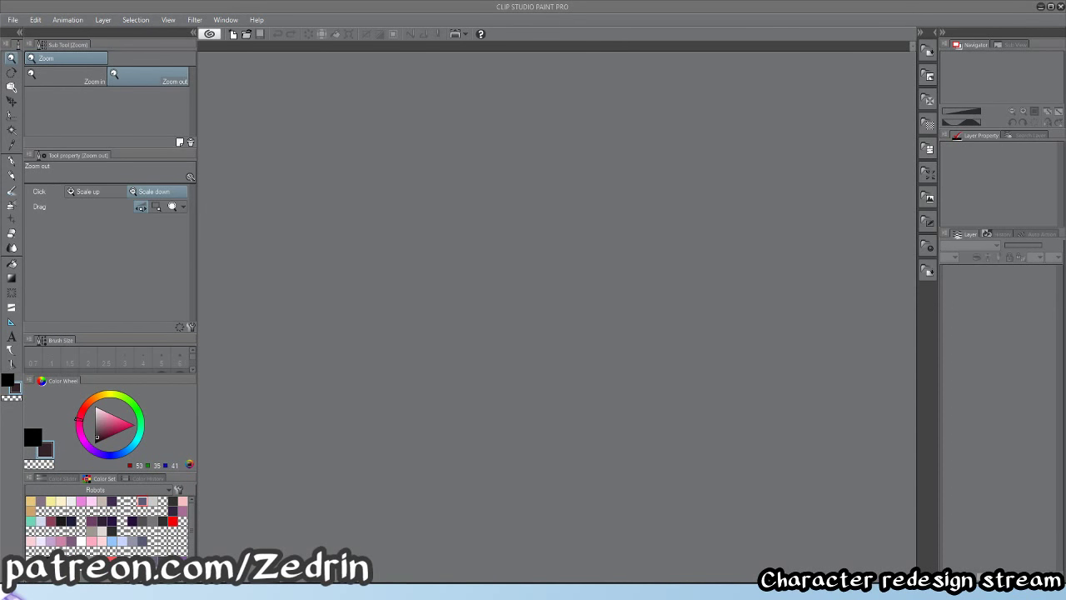
- Launch Restream Chat and move its login window off the drawing screen
key("super")
left_click(487, 326)
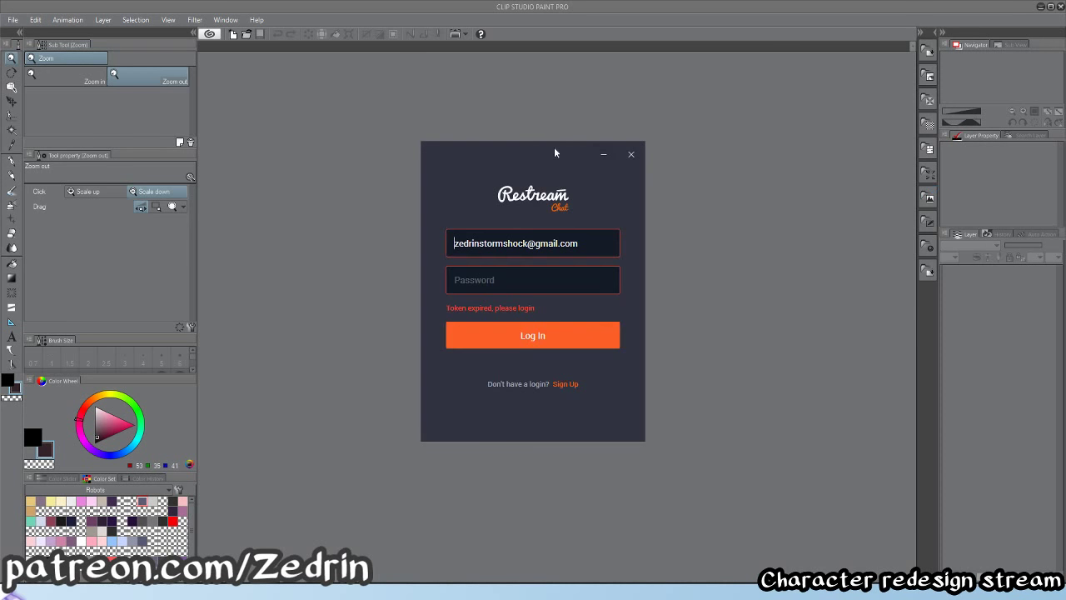
left_click_drag(552, 148, 1065, 158)
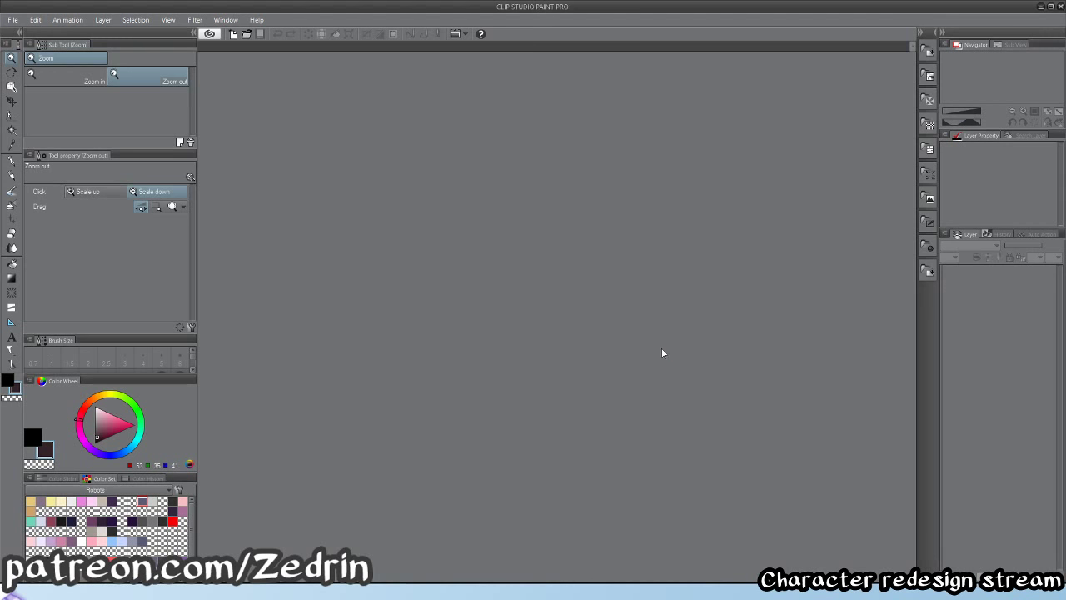
- Create a new canvas from the 1500x1500 preset
key("ctrl+n")
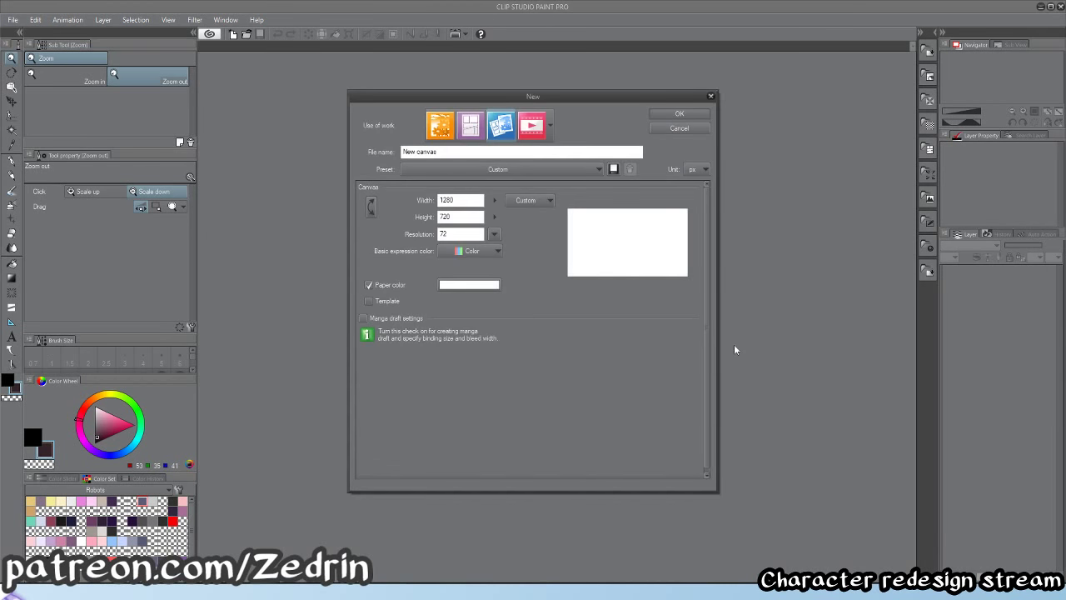
left_click(490, 169)
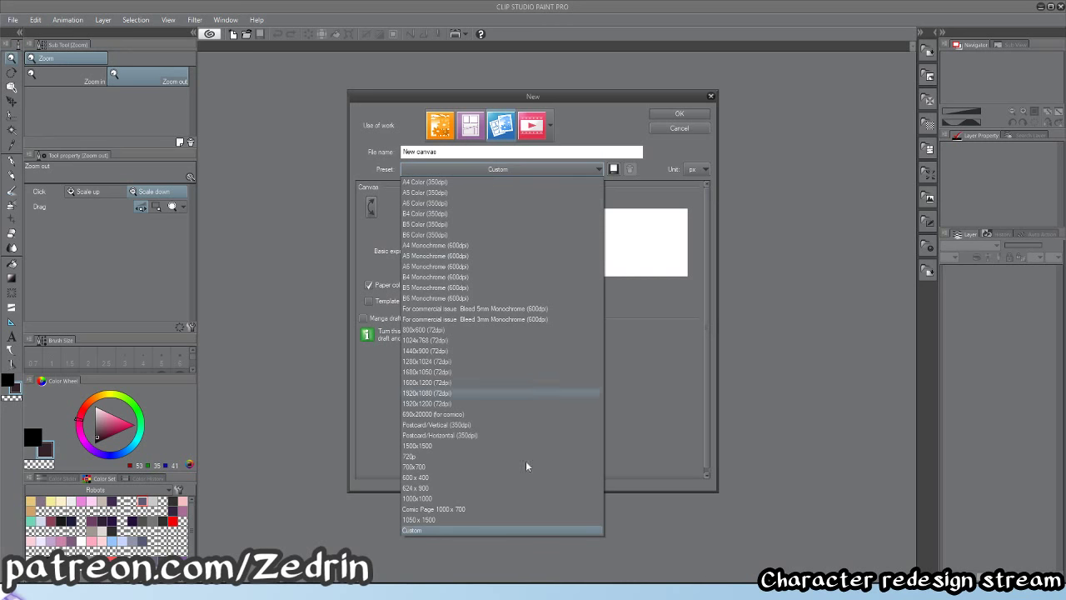
left_click(424, 447)
key("Return")
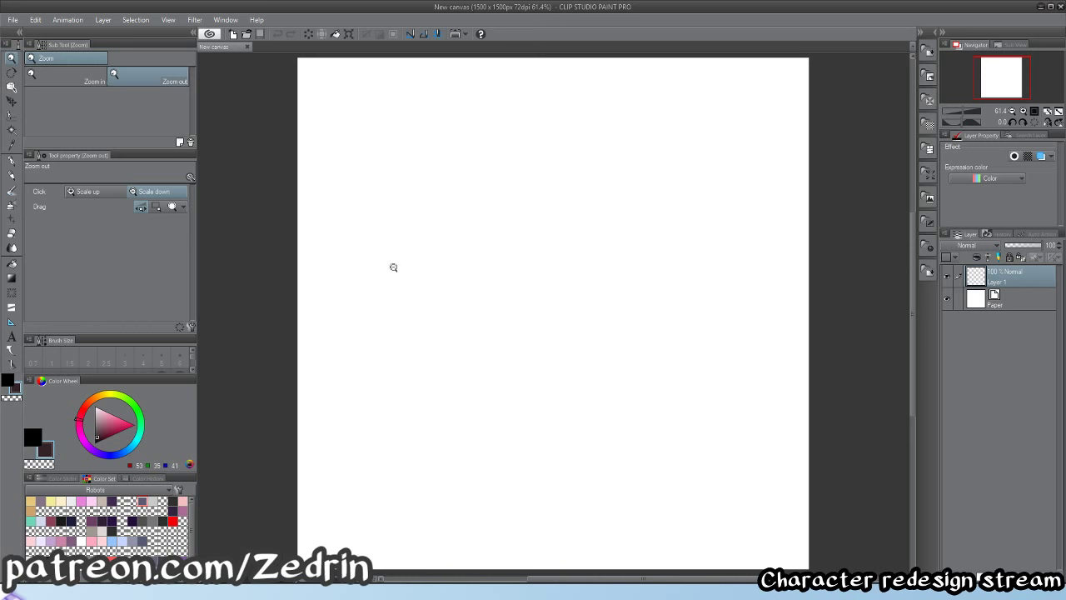
- Paste the copied reaper image onto the canvas and move it slightly inward from the canvas corner
key("ctrl+v")
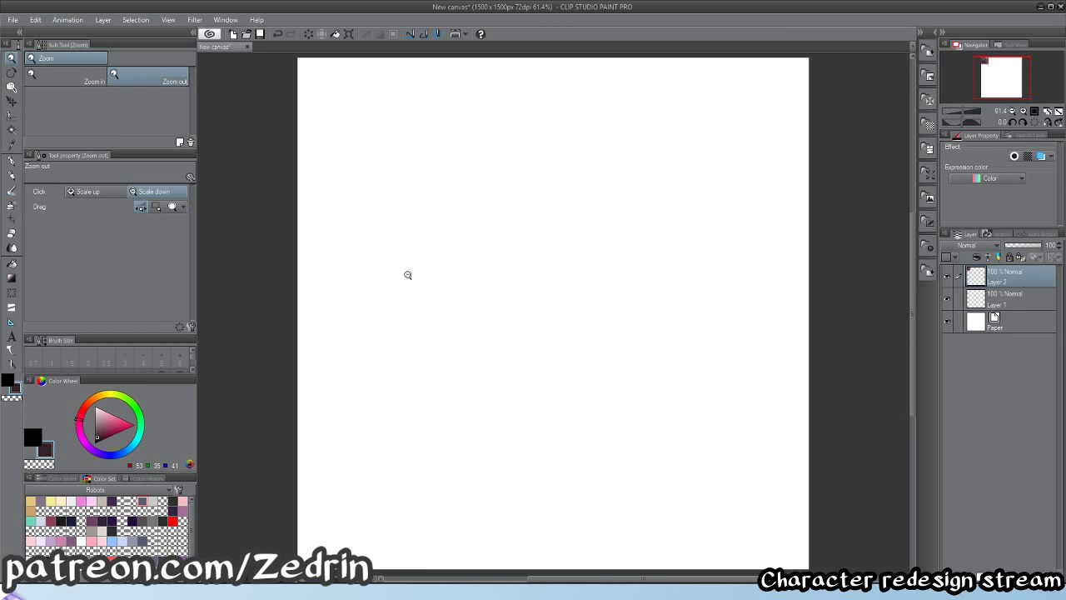
left_click(353, 151)
scroll(321, 113, "up", 5)
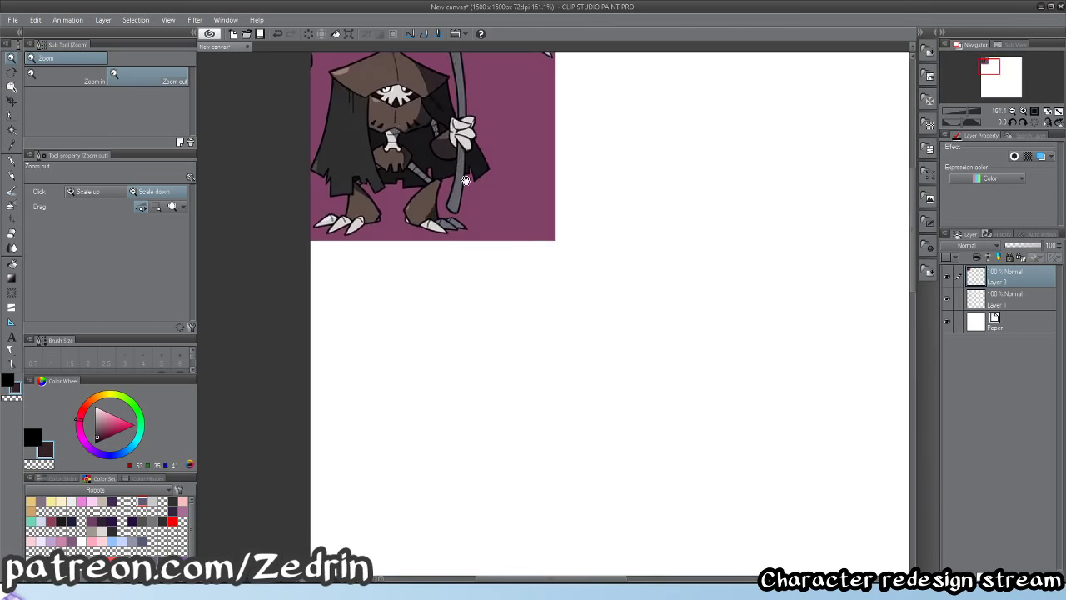
left_click_drag(522, 216, 552, 351)
scroll(521, 288, "down", 4)
key("k")
key("slash")
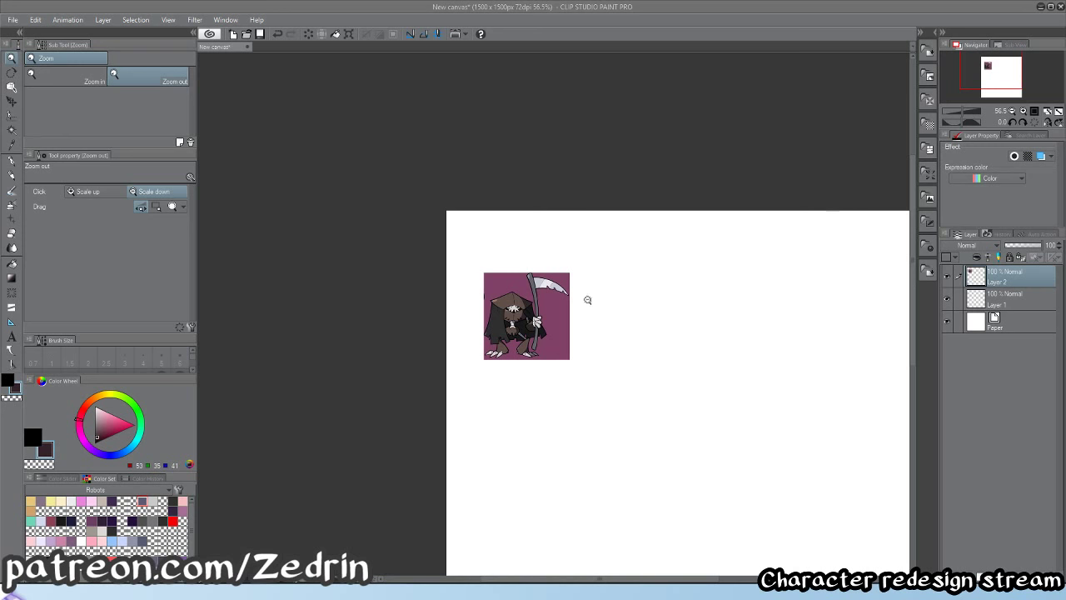
left_click_drag(587, 300, 630, 301)
left_click_drag(380, 353, 405, 375)
left_click_drag(674, 455, 645, 465)
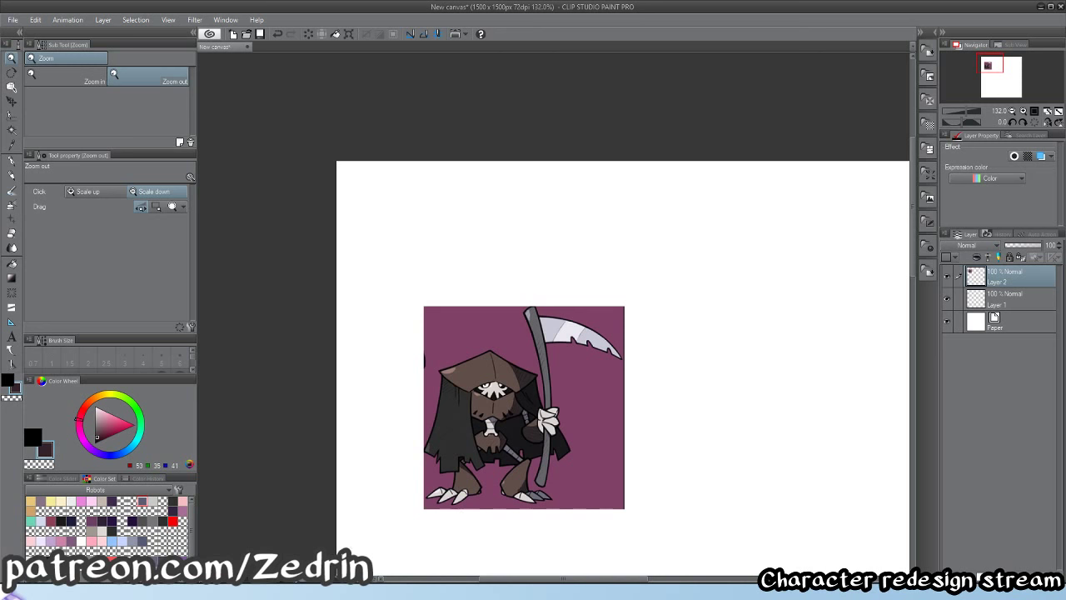
- Open the image matt mort.png from File Explorer as a second document
key("super+e")
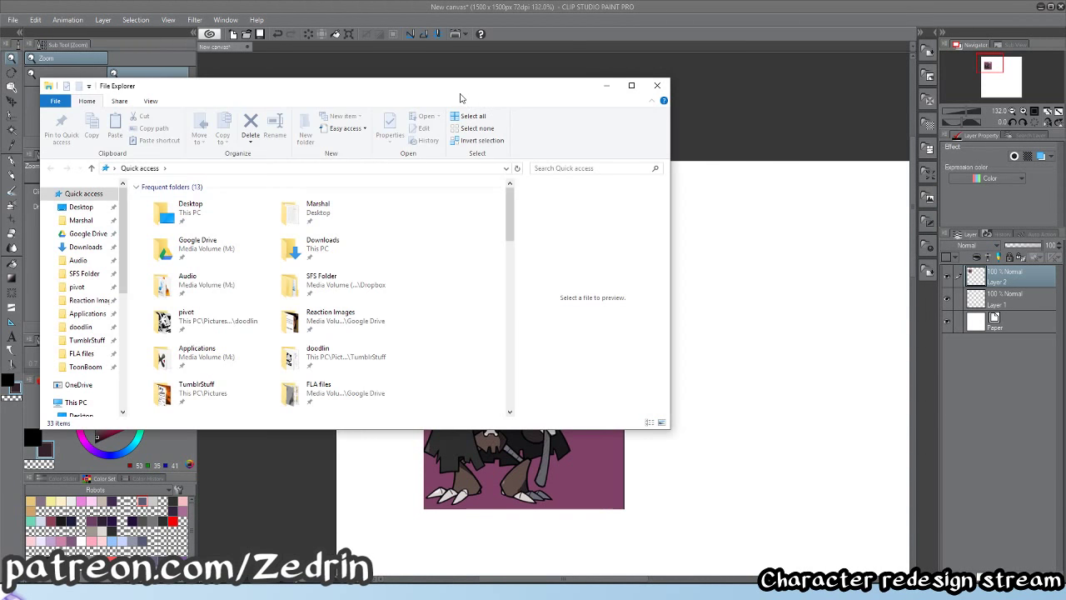
left_click_drag(460, 94, 1065, 112)
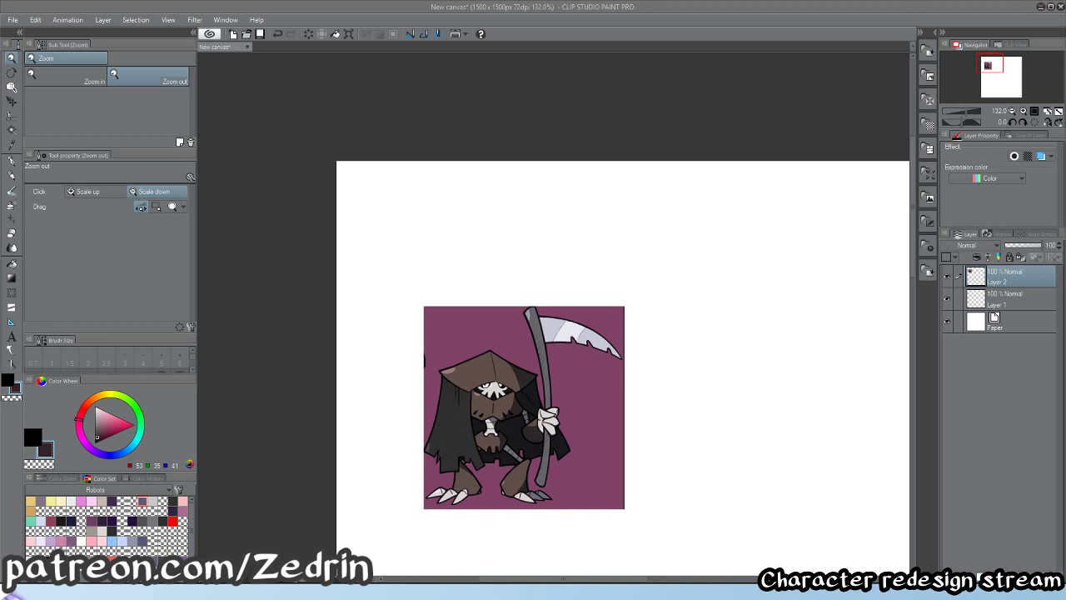
left_click_drag(747, 132, 690, 104)
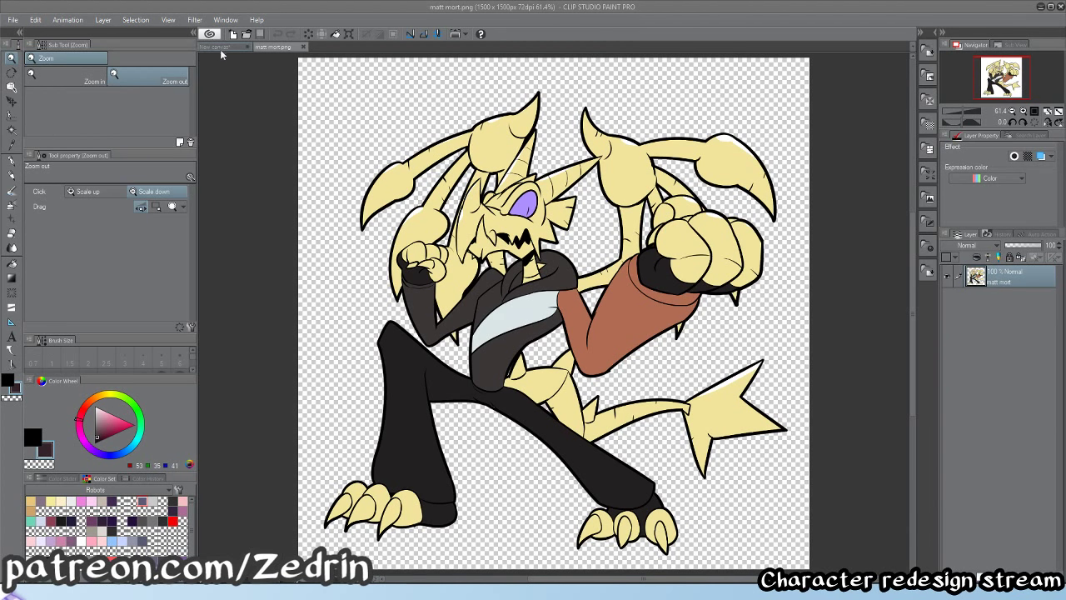
- In the new canvas, move the empty Layer 1 above the reaper image layer and choose a light blue drawing colour
left_click(221, 51)
scroll(574, 247, "down", 4)
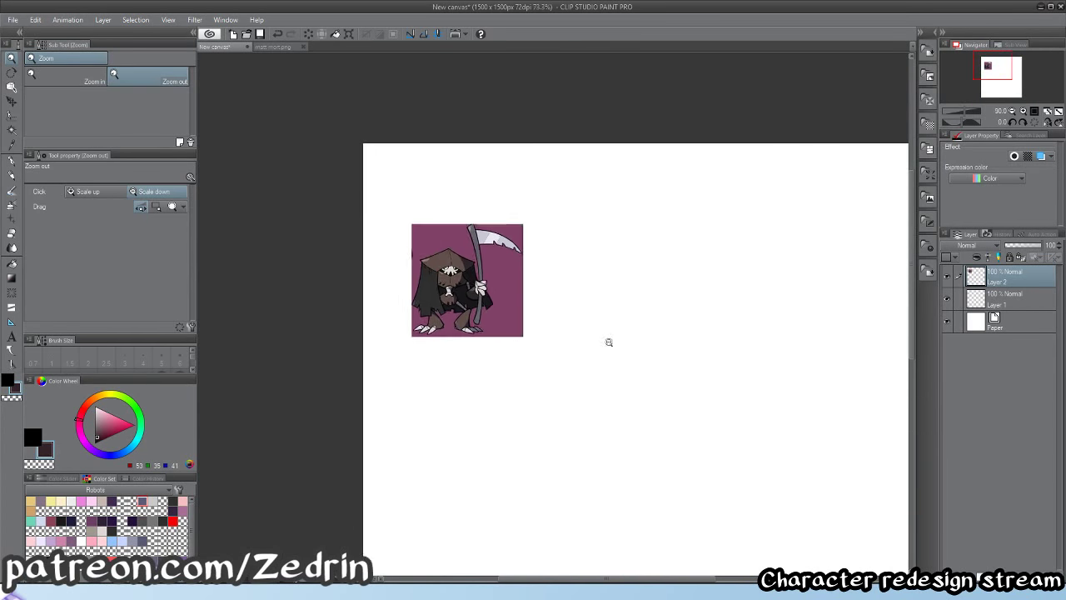
scroll(624, 350, "up", 2)
scroll(326, 250, "down", 2)
scroll(516, 309, "up", 2)
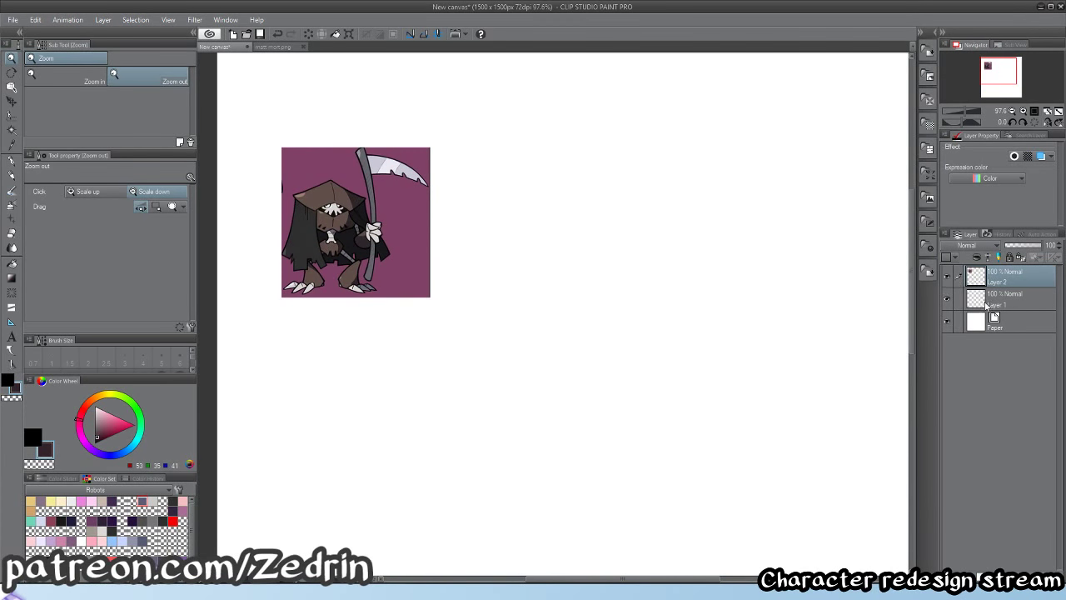
left_click_drag(985, 305, 1000, 275)
left_click_drag(108, 451, 131, 452)
left_click(130, 416)
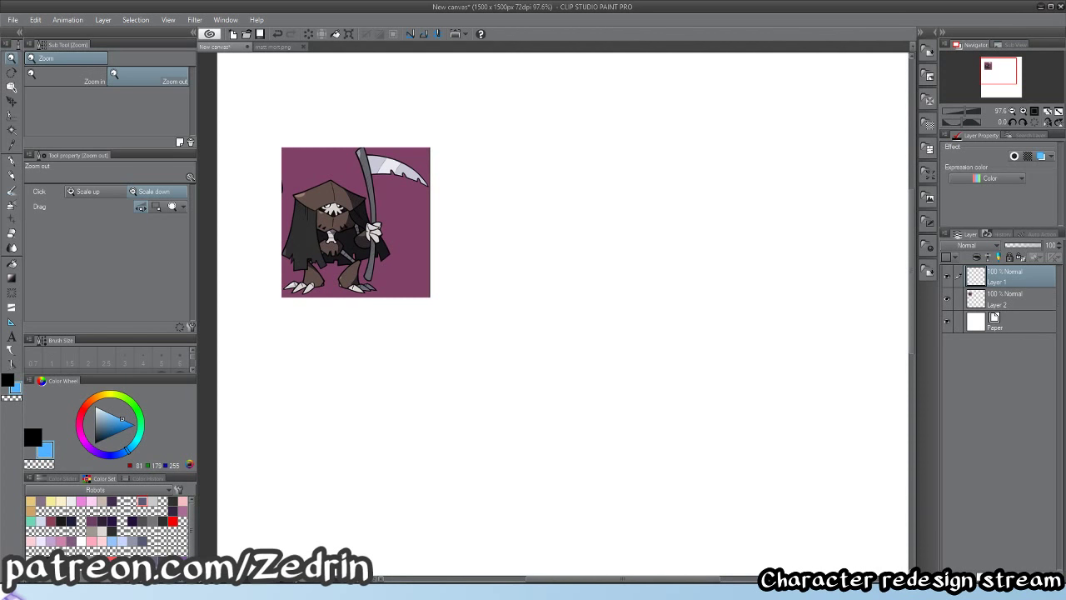
- Scale up the reaper image on Layer 2 to roughly twice its size, keeping its upper-left corner in place
left_click_drag(314, 306, 430, 459)
left_click_drag(412, 293, 383, 296)
left_click_drag(440, 363, 394, 332)
left_click_drag(427, 330, 393, 328)
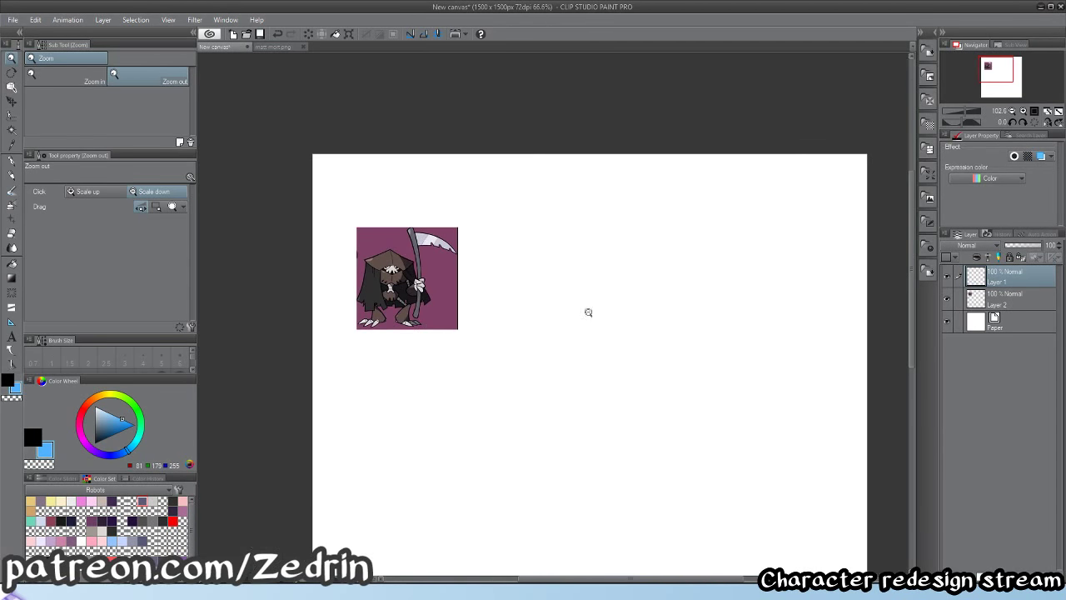
left_click(1018, 298)
key("ctrl+t")
left_click_drag(458, 328, 590, 391)
key("Return")
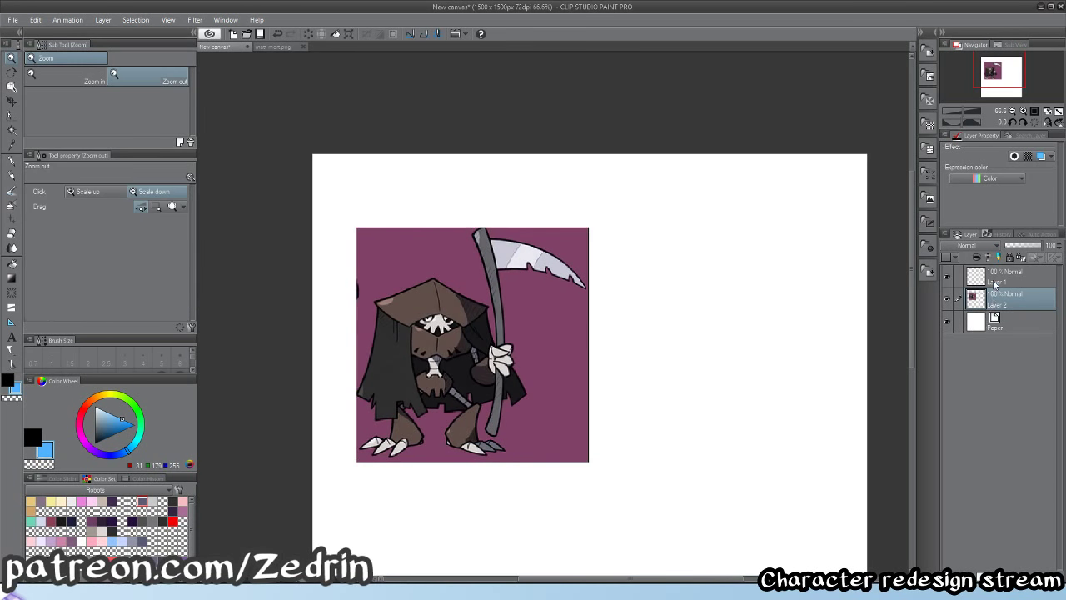
- On Layer 1, trace the hood's upper edges and the cloak's left side in blue with the G-pen
left_click(995, 281)
key("p")
key("slash")
left_click_drag(402, 335, 432, 341)
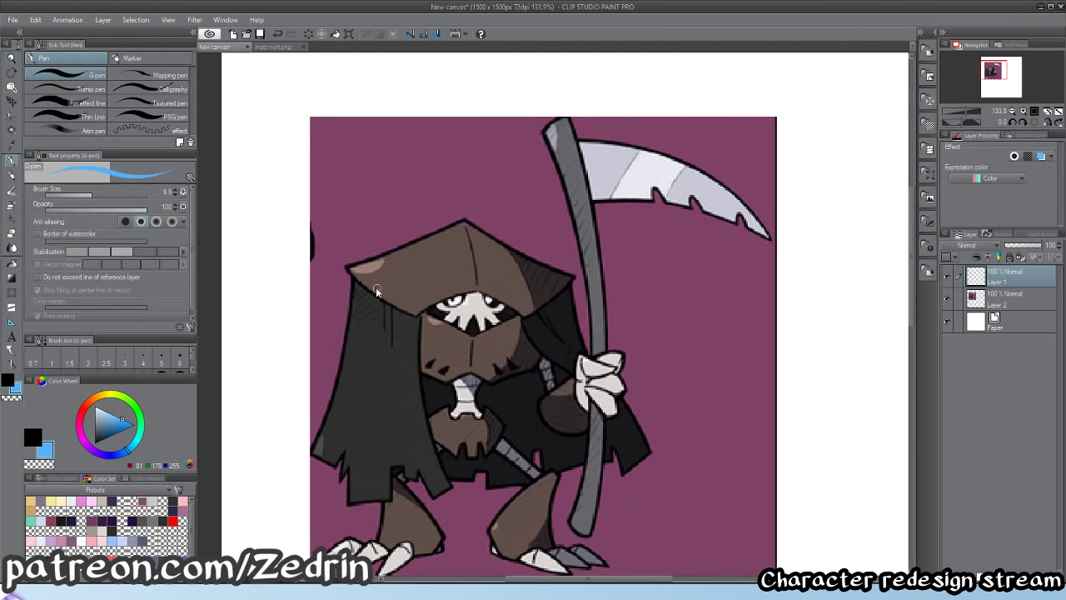
mouse_move(340, 271)
left_mouse_down()
mouse_move(379, 271)
mouse_move(419, 252)
mouse_move(475, 280)
mouse_move(358, 317)
mouse_move(342, 355)
left_mouse_up()
key("ctrl+z")
key("ctrl+z")
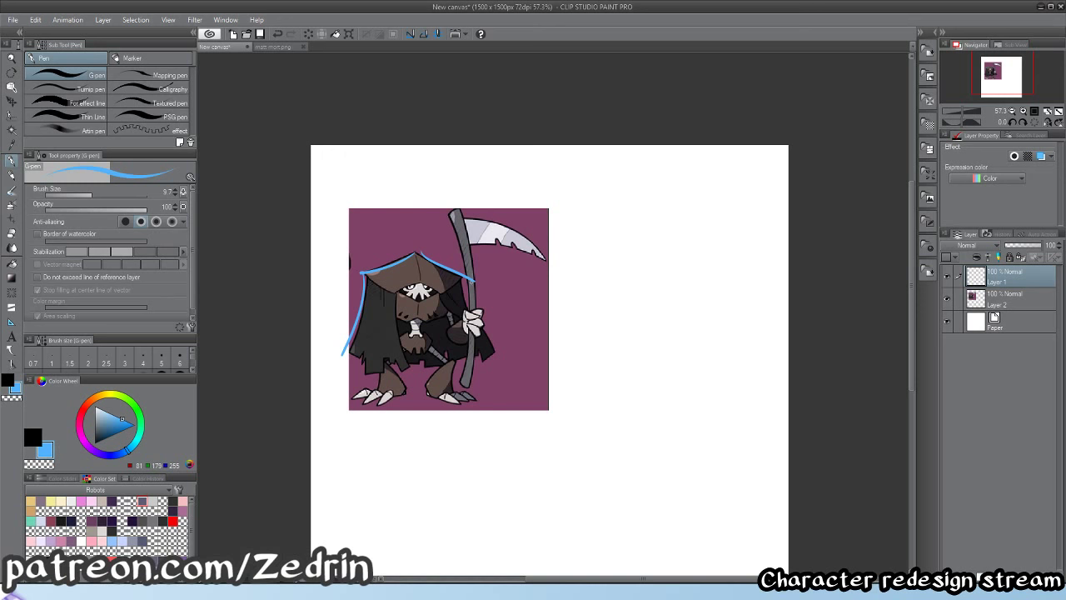
- Trace the cloak's right side and a curved bottom hem, checking the outline with the reaper image hidden
left_click_drag(472, 282, 497, 367)
left_click_drag(343, 356, 494, 359)
key("ctrl+z")
left_click_drag(333, 356, 497, 364)
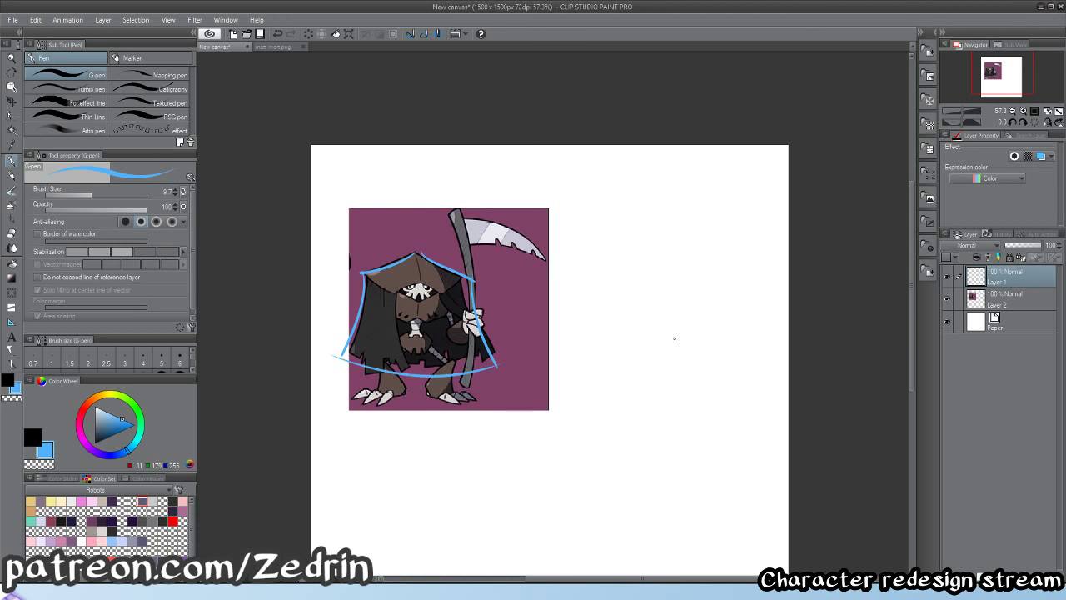
left_click(947, 299)
left_click_drag(358, 350, 397, 324)
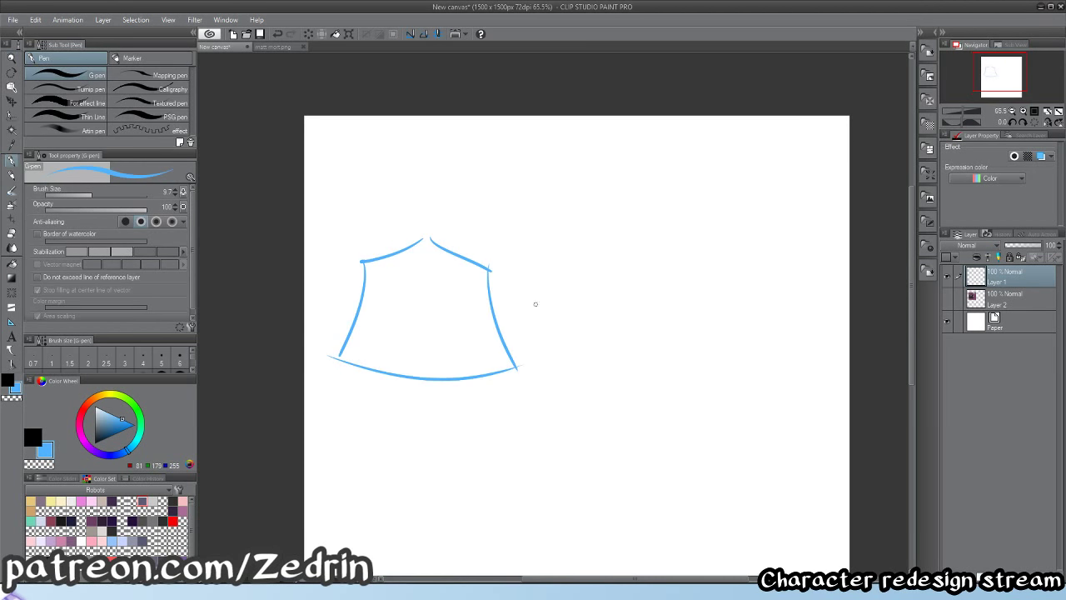
left_click(947, 299)
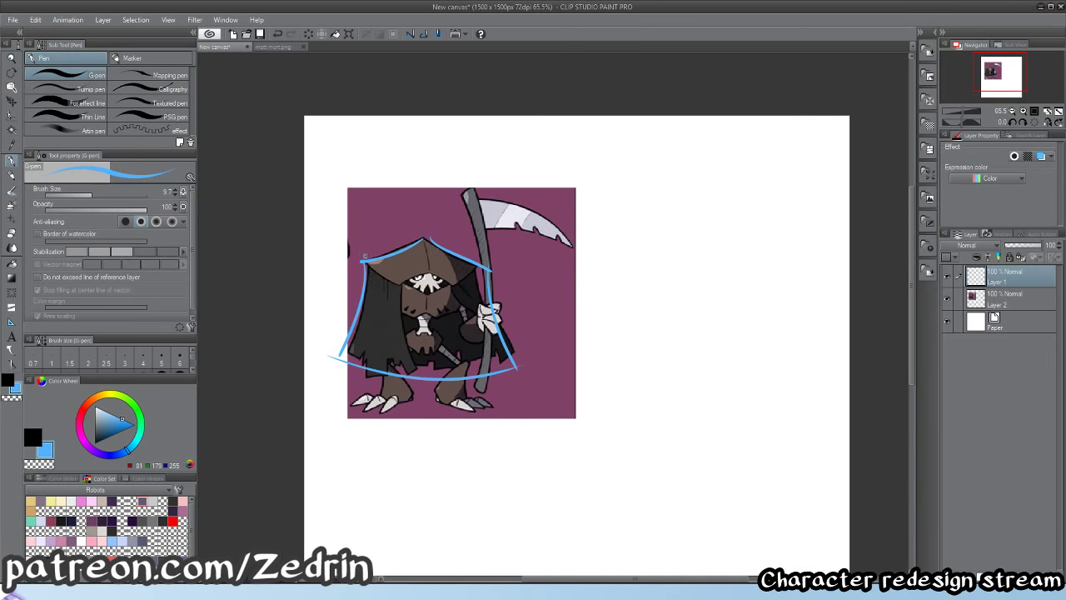
- Trace the hood's lower front edges and the curved arch over the reaper's face
left_click_drag(370, 264, 438, 298)
key("ctrl+z")
mouse_move(361, 263)
left_mouse_down()
mouse_move(432, 292)
mouse_move(489, 272)
left_mouse_up()
key("ctrl+z")
left_click_drag(429, 293, 487, 270)
left_click_drag(401, 286, 467, 285)
key("ctrl+z")
left_click_drag(401, 284, 466, 283)
key("ctrl+z")
key("ctrl+z")
- Draw the cloak's two inner opening edges and erase the hem line between them with the Hard eraser
mouse_move(401, 286)
left_mouse_down()
mouse_move(462, 290)
mouse_move(414, 379)
left_mouse_up()
left_click_drag(454, 284, 504, 370)
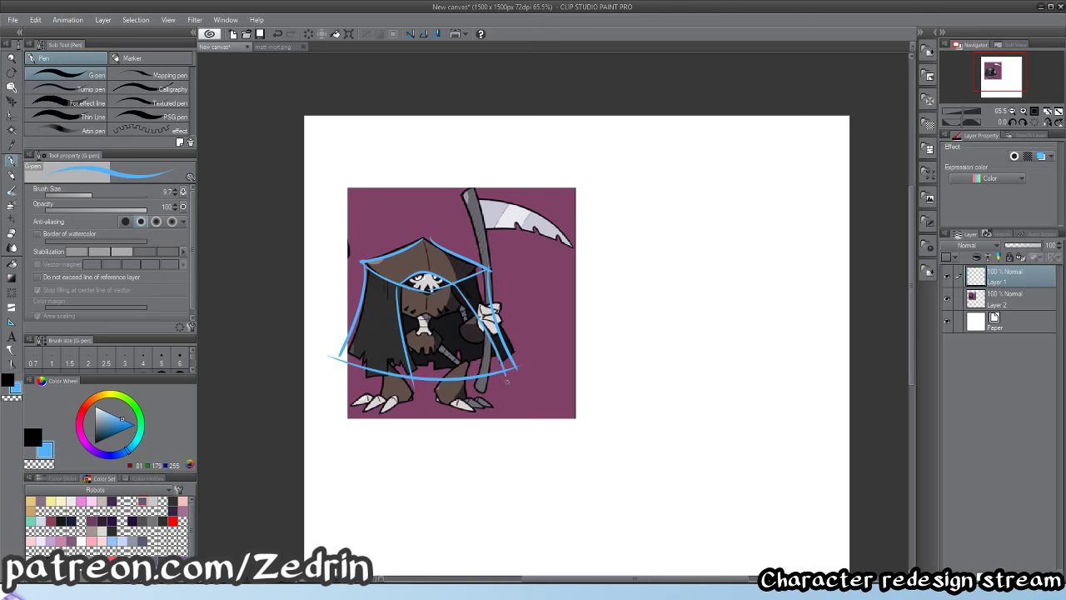
key("e")
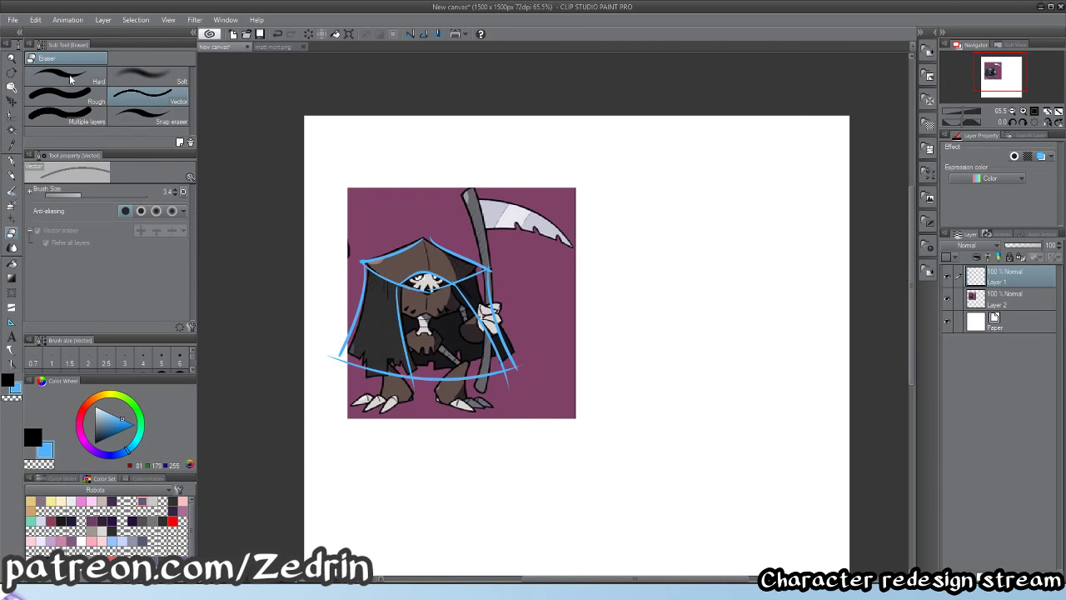
left_click_drag(425, 379, 489, 380)
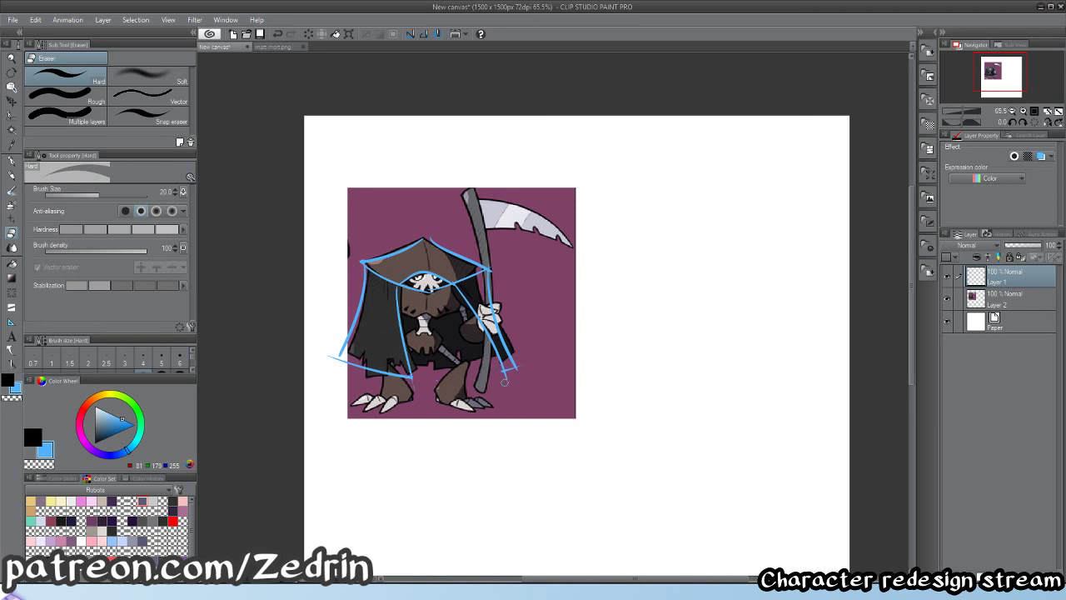
- Move the blue cloak sketch off the reaper image into the blank area to its right
key("ctrl+space")
left_click_drag(441, 374, 379, 374)
left_click_drag(462, 353, 420, 307)
mouse_move(420, 306)
left_mouse_down()
mouse_move(479, 325)
mouse_move(481, 368)
mouse_move(679, 372)
mouse_move(592, 412)
mouse_move(563, 406)
mouse_move(614, 401)
mouse_move(616, 378)
mouse_move(511, 316)
mouse_move(619, 357)
mouse_move(654, 341)
left_mouse_up()
key("k")
- Look at the matt mort.png drawing, return to the new canvas and add a new layer above the cloak sketch
left_click(271, 47)
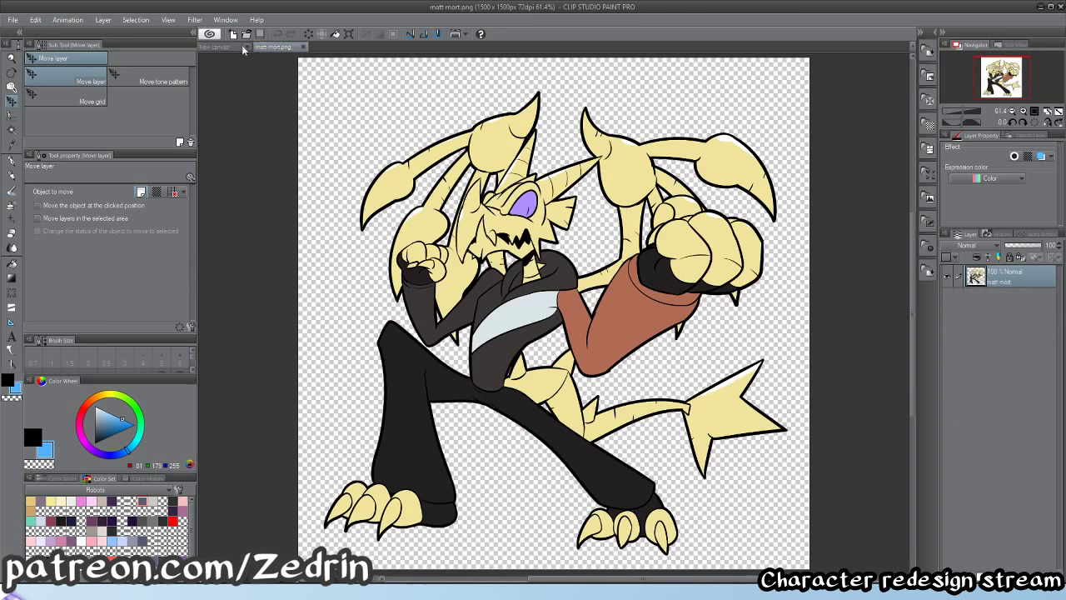
left_click(213, 47)
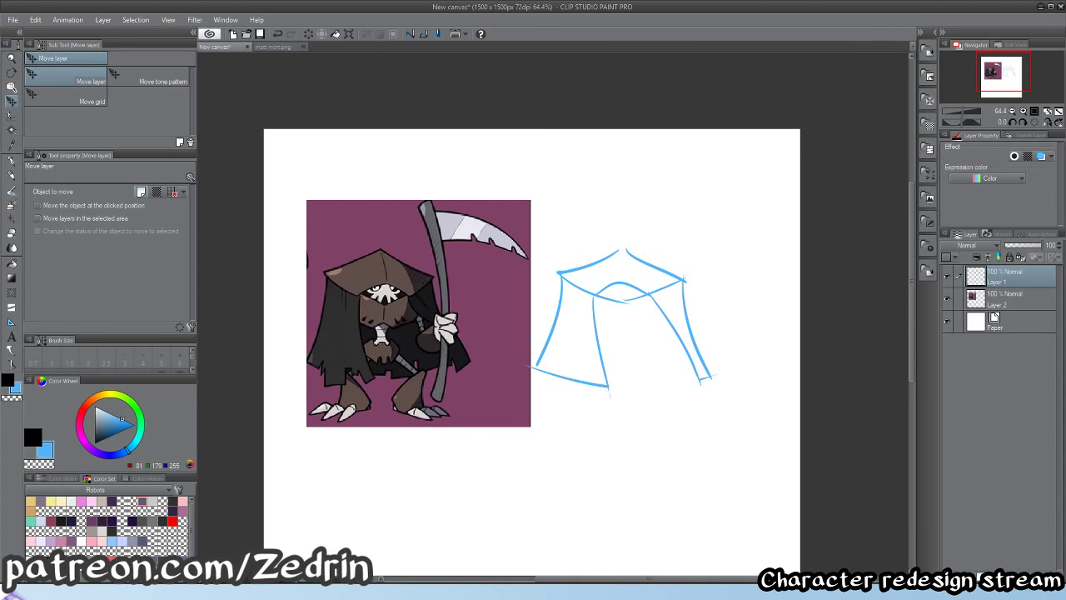
key("ctrl+shift+n")
left_click_drag(541, 360, 520, 340)
left_click_drag(542, 340, 621, 313)
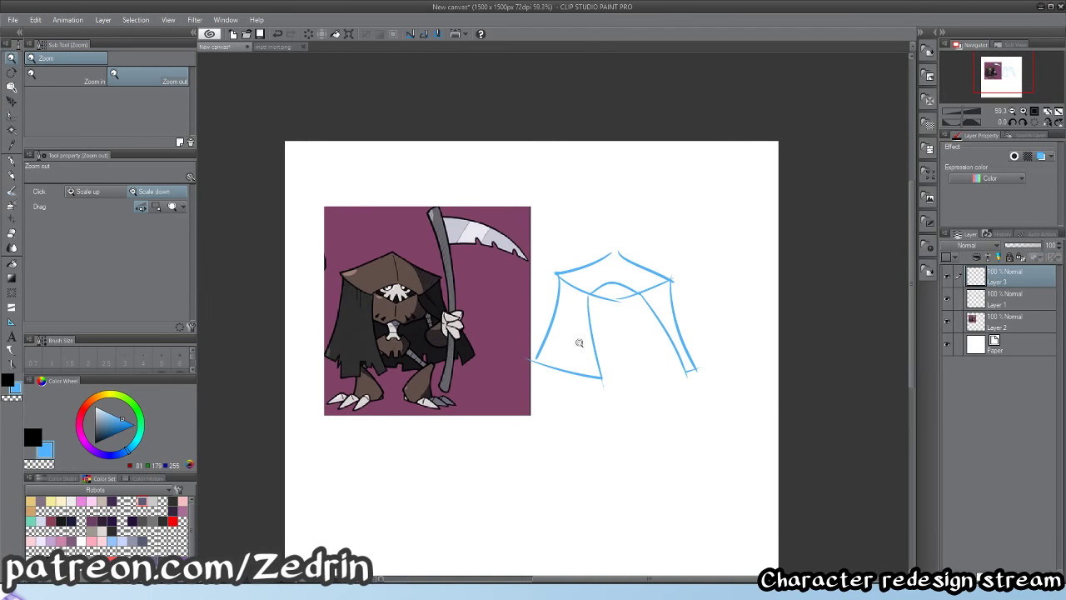
- Copy the whole matt mort.png image and paste it into the new canvas
left_click(271, 45)
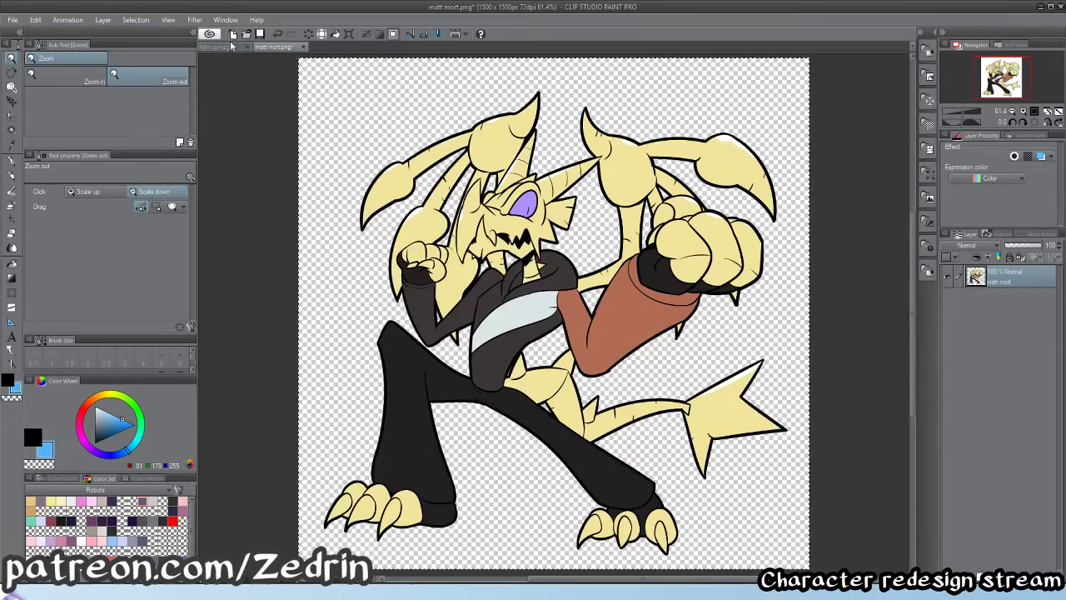
key("ctrl+a")
key("ctrl+c")
left_click(228, 46)
key("ctrl+v")
- Scale the pasted yellow character to 47% and place it directly below the reaper image
left_click_drag(625, 402, 601, 333)
key("ctrl+t")
mouse_move(725, 167)
left_mouse_down()
mouse_move(583, 317)
mouse_move(601, 361)
mouse_move(587, 359)
left_mouse_up()
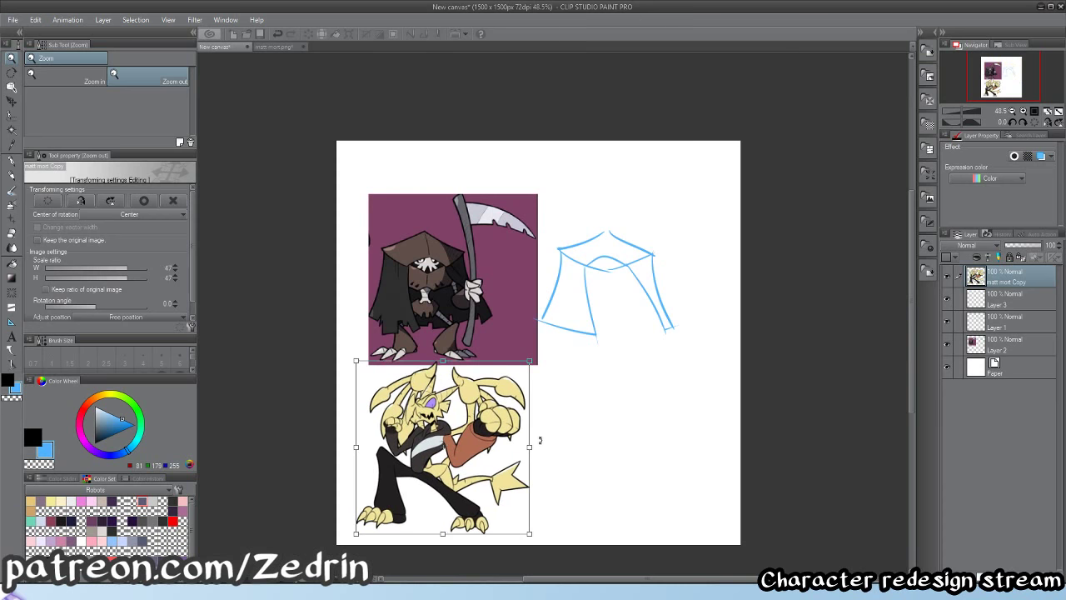
key("Return")
scroll(562, 366, "up", 3)
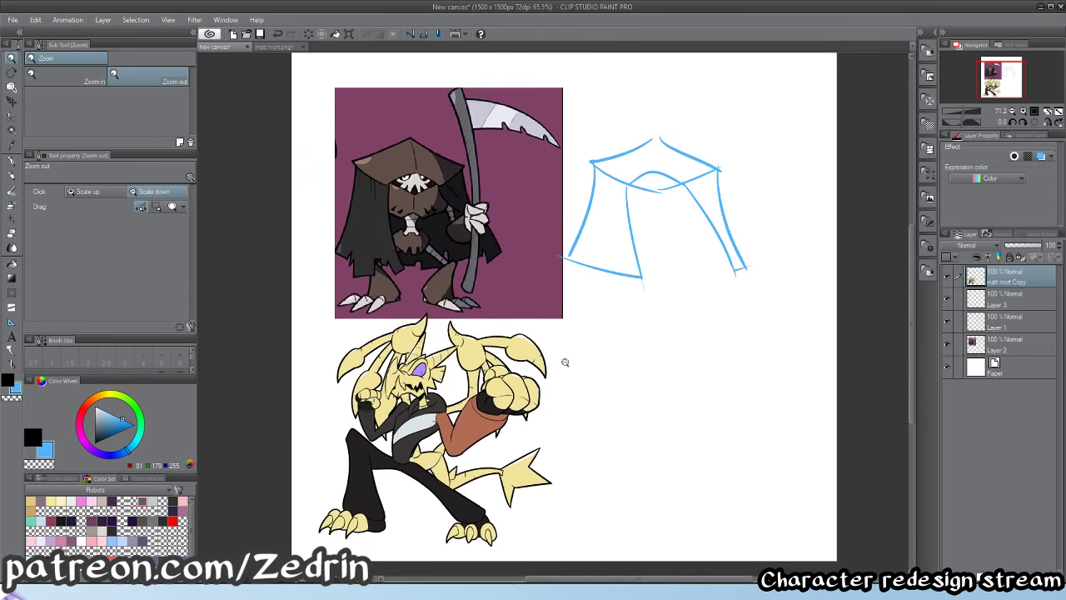
scroll(571, 369, "up", 1)
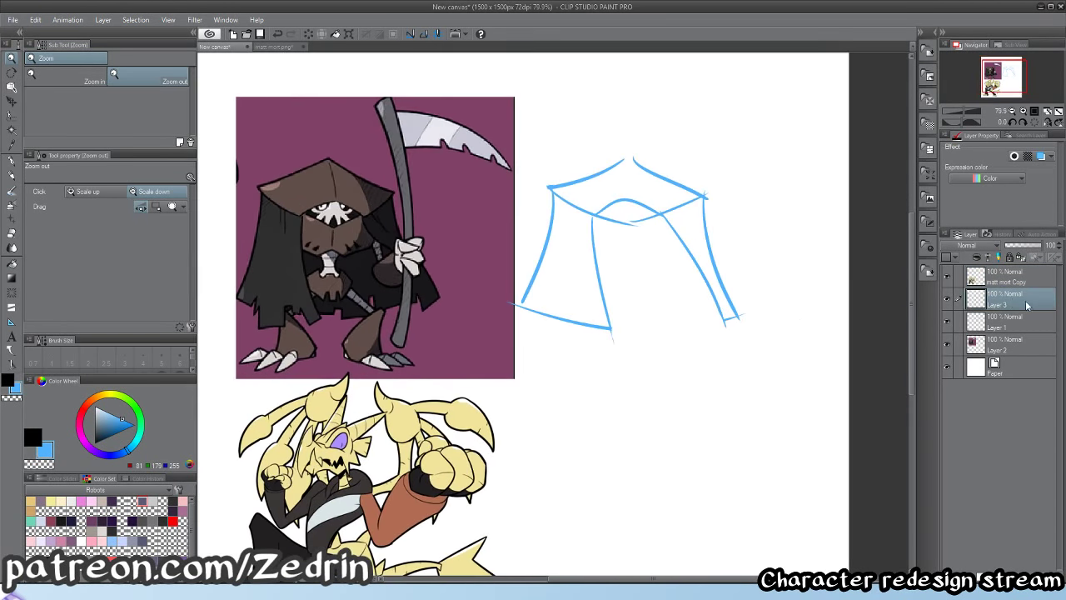
- Move the empty Layer 3 above the matt mort Copy layer and activate the G-pen
left_click(1023, 304)
left_click_drag(1016, 277, 1015, 274)
scroll(612, 371, "down", 3)
left_click_drag(652, 386, 622, 467)
scroll(659, 345, "up", 4)
scroll(623, 466, "down", 3)
key("p")
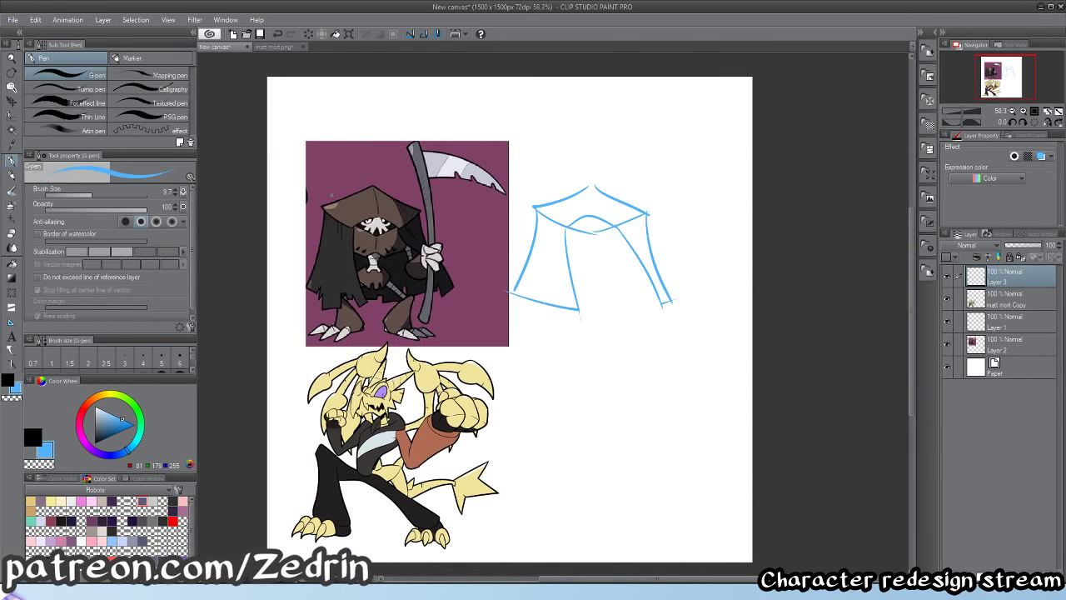
key("ctrl+z")
mouse_move(336, 202)
left_mouse_down()
mouse_move(370, 190)
mouse_move(446, 218)
left_mouse_up()
key("ctrl+z")
key("ctrl+z")
- Identify the cloak sketch layer by toggling its visibility and move it above the matt mort Copy layer
left_click_drag(558, 439, 532, 468)
left_click(947, 323)
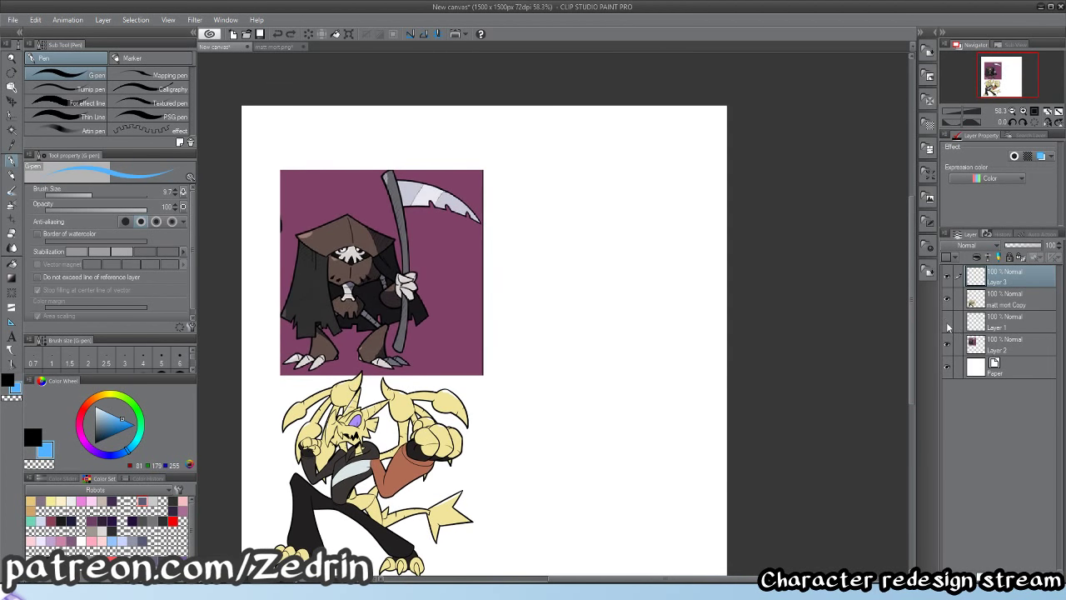
left_click_drag(980, 324, 978, 292)
left_click_drag(579, 440, 580, 378)
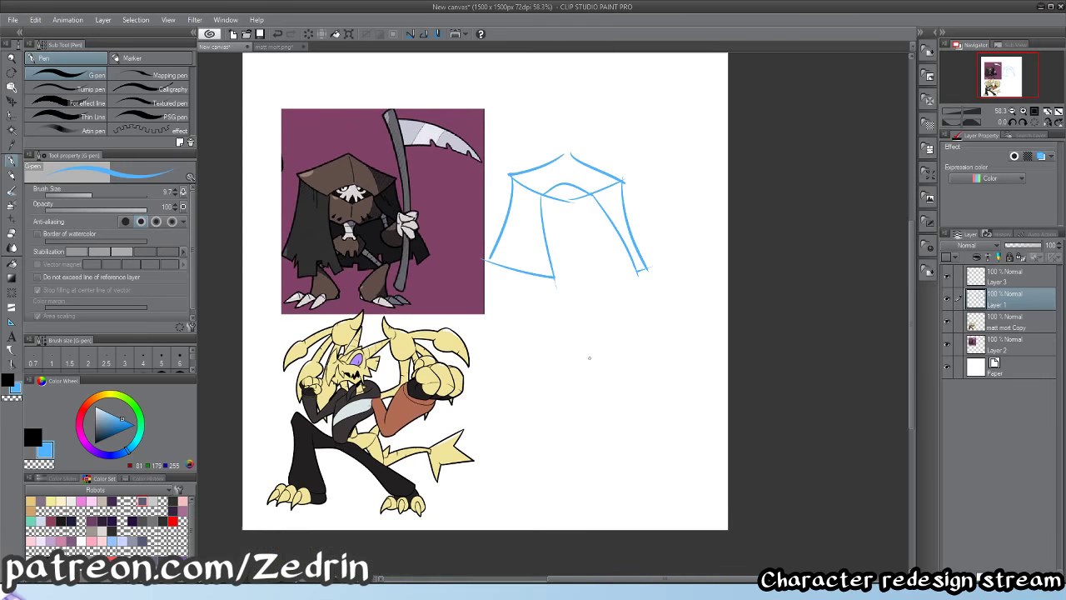
- Sketch a wide diamond-shaped hood outline on Layer 3, below the first cloak sketch, with the G-pen
left_click(977, 275)
key("b")
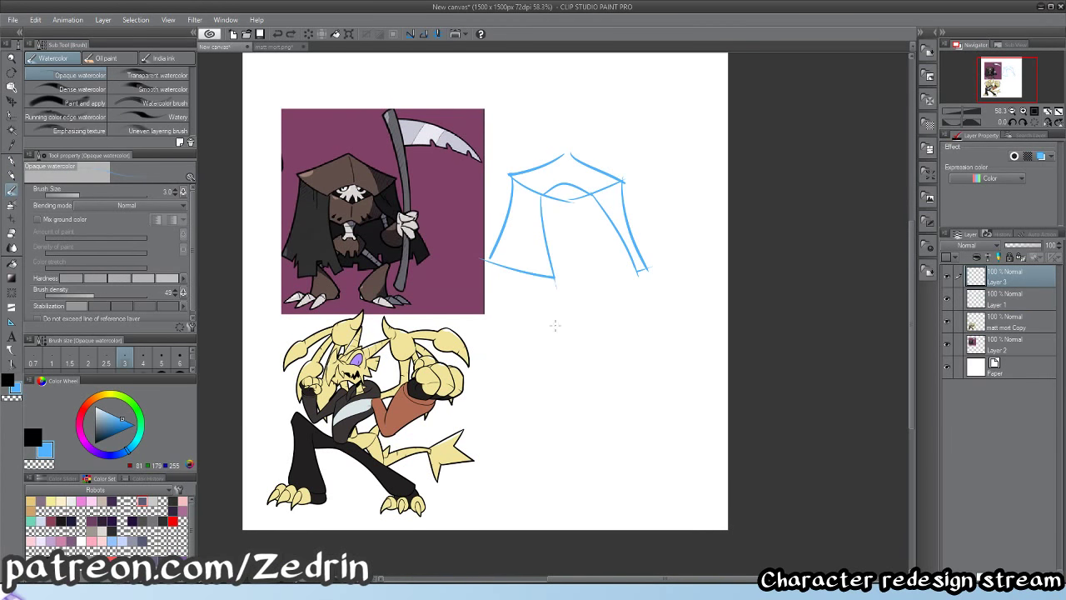
key("p")
mouse_move(503, 338)
left_mouse_down()
mouse_move(582, 309)
mouse_move(650, 343)
left_mouse_up()
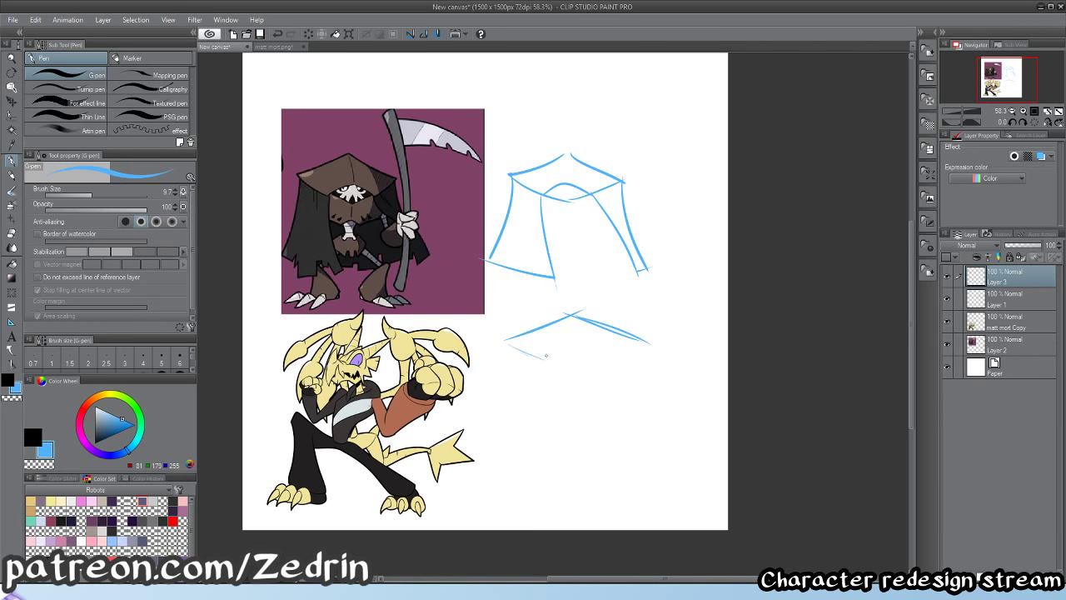
mouse_move(546, 356)
left_mouse_down()
mouse_move(570, 373)
mouse_move(638, 342)
left_mouse_up()
- Draw the two outer cloak edges flaring down from the side corners of the diamond hood
left_click_drag(508, 340, 467, 430)
key("ctrl+z")
left_click_drag(514, 344, 492, 443)
key("ctrl+z")
key("ctrl+z")
left_click_drag(503, 353, 491, 448)
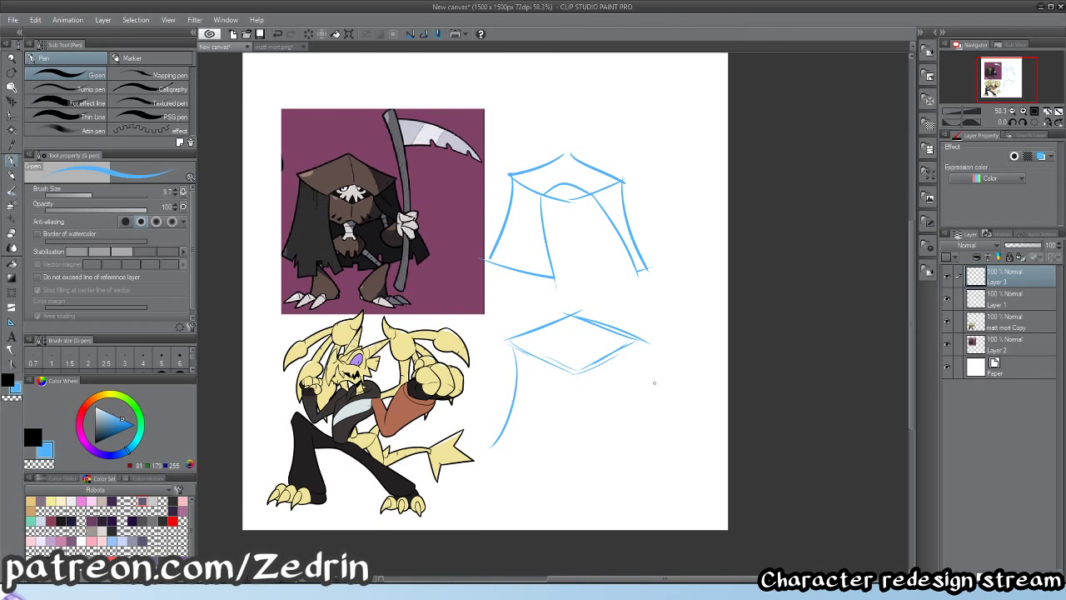
left_click_drag(648, 345, 647, 420)
left_click_drag(647, 360, 674, 464)
- Hide the old cloak sketch on Layer 1 and move the new hood sketch up beside the reaper reference
key("k")
left_click_drag(597, 371, 597, 306)
left_click(944, 303)
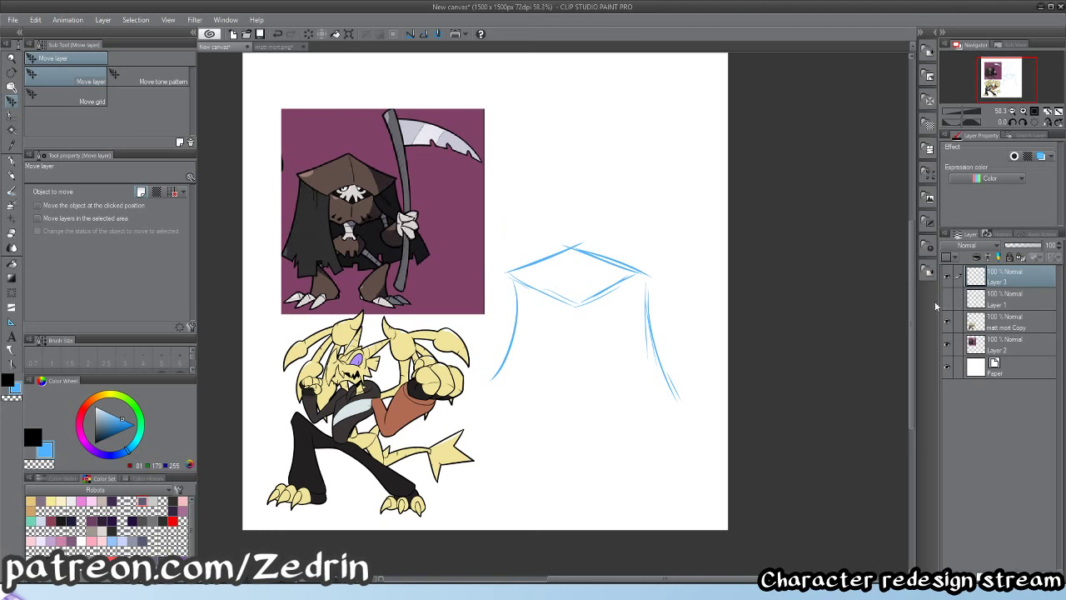
left_click_drag(593, 343, 596, 270)
- Sketch the inner cloak edges and a ragged lower hem on the left half of the cloak
key("p")
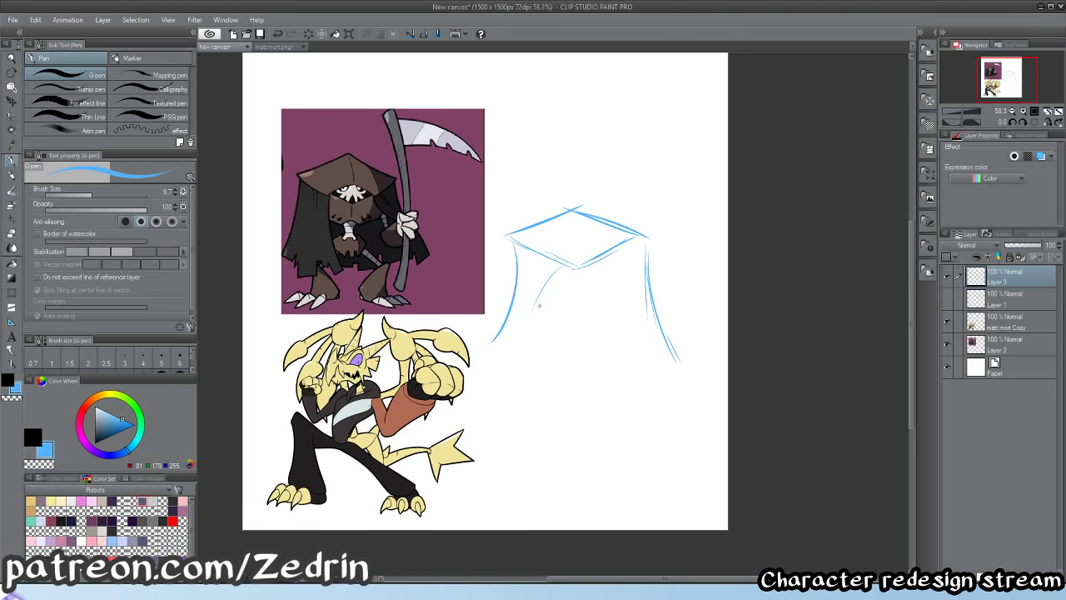
left_click_drag(538, 306, 542, 358)
left_click_drag(495, 360, 480, 379)
left_click_drag(504, 314, 474, 360)
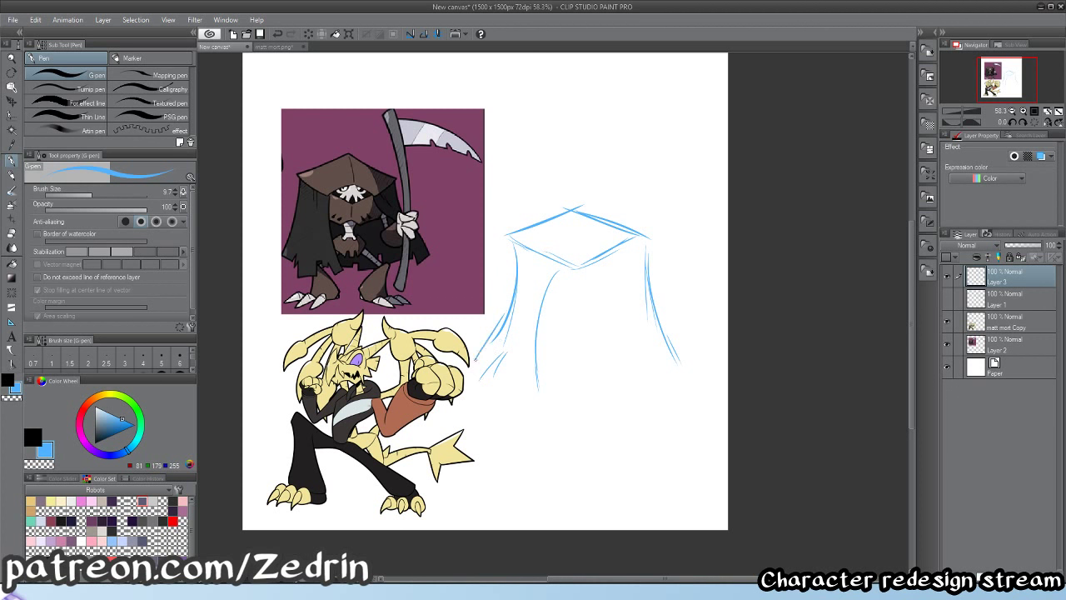
left_click_drag(553, 406, 539, 375)
left_click_drag(618, 296, 632, 310)
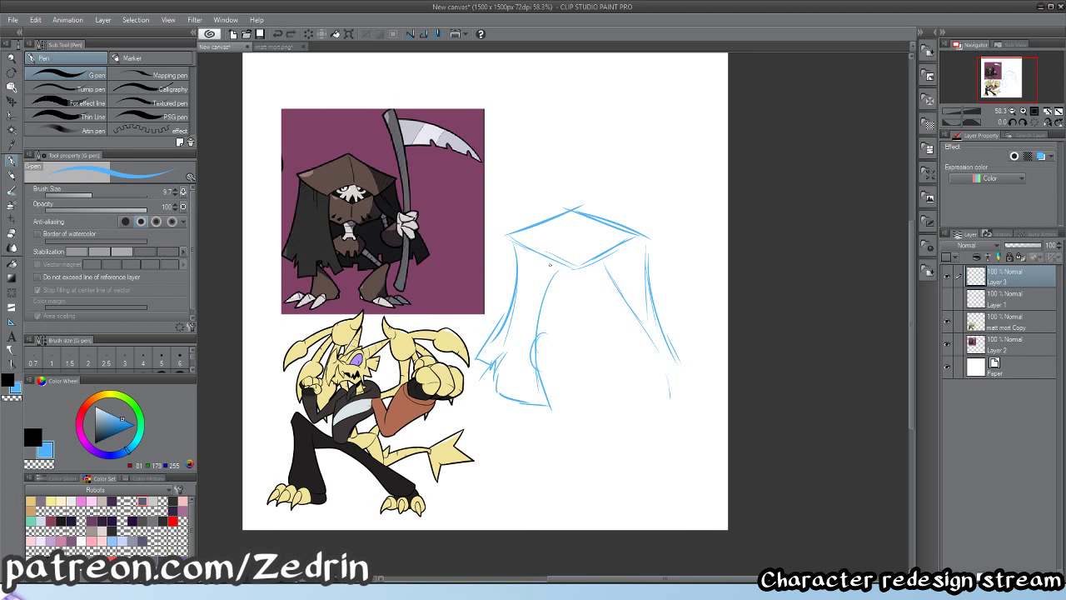
- Sketch a shallow V-shaped line with a small notch across the chest between the inner cloak edges
left_click_drag(532, 304, 580, 329)
key("e")
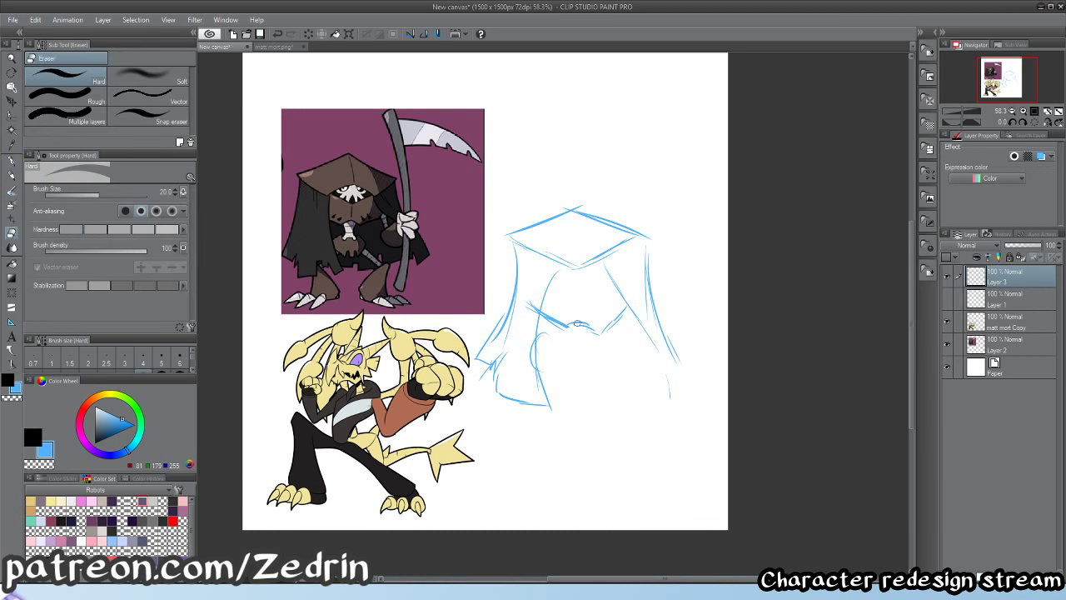
key("p")
mouse_move(577, 323)
left_mouse_down()
mouse_move(575, 335)
mouse_move(572, 328)
mouse_move(589, 328)
left_mouse_up()
key("e")
key("p")
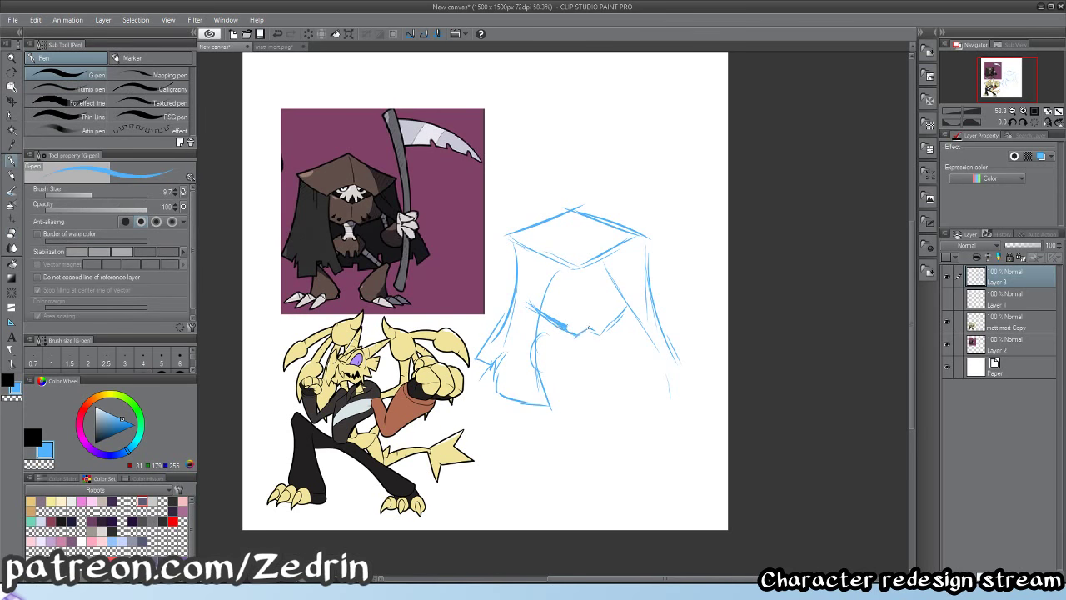
- Erase the lower middle of the hood brim and draw an arched face opening in its place
left_click_drag(593, 282, 563, 323)
key("ctrl+z")
scroll(562, 262, "up", 5)
key("e")
left_click_drag(568, 267, 560, 257)
left_click_drag(626, 261, 633, 269)
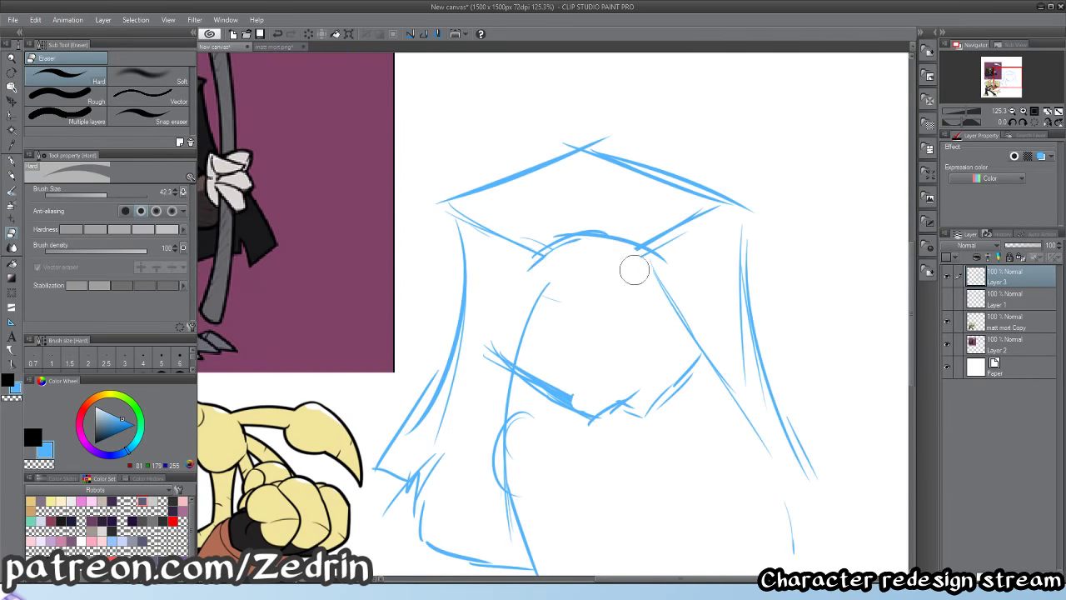
key("p")
mouse_move(541, 252)
left_mouse_down()
mouse_move(640, 242)
mouse_move(644, 266)
mouse_move(573, 224)
mouse_move(650, 241)
left_mouse_up()
key("e")
key("p")
scroll(580, 245, "down", 2)
left_click_drag(568, 230, 560, 247)
- Clean up the hood's peak and redraw its upper edge sloping down to the right corner
scroll(535, 212, "up", 1)
key("e")
mouse_move(568, 209)
left_mouse_down()
mouse_move(464, 238)
mouse_move(598, 188)
mouse_move(658, 224)
left_mouse_up()
key("p")
key("e")
key("p")
left_click_drag(588, 180, 691, 233)
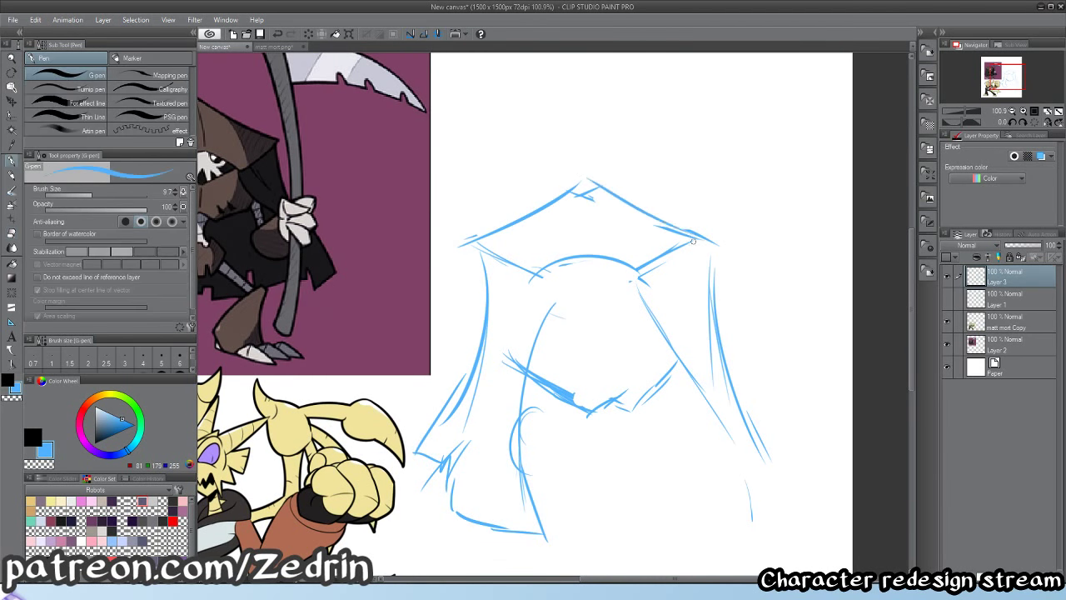
- Replace the arched face opening with an angular peaked one and close it with slanted lower face lines
scroll(578, 245, "down", 2)
key("e")
key("p")
mouse_move(545, 267)
left_mouse_down()
mouse_move(603, 245)
mouse_move(636, 268)
left_mouse_up()
key("ctrl+z")
key("e")
key("p")
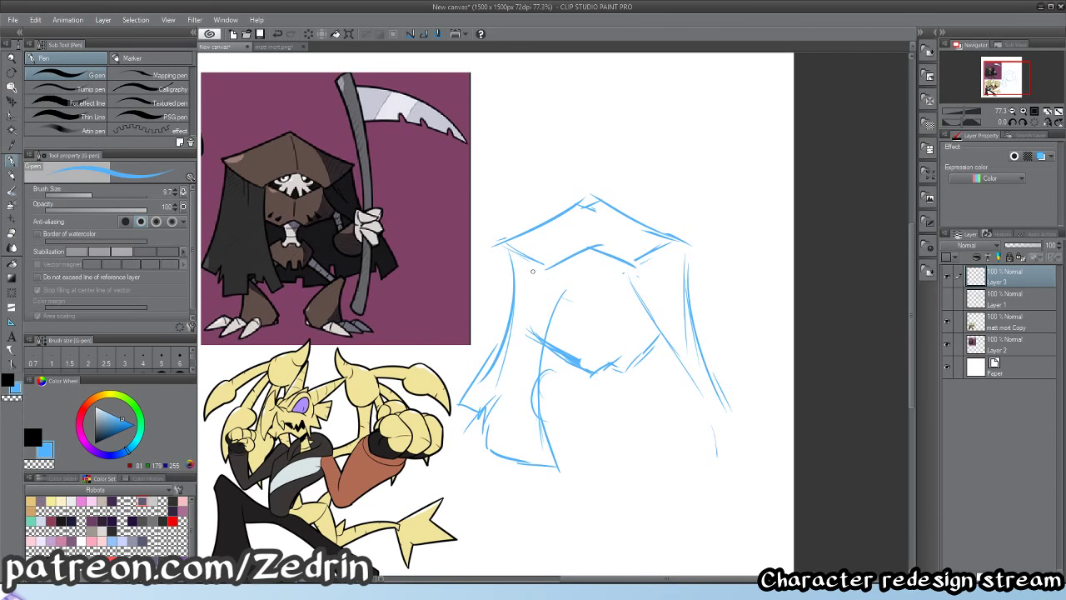
key("ctrl+z")
left_click_drag(546, 268, 587, 292)
- Erase the middle of the V-shaped chest line and draw an arch between its two sides
key("e")
mouse_move(615, 359)
left_mouse_down()
mouse_move(569, 373)
mouse_move(576, 346)
mouse_move(612, 348)
left_mouse_up()
key("p")
key("ctrl+space")
mouse_move(574, 225)
left_mouse_down()
mouse_move(597, 257)
mouse_move(651, 257)
left_mouse_up()
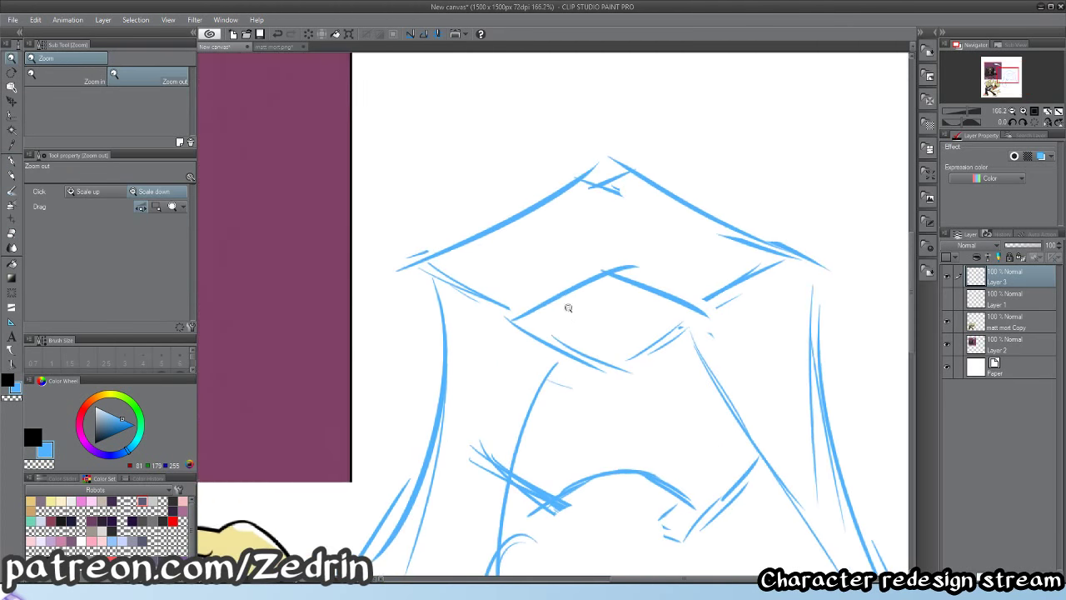
- Sketch small angular cheek notches at both sides of the face inside the hood opening
mouse_move(540, 309)
left_mouse_down()
mouse_move(561, 328)
mouse_move(517, 318)
mouse_move(576, 322)
mouse_move(531, 336)
mouse_move(575, 382)
left_mouse_up()
key("ctrl+z")
key("alt+space")
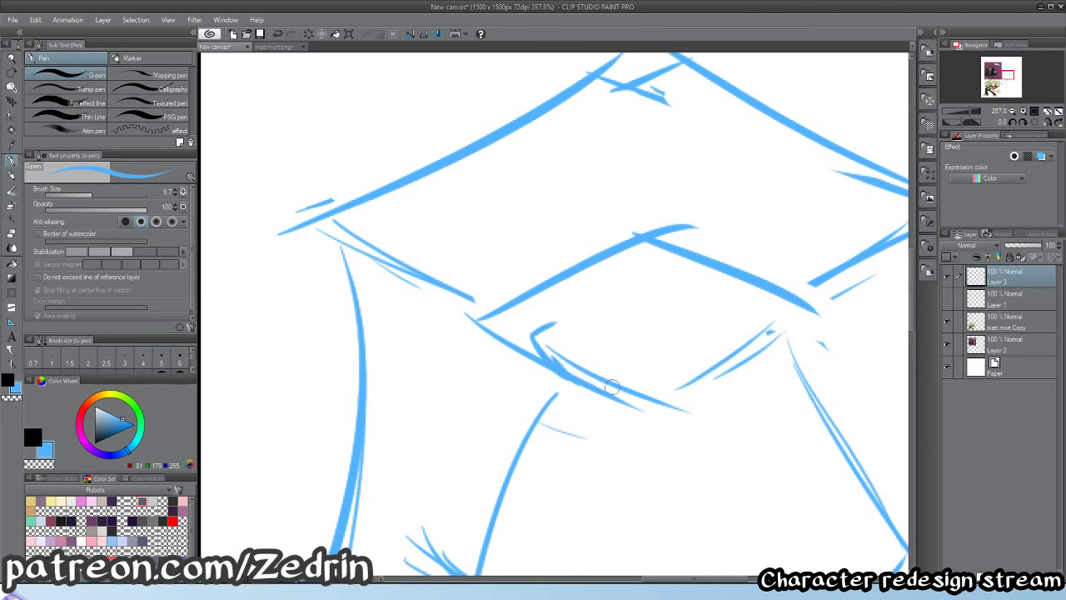
mouse_move(737, 352)
left_mouse_down()
mouse_move(721, 330)
mouse_move(726, 379)
left_mouse_up()
left_click_drag(516, 306, 564, 331)
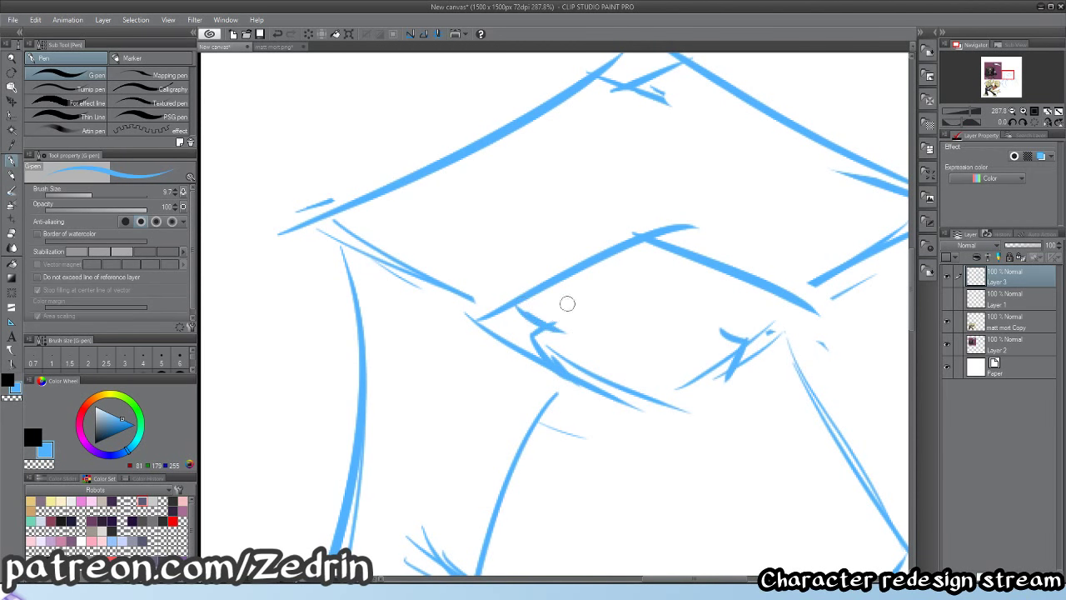
- Draw two half-round eyes hanging from the upper edge of the hood opening
mouse_move(541, 277)
left_mouse_down()
mouse_move(610, 267)
mouse_move(601, 300)
mouse_move(607, 269)
mouse_move(748, 280)
left_mouse_up()
key("ctrl+z")
mouse_move(733, 267)
left_mouse_down()
mouse_move(637, 283)
mouse_move(561, 325)
mouse_move(723, 300)
left_mouse_up()
key("ctrl+z")
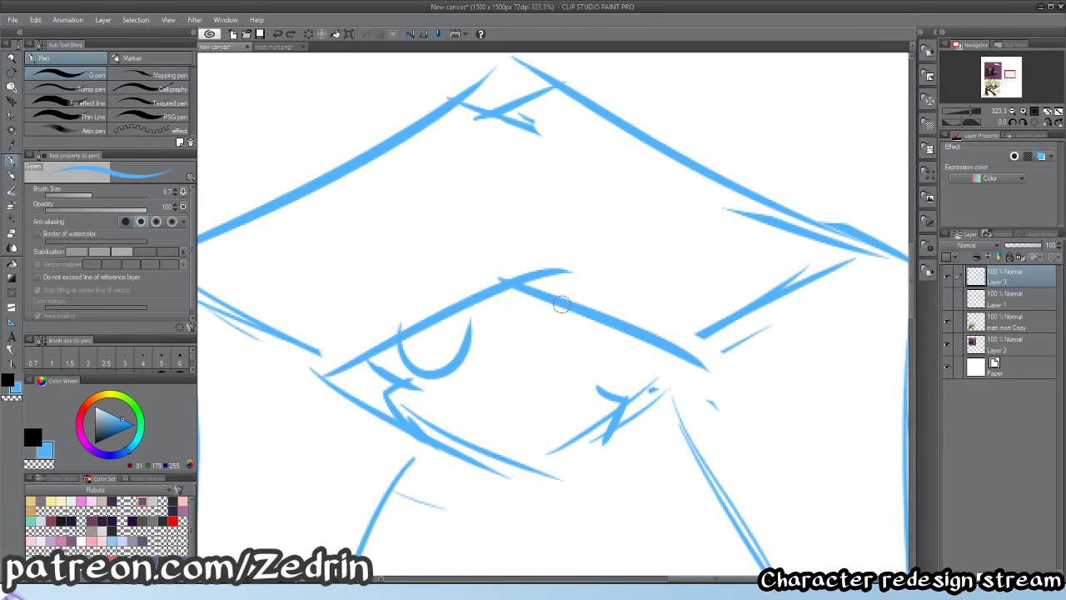
key("ctrl+z")
left_click_drag(547, 313, 625, 335)
key("ctrl+z")
key("ctrl+z")
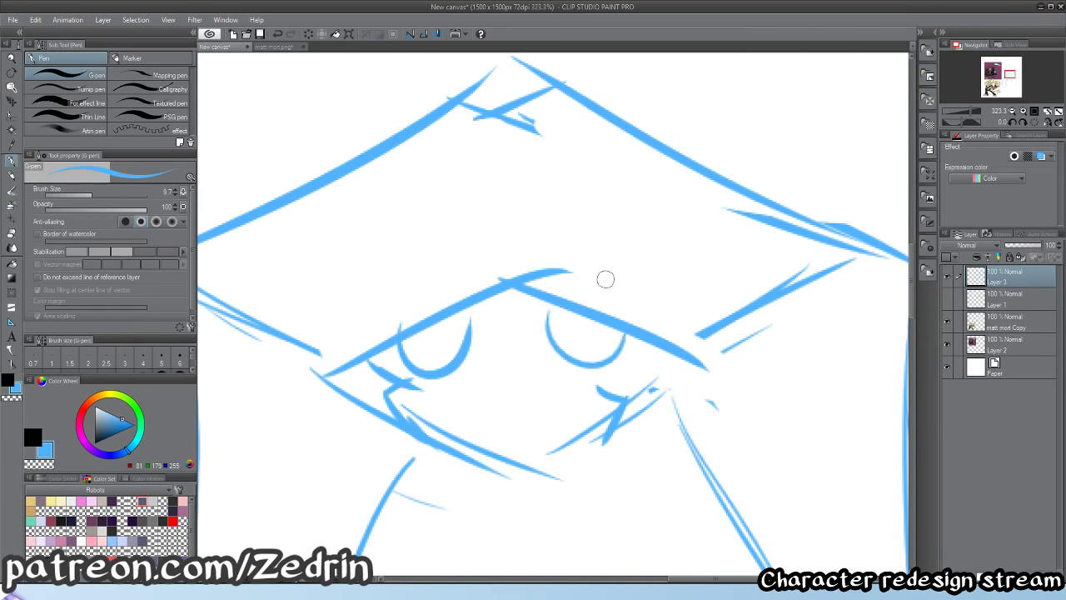
- Thicken the lower curves of both eyes and add thin vertical pupils
left_click_drag(407, 335, 456, 357)
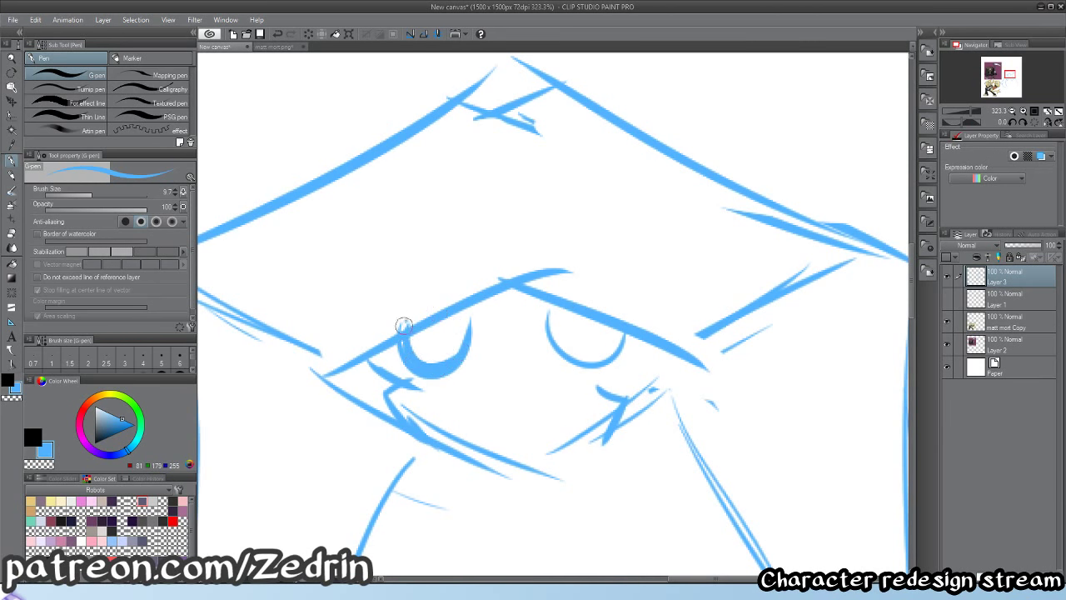
mouse_move(549, 315)
left_mouse_down()
mouse_move(614, 356)
mouse_move(625, 335)
left_mouse_up()
mouse_move(725, 219)
left_mouse_down()
mouse_move(613, 323)
mouse_move(711, 262)
mouse_move(502, 401)
left_mouse_up()
left_click_drag(580, 334, 704, 332)
left_click_drag(537, 324, 537, 349)
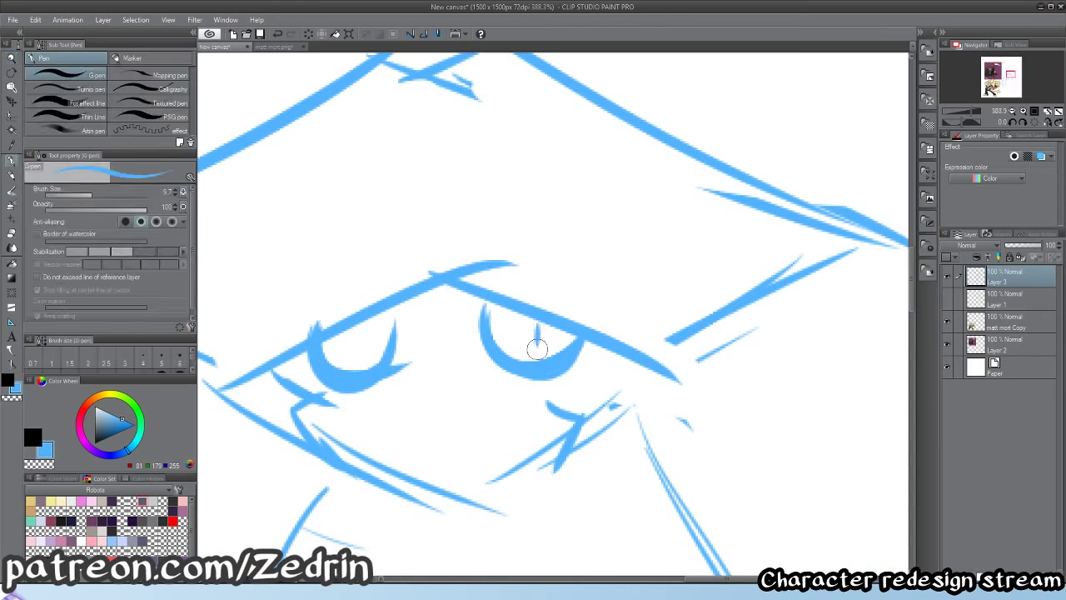
- Draw a nearly horizontal curve below the eyes across the face and erase the middle of the old chin lines
key("/")
scroll(397, 324, "down", 12)
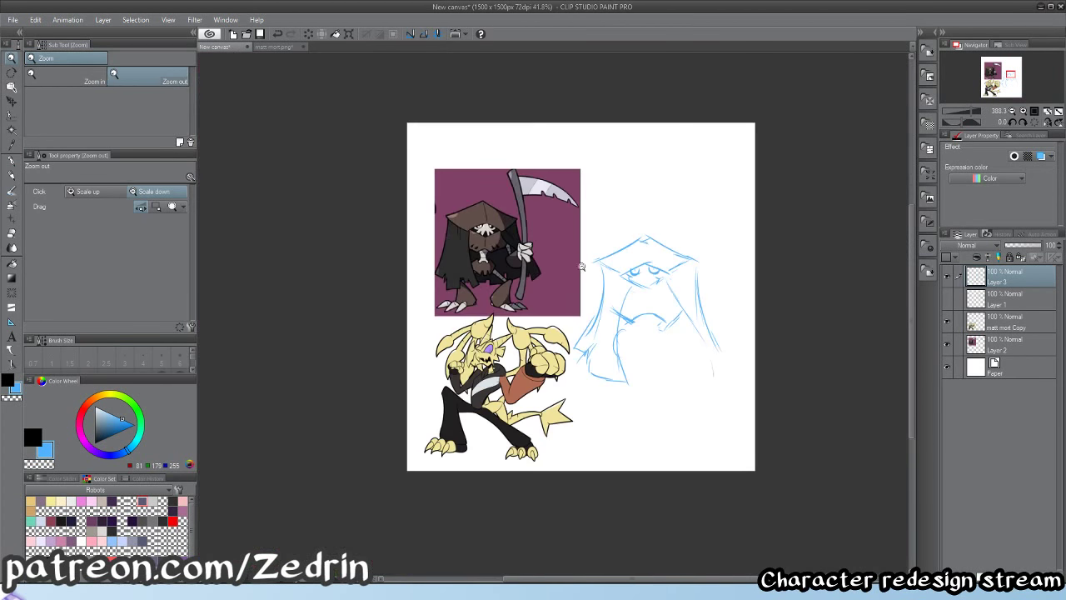
scroll(582, 266, "up", 11)
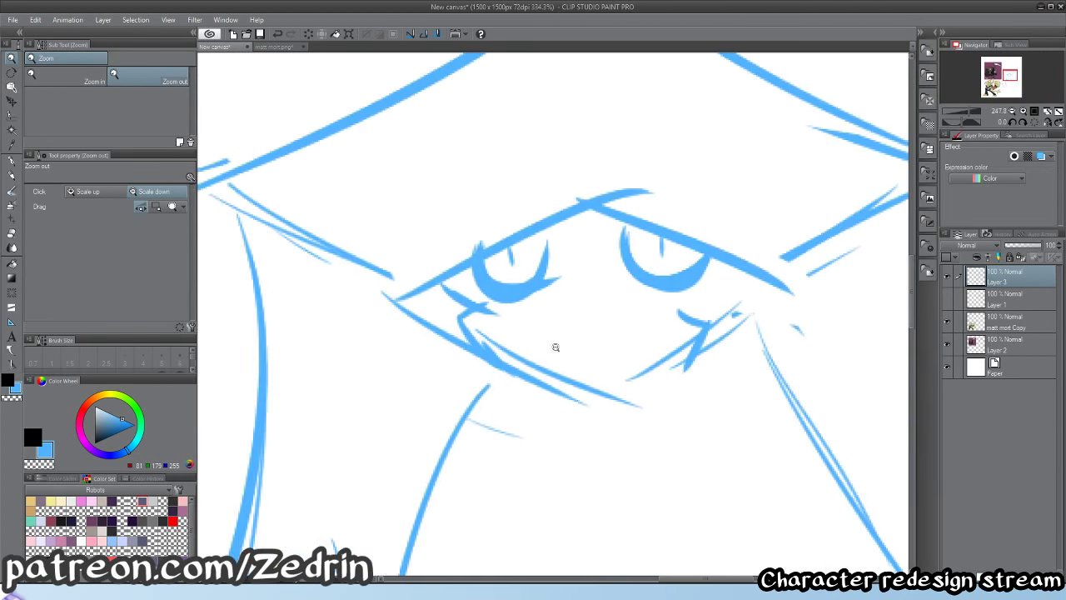
key("p")
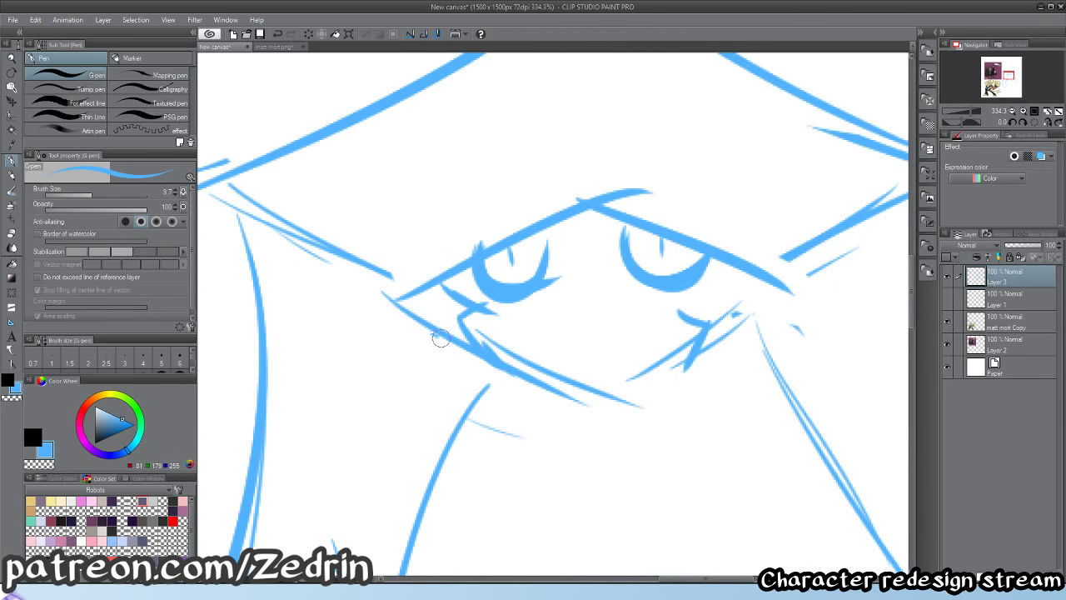
left_click_drag(441, 339, 695, 352)
key("ctrl+z")
left_click_drag(379, 297, 786, 309)
key("ctrl+z")
mouse_move(386, 321)
left_mouse_down()
mouse_move(496, 351)
mouse_move(795, 323)
mouse_move(760, 310)
left_mouse_up()
key("ctrl+z")
key("e")
left_click_drag(600, 387, 523, 361)
key("p")
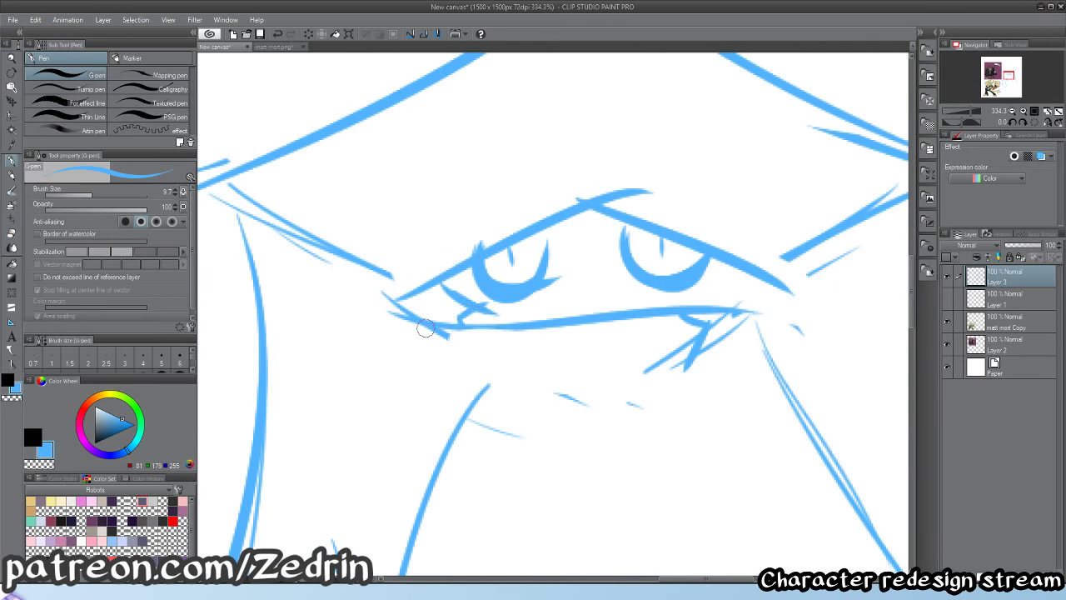
- Draw a rounded chin below the face opening, erase the leftover cheek lines and add a fold curve
mouse_move(425, 328)
left_mouse_down()
mouse_move(616, 417)
mouse_move(761, 330)
left_mouse_up()
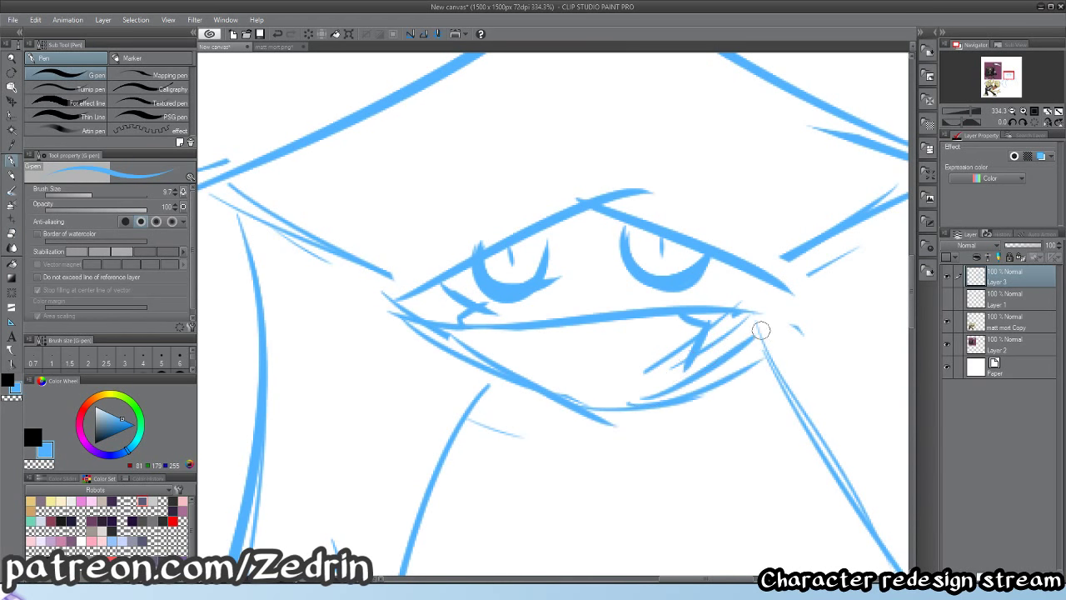
key("e")
left_click_drag(666, 348, 745, 324)
key("p")
mouse_move(676, 311)
left_mouse_down()
mouse_move(792, 278)
mouse_move(593, 363)
left_mouse_up()
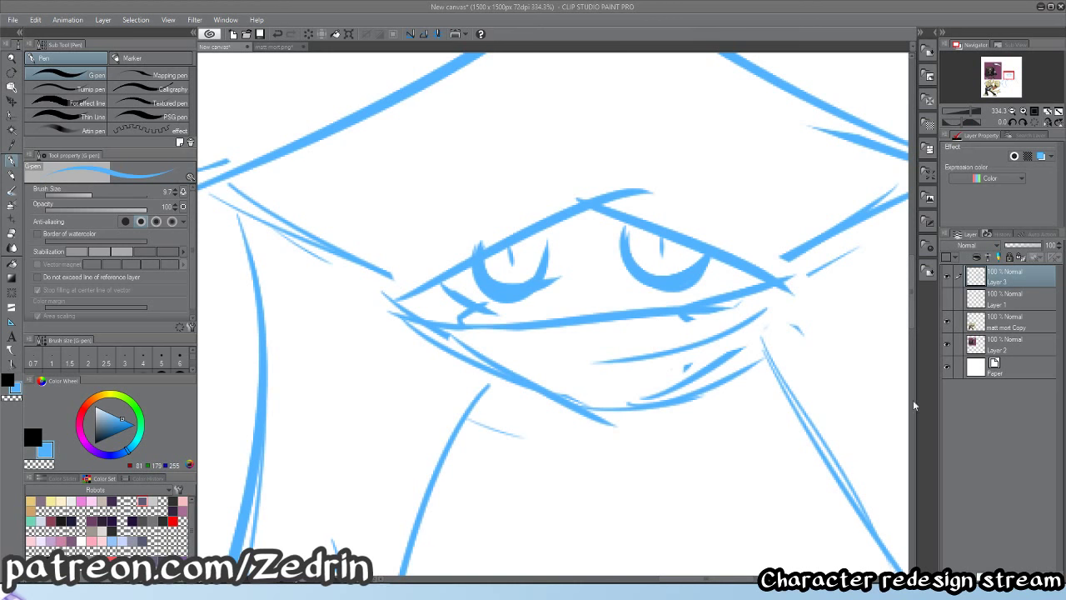
mouse_move(526, 376)
left_mouse_down()
mouse_move(538, 383)
mouse_move(509, 392)
mouse_move(454, 358)
left_mouse_up()
- Examine the hooded head and chest sketch at different zoom levels against the reaper reference
key("alt+space")
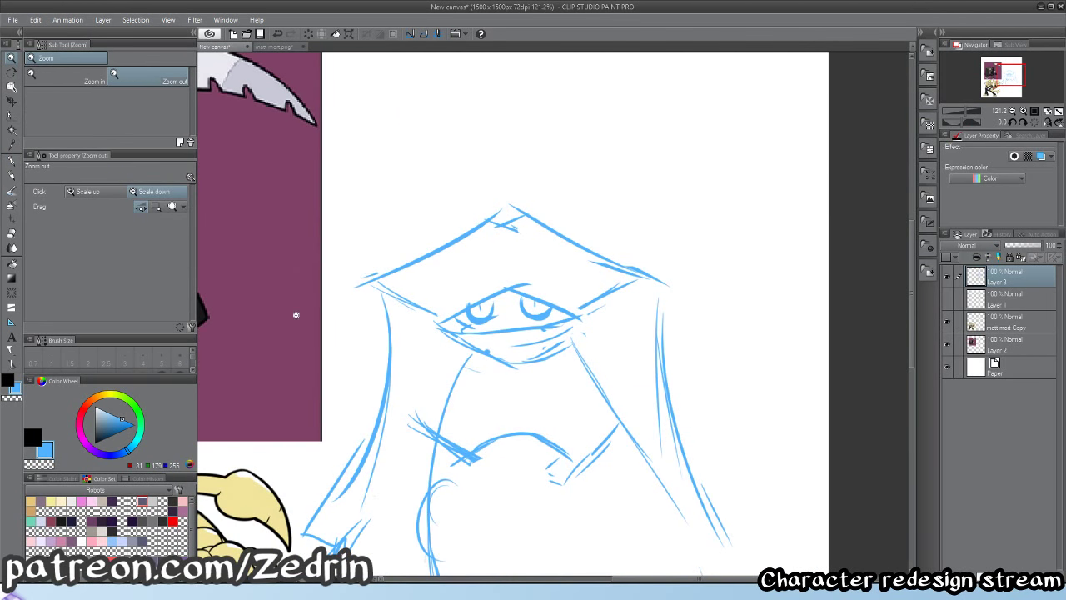
left_click_drag(532, 292, 313, 355)
left_click_drag(454, 307, 386, 330)
left_click(502, 347, "alt")
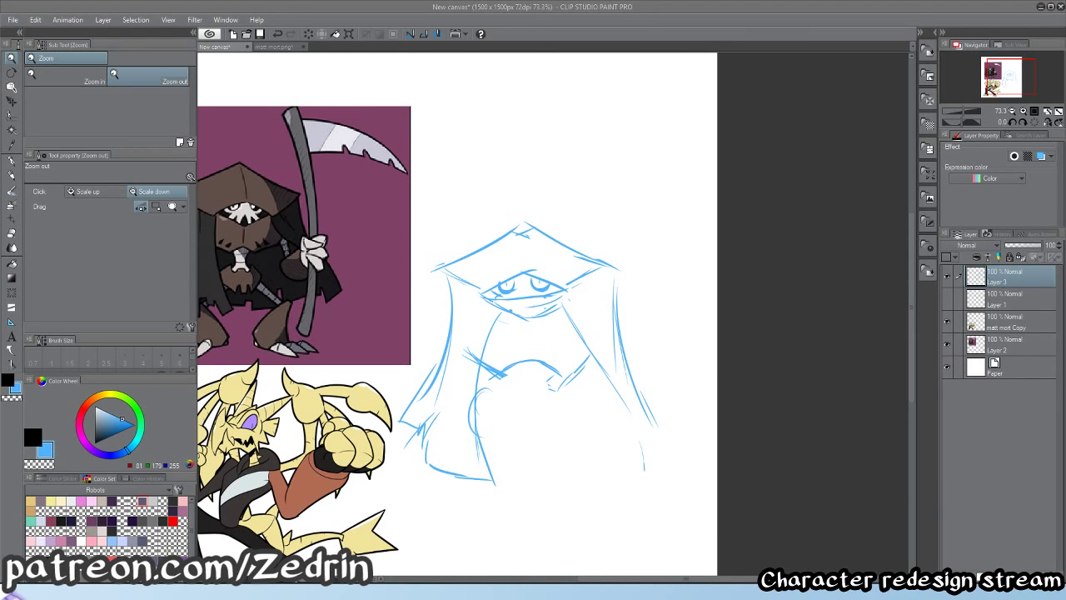
left_click(520, 375, "alt")
left_click(521, 374, "alt")
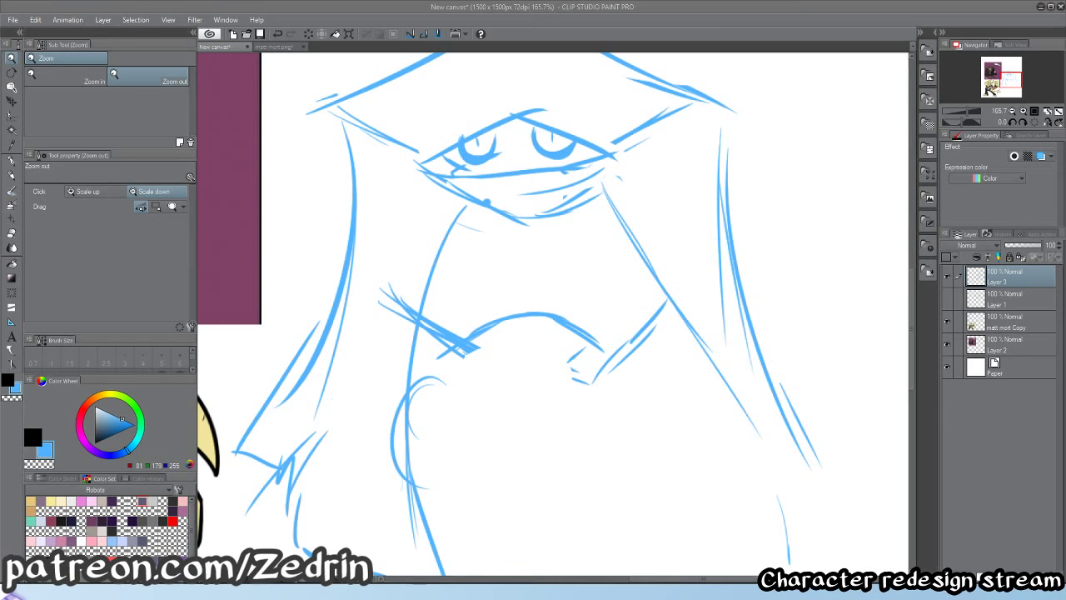
left_click_drag(547, 383, 416, 390)
left_click_drag(492, 364, 528, 372)
- Erase the arch on the chest and redraw it as a sharp upward peak
key("e")
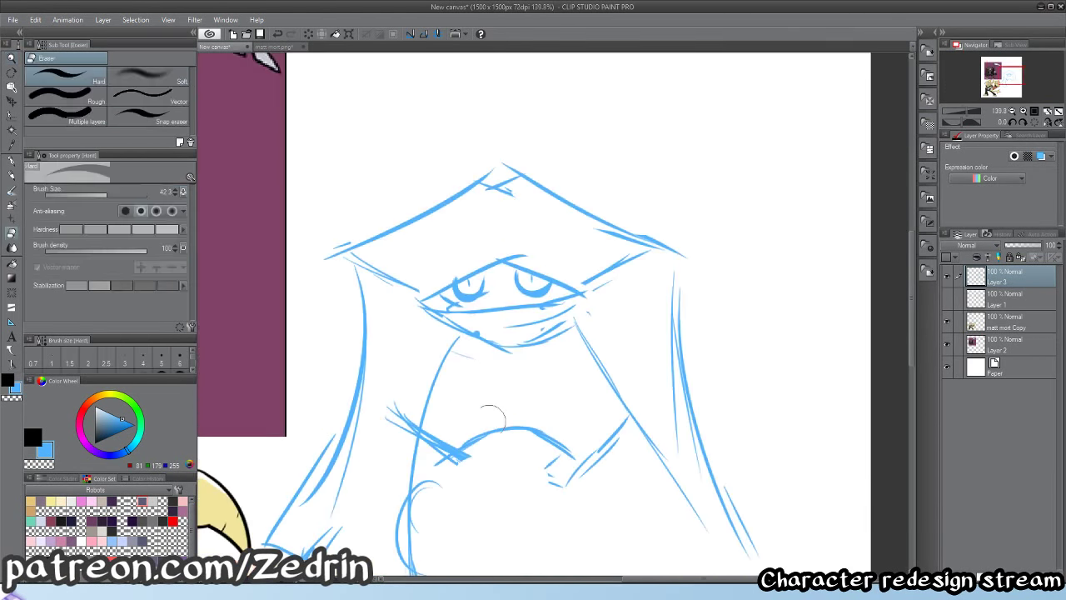
left_click_drag(463, 447, 518, 423)
key("p")
mouse_move(422, 430)
left_mouse_down()
mouse_move(487, 443)
mouse_move(515, 411)
mouse_move(578, 458)
left_mouse_up()
key("e")
key("p")
left_click_drag(522, 409, 580, 448)
- Sketch an angular, pointed lower body shape beneath the chest peak
key("alt+space")
mouse_move(595, 412)
left_mouse_down()
mouse_move(523, 391)
mouse_move(554, 352)
left_mouse_up()
scroll(554, 352, "up", 2)
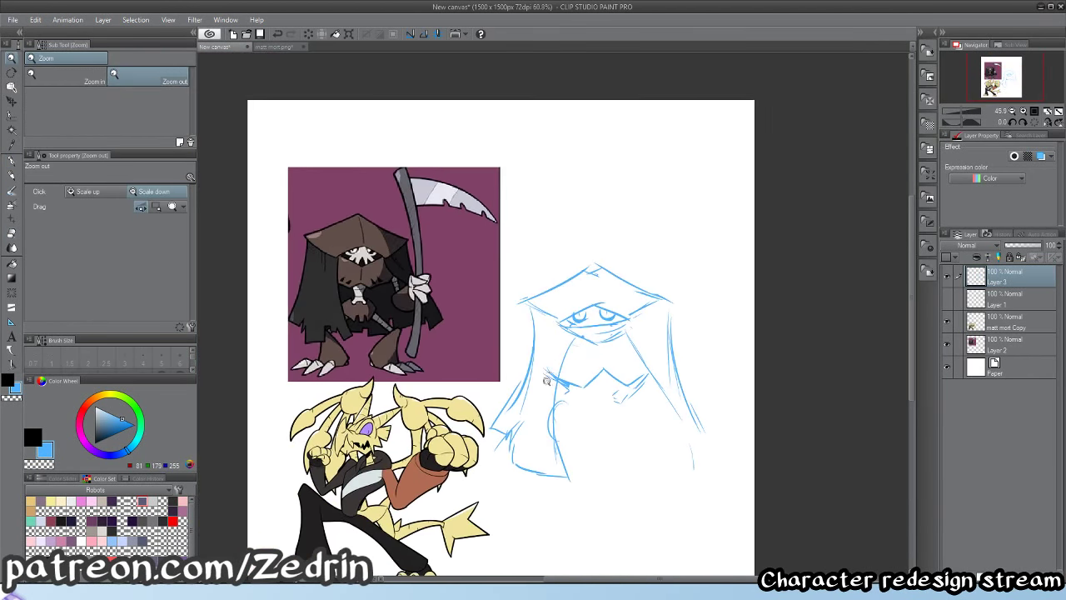
key("p")
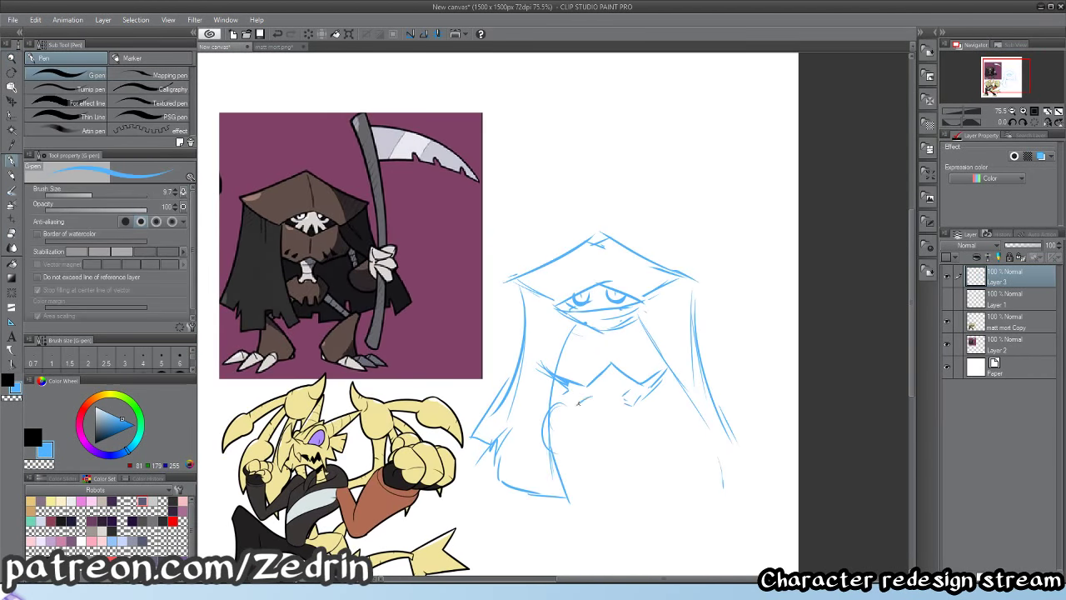
left_click_drag(602, 433, 630, 425)
mouse_move(588, 389)
left_mouse_down()
mouse_move(634, 388)
mouse_move(643, 408)
mouse_move(617, 424)
mouse_move(588, 390)
left_mouse_up()
key("e")
key("p")
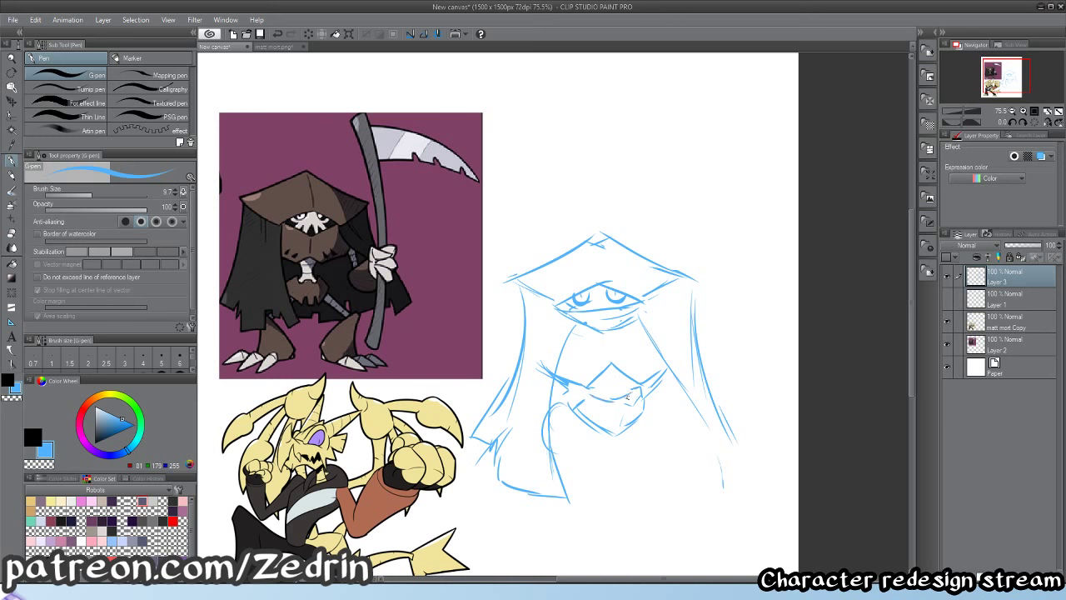
- Sketch two short flared legs with flat bottoms on either side below the lower body
scroll(616, 427, "down", 3)
scroll(582, 407, "up", 2)
mouse_move(578, 455)
left_mouse_down()
mouse_move(581, 406)
mouse_move(554, 430)
left_mouse_up()
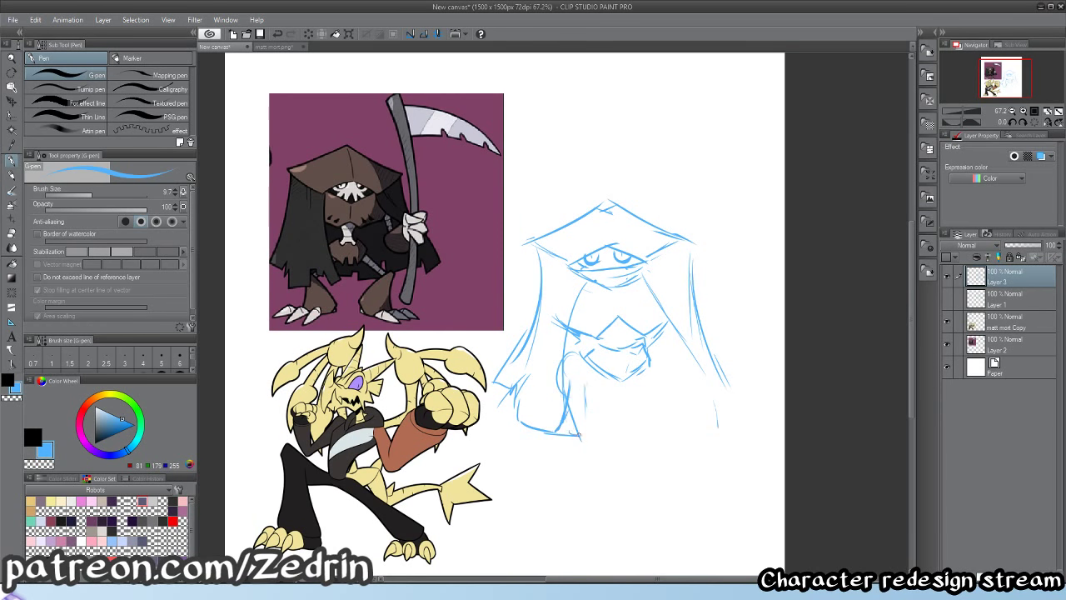
left_click_drag(570, 374, 608, 436)
mouse_move(671, 363)
left_mouse_down()
mouse_move(658, 418)
mouse_move(698, 434)
left_mouse_up()
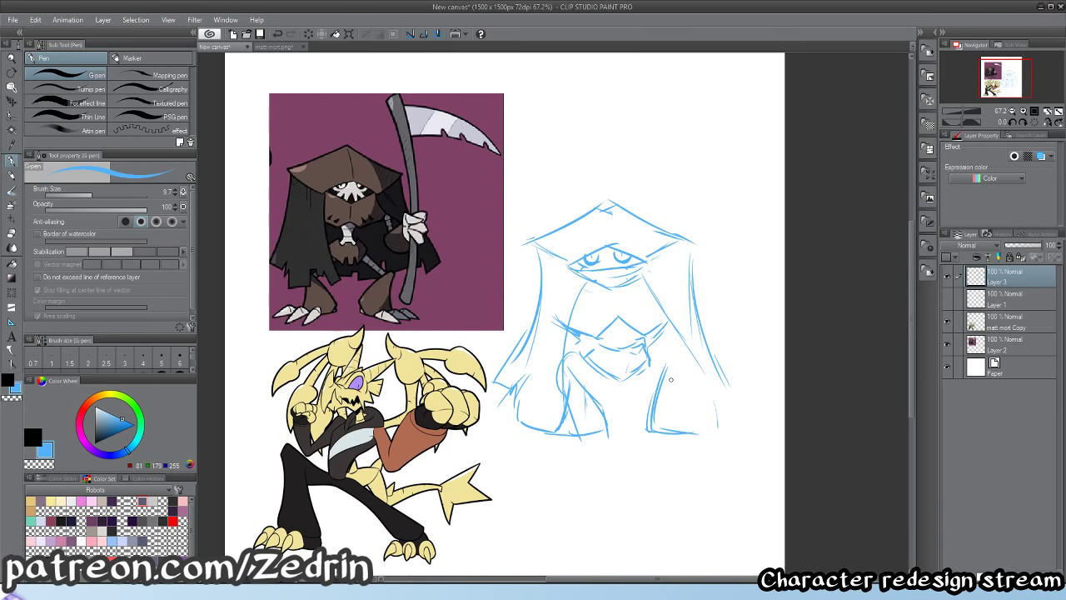
left_click_drag(657, 393, 689, 362)
left_click_drag(688, 362, 695, 430)
key("e")
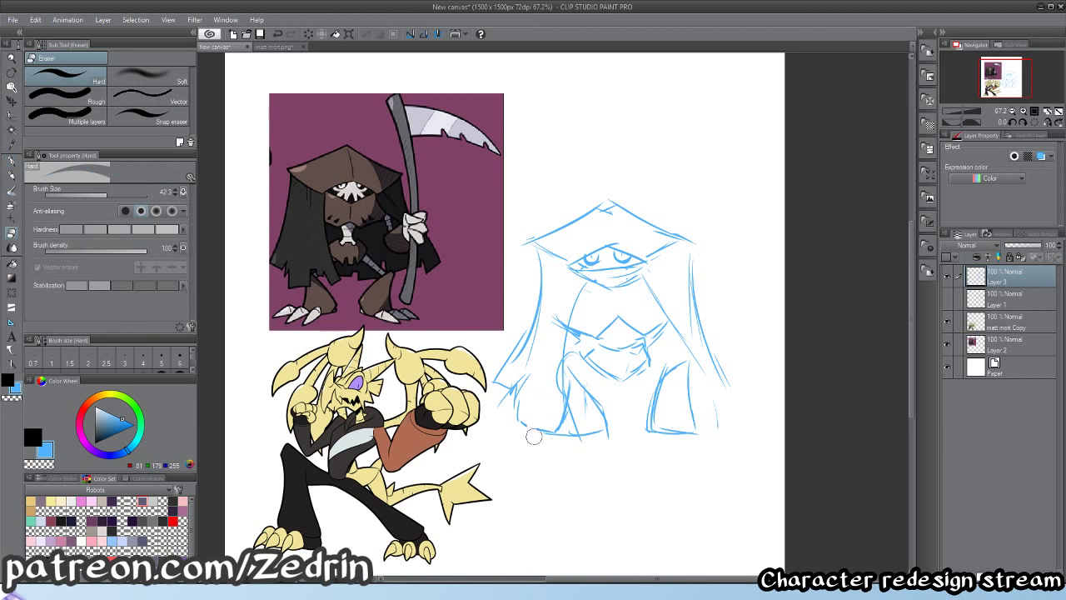
- Erase stray lines around the left leg and draw the cloak's flat hem across it
mouse_move(534, 434)
left_mouse_down()
mouse_move(522, 380)
mouse_move(514, 407)
mouse_move(582, 417)
left_mouse_up()
key("p")
mouse_move(581, 417)
left_mouse_down()
mouse_move(571, 373)
mouse_move(560, 442)
left_mouse_up()
key("e")
mouse_move(661, 381)
left_mouse_down()
mouse_move(648, 349)
mouse_move(678, 405)
left_mouse_up()
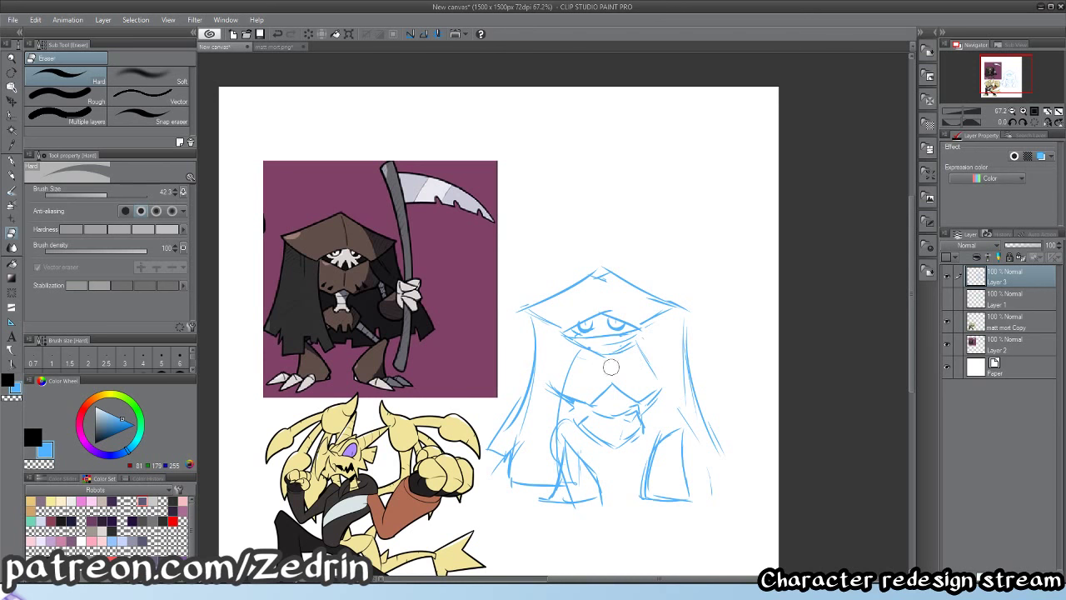
- Erase the pointed lower body shape and redraw the chest's peaked lower edge as a rounded arch
key("alt+space")
key("e")
mouse_move(592, 422)
left_mouse_down()
mouse_move(612, 435)
mouse_move(606, 416)
left_mouse_up()
key("p")
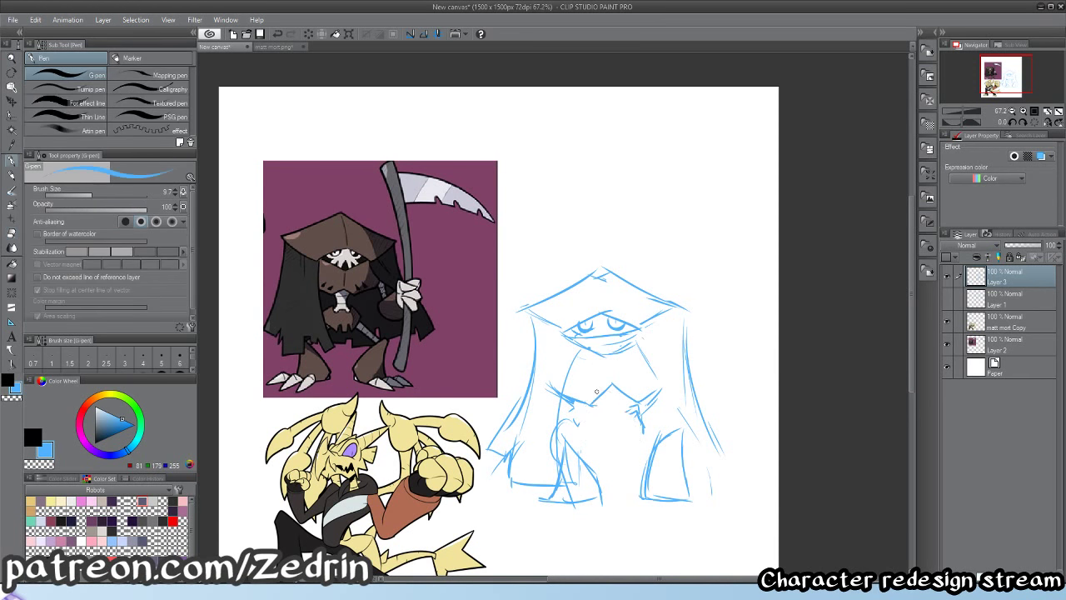
mouse_move(596, 379)
left_mouse_down()
mouse_move(593, 424)
mouse_move(592, 396)
left_mouse_up()
key("e")
key("p")
mouse_move(591, 381)
left_mouse_down()
mouse_move(603, 397)
mouse_move(593, 394)
mouse_move(658, 391)
mouse_move(634, 396)
mouse_move(566, 342)
mouse_move(666, 361)
left_mouse_up()
key("e")
key("p")
key("e")
key("p")
key("alt+space")
left_click_drag(667, 361, 691, 427)
- Erase the hood's rough tip and redraw its peak, sloping sides and center crease
scroll(642, 325, "up", 3)
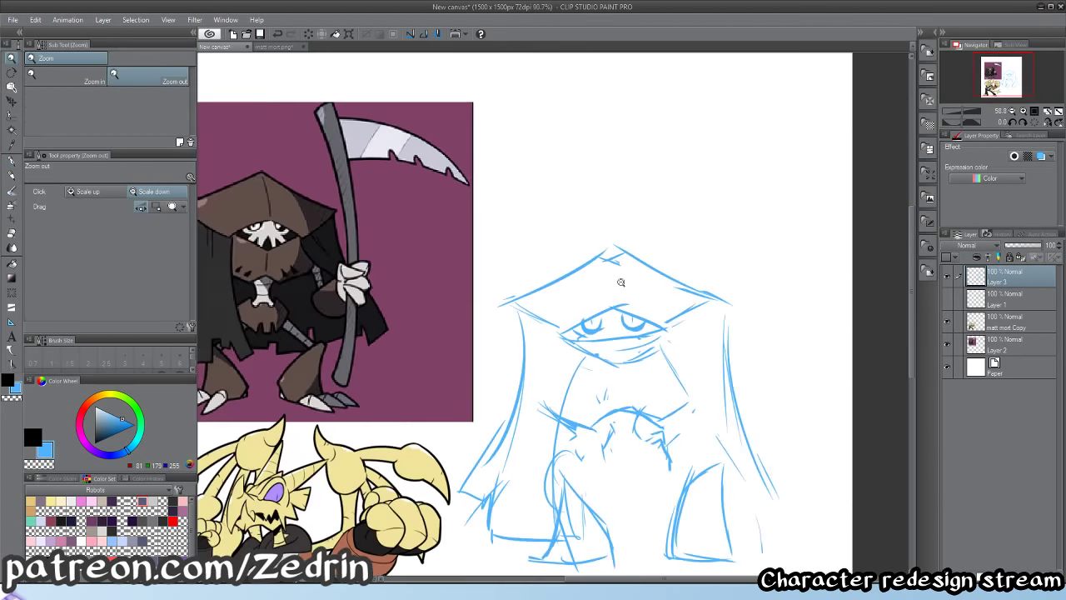
key("e")
left_click_drag(609, 266, 585, 269)
key("p")
mouse_move(506, 293)
left_mouse_down()
mouse_move(614, 245)
mouse_move(610, 283)
mouse_move(708, 285)
left_mouse_up()
mouse_move(668, 266)
left_mouse_down()
mouse_move(754, 297)
mouse_move(692, 324)
mouse_move(576, 335)
mouse_move(583, 346)
mouse_move(595, 304)
mouse_move(603, 357)
mouse_move(579, 359)
mouse_move(594, 358)
left_mouse_up()
- Clean up and redraw the hood's lower rim and the lines around the face opening using a smaller eraser
key("alt+space")
key("e")
key("bracketleft")
key("bracketleft")
key("bracketleft")
mouse_move(540, 299)
left_mouse_down()
mouse_move(570, 331)
mouse_move(596, 332)
mouse_move(603, 310)
mouse_move(653, 318)
mouse_move(597, 305)
mouse_move(642, 317)
mouse_move(591, 317)
mouse_move(647, 321)
left_mouse_up()
key("p")
key("e")
key("p")
left_click_drag(644, 319, 676, 305)
left_click_drag(613, 265, 645, 339)
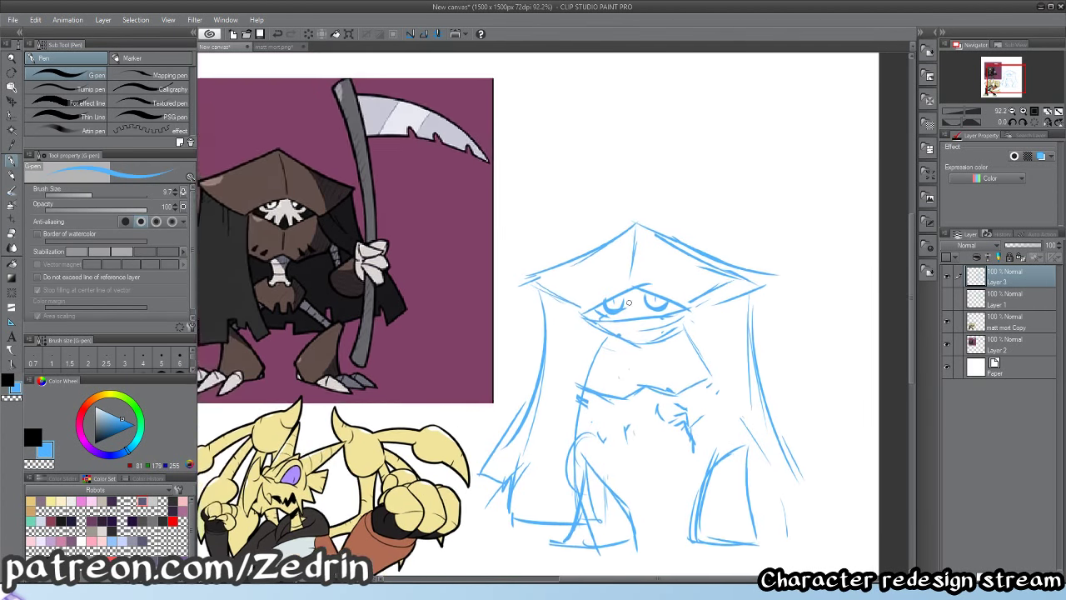
- Lasso the face under the hood, scale it down to 80%, and clear the selection
key("m")
left_click_drag(676, 268, 706, 268)
key("ctrl+t")
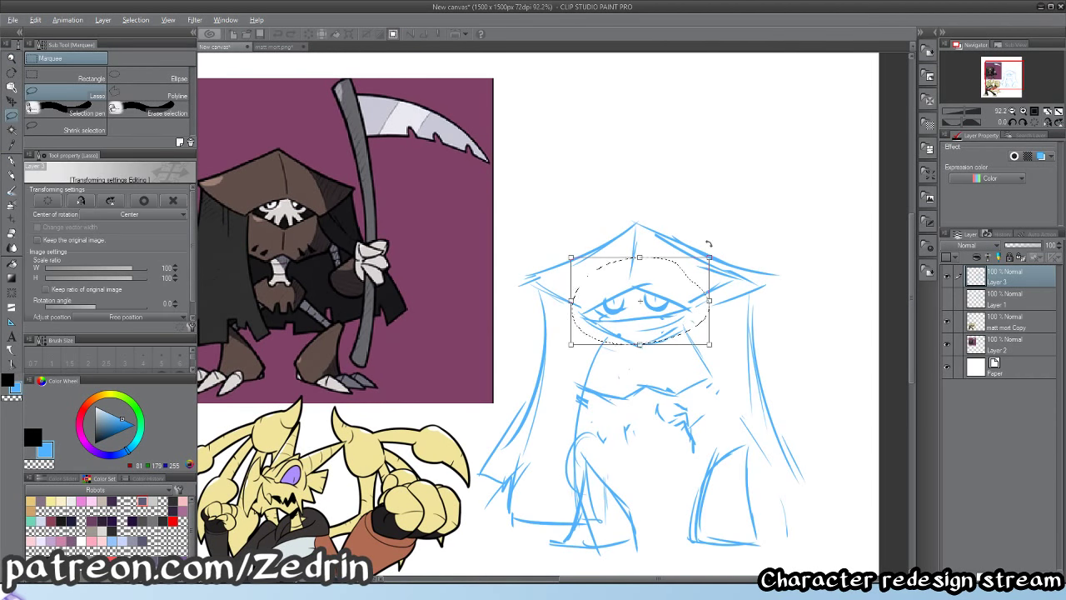
left_click_drag(709, 257, 696, 267)
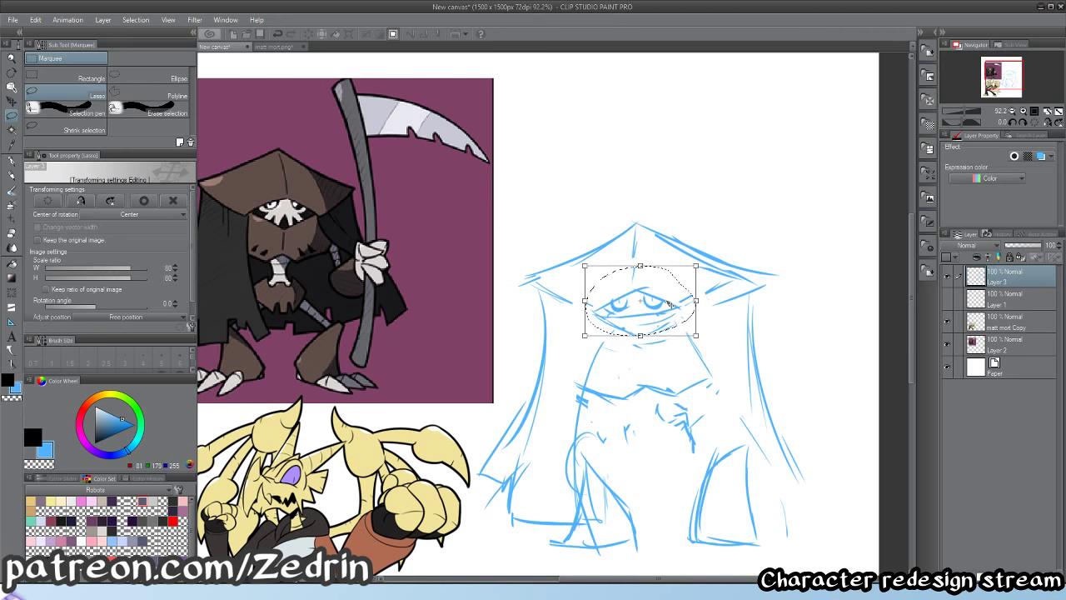
mouse_move(666, 311)
left_mouse_down()
mouse_move(704, 291)
mouse_move(785, 298)
left_mouse_up()
key("Return")
key("ctrl+d")
- Redraw the hood's lower rim on both sides so it meets the reduced face
key("e")
key("p")
left_click_drag(706, 325, 874, 280)
left_click_drag(768, 289, 751, 283)
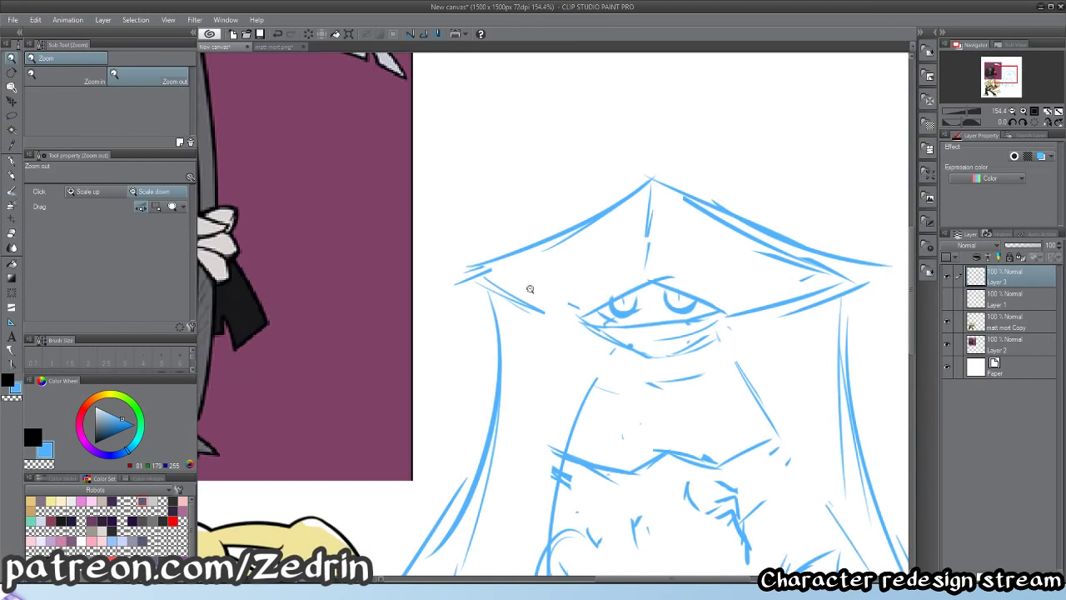
mouse_move(474, 274)
left_mouse_down()
mouse_move(530, 312)
mouse_move(583, 322)
left_mouse_up()
left_click_drag(550, 321, 518, 299)
mouse_move(551, 355)
left_mouse_down()
mouse_move(564, 303)
mouse_move(600, 284)
left_mouse_up()
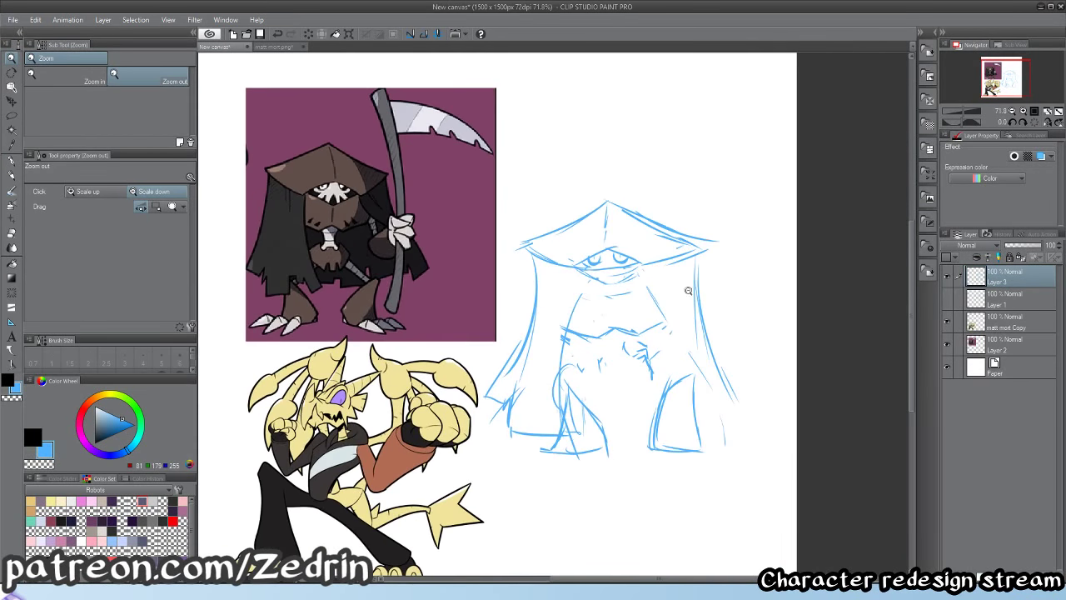
- Erase the left leg and draw vertical fold lines in the lower left part of the cloak
left_click_drag(688, 292, 719, 282)
left_click_drag(703, 245, 760, 434)
left_click_drag(726, 413, 676, 374)
mouse_move(601, 359)
left_mouse_down()
mouse_move(590, 310)
mouse_move(618, 343)
left_mouse_up()
key("e")
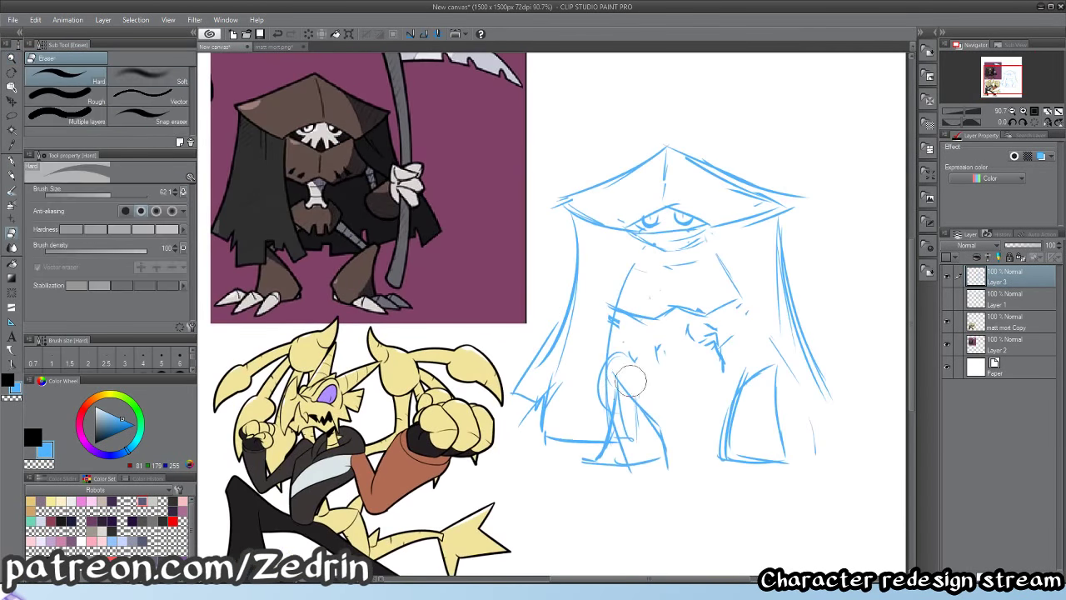
mouse_move(631, 380)
left_mouse_down()
mouse_move(589, 466)
mouse_move(629, 454)
mouse_move(547, 415)
mouse_move(575, 439)
left_mouse_up()
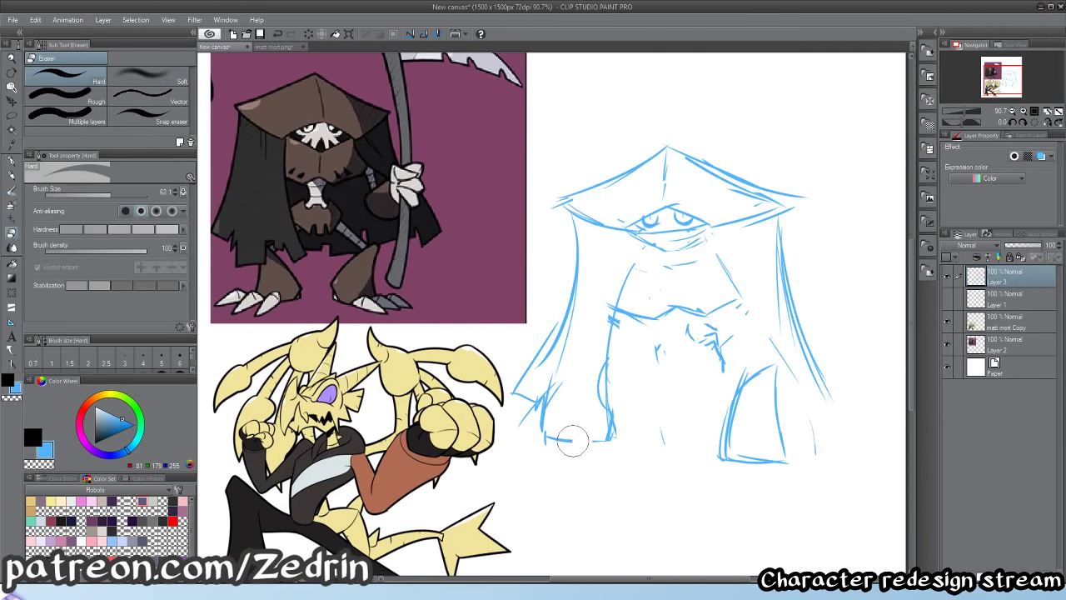
key("p")
left_click_drag(572, 394, 569, 445)
left_click_drag(576, 392, 579, 427)
left_click_drag(619, 377, 589, 374)
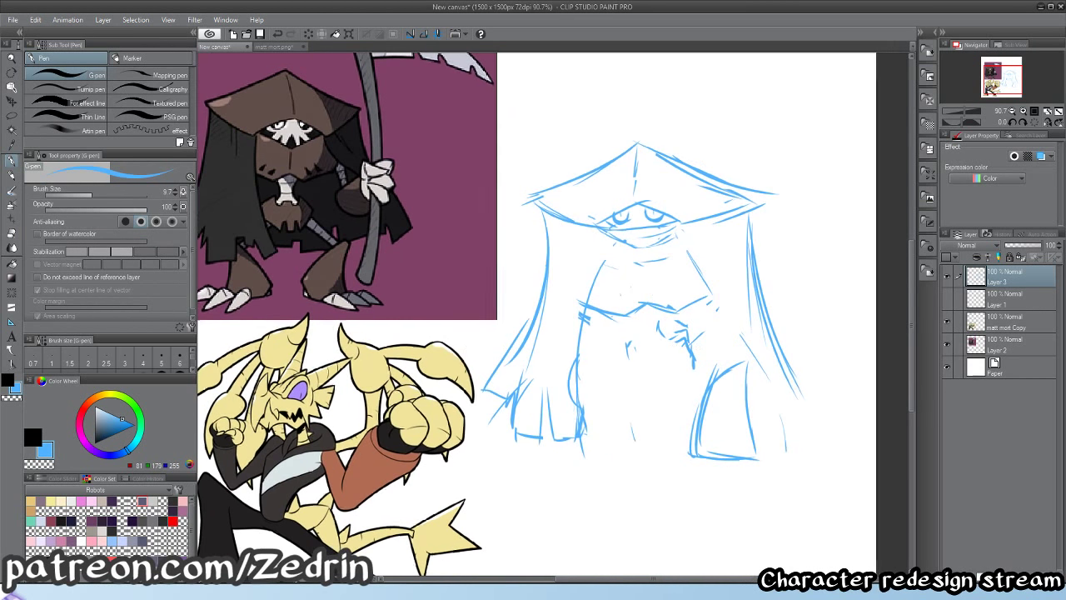
- Erase the right leg and sketch a downward-pointing pelvis beneath the chest
key("e")
left_click_drag(659, 374, 717, 446)
key("p")
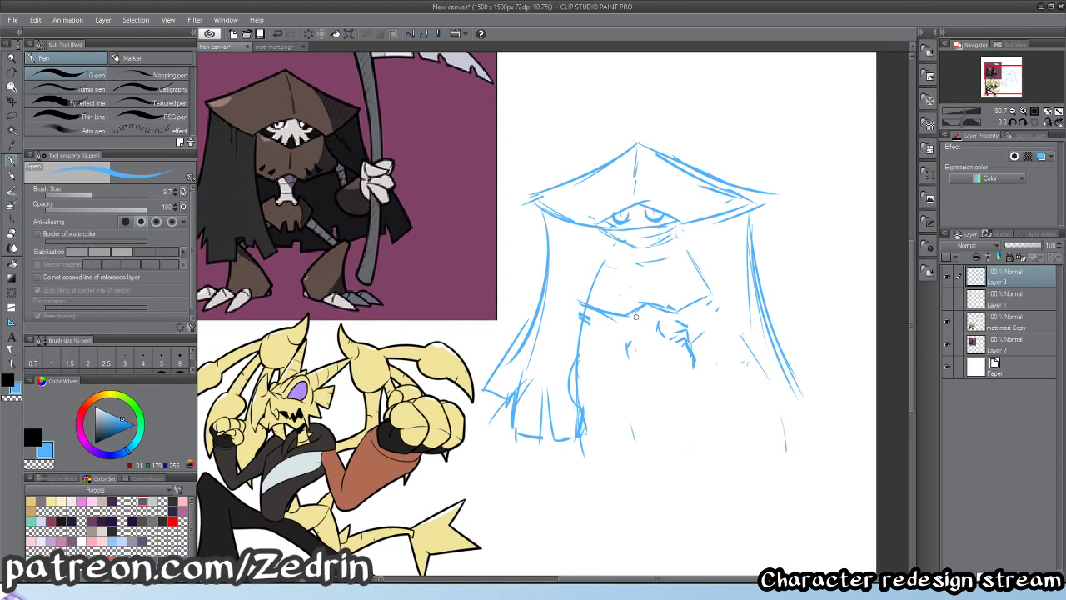
mouse_move(618, 334)
left_mouse_down()
mouse_move(653, 367)
mouse_move(645, 324)
left_mouse_up()
left_click_drag(629, 328, 671, 326)
mouse_move(675, 339)
left_mouse_down()
mouse_move(659, 372)
mouse_move(692, 356)
left_mouse_up()
key("e")
key("p")
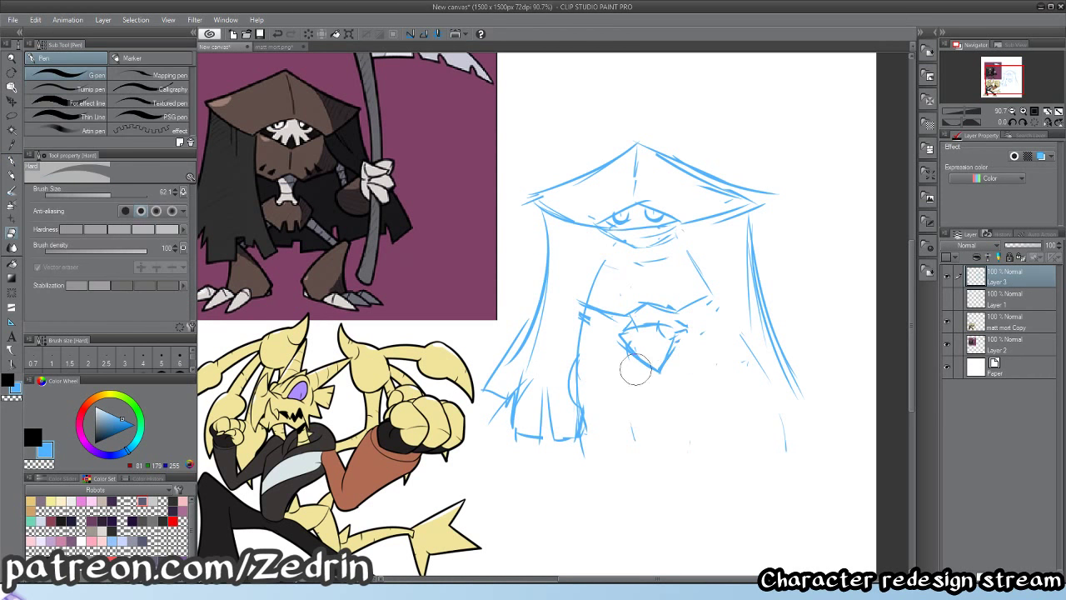
key("p")
key("ctrl+z")
- Sketch slanted hip lines from the pelvis and a curved left leg overlapping the cloak's hem
mouse_move(590, 363)
left_mouse_down()
mouse_move(626, 336)
mouse_move(615, 348)
left_mouse_up()
mouse_move(580, 378)
left_mouse_down()
mouse_move(641, 355)
mouse_move(734, 357)
left_mouse_up()
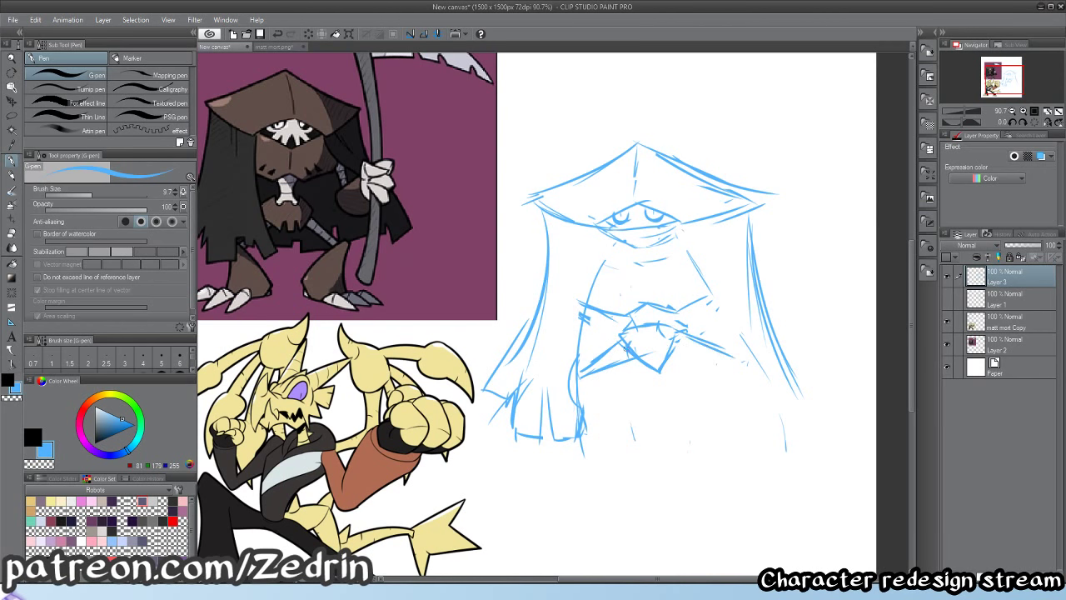
mouse_move(598, 373)
left_mouse_down()
mouse_move(618, 411)
mouse_move(606, 388)
left_mouse_up()
mouse_move(603, 388)
left_mouse_down()
mouse_move(616, 440)
mouse_move(540, 440)
mouse_move(571, 381)
mouse_move(598, 407)
mouse_move(601, 377)
left_mouse_up()
key("e")
key("p")
mouse_move(592, 364)
left_mouse_down()
mouse_move(610, 393)
mouse_move(603, 443)
left_mouse_up()
key("e")
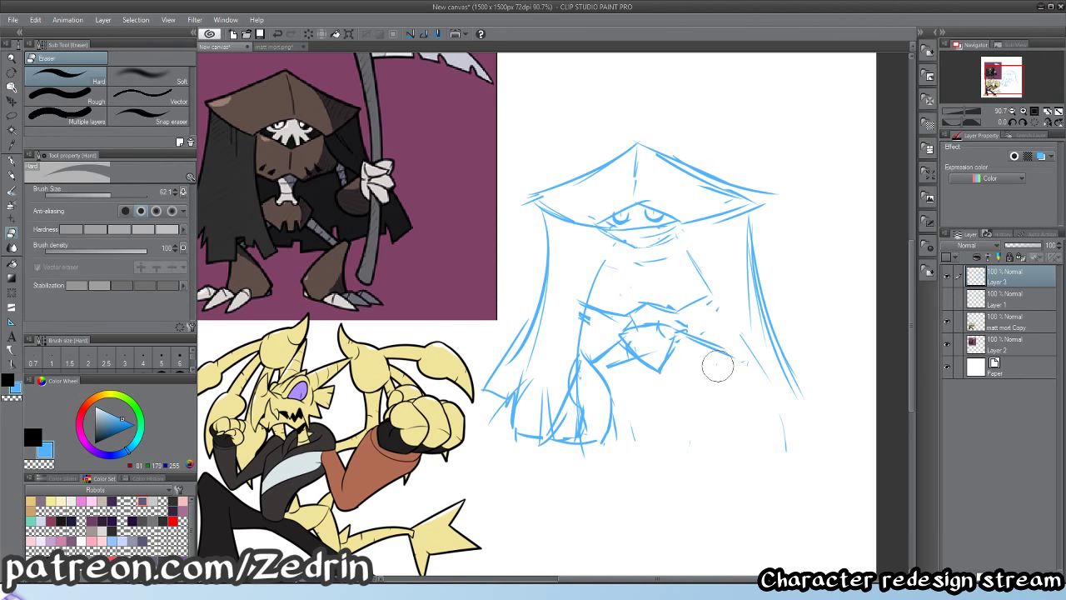
- Try sketching a flared right leg from the end of the right hip line
key("p")
mouse_move(728, 353)
left_mouse_down()
mouse_move(709, 388)
mouse_move(730, 335)
left_mouse_up()
left_click_drag(731, 336, 775, 429)
key("e")
key("p")
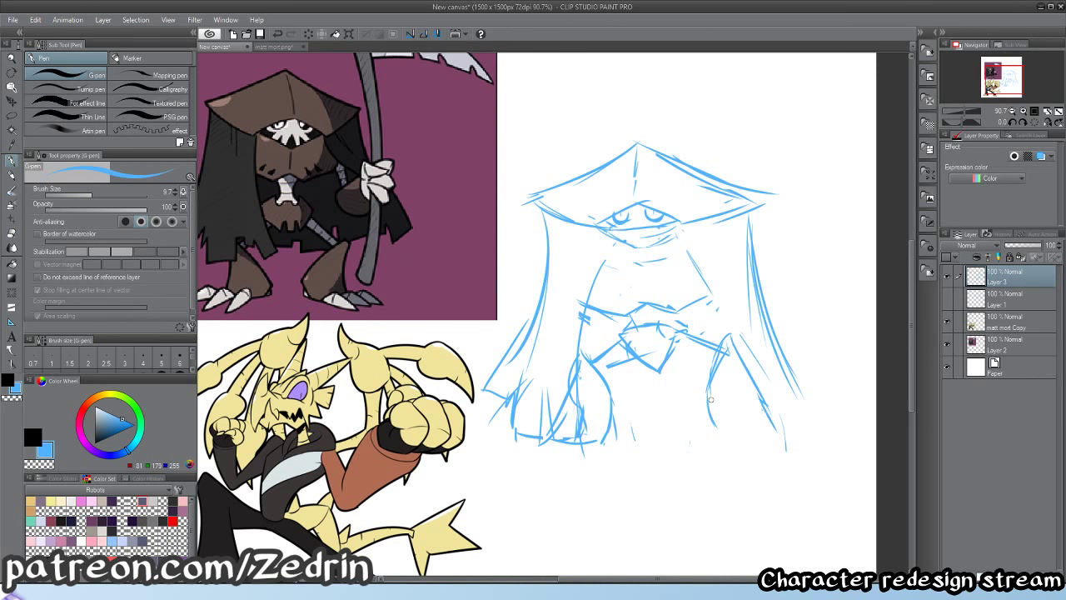
- Erase the right leg and pointed pelvis, and redraw the pelvis as a wider, shallow bowl
key("e")
mouse_move(712, 418)
left_mouse_down()
mouse_move(716, 348)
mouse_move(723, 397)
mouse_move(617, 328)
left_mouse_up()
key("p")
key("e")
key("p")
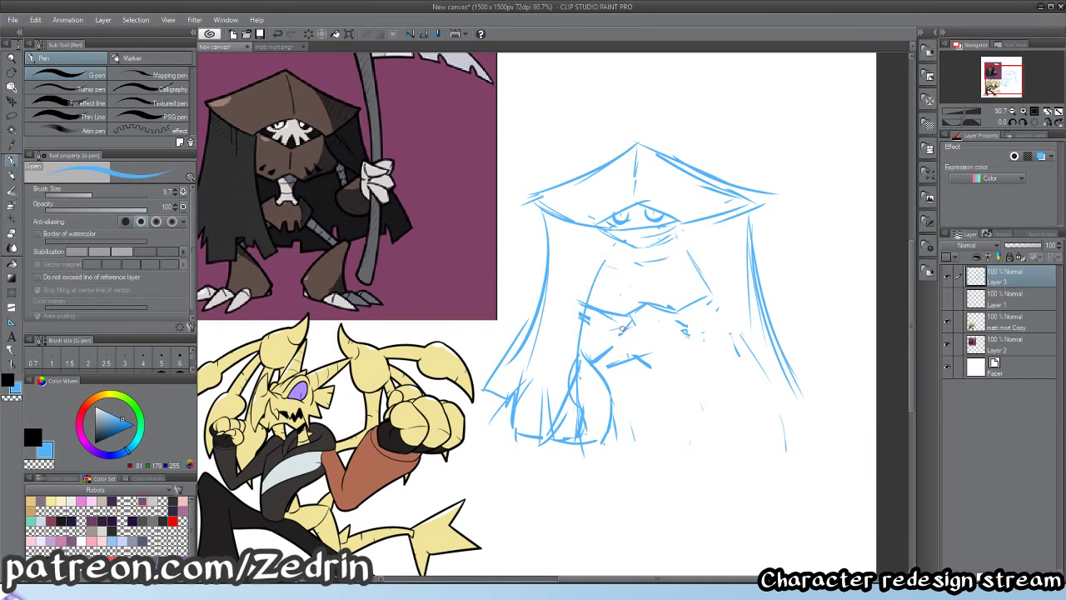
key("e")
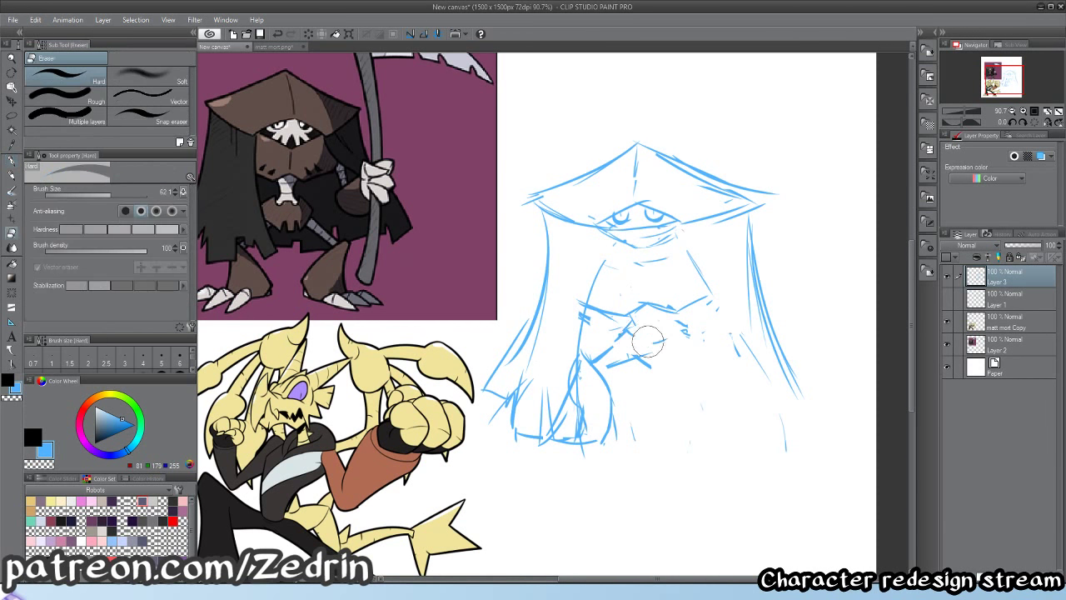
left_click_drag(659, 341, 626, 330)
key("p")
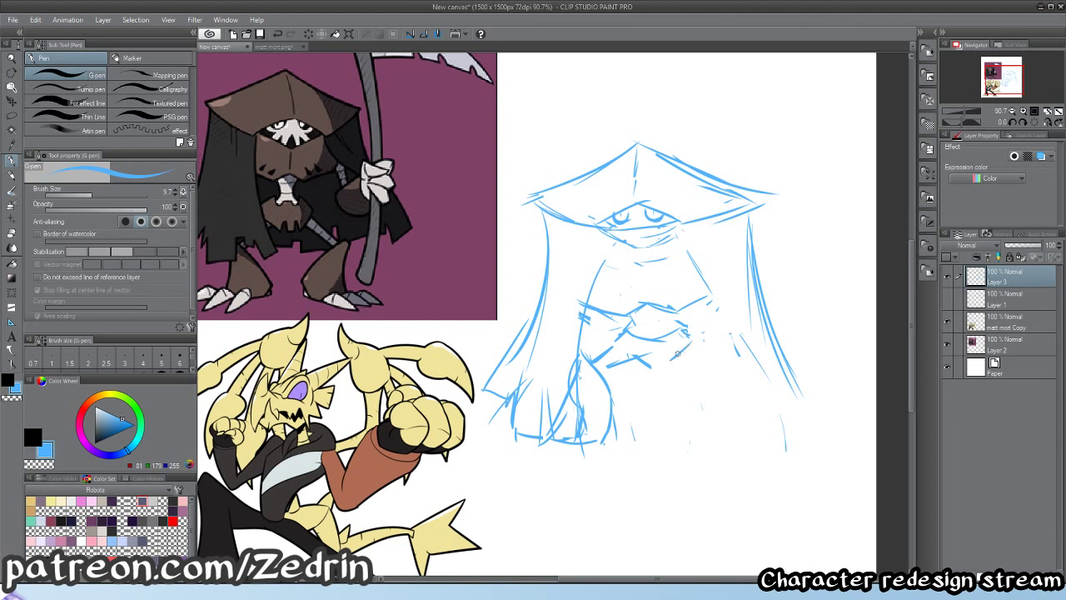
left_click_drag(615, 340, 658, 367)
key("e")
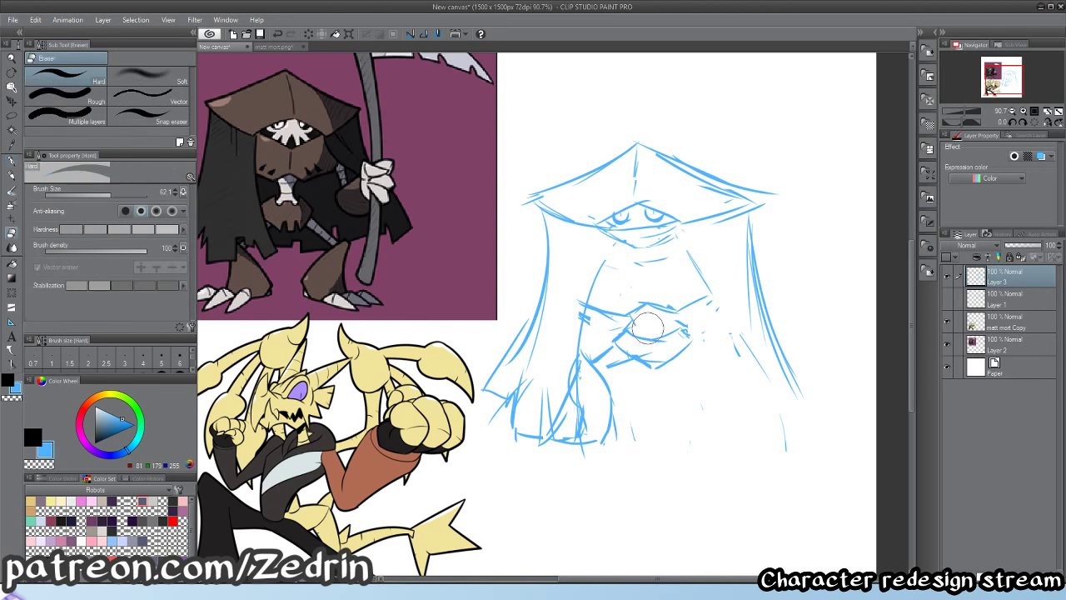
- Sketch a narrow pinched waist connecting the chest to the pelvis
key("p")
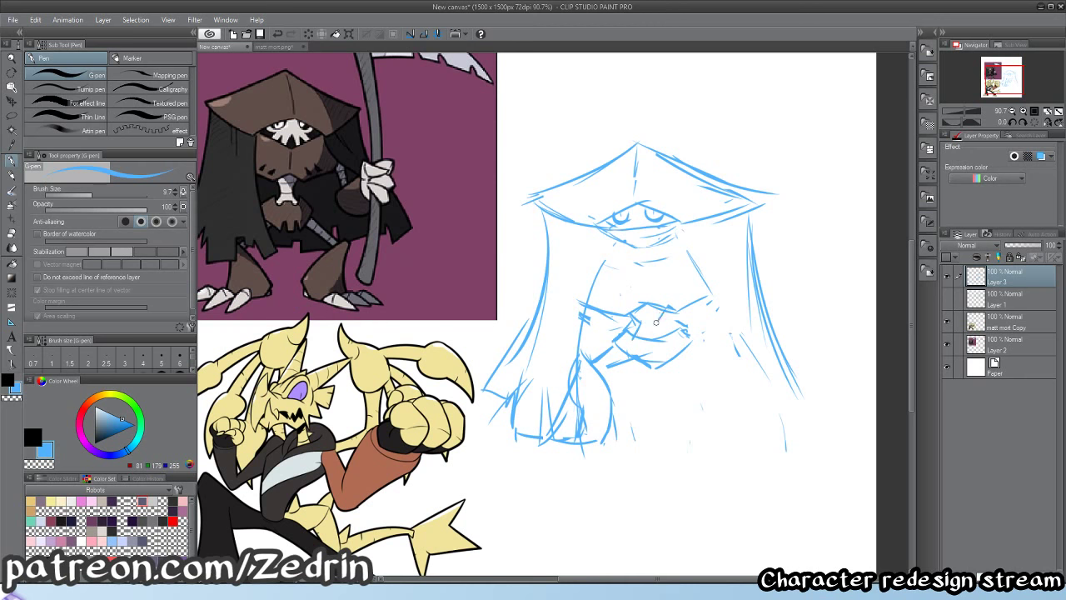
key("ctrl+space")
mouse_move(657, 324)
left_mouse_down()
mouse_move(617, 324)
mouse_move(638, 324)
left_mouse_up()
left_click_drag(585, 290, 597, 288)
key("e")
left_click_drag(617, 329, 648, 320)
key("p")
key("ctrl+z")
- Redraw the chest's lower edges with an angular right corner and add a short center line at its top
key("e")
mouse_move(601, 294)
left_mouse_down()
mouse_move(655, 324)
mouse_move(753, 298)
left_mouse_up()
key("p")
left_click_drag(752, 290, 736, 303)
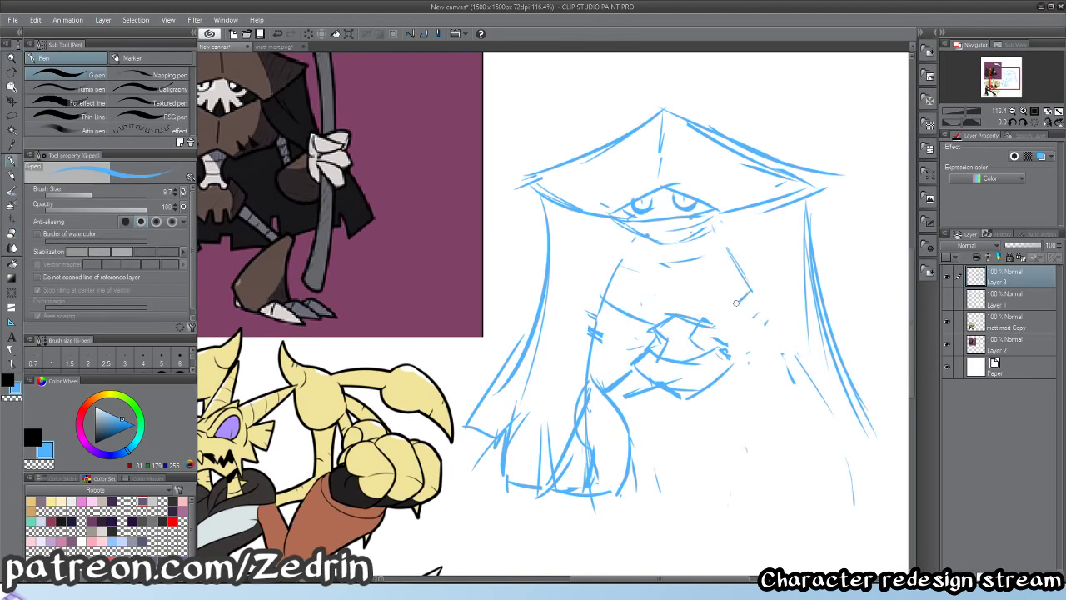
scroll(736, 303, "down", 2)
scroll(649, 379, "up", 3)
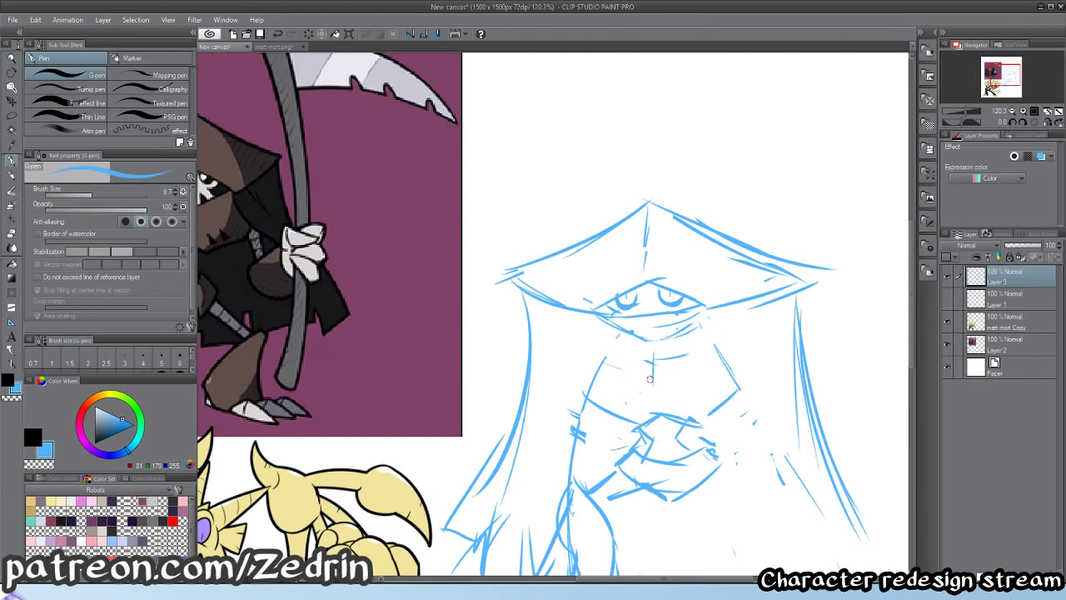
scroll(650, 379, "down", 2)
scroll(667, 362, "up", 3)
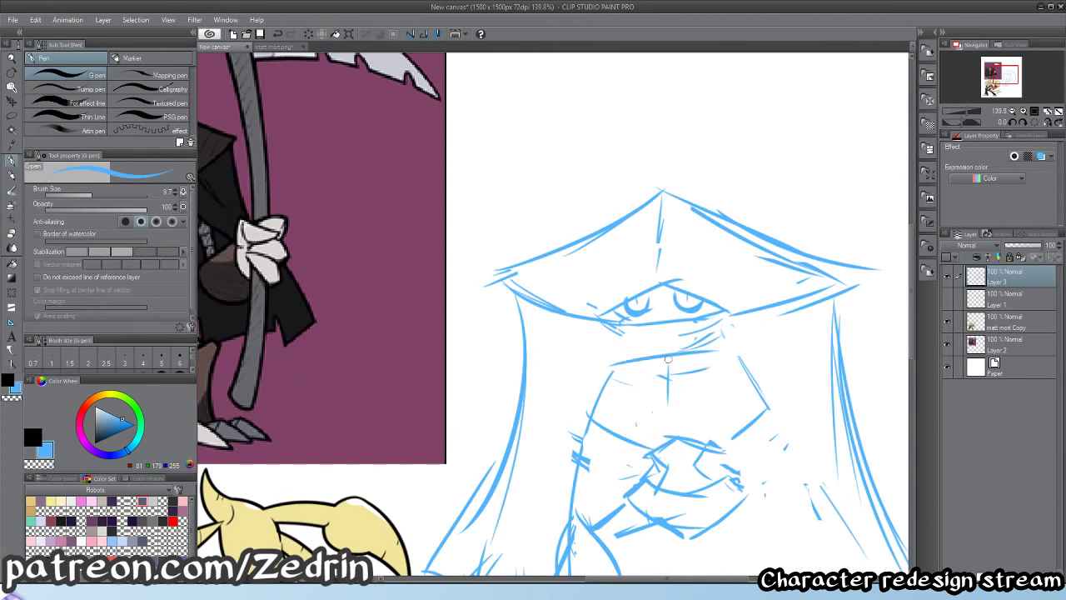
- Draw wrapped scarf bands below the eyes and extend the chest's left edge up to the hood
left_click_drag(636, 363, 746, 354)
left_click_drag(617, 326, 588, 408)
key("e")
mouse_move(718, 354)
left_mouse_down()
mouse_move(659, 355)
mouse_move(689, 379)
mouse_move(737, 353)
left_mouse_up()
key("p")
left_click_drag(640, 350, 723, 346)
- Erase the waist lines between the chest and the pelvis
key("alt+space")
left_click_drag(672, 323, 652, 276)
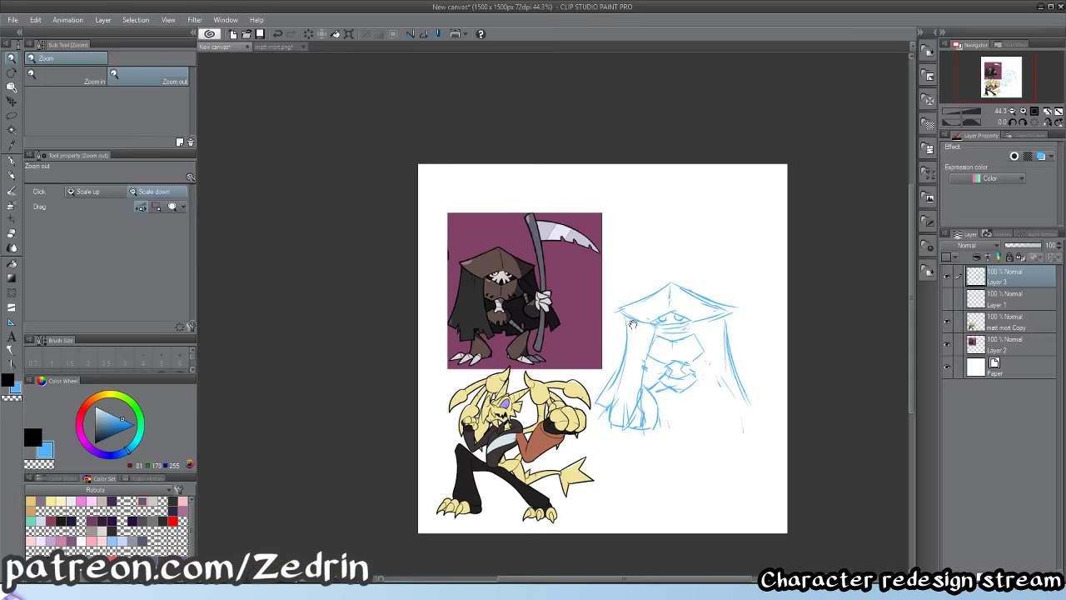
mouse_move(679, 388)
left_mouse_down()
mouse_move(642, 379)
mouse_move(642, 359)
mouse_move(660, 353)
left_mouse_up()
key("alt+space")
scroll(659, 353, "up", 3)
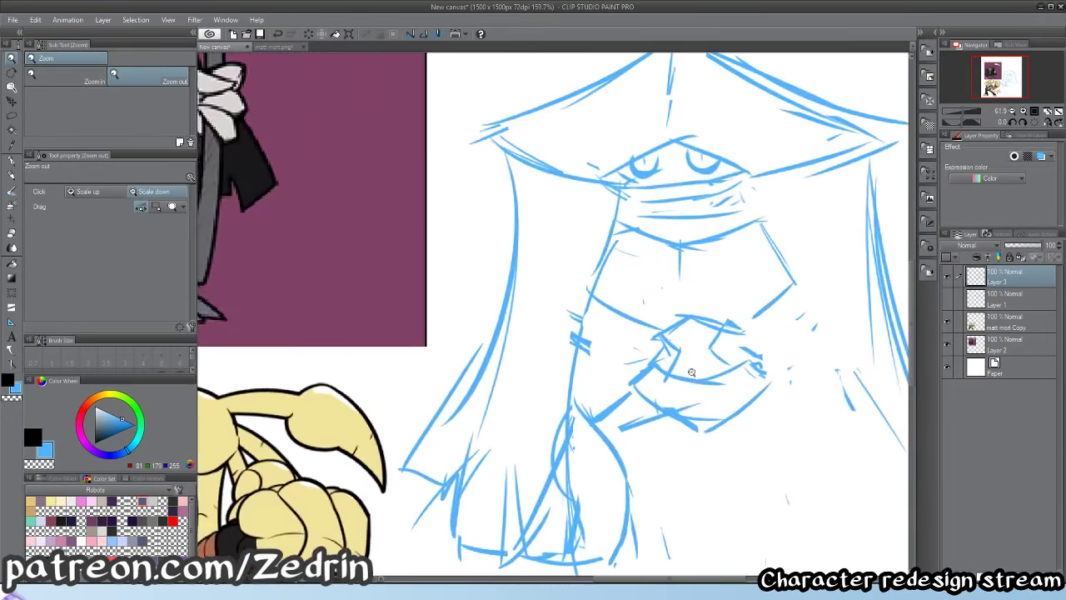
scroll(656, 363, "down", 2)
scroll(654, 369, "up", 2)
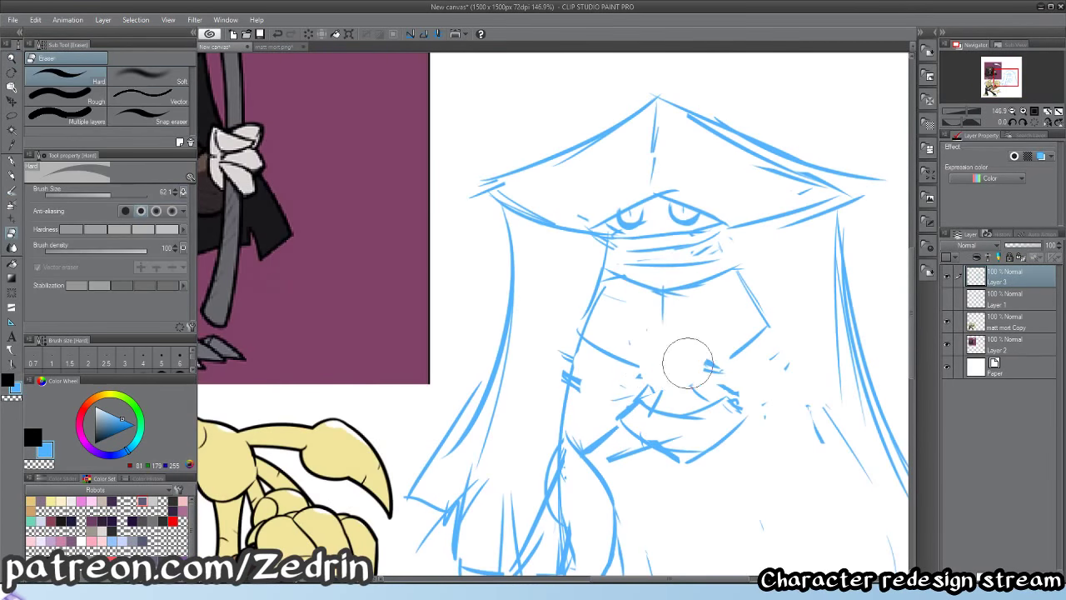
scroll(583, 325, "down", 2)
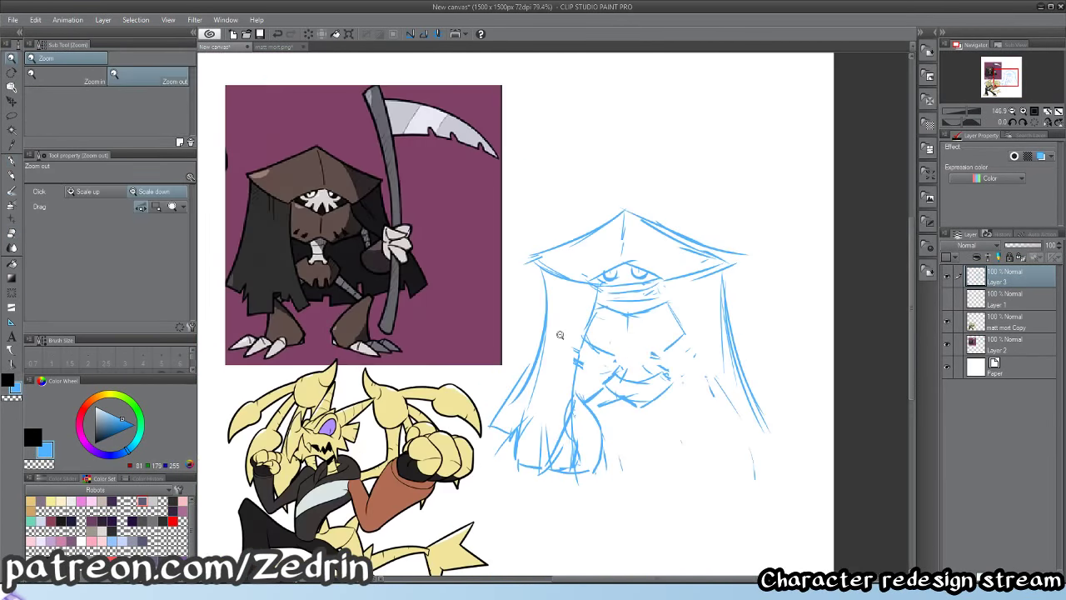
scroll(561, 319, "down", 1)
- Sketch a rounded forearm emerging at the cloak's right edge, undoing the first finger strokes
left_click_drag(560, 318, 514, 360)
mouse_move(644, 350)
left_mouse_down()
mouse_move(664, 356)
mouse_move(610, 371)
mouse_move(626, 393)
left_mouse_up()
left_click_drag(623, 386, 661, 391)
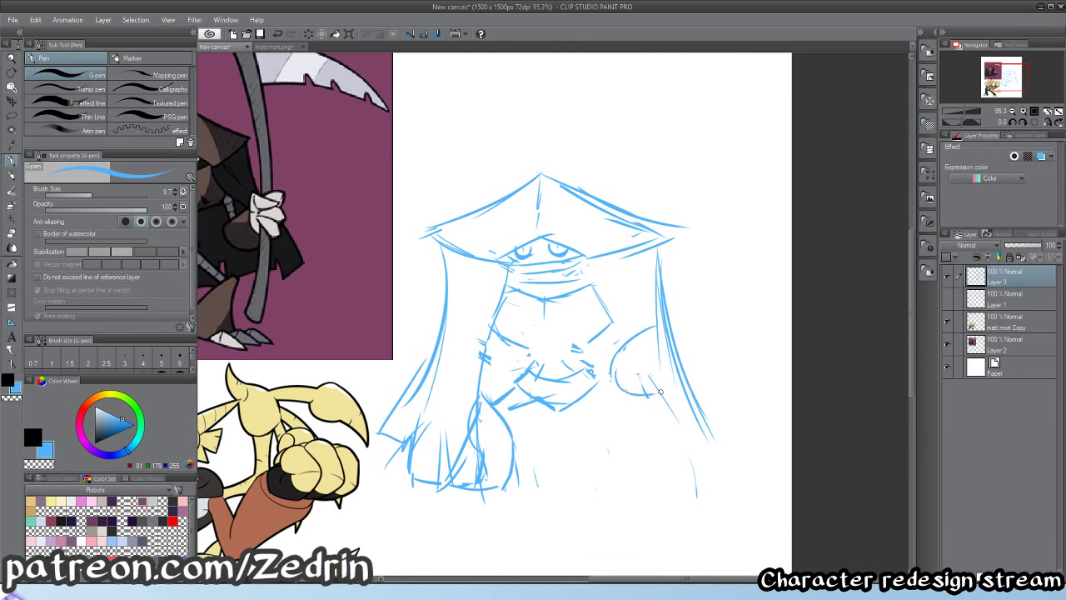
left_click_drag(682, 323, 652, 351)
mouse_move(700, 343)
left_mouse_down()
mouse_move(660, 349)
mouse_move(687, 386)
left_mouse_up()
key("ctrl+z")
key("ctrl+z")
- Sketch a clenched hand with pointed fingers at the end of the rounded forearm
left_click_drag(697, 377, 654, 364)
mouse_move(656, 364)
left_mouse_down()
mouse_move(684, 387)
mouse_move(698, 377)
mouse_move(687, 368)
mouse_move(689, 379)
mouse_move(658, 319)
mouse_move(671, 353)
mouse_move(673, 328)
left_mouse_up()
key("e")
key("p")
key("e")
key("p")
key("e")
key("p")
mouse_move(664, 335)
left_mouse_down()
mouse_move(675, 324)
mouse_move(692, 340)
left_mouse_up()
mouse_move(693, 341)
left_mouse_down()
mouse_move(674, 345)
mouse_move(659, 384)
left_mouse_up()
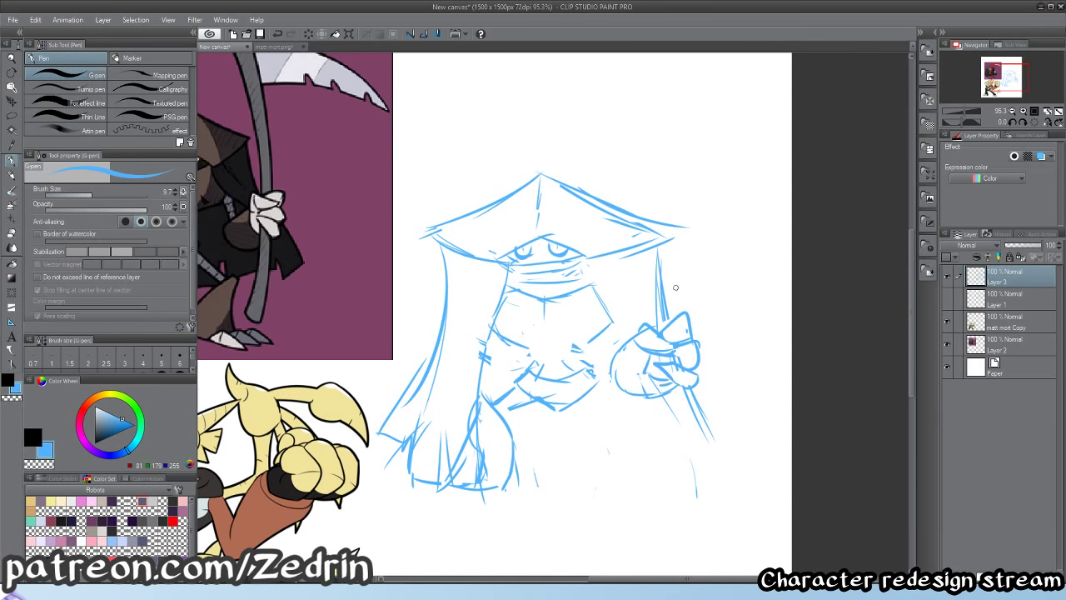
- Erase the clenched fingers and redraw the hand with larger, upward-pointing fingers and a curled thumb
key("alt+space")
left_click_drag(676, 287, 654, 281)
left_click_drag(664, 348, 677, 365)
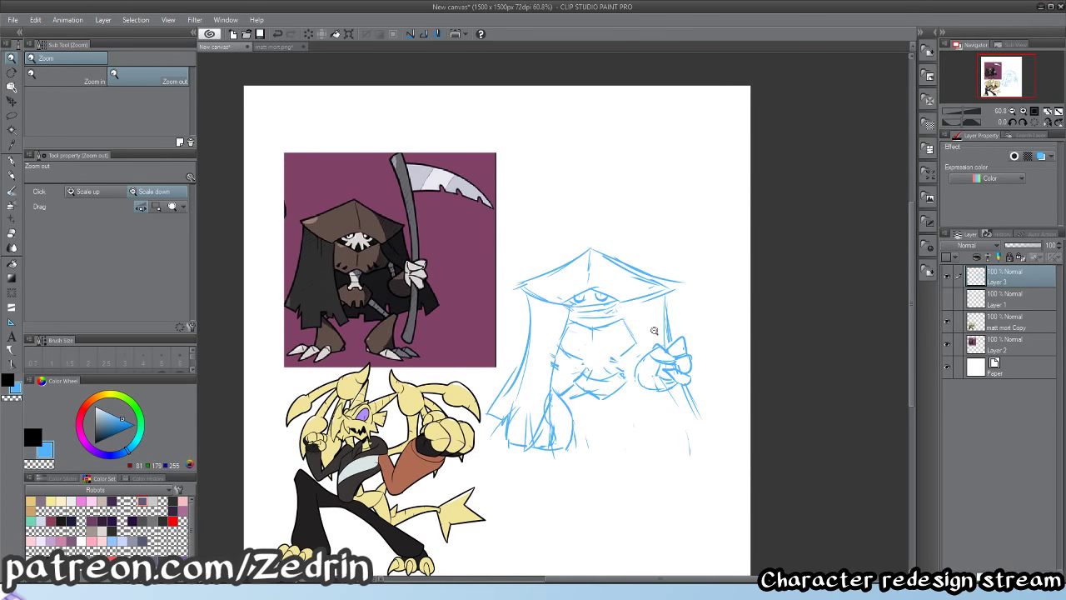
key("e")
mouse_move(650, 354)
left_mouse_down()
mouse_move(674, 379)
mouse_move(684, 362)
mouse_move(672, 338)
mouse_move(680, 390)
left_mouse_up()
scroll(668, 345, "up", 5)
key("p")
mouse_move(672, 340)
left_mouse_down()
mouse_move(702, 379)
mouse_move(682, 390)
left_mouse_up()
mouse_move(703, 345)
left_mouse_down()
mouse_move(718, 338)
mouse_move(701, 384)
mouse_move(665, 402)
left_mouse_up()
mouse_move(659, 390)
left_mouse_down()
mouse_move(662, 422)
mouse_move(671, 422)
left_mouse_up()
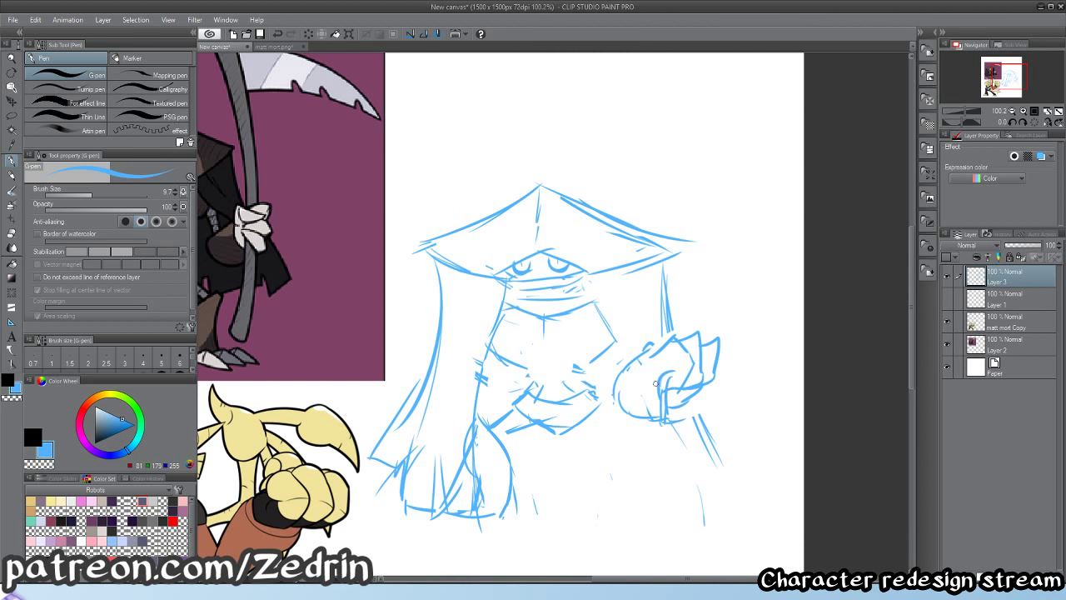
- Sketch a lantern with an angular hexagonal body and a flat oval base below the raised hand
left_click_drag(718, 378, 718, 408)
mouse_move(709, 385)
left_mouse_down()
mouse_move(708, 413)
mouse_move(708, 390)
mouse_move(717, 414)
mouse_move(647, 360)
mouse_move(672, 413)
mouse_move(719, 388)
mouse_move(723, 400)
mouse_move(701, 380)
mouse_move(707, 398)
mouse_move(692, 416)
mouse_move(715, 420)
mouse_move(652, 453)
left_mouse_up()
key("e")
key("p")
left_click_drag(648, 458, 684, 503)
mouse_move(711, 419)
left_mouse_down()
mouse_move(719, 454)
mouse_move(696, 503)
mouse_move(656, 511)
mouse_move(703, 509)
mouse_move(694, 499)
mouse_move(725, 495)
left_mouse_up()
key("ctrl+space")
left_click_drag(694, 456, 726, 454)
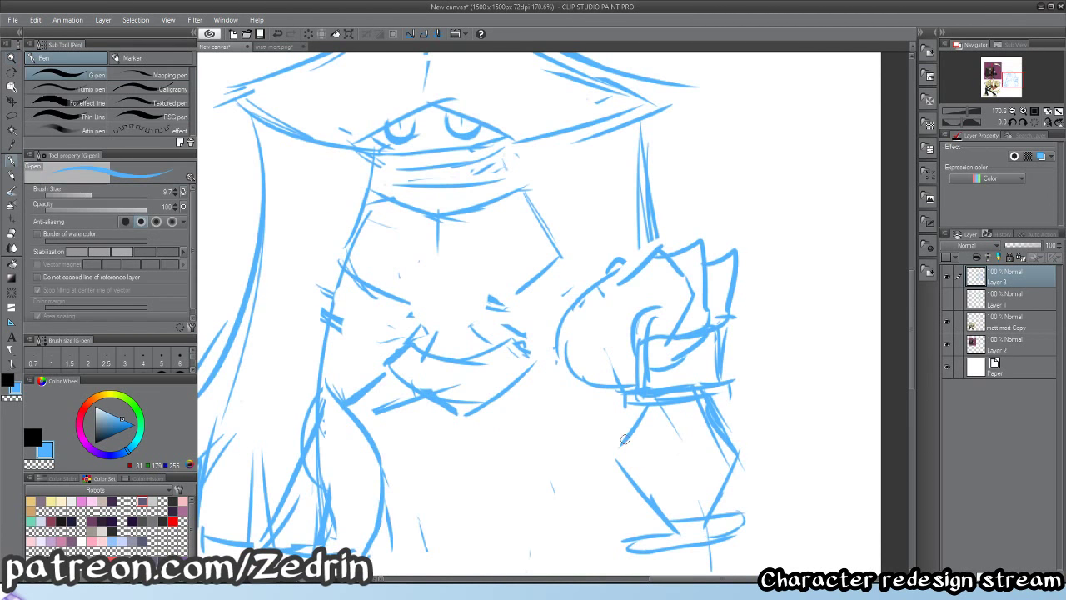
left_click_drag(640, 407, 630, 489)
key("ctrl+z")
mouse_move(648, 402)
left_mouse_down()
mouse_move(623, 443)
mouse_move(661, 523)
left_mouse_up()
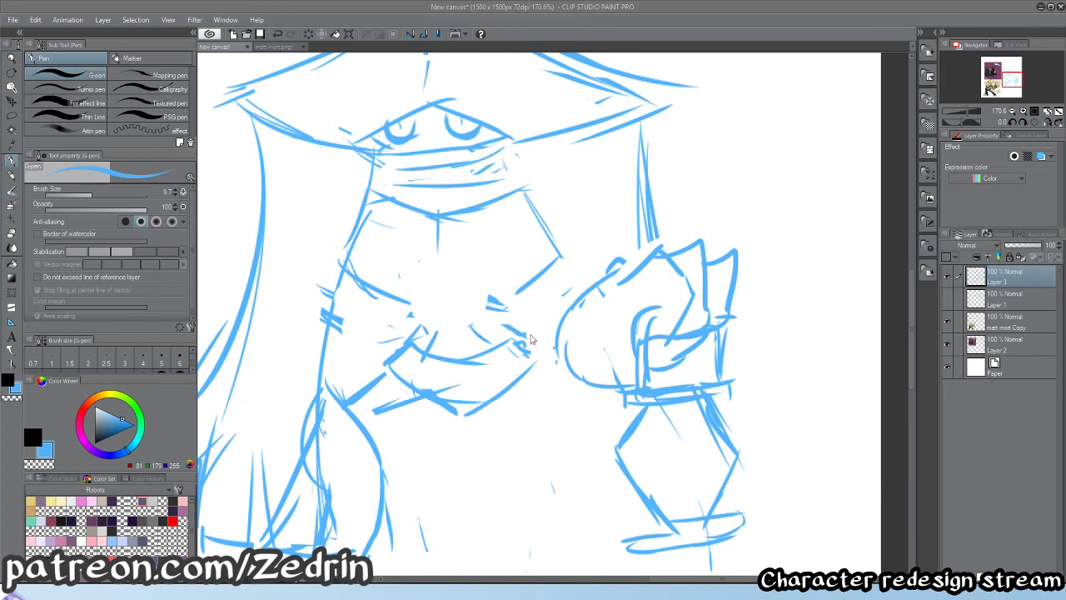
- Erase the torso's left side line and redraw it as a long curved cloak edge running from the scarf to the hem
left_click(498, 437)
key("alt+space")
left_click_drag(498, 435, 333, 417)
left_click_drag(584, 294, 521, 317)
key("e")
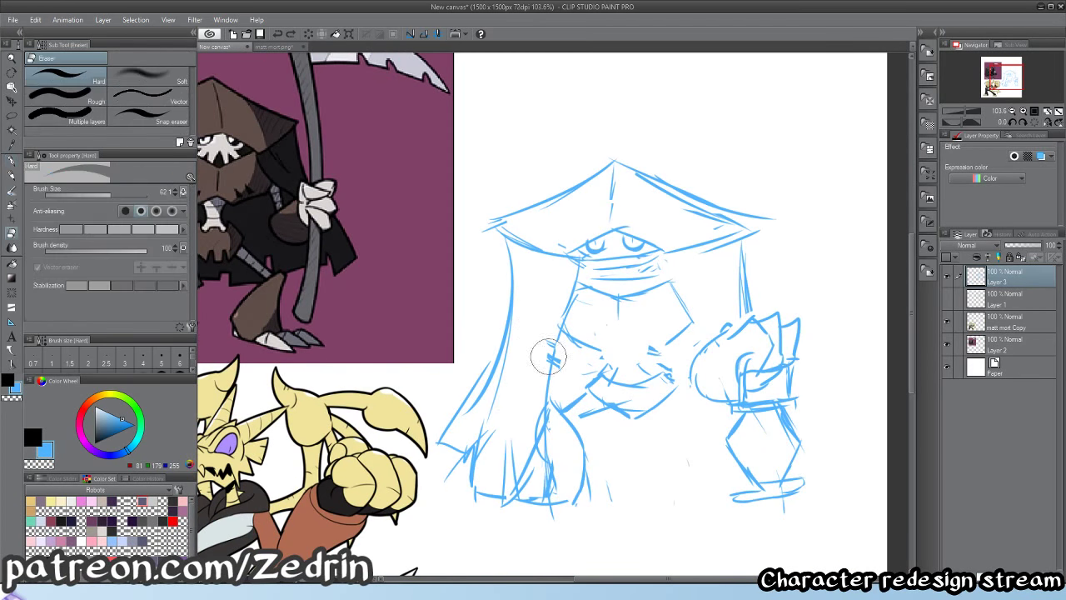
left_click_drag(550, 384, 561, 326)
key("p")
key("ctrl+z")
mouse_move(566, 261)
left_mouse_down()
mouse_move(538, 338)
mouse_move(520, 465)
left_mouse_up()
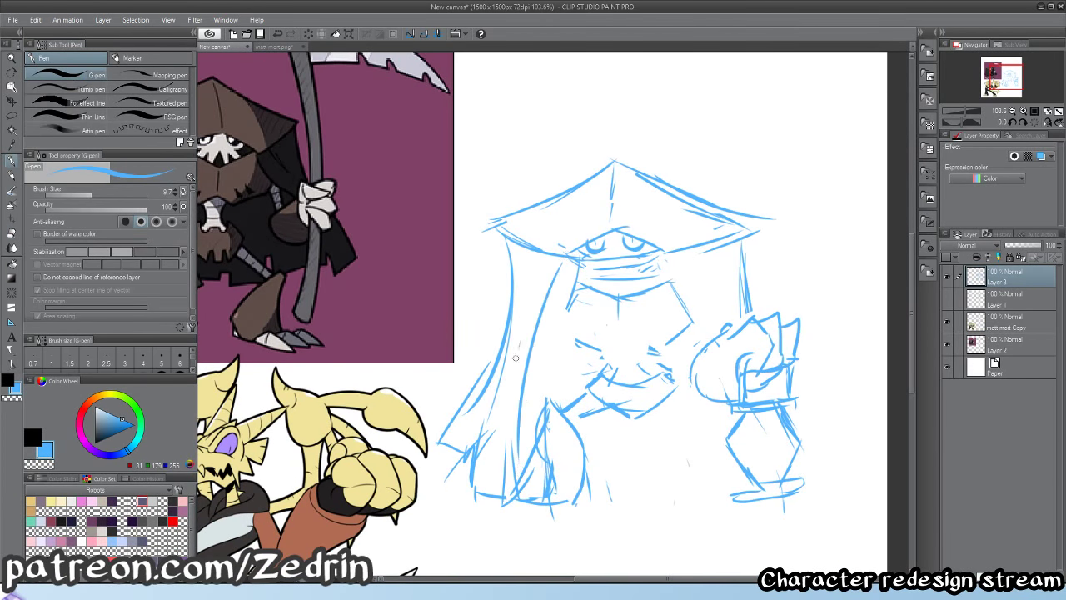
left_click_drag(518, 348, 510, 483)
key("e")
key("p")
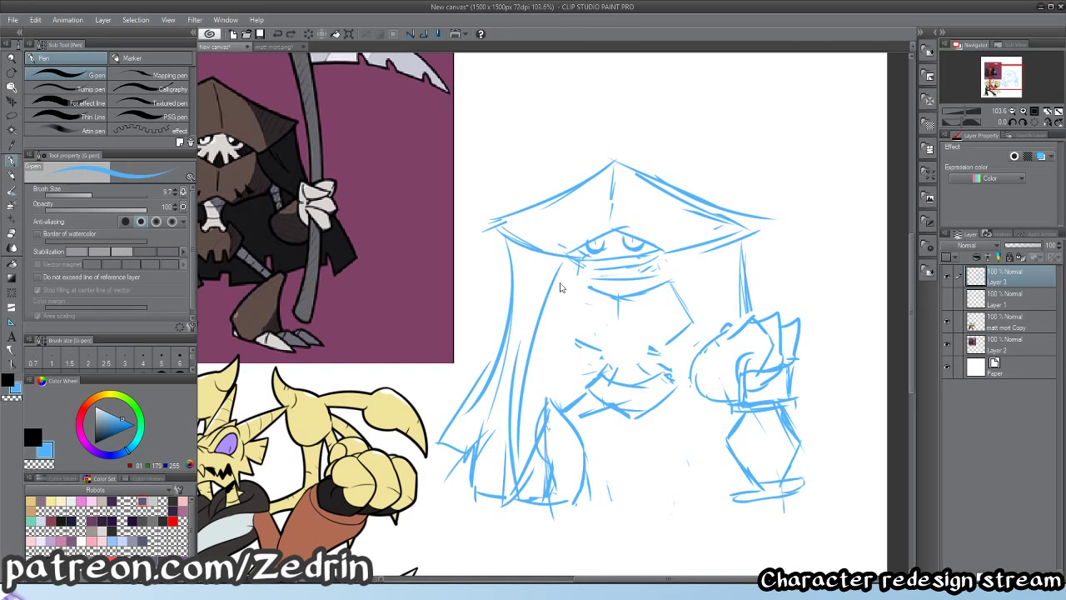
- Sketch the chest's curved left contour beneath the scarf and erase stray chest lines
left_click_drag(546, 302, 604, 342)
key("e")
mouse_move(672, 338)
left_mouse_down()
mouse_move(686, 317)
mouse_move(666, 347)
mouse_move(646, 303)
mouse_move(605, 269)
left_mouse_up()
key("p")
key("alt+space")
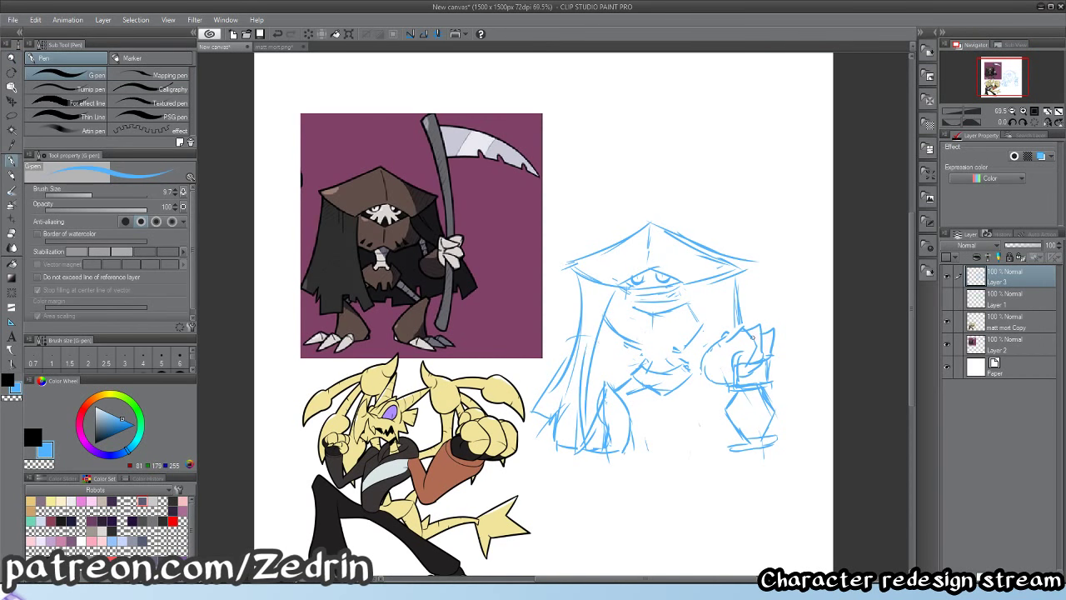
- Sketch the sloping shoulder line from the scarf's right end down to the hand holding the lantern
key("ctrl+space")
left_click_drag(722, 335, 774, 336)
key("e")
left_click_drag(695, 369, 705, 414)
key("p")
mouse_move(721, 341)
left_mouse_down()
mouse_move(687, 396)
mouse_move(728, 427)
left_mouse_up()
- Erase the chest's old right outline and redraw it with strokes sloping from the shoulder toward the waist
key("alt+space")
left_click_drag(717, 405, 704, 405)
mouse_move(437, 228)
left_mouse_down()
mouse_move(460, 216)
mouse_move(511, 243)
mouse_move(495, 254)
left_mouse_up()
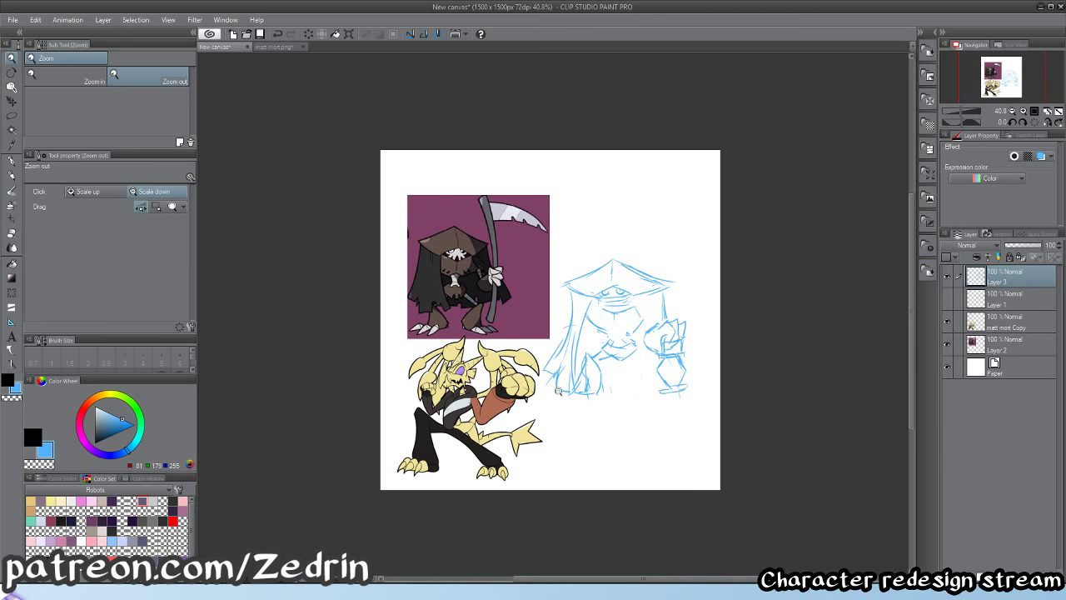
scroll(612, 326, "up", 3)
mouse_move(593, 326)
left_mouse_down()
mouse_move(646, 315)
mouse_move(578, 356)
left_mouse_up()
left_click(685, 336)
mouse_move(686, 337)
left_mouse_down()
mouse_move(635, 330)
mouse_move(615, 285)
mouse_move(607, 290)
mouse_move(671, 321)
left_mouse_up()
key("p")
scroll(671, 333, "down", 2)
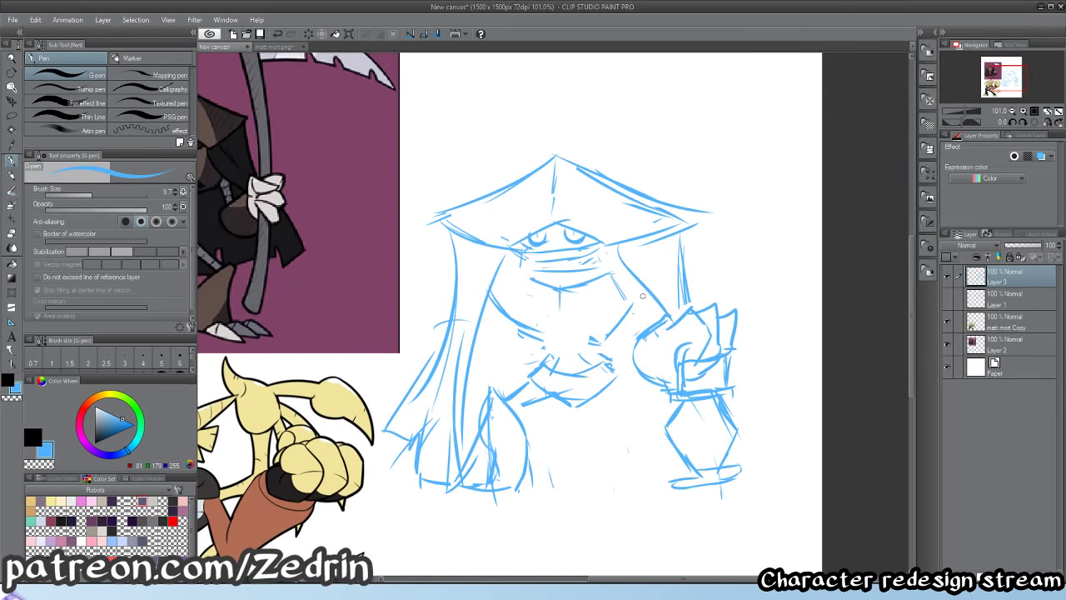
key("e")
mouse_move(618, 283)
left_mouse_down()
mouse_move(608, 316)
mouse_move(635, 304)
mouse_move(618, 313)
mouse_move(637, 336)
left_mouse_up()
key("p")
mouse_move(648, 300)
left_mouse_down()
mouse_move(653, 326)
mouse_move(579, 377)
left_mouse_up()
key("alt+space")
scroll(579, 376, "up", 2)
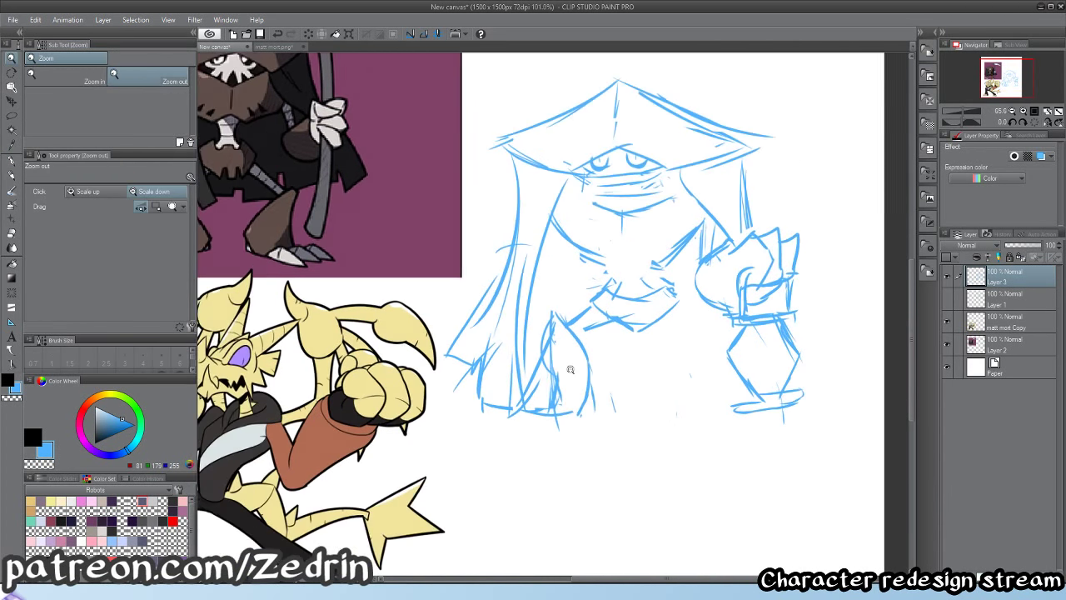
- Erase the rounded leg outline beside the cloak and touch up the scarf's lines below the eyes
key("e")
key("alt+space")
mouse_move(568, 325)
left_mouse_down()
mouse_move(533, 358)
mouse_move(595, 248)
left_mouse_up()
mouse_move(423, 368)
left_mouse_down()
mouse_move(535, 352)
mouse_move(410, 386)
left_mouse_up()
left_click_drag(591, 261, 642, 254)
key("e")
mouse_move(576, 250)
left_mouse_down()
mouse_move(619, 281)
mouse_move(509, 246)
mouse_move(572, 273)
left_mouse_up()
key("p")
mouse_move(496, 243)
left_mouse_down()
mouse_move(591, 293)
mouse_move(610, 289)
mouse_move(580, 282)
mouse_move(666, 242)
left_mouse_up()
mouse_move(537, 225)
left_mouse_down()
mouse_move(691, 234)
mouse_move(591, 225)
mouse_move(633, 208)
left_mouse_up()
key("ctrl+z")
- Reduce the eraser size and fill in both outer corners of the hood's eye opening
key("e")
key("bracketleft")
key("bracketleft")
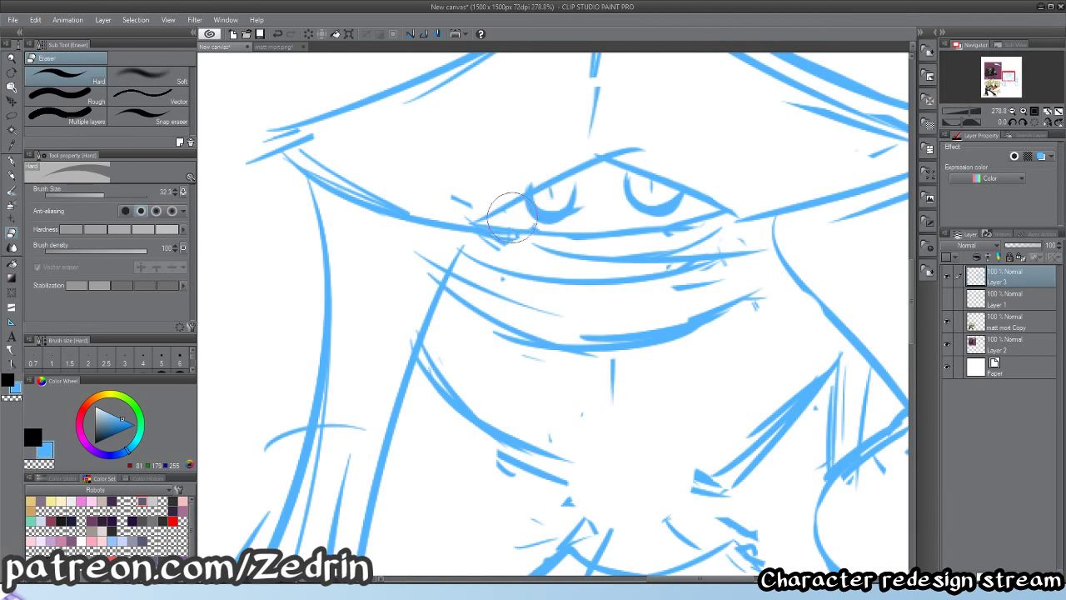
key("alt+space")
mouse_move(506, 221)
left_mouse_down()
mouse_move(451, 220)
mouse_move(461, 219)
left_mouse_up()
scroll(461, 219, "down", 2)
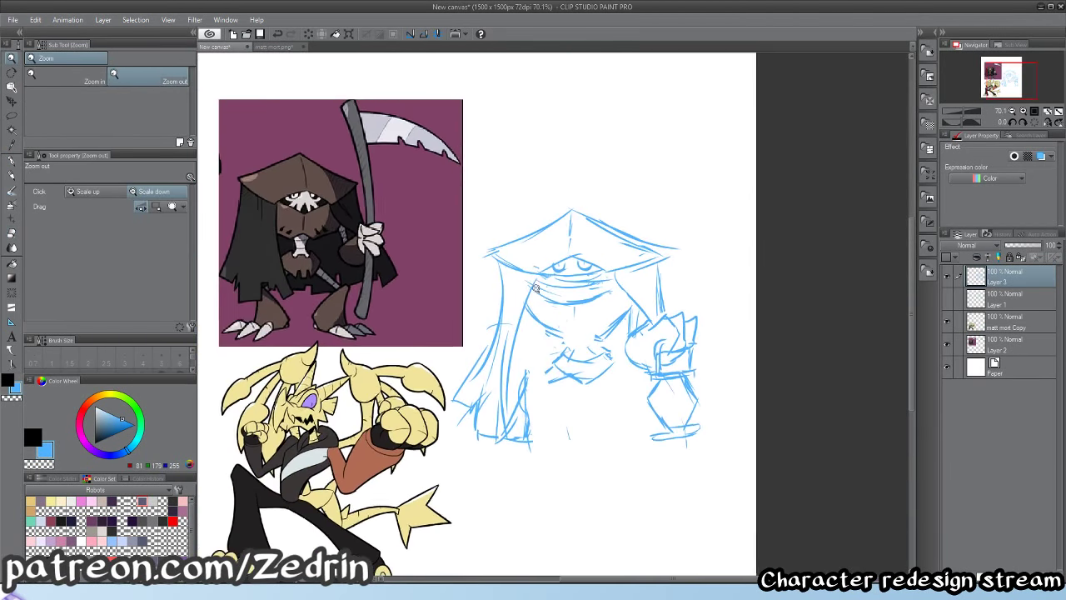
scroll(476, 230, "up", 8)
key("p")
mouse_move(518, 262)
left_mouse_down()
mouse_move(533, 280)
mouse_move(493, 272)
left_mouse_up()
mouse_move(751, 272)
left_mouse_down()
mouse_move(783, 260)
mouse_move(766, 264)
left_mouse_up()
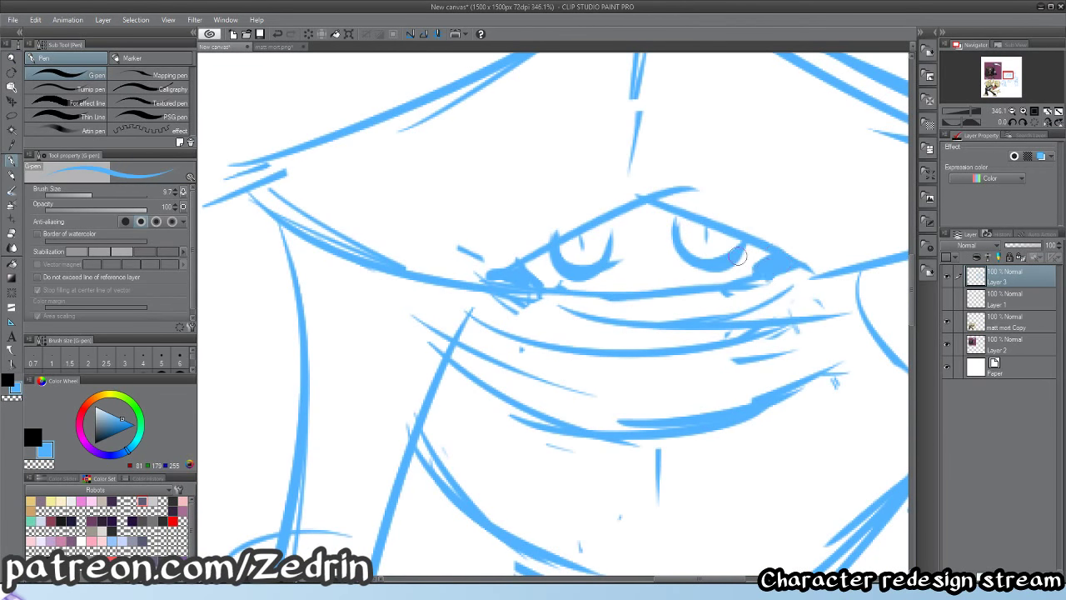
- Try retouching the eyes inside the hood opening with eraser and pen strokes
key("e")
left_click_drag(705, 242, 707, 229)
key("p")
key("e")
key("p")
key("ctrl+z")
mouse_move(580, 236)
left_mouse_down()
mouse_move(607, 218)
mouse_move(595, 262)
left_mouse_up()
key("ctrl+z")
mouse_move(609, 219)
left_mouse_down()
mouse_move(586, 268)
mouse_move(556, 280)
mouse_move(658, 279)
mouse_move(606, 282)
left_mouse_up()
key("ctrl+space")
key("ctrl+z")
- Add a short curved stroke across the cloak's left edge to mark the arm's position
key("alt+space")
key("space")
left_click_drag(569, 412, 540, 284)
key("alt+space")
mouse_move(540, 284)
left_mouse_down()
mouse_move(518, 273)
mouse_move(534, 248)
left_mouse_up()
key("space")
key("alt+space")
left_click_drag(534, 248, 576, 296)
key("space")
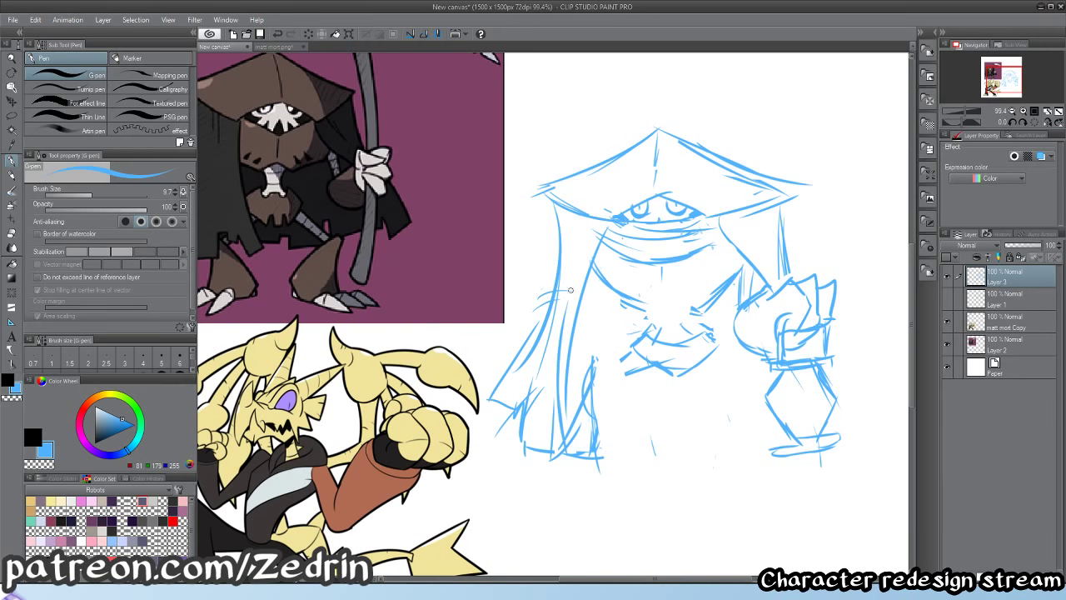
left_click_drag(522, 289, 573, 286)
key("space")
mouse_move(365, 442)
left_mouse_down()
mouse_move(454, 360)
mouse_move(378, 440)
left_mouse_up()
key("alt+space")
left_click(555, 307)
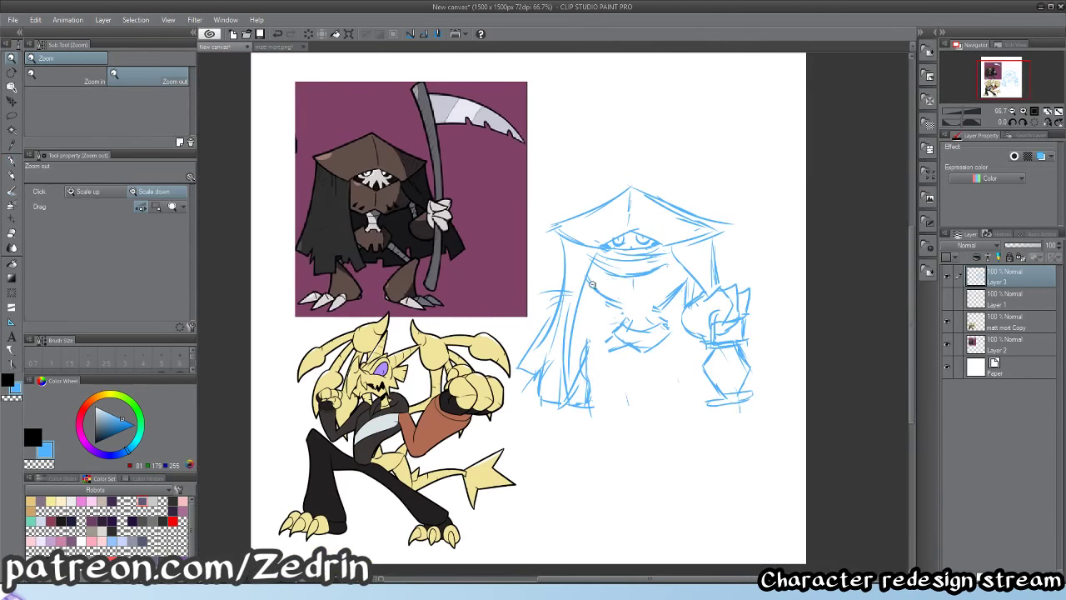
- Sketch a shovel's trapezoidal grip with a bent finger above it beside the cloak's left edge
left_click(692, 339)
left_click_drag(589, 296, 620, 297)
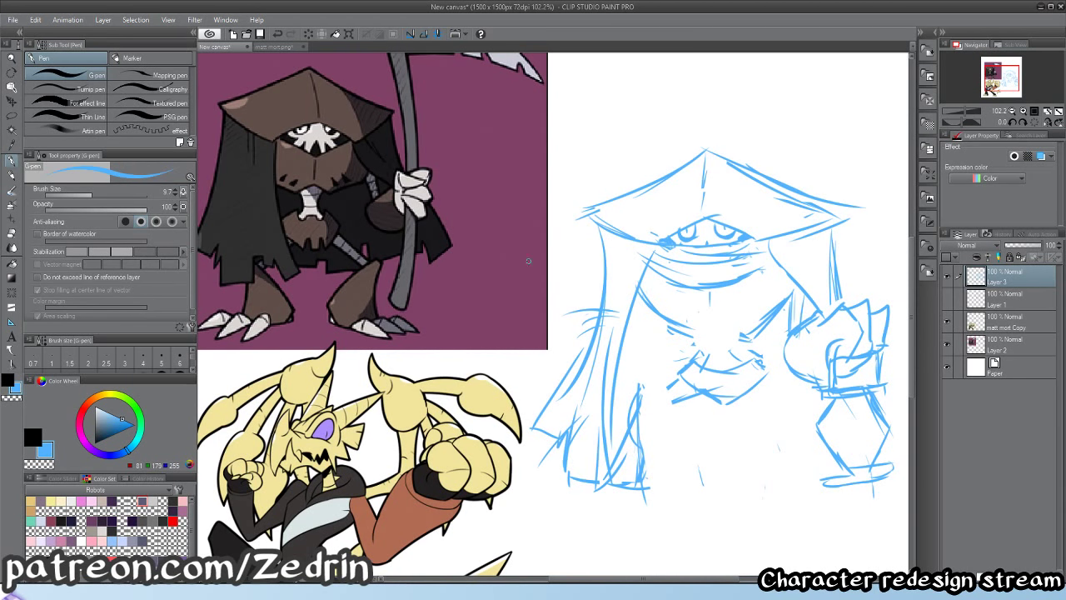
mouse_move(537, 264)
left_mouse_down()
mouse_move(520, 273)
mouse_move(530, 308)
mouse_move(559, 311)
left_mouse_up()
mouse_move(568, 315)
left_mouse_down()
mouse_move(571, 296)
mouse_move(530, 314)
mouse_move(586, 312)
mouse_move(525, 326)
mouse_move(541, 348)
left_mouse_up()
left_click_drag(539, 345, 571, 341)
mouse_move(575, 303)
left_mouse_down()
mouse_move(590, 328)
mouse_move(555, 331)
left_mouse_up()
- Sketch the shovel's long slanted shaft below the grip, erasing overlapping lines and restating its edges
left_click_drag(553, 344, 586, 445)
left_click_drag(568, 391, 598, 505)
left_click_drag(563, 343, 598, 461)
key("e")
left_click_drag(574, 406, 591, 482)
left_click_drag(581, 403, 566, 425)
key("p")
left_click_drag(554, 363, 585, 457)
mouse_move(569, 394)
left_mouse_down()
mouse_move(589, 478)
mouse_move(596, 465)
left_mouse_up()
left_click_drag(574, 398, 601, 486)
- Sketch a pointed, rounded shovel blade at the lower end of the shaft
mouse_move(579, 433)
left_mouse_down()
mouse_move(567, 476)
mouse_move(547, 490)
left_mouse_up()
left_click_drag(553, 488, 594, 541)
key("ctrl+z")
left_click_drag(555, 491, 597, 546)
mouse_move(570, 512)
left_mouse_down()
mouse_move(617, 550)
mouse_move(643, 501)
left_mouse_up()
left_click_drag(590, 435, 641, 498)
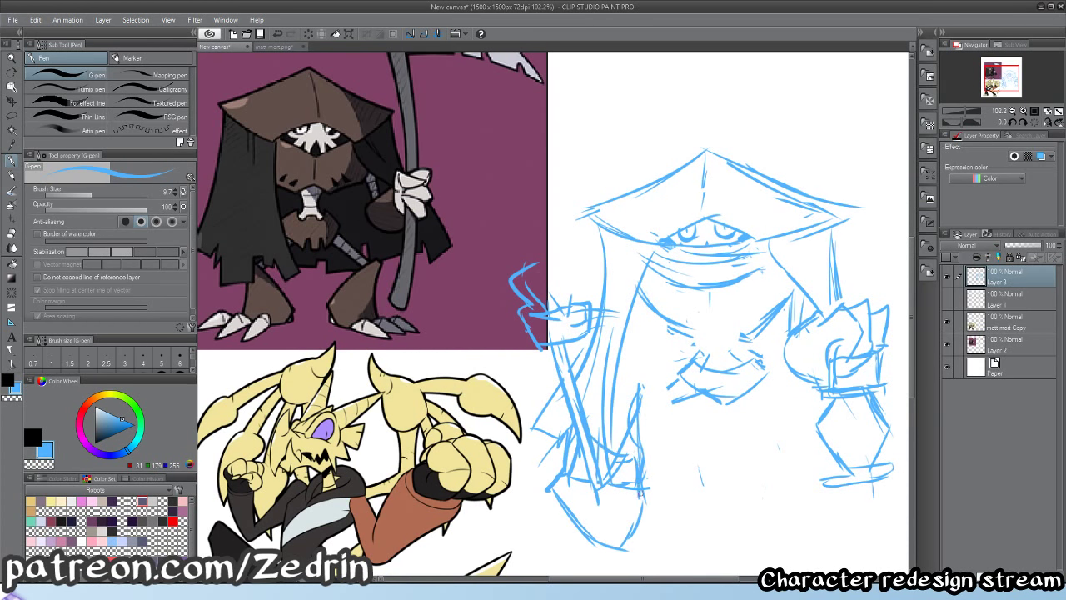
- Erase the cloak lines overlapping the shovel blade and extend the shaft down into it
key("e")
mouse_move(603, 464)
left_mouse_down()
mouse_move(618, 483)
mouse_move(609, 497)
left_mouse_up()
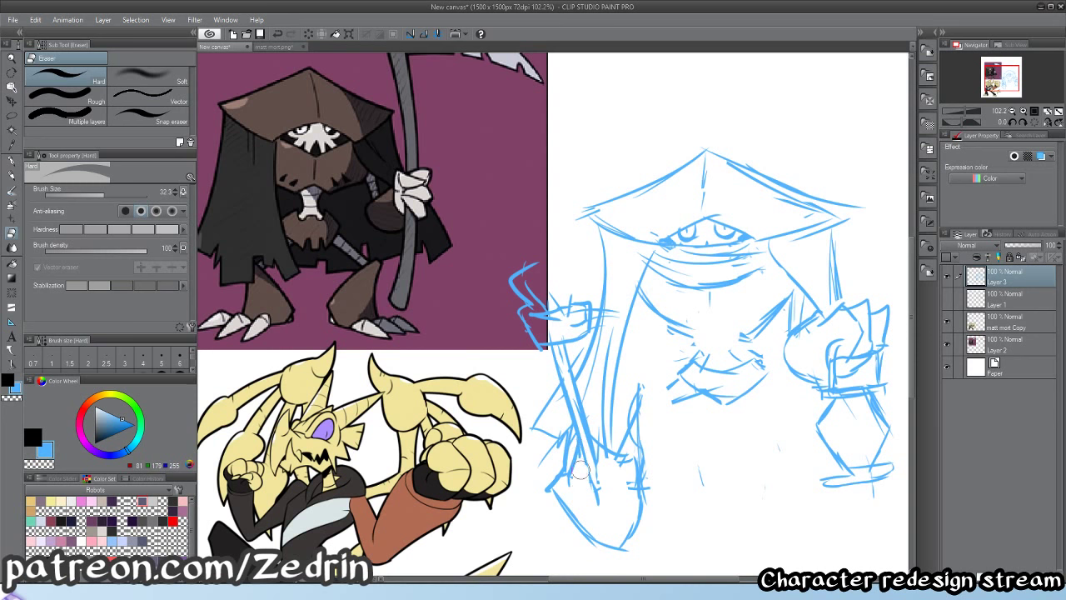
key("p")
left_click_drag(559, 370, 598, 511)
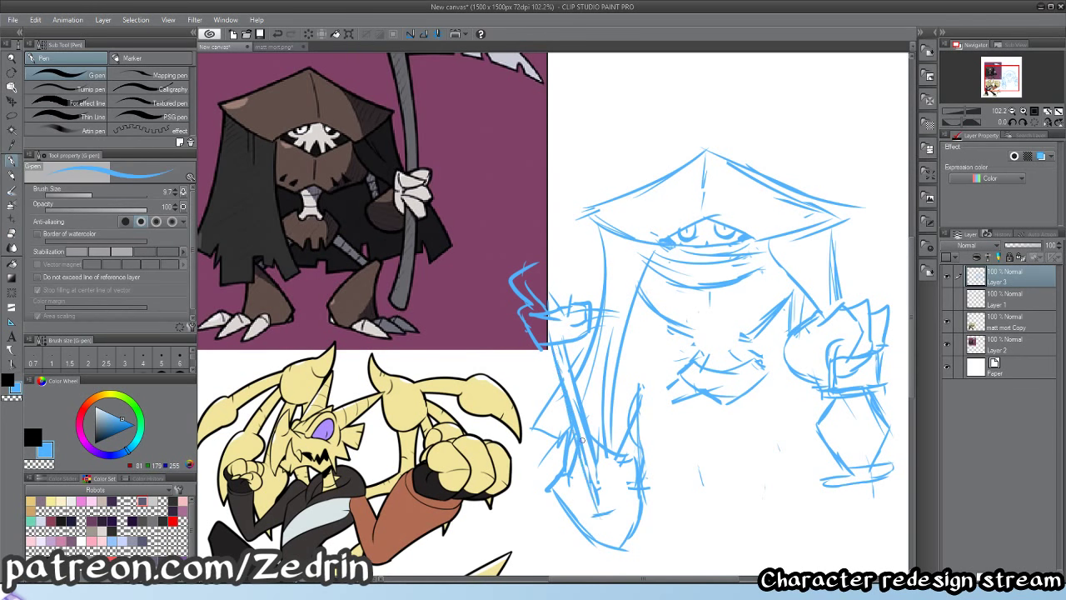
left_click_drag(567, 335, 597, 481)
left_click_drag(575, 374, 608, 501)
- Sketch the fist's fingers over the shovel grip and the arm line leading back to the cloak
key("alt+space")
mouse_move(625, 381)
left_mouse_down()
mouse_move(479, 325)
mouse_move(575, 303)
mouse_move(533, 250)
left_mouse_up()
mouse_move(474, 234)
left_mouse_down()
mouse_move(502, 198)
mouse_move(515, 238)
mouse_move(478, 283)
mouse_move(516, 269)
left_mouse_up()
mouse_move(506, 205)
left_mouse_down()
mouse_move(578, 263)
mouse_move(556, 291)
mouse_move(592, 371)
mouse_move(513, 382)
left_mouse_up()
left_click_drag(513, 382, 484, 328)
- Lasso the shovel and its hand, cut and paste them onto a new layer, and rotate them upright by about 13 degrees
key("m")
mouse_move(570, 437)
left_mouse_down()
mouse_move(508, 407)
mouse_move(589, 527)
mouse_move(523, 361)
mouse_move(492, 373)
mouse_move(523, 382)
mouse_move(523, 310)
mouse_move(440, 256)
mouse_move(554, 310)
mouse_move(520, 263)
left_mouse_up()
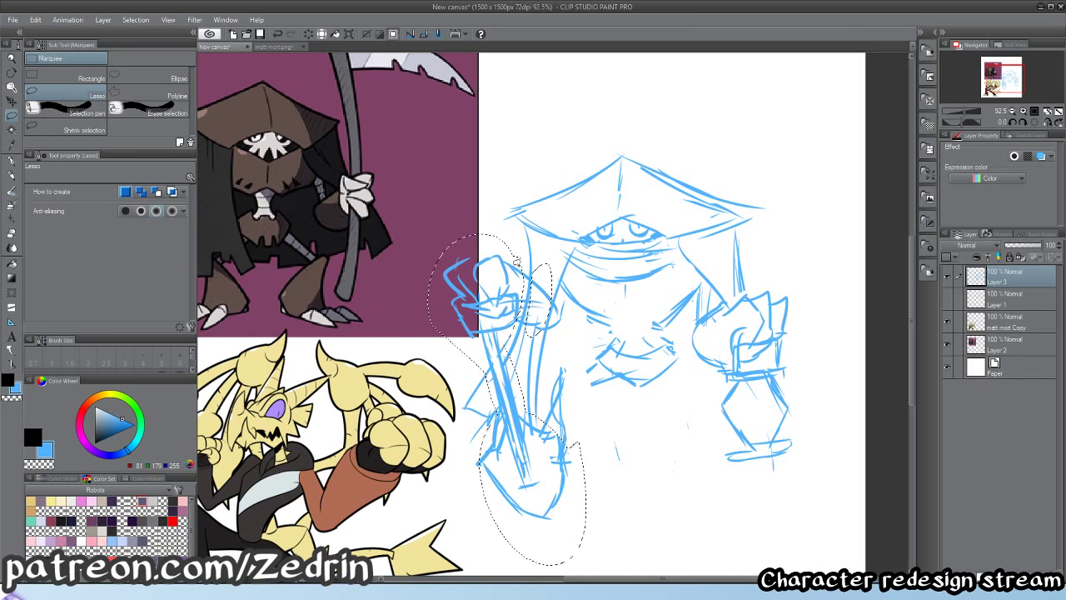
key("ctrl+x")
key("ctrl+v")
key("ctrl+d")
key("ctrl+t")
left_click_drag(639, 361, 622, 416)
left_click_drag(546, 360, 520, 328)
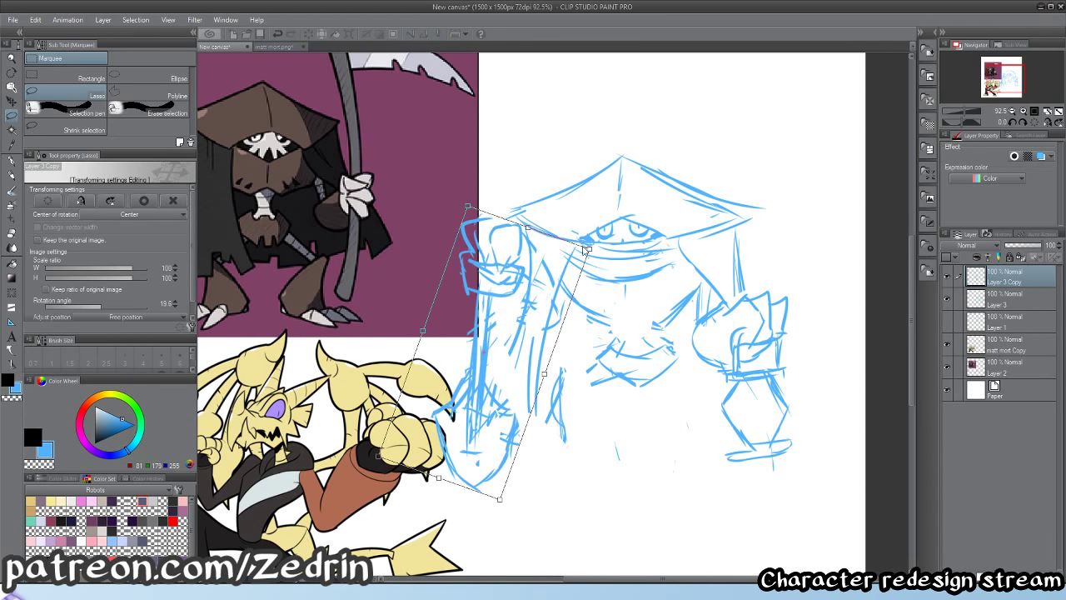
left_click_drag(586, 249, 505, 332)
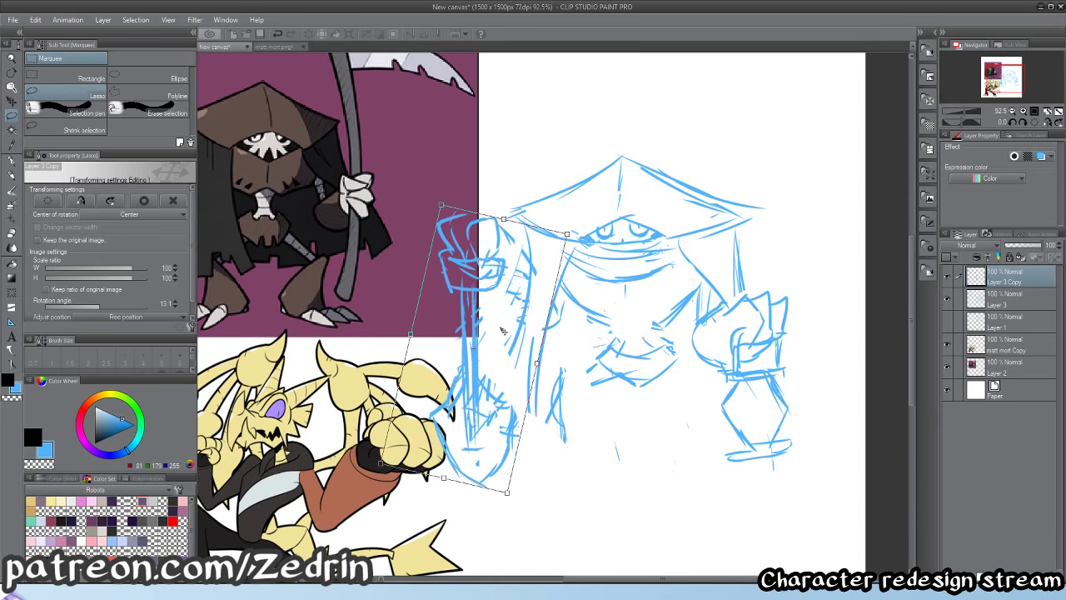
key("Return")
- Sketch a rounded forearm and elbow extending down from the hand on the shovel
key("p")
key("p")
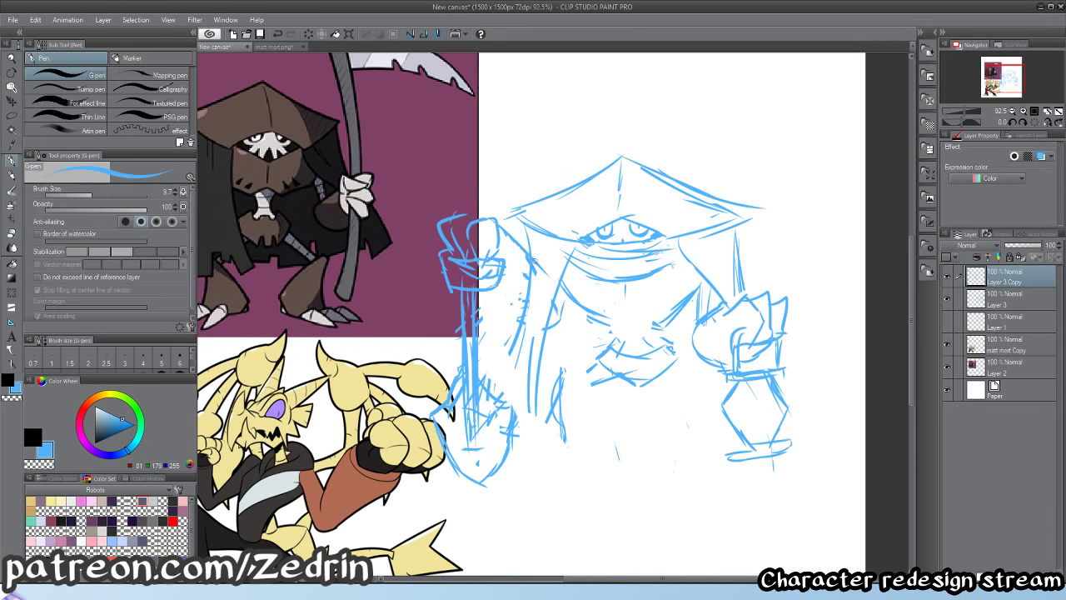
left_click_drag(499, 231, 516, 318)
mouse_move(516, 296)
left_mouse_down()
mouse_move(503, 322)
mouse_move(469, 299)
mouse_move(503, 326)
mouse_move(528, 316)
left_mouse_up()
left_click_drag(559, 277, 521, 307)
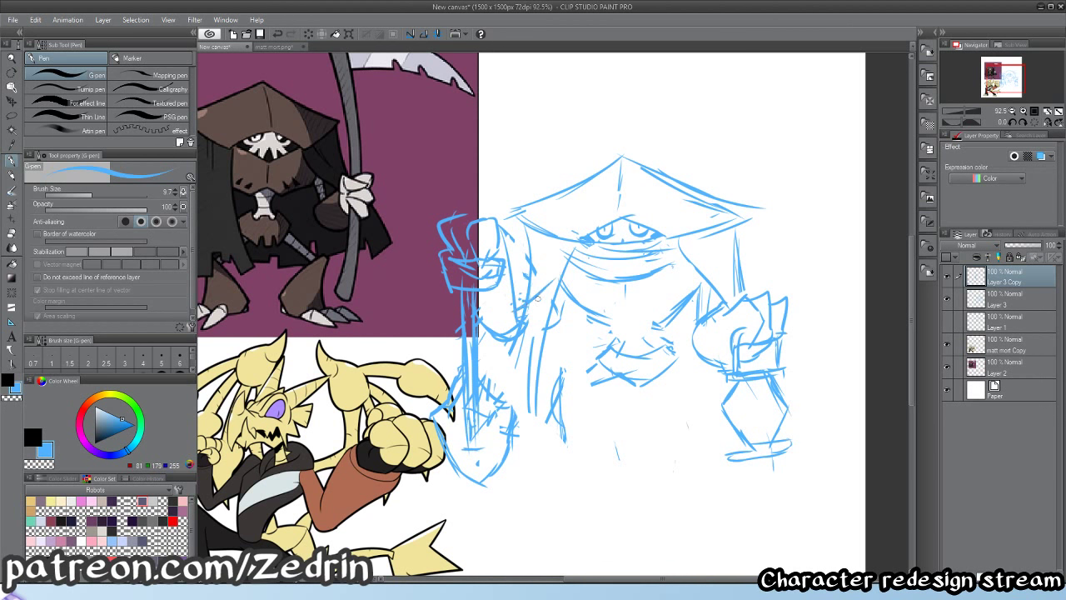
- On Layer 3, erase the cloak edge behind the forearm and sketch the upper arm from the scarf to the elbow
key("e")
key("alt+bracketleft")
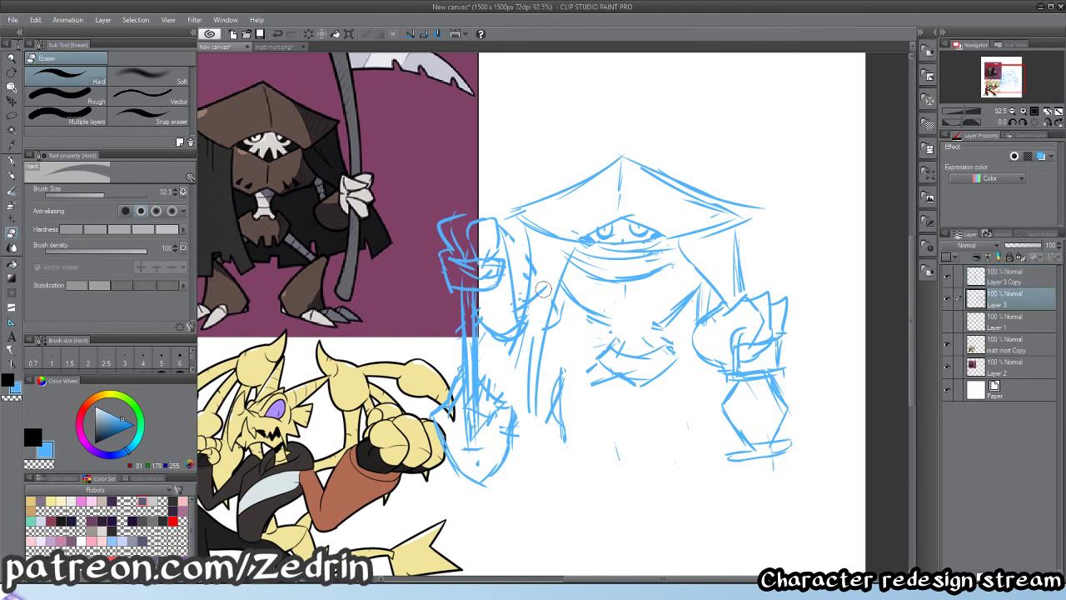
left_click_drag(553, 284, 560, 276)
left_click_drag(531, 338, 531, 391)
key("p")
left_click_drag(572, 243, 532, 294)
mouse_move(524, 241)
left_mouse_down()
mouse_move(503, 324)
mouse_move(514, 414)
left_mouse_up()
- Merge Layer 3 Copy into Layer 3 and erase the leftover cloak lines around the shovel blade
left_click(987, 273)
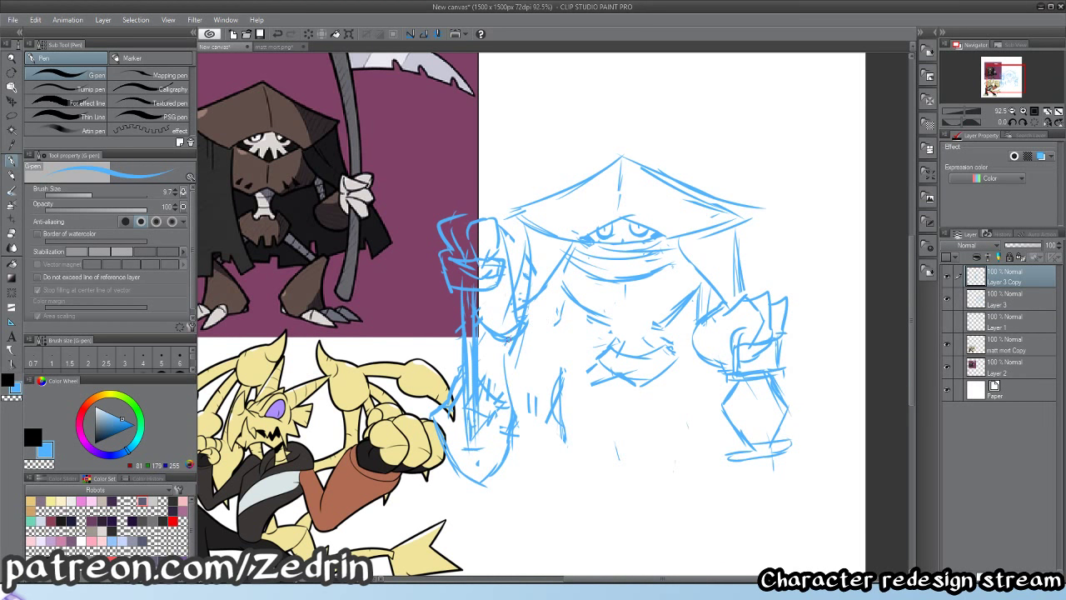
key("e")
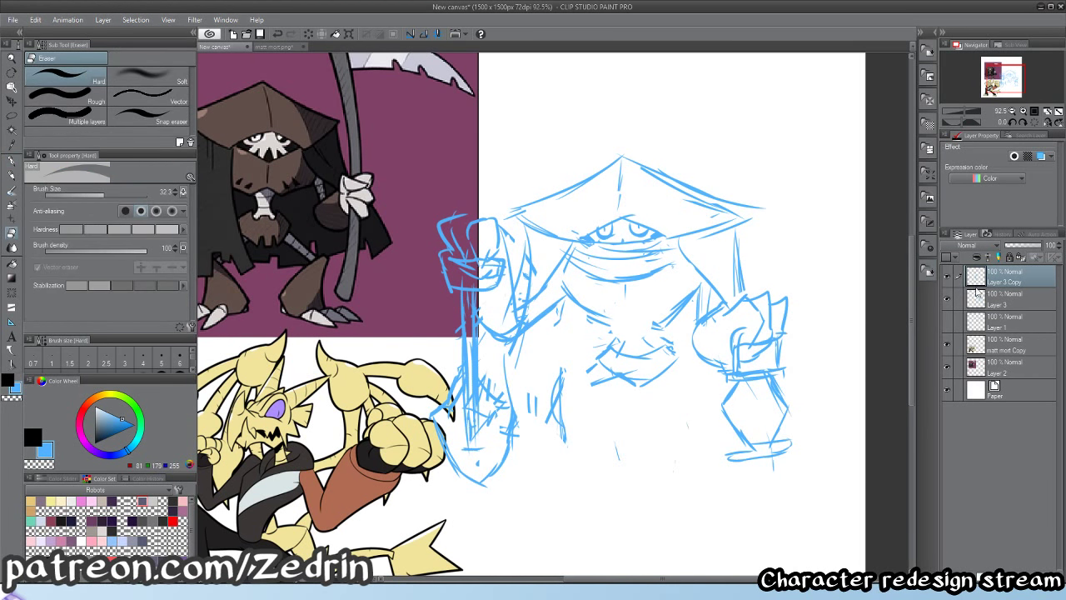
key("ctrl+e")
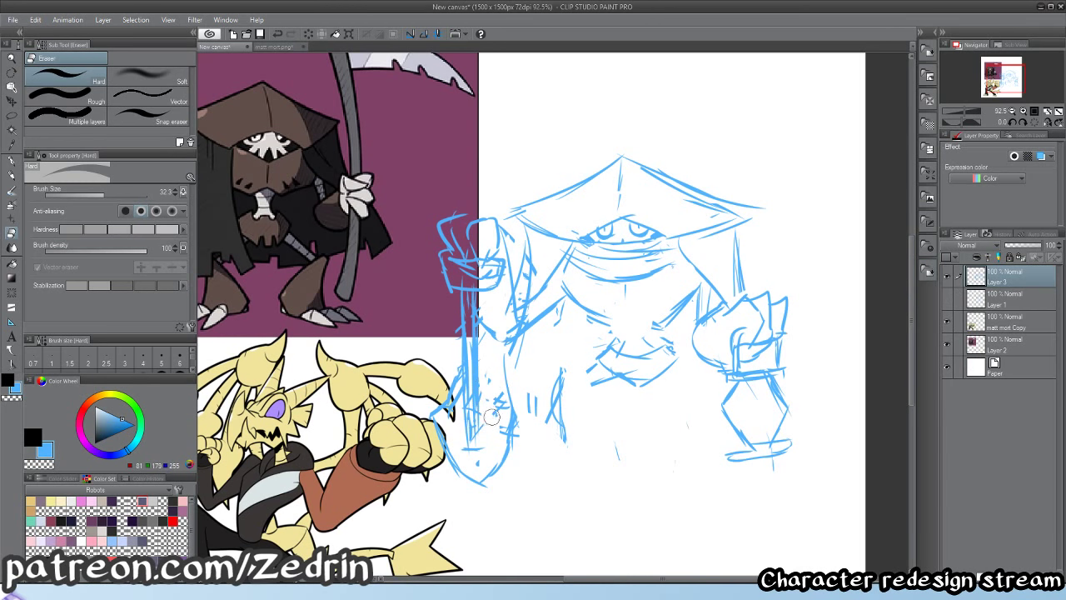
mouse_move(491, 416)
left_mouse_down()
mouse_move(471, 440)
mouse_move(441, 391)
mouse_move(429, 425)
left_mouse_up()
- Redraw the blade outline of the upright shovel, closing its outer edge down to the rounded point
left_click_drag(671, 394, 716, 389)
key("p")
mouse_move(501, 384)
left_mouse_down()
mouse_move(473, 418)
mouse_move(495, 475)
mouse_move(522, 490)
mouse_move(551, 463)
left_mouse_up()
left_click_drag(560, 395, 530, 418)
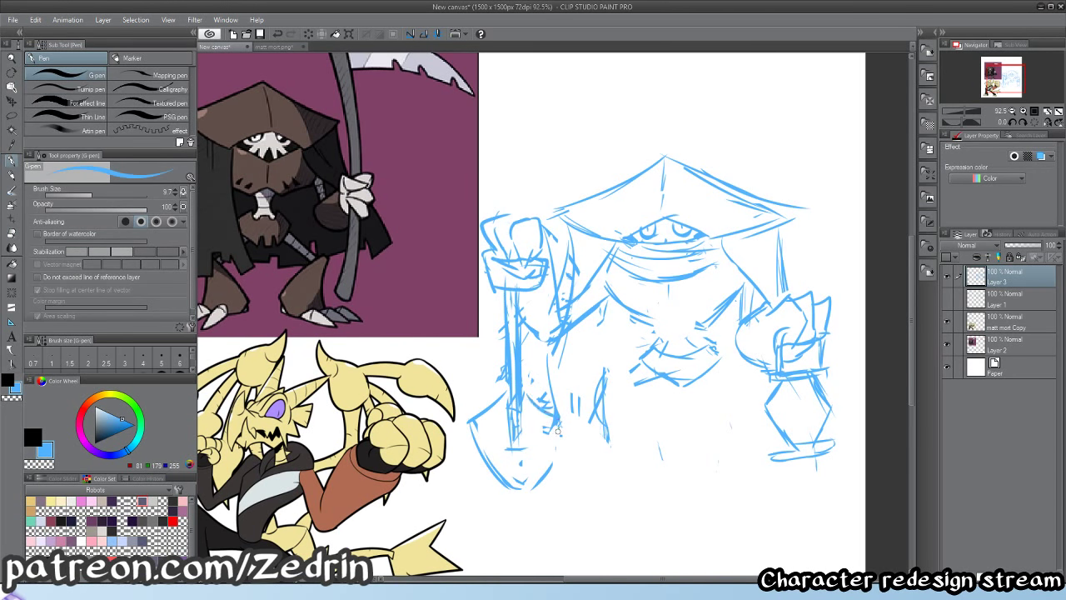
left_click_drag(547, 473, 561, 418)
key("e")
key("p")
- Start a separate horizontal shovel sketch below the figure with a curved grip end and a long straight shaft line
mouse_move(558, 427)
left_mouse_down()
mouse_move(530, 479)
mouse_move(551, 291)
left_mouse_up()
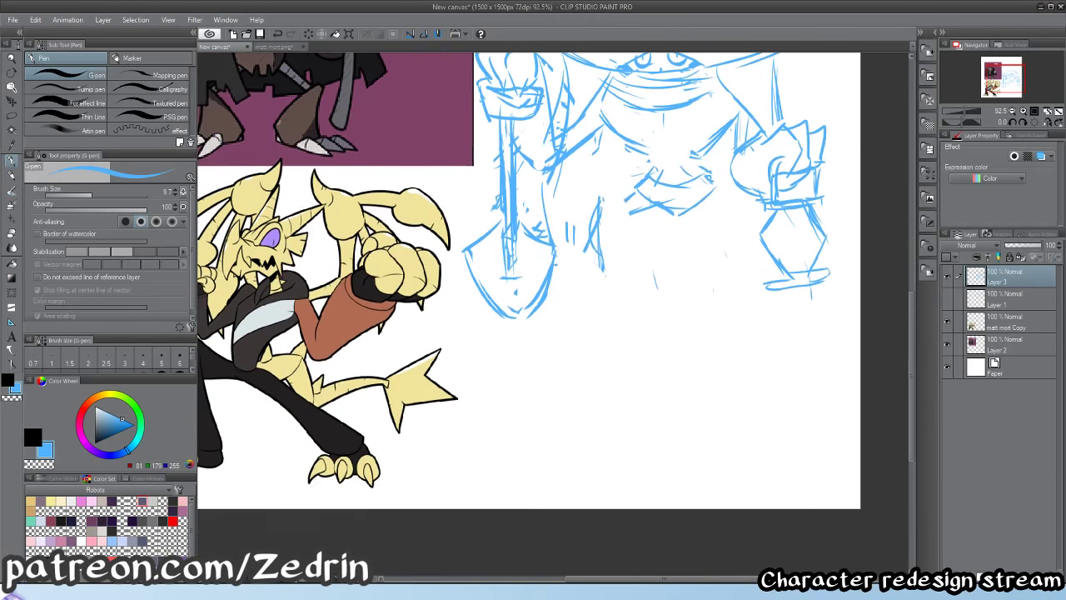
mouse_move(482, 397)
left_mouse_down()
mouse_move(504, 413)
mouse_move(528, 364)
mouse_move(780, 415)
left_mouse_up()
key("ctrl+z")
left_click_drag(559, 387, 784, 421)
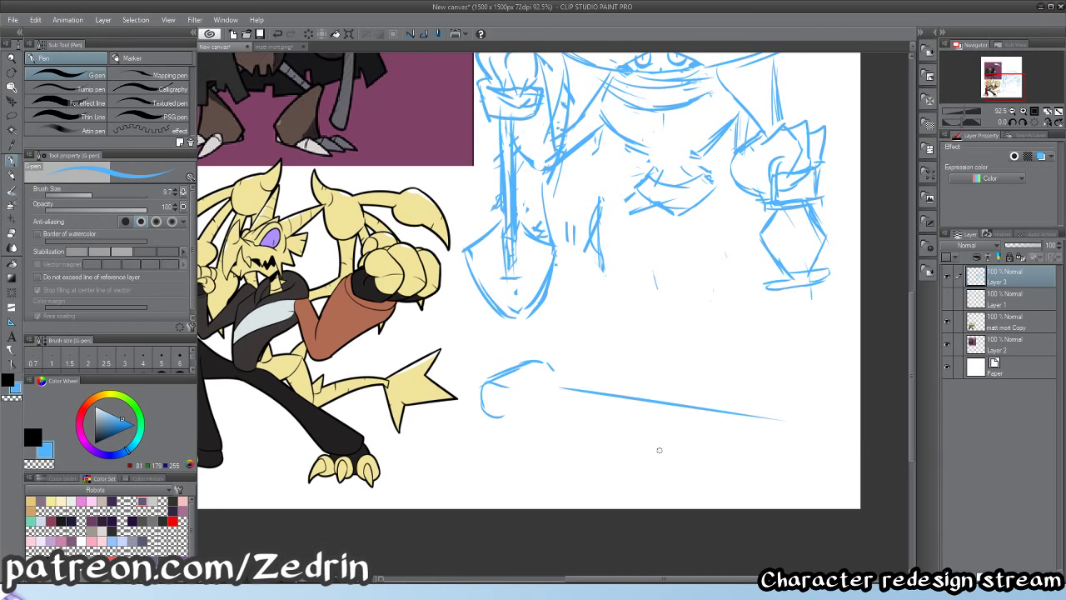
- Sketch a broad pointed blade at the end of the horizontal shaft, with a curved lower edge and a small slot
left_click_drag(659, 450, 857, 450)
key("ctrl+z")
left_click_drag(636, 474, 845, 428)
key("ctrl+z")
left_click_drag(676, 459, 841, 421)
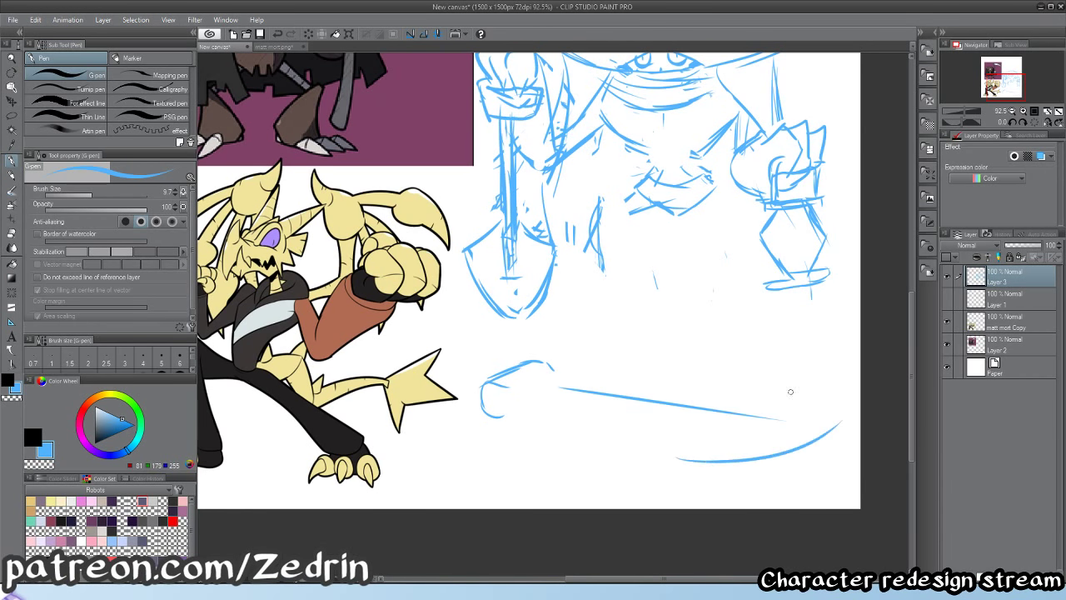
mouse_move(726, 401)
left_mouse_down()
mouse_move(842, 427)
mouse_move(831, 433)
left_mouse_up()
key("ctrl+z")
key("ctrl+z")
mouse_move(620, 393)
left_mouse_down()
mouse_move(703, 413)
mouse_move(709, 430)
mouse_move(711, 419)
mouse_move(673, 455)
mouse_move(733, 460)
left_mouse_up()
key("ctrl+z")
left_click_drag(693, 469, 833, 432)
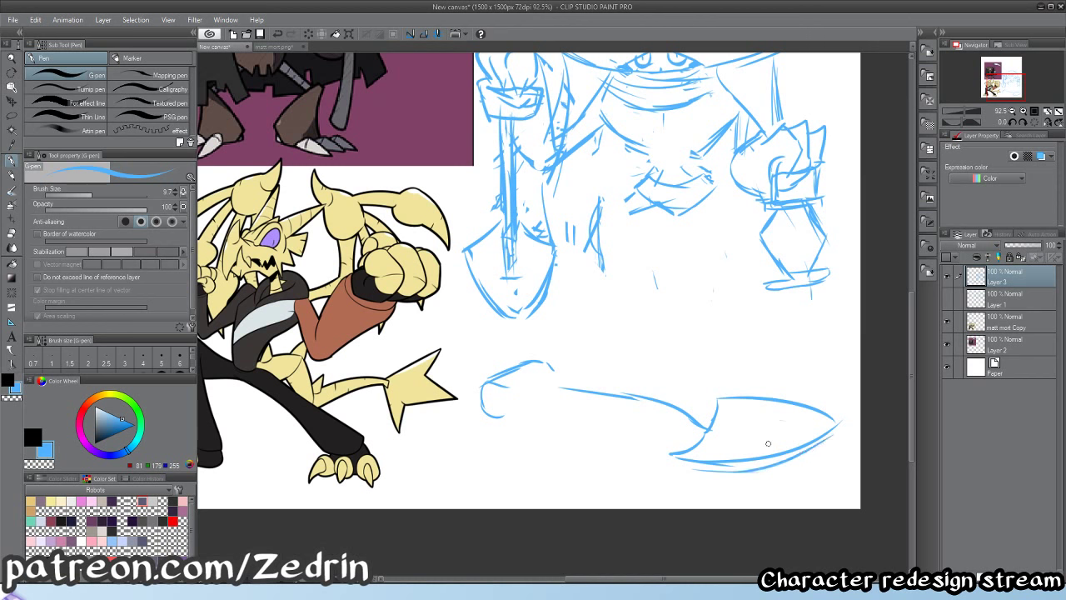
left_click_drag(767, 445, 780, 426)
- Redraw the shaft of the horizontal shovel with parallel lines running from the grip into the blade
mouse_move(548, 386)
left_mouse_down()
mouse_move(786, 422)
mouse_move(711, 408)
left_mouse_up()
key("ctrl+z")
key("ctrl+z")
left_click_drag(528, 377, 812, 420)
mouse_move(549, 391)
left_mouse_down()
mouse_move(768, 424)
mouse_move(708, 426)
mouse_move(759, 434)
mouse_move(542, 394)
mouse_move(741, 424)
left_mouse_up()
key("ctrl+z")
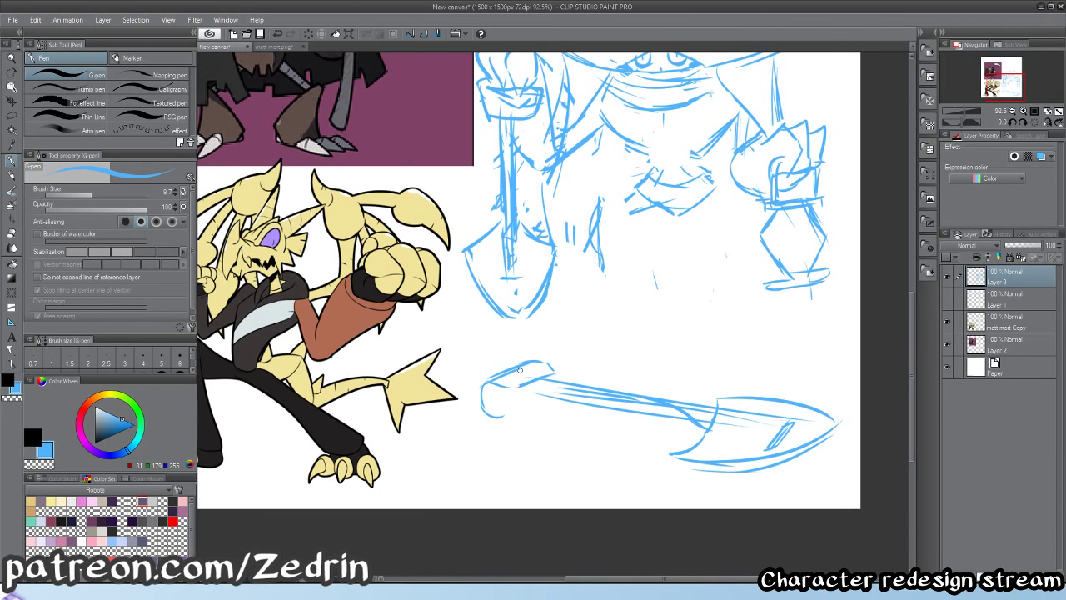
- Build up the grip of the horizontal shovel into a boxy block, erasing the lines where it meets the shaft
mouse_move(507, 359)
left_mouse_down()
mouse_move(468, 377)
mouse_move(465, 413)
left_mouse_up()
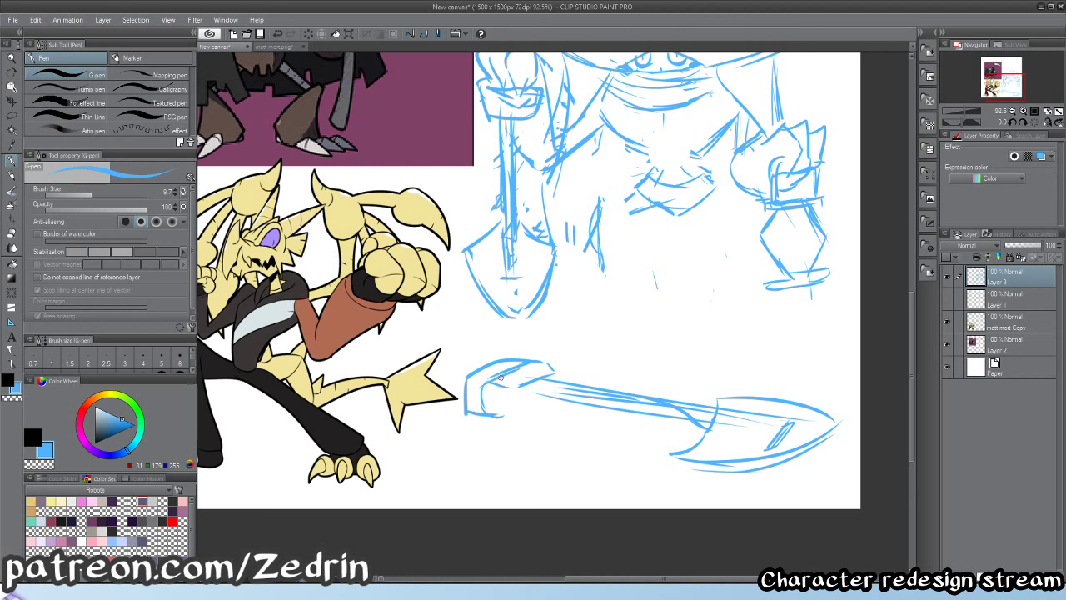
key("e")
mouse_move(521, 378)
left_mouse_down()
mouse_move(478, 383)
mouse_move(521, 385)
mouse_move(499, 407)
mouse_move(572, 398)
mouse_move(546, 371)
mouse_move(617, 385)
left_mouse_up()
key("p")
left_click_drag(545, 372, 504, 391)
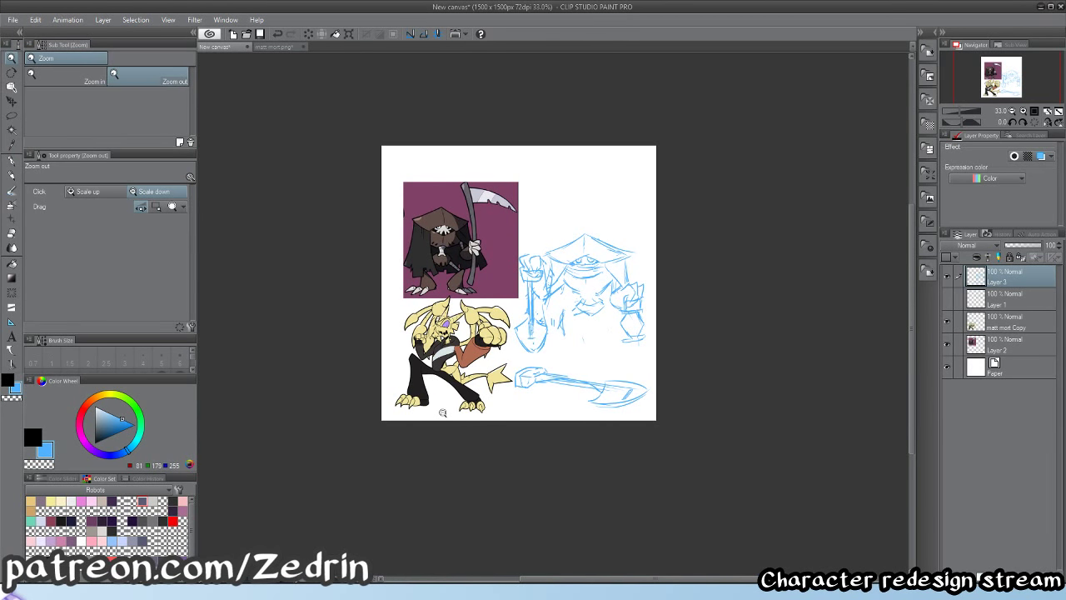
- Erase the stray lines beneath the torso and sketch a slanted line down from the waist on the shovel side
left_click_drag(590, 412, 619, 407)
left_click_drag(575, 285, 612, 411)
key("e")
mouse_move(552, 387)
left_mouse_down()
mouse_move(547, 321)
mouse_move(543, 368)
left_mouse_up()
key("p")
mouse_move(557, 291)
left_mouse_down()
mouse_move(539, 328)
mouse_move(532, 354)
left_mouse_up()
- Erase the tilted waistband and redraw it as a centred, bowl-shaped band beneath the scarf
key("e")
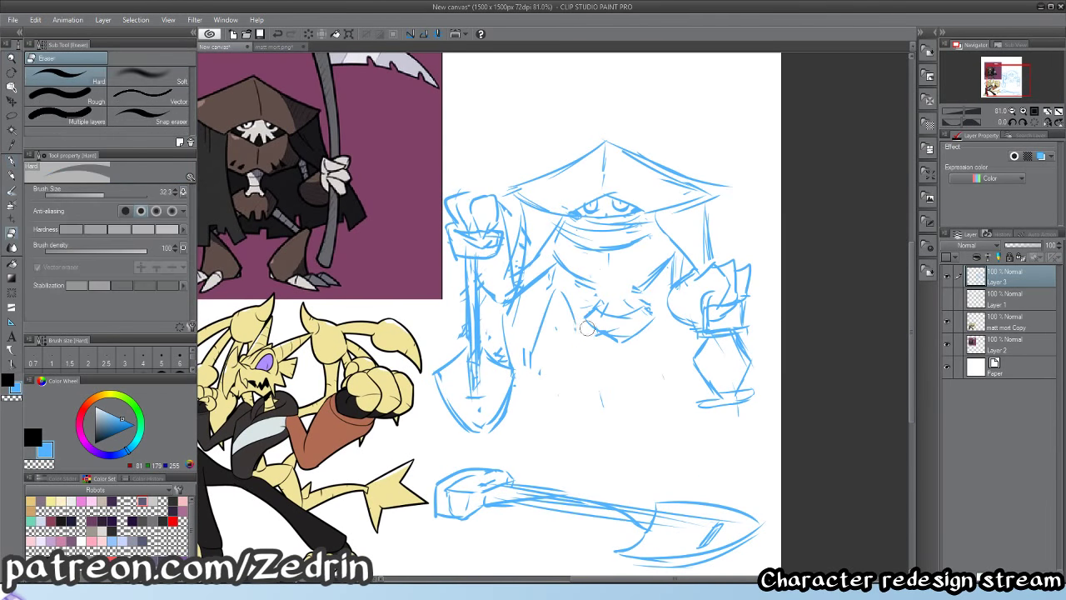
mouse_move(597, 311)
left_mouse_down()
mouse_move(586, 330)
mouse_move(642, 328)
mouse_move(597, 318)
mouse_move(621, 303)
left_mouse_up()
key("p")
key("e")
key("p")
key("e")
key("p")
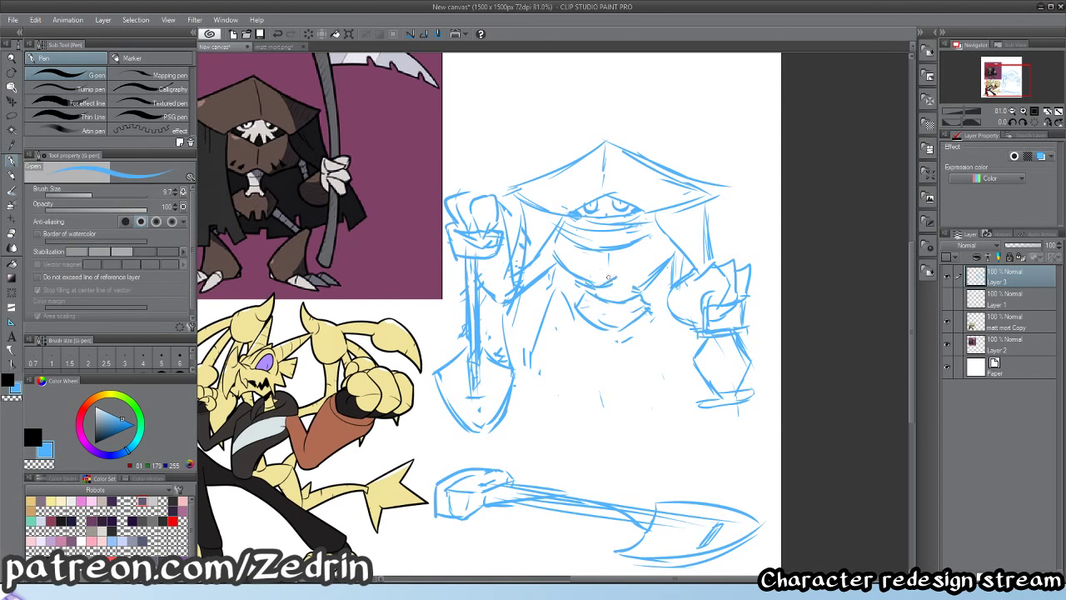
- Sketch an oval buckle in the middle of the waistband and straps running outward toward the cloak
key("e")
key("p")
key("e")
mouse_move(630, 288)
left_mouse_down()
mouse_move(600, 285)
mouse_move(539, 317)
mouse_move(520, 374)
mouse_move(554, 292)
left_mouse_up()
key("p")
key("e")
key("p")
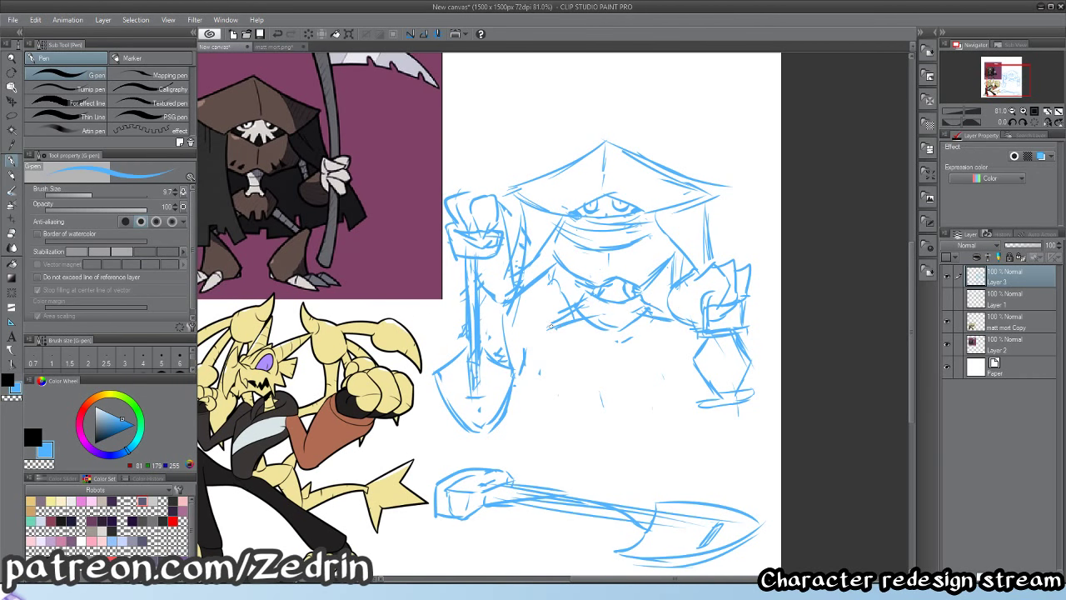
- Try rough inner and outer lines for both legs, spreading down from the waistband
mouse_move(549, 325)
left_mouse_down()
mouse_move(530, 389)
mouse_move(535, 364)
left_mouse_up()
left_click_drag(548, 319, 576, 358)
left_click_drag(554, 302, 584, 378)
left_click_drag(660, 327, 641, 391)
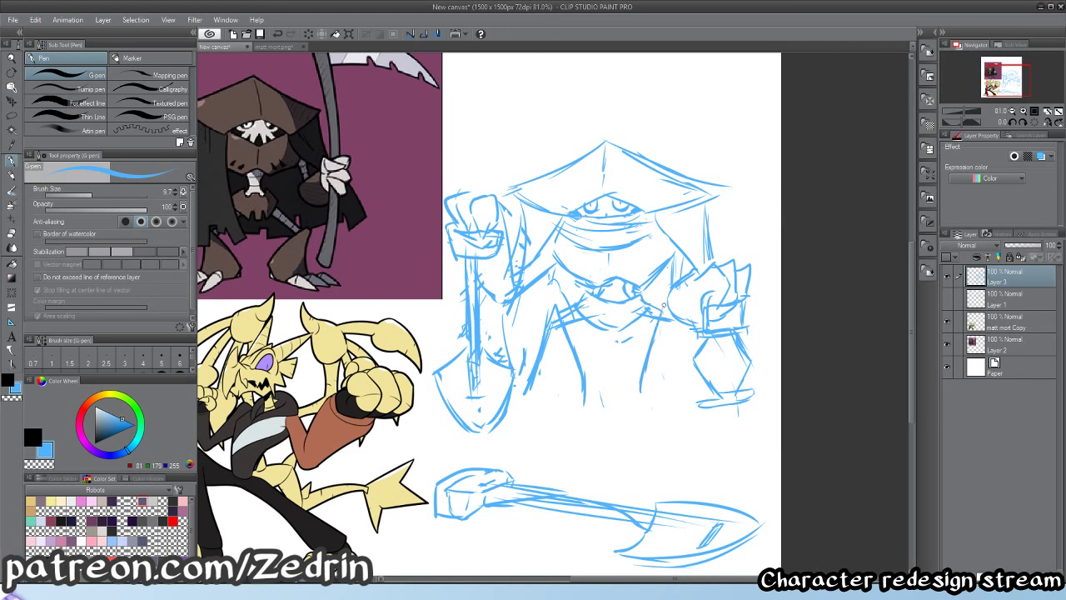
left_click_drag(664, 306, 683, 362)
- Clean up the cloak edge beside the raised arm and the wrapped folds of the scarf under the eyes
key("e")
mouse_move(520, 212)
left_mouse_down()
mouse_move(523, 248)
mouse_move(512, 251)
left_mouse_up()
key("p")
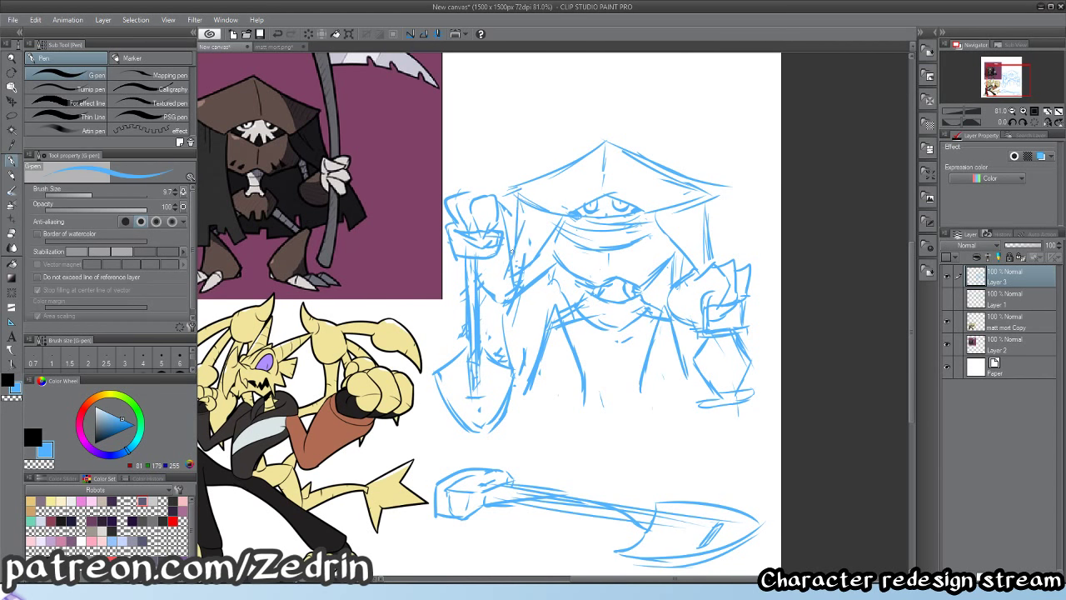
scroll(577, 276, "up", 3)
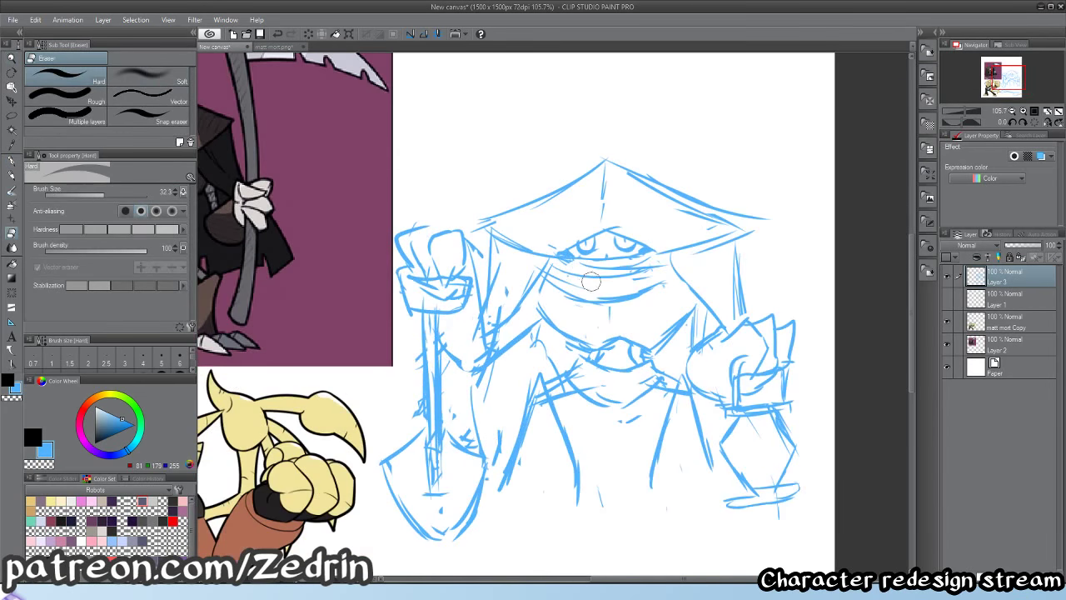
left_click_drag(544, 271, 679, 277)
left_click_drag(654, 279, 615, 248)
left_click_drag(666, 388, 718, 387)
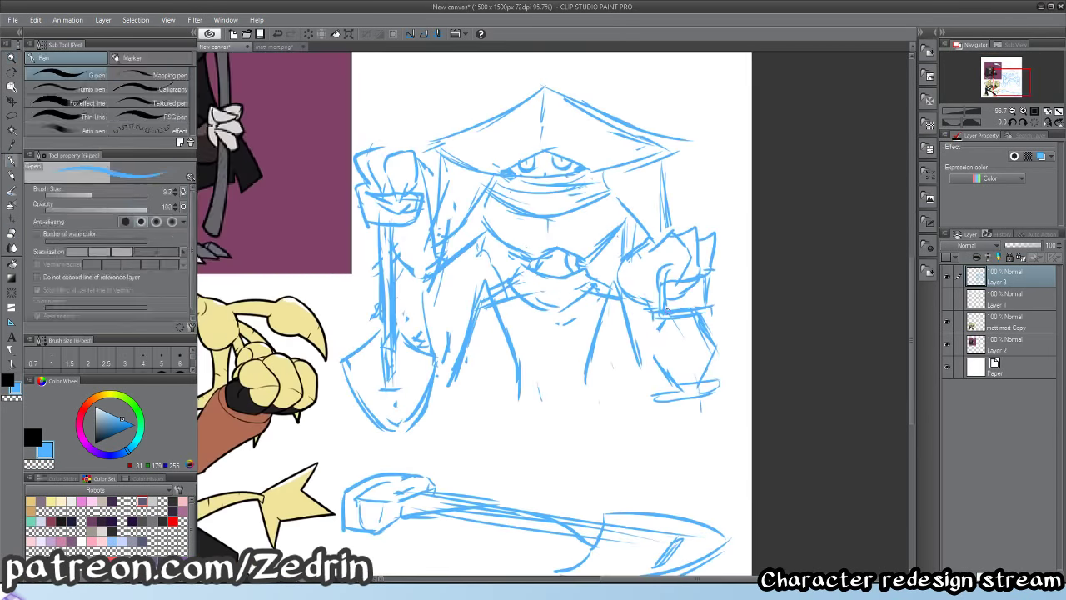
- Add vertical glass facets to the lantern body and a small rounded finial beneath its base
left_click_drag(664, 316, 671, 386)
mouse_move(696, 346)
left_mouse_down()
mouse_move(684, 373)
mouse_move(695, 408)
left_mouse_up()
left_click_drag(648, 291, 653, 358)
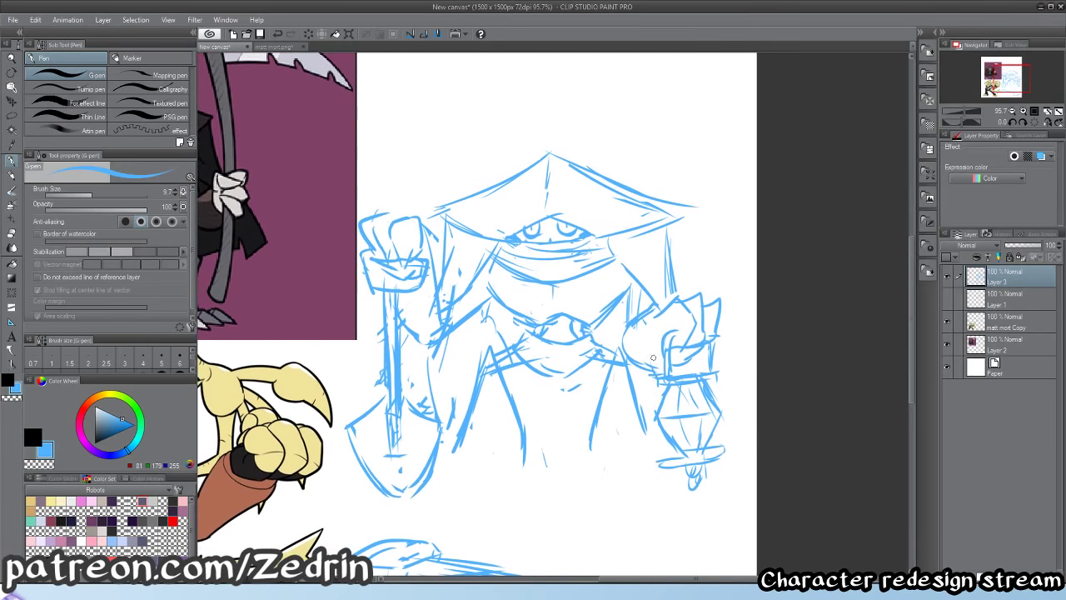
- Erase and redraw the rounded forearm contour behind the hand holding the lantern
key("e")
mouse_move(655, 311)
left_mouse_down()
mouse_move(612, 340)
mouse_move(628, 358)
mouse_move(648, 330)
mouse_move(629, 361)
left_mouse_up()
key("p")
key("e")
key("p")
left_click_drag(626, 308, 630, 323)
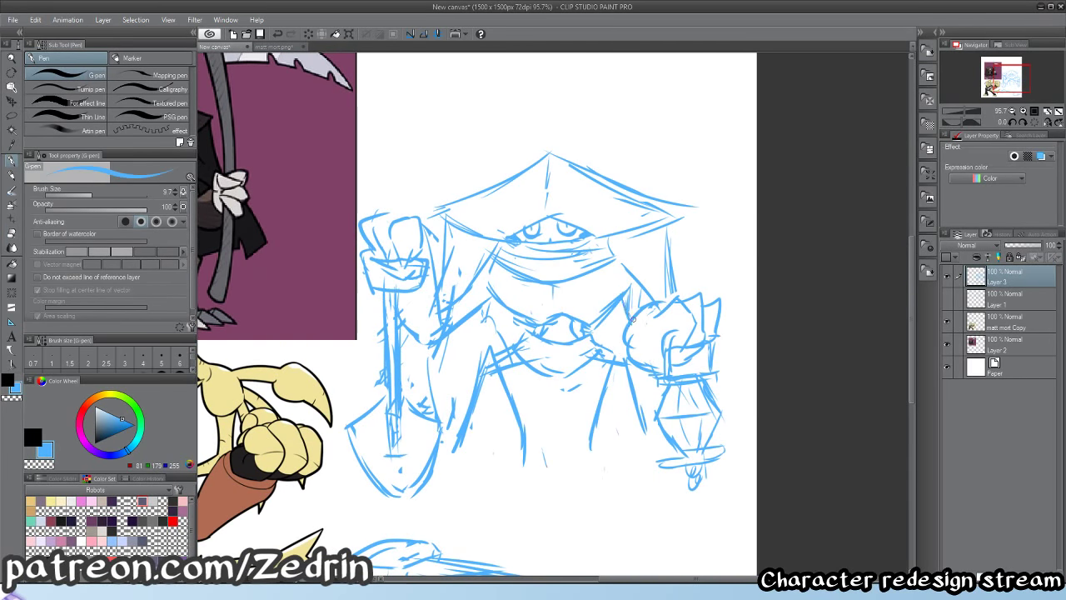
- Erase the cloak line overlapping the raised arm and redraw the outer forearm edge from hand to elbow
key("ctrl+space")
mouse_move(638, 284)
left_mouse_down()
mouse_move(637, 311)
mouse_move(533, 298)
mouse_move(633, 300)
left_mouse_up()
key("e")
left_click_drag(536, 301, 542, 323)
key("p")
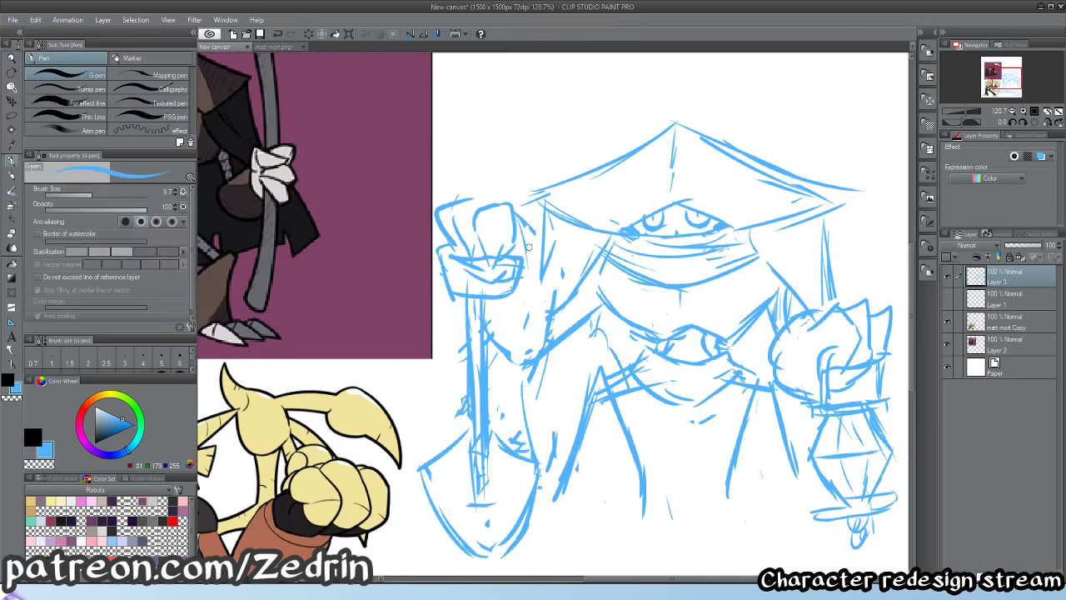
mouse_move(529, 227)
left_mouse_down()
mouse_move(550, 345)
mouse_move(526, 362)
mouse_move(514, 320)
mouse_move(534, 342)
left_mouse_up()
key("alt+space")
left_click_drag(534, 348, 547, 356)
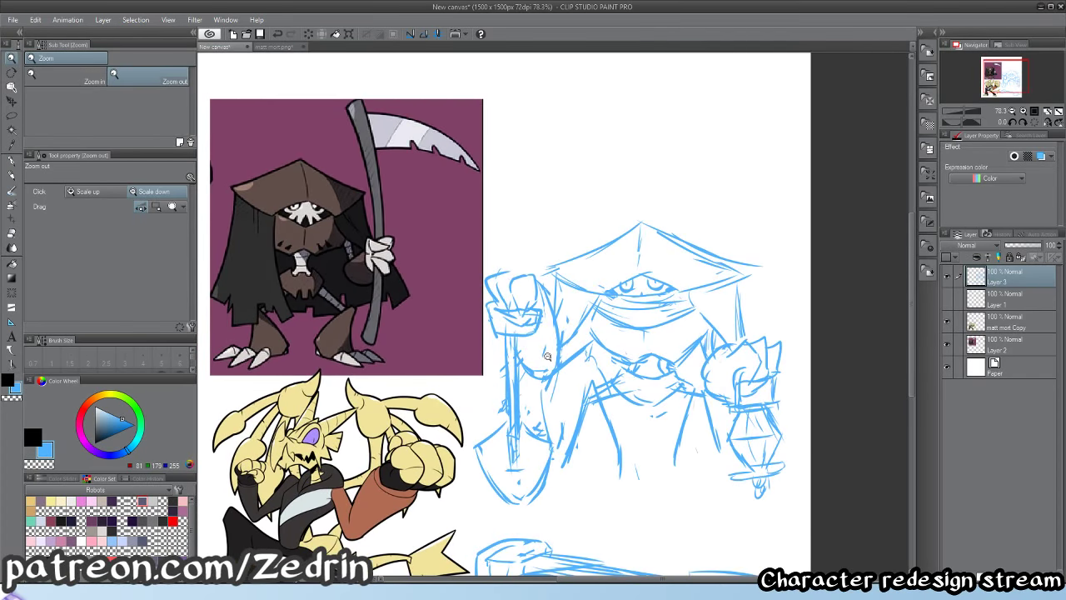
- Erase the shovel-side leg's outer line and try a steeper one curving down from the hip
left_click_drag(579, 456, 533, 452)
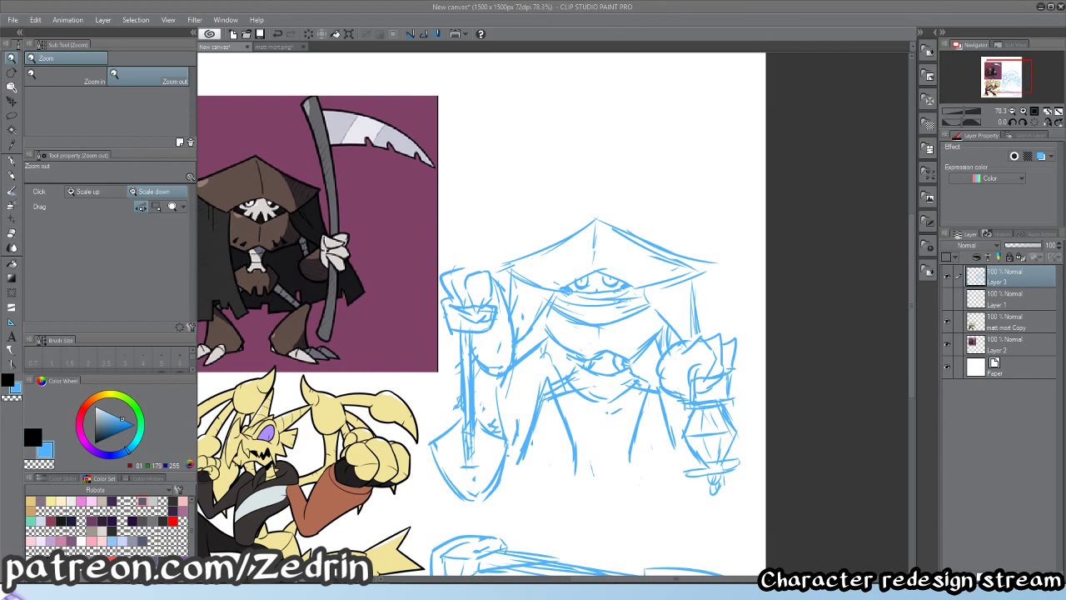
mouse_move(595, 457)
left_mouse_down()
mouse_move(526, 455)
mouse_move(542, 498)
left_mouse_up()
left_click_drag(557, 475, 538, 501)
key("e")
left_click_drag(552, 449, 528, 509)
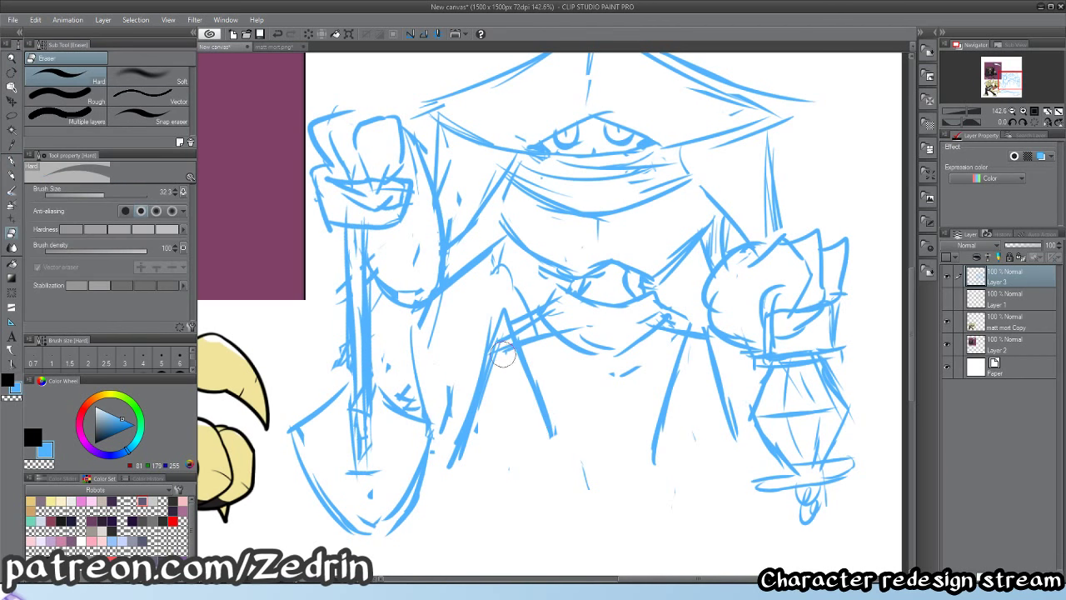
left_click_drag(504, 353, 469, 429)
key("p")
mouse_move(505, 315)
left_mouse_down()
mouse_move(470, 361)
mouse_move(471, 418)
left_mouse_up()
key("e")
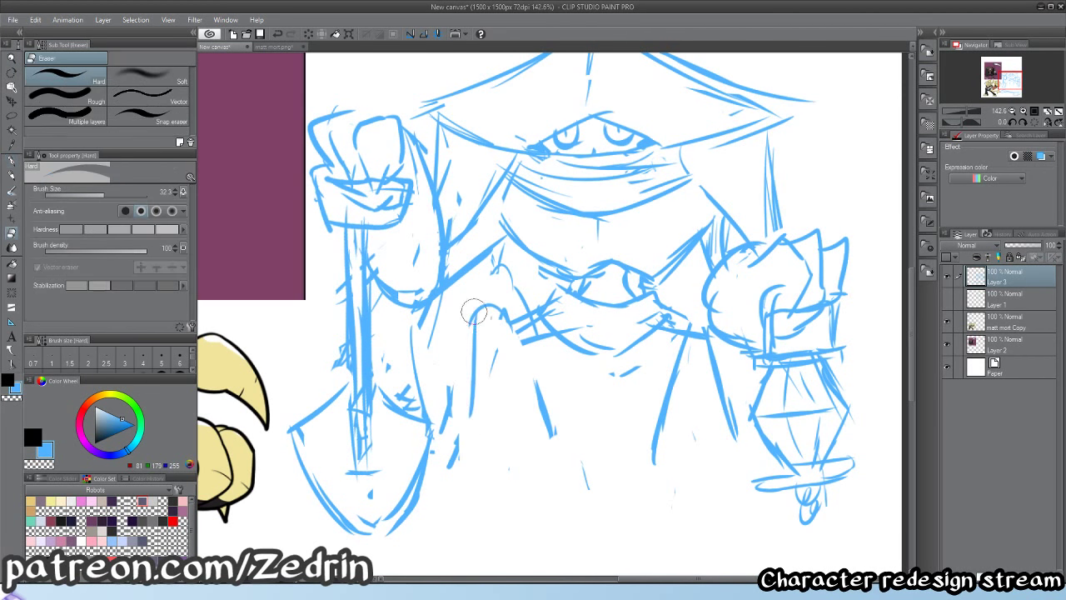
key("p")
left_click_drag(478, 328, 454, 473)
left_click_drag(465, 425, 461, 475)
- Try new curved inner edges for both legs after erasing the old inner lines
key("e")
left_click_drag(505, 316, 519, 347)
left_click_drag(547, 390, 550, 426)
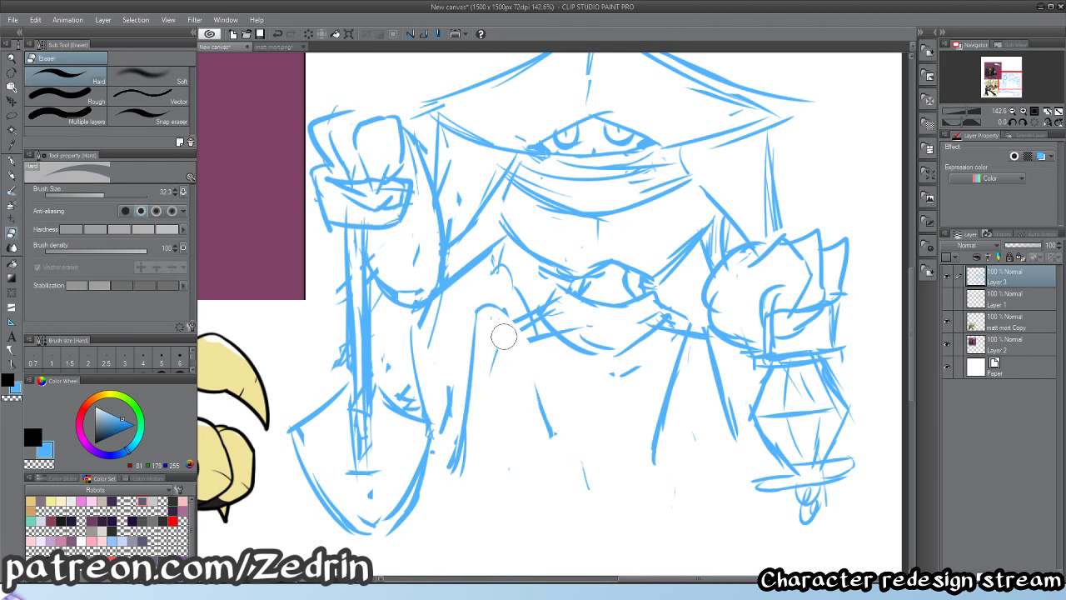
key("p")
mouse_move(498, 317)
left_mouse_down()
mouse_move(545, 388)
mouse_move(550, 488)
left_mouse_up()
key("e")
left_click_drag(684, 346, 656, 452)
key("p")
left_click_drag(665, 377, 653, 481)
- Erase the rough strap ends on both sides of the waistband and redraw them more cleanly
key("e")
mouse_move(522, 313)
left_mouse_down()
mouse_move(540, 343)
mouse_move(540, 317)
mouse_move(577, 334)
left_mouse_up()
key("p")
key("e")
mouse_move(658, 323)
left_mouse_down()
mouse_move(688, 332)
mouse_move(682, 355)
left_mouse_up()
key("p")
left_click_drag(658, 340, 616, 339)
- Erase the lantern-side leg's outer line and try a new one starting at the hip
key("e")
mouse_move(687, 348)
left_mouse_down()
mouse_move(712, 348)
mouse_move(704, 418)
left_mouse_up()
key("p")
left_click_drag(676, 322, 656, 358)
left_click_drag(679, 332, 704, 437)
- Try straighter, outward-slanting outer lines for both legs in place of the previous ones
key("e")
left_click_drag(481, 366, 456, 440)
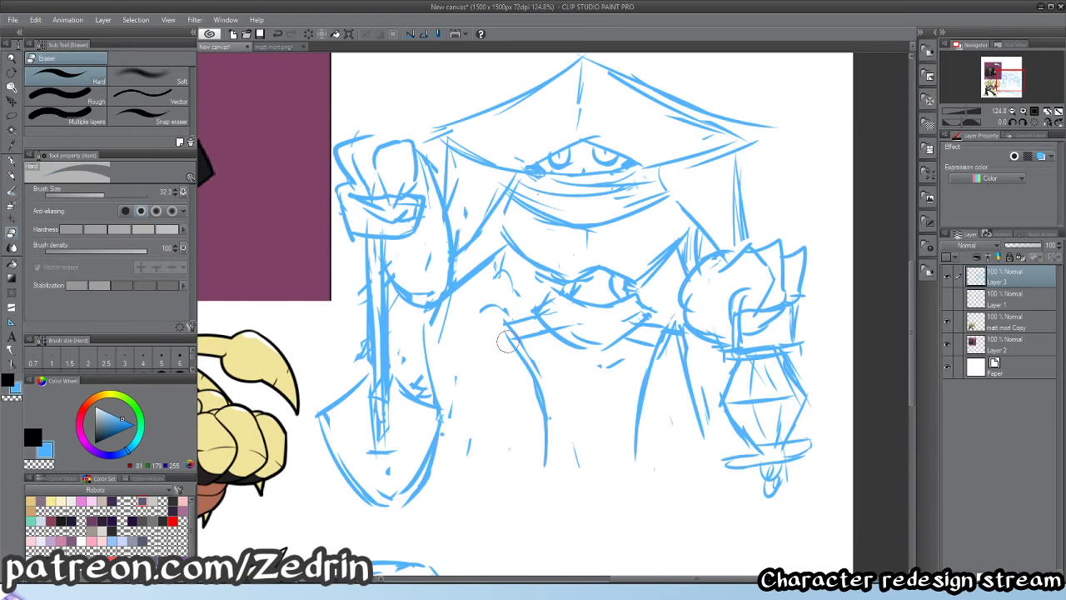
key("p")
left_click_drag(504, 317, 460, 453)
left_click_drag(482, 385, 458, 460)
key("e")
mouse_move(691, 333)
left_mouse_down()
mouse_move(705, 433)
mouse_move(690, 412)
left_mouse_up()
key("p")
left_click_drag(677, 362, 704, 445)
left_click_drag(518, 403, 509, 493)
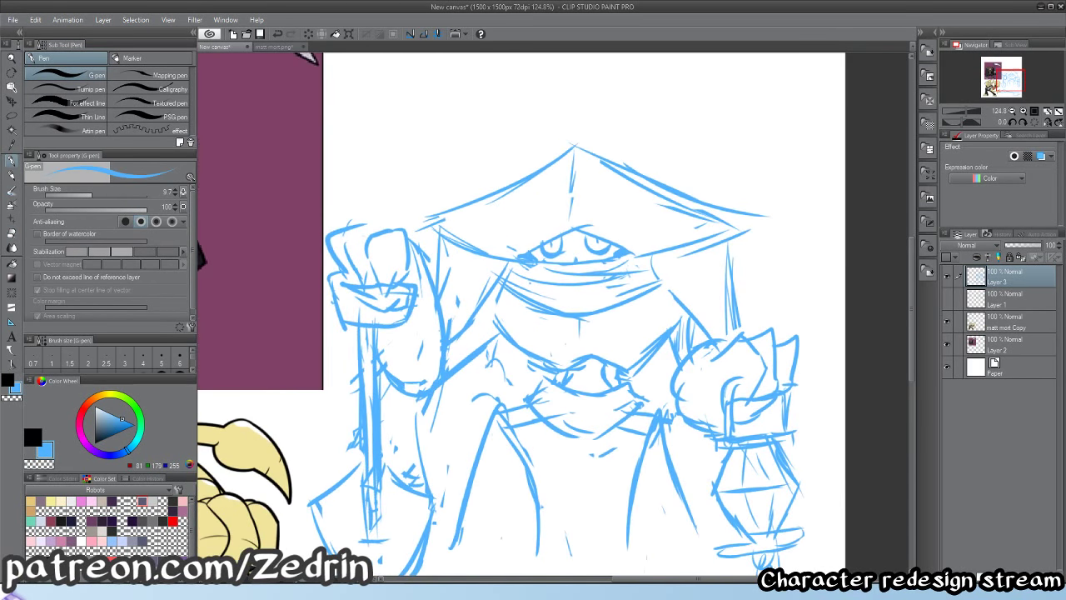
- Rework the hip and inner edge of the lantern-side leg with a new curved line
mouse_move(498, 331)
left_mouse_down()
mouse_move(533, 331)
mouse_move(520, 371)
mouse_move(408, 442)
left_mouse_up()
key("e")
key("p")
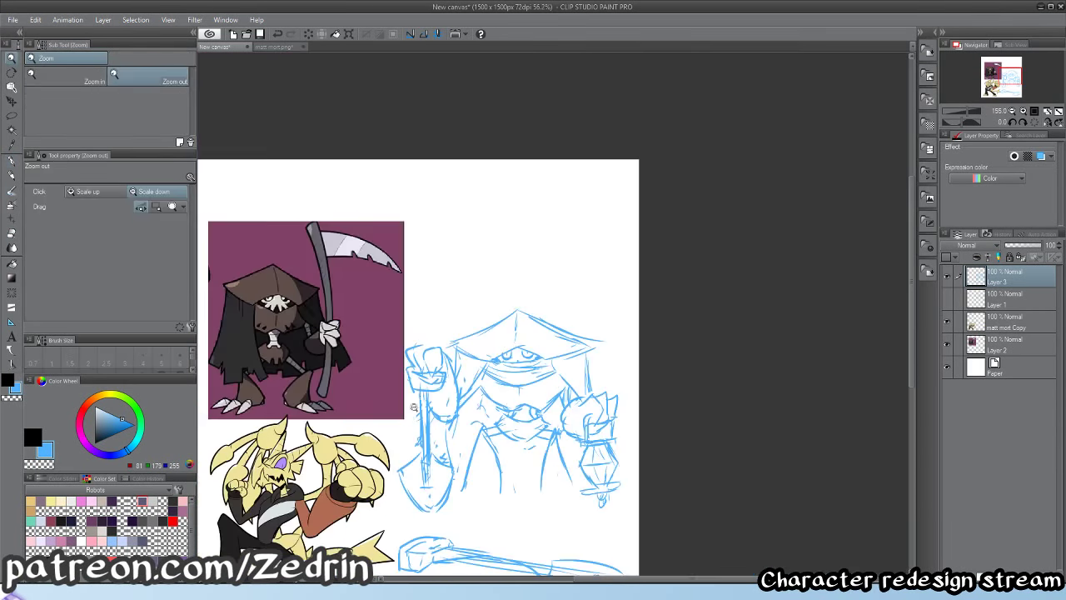
left_click_drag(539, 422, 591, 371)
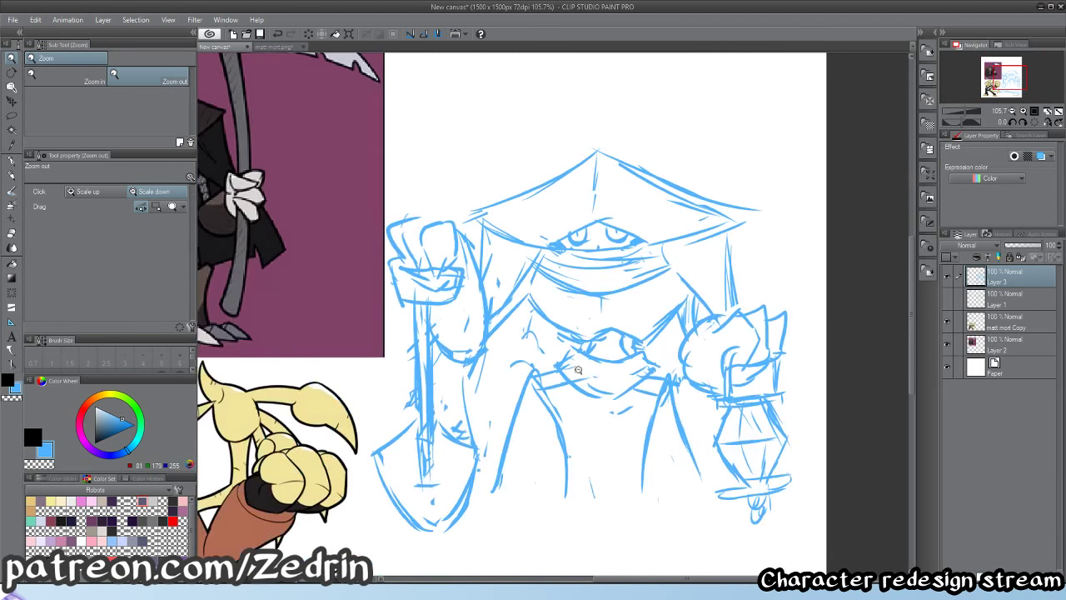
key("e")
left_click_drag(674, 383, 668, 456)
key("p")
left_click_drag(651, 366, 658, 395)
mouse_move(644, 389)
left_mouse_down()
mouse_move(617, 391)
mouse_move(643, 469)
mouse_move(642, 441)
mouse_move(639, 475)
left_mouse_up()
key("e")
key("p")
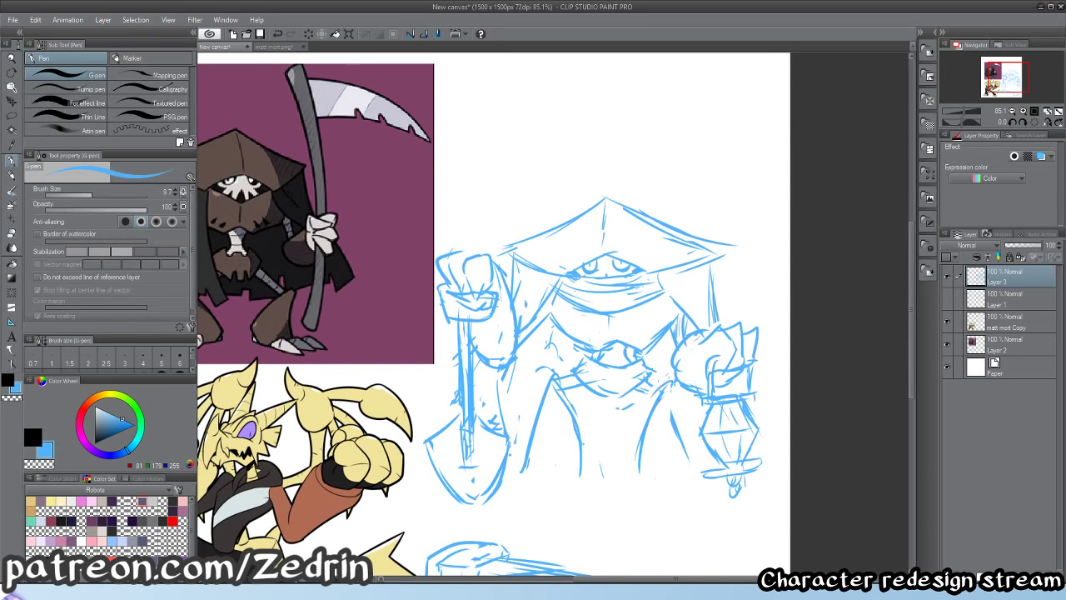
- Try reshaping the shovel-side leg with a curved inner edge, a near-vertical outer edge and a short foot line
mouse_move(673, 383)
left_mouse_down()
mouse_move(691, 464)
mouse_move(641, 395)
left_mouse_up()
key("e")
key("p")
key("e")
mouse_move(556, 382)
left_mouse_down()
mouse_move(545, 406)
mouse_move(578, 474)
mouse_move(576, 410)
mouse_move(581, 470)
left_mouse_up()
key("p")
left_click_drag(550, 376, 520, 462)
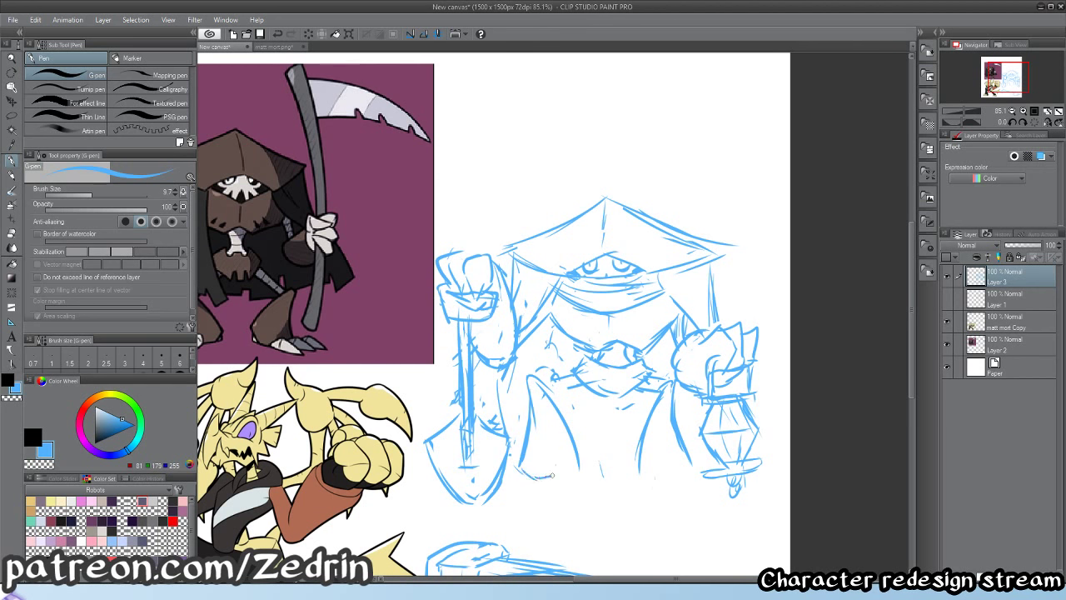
- Erase the shovel-side leg and try a diagonal thigh line angled inward from the hip
key("e")
mouse_move(549, 382)
left_mouse_down()
mouse_move(567, 466)
mouse_move(525, 481)
left_mouse_up()
key("p")
left_click_drag(546, 383, 597, 440)
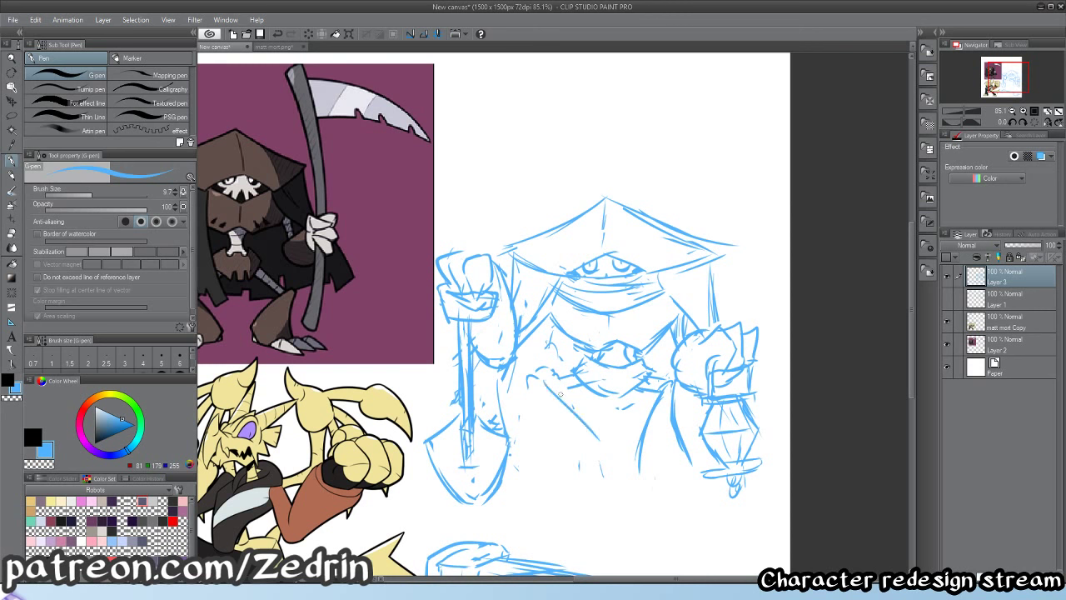
left_click_drag(566, 408, 593, 462)
key("e")
mouse_move(575, 391)
left_mouse_down()
mouse_move(572, 425)
mouse_move(588, 449)
left_mouse_up()
- Sketch crossed diagonal lines from the waist buckle towards both hips and erase the old inner line of the lantern-side leg
key("p")
left_click_drag(597, 364, 531, 415)
left_click_drag(587, 388, 559, 400)
key("e")
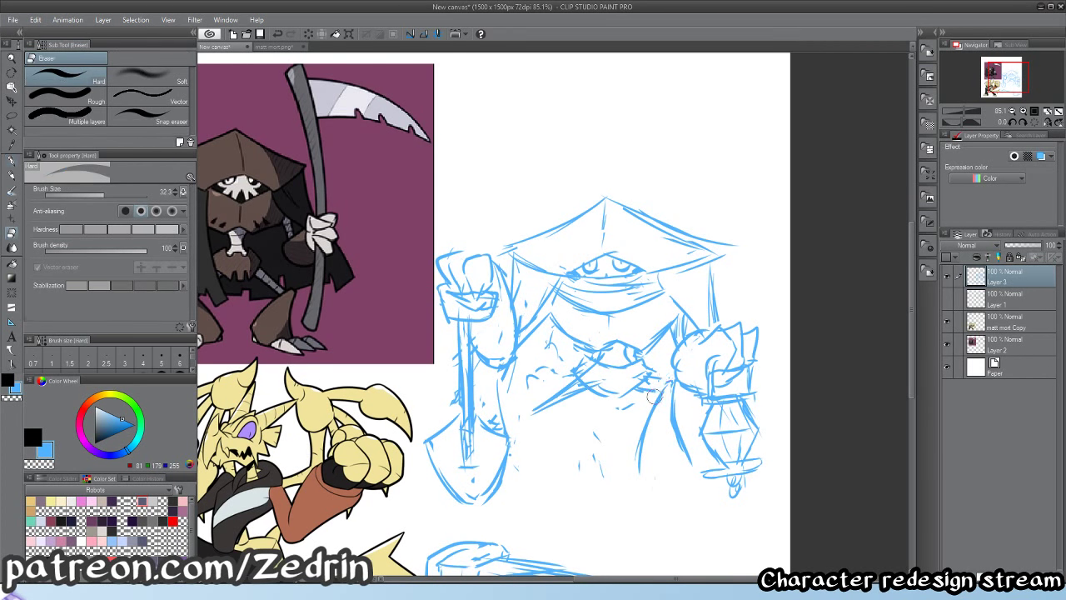
mouse_move(667, 381)
left_mouse_down()
mouse_move(657, 464)
mouse_move(679, 406)
left_mouse_up()
key("p")
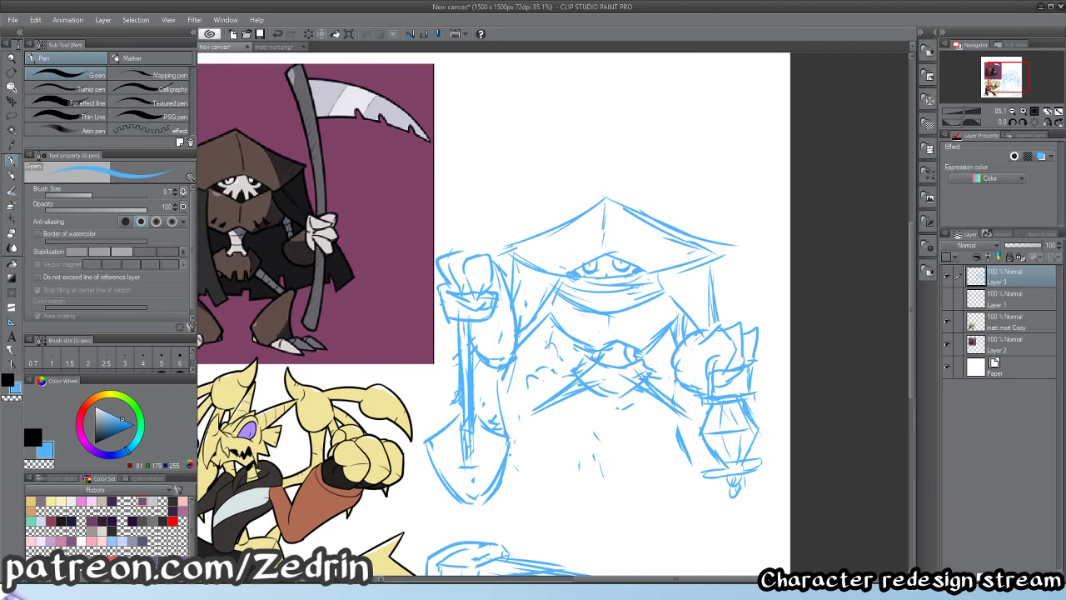
- Redraw both legs with outward-curving inner edges and try a curved outer edge on the shovel-side leg
left_click_drag(564, 427, 590, 470)
left_click_drag(540, 413, 540, 453)
key("ctrl+z")
key("ctrl+z")
left_click_drag(529, 394, 536, 481)
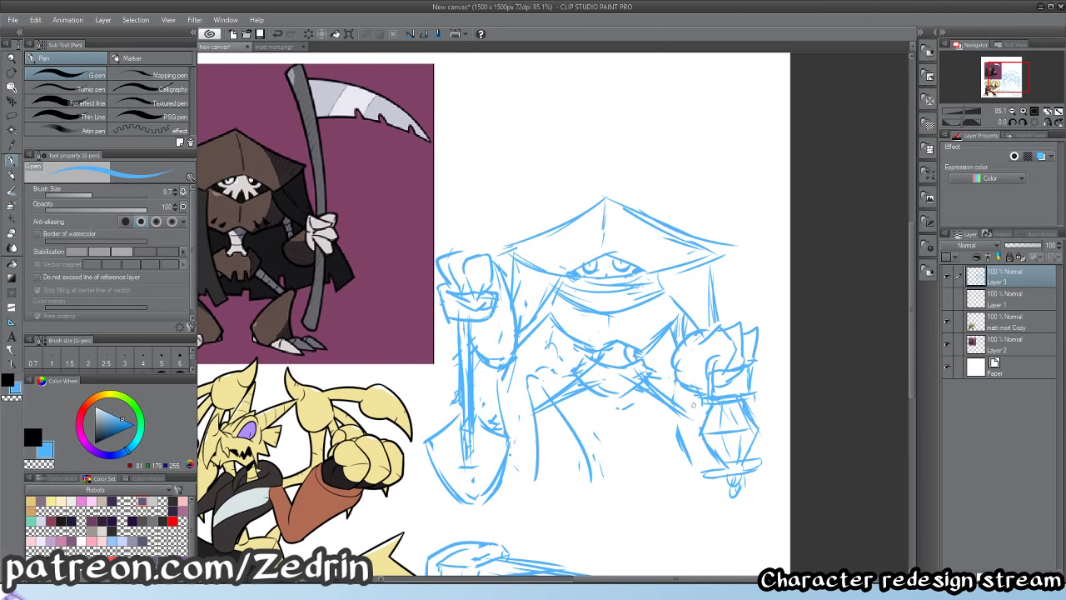
left_click_drag(680, 399, 652, 480)
key("ctrl+z")
key("e")
mouse_move(679, 428)
left_mouse_down()
mouse_move(683, 451)
mouse_move(686, 411)
mouse_move(699, 462)
left_mouse_up()
key("p")
key("ctrl+z")
left_click_drag(688, 395, 701, 481)
- Replace the shovel-side leg's outer edge with a near-vertical line from the hip and clean up the top of the lantern-side leg
key("e")
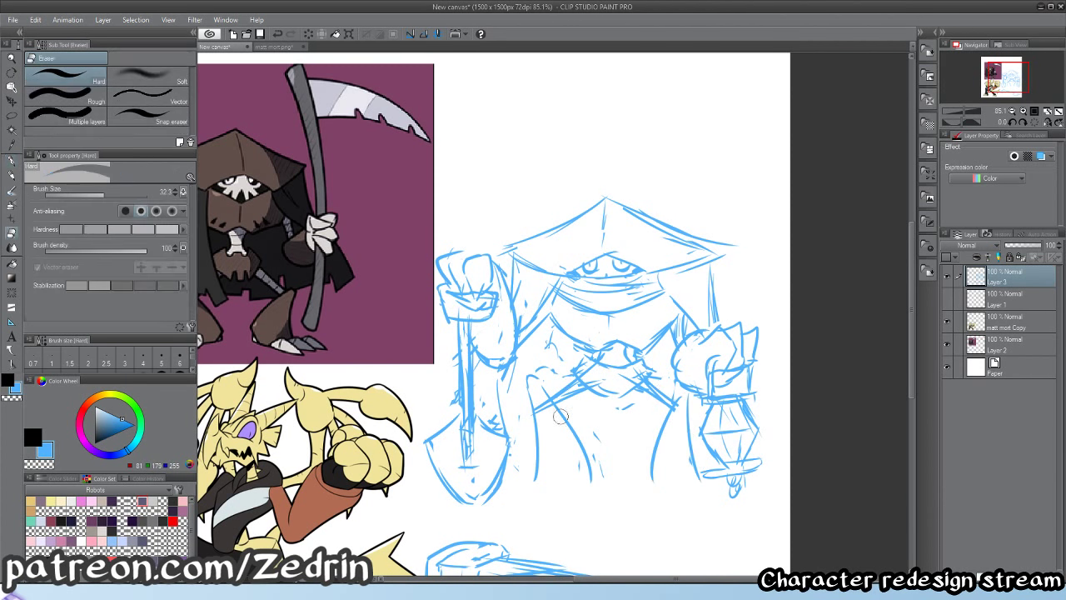
mouse_move(538, 405)
left_mouse_down()
mouse_move(537, 443)
mouse_move(538, 476)
left_mouse_up()
key("p")
left_click_drag(530, 388, 522, 487)
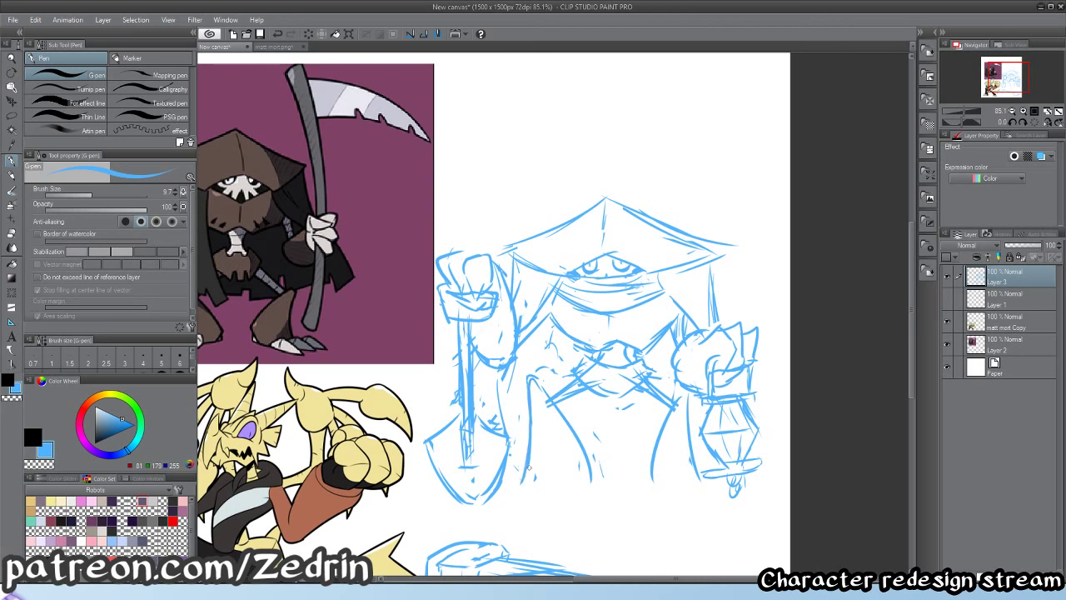
key("e")
mouse_move(676, 392)
left_mouse_down()
mouse_move(691, 483)
mouse_move(683, 388)
mouse_move(695, 438)
left_mouse_up()
key("p")
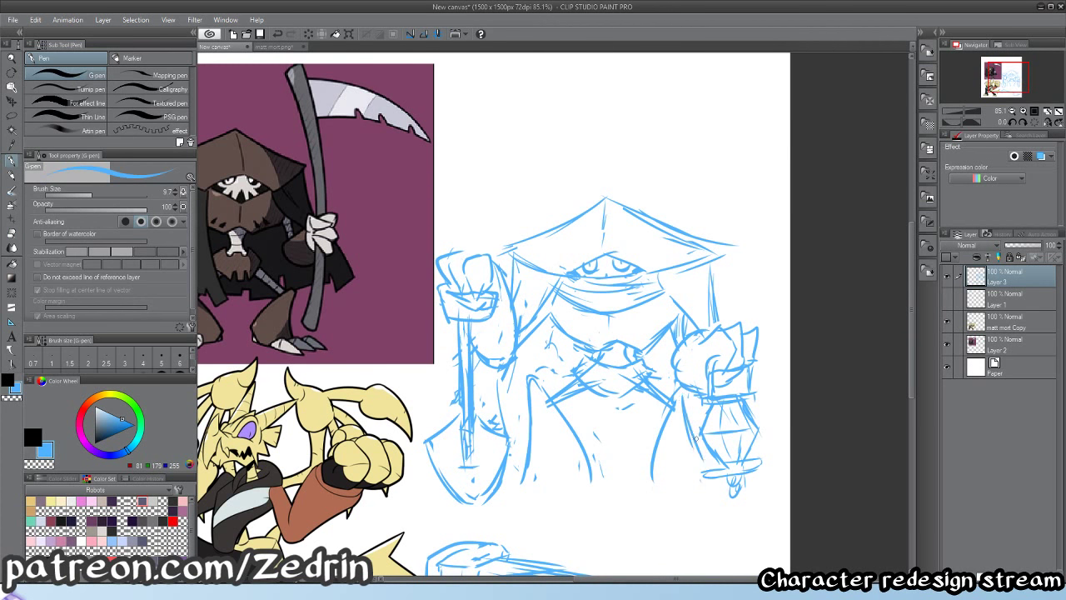
- Add a sole line under the lantern-side foot and draw pointed claws on the shovel-side foot
scroll(562, 465, "up", 3)
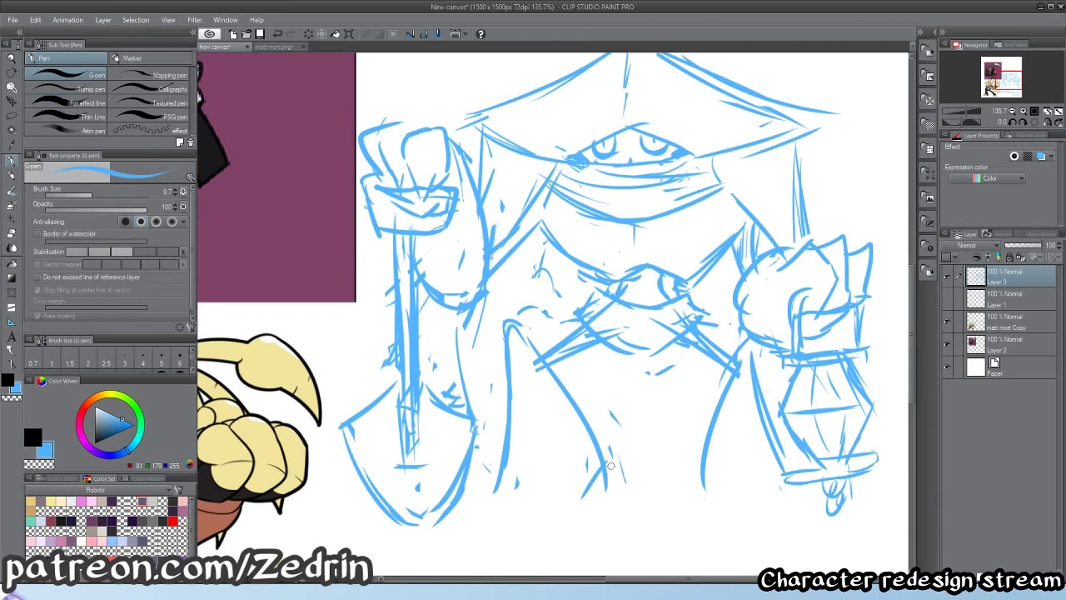
key("e")
mouse_move(704, 463)
left_mouse_down()
mouse_move(721, 498)
mouse_move(704, 483)
mouse_move(764, 499)
left_mouse_up()
key("p")
key("ctrl+space")
mouse_move(494, 464)
left_mouse_down()
mouse_move(435, 503)
mouse_move(616, 428)
mouse_move(522, 483)
mouse_move(556, 485)
left_mouse_up()
mouse_move(588, 435)
left_mouse_down()
mouse_move(575, 449)
mouse_move(586, 490)
left_mouse_up()
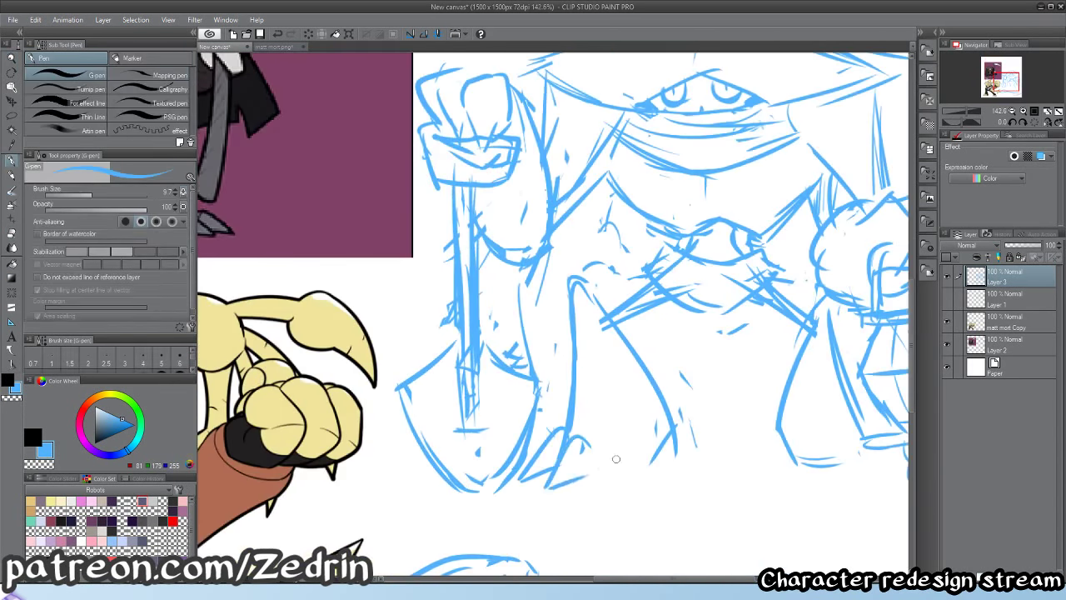
left_click_drag(620, 438, 610, 478)
- Draw a row of pointed claws on the lantern-side foot below the lantern
scroll(651, 412, "down", 4)
scroll(683, 483, "up", 4)
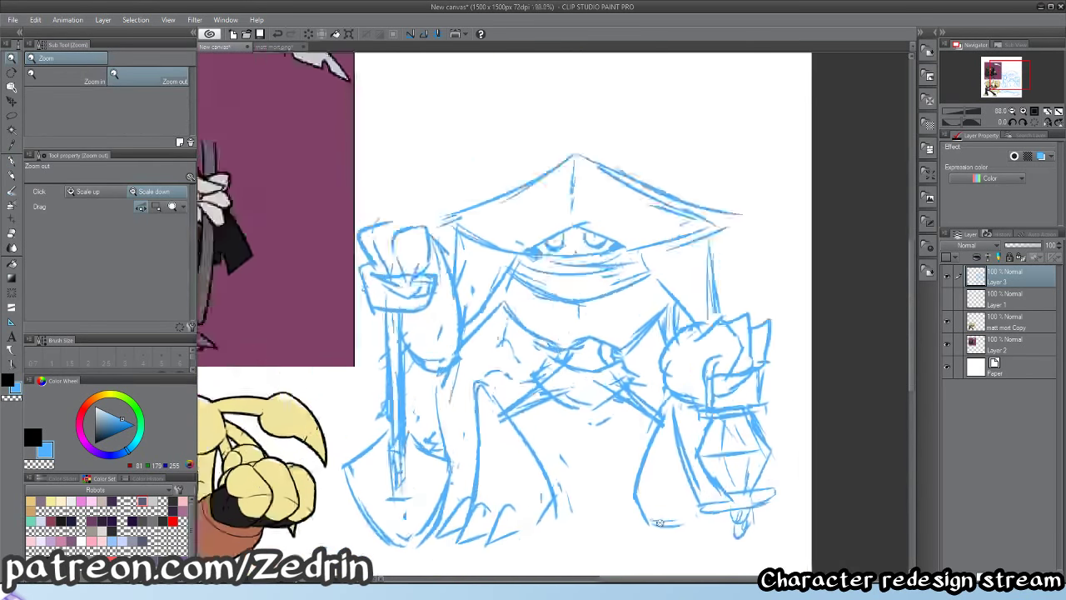
mouse_move(694, 516)
left_mouse_down()
mouse_move(738, 554)
mouse_move(753, 550)
left_mouse_up()
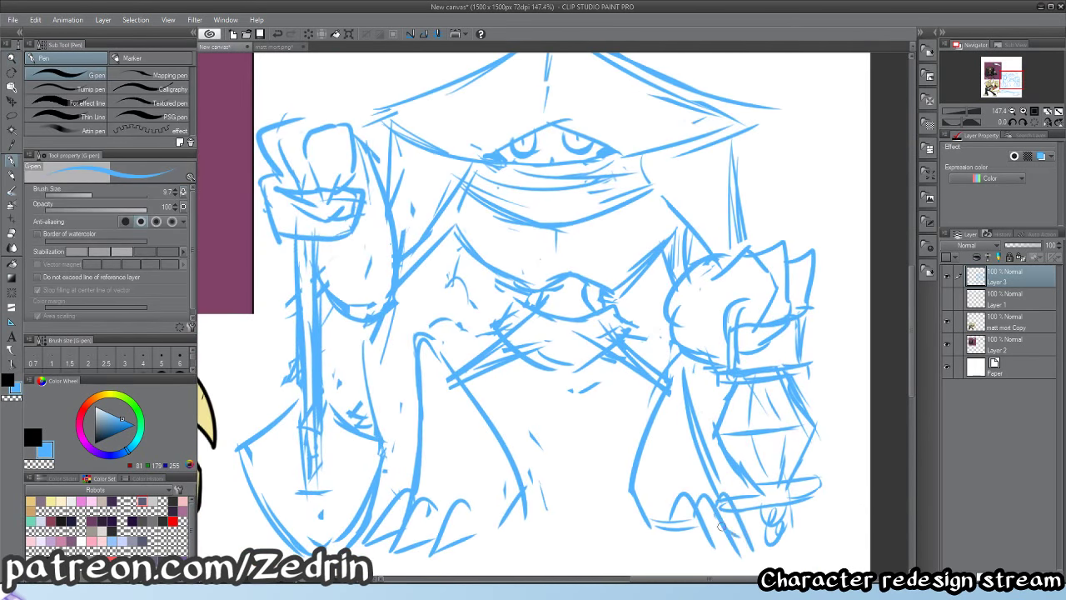
key("alt+space")
mouse_move(689, 496)
left_mouse_down()
mouse_move(625, 537)
mouse_move(691, 497)
left_mouse_up()
scroll(691, 496, "up", 1)
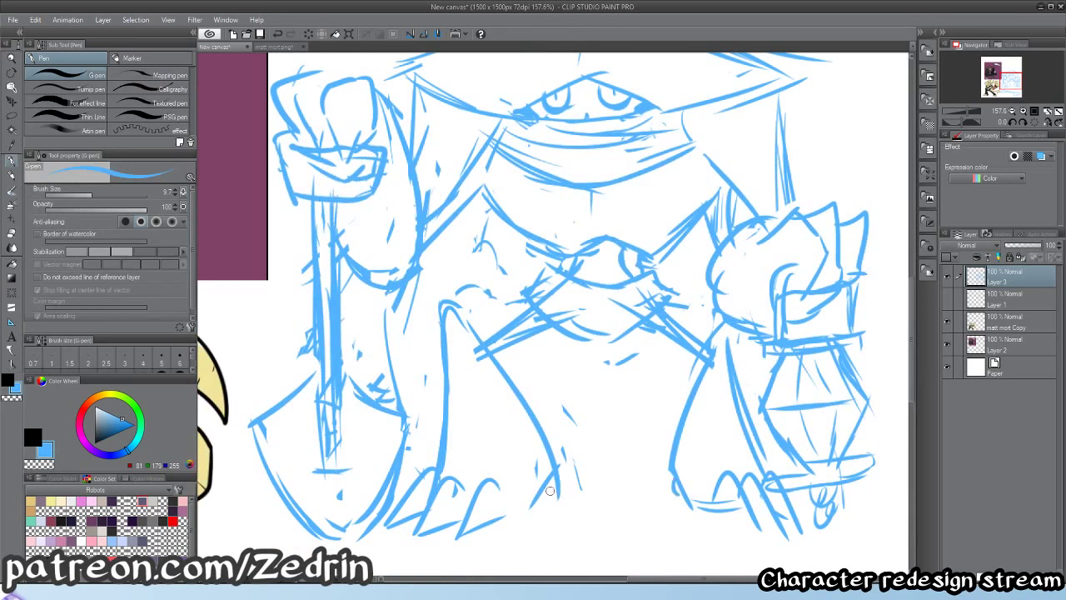
- Erase the crossed lines beneath the waist buckle and draw a tapered pelvis shape in their place
scroll(549, 490, "down", 3)
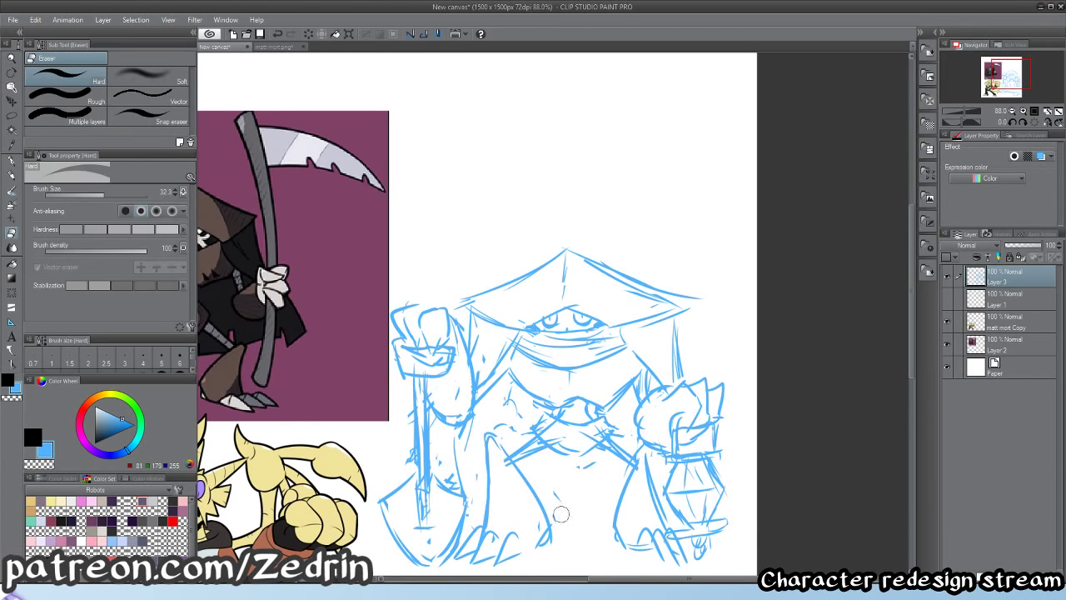
scroll(638, 440, "down", 2)
scroll(638, 440, "up", 3)
key("e")
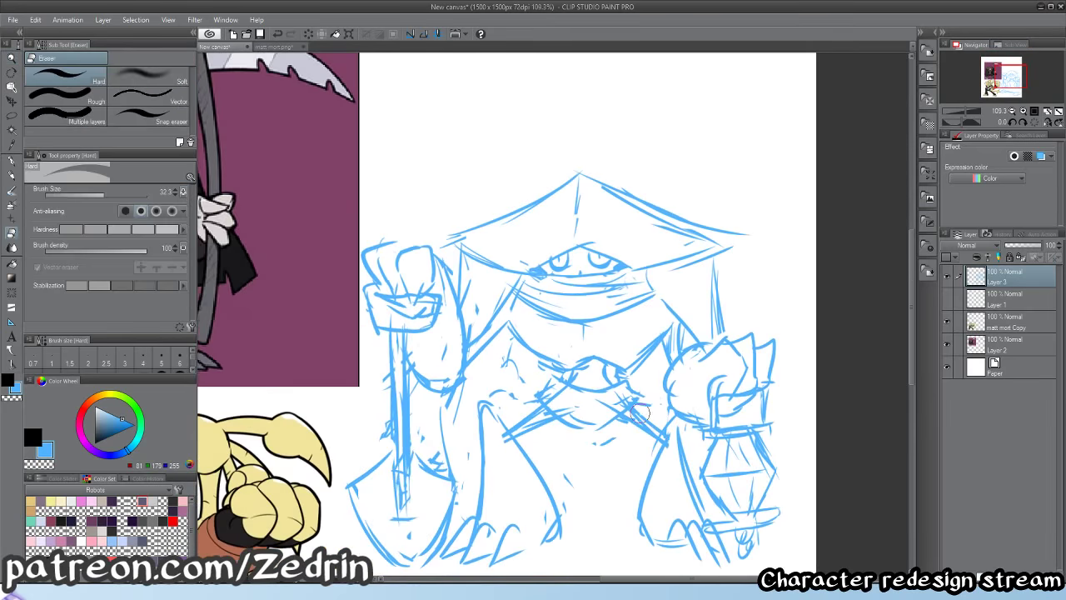
scroll(641, 407, "up", 3)
mouse_move(642, 406)
left_mouse_down()
mouse_move(659, 443)
mouse_move(630, 405)
mouse_move(461, 387)
mouse_move(499, 350)
mouse_move(454, 379)
mouse_move(533, 437)
mouse_move(614, 407)
mouse_move(633, 384)
mouse_move(508, 372)
left_mouse_up()
key("p")
key("ctrl+space")
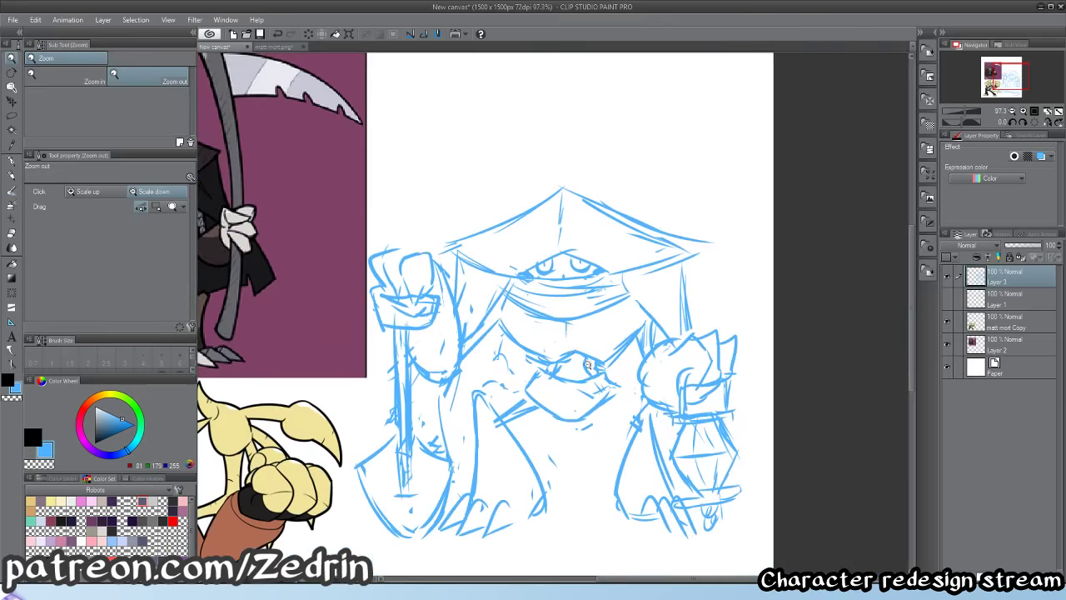
- Refine the waist buckle with short curved lines at both sides and tidy the strokes around it
left_click_drag(572, 343, 633, 343)
key("e")
left_click_drag(610, 358, 611, 364)
mouse_move(526, 367)
left_mouse_down()
mouse_move(508, 360)
mouse_move(563, 341)
mouse_move(528, 367)
mouse_move(535, 377)
mouse_move(499, 385)
mouse_move(503, 354)
left_mouse_up()
key("p")
key("e")
key("p")
key("e")
key("p")
- Draw a hanging cloak edge beside the shovel-side leg and a curved hem line behind the legs
key("ctrl+space")
left_click_drag(503, 354, 518, 367)
left_click(503, 388)
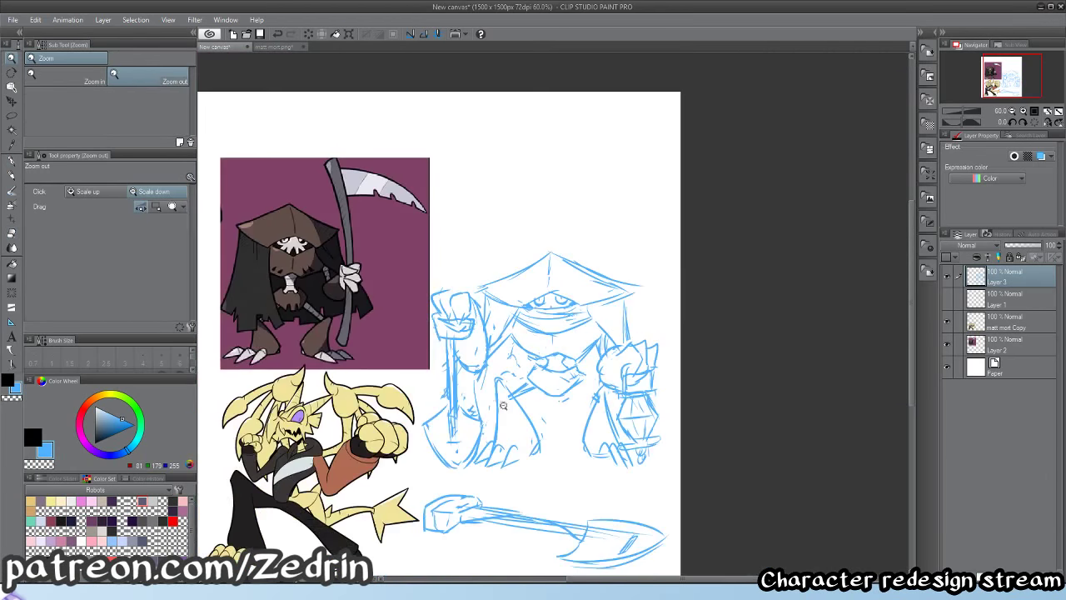
scroll(502, 405, "up", 1)
key("p")
mouse_move(482, 345)
left_mouse_down()
mouse_move(485, 422)
mouse_move(476, 431)
mouse_move(496, 397)
mouse_move(505, 413)
mouse_move(539, 403)
mouse_move(591, 422)
left_mouse_up()
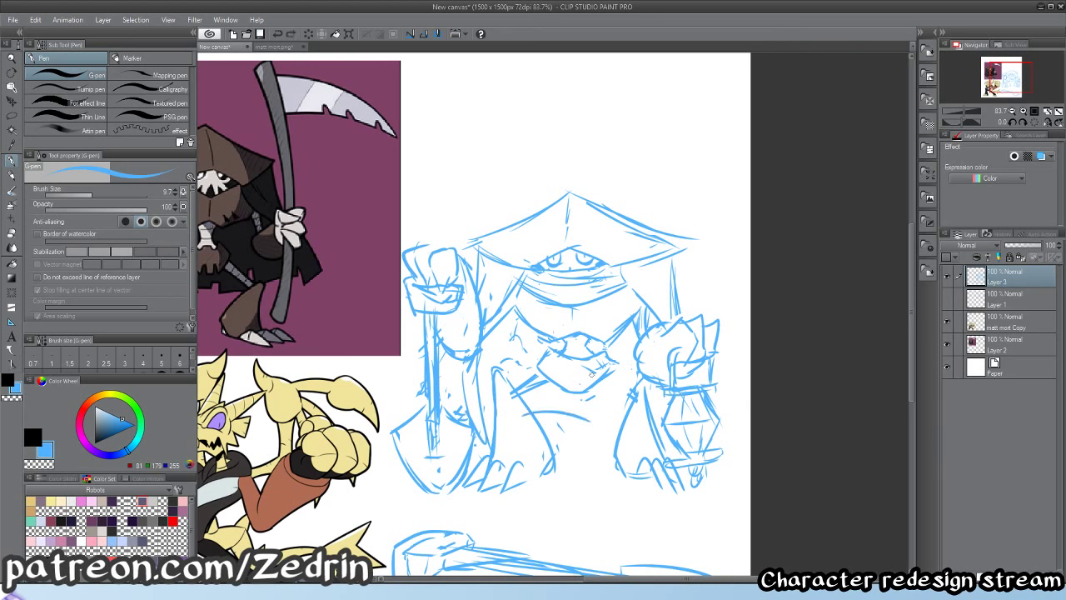
- Add tattered cloak flaps between the legs and a slanted cloak edge from the hood to the lantern hand
left_click_drag(592, 373, 633, 393)
scroll(560, 429, "up", 2)
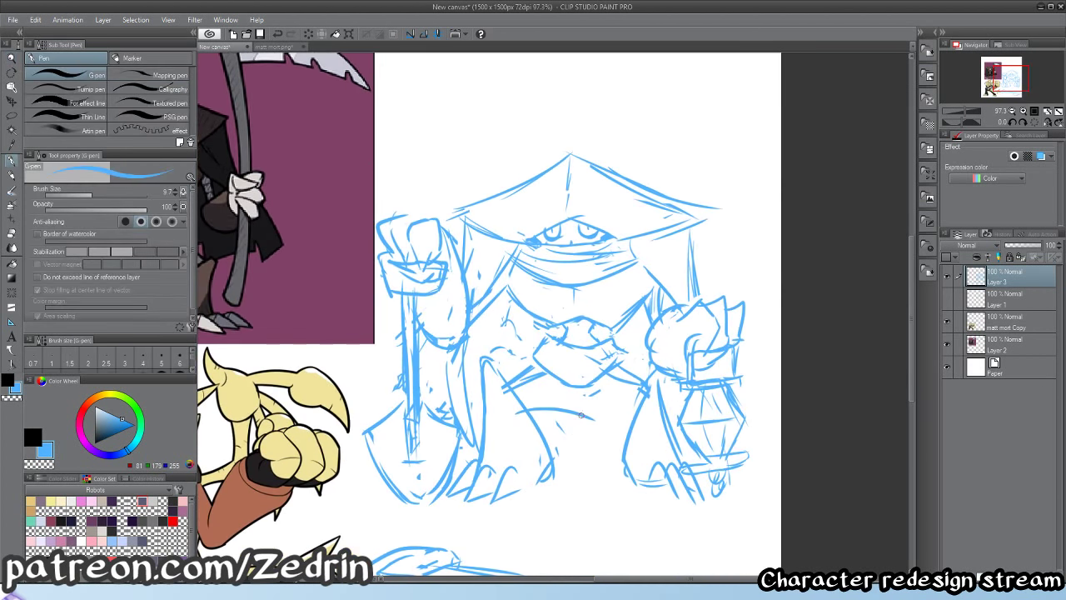
left_click_drag(584, 415, 591, 413)
left_click_drag(687, 221, 719, 300)
key("alt+space")
left_click_drag(638, 315, 523, 389)
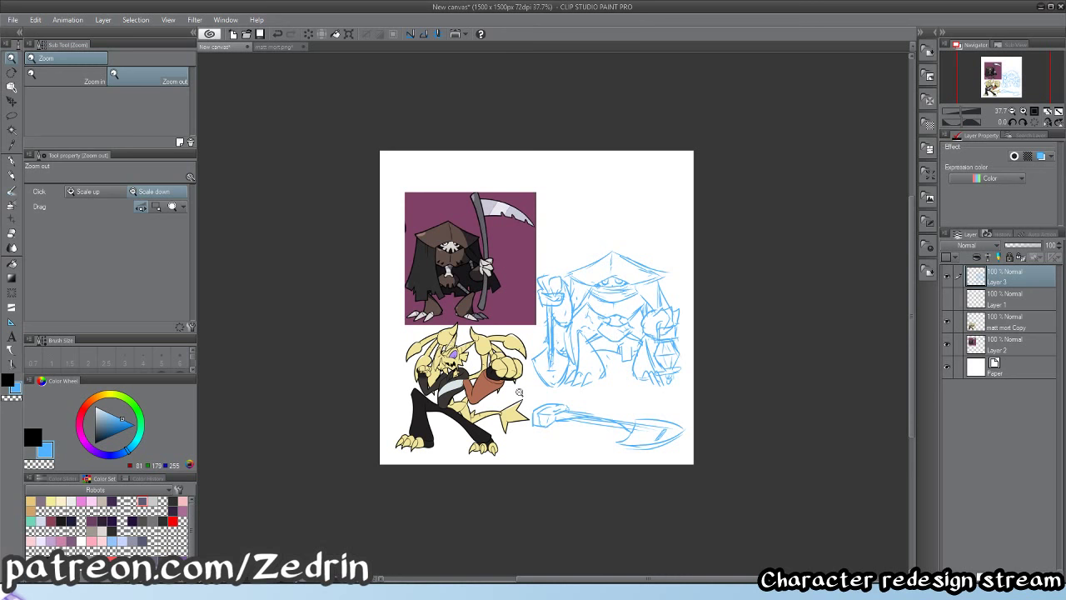
- Rework the lantern-side foot by redrawing the claws in front of the lantern base and defining their lower edges
scroll(620, 365, "up", 6)
key("e")
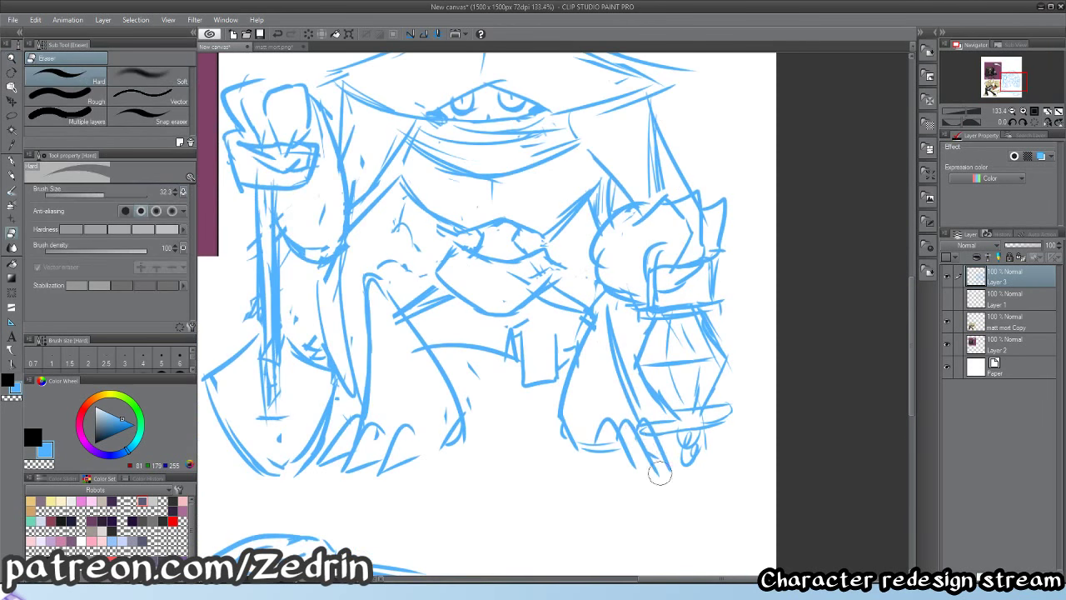
key("p")
mouse_move(635, 417)
left_mouse_down()
mouse_move(672, 443)
mouse_move(615, 427)
mouse_move(675, 472)
left_mouse_up()
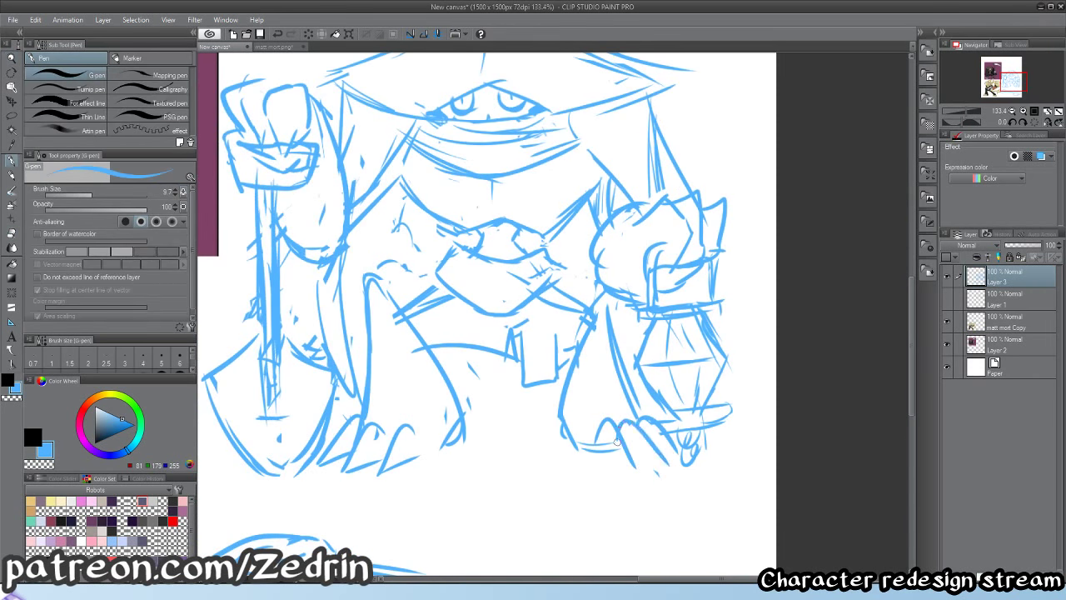
left_click_drag(592, 448, 661, 463)
key("alt+space")
mouse_move(646, 460)
left_mouse_down()
mouse_move(597, 459)
mouse_move(602, 470)
left_mouse_up()
scroll(637, 487, "up", 5)
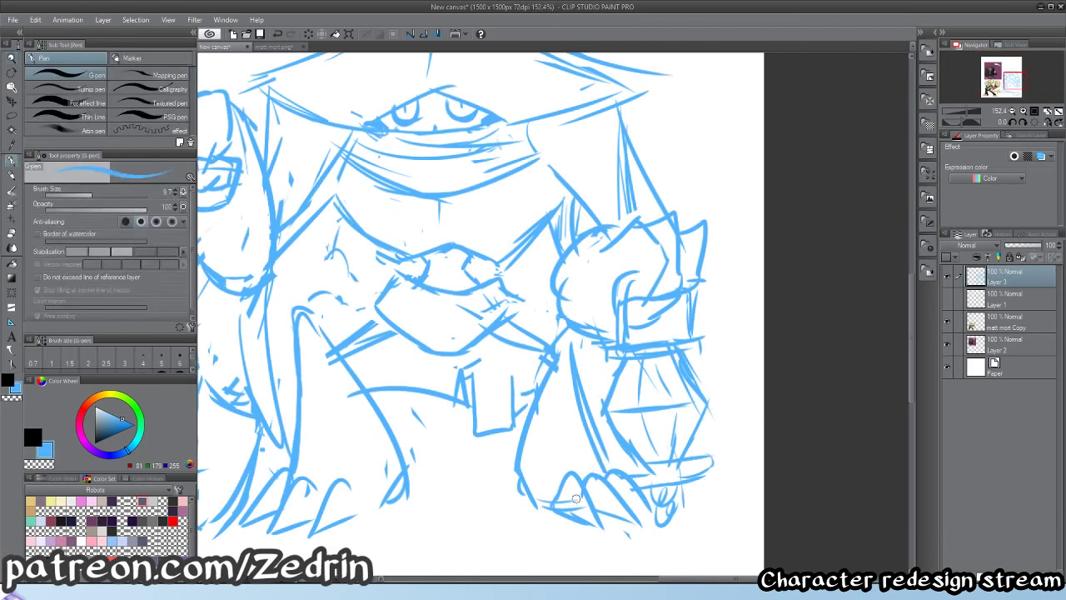
- Add curved claw-base lines to the toes of the shovel-side foot
scroll(624, 489, "down", 5)
scroll(533, 466, "up", 5)
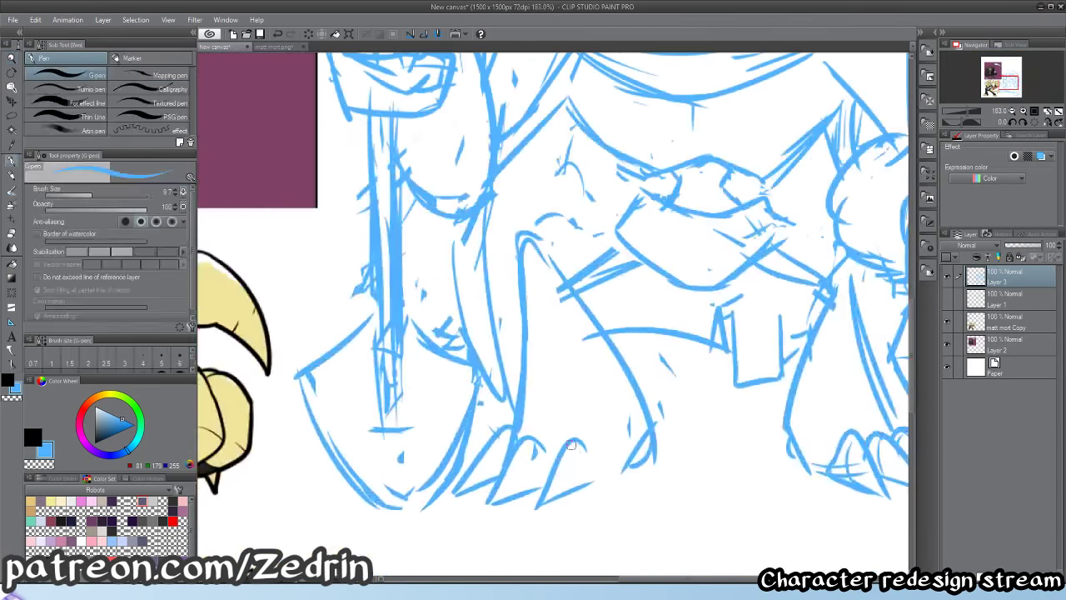
scroll(531, 466, "down", 5)
left_click_drag(531, 467, 542, 430)
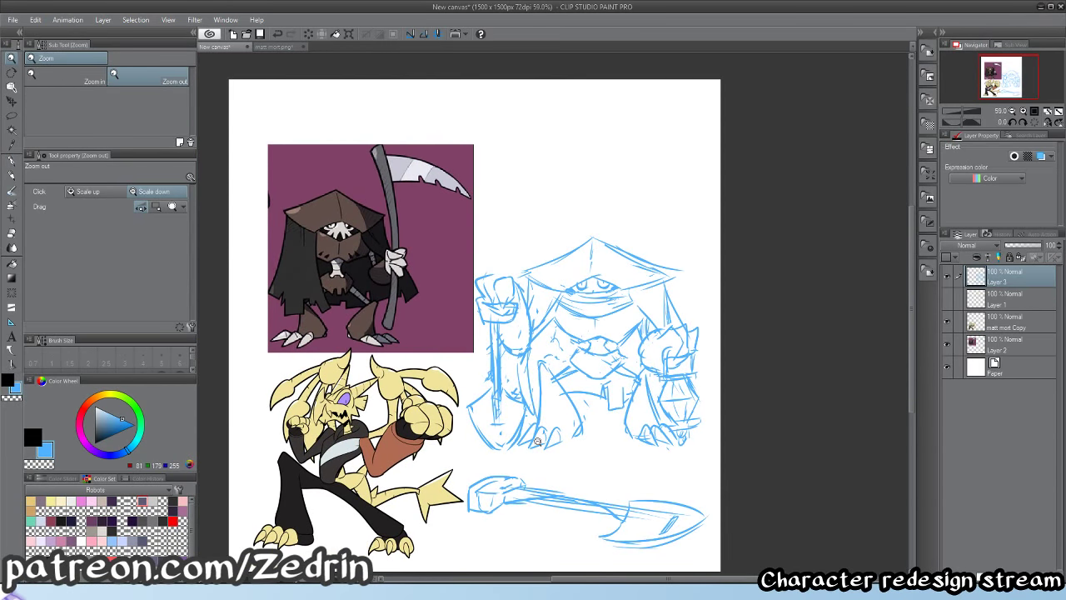
- Clean up the hood's sloping upper edges and redraw them from the peak to both corners
left_click_drag(591, 414, 581, 483)
left_click_drag(551, 327, 617, 320)
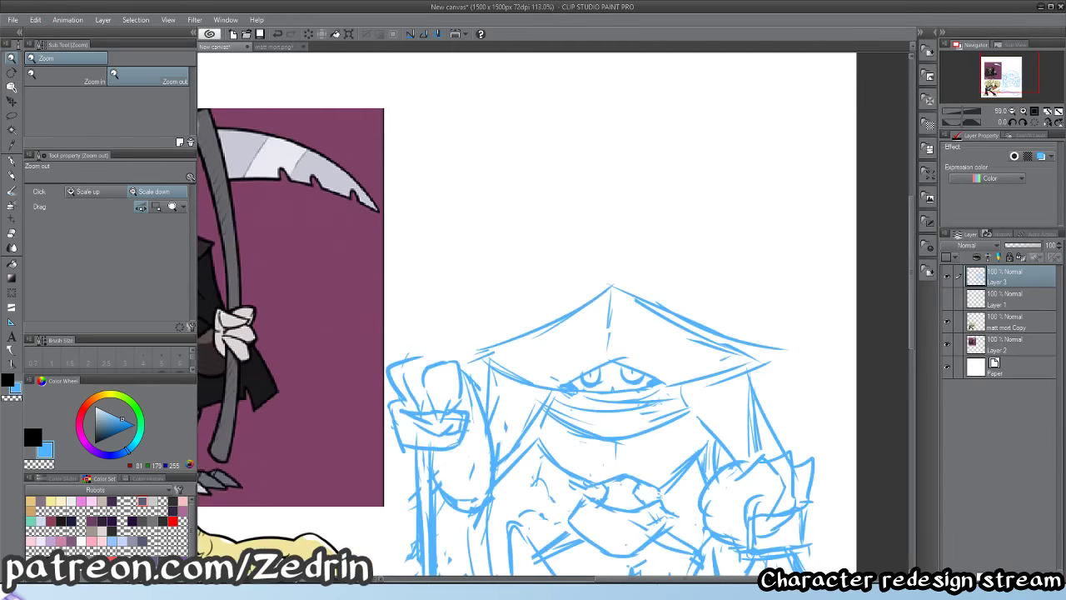
key("e")
left_click_drag(510, 338, 599, 298)
key("p")
mouse_move(510, 343)
left_mouse_down()
mouse_move(570, 317)
mouse_move(578, 323)
mouse_move(633, 289)
mouse_move(764, 344)
left_mouse_up()
key("e")
key("p")
left_click_drag(615, 300, 781, 359)
key("alt+space")
left_click_drag(695, 331, 596, 352)
mouse_move(596, 352)
left_mouse_down()
mouse_move(579, 330)
mouse_move(616, 375)
mouse_move(607, 370)
left_mouse_up()
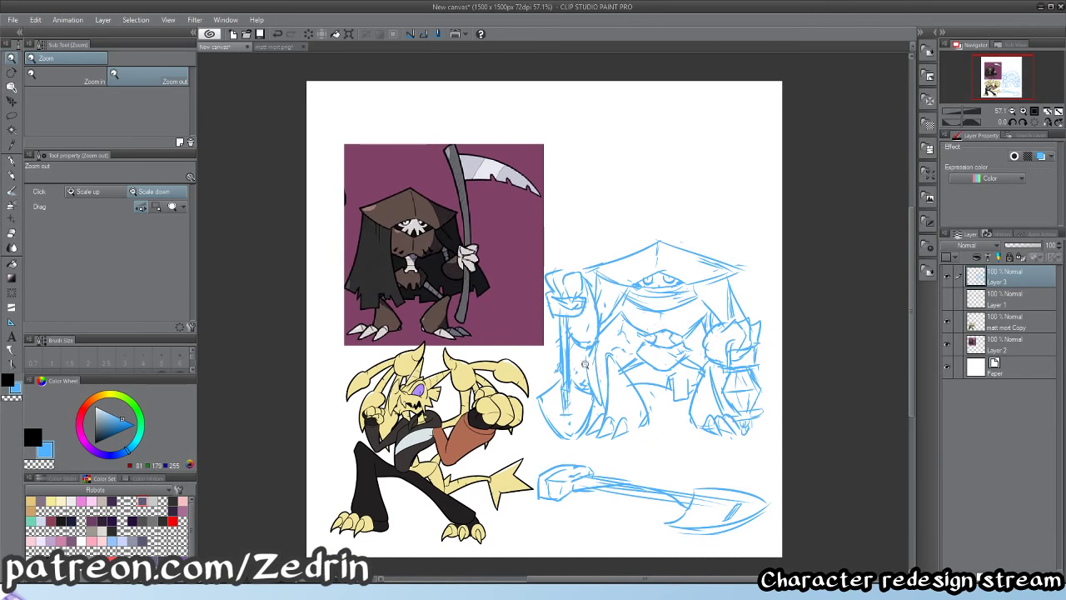
- Erase the old fist on the shovel handle and redraw it as a blockier shape with a horizontal grip line
key("e")
mouse_move(554, 293)
left_mouse_down()
mouse_move(654, 300)
mouse_move(599, 331)
mouse_move(610, 332)
mouse_move(580, 304)
left_mouse_up()
key("p")
key("e")
mouse_move(557, 267)
left_mouse_down()
mouse_move(578, 303)
mouse_move(620, 251)
mouse_move(559, 238)
mouse_move(532, 255)
mouse_move(536, 317)
mouse_move(558, 291)
mouse_move(554, 325)
left_mouse_up()
key("p")
mouse_move(555, 323)
left_mouse_down()
mouse_move(598, 318)
mouse_move(582, 316)
left_mouse_up()
left_click_drag(583, 310, 607, 327)
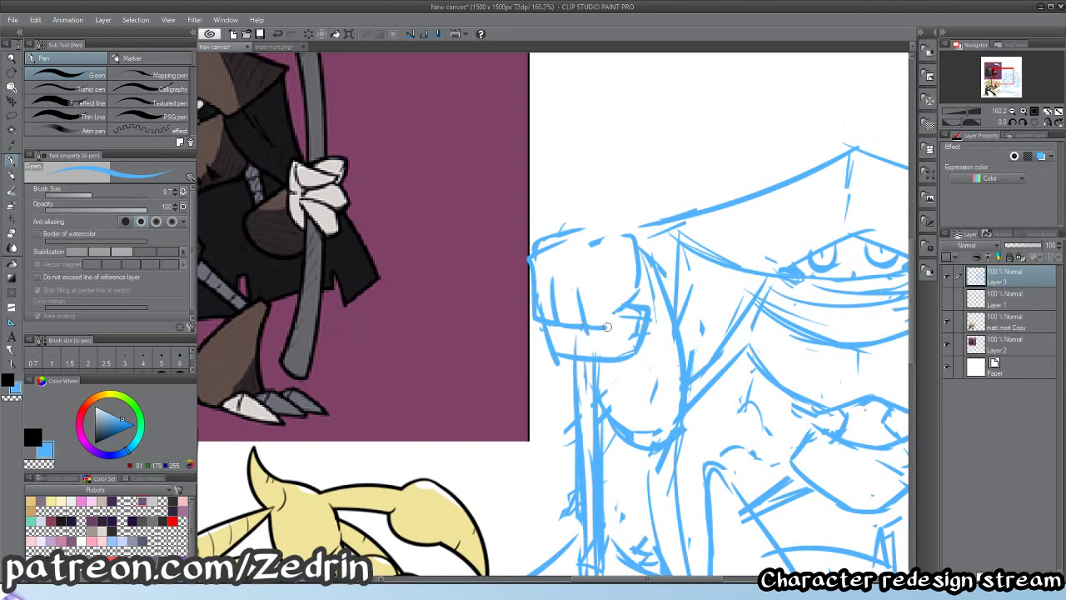
- Draw rounded fingers and a thumb on the fist gripping the shovel handle
mouse_move(583, 260)
left_mouse_down()
mouse_move(576, 291)
mouse_move(610, 322)
mouse_move(546, 293)
mouse_move(544, 246)
mouse_move(591, 226)
left_mouse_up()
key("e")
key("p")
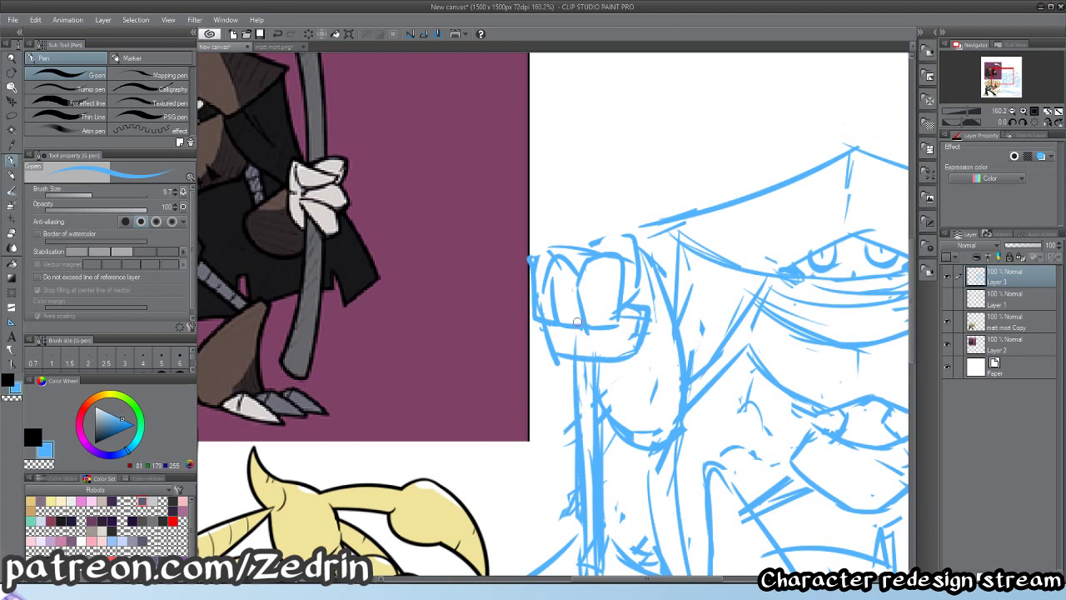
left_click_drag(587, 333, 623, 327)
mouse_move(621, 333)
left_mouse_down()
mouse_move(622, 320)
mouse_move(561, 337)
left_mouse_up()
mouse_move(637, 282)
left_mouse_down()
mouse_move(656, 330)
mouse_move(644, 347)
mouse_move(578, 313)
mouse_move(621, 333)
left_mouse_up()
key("alt+space")
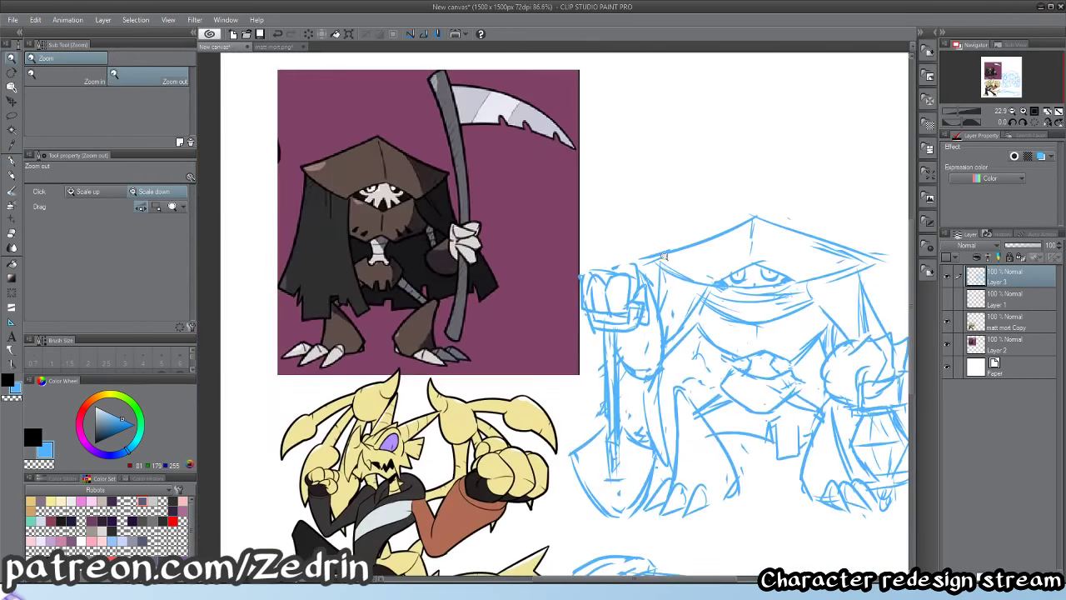
- Rework the lantern hand with clearer knuckles and pointed fingers wrapped around the lantern's handle
left_click_drag(750, 349, 581, 362)
mouse_move(714, 386)
left_mouse_down()
mouse_move(734, 383)
mouse_move(708, 350)
mouse_move(758, 347)
mouse_move(669, 336)
mouse_move(686, 341)
left_mouse_up()
key("alt+space")
key("alt+space")
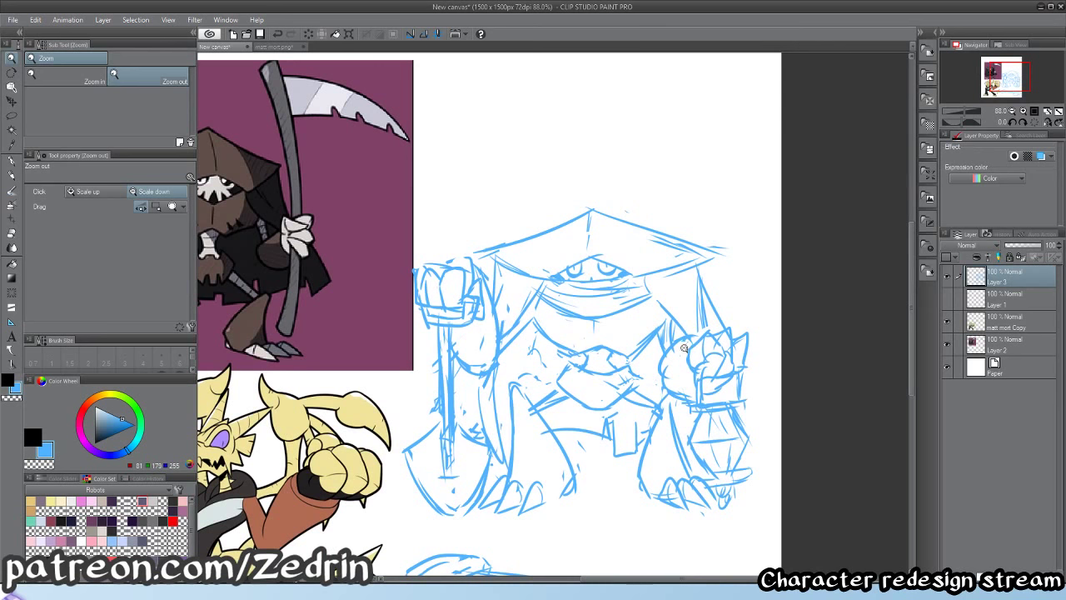
left_click_drag(502, 403, 607, 317)
left_click_drag(539, 358, 564, 360)
key("e")
mouse_move(516, 399)
left_mouse_down()
mouse_move(613, 393)
mouse_move(593, 467)
left_mouse_up()
key("p")
mouse_move(545, 315)
left_mouse_down()
mouse_move(467, 369)
mouse_move(516, 465)
mouse_move(630, 381)
mouse_move(628, 353)
left_mouse_up()
key("ctrl+0")
- Erase the held shovel's old blade outline and redraw its shoulder and outer side with a steeper curve
left_click_drag(592, 390, 630, 391)
key("e")
mouse_move(524, 337)
left_mouse_down()
mouse_move(575, 405)
mouse_move(614, 406)
mouse_move(578, 425)
left_mouse_up()
key("p")
key("e")
left_click_drag(561, 294, 530, 310)
key("p")
mouse_move(586, 267)
left_mouse_down()
mouse_move(518, 303)
mouse_move(576, 421)
left_mouse_up()
key("e")
key("p")
left_click_drag(527, 300, 578, 441)
- Clear the stray strokes near the shovel blade's leg-side edge and complete the blade with a blunter, rounded tip
key("e")
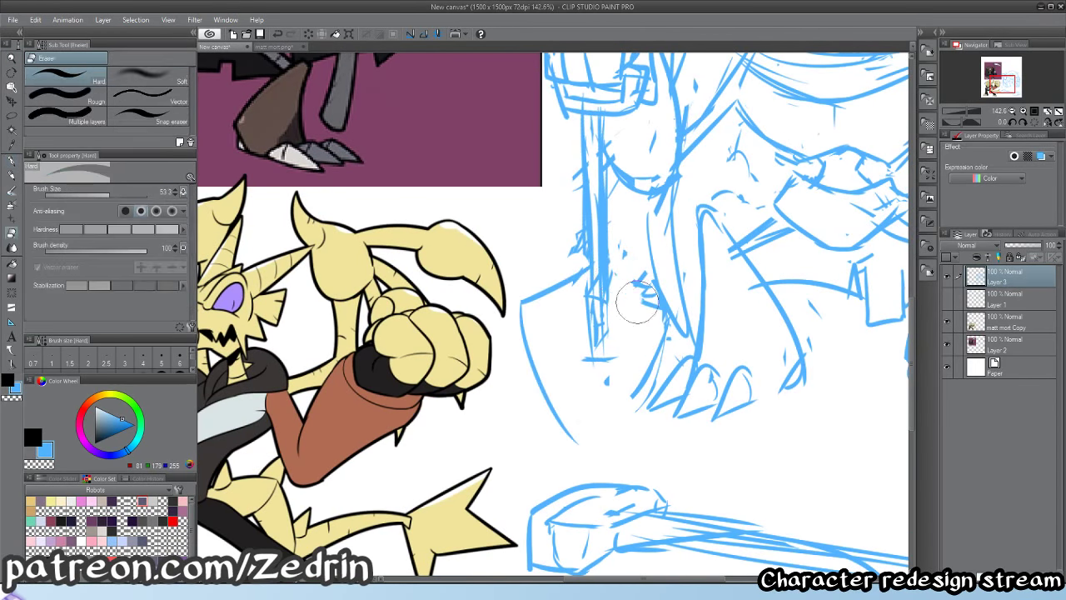
key("p")
mouse_move(665, 309)
left_mouse_down()
mouse_move(609, 437)
mouse_move(643, 398)
mouse_move(593, 444)
mouse_move(617, 428)
mouse_move(540, 379)
left_mouse_up()
key("e")
key("p")
- Lasso the lantern-side leg and distort its lower corner outward to widen the shin and clawed foot
key("alt+space")
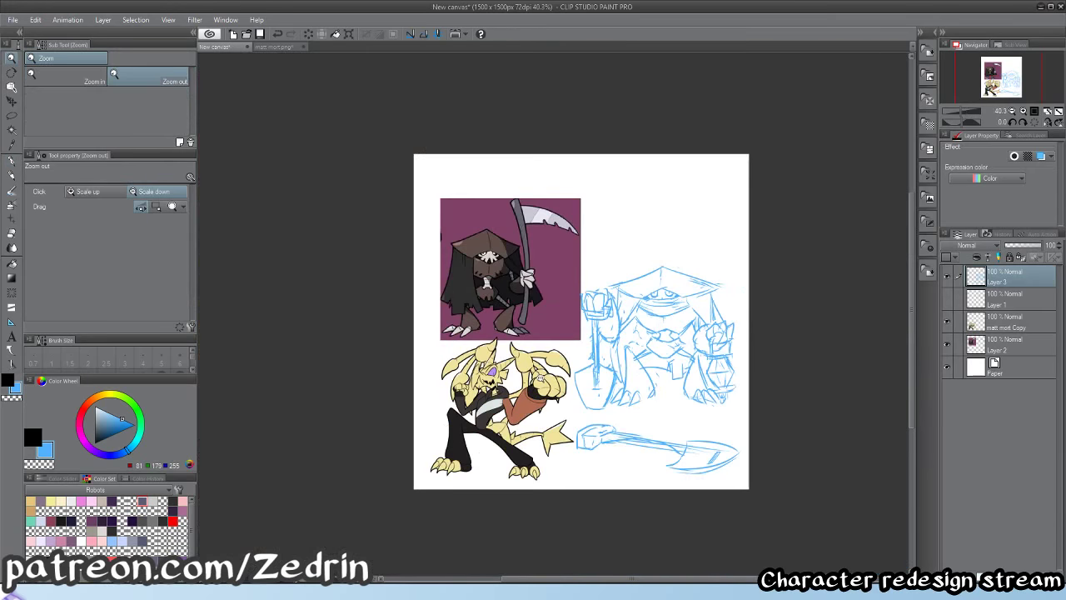
left_click_drag(619, 451, 563, 450)
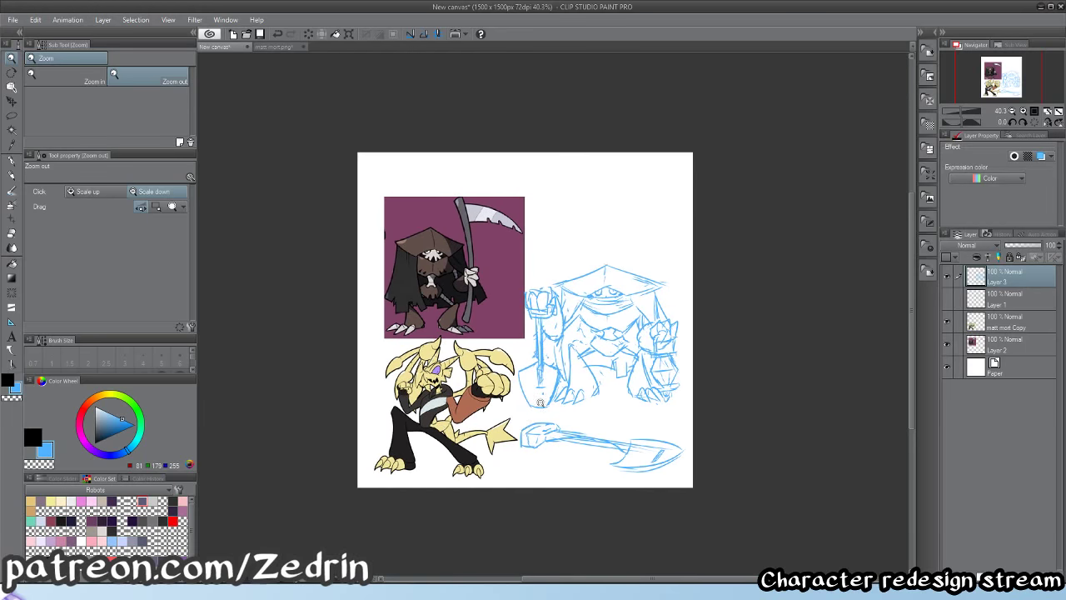
left_click_drag(588, 398, 605, 405)
left_click_drag(624, 363, 607, 406)
scroll(606, 405, "up", 4)
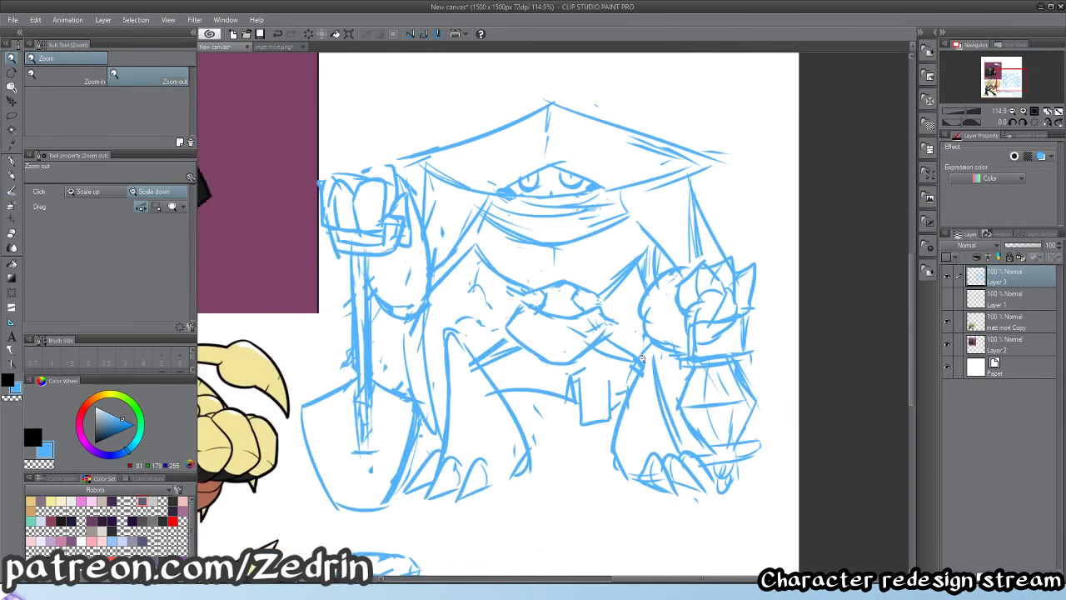
key("m")
mouse_move(649, 346)
left_mouse_down()
mouse_move(624, 508)
mouse_move(695, 500)
mouse_move(664, 387)
left_mouse_up()
key("ctrl+t")
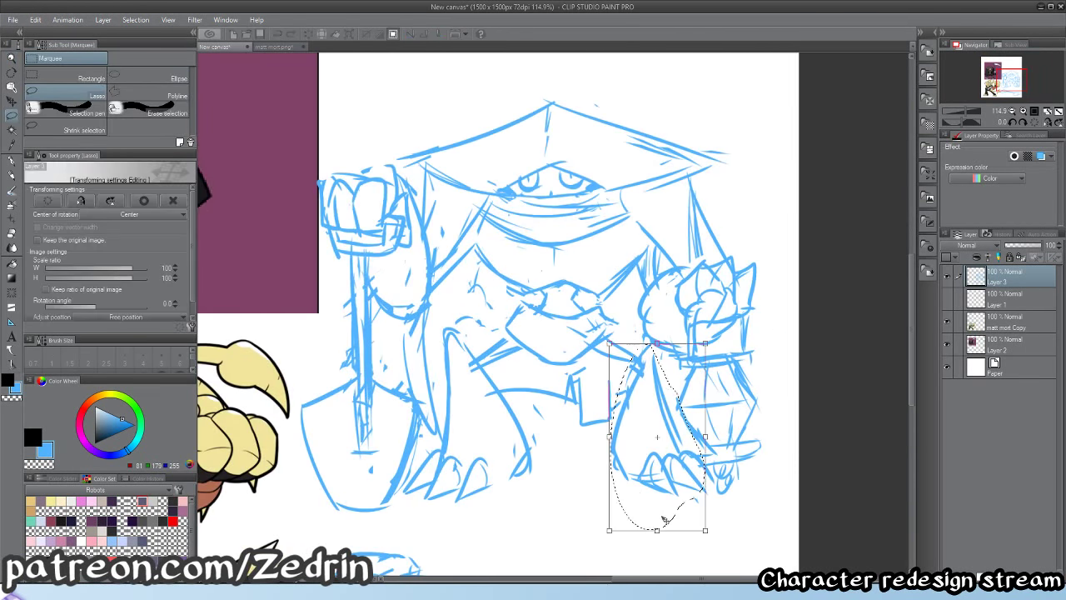
mouse_move(611, 529)
left_mouse_down()
mouse_move(615, 550)
mouse_move(588, 546)
left_mouse_up()
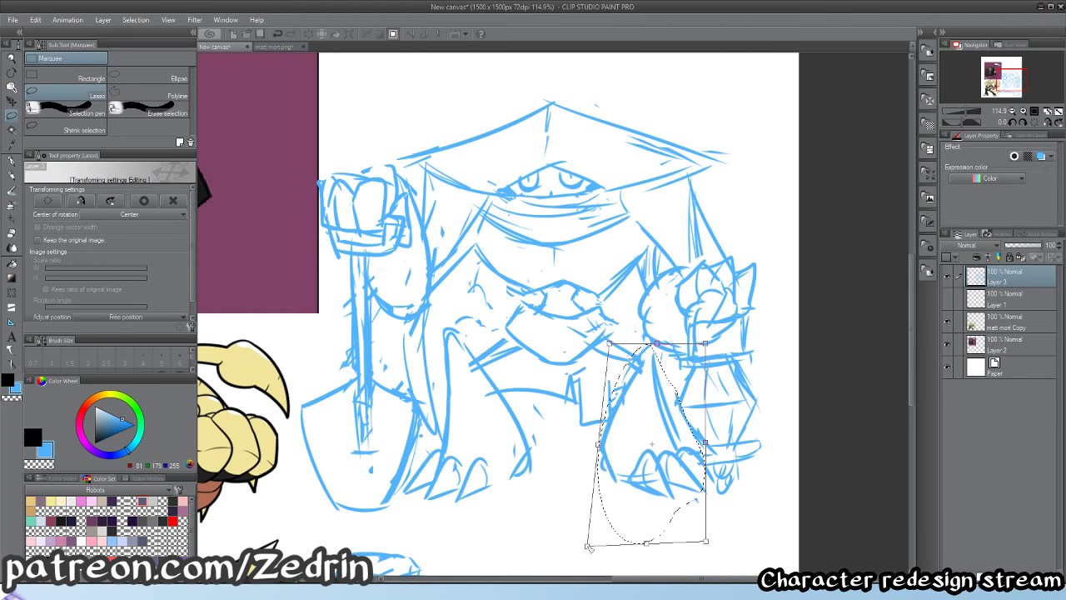
key("Return")
key("ctrl+d")
left_click_drag(594, 466, 538, 454)
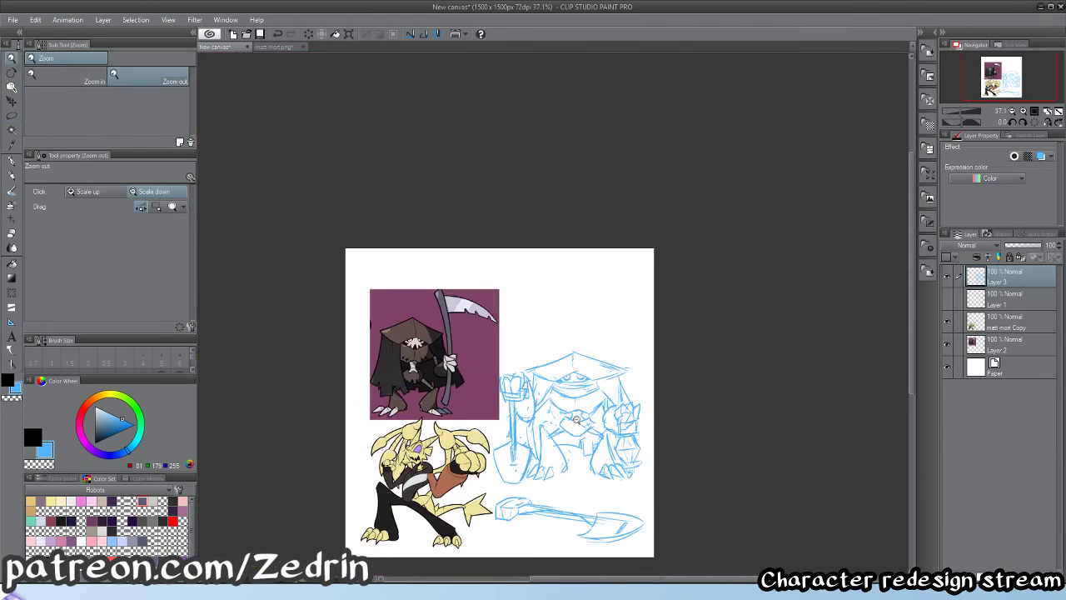
mouse_move(577, 420)
left_mouse_down()
mouse_move(595, 419)
mouse_move(579, 385)
mouse_move(656, 443)
left_mouse_up()
key("p")
left_click_drag(685, 490, 779, 495)
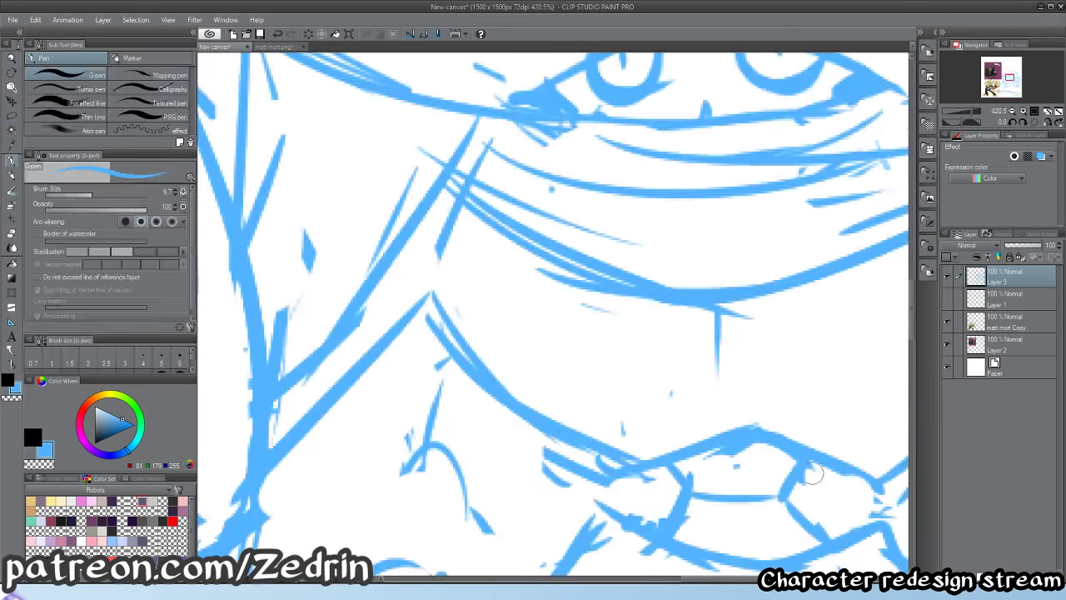
mouse_move(708, 466)
left_mouse_down()
mouse_move(639, 457)
mouse_move(550, 465)
left_mouse_up()
left_click_drag(553, 464, 628, 471)
left_click_drag(565, 432, 493, 428)
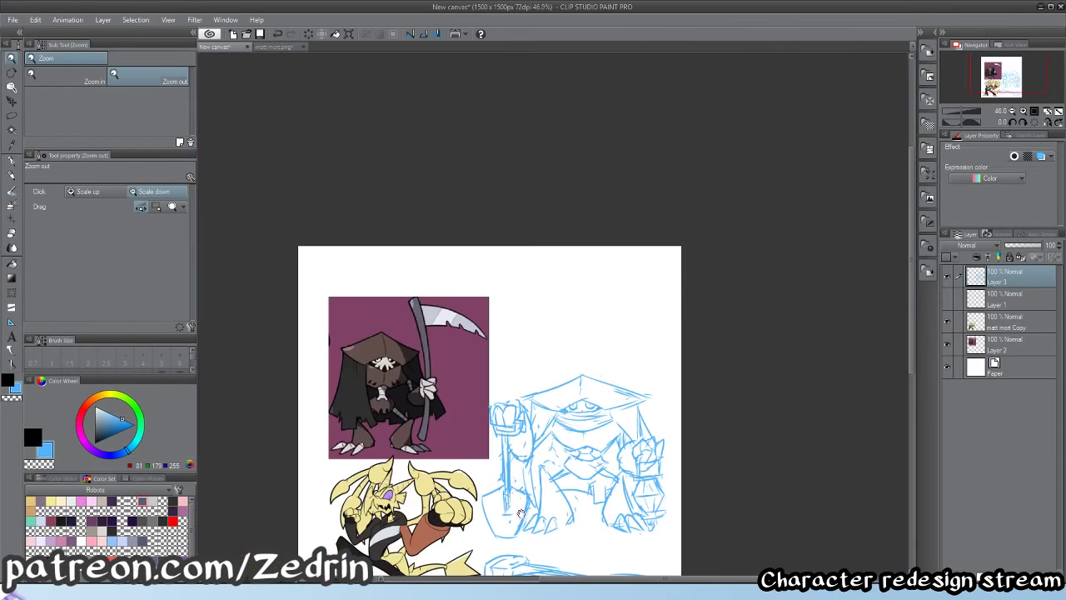
left_click_drag(561, 409, 651, 370)
key("p")
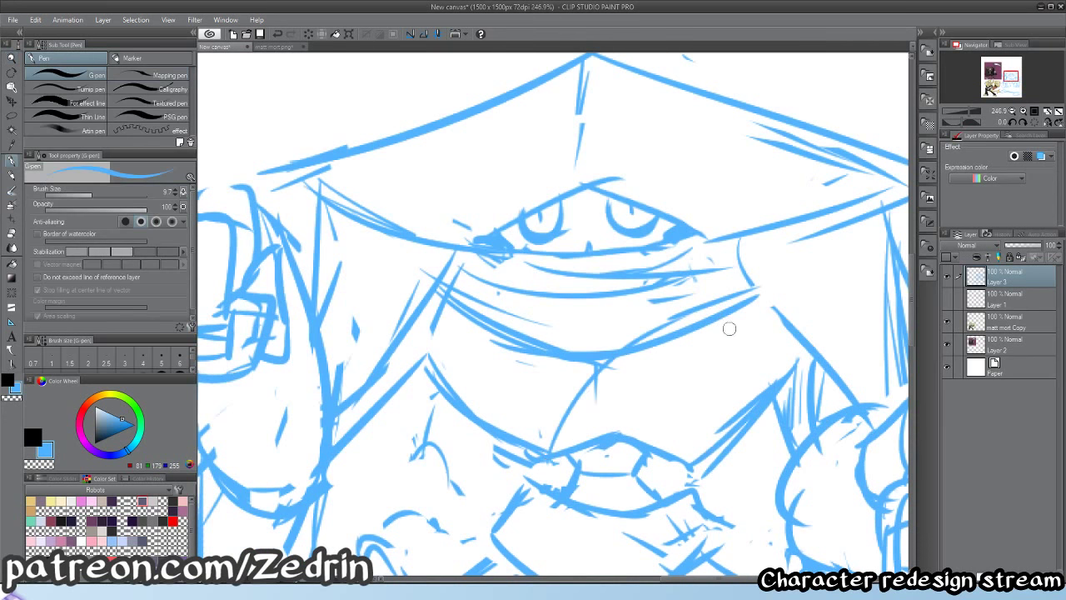
key("ctrl+z")
mouse_move(700, 455)
left_mouse_down()
mouse_move(775, 310)
mouse_move(598, 434)
mouse_move(556, 483)
left_mouse_up()
key("ctrl+z")
key("ctrl+z")
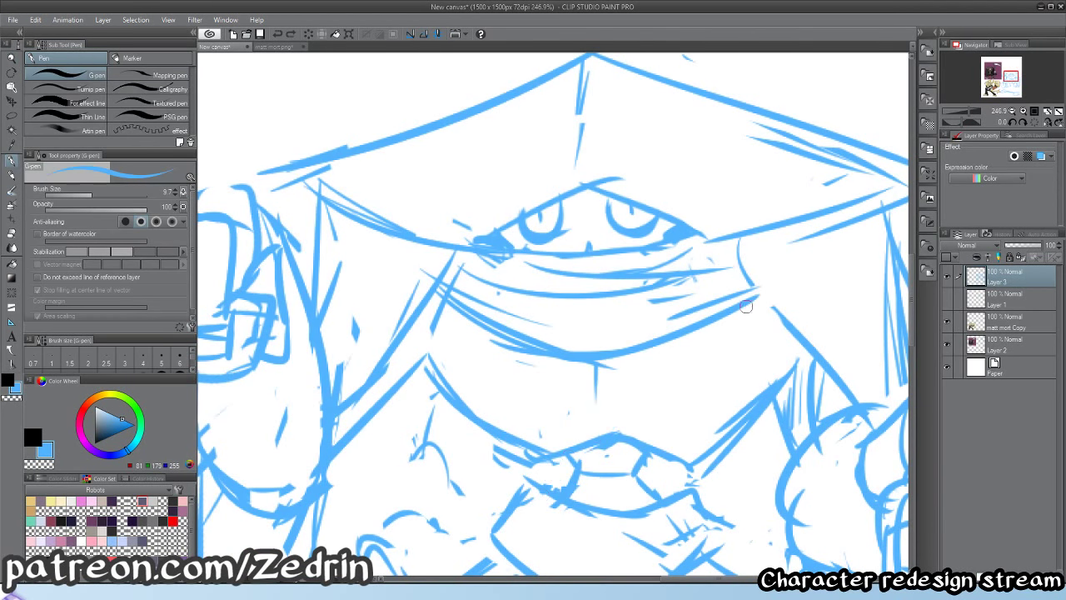
- Try a curved fold line from the lantern-side end of the neck wrap down across the chest to the waist knot
left_click_drag(750, 301, 546, 451)
mouse_move(745, 319)
left_mouse_down()
mouse_move(706, 454)
mouse_move(752, 356)
mouse_move(688, 459)
left_mouse_up()
key("ctrl+z")
left_click_drag(695, 436, 620, 450)
mouse_move(636, 470)
left_mouse_down()
mouse_move(566, 415)
mouse_move(602, 412)
mouse_move(585, 417)
mouse_move(587, 388)
mouse_move(595, 405)
left_mouse_up()
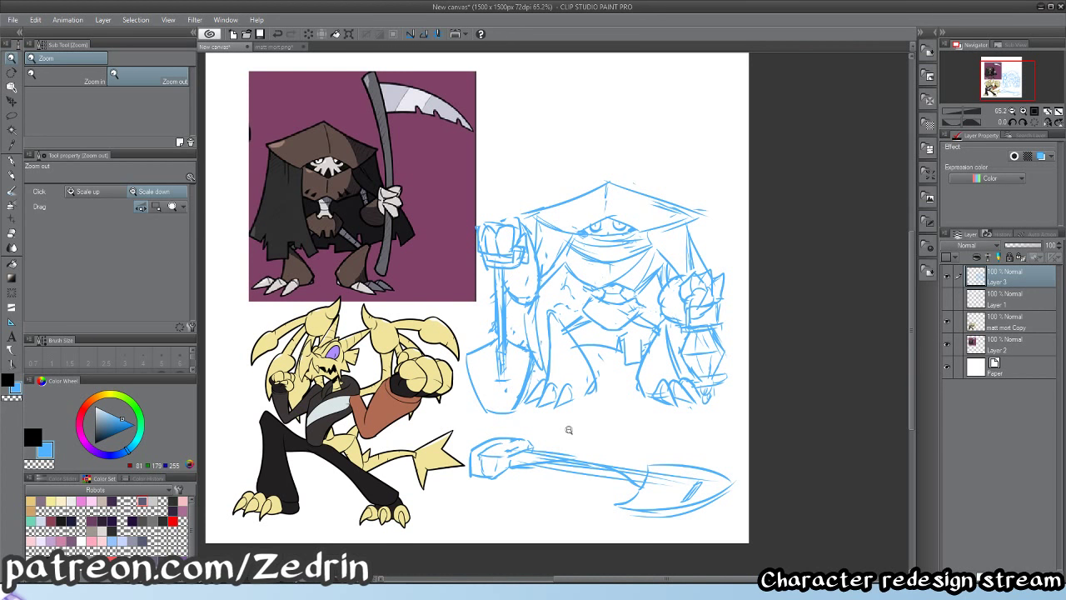
left_click_drag(597, 353, 609, 431)
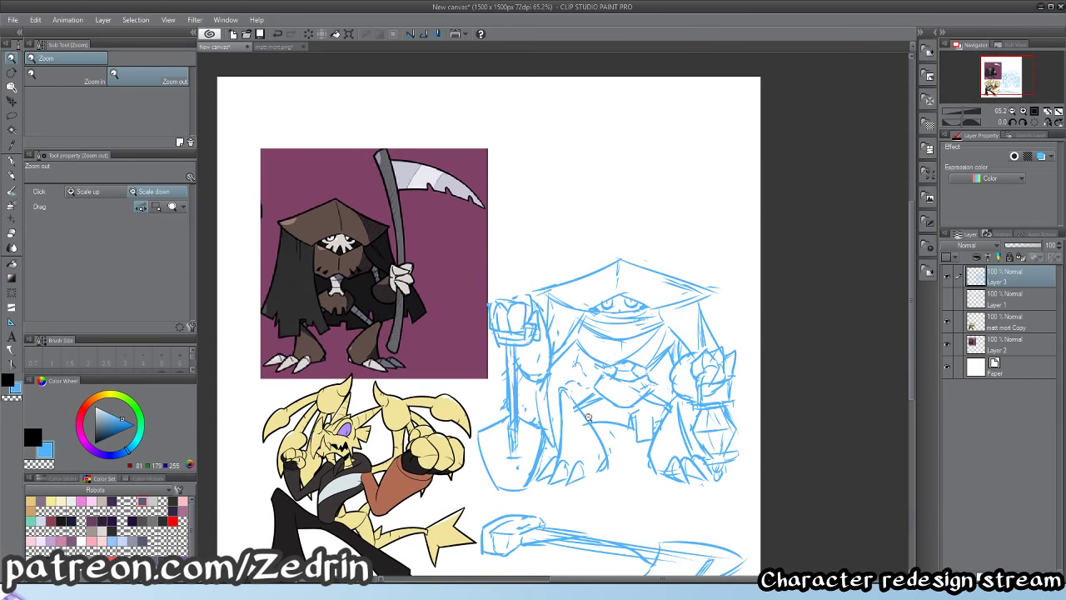
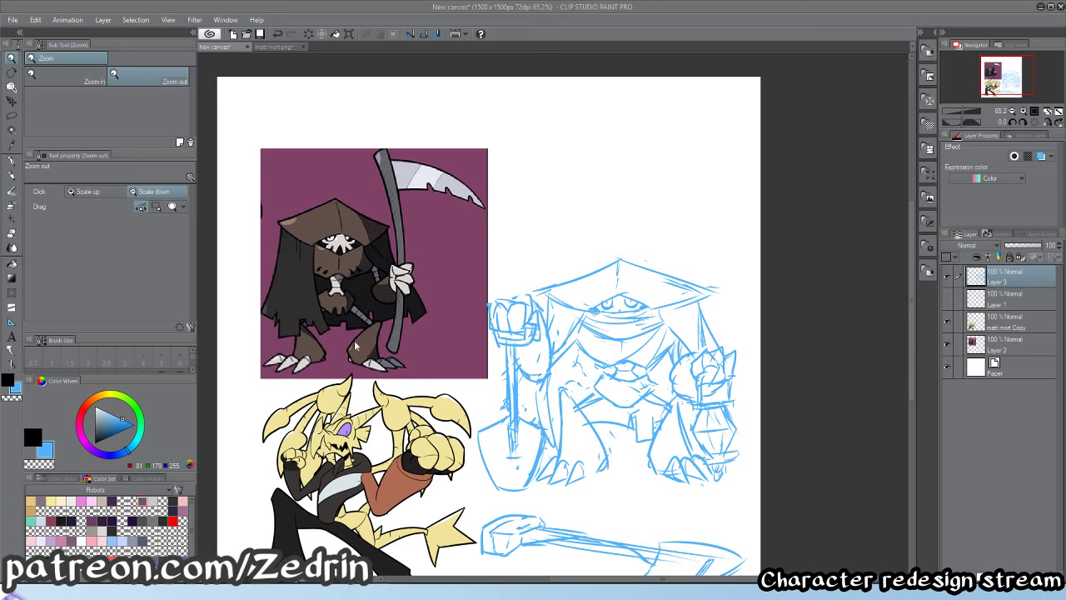
- Erase the overlapping strokes on the hood's lantern-side slope and redraw it as one clean line from peak to corner
scroll(355, 346, "down", 5)
scroll(571, 369, "up", 5)
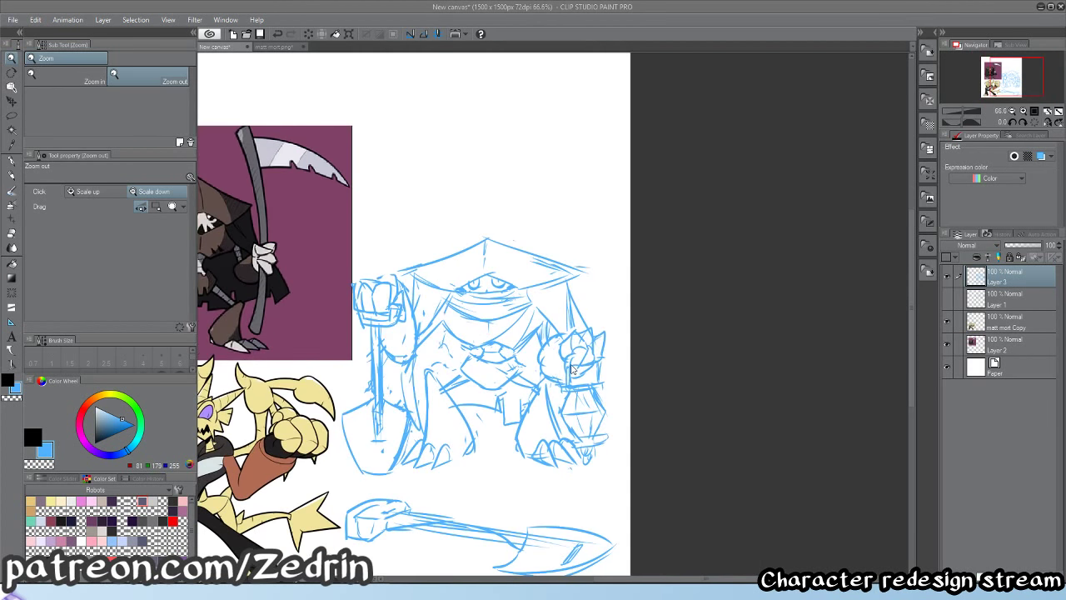
scroll(539, 235, "up", 5)
key("e")
key("p")
mouse_move(416, 232)
left_mouse_down()
mouse_move(653, 297)
mouse_move(686, 319)
mouse_move(482, 259)
mouse_move(666, 316)
mouse_move(662, 328)
left_mouse_up()
key("ctrl+z")
key("ctrl+z")
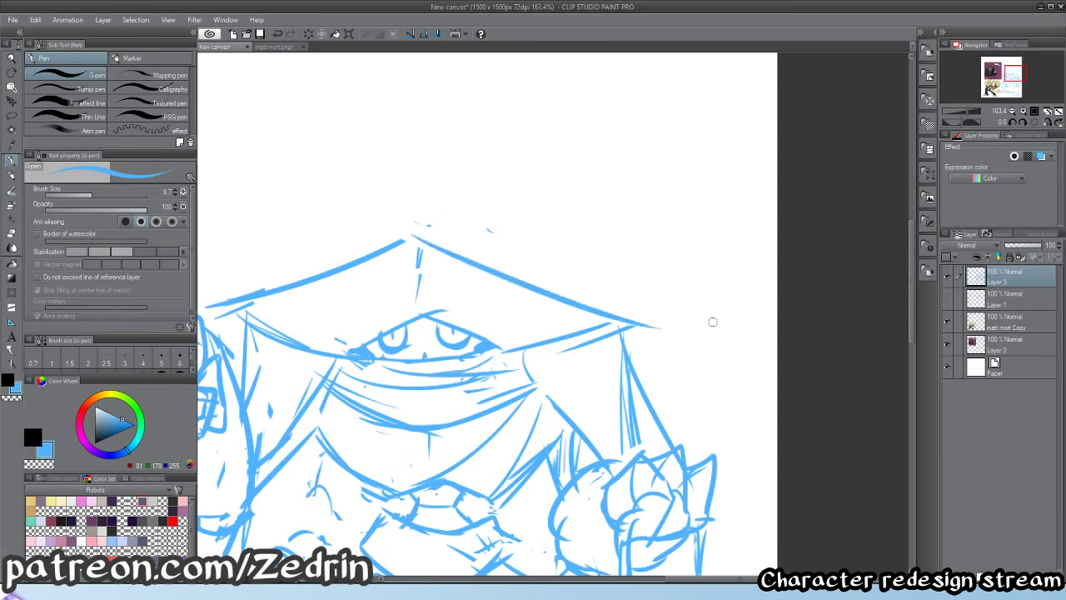
key("alt+space")
mouse_move(594, 308)
left_mouse_down()
mouse_move(534, 324)
mouse_move(581, 255)
left_mouse_up()
mouse_move(581, 287)
left_mouse_down()
mouse_move(567, 306)
mouse_move(616, 325)
mouse_move(517, 322)
mouse_move(575, 318)
left_mouse_up()
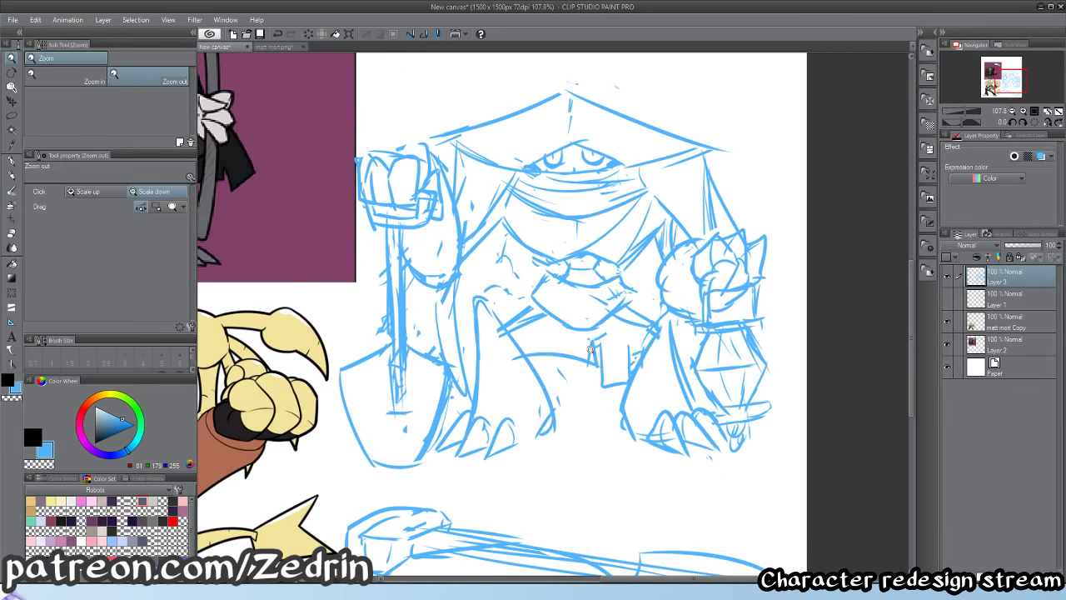
- Remove the curved fold line from the chest
key("p")
key("slash")
mouse_move(599, 363)
left_mouse_down()
mouse_move(602, 385)
mouse_move(581, 348)
mouse_move(579, 368)
left_mouse_up()
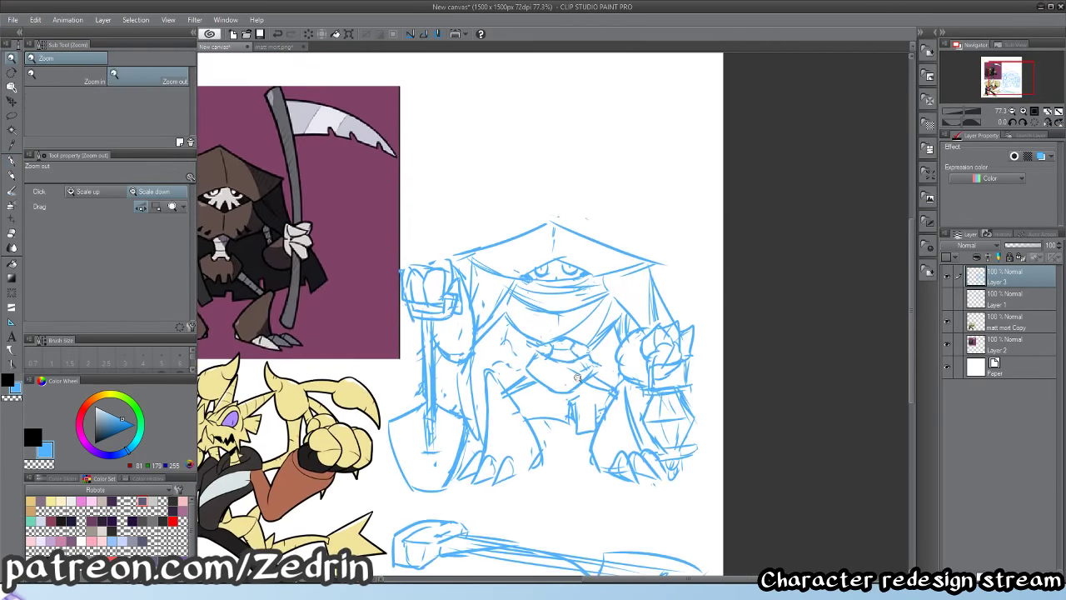
left_click(572, 351)
key("p")
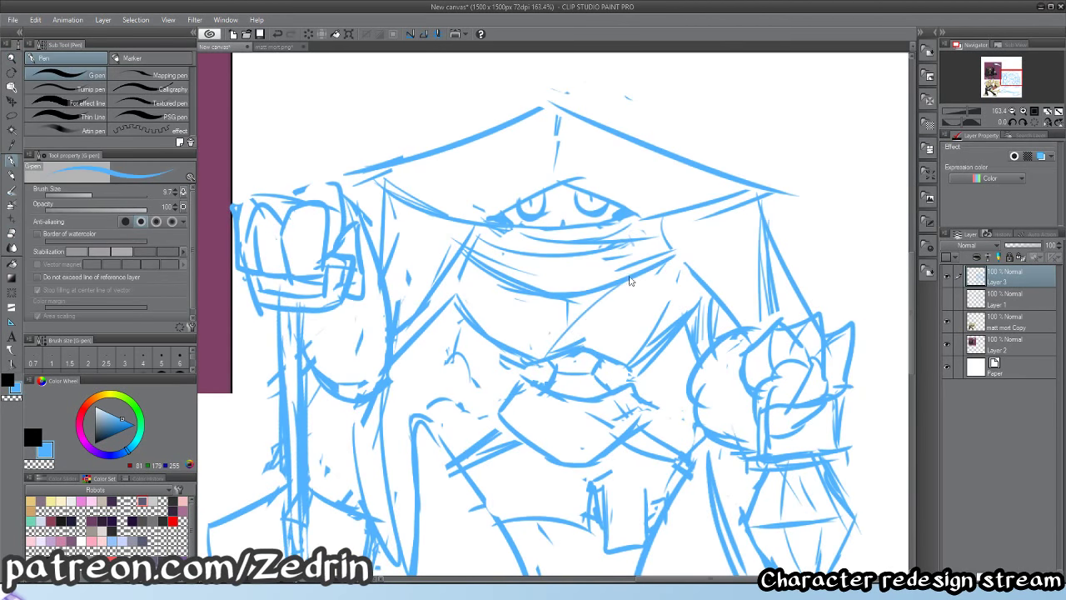
key("ctrl+z")
left_click_drag(613, 302, 584, 310)
scroll(598, 320, "up", 2)
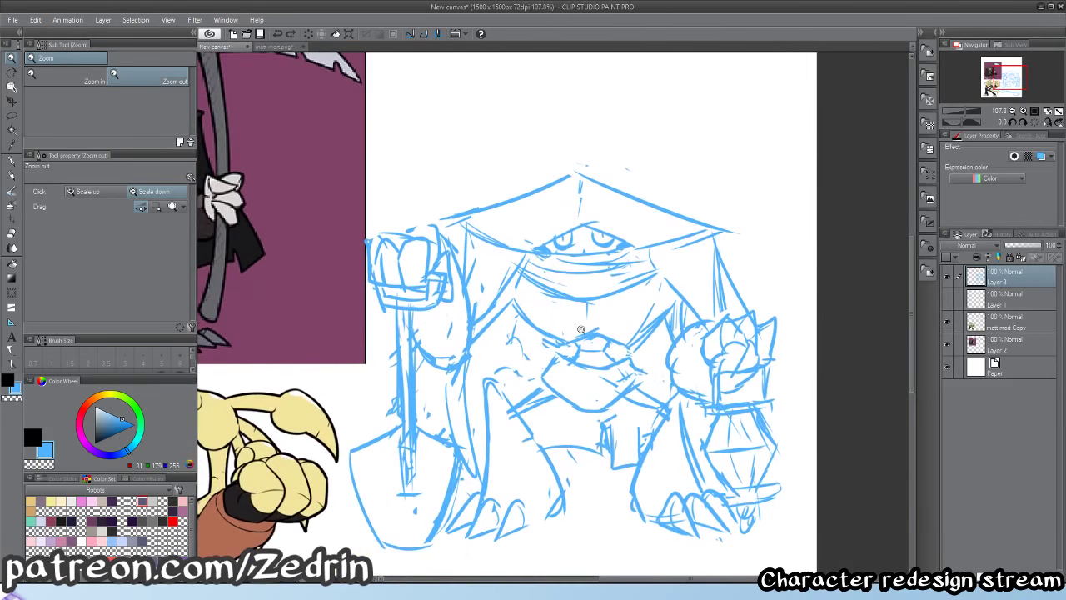
- Draw short slanted tear marks on both sides of the chest, just above its lower edge
left_click_drag(521, 310, 568, 331)
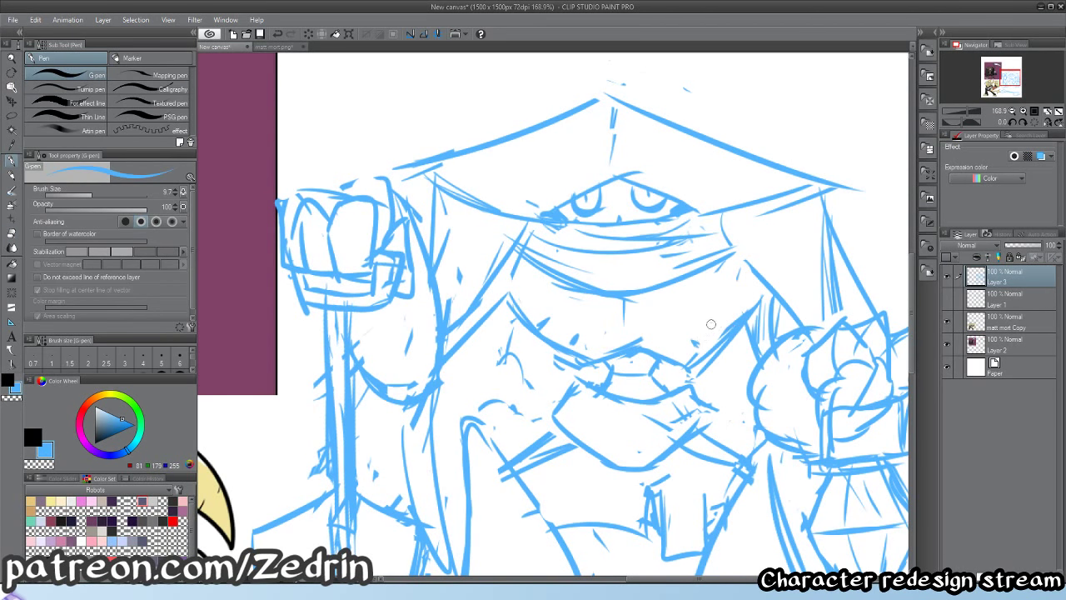
key("alt+space")
left_click_drag(715, 325, 639, 321)
scroll(630, 285, "up", 4)
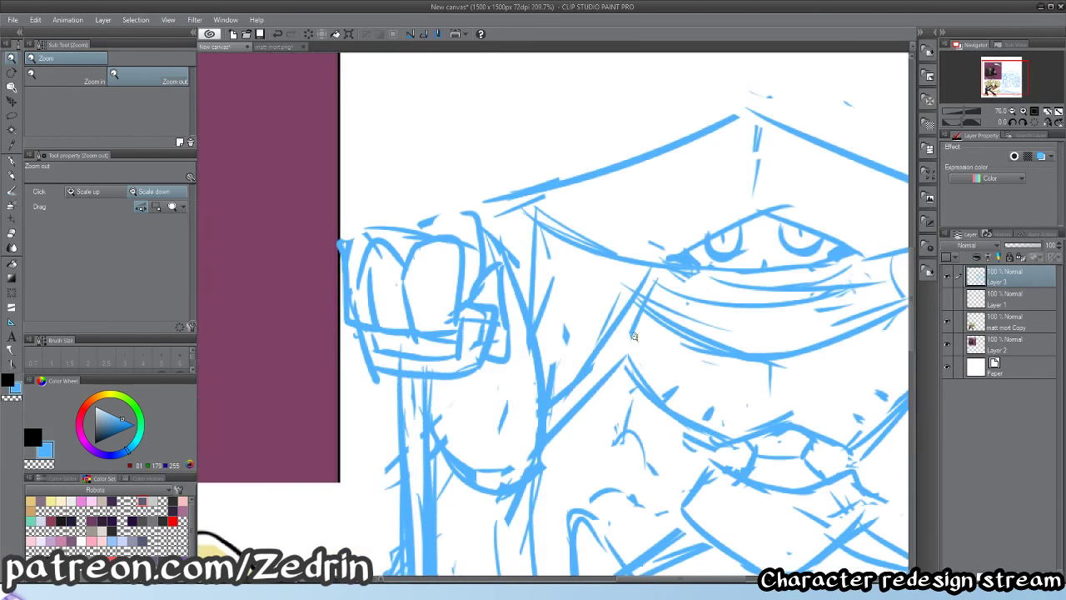
key("p")
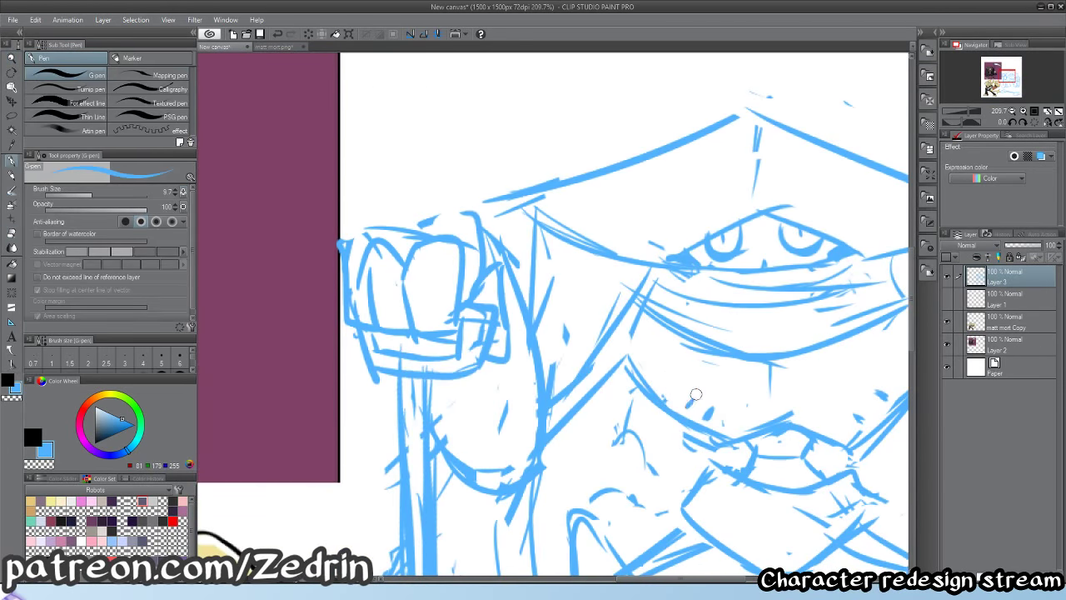
left_click_drag(747, 354, 601, 372)
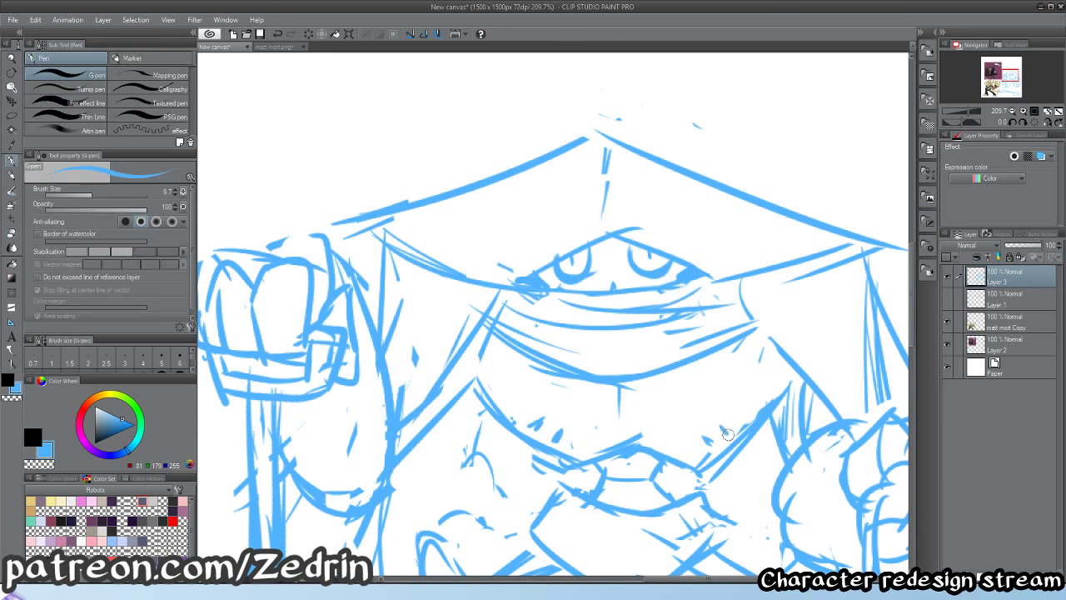
key("/")
scroll(727, 431, "down", 5)
scroll(689, 406, "up", 5)
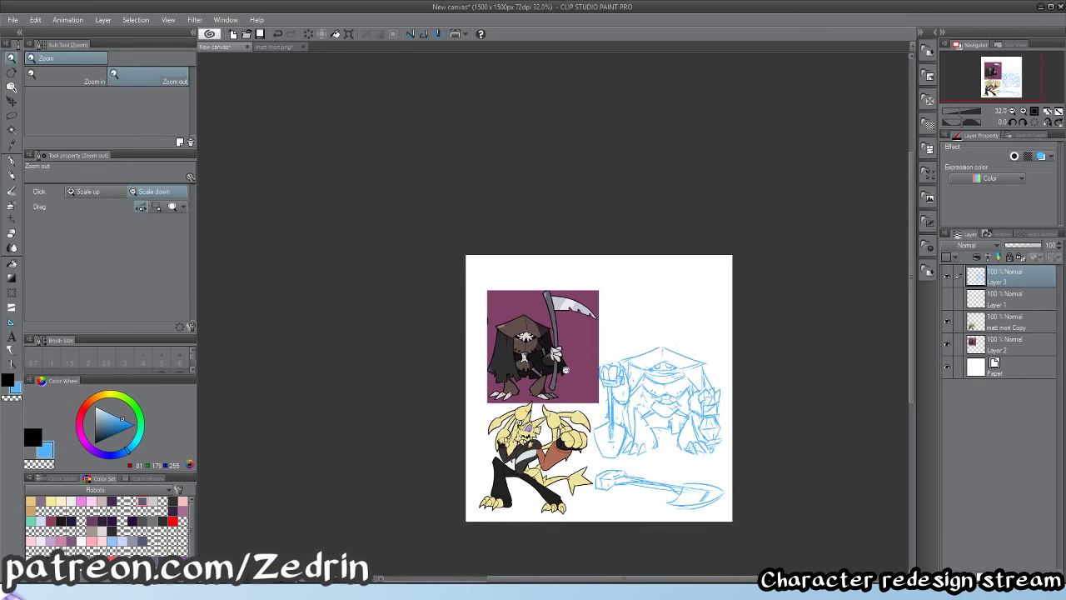
- Lengthen the chest's tear marks into pointed slits like those on the reference reaper
key("p")
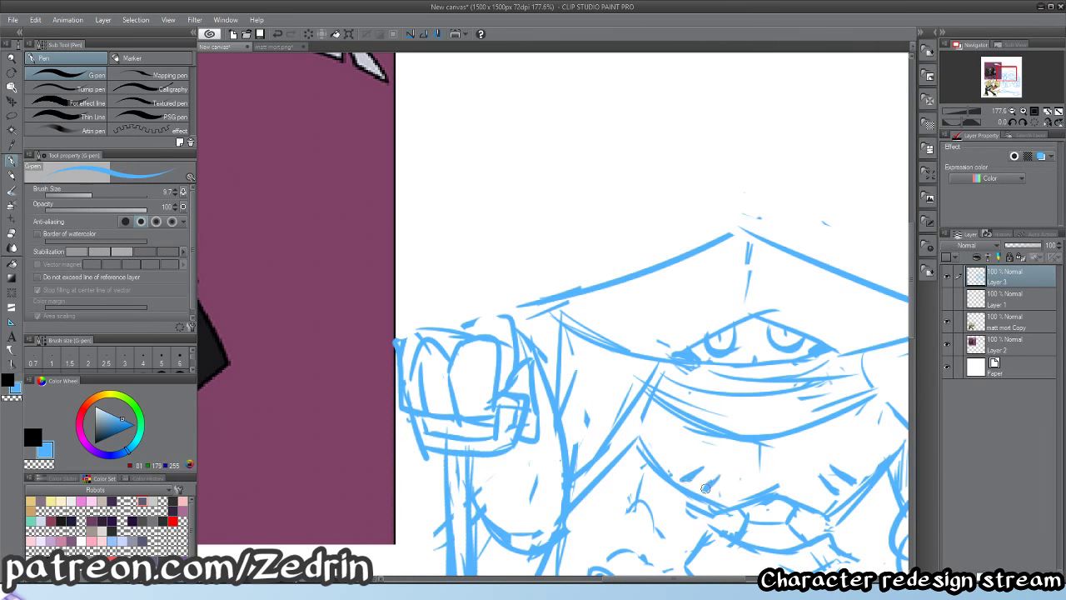
key("/")
scroll(713, 488, "down", 5)
scroll(631, 392, "up", 3)
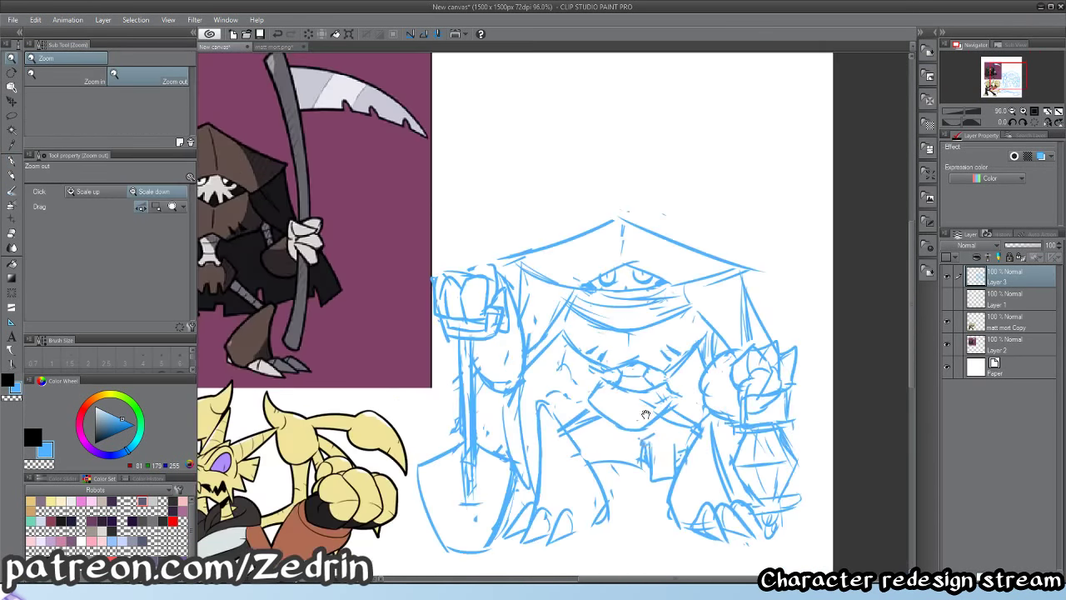
- Add short cross marks along the waist strap on the shovel side
scroll(607, 381, "up", 3)
key("p")
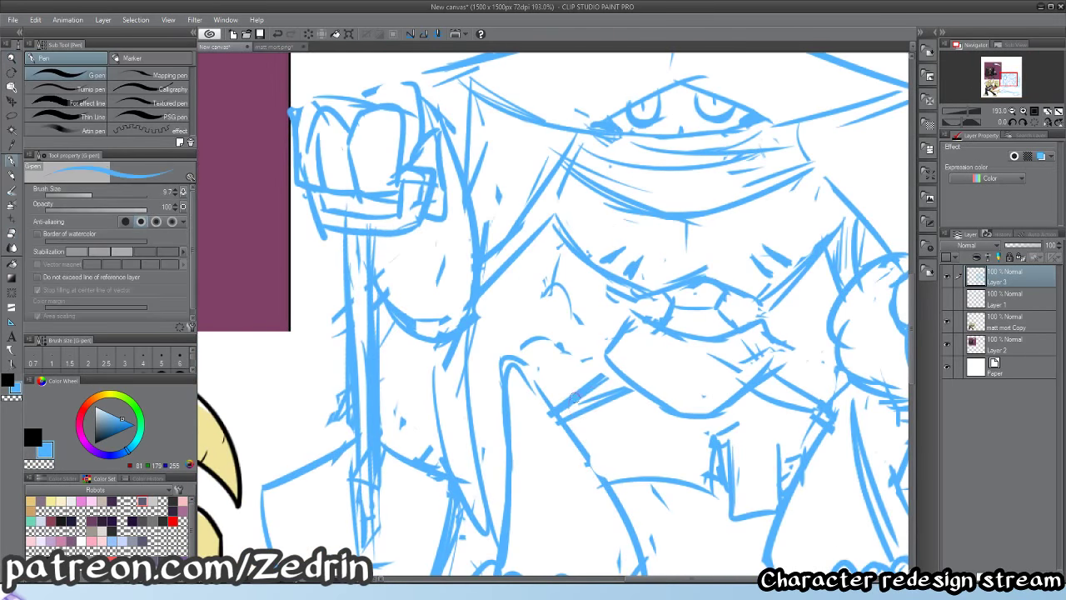
key("/")
scroll(782, 384, "down", 5)
scroll(667, 405, "up", 3)
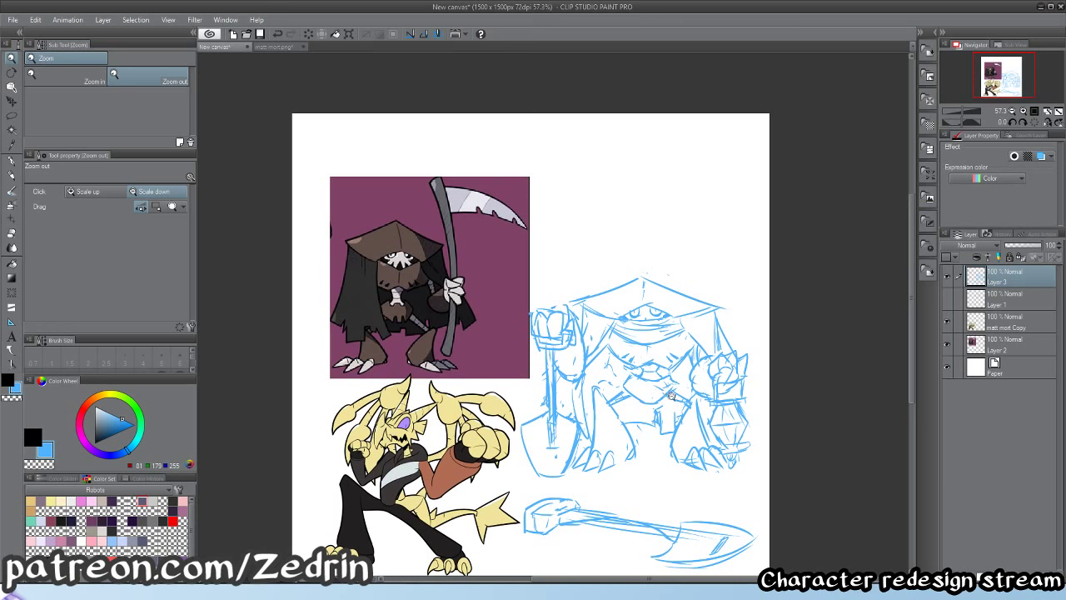
scroll(649, 450, "up", 2)
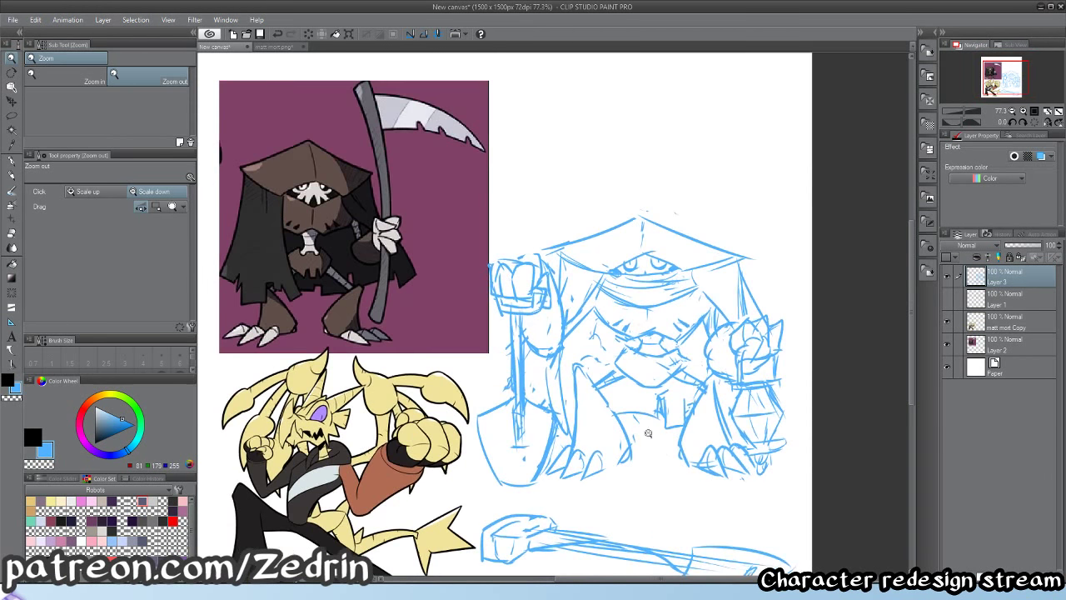
- Handwrite the label "Bass-shovel" beneath the separate shovel design
left_click_drag(501, 488, 542, 488)
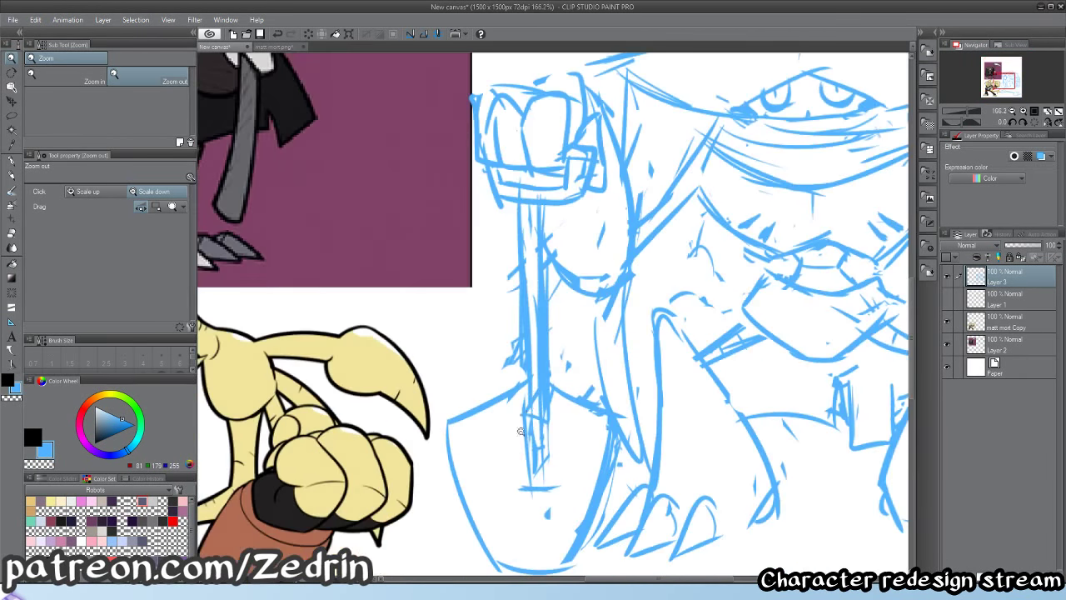
key("alt+space")
left_click_drag(523, 410, 495, 364)
left_click_drag(576, 366, 587, 364)
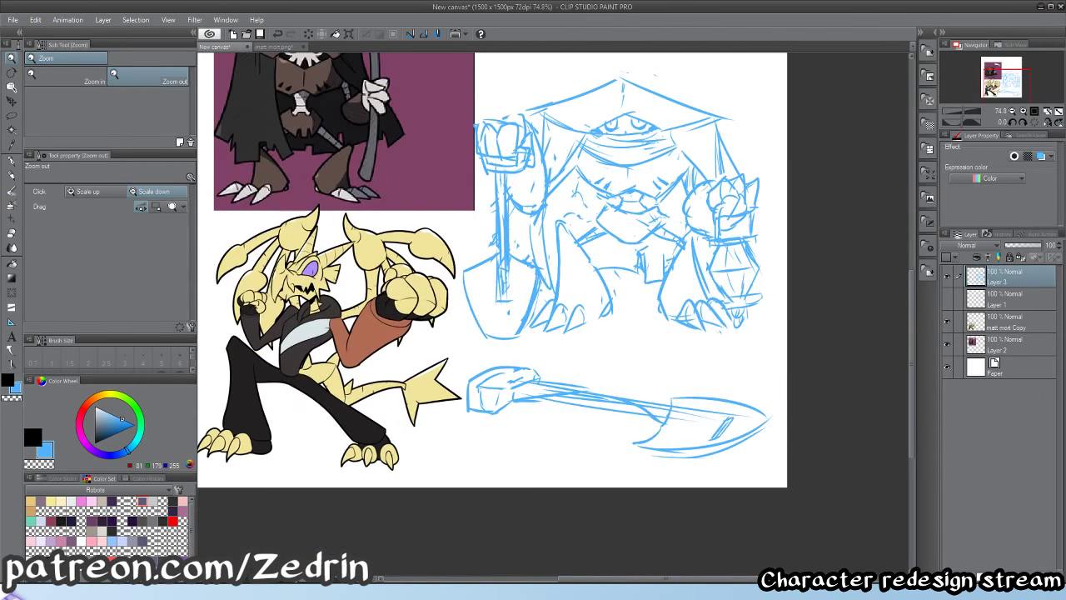
key("p")
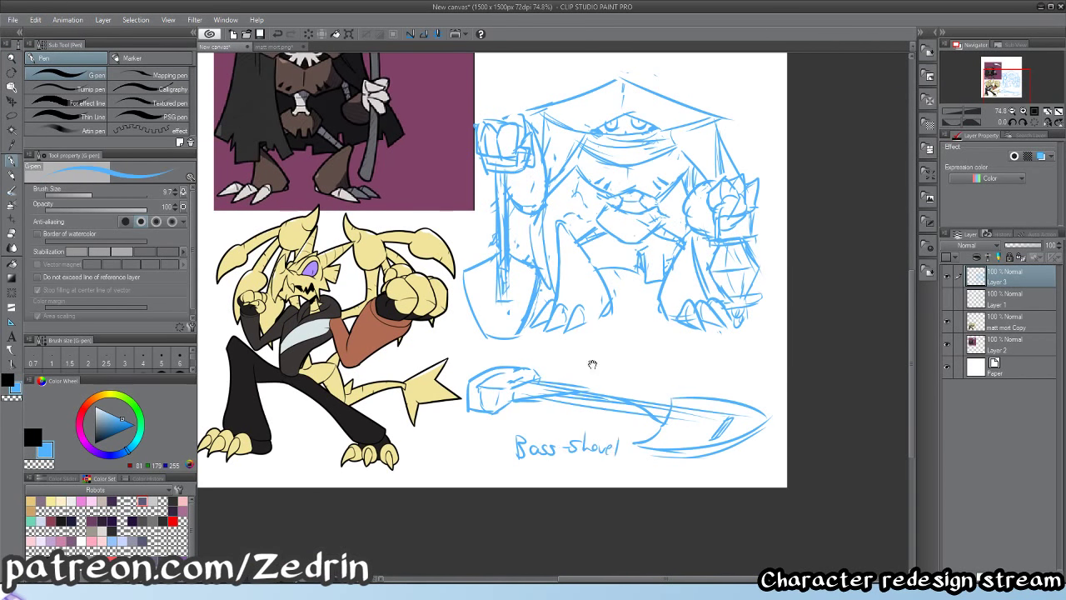
- Free-transform the blue sketch layer, pulling its upper outer corner slightly up and away from the reference images
left_click_drag(592, 364, 553, 428)
left_click_drag(676, 288, 619, 388)
left_click(624, 360, "ctrl+alt")
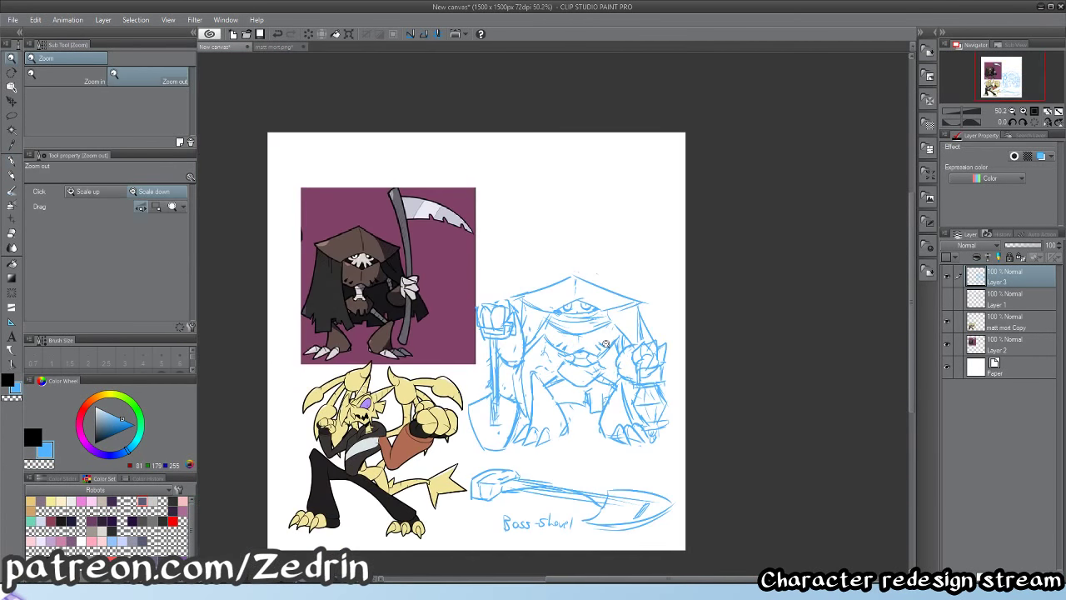
key("ctrl+t")
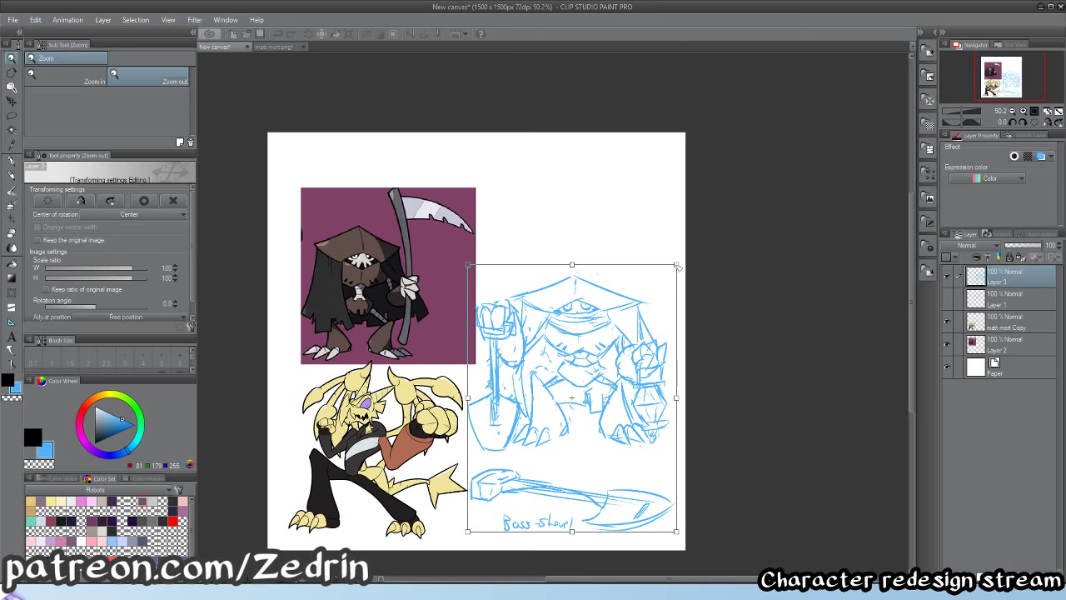
left_click_drag(677, 265, 685, 259)
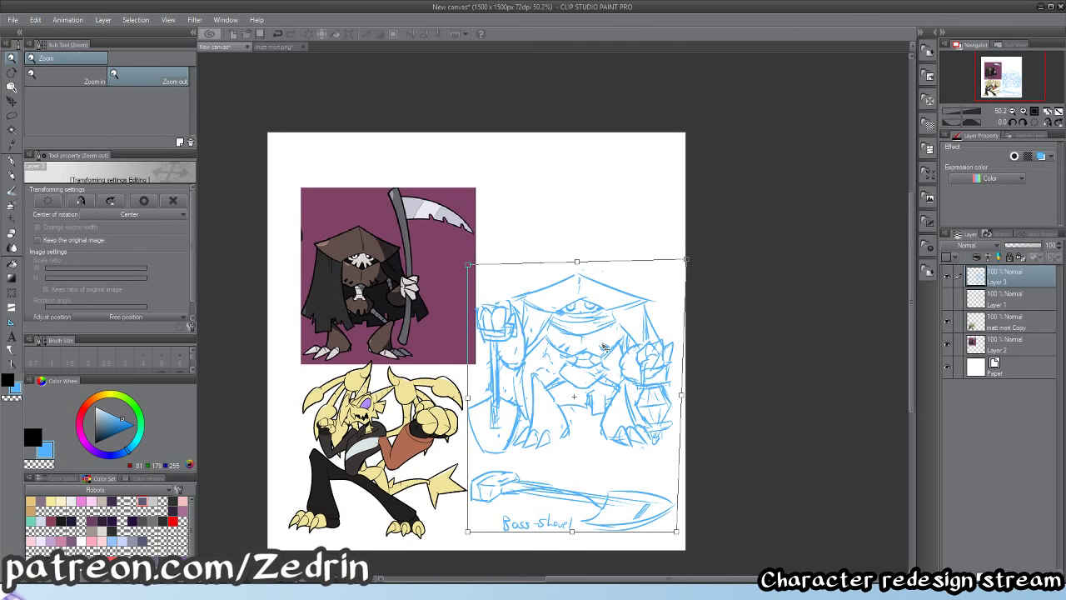
key("Return")
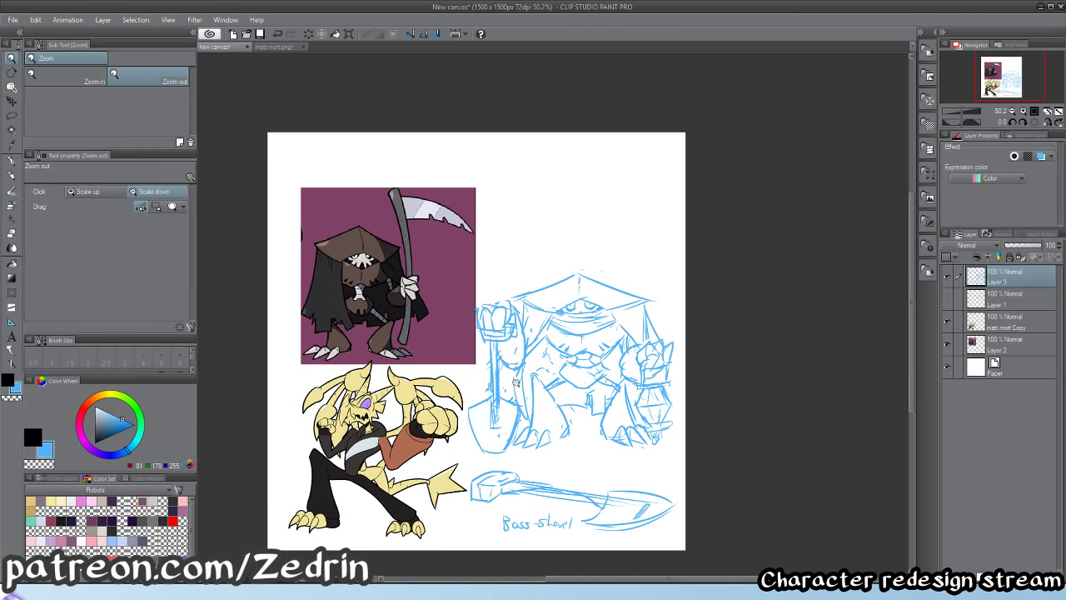
- Erase the pointed lower edge of the waist piece and start a ragged edge in its place
left_click_drag(596, 365, 666, 368)
key("e")
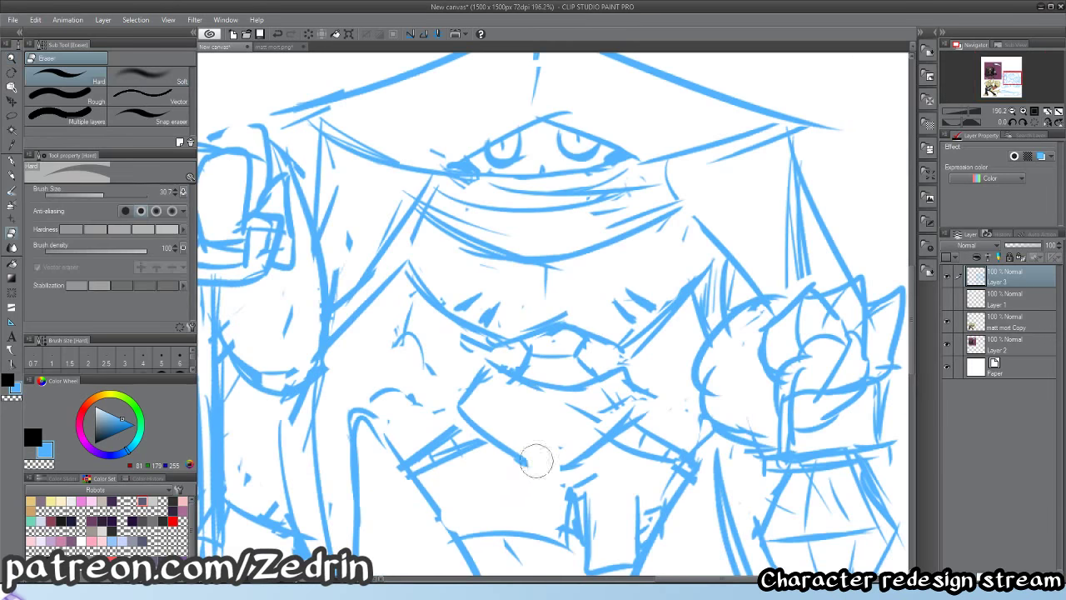
key("slash")
left_click_drag(531, 470, 479, 458)
left_click_drag(494, 421, 610, 407)
scroll(610, 407, "up", 2)
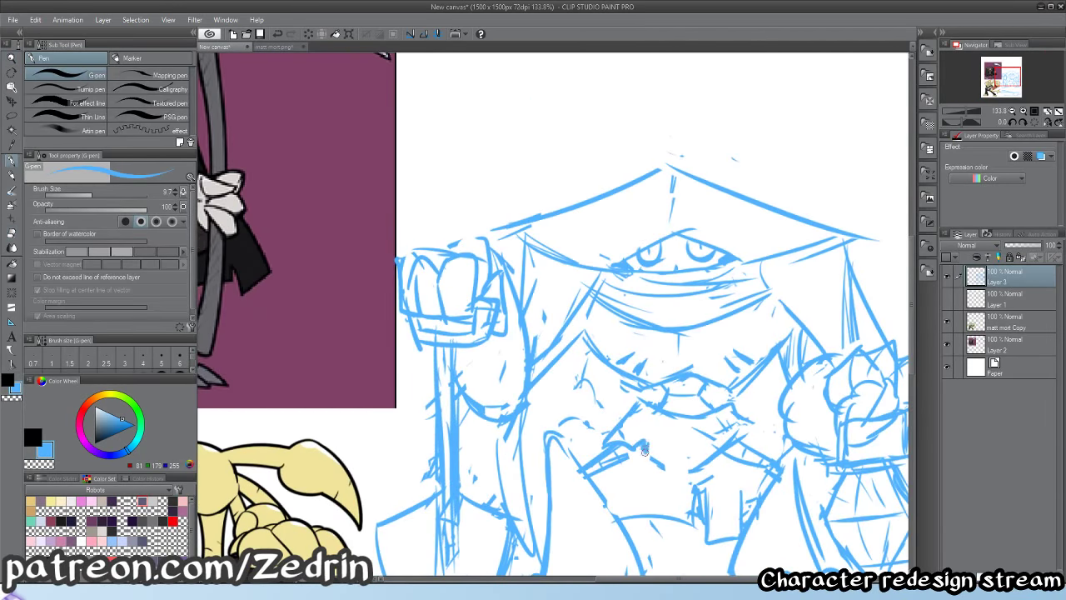
- Redraw the waist piece's lower edge in blue with small pointed tear notches
scroll(702, 464, "down", 3)
scroll(666, 450, "up", 5)
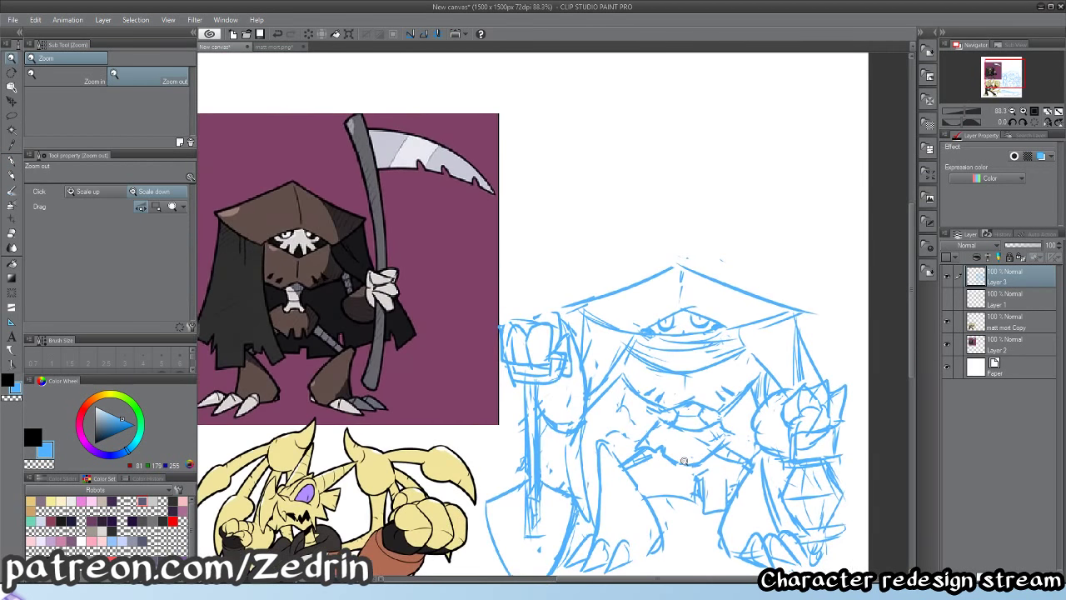
key("e")
key("p")
mouse_move(631, 432)
left_mouse_down()
mouse_move(612, 433)
mouse_move(645, 460)
left_mouse_up()
left_click_drag(645, 463, 649, 449)
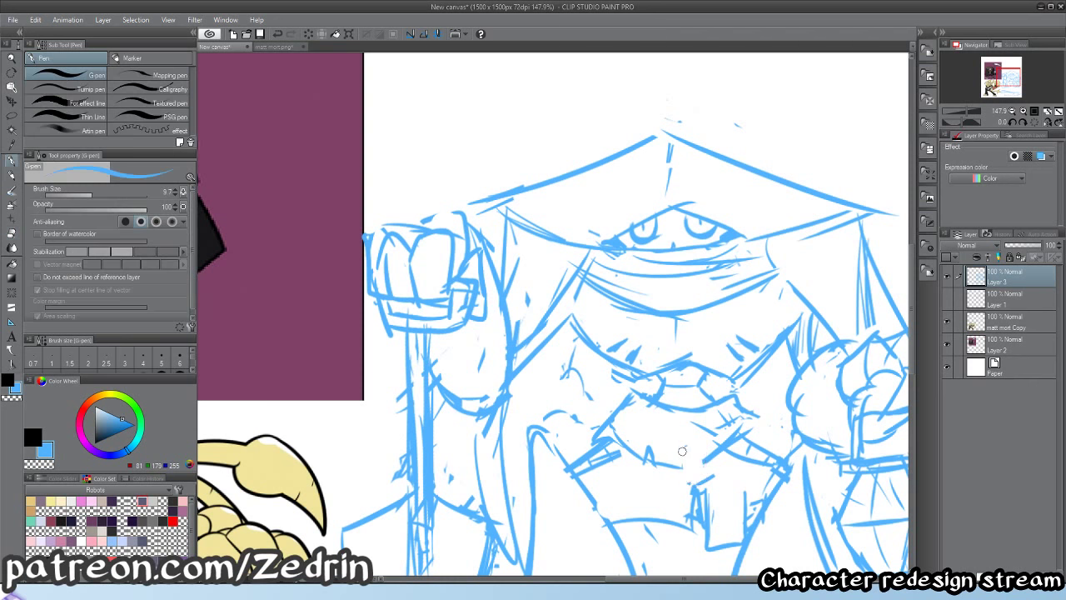
left_click_drag(722, 404, 744, 420)
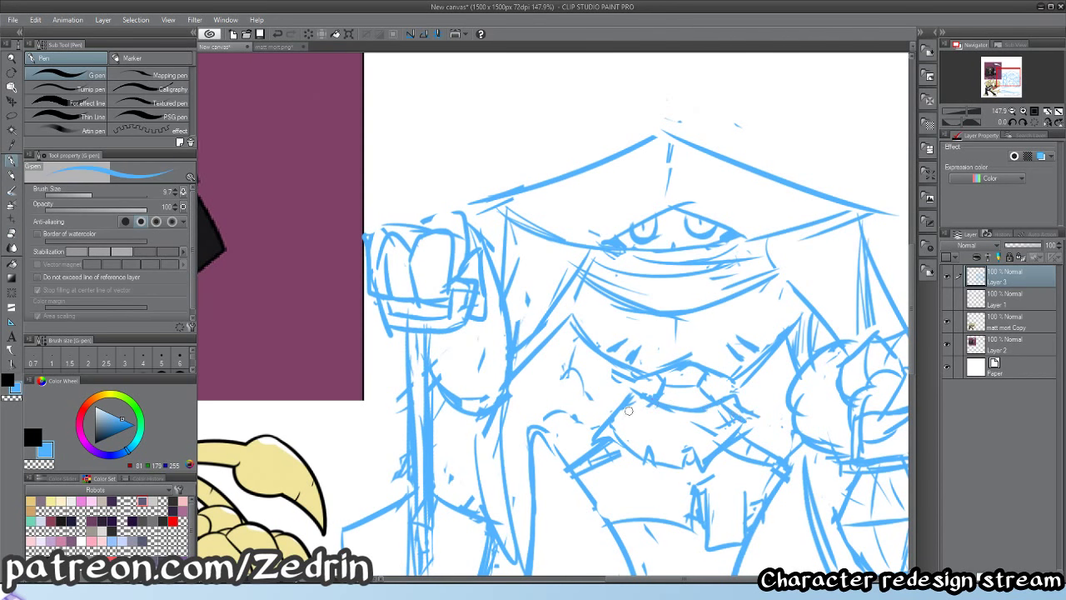
- Lower the sketch layer's opacity to 26% and add a new vector layer above it
mouse_move(641, 404)
left_mouse_down()
mouse_move(605, 429)
mouse_move(595, 416)
mouse_move(573, 425)
left_mouse_up()
key("alt+space")
left_click_drag(573, 426, 527, 434)
left_click_drag(575, 420, 588, 404)
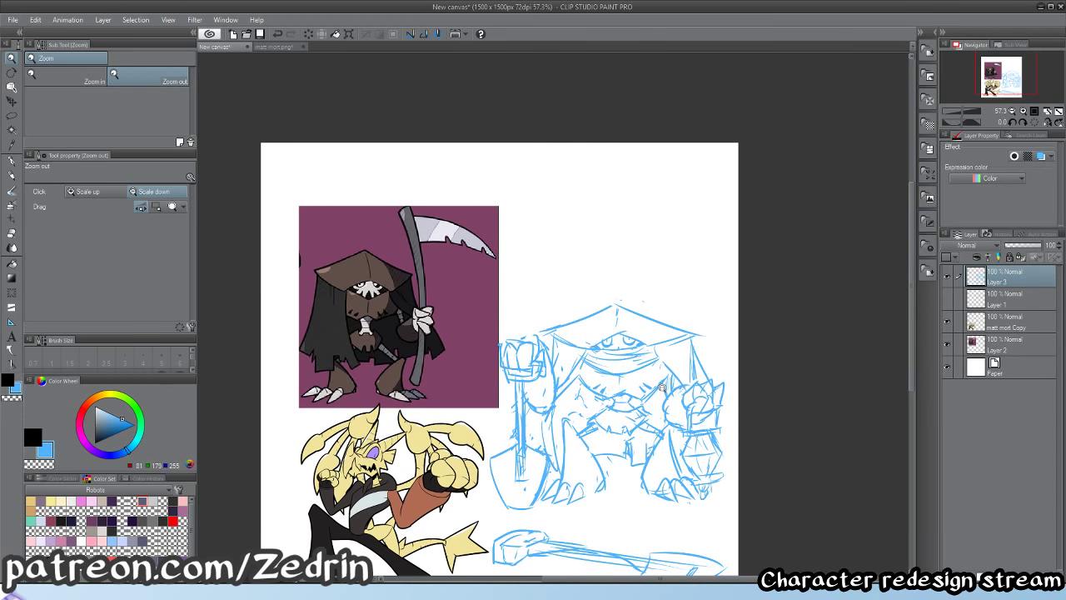
left_click(1014, 246)
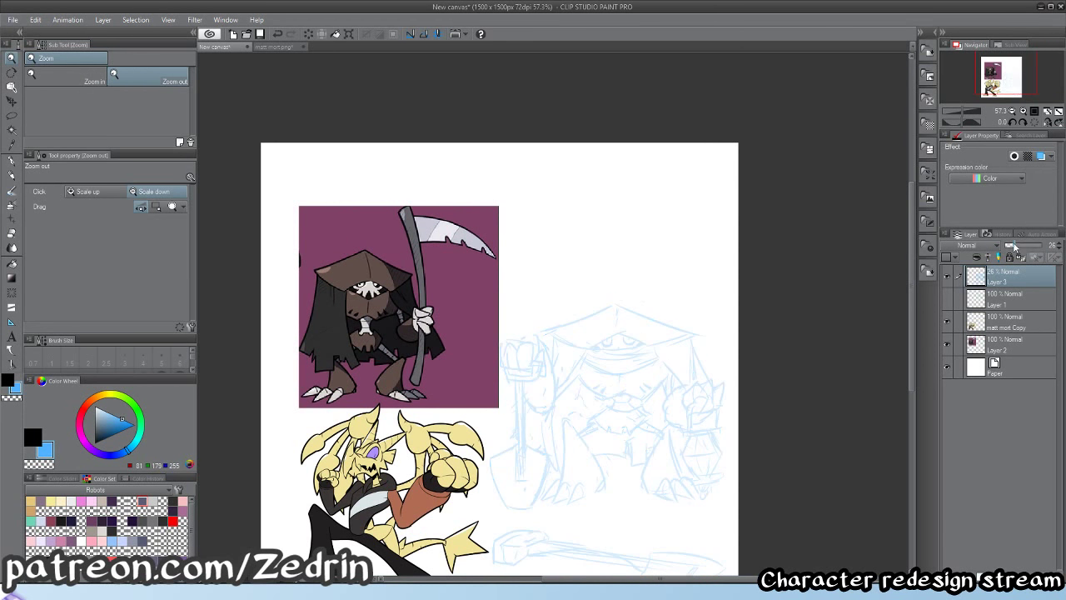
left_click(982, 573)
- Ink the hood's two upper edges with the G-pen in black, using long strokes that cross at the peak
left_click_drag(550, 388, 581, 377)
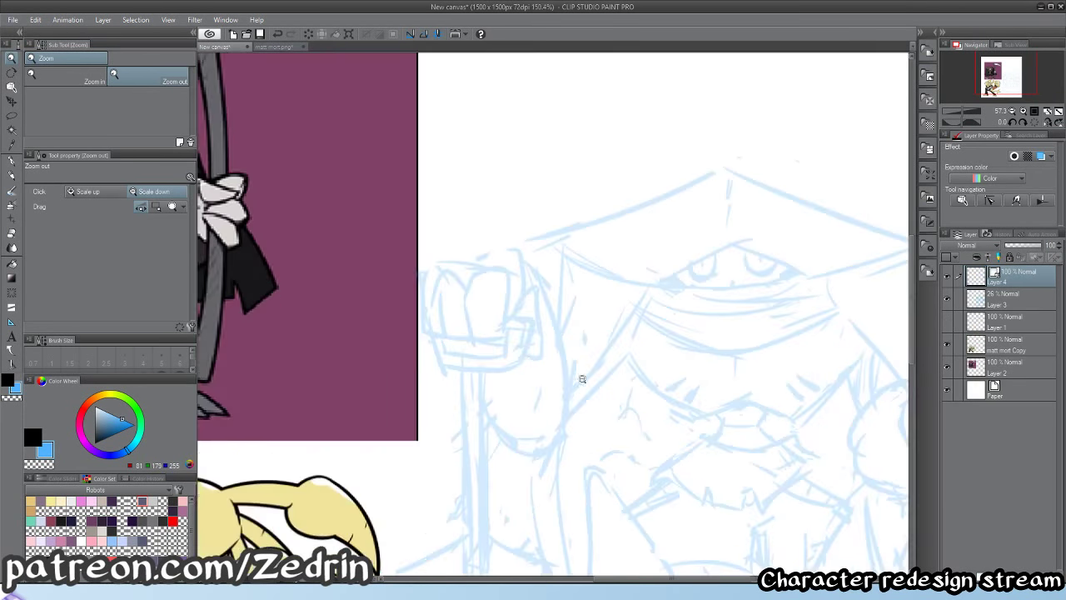
left_click_drag(488, 358, 594, 423)
key("p")
left_click(34, 437)
left_click_drag(648, 338, 513, 387)
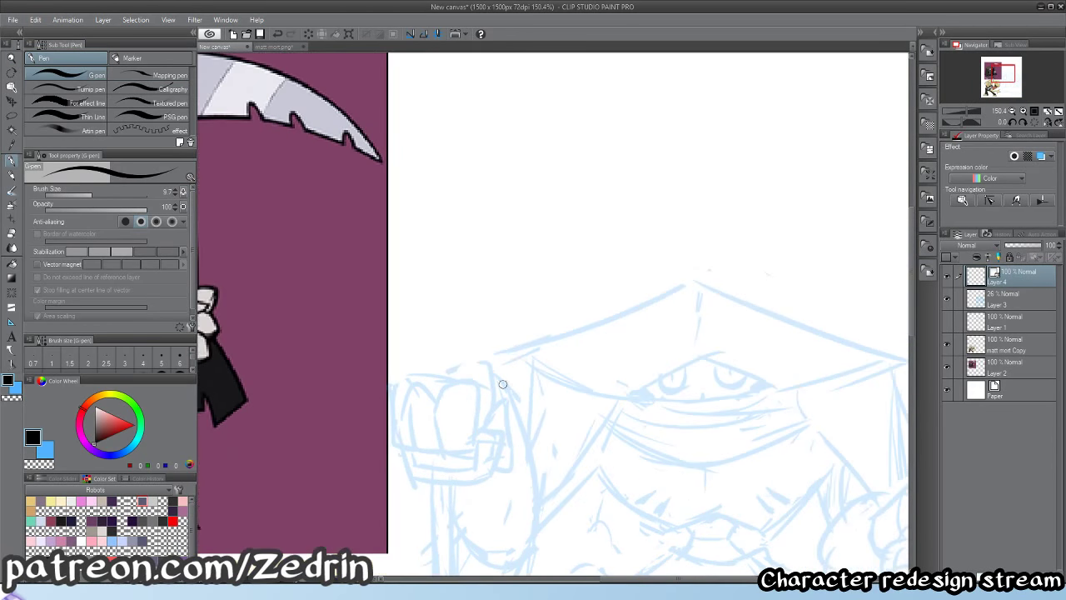
key("b")
left_click_drag(540, 346, 717, 268)
key("ctrl+z")
key("p")
left_click_drag(505, 358, 760, 251)
key("ctrl+z")
mouse_move(661, 269)
left_mouse_down()
mouse_move(906, 352)
mouse_move(571, 285)
mouse_move(908, 371)
left_mouse_up()
key("ctrl+z")
- Ink the hood's lower brim on both sides and the peaked top of the face opening
mouse_move(400, 337)
left_mouse_down()
mouse_move(466, 369)
mouse_move(612, 405)
mouse_move(573, 412)
left_mouse_up()
key("ctrl+z")
left_click_drag(500, 419, 651, 350)
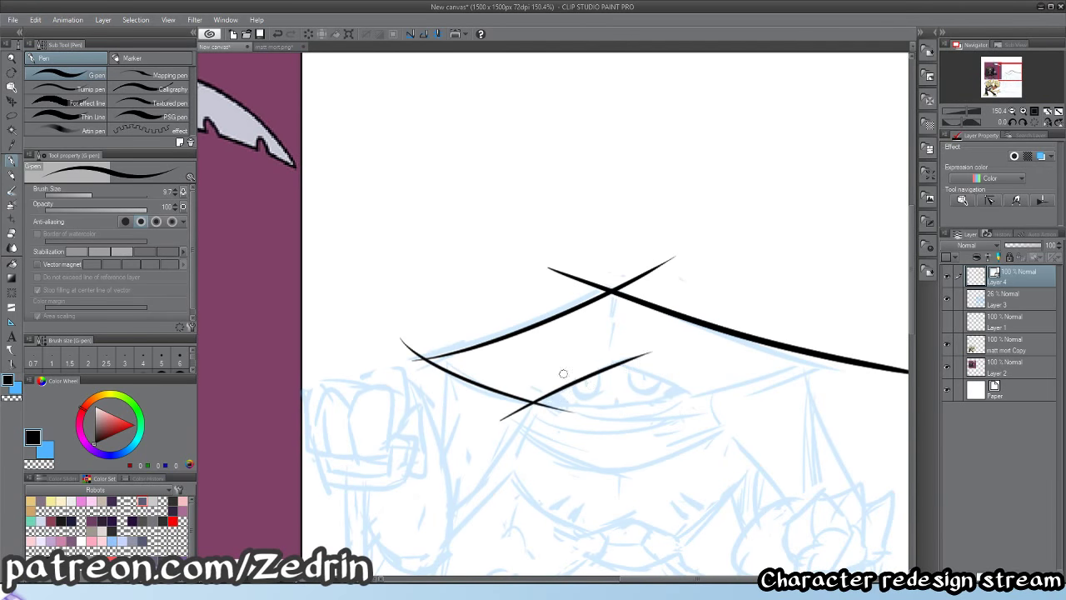
mouse_move(575, 359)
left_mouse_down()
mouse_move(744, 400)
mouse_move(688, 385)
mouse_move(739, 407)
left_mouse_up()
key("ctrl+z")
left_click_drag(644, 400, 885, 332)
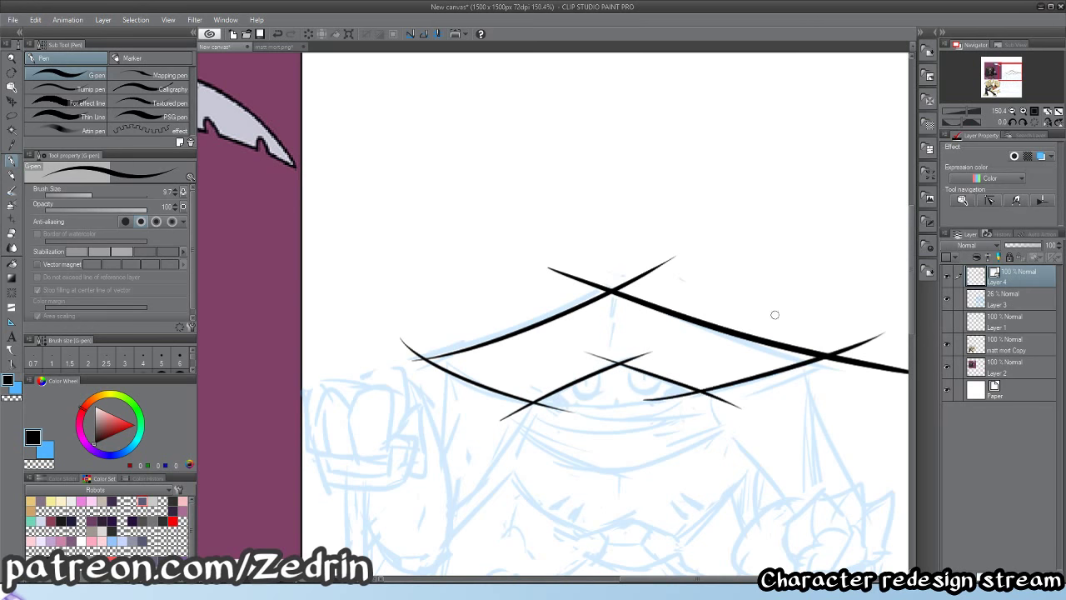
- Trim the overshooting line ends at the hood's corners, peak and face opening with the vector eraser
key("e")
left_click_drag(556, 403, 512, 414)
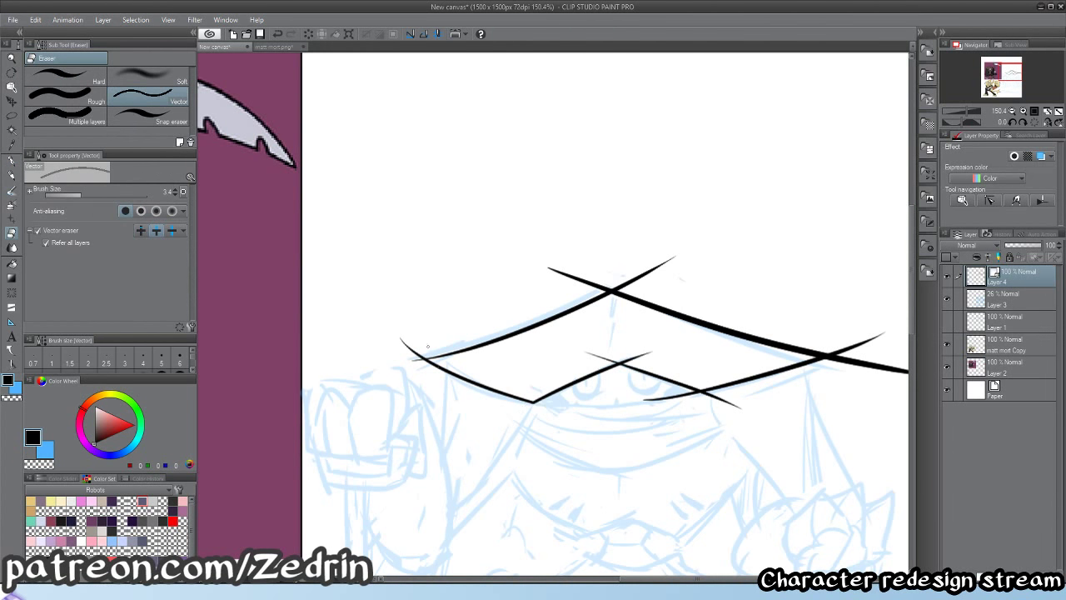
left_click_drag(569, 282, 658, 264)
left_click_drag(861, 334, 863, 375)
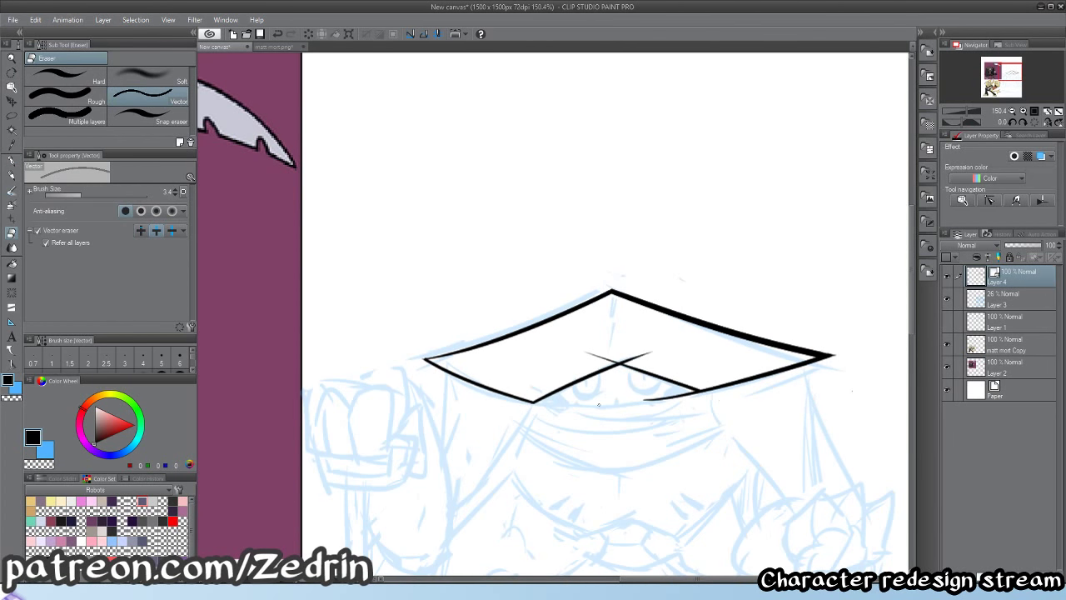
left_click_drag(579, 345, 603, 365)
- Ink the shovel-side eye as a curve hanging from the hood's edge, with a thickened lower rim
scroll(593, 365, "up", 5)
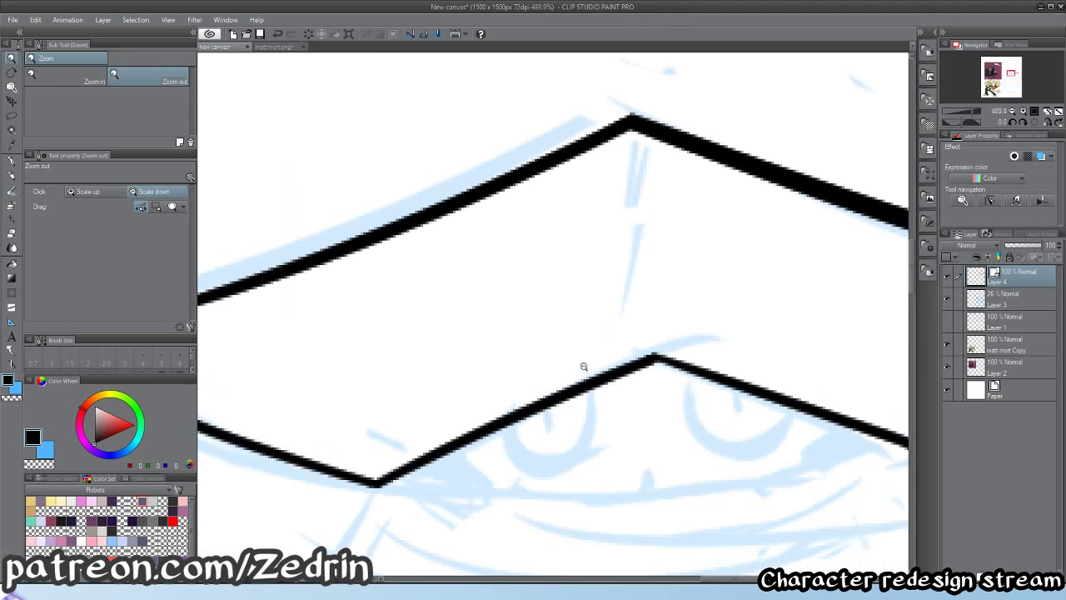
key("p")
left_click_drag(490, 432, 598, 390)
key("ctrl+z")
mouse_move(503, 422)
left_mouse_down()
mouse_move(586, 438)
mouse_move(604, 362)
mouse_move(565, 463)
mouse_move(600, 383)
mouse_move(586, 389)
left_mouse_up()
key("ctrl+z")
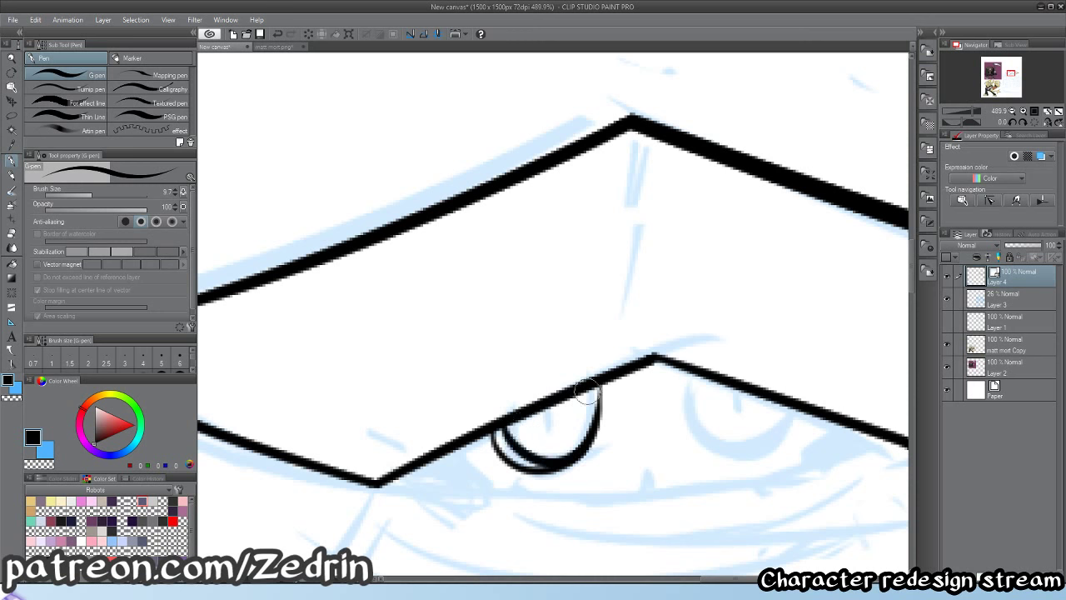
mouse_move(502, 434)
left_mouse_down()
mouse_move(535, 470)
mouse_move(503, 419)
mouse_move(559, 459)
mouse_move(525, 428)
mouse_move(505, 457)
left_mouse_up()
key("ctrl+z")
- Ink the other eye with a matching thick lower rim and give both eyes slit pupils
left_click_drag(662, 414, 552, 410)
left_click_drag(575, 367, 690, 371)
key("ctrl+z")
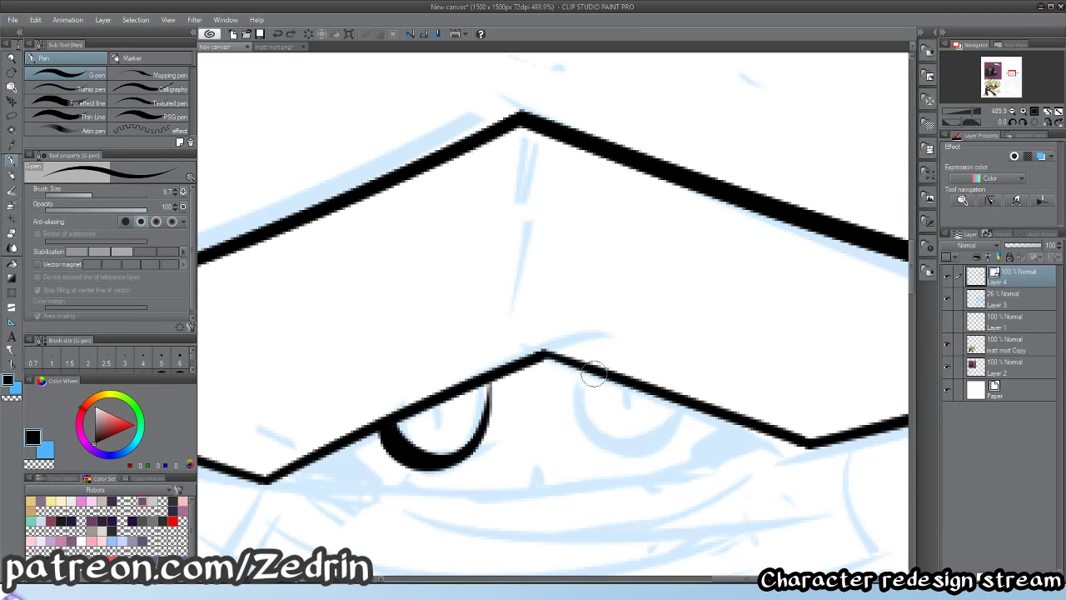
left_click_drag(574, 366, 690, 381)
key("ctrl+z")
left_click_drag(578, 371, 698, 403)
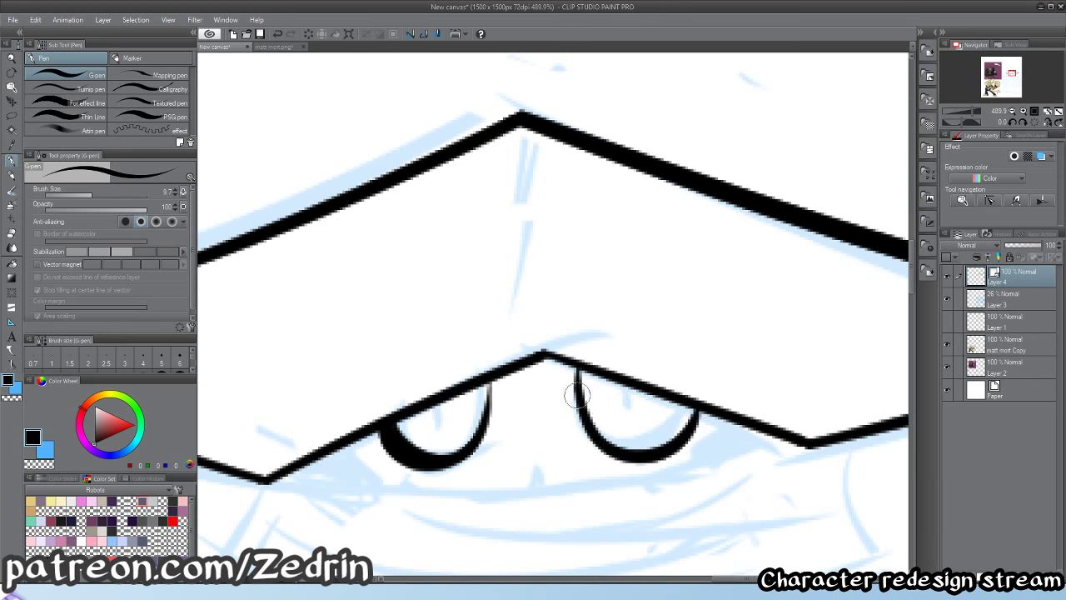
mouse_move(577, 393)
left_mouse_down()
mouse_move(688, 395)
mouse_move(692, 409)
mouse_move(592, 399)
mouse_move(671, 396)
mouse_move(644, 451)
left_mouse_up()
key("alt+space")
key("ctrl+z")
key("alt+space")
mouse_move(373, 421)
left_mouse_down()
mouse_move(373, 458)
mouse_move(557, 334)
left_mouse_up()
- Ink a shallow curve beneath the eyes to close the bottom of the face opening
scroll(367, 361, "down", 2)
left_click_drag(343, 362, 733, 322)
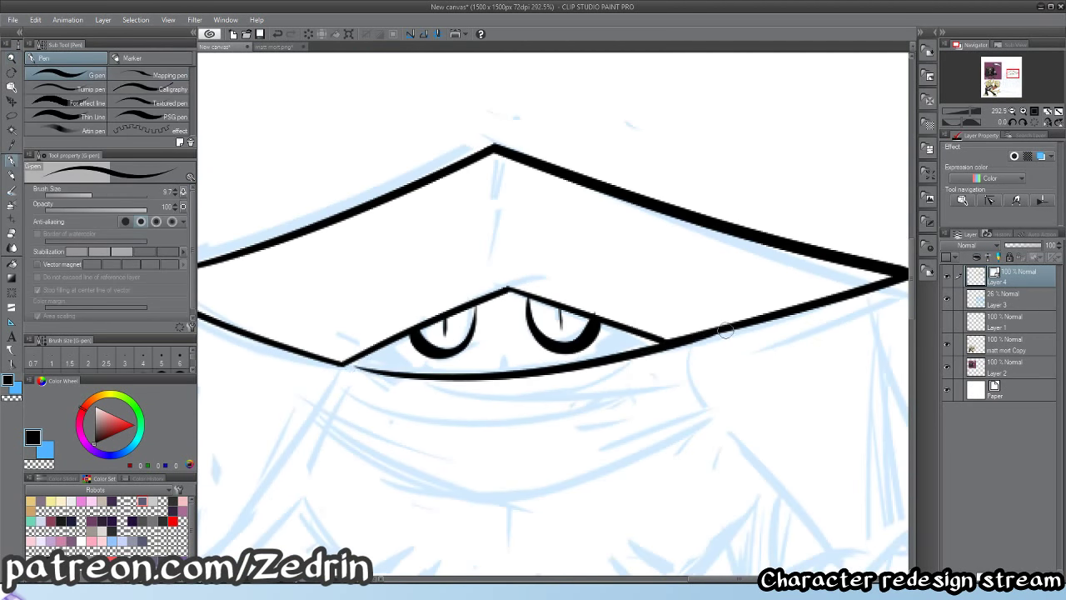
key("ctrl+z")
left_click_drag(342, 362, 732, 322)
- Ink the shovel-side cloak edge down from the face opening's corner and the wide curved lower edge of the face wrap
left_click_drag(451, 394, 520, 368)
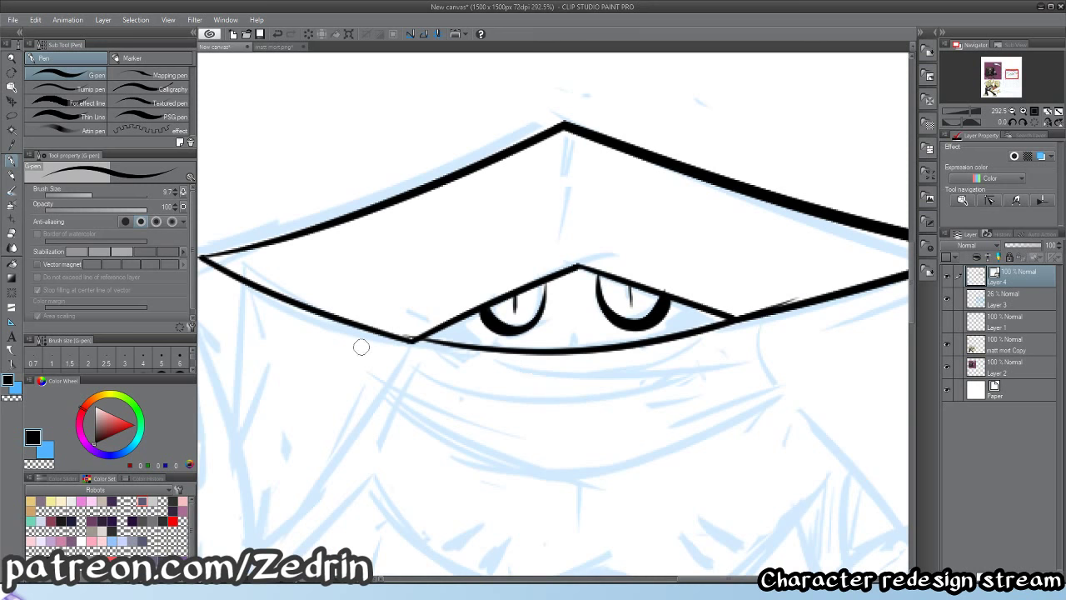
mouse_move(374, 354)
left_mouse_down()
mouse_move(364, 352)
mouse_move(475, 326)
mouse_move(398, 502)
left_mouse_up()
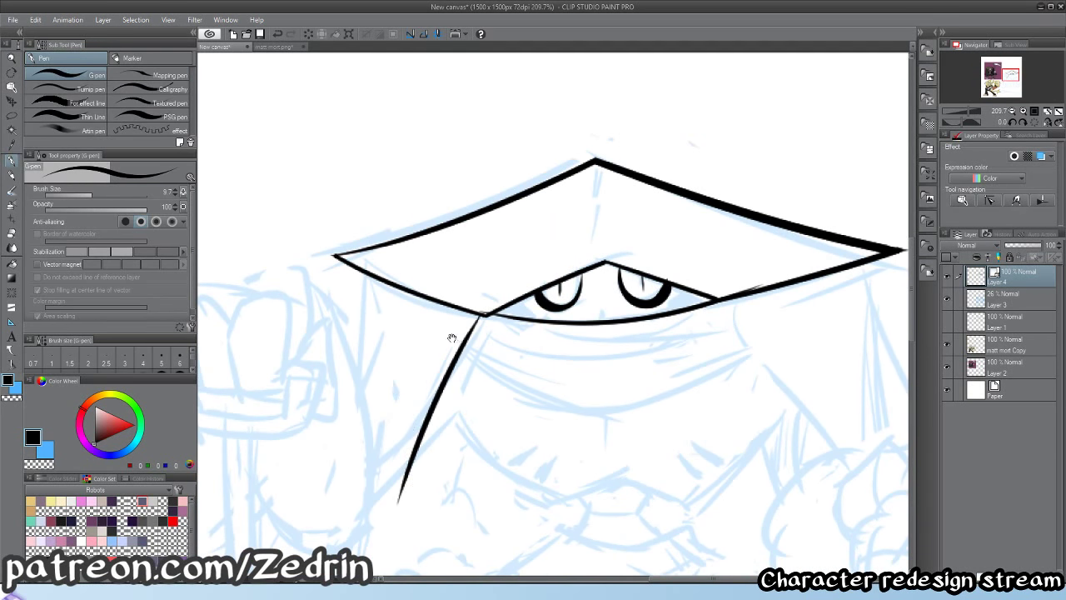
scroll(452, 338, "up", 1)
left_click_drag(340, 360, 583, 435)
key("ctrl+z")
left_click_drag(339, 360, 766, 381)
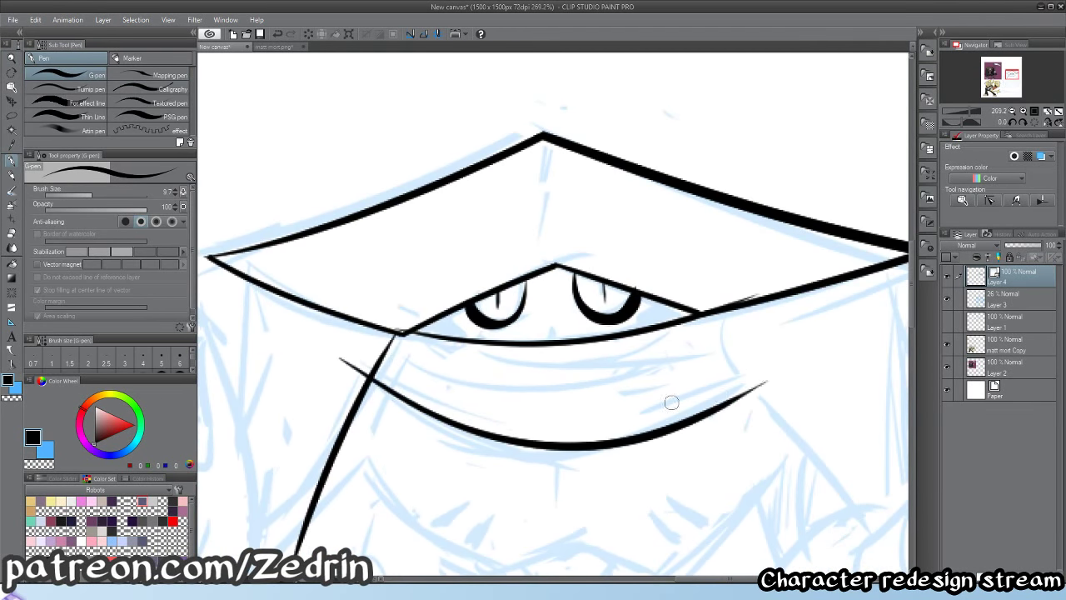
key("ctrl+z")
left_click_drag(321, 360, 801, 333)
key("ctrl+z")
left_click_drag(322, 344, 796, 347)
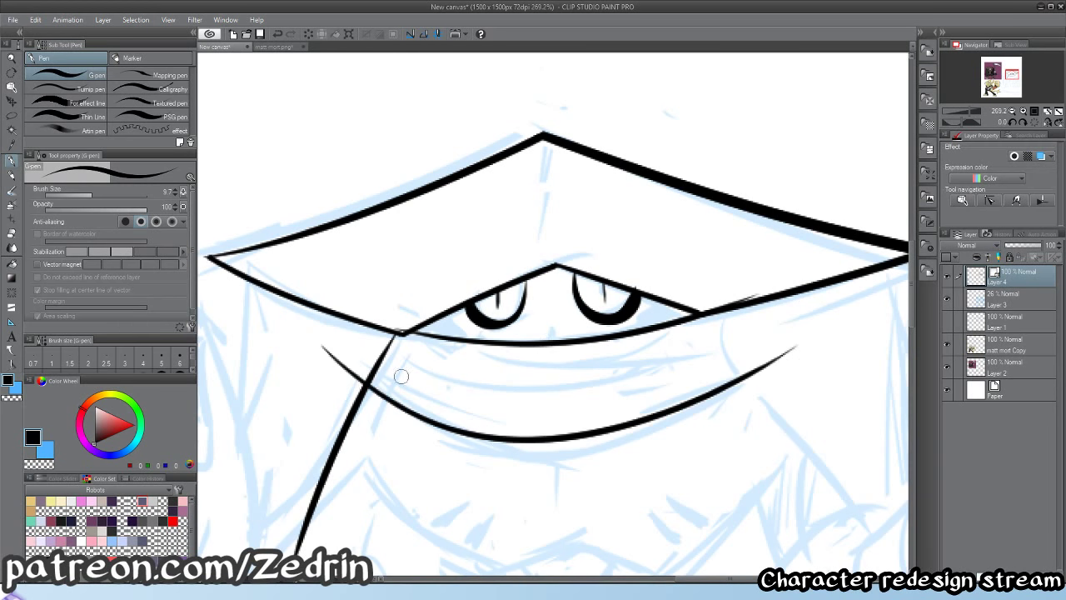
- Ink thin curved fold lines across the face wrap beneath the eyes
left_click_drag(379, 371, 639, 373)
key("ctrl+z")
left_click_drag(423, 379, 688, 366)
left_click_drag(559, 361, 651, 348)
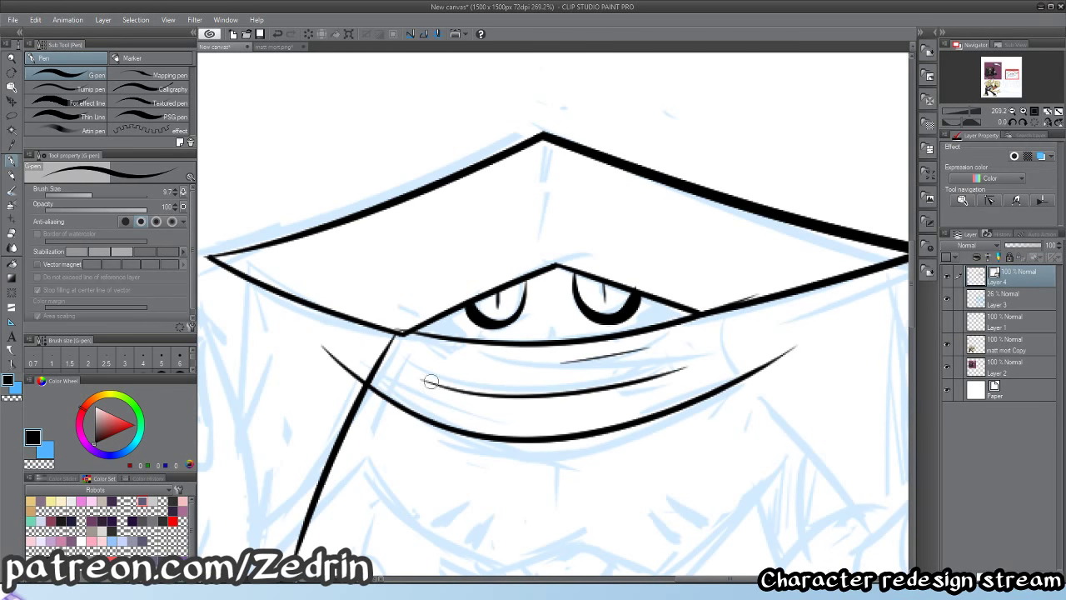
left_click_drag(463, 378, 485, 374)
- Ink the inner and outer edges of the cloak hanging over the lantern-side arm
scroll(723, 363, "down", 1)
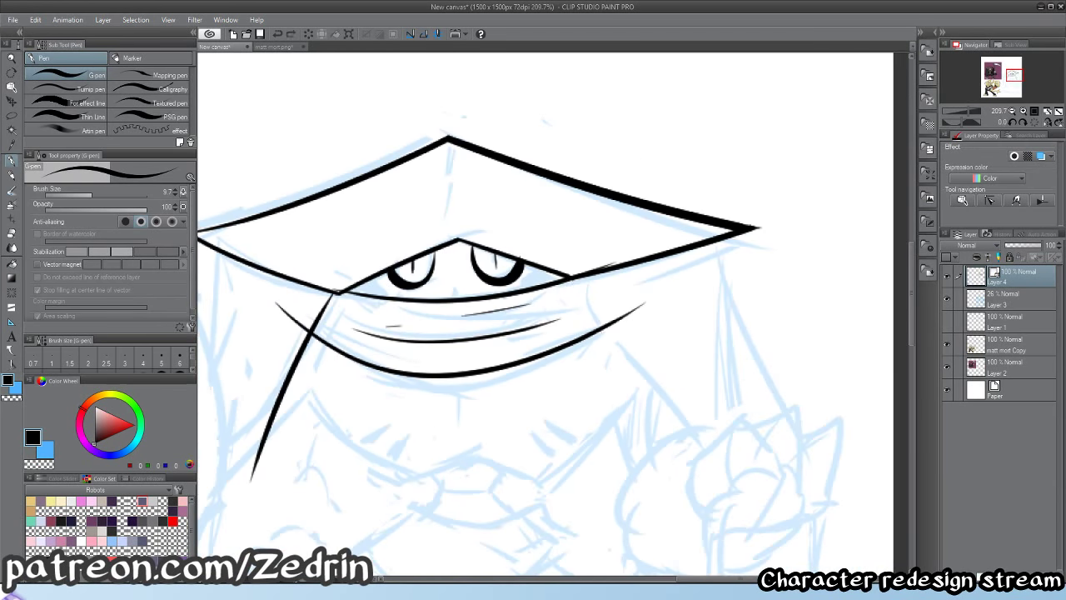
left_click_drag(559, 282, 748, 500)
mouse_move(748, 230)
left_mouse_down()
mouse_move(748, 288)
mouse_move(812, 520)
left_mouse_up()
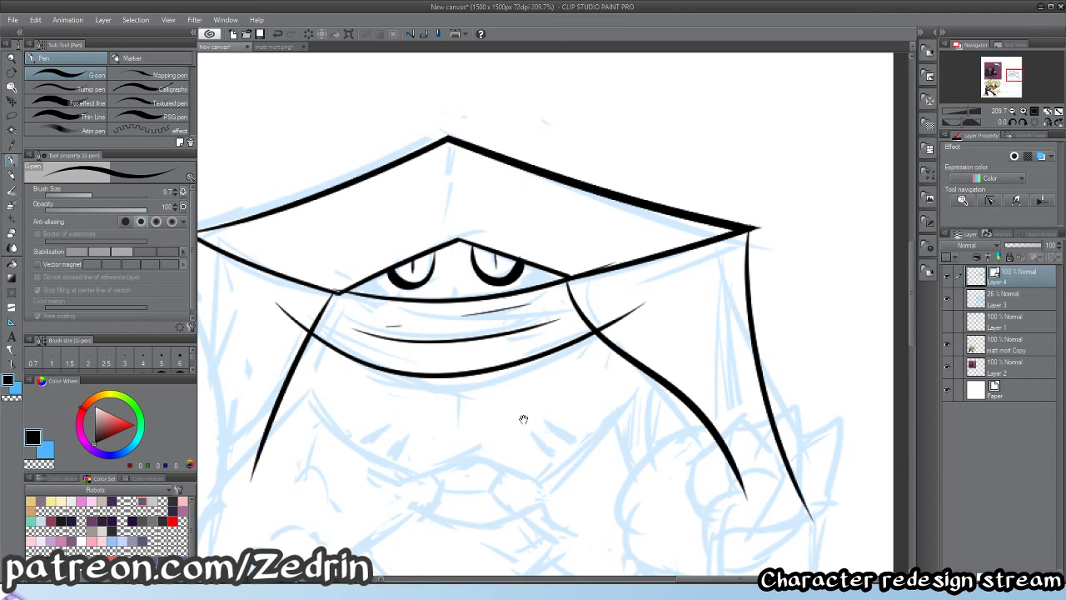
- Trim the face wrap's lower line where it overshoots the shovel-side cloak edge
left_click_drag(523, 419, 779, 424)
left_click_drag(500, 338, 458, 338)
mouse_move(533, 326)
left_mouse_down()
mouse_move(468, 332)
mouse_move(528, 332)
left_mouse_up()
key("e")
left_click_drag(478, 334, 463, 348)
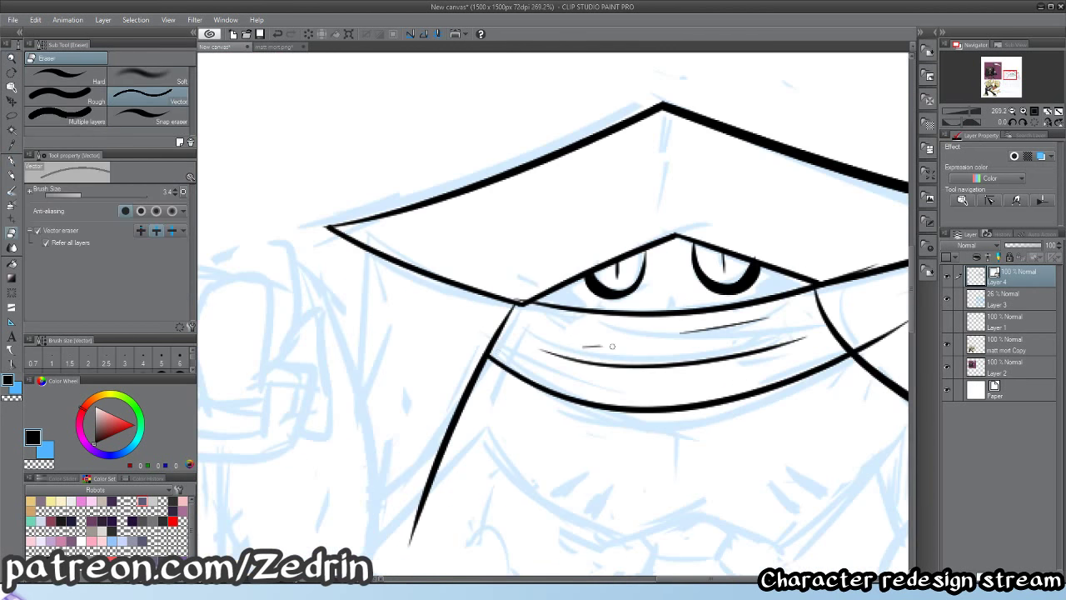
- Add another long fold line to the face wrap and trim its lower line at the lantern-side cloak edge
key("p")
mouse_move(612, 347)
left_mouse_down()
mouse_move(590, 346)
mouse_move(724, 343)
mouse_move(486, 367)
mouse_move(663, 352)
mouse_move(678, 412)
mouse_move(649, 352)
mouse_move(721, 384)
left_mouse_up()
key("e")
key("y")
left_click_drag(679, 385, 776, 345)
key("o")
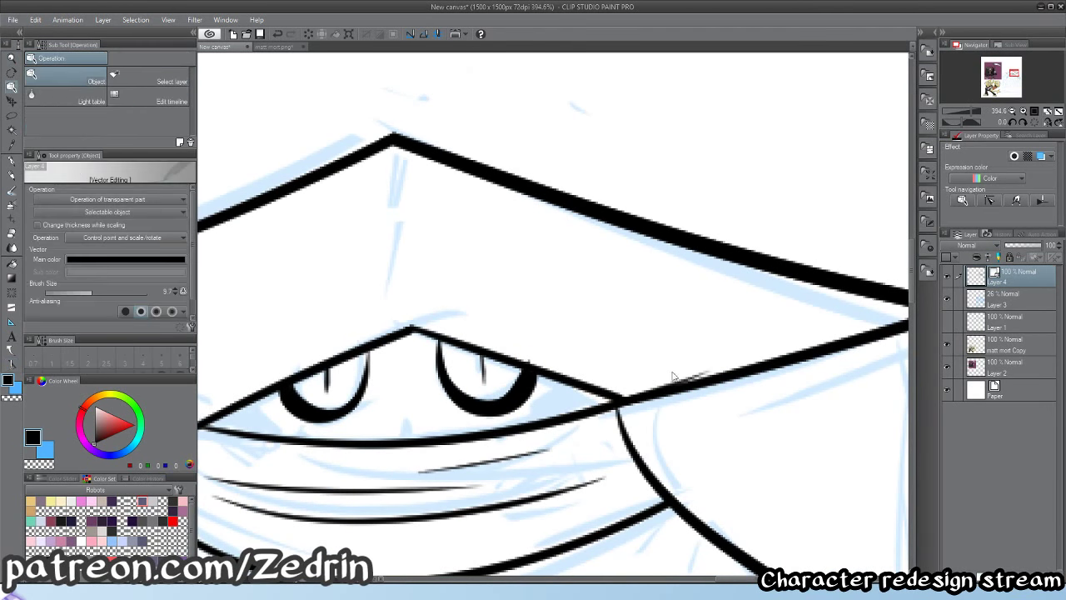
left_click(677, 388)
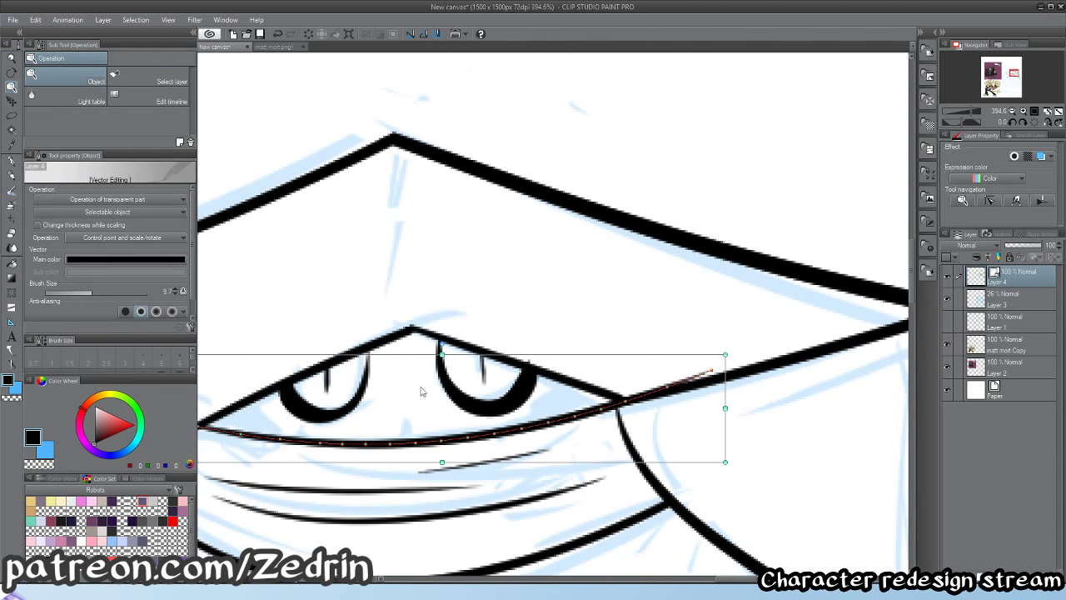
left_click_drag(422, 392, 523, 316)
- Ink the nearest finger of the lantern-side hand over the cloak's end, with a bent knuckle and a pointed claw
left_click_drag(458, 388, 528, 398)
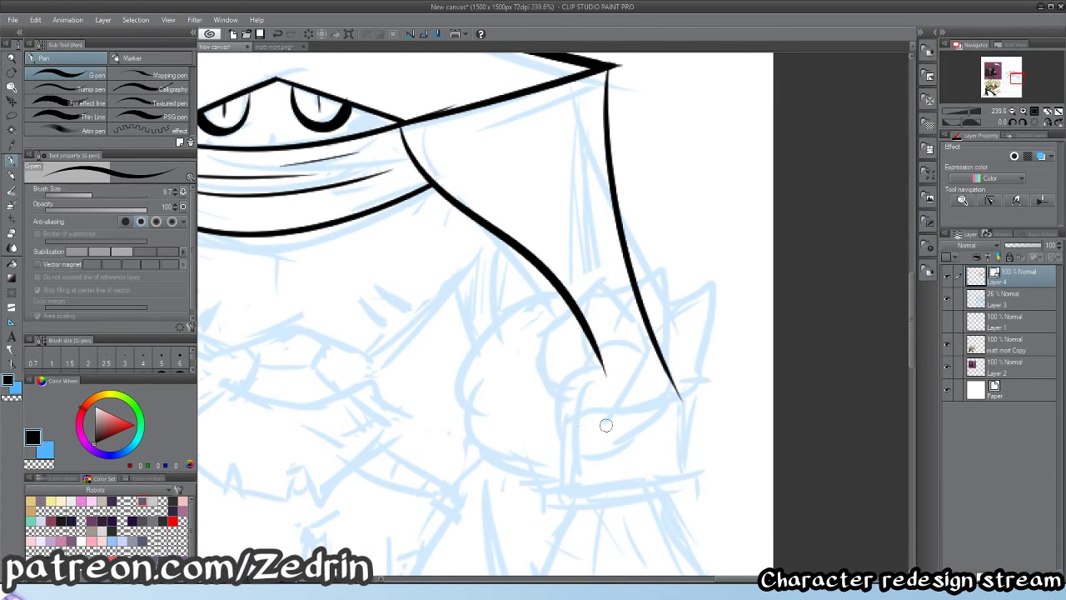
mouse_move(527, 330)
left_mouse_down()
mouse_move(595, 285)
mouse_move(662, 342)
left_mouse_up()
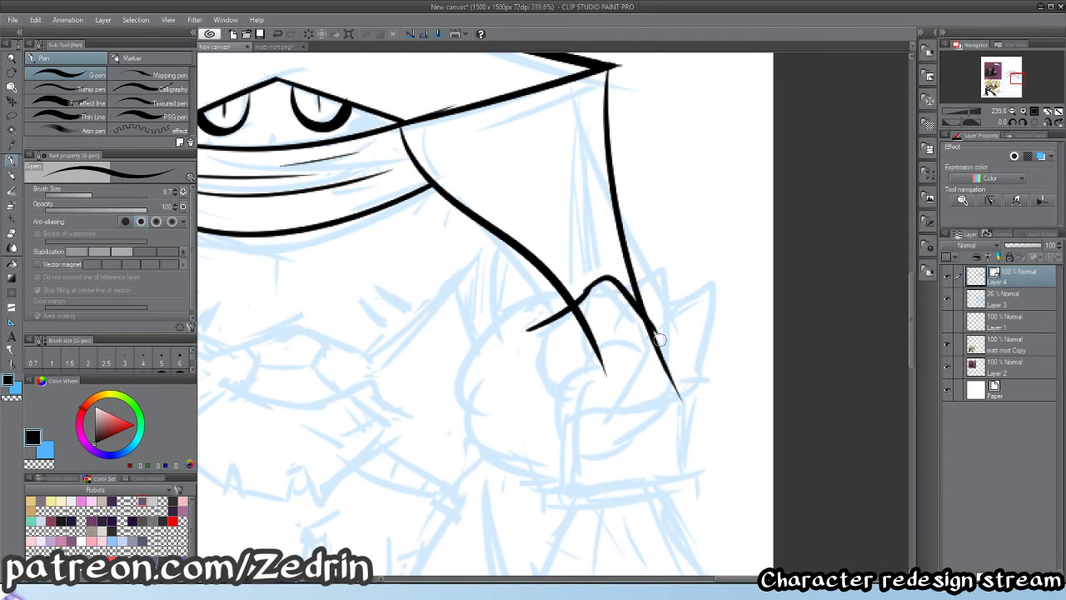
key("ctrl+z")
mouse_move(593, 288)
left_mouse_down()
mouse_move(647, 357)
mouse_move(618, 431)
left_mouse_up()
left_click_drag(592, 348, 613, 427)
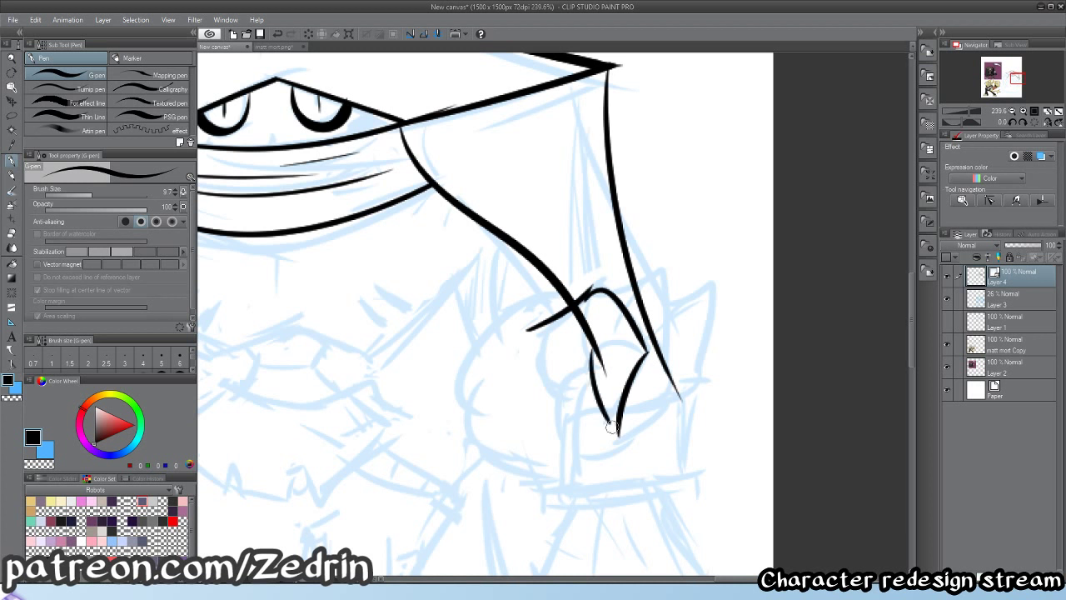
- Ink the two farther fingers of the lantern-side hand, with angular knuckles and narrow pointed claws
mouse_move(595, 291)
left_mouse_down()
mouse_move(662, 277)
mouse_move(682, 369)
mouse_move(642, 441)
left_mouse_up()
left_click_drag(663, 291, 709, 290)
left_click_drag(707, 333, 655, 441)
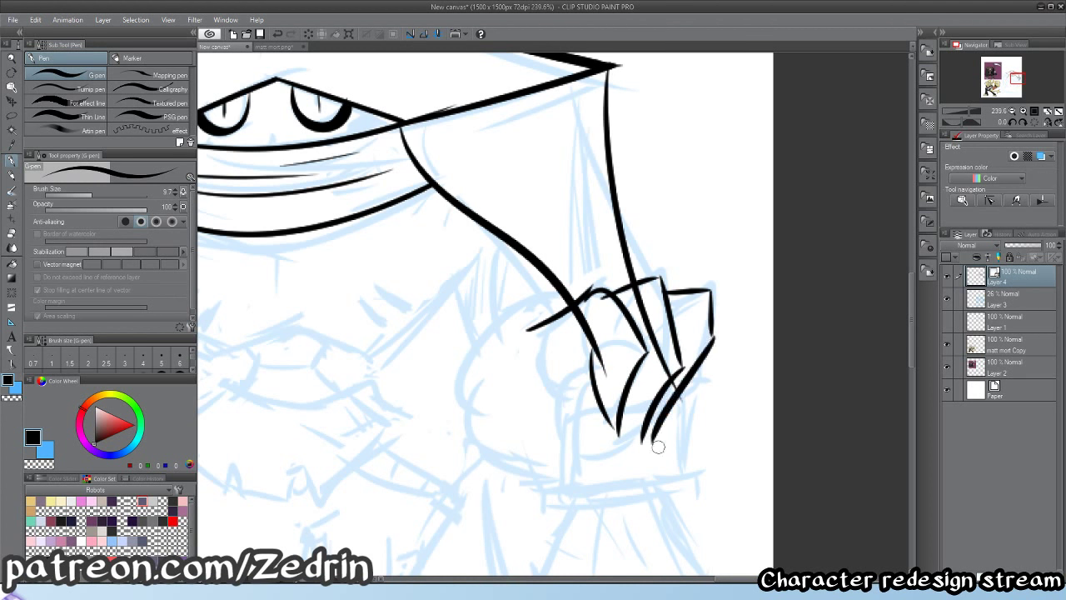
key("ctrl+z")
mouse_move(708, 291)
left_mouse_down()
mouse_move(705, 366)
mouse_move(636, 441)
left_mouse_up()
- Erase the cloak and knuckle lines overlapping the lantern-side hand, and add a curved base to the nearest claw
key("e")
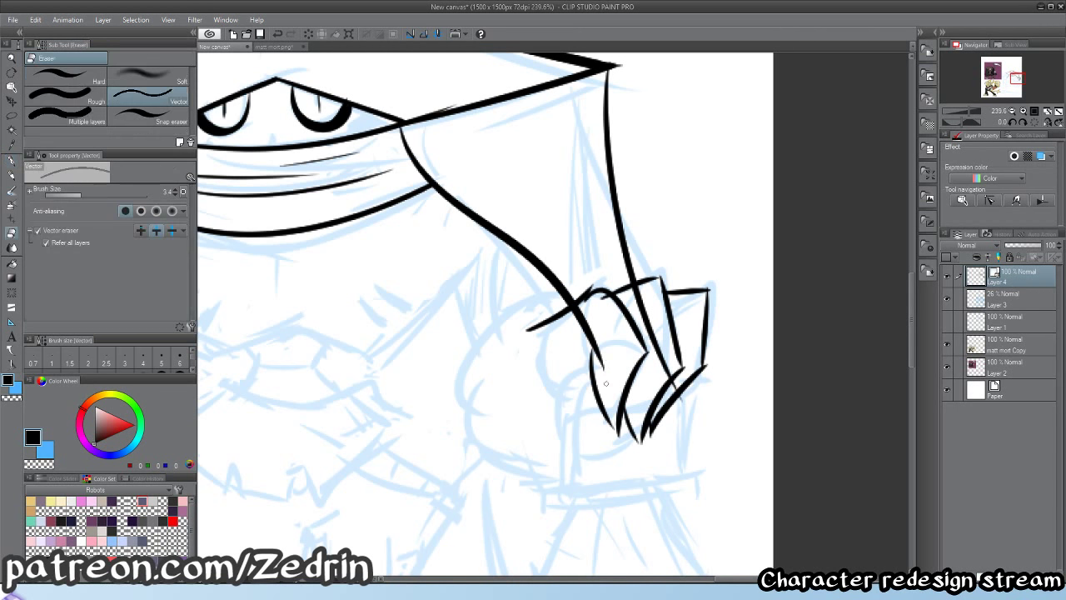
key("ctrl+space")
mouse_move(602, 335)
left_mouse_down()
mouse_move(586, 341)
mouse_move(640, 328)
left_mouse_up()
key("p")
mouse_move(580, 383)
left_mouse_down()
mouse_move(603, 358)
mouse_move(671, 366)
left_mouse_up()
key("e")
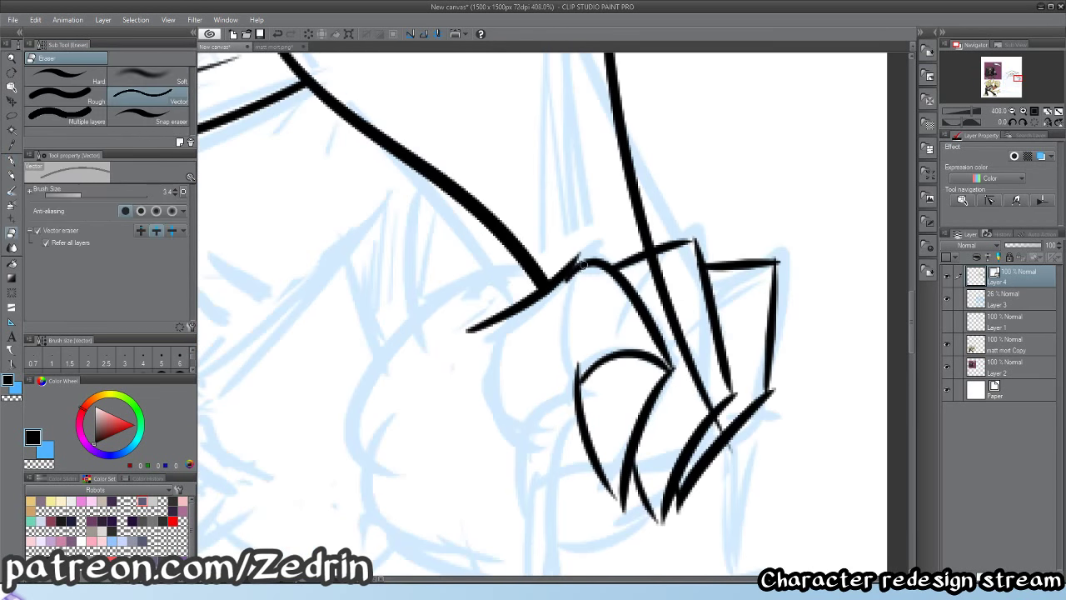
left_click_drag(583, 264, 568, 285)
key("p")
key("e")
mouse_move(667, 291)
left_mouse_down()
mouse_move(705, 382)
mouse_move(760, 406)
left_mouse_up()
- Add curved bases to the two farther claws and a short knuckle line on the middle finger
key("p")
left_click_drag(650, 385, 728, 390)
left_click_drag(655, 250, 633, 288)
left_click_drag(584, 424, 631, 336)
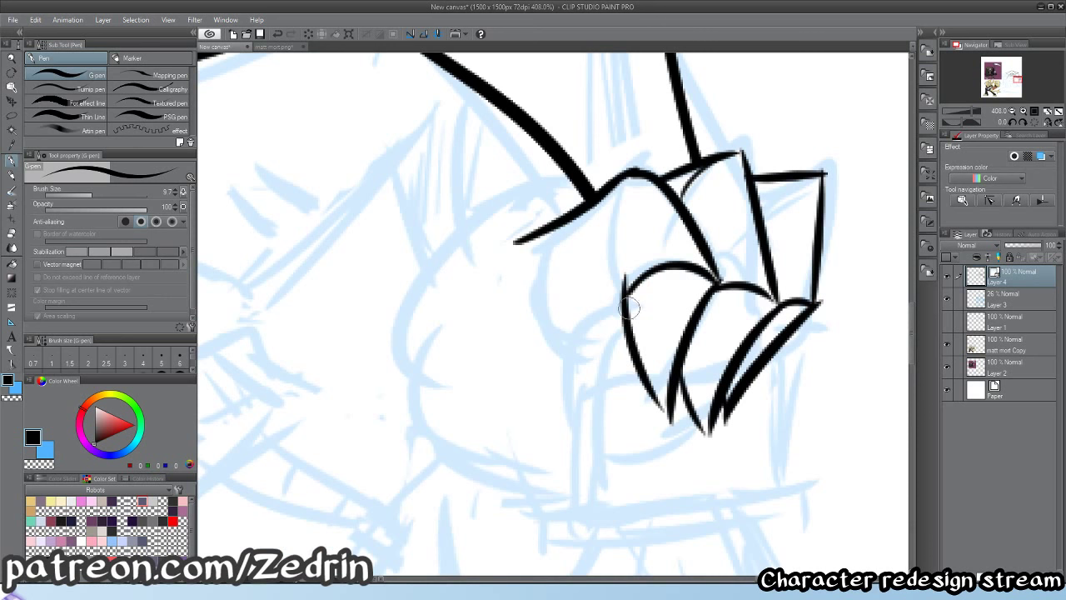
- Ink the short angular thumb beside the nearest claw of the lantern-side hand
left_click_drag(614, 301, 576, 335)
key("ctrl+z")
mouse_move(614, 300)
left_mouse_down()
mouse_move(604, 359)
mouse_move(642, 355)
left_mouse_up()
left_click(592, 338, "alt")
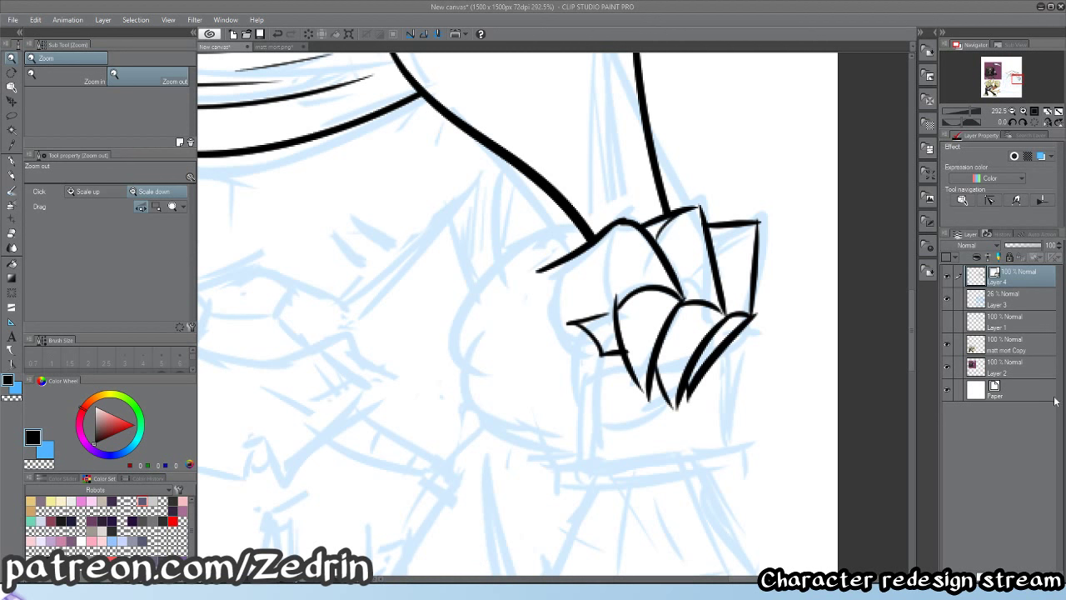
scroll(619, 358, "up", 1)
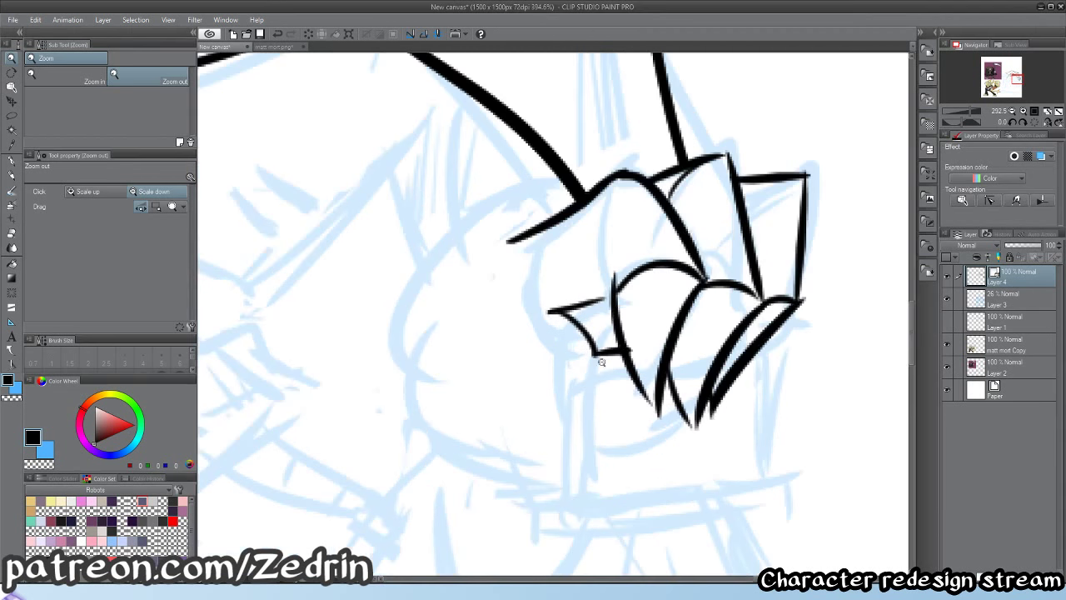
- Ink the vertical bars of the lantern handle hanging on both sides of the clawed hand
key("p")
left_click_drag(548, 313, 567, 510)
left_click_drag(587, 343, 594, 511)
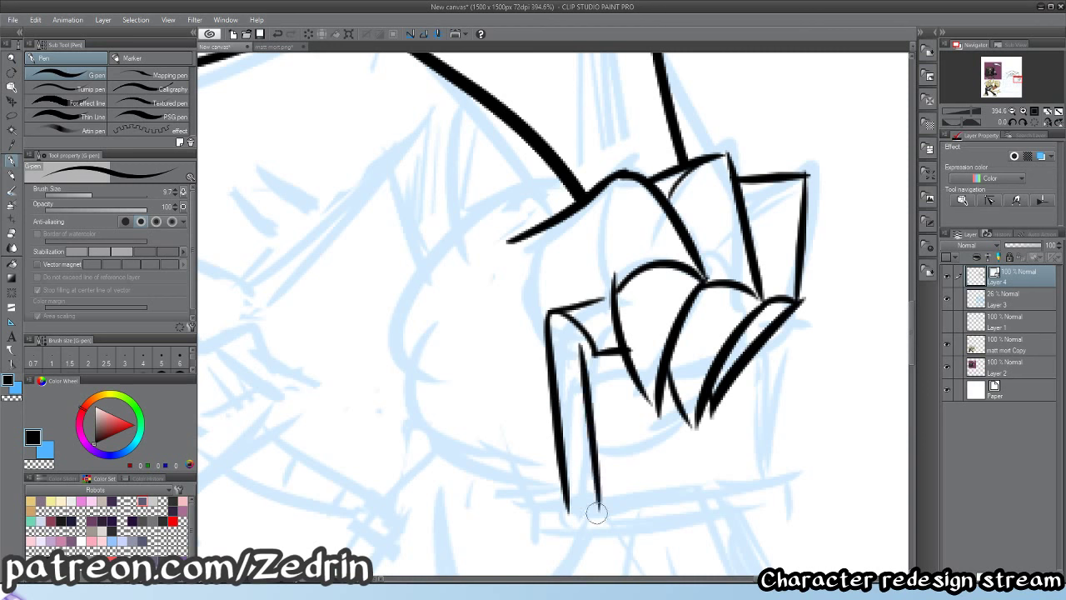
key("ctrl+z")
left_click_drag(590, 341, 590, 493)
left_click_drag(755, 358, 764, 488)
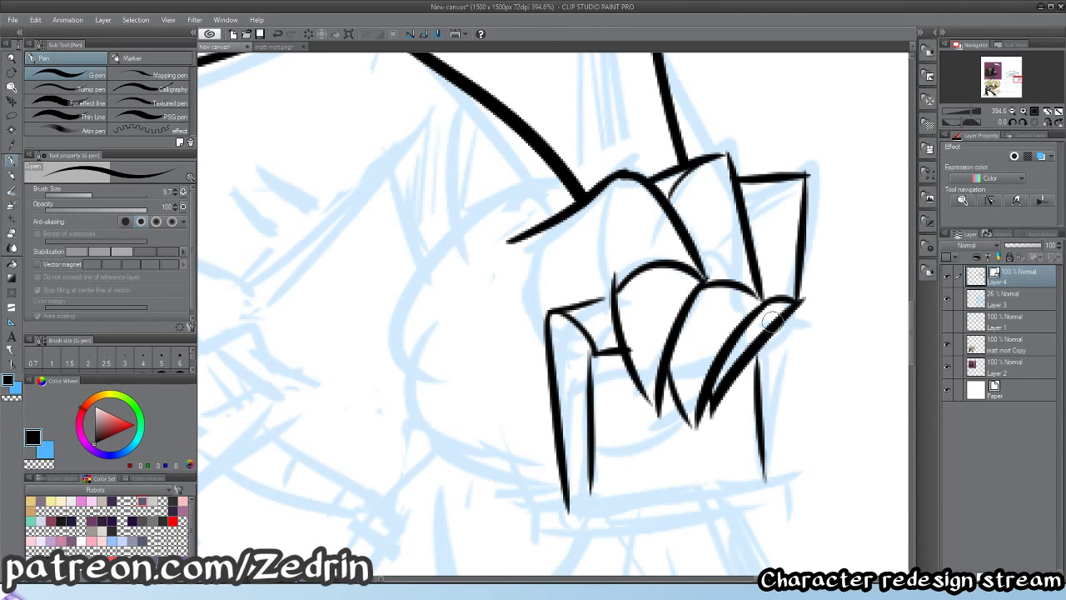
left_click_drag(774, 325, 781, 455)
- Ink the small tip under the thumb, the curved back of the hand and the nearest finger's inner curve
left_click_drag(590, 415, 666, 406)
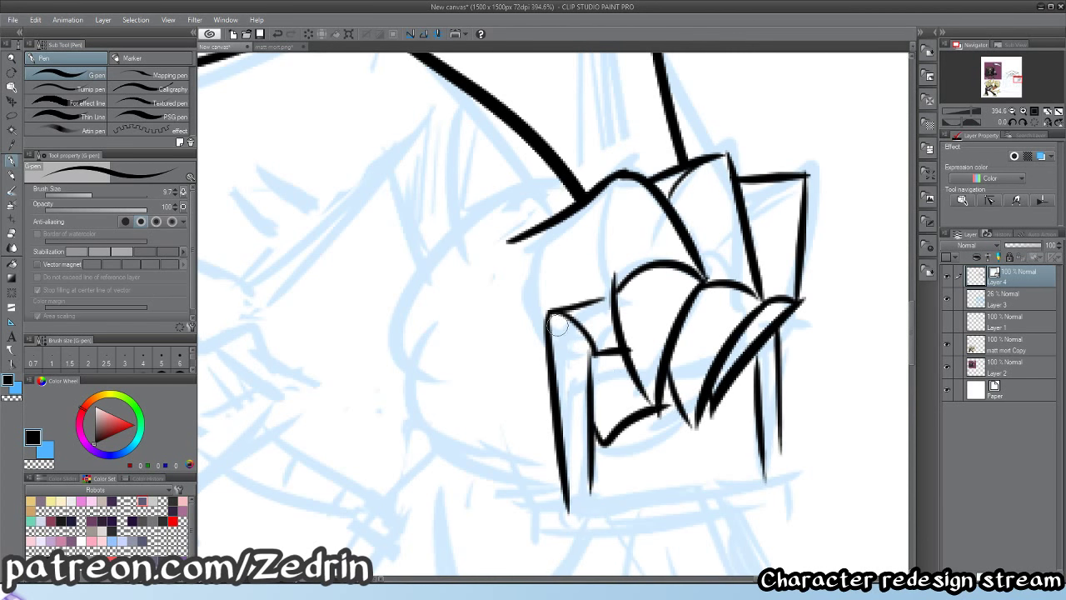
left_click_drag(540, 289, 573, 386)
left_click_drag(643, 247, 639, 348)
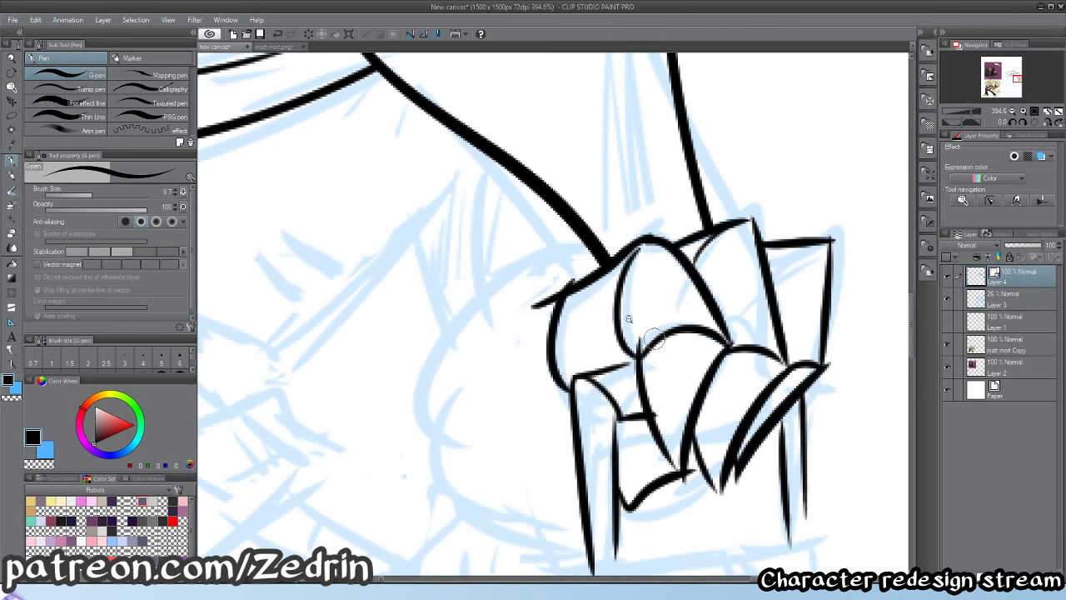
- Erase the shovel-side cloak edge below the face wrap and redraw it as a more flared curve
key("alt+space")
mouse_move(748, 184)
left_mouse_down()
mouse_move(645, 284)
mouse_move(588, 293)
left_mouse_up()
left_click_drag(608, 329, 704, 386)
left_click_drag(464, 369, 531, 366)
left_click_drag(532, 366, 595, 492)
left_click_drag(614, 411, 637, 410)
mouse_move(587, 379)
left_mouse_down()
mouse_move(564, 348)
mouse_move(541, 349)
left_mouse_up()
left_click_drag(550, 350, 544, 410)
key("e")
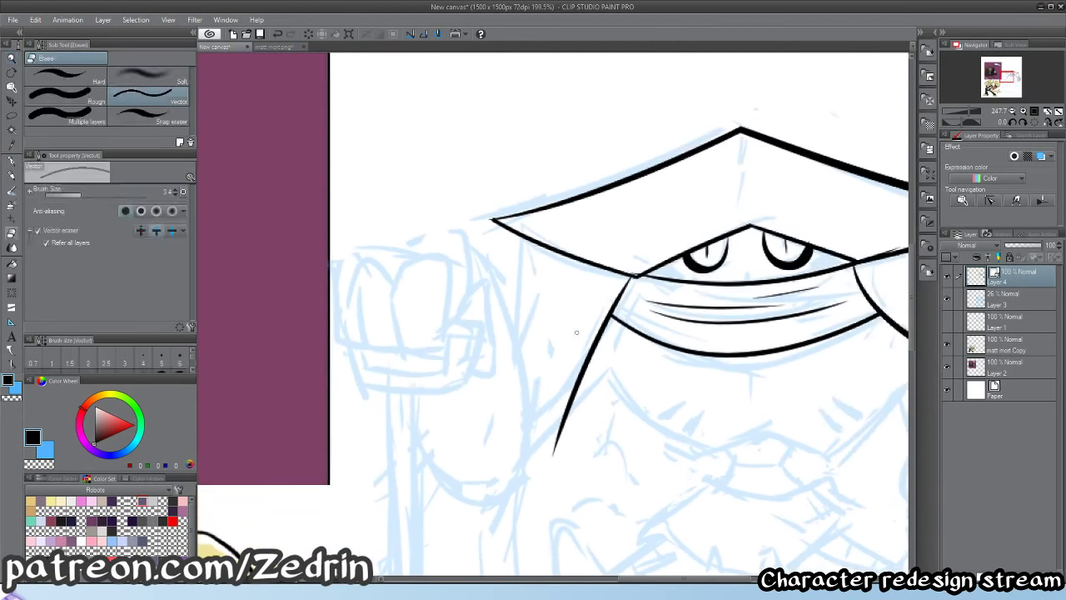
left_click_drag(568, 376, 589, 385)
mouse_move(590, 296)
left_mouse_down()
mouse_move(618, 320)
mouse_move(505, 469)
left_mouse_up()
left_click(577, 408, "alt")
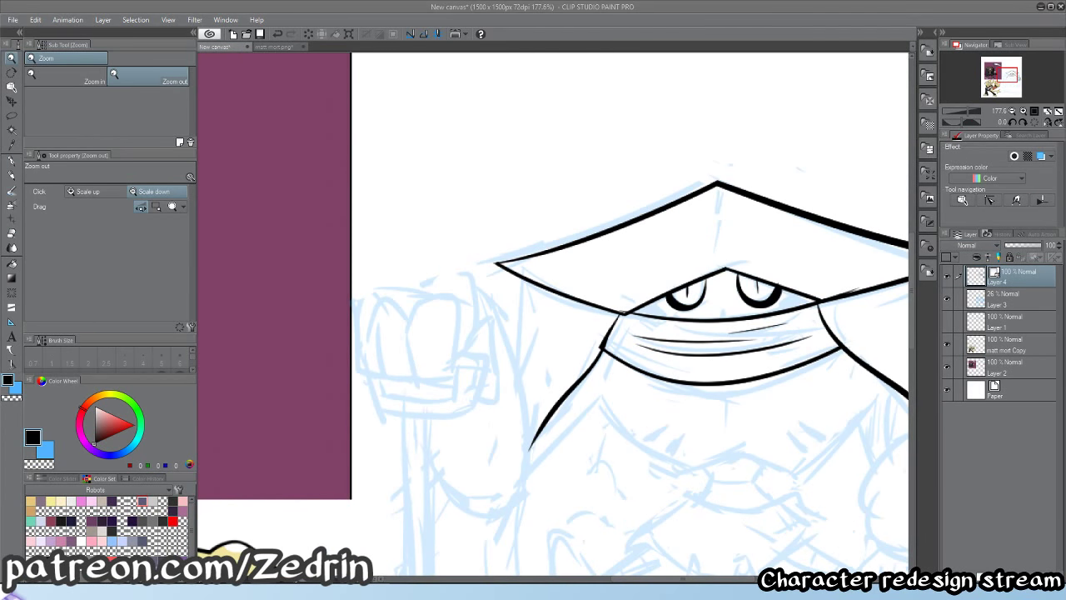
- Trim the overshooting line where the shovel-side cloak edge meets the face wrap's lower corner
scroll(688, 395, "up", 6)
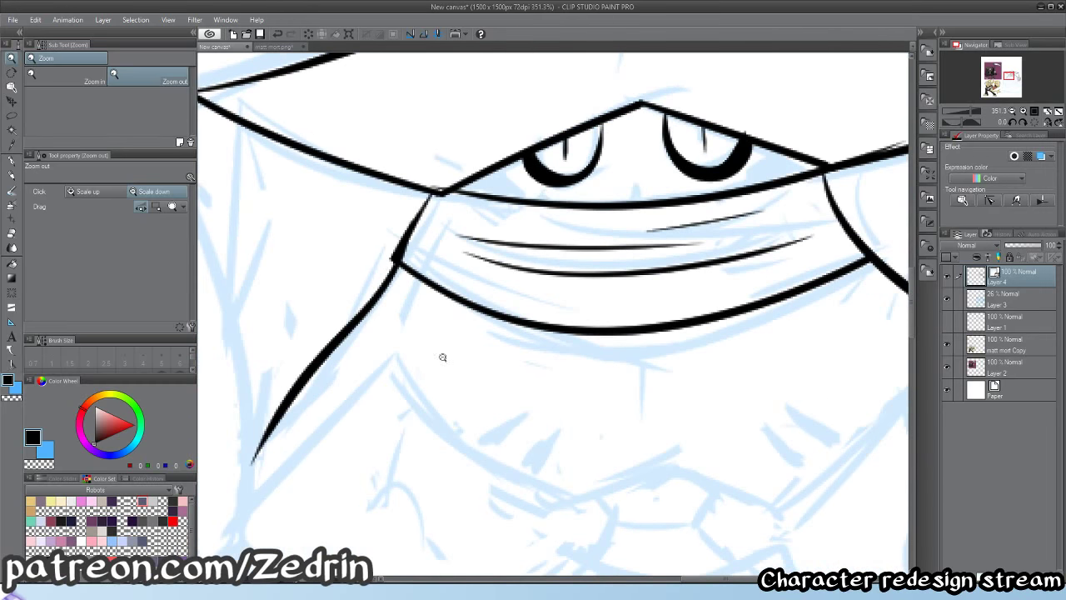
key("e")
left_click_drag(395, 254, 389, 258)
scroll(399, 236, "down", 3)
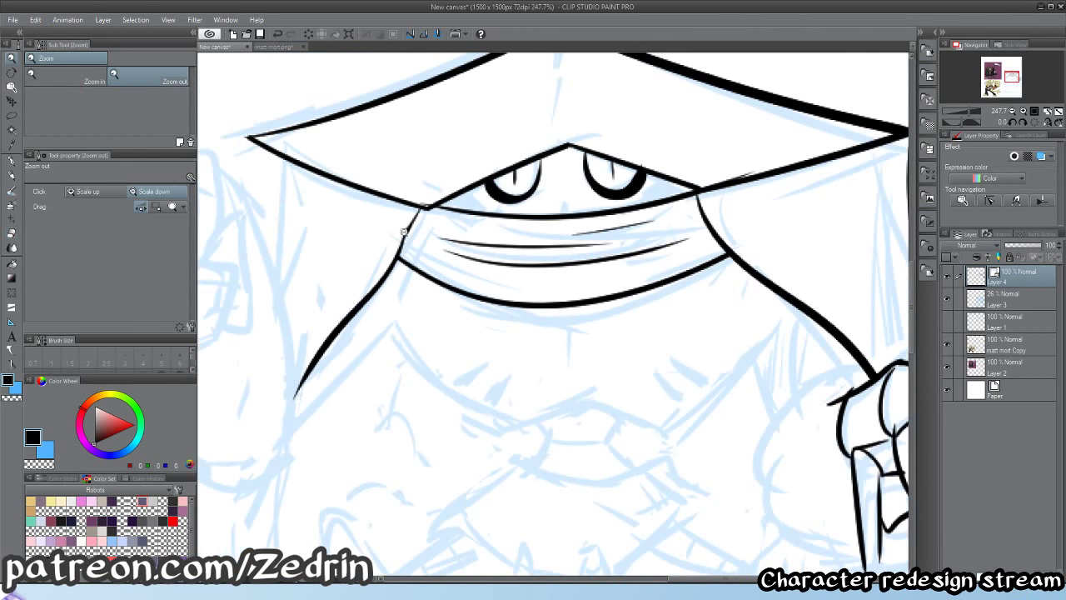
- Ink the shovel-side lower edge of the chest cloth and a small peaked notch at its centre
key("y")
key("p")
mouse_move(365, 305)
left_mouse_down()
mouse_move(563, 431)
mouse_move(623, 418)
mouse_move(690, 441)
left_mouse_up()
key("ctrl+z")
left_click_drag(498, 432, 608, 397)
key("ctrl+z")
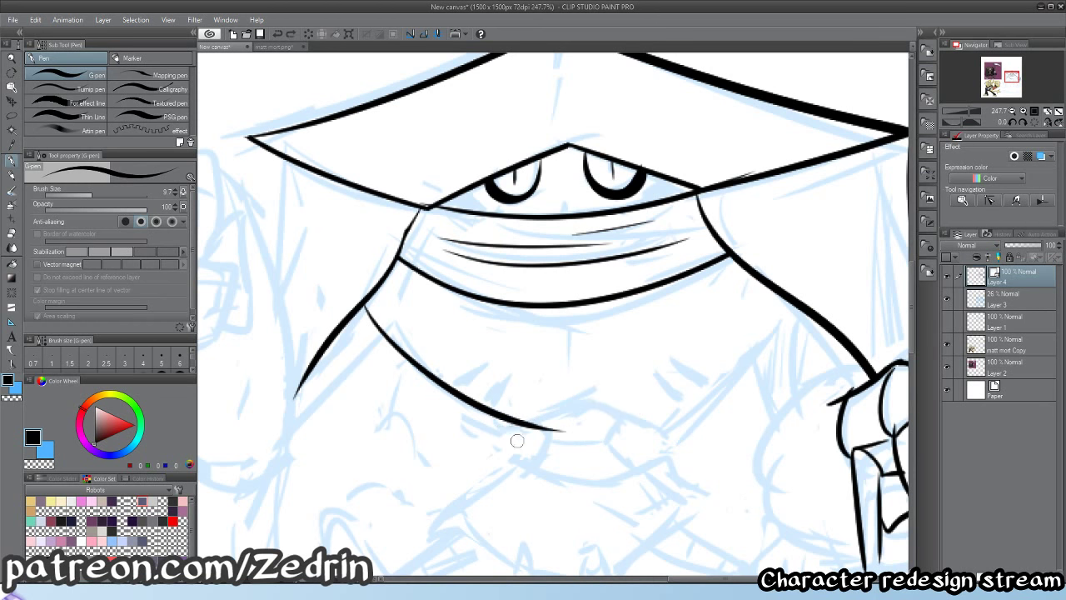
mouse_move(516, 441)
left_mouse_down()
mouse_move(585, 391)
mouse_move(661, 439)
left_mouse_up()
key("ctrl+z")
- Ink the lantern-side lower edge of the chest cloth, curving from the cloak edge down to the central notch
left_click_drag(814, 273, 635, 447)
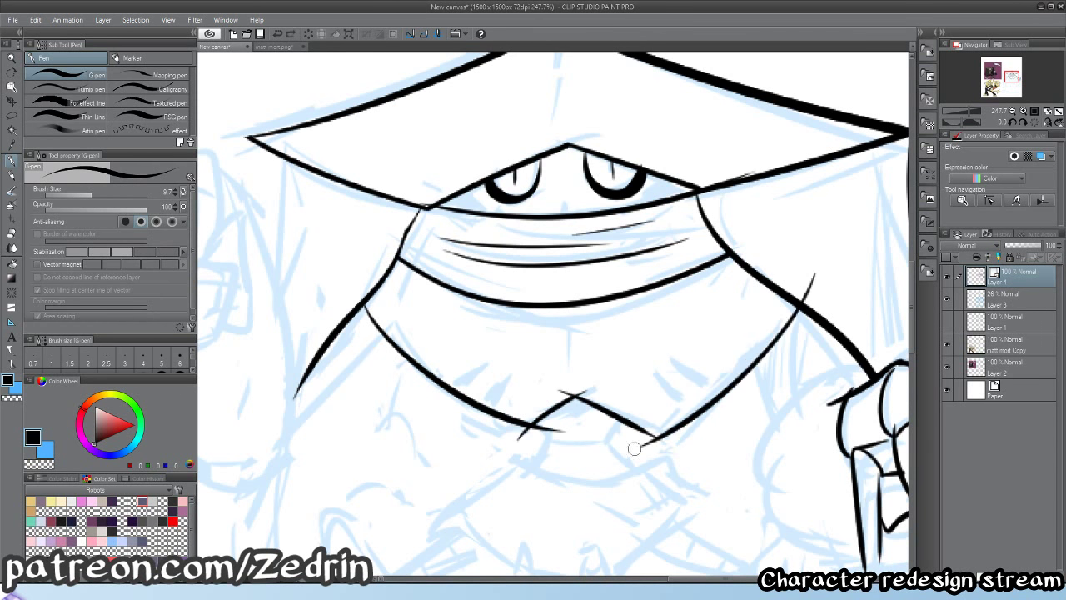
key("ctrl+z")
left_click_drag(819, 264, 623, 434)
- Trim the overshooting ends around the chest cloth's central notch and at the lantern-side cloak edge
key("e")
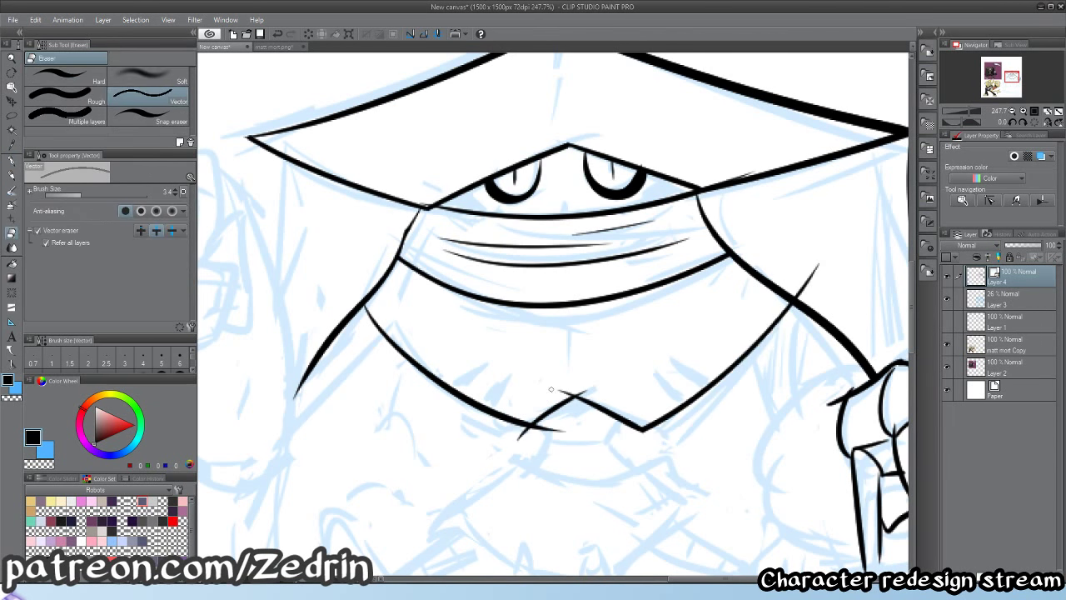
key("y")
mouse_move(581, 389)
left_mouse_down()
mouse_move(588, 394)
mouse_move(569, 401)
mouse_move(668, 426)
left_mouse_up()
key("ctrl+z")
key("e")
key("y")
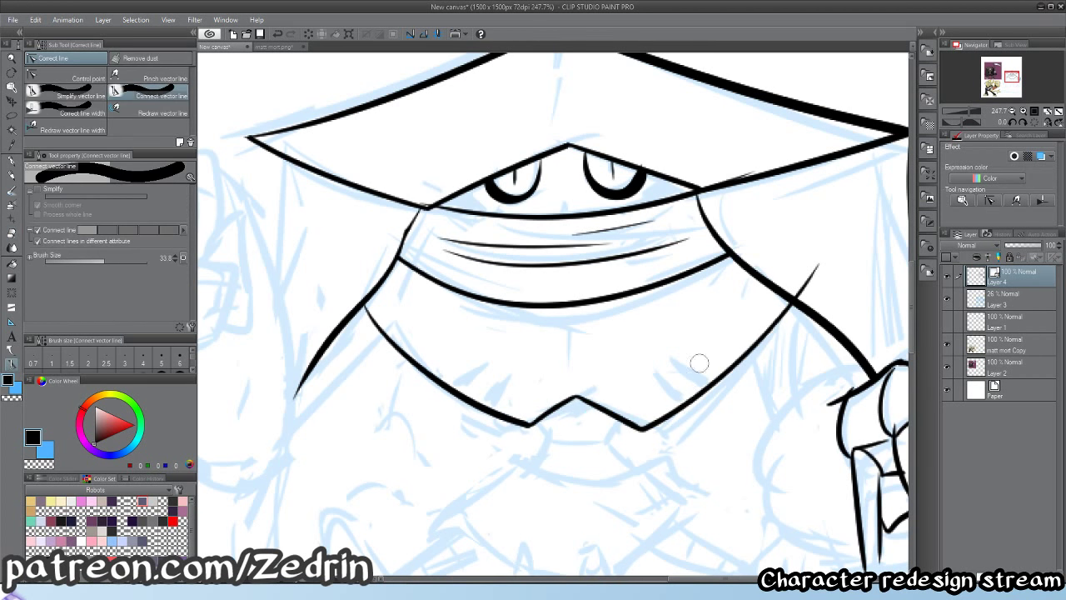
key("e")
mouse_move(817, 273)
left_mouse_down()
mouse_move(721, 344)
mouse_move(569, 366)
left_mouse_up()
- Clean up the overshooting line at the back of the lantern-side hand so its outline meets neatly
left_click_drag(629, 366, 642, 367)
scroll(618, 337, "up", 5)
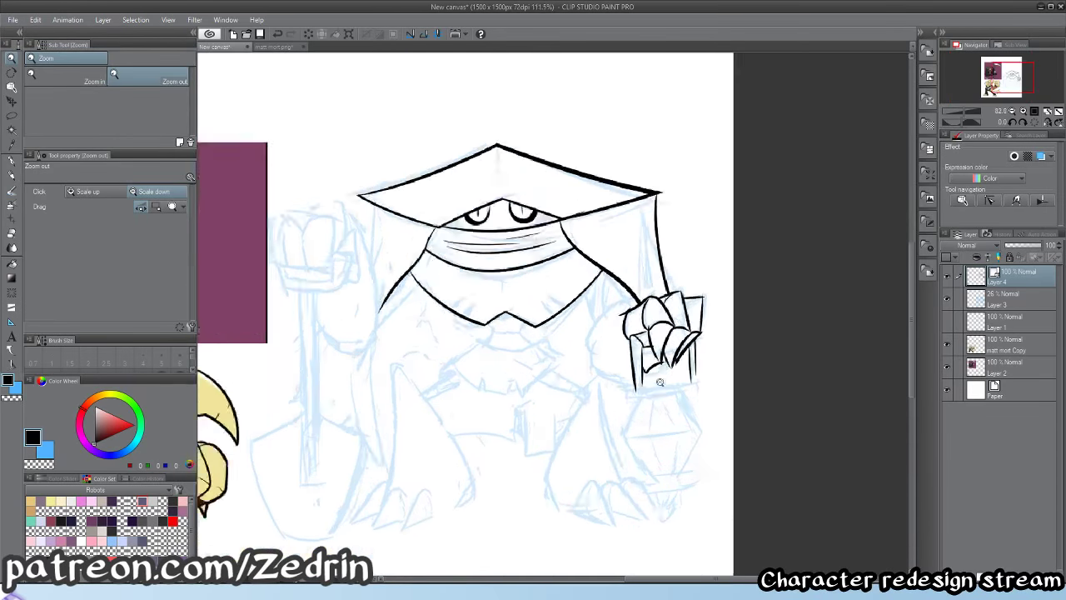
key("e")
key("y")
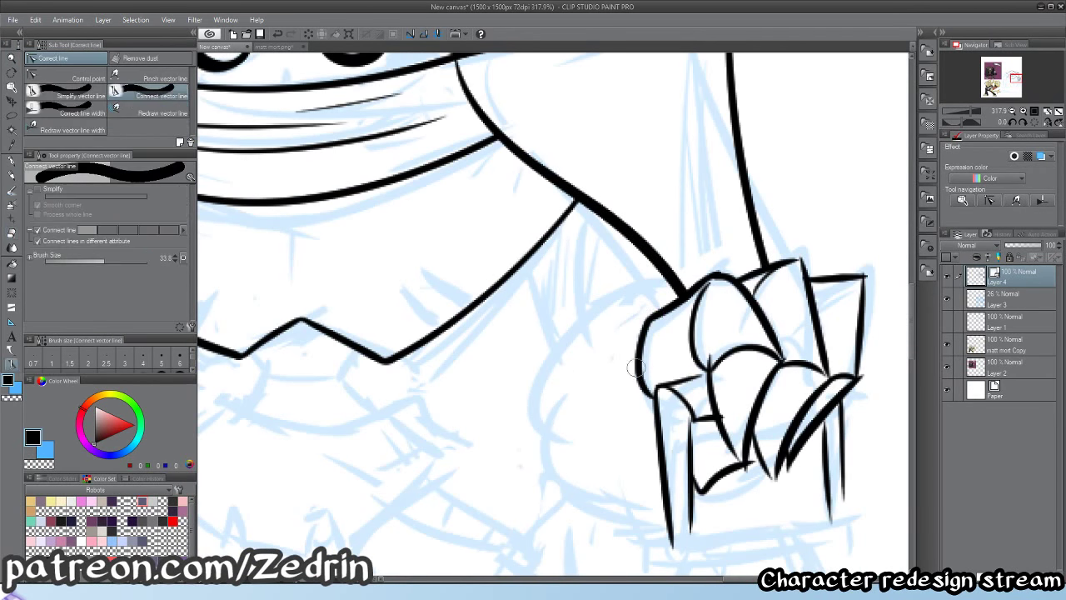
- Ink the rounded forearm behind the lantern-side hand and join its upper and lower strokes
key("p")
mouse_move(662, 317)
left_mouse_down()
mouse_move(533, 408)
mouse_move(532, 379)
mouse_move(666, 477)
left_mouse_up()
key("ctrl+z")
key("ctrl+z")
mouse_move(536, 381)
left_mouse_down()
mouse_move(573, 468)
mouse_move(665, 506)
left_mouse_up()
key("alt+space")
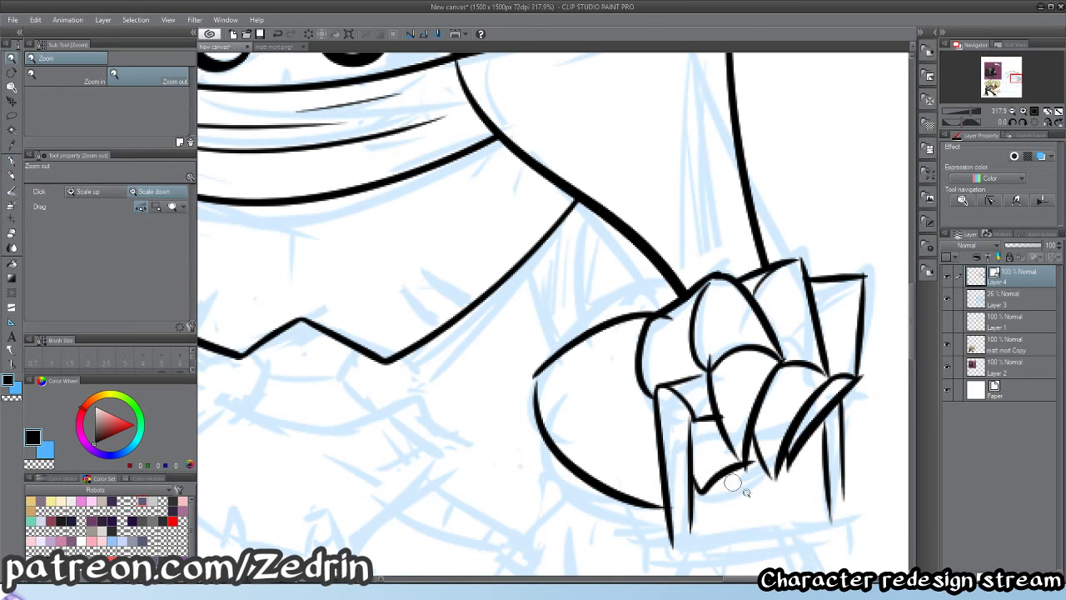
scroll(731, 483, "up", 2)
key("y")
left_click_drag(426, 300, 423, 383)
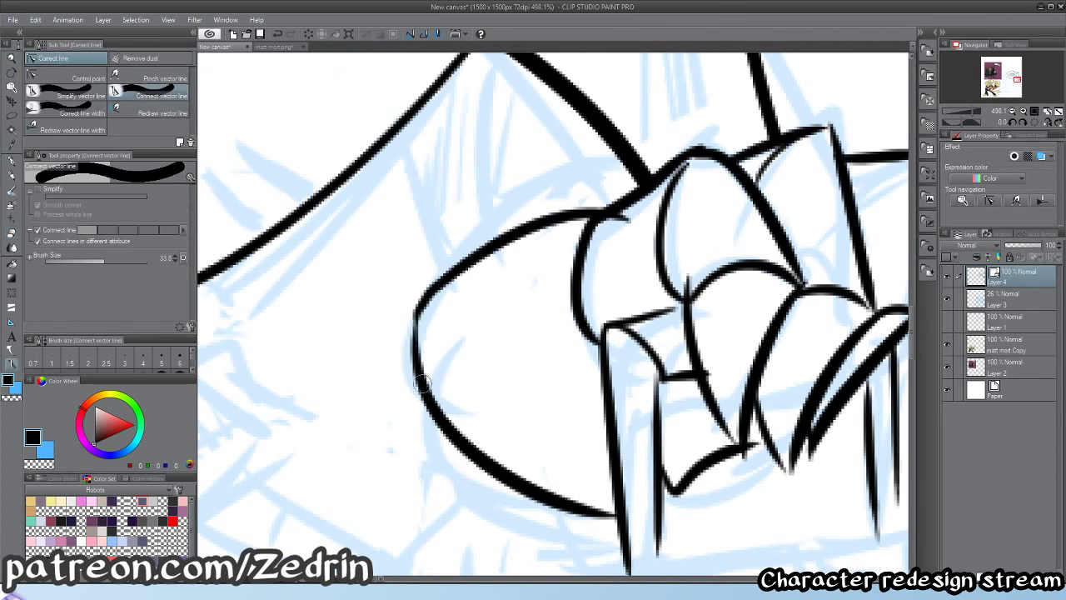
- Ink both sides of the narrow upper arm between the lantern-side cloak edge and the rounded forearm
key("alt+space")
left_click_drag(515, 553, 472, 384)
scroll(472, 384, "up", 2)
key("p")
left_click_drag(472, 298, 476, 455)
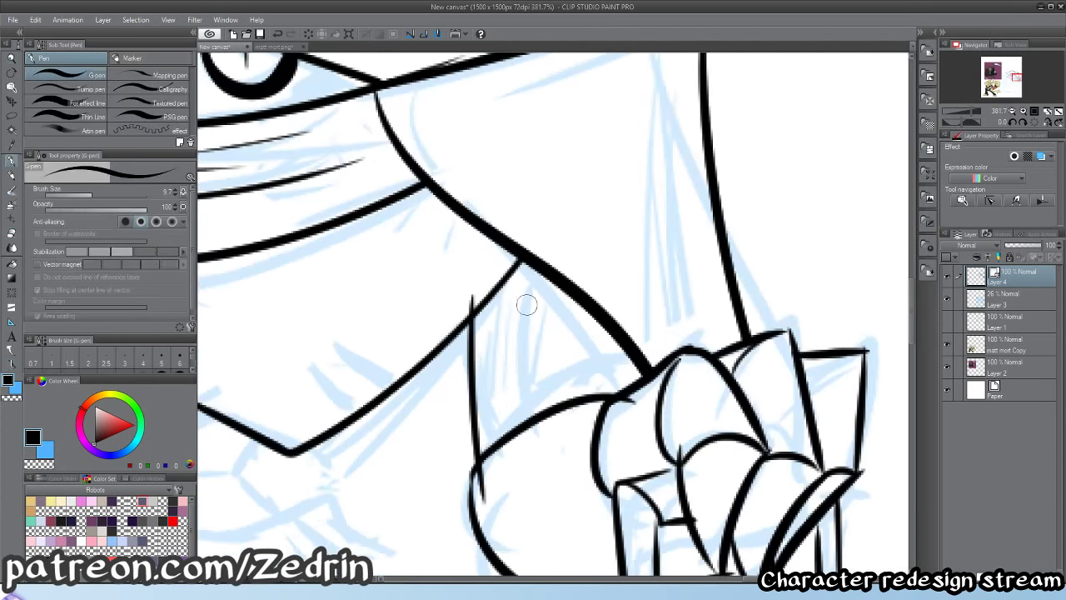
left_click_drag(534, 265, 511, 426)
- Trim the upper arm's overshooting ends and add two thin curved lines across it
key("e")
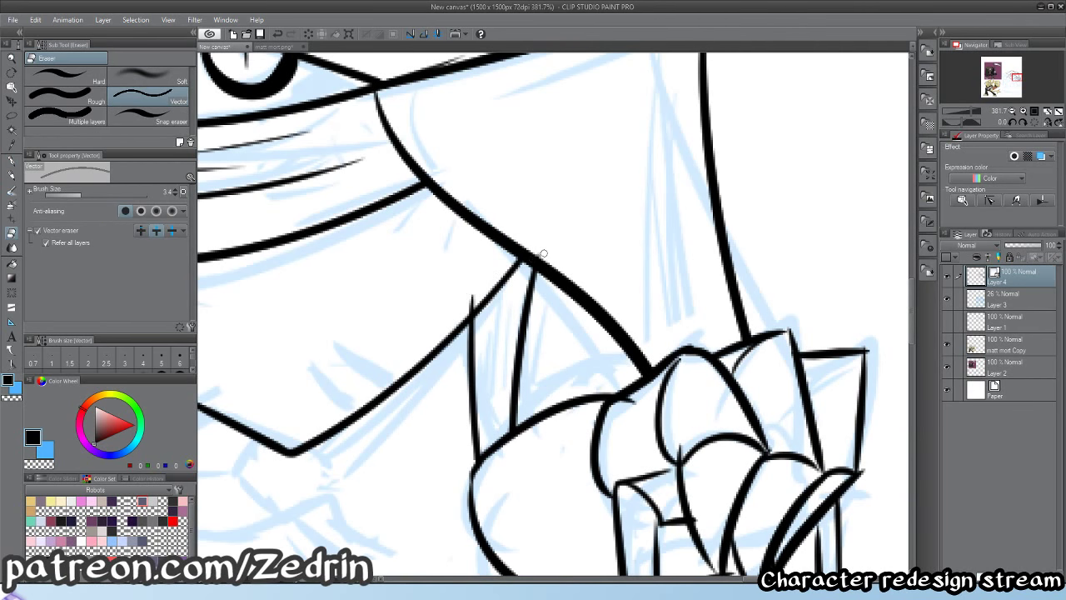
key("p")
left_click_drag(477, 408, 513, 395)
left_click_drag(476, 334, 523, 303)
- Ink the outlines of the three fingers of the fist gripping the shovel handle
key("alt+space")
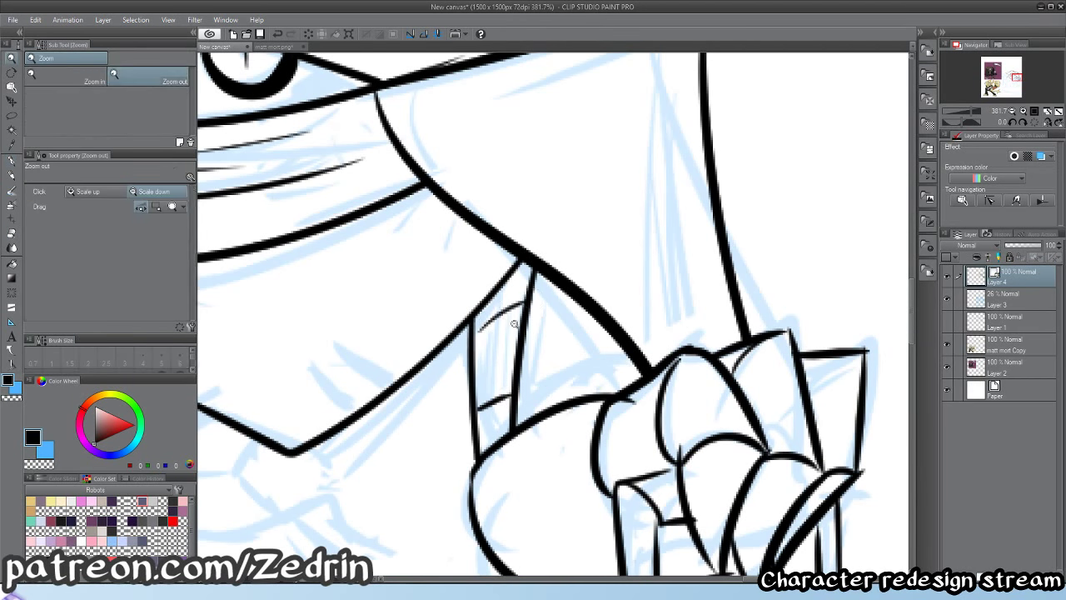
left_click_drag(804, 334, 596, 353)
left_click_drag(442, 393, 466, 387)
scroll(466, 386, "down", 1)
scroll(380, 309, "up", 2)
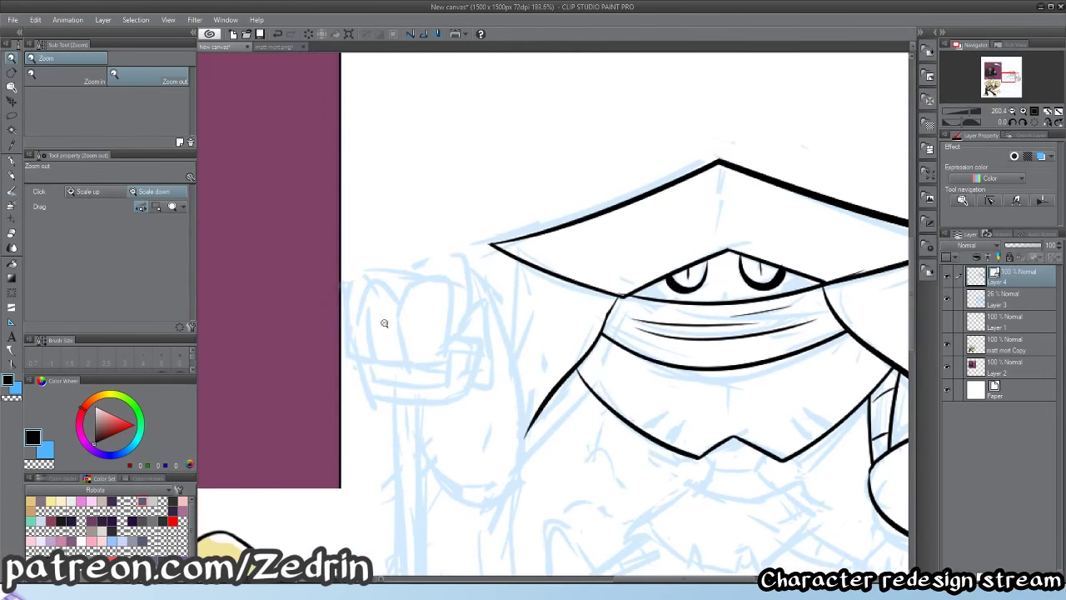
key("p")
mouse_move(510, 291)
left_mouse_down()
mouse_move(436, 307)
mouse_move(452, 477)
mouse_move(498, 487)
left_mouse_up()
mouse_move(422, 293)
left_mouse_down()
mouse_move(383, 322)
mouse_move(396, 460)
mouse_move(446, 473)
left_mouse_up()
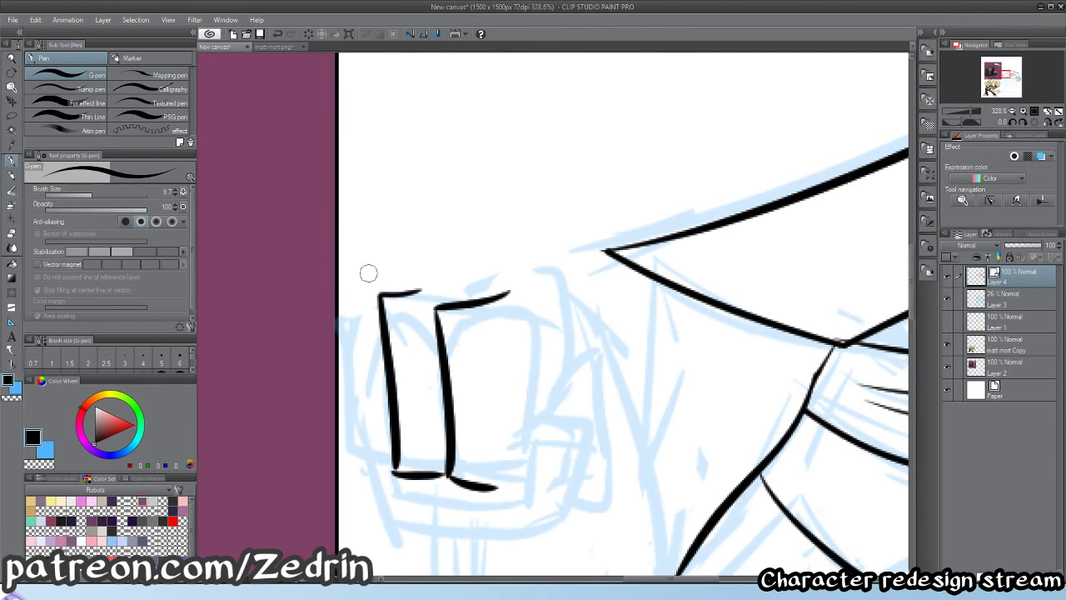
mouse_move(365, 298)
left_mouse_down()
mouse_move(320, 320)
mouse_move(347, 465)
mouse_move(391, 475)
left_mouse_up()
- Ink curved knuckle lines across the top of the shovel-side fist
key("y")
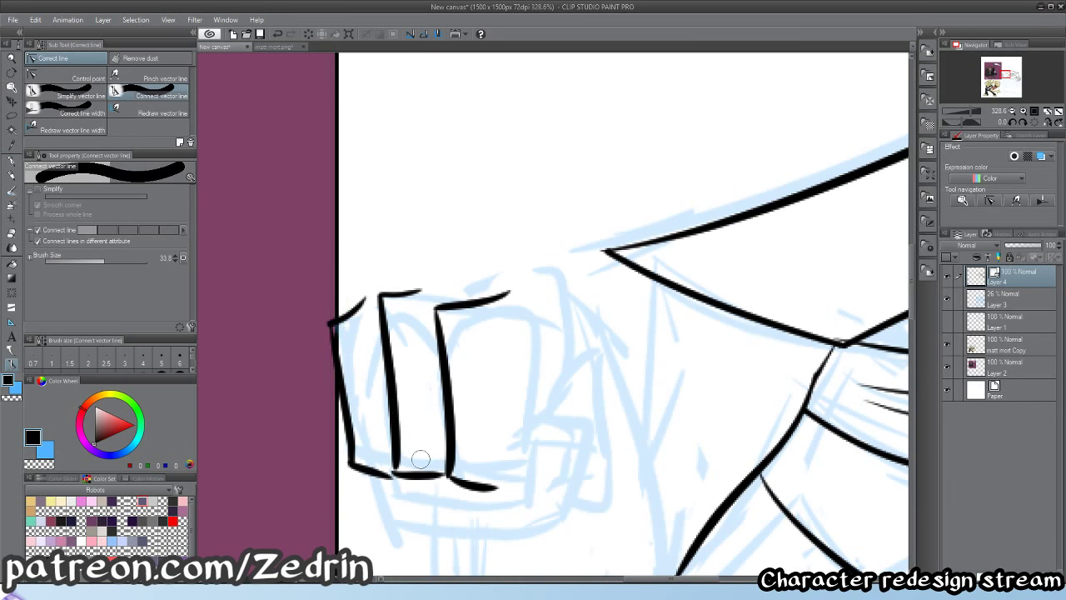
left_click_drag(453, 481, 447, 495)
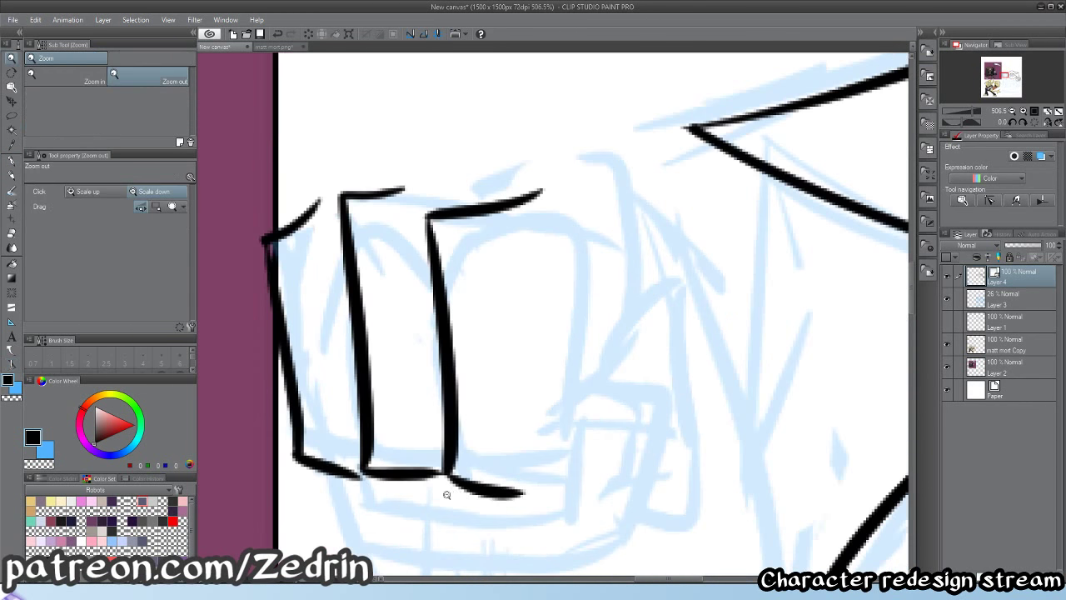
mouse_move(445, 451)
left_mouse_down()
mouse_move(463, 457)
mouse_move(466, 281)
mouse_move(459, 340)
mouse_move(481, 342)
left_mouse_up()
mouse_move(432, 324)
left_mouse_down()
mouse_move(466, 317)
mouse_move(545, 341)
mouse_move(605, 380)
left_mouse_up()
mouse_move(588, 326)
left_mouse_down()
mouse_move(634, 379)
mouse_move(664, 383)
mouse_move(552, 442)
left_mouse_up()
key("ctrl+z")
left_click_drag(638, 470, 578, 287)
- Ink the curved lower end of the fist's widest finger and the inner edge of its thumb
left_click_drag(542, 391, 619, 358)
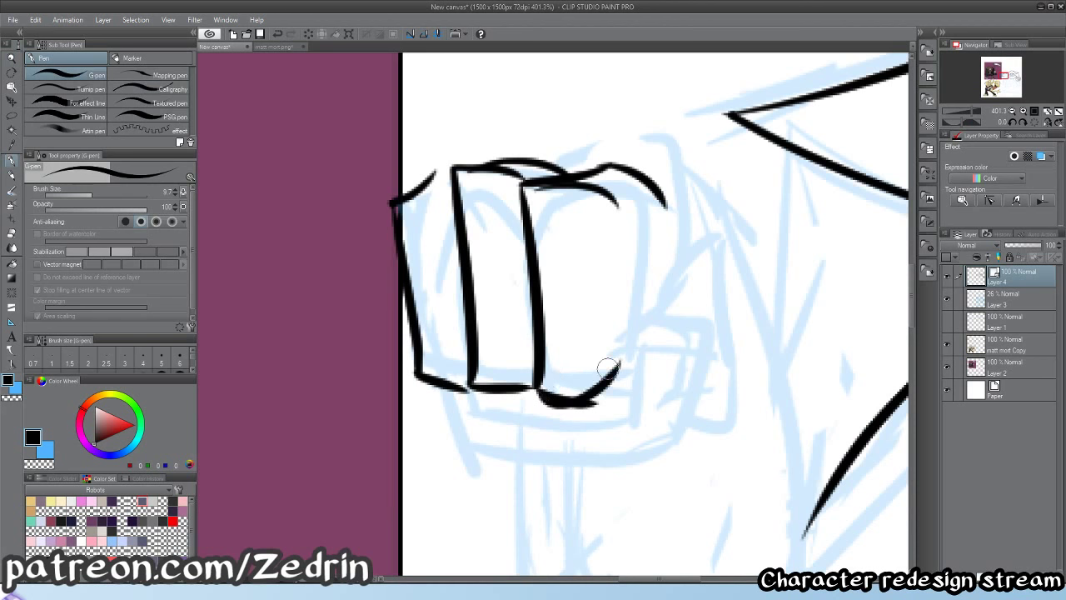
key("ctrl+z")
mouse_move(541, 388)
left_mouse_down()
mouse_move(623, 353)
mouse_move(633, 440)
left_mouse_up()
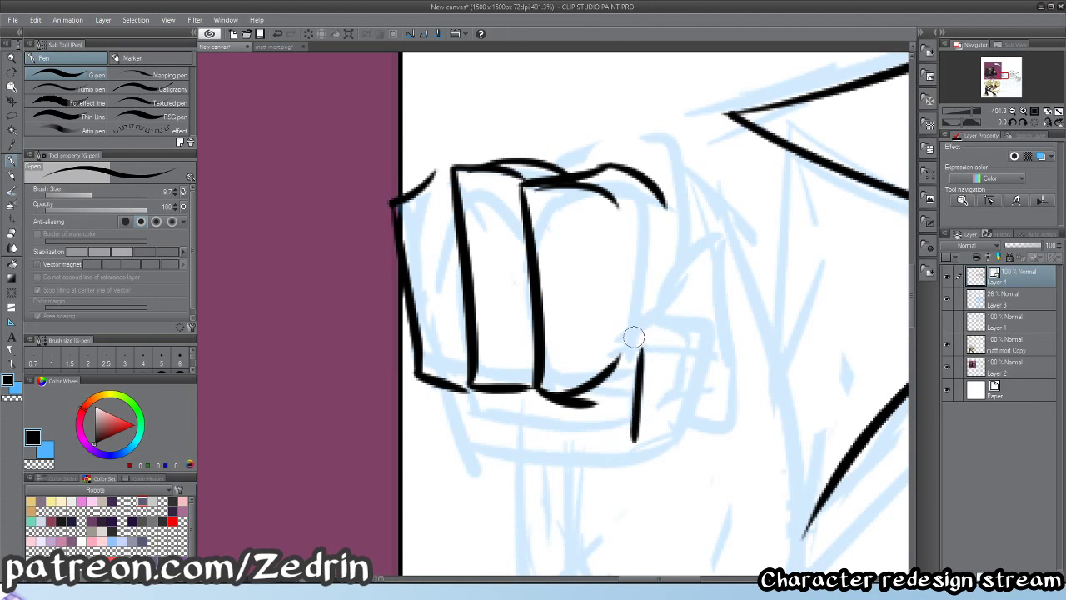
- Ink the rounded outer side of the thumb and the curved lower edge of the shovel-side fist
left_click_drag(637, 331, 674, 459)
left_click_drag(676, 458, 546, 476)
left_click_drag(436, 388, 512, 468)
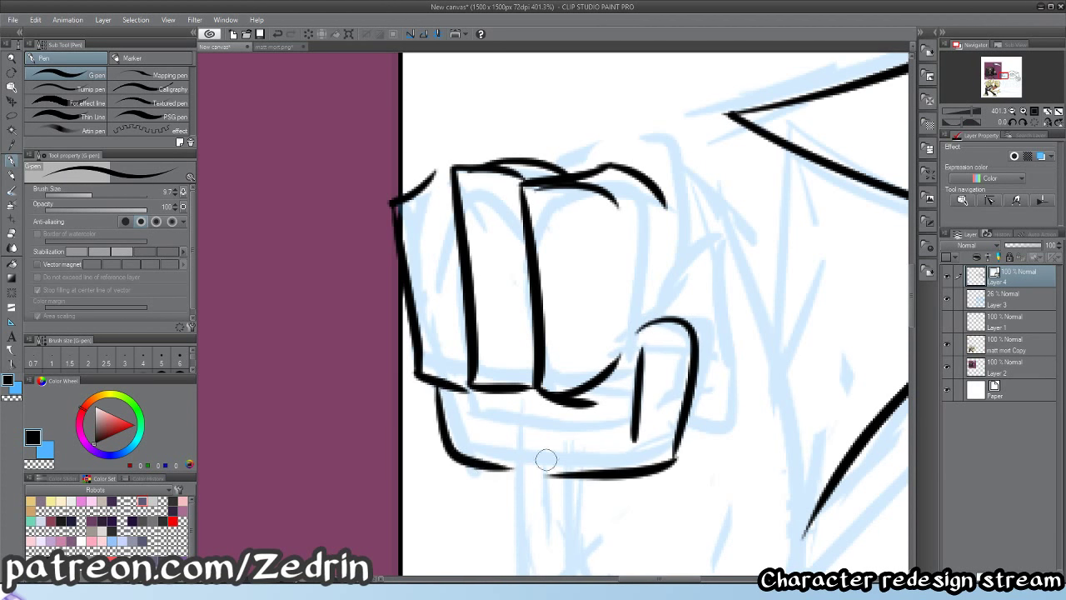
- Ink the curved outer edge of the hand behind the thumb and the inner line along the fist's lower edge
mouse_move(683, 260)
left_mouse_down()
mouse_move(731, 370)
mouse_move(680, 450)
mouse_move(677, 440)
left_mouse_up()
key("ctrl+z")
mouse_move(569, 405)
left_mouse_down()
mouse_move(649, 405)
mouse_move(561, 426)
mouse_move(631, 434)
mouse_move(462, 440)
left_mouse_up()
key("ctrl+z")
left_click_drag(458, 391, 629, 437)
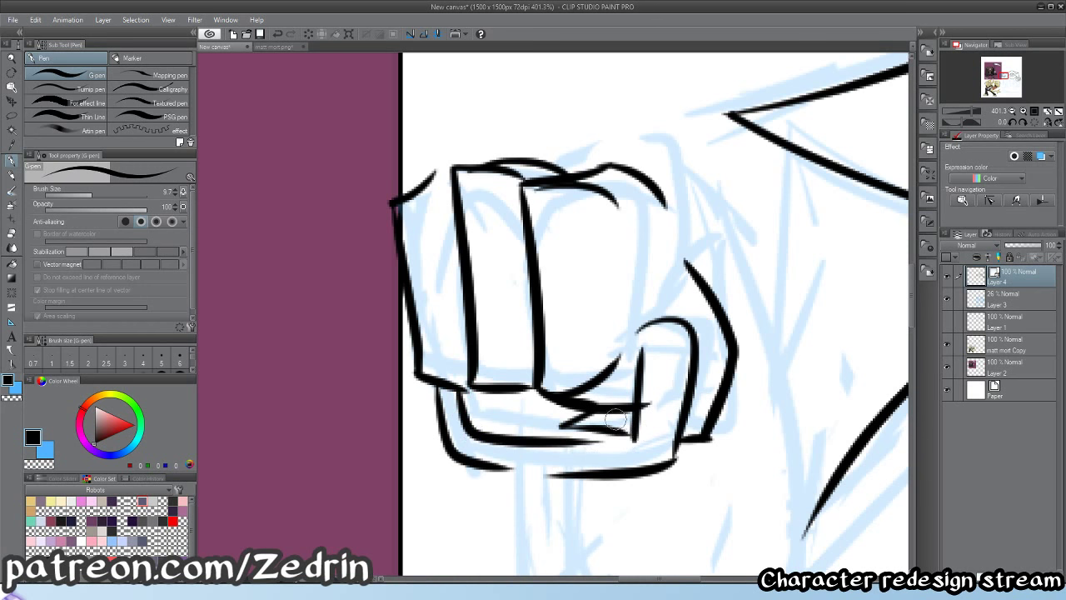
- Ink a taller rounded thumb tip, its side contour and the line joining the knuckles to the outer hand
mouse_move(640, 360)
left_mouse_down()
mouse_move(637, 303)
mouse_move(689, 371)
mouse_move(696, 341)
left_mouse_up()
key("ctrl+z")
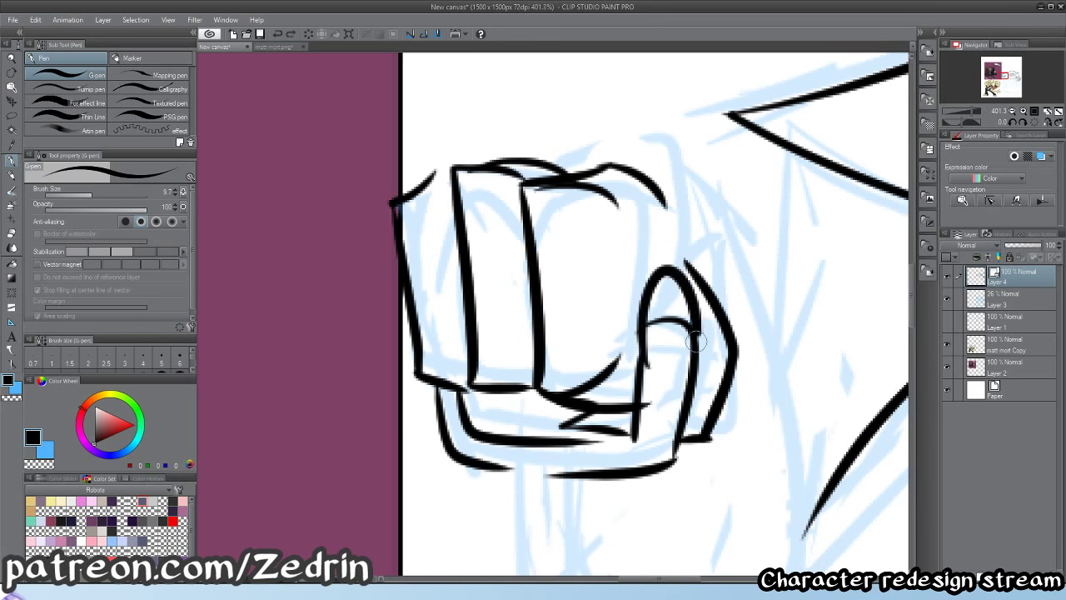
mouse_move(672, 269)
left_mouse_down()
mouse_move(625, 293)
mouse_move(623, 325)
mouse_move(649, 343)
left_mouse_up()
left_click_drag(630, 262, 622, 358)
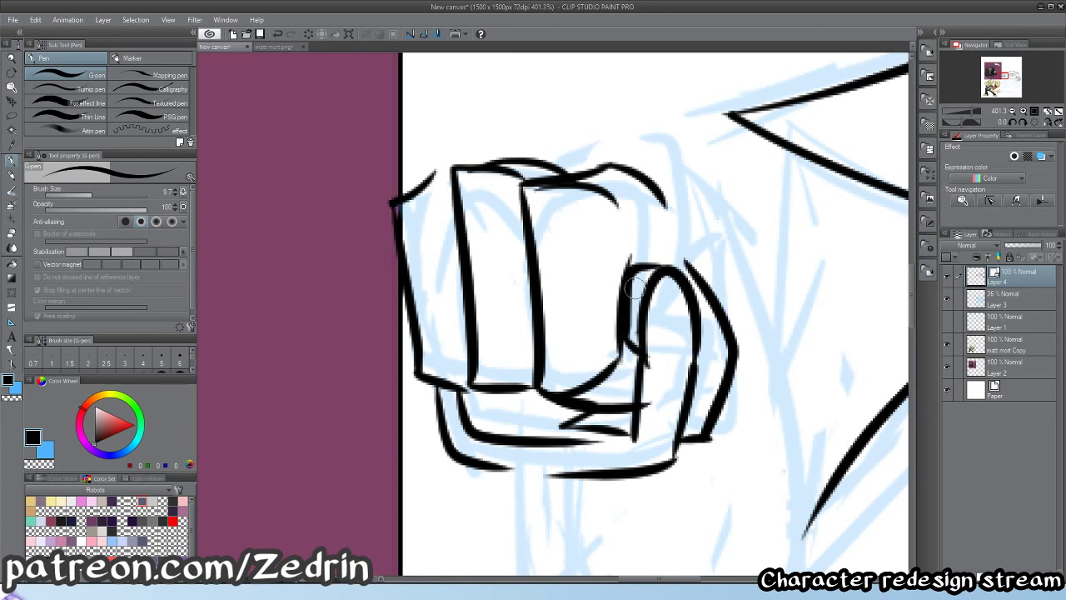
left_click_drag(668, 210, 692, 271)
- Ink the short neck and flat rectangular collar of the shovel directly below the fist
mouse_move(653, 263)
left_mouse_down()
mouse_move(618, 234)
mouse_move(626, 331)
mouse_move(487, 320)
left_mouse_up()
mouse_move(504, 305)
left_mouse_down()
mouse_move(560, 328)
mouse_move(519, 320)
mouse_move(490, 343)
mouse_move(540, 253)
left_mouse_up()
key("p")
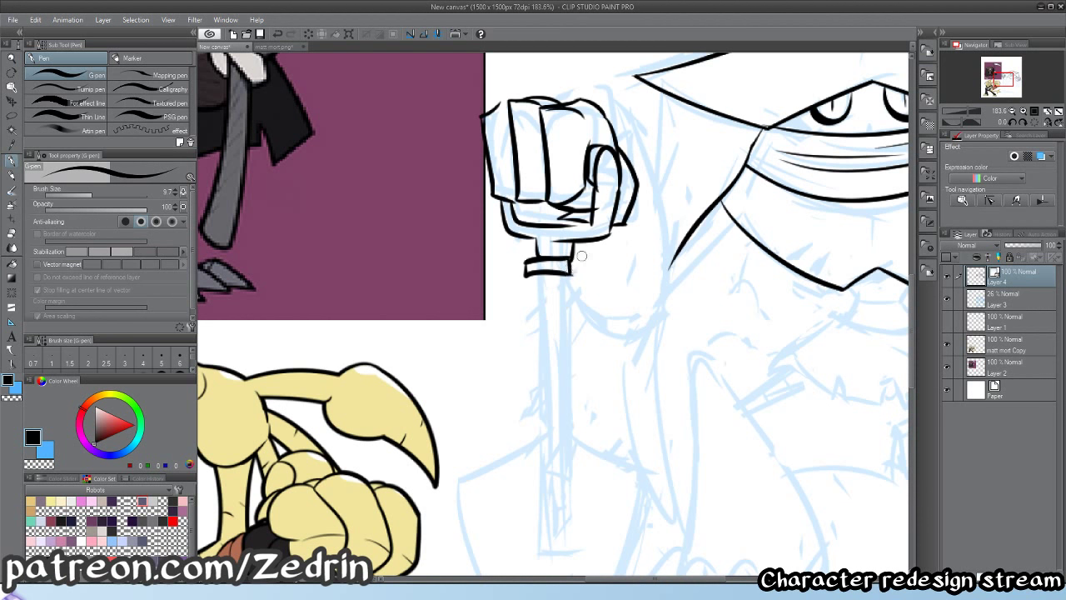
- Ink two oval knobs on the thumb side of the fist
mouse_move(615, 207)
left_mouse_down()
mouse_move(594, 326)
mouse_move(615, 291)
mouse_move(583, 300)
left_mouse_up()
key("e")
key("p")
key("e")
key("p")
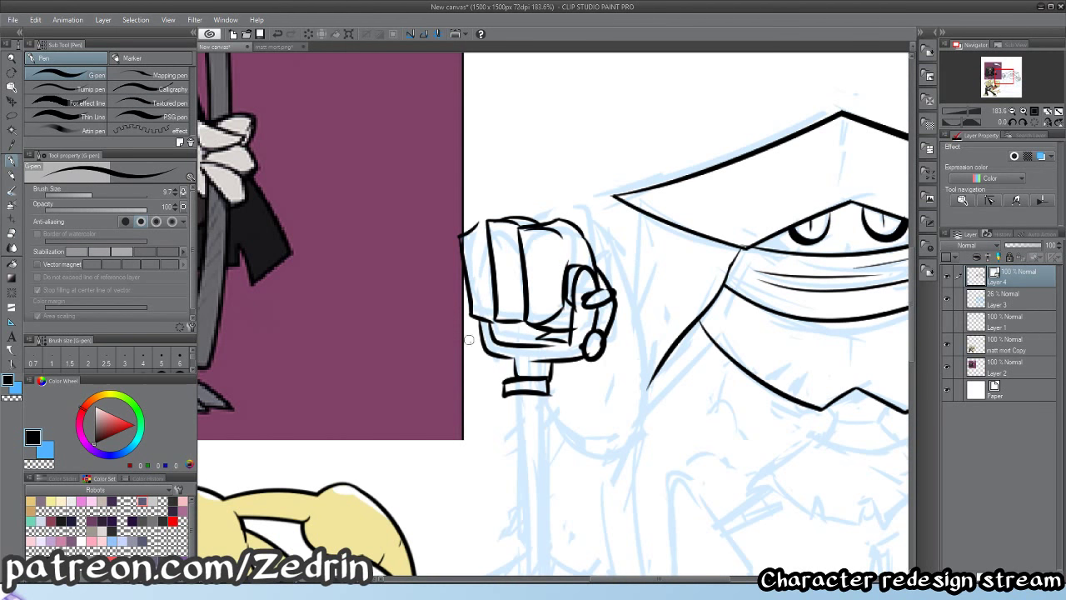
- Ink two matching ovals along the outer finger side of the fist
mouse_move(469, 339)
left_mouse_down()
mouse_move(470, 358)
mouse_move(476, 327)
mouse_move(435, 294)
mouse_move(529, 304)
left_mouse_up()
key("ctrl+z")
key("ctrl+z")
key("ctrl+space")
key("e")
scroll(526, 327, "down", 5)
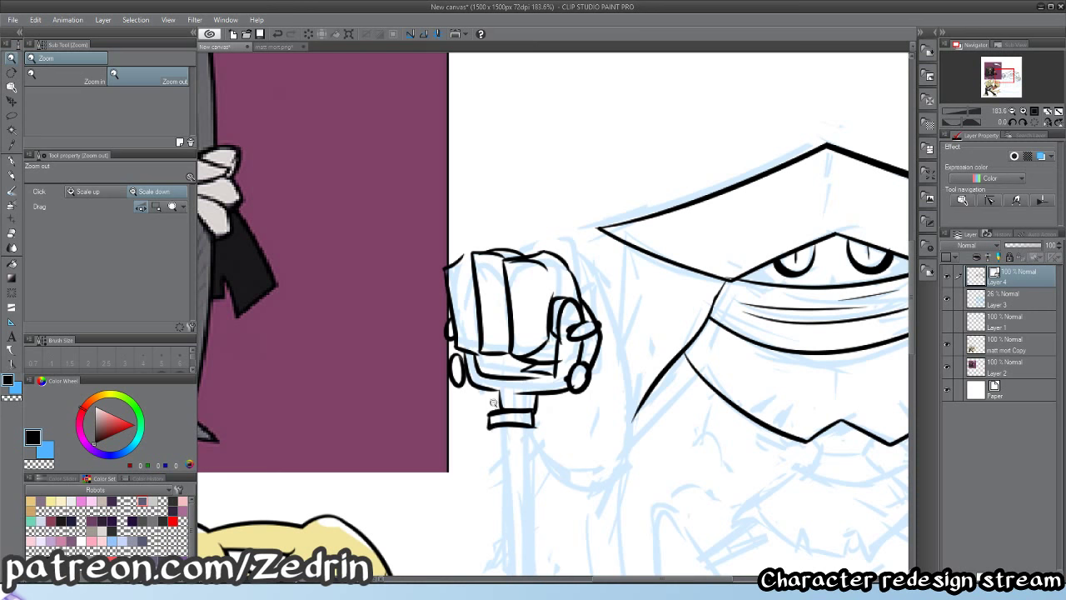
- Clean up the overlapping lines around the thumb-side ovals and the fist's lower edge
left_click_drag(541, 380, 596, 380)
key("p")
left_click_drag(488, 381, 611, 372)
key("ctrl+z")
key("e")
left_click_drag(612, 310, 605, 357)
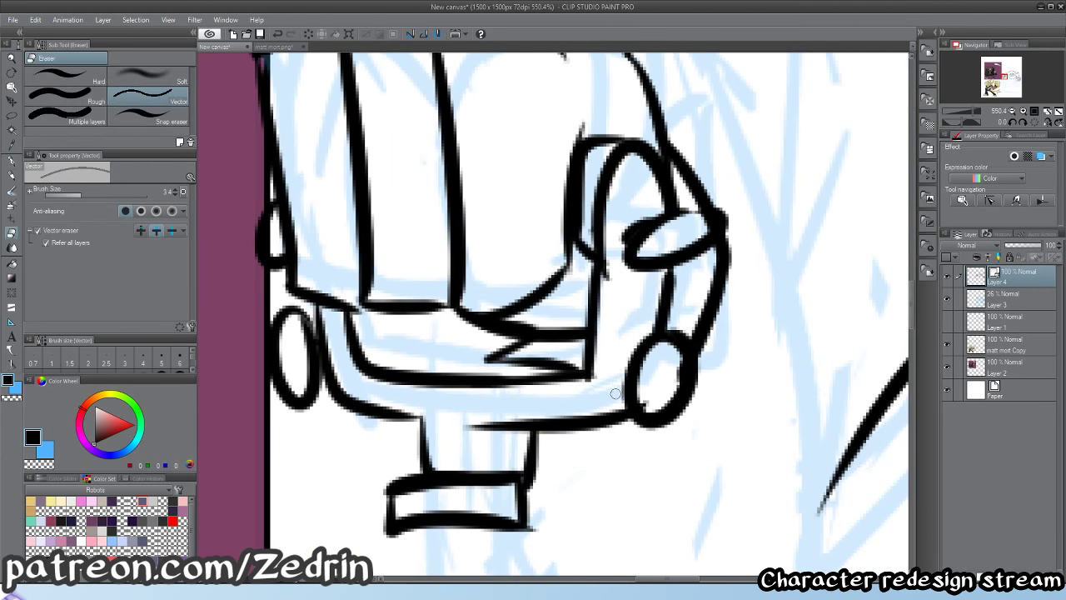
- Erase the neck's thumb-side line and trim the overshooting ends of the collar below the fist
scroll(615, 393, "down", 4)
scroll(594, 456, "up", 4)
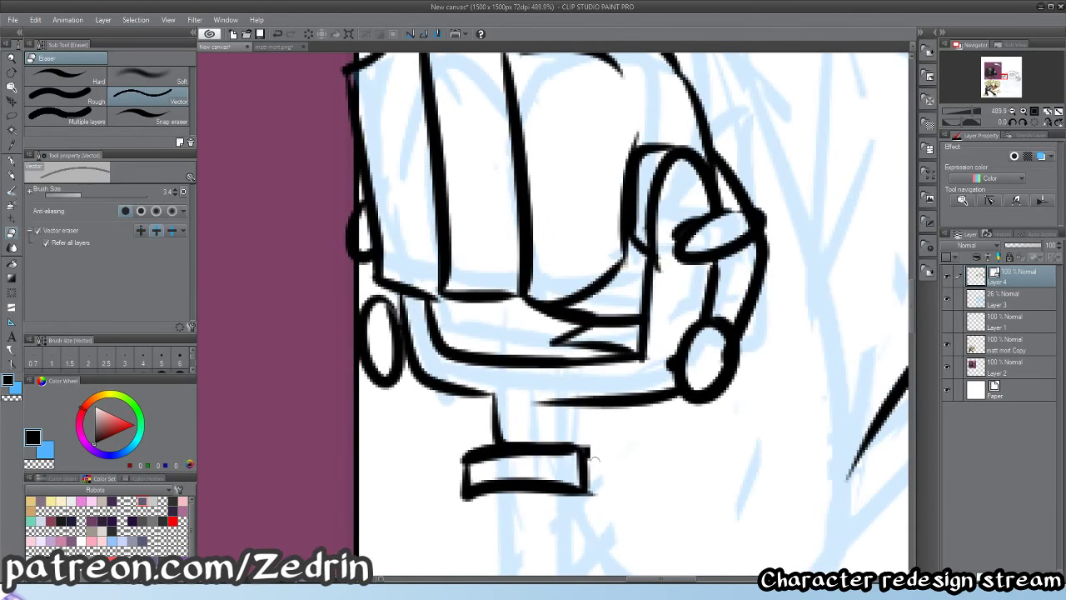
key("y")
mouse_move(587, 475)
left_mouse_down()
mouse_move(572, 414)
mouse_move(580, 447)
left_mouse_up()
key("p")
key("ctrl+z")
key("ctrl+z")
key("e")
key("y")
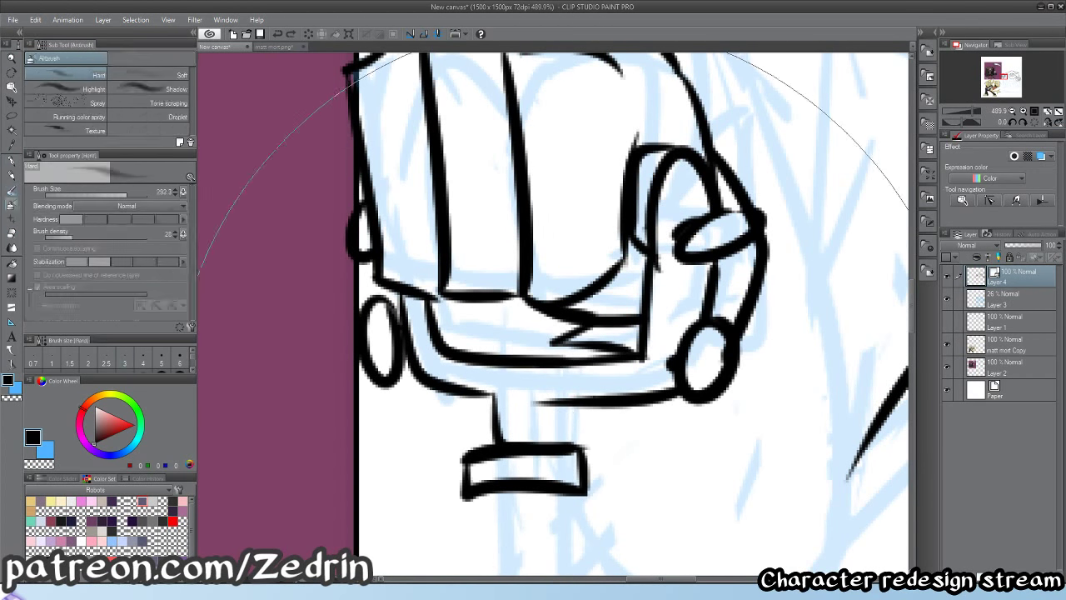
- Ink flared rib lines running from the fist's lower edge down to the shovel collar
key("p")
left_click_drag(572, 407, 570, 448)
key("ctrl+z")
mouse_move(568, 401)
left_mouse_down()
mouse_move(567, 436)
mouse_move(515, 414)
mouse_move(541, 426)
mouse_move(532, 441)
mouse_move(529, 371)
left_mouse_up()
scroll(566, 425, "down", 5)
scroll(529, 371, "up", 1)
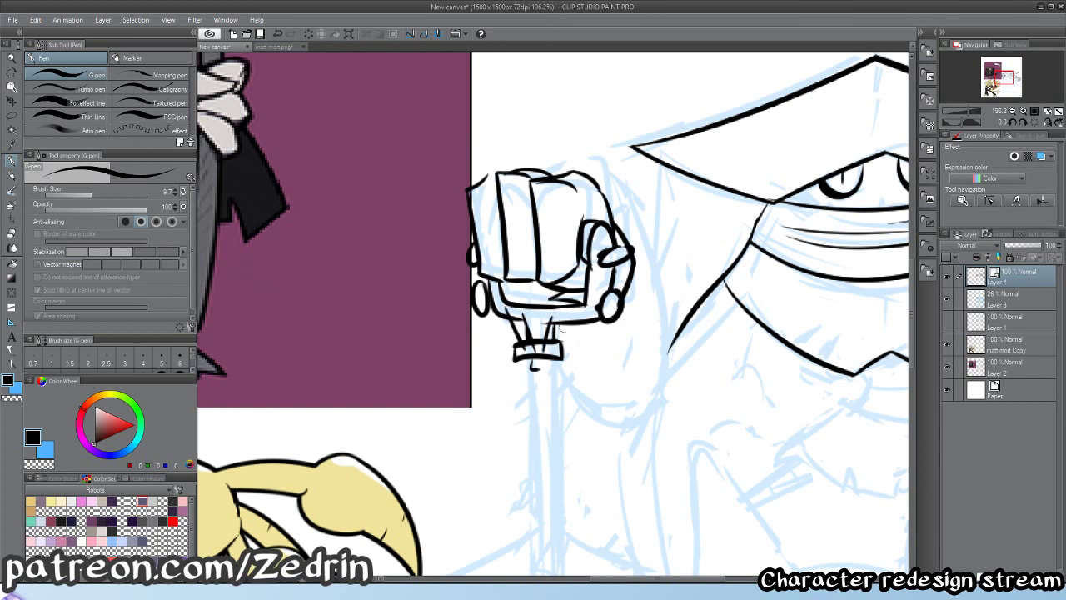
scroll(564, 339, "down", 3)
scroll(542, 361, "up", 4)
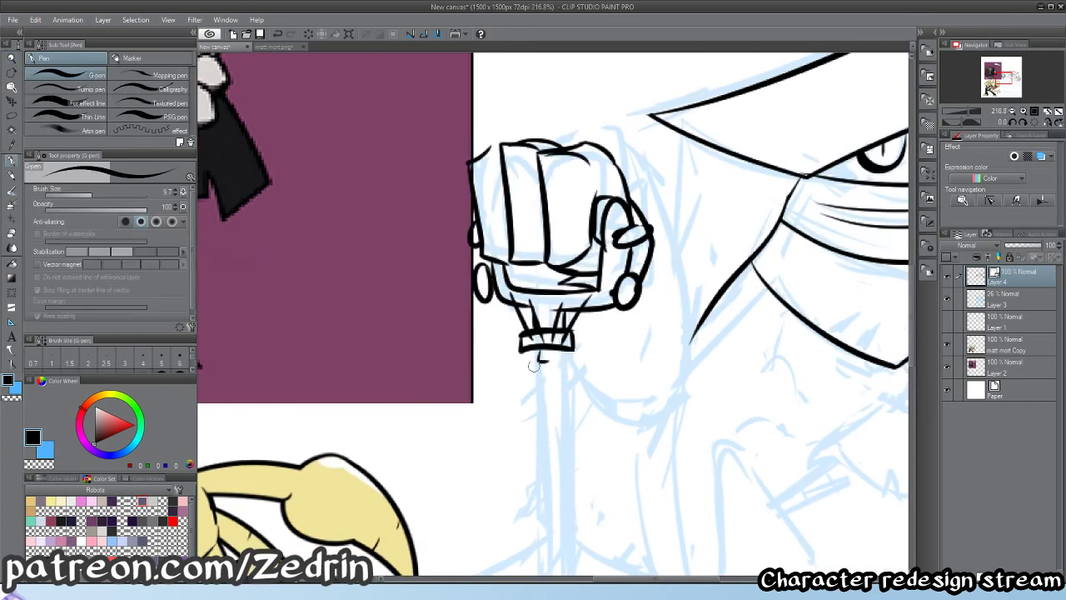
scroll(531, 383, "down", 4)
left_click_drag(511, 407, 512, 321)
left_click_drag(534, 261, 536, 575)
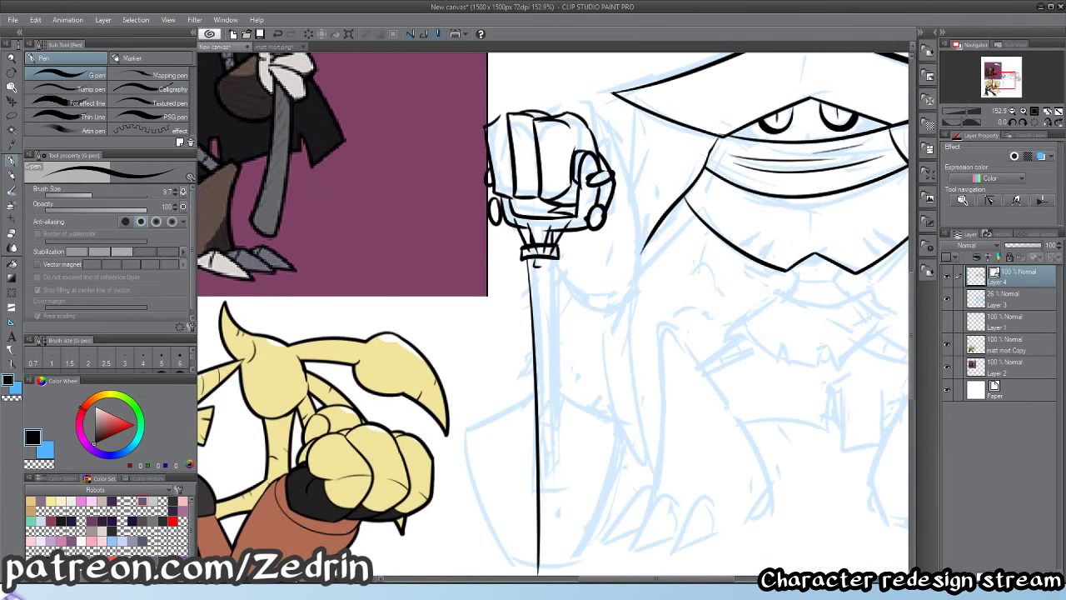
key("ctrl+z")
left_click_drag(533, 258, 530, 563)
key("ctrl+z")
key("ctrl+y")
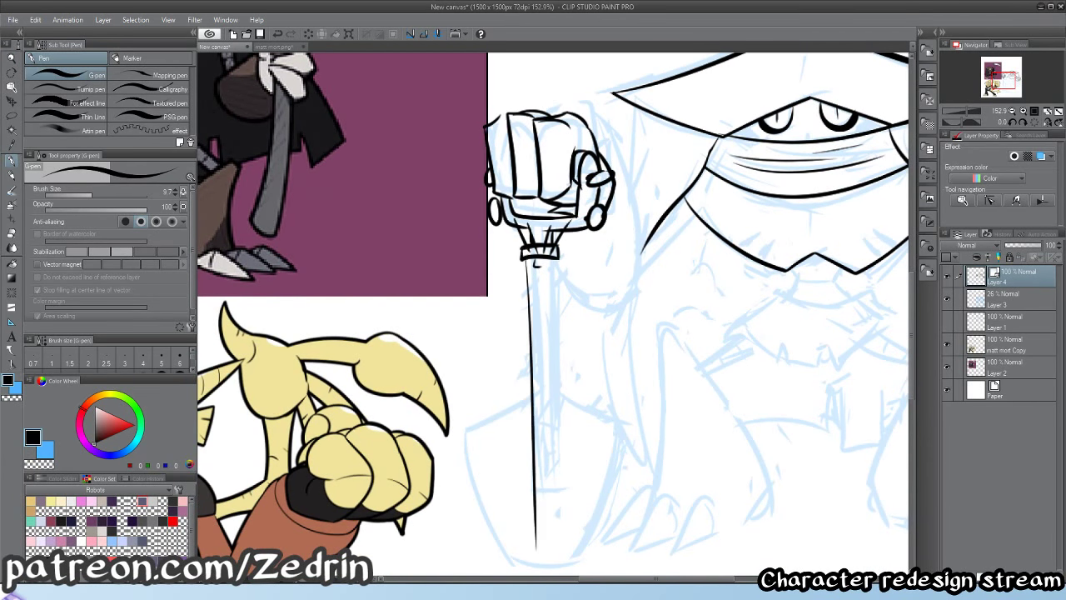
key("ctrl+z")
- Reduce the pen size to 4.5 and ink four long straight lines for the shovel shaft below the collar
key("bracketleft")
key("bracketleft")
key("bracketleft")
left_click(527, 260)
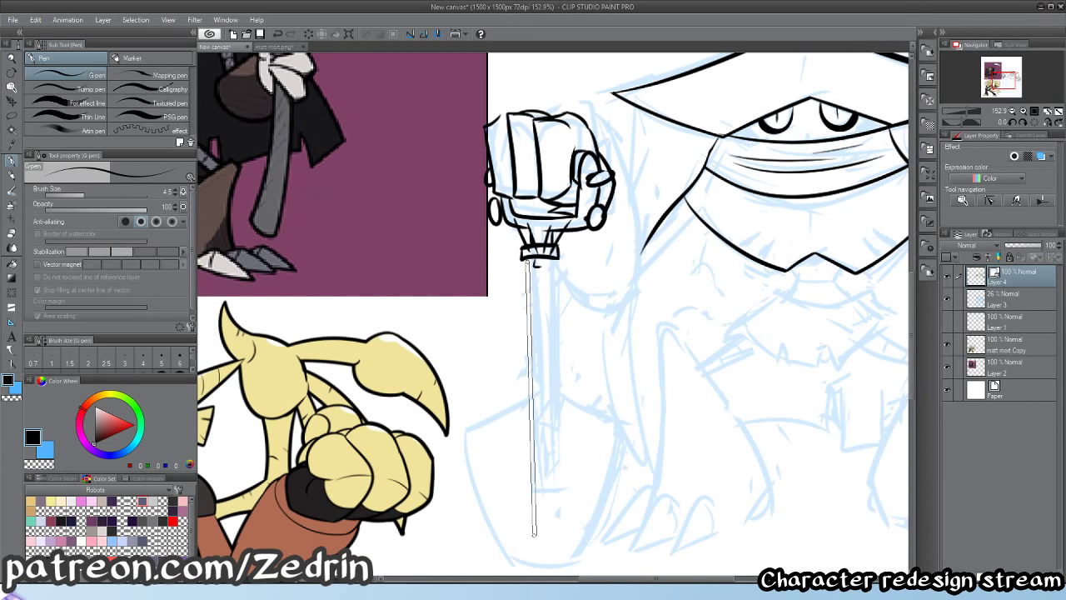
left_click(534, 521, "shift")
left_click(533, 261)
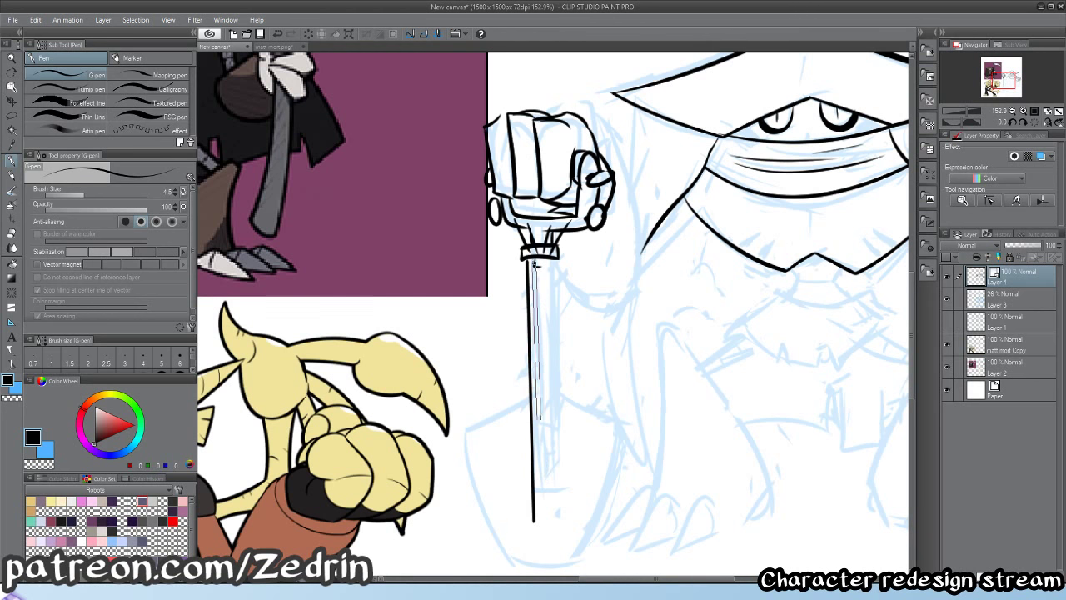
left_click(541, 521, "shift")
mouse_move(541, 261)
left_mouse_down()
mouse_move(545, 521)
mouse_move(562, 533)
left_mouse_up()
left_click(552, 263)
left_click(549, 521, "shift")
- Ink a small flat cap closing the lower end of the shovel shaft
key("ctrl+space")
mouse_move(574, 495)
left_mouse_down()
mouse_move(525, 498)
mouse_move(579, 500)
left_mouse_up()
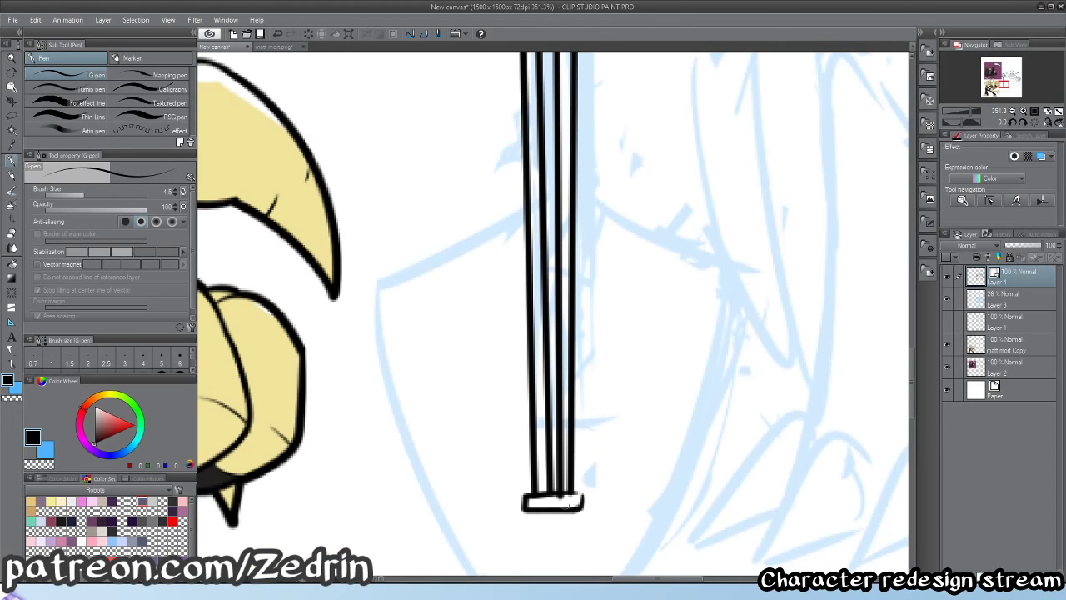
scroll(569, 500, "down", 3)
scroll(549, 374, "up", 2)
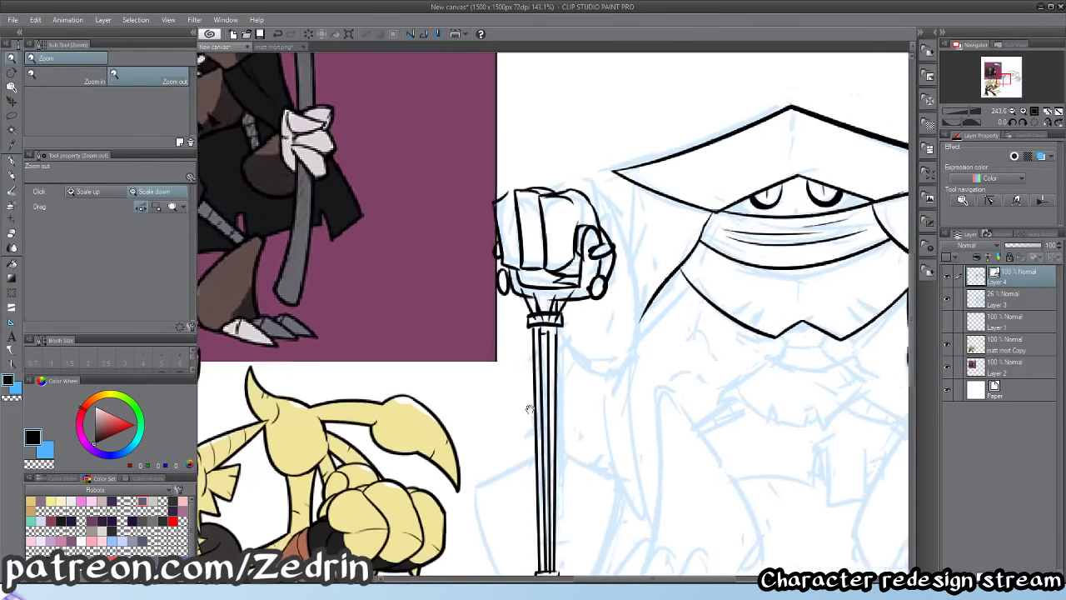
- Ink the shovel blade's right shoulder curving outward from the shaft
scroll(554, 333, "down", 3)
scroll(541, 324, "up", 2)
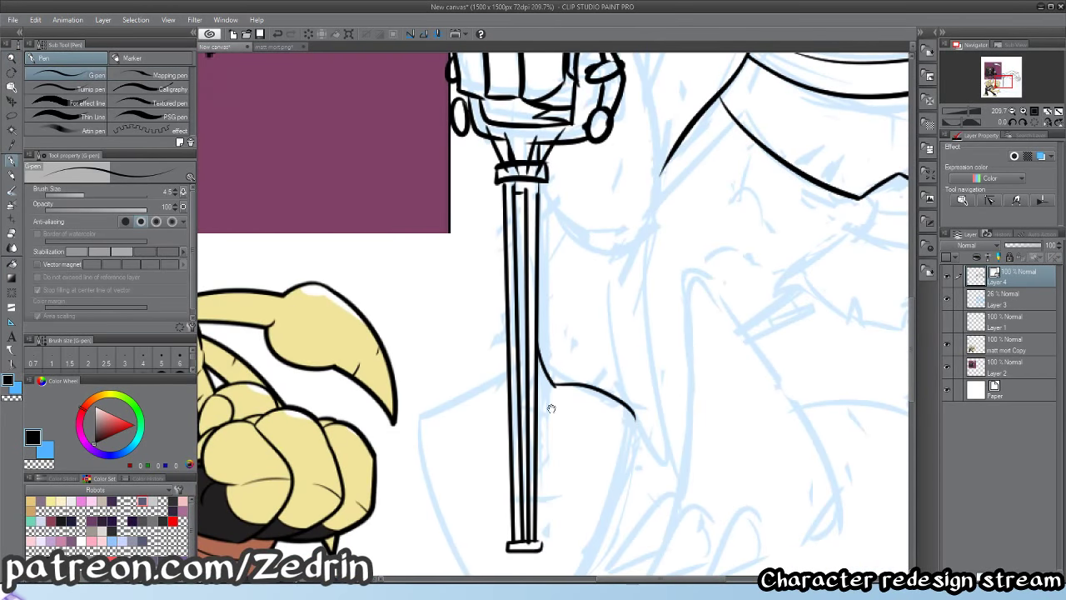
left_click_drag(551, 408, 542, 321)
- Enlarge the pen and ink the long curved right and left edges of the shovel blade
key("bracketright")
key("bracketright")
key("bracketright")
key("bracketright")
left_click_drag(624, 328, 572, 536)
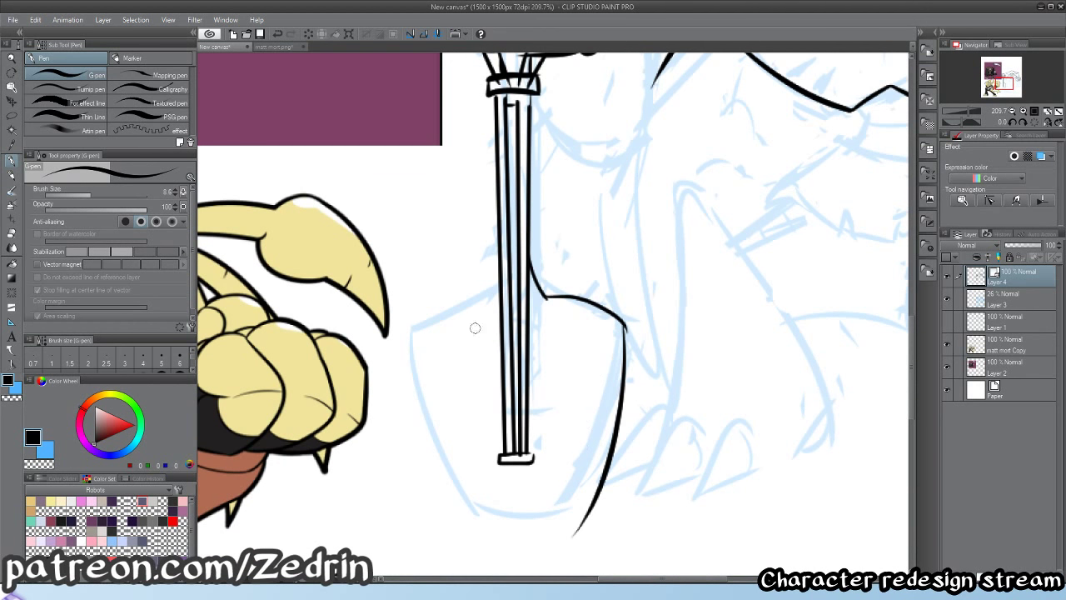
key("ctrl+z")
mouse_move(441, 327)
left_mouse_down()
mouse_move(499, 533)
mouse_move(492, 512)
left_mouse_up()
scroll(449, 333, "up", 3)
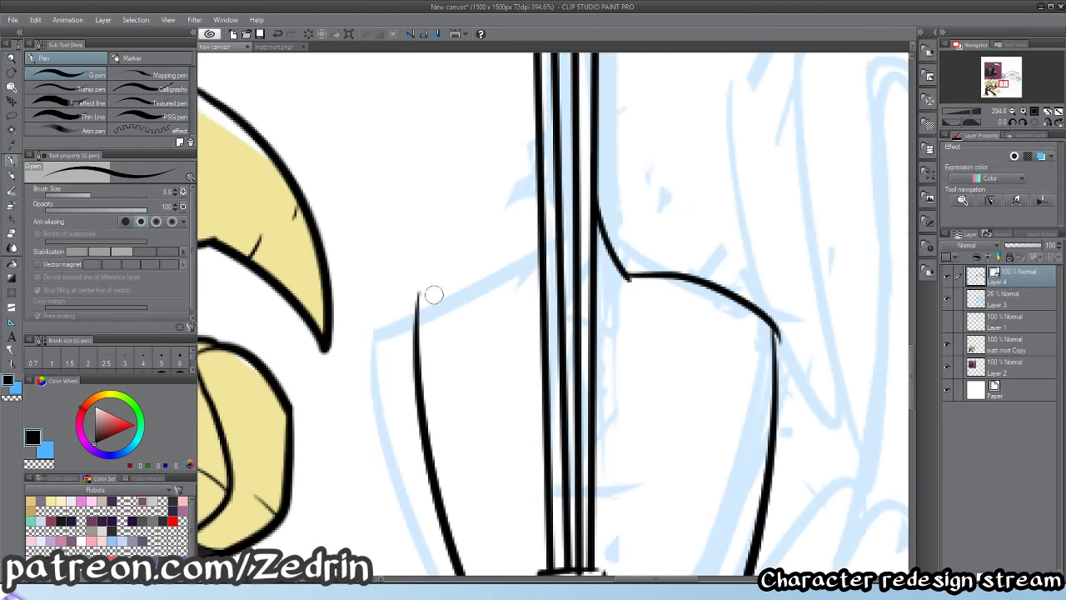
- Ink the blade's left shoulder curving into the shaft and a short line across the shaft above it
left_click_drag(413, 302, 524, 269)
left_click_drag(547, 230, 493, 282)
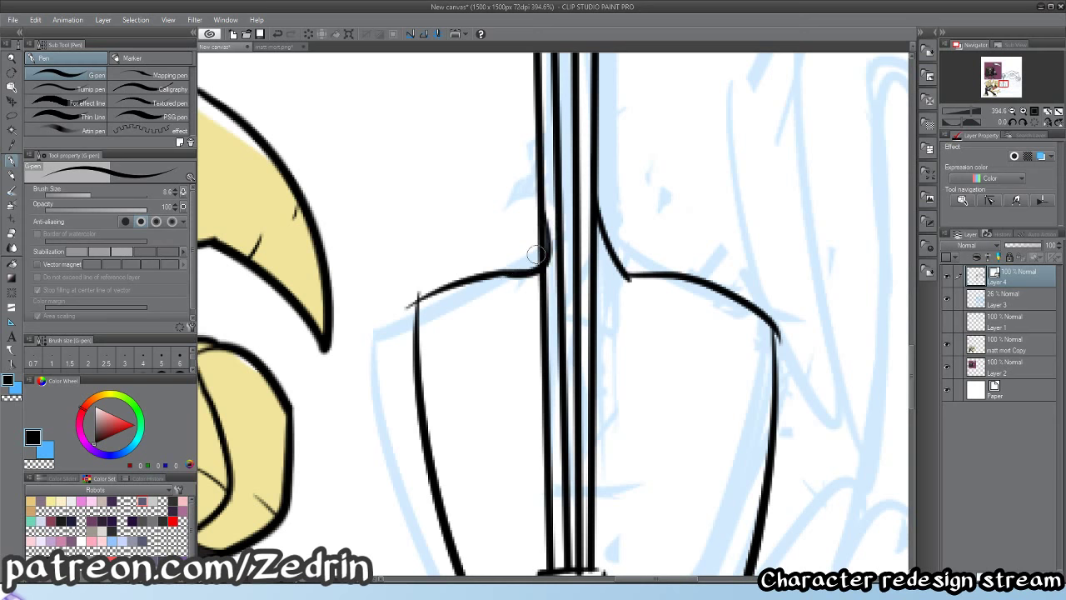
mouse_move(549, 186)
left_mouse_down()
mouse_move(532, 355)
mouse_move(560, 342)
mouse_move(582, 367)
left_mouse_up()
key("ctrl+z")
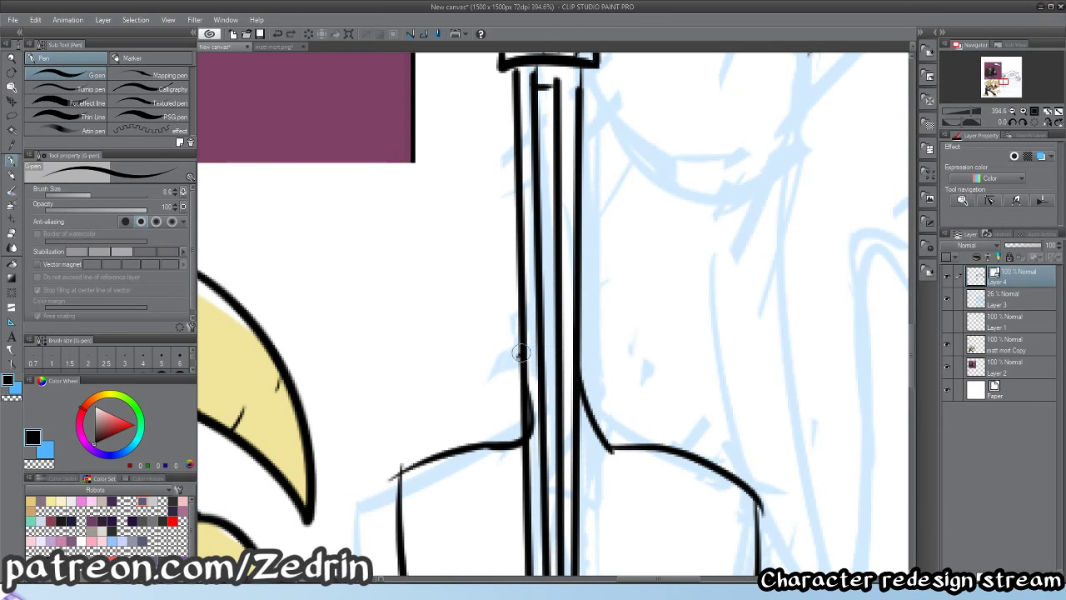
left_click_drag(518, 358, 582, 364)
mouse_move(556, 369)
left_mouse_down()
mouse_move(508, 374)
mouse_move(489, 321)
mouse_move(560, 327)
left_mouse_up()
- Join the blade's upper corners with Connect vector line and trim stray line ends beside the shaft
key("y")
left_click_drag(663, 346, 666, 378)
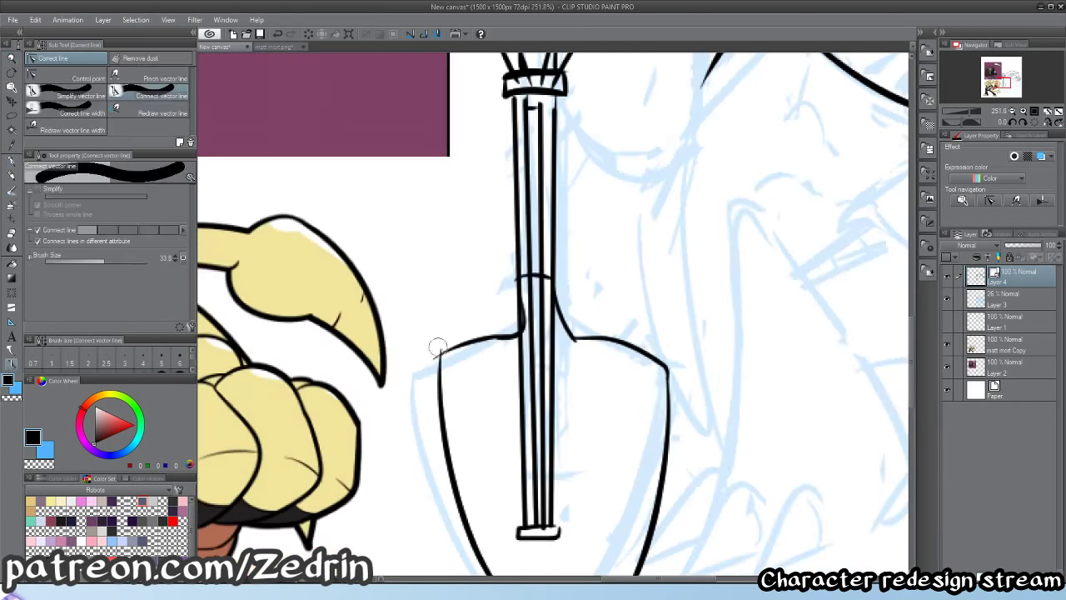
left_click_drag(439, 342, 433, 403)
key("e")
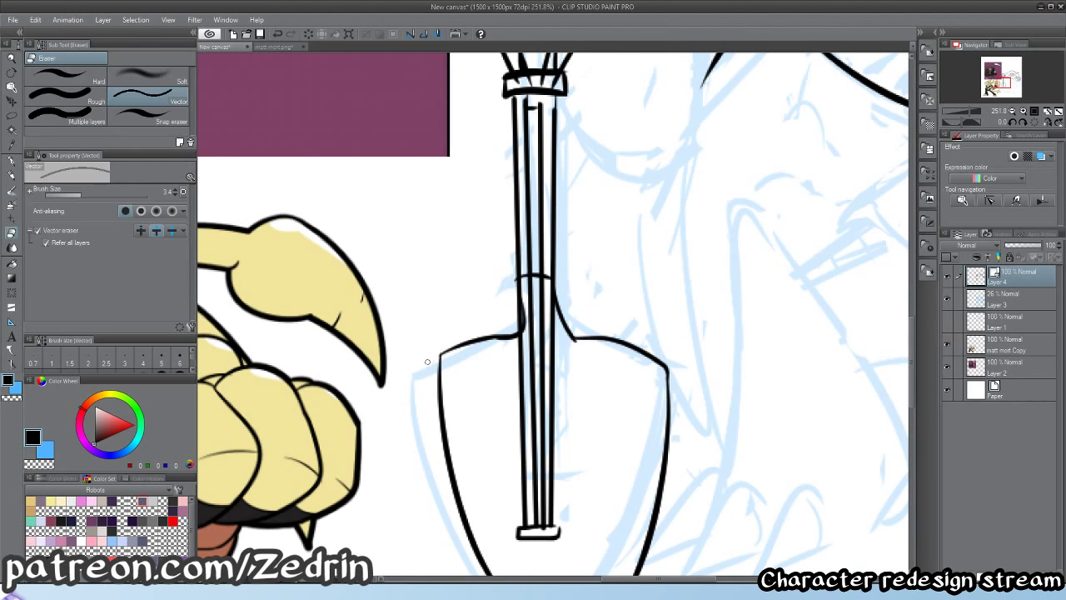
key("y")
mouse_move(523, 288)
left_mouse_down()
mouse_move(546, 285)
mouse_move(506, 290)
mouse_move(482, 312)
left_mouse_up()
key("e")
mouse_move(503, 329)
left_mouse_down()
mouse_move(509, 505)
mouse_move(525, 337)
left_mouse_up()
- Thicken the outer lines of the shovel shaft between the collar and the blade
key("p")
mouse_move(515, 319)
left_mouse_down()
mouse_move(522, 493)
mouse_move(512, 492)
left_mouse_up()
key("ctrl+z")
key("ctrl+z")
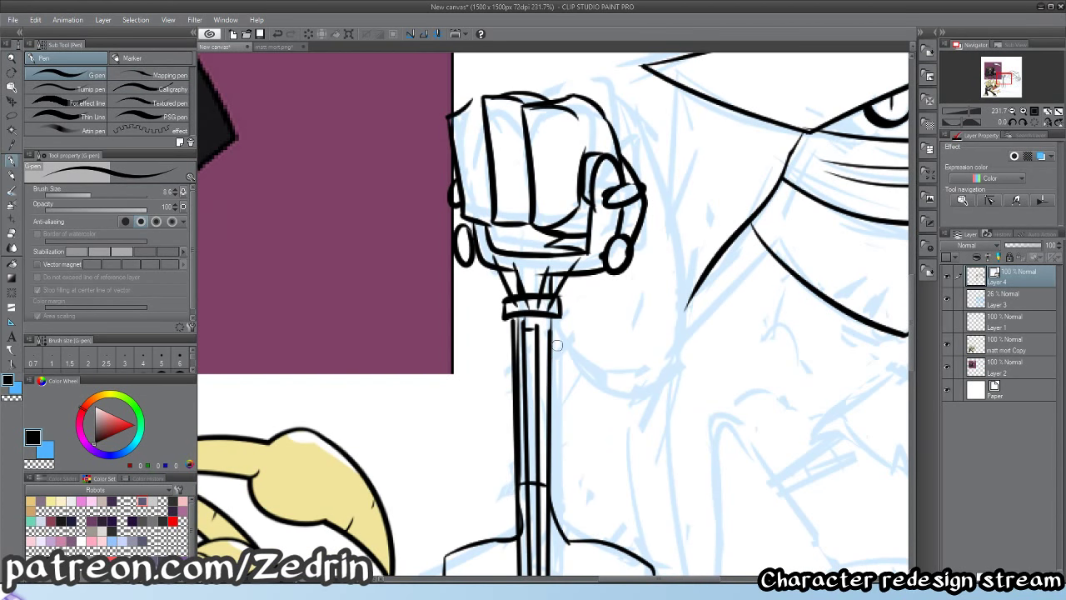
mouse_move(546, 337)
left_mouse_down()
mouse_move(548, 483)
mouse_move(489, 477)
left_mouse_up()
left_click_drag(490, 476, 470, 312)
- Ink the blade's uneven lower edge with small chip marks and trim the overshooting side line
left_click_drag(503, 419, 500, 435)
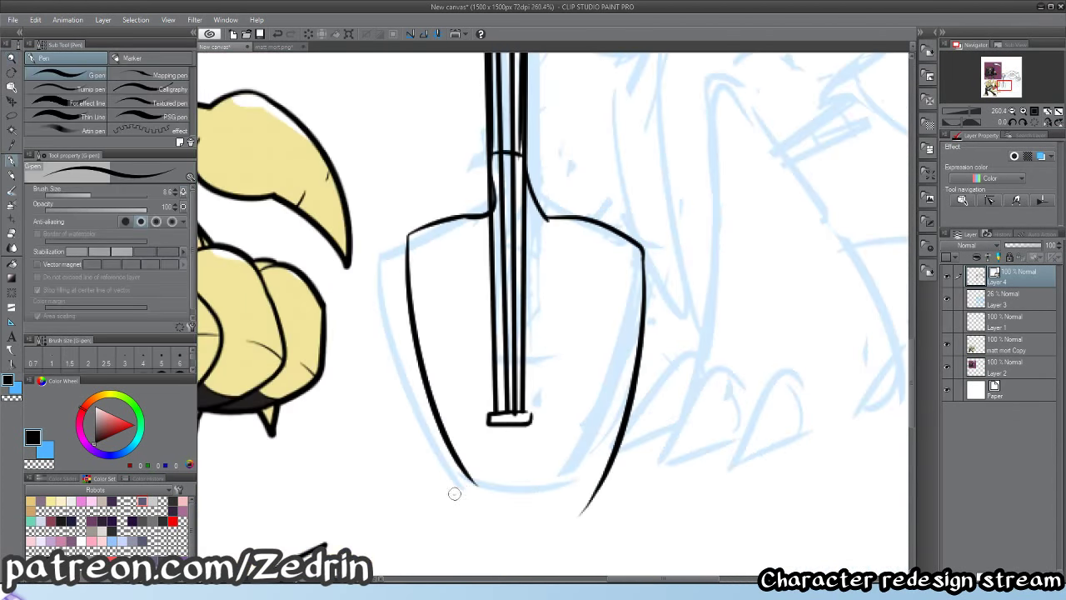
left_click_drag(454, 493, 621, 492)
key("e")
left_click(588, 503)
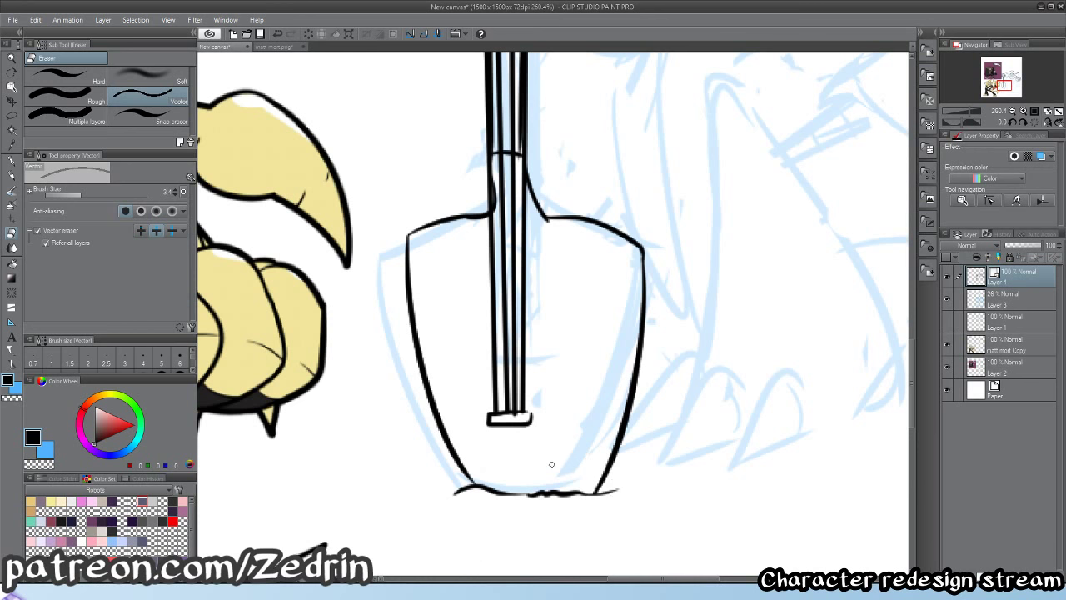
key("p")
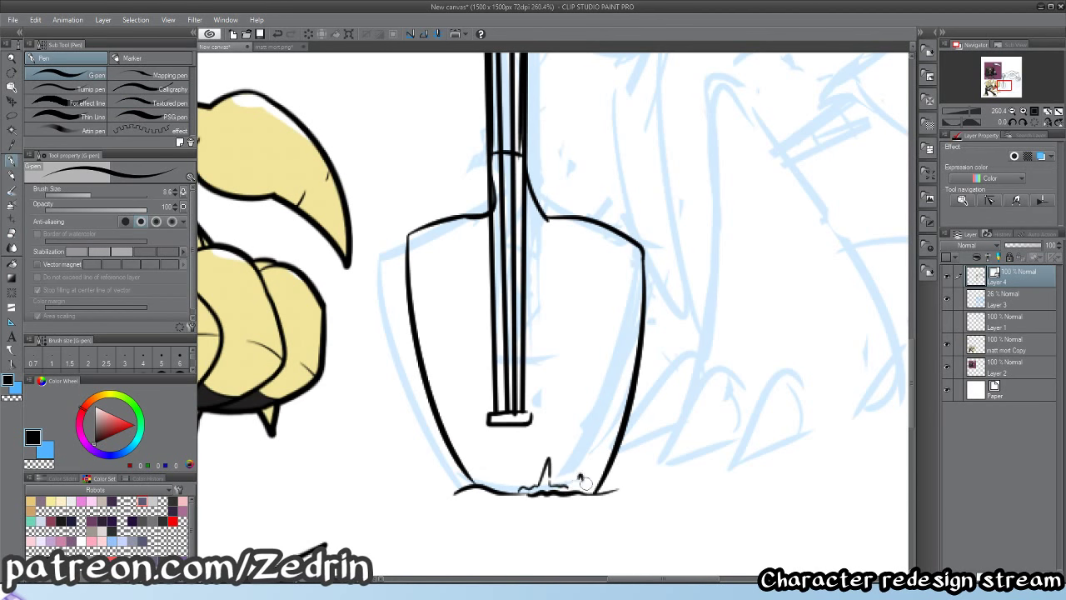
left_click_drag(585, 483, 592, 484)
- Rework the line of the blade's right shoulder between the shaft and the corner
left_click_drag(588, 462, 581, 362)
left_click_drag(608, 322, 623, 323)
key("e")
left_click_drag(566, 294, 559, 300)
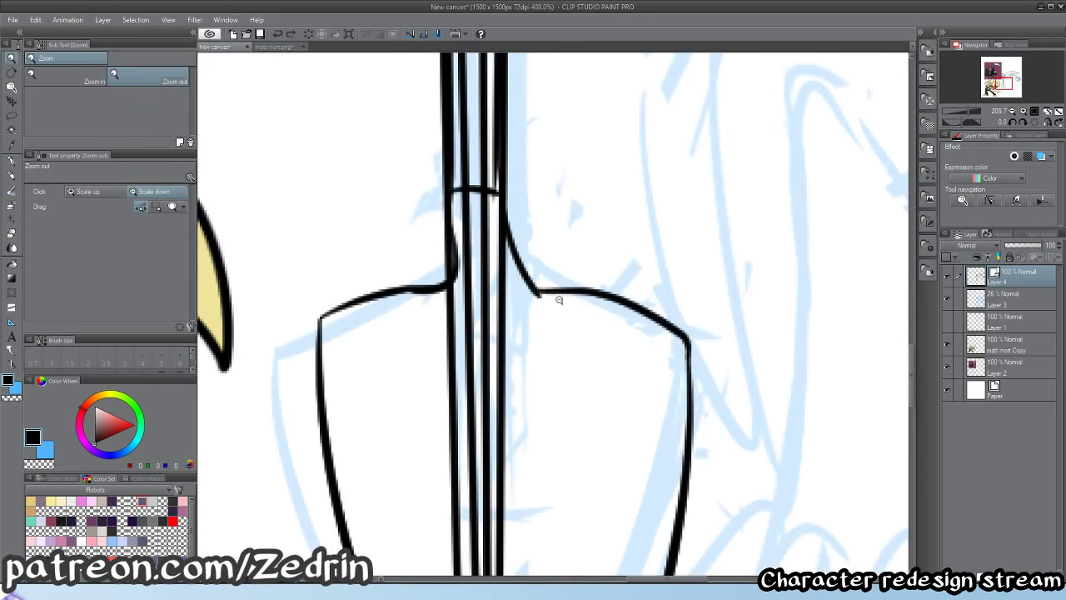
left_click(604, 301, "ctrl+alt")
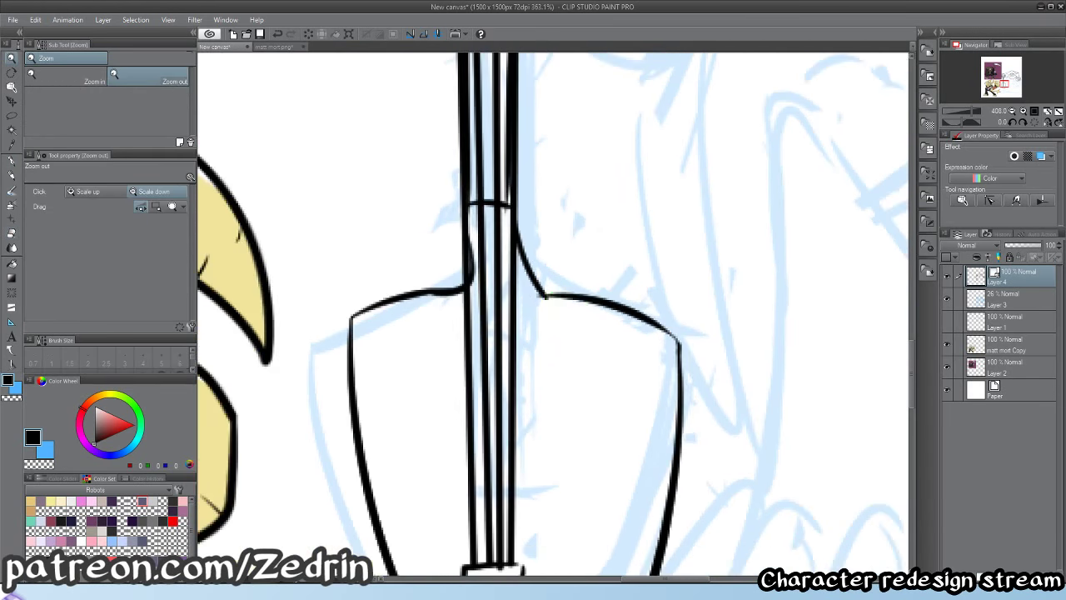
left_click_drag(422, 304, 433, 297)
left_click_drag(443, 282, 397, 287)
- Redraw the blade's right edge farther inward and erase the old edge with the leftover shoulder end
mouse_move(491, 368)
left_mouse_down()
mouse_move(456, 415)
mouse_move(453, 487)
left_mouse_up()
mouse_move(435, 445)
left_mouse_down()
mouse_move(418, 393)
mouse_move(426, 341)
left_mouse_up()
left_click_drag(443, 298, 399, 569)
key("ctrl+z")
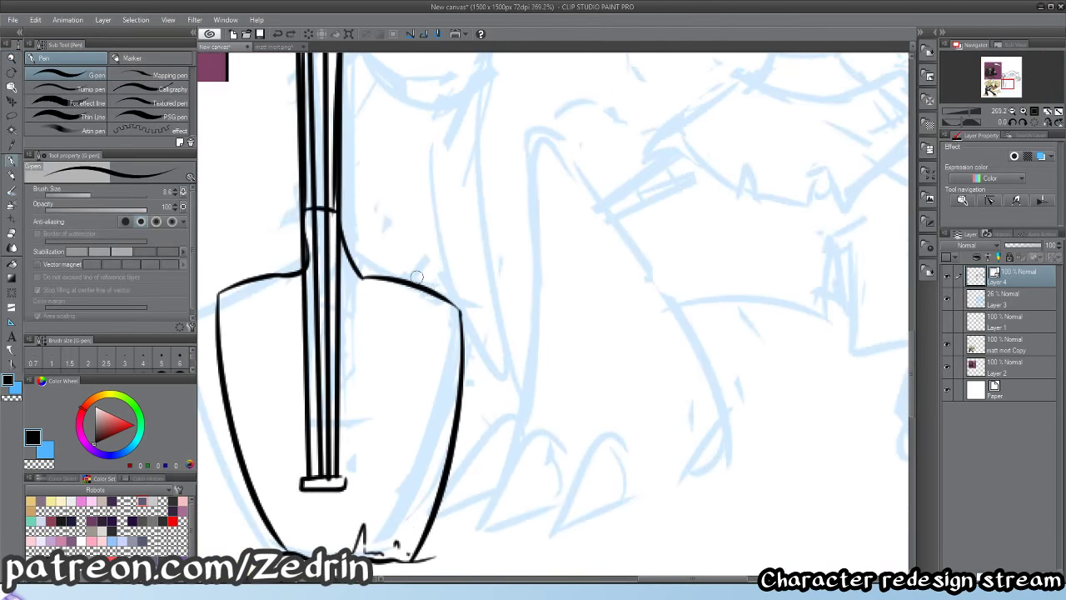
mouse_move(422, 287)
left_mouse_down()
mouse_move(415, 571)
mouse_move(410, 552)
left_mouse_up()
key("ctrl+z")
key("e")
left_click_drag(454, 335, 448, 454)
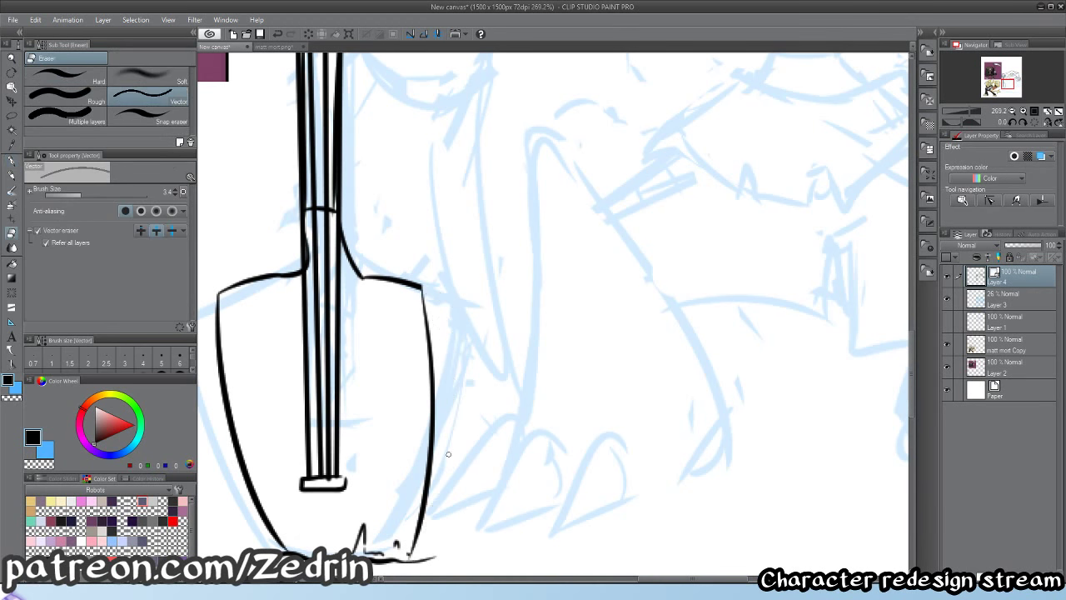
- Ink a short corner line and a second outer line along the shovel blade's right edge to give it thickness
key("p")
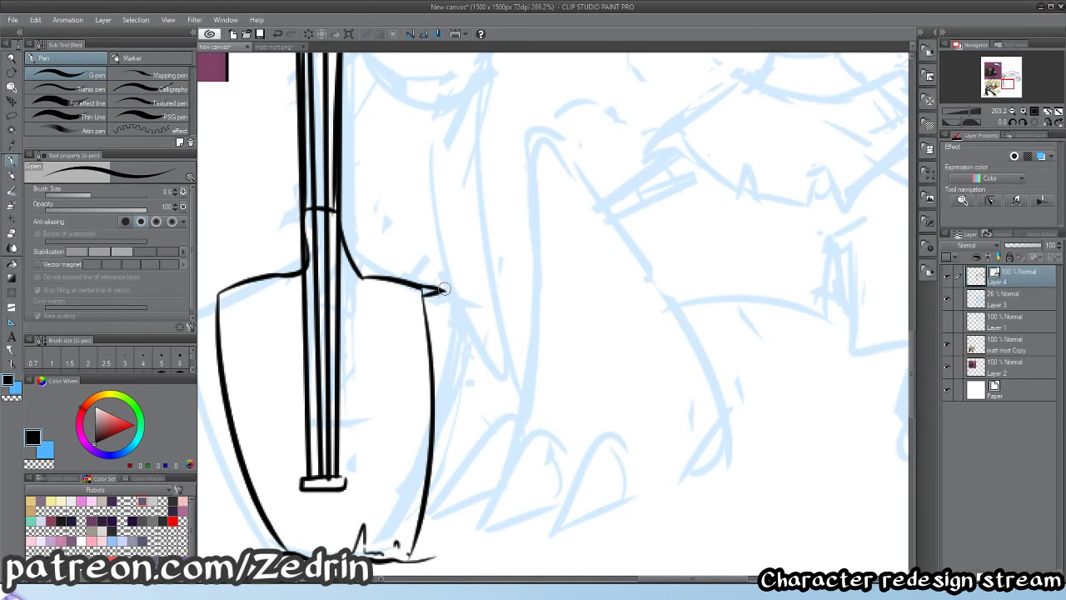
key("ctrl+y")
key("ctrl+z")
key("ctrl+y")
key("ctrl+z")
key("ctrl+y")
key("ctrl+z")
key("ctrl+y")
key("e")
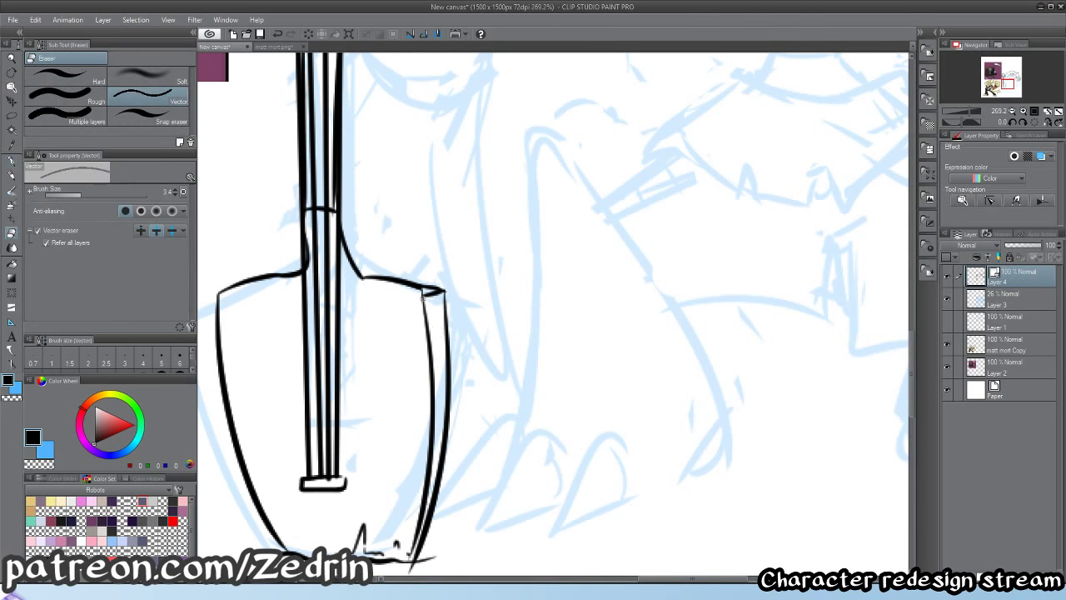
- Replace the blade's right shoulder line with a smoother curve running from the shaft socket to the outer corner
left_click(414, 286)
scroll(400, 284, "up", 2)
key("p")
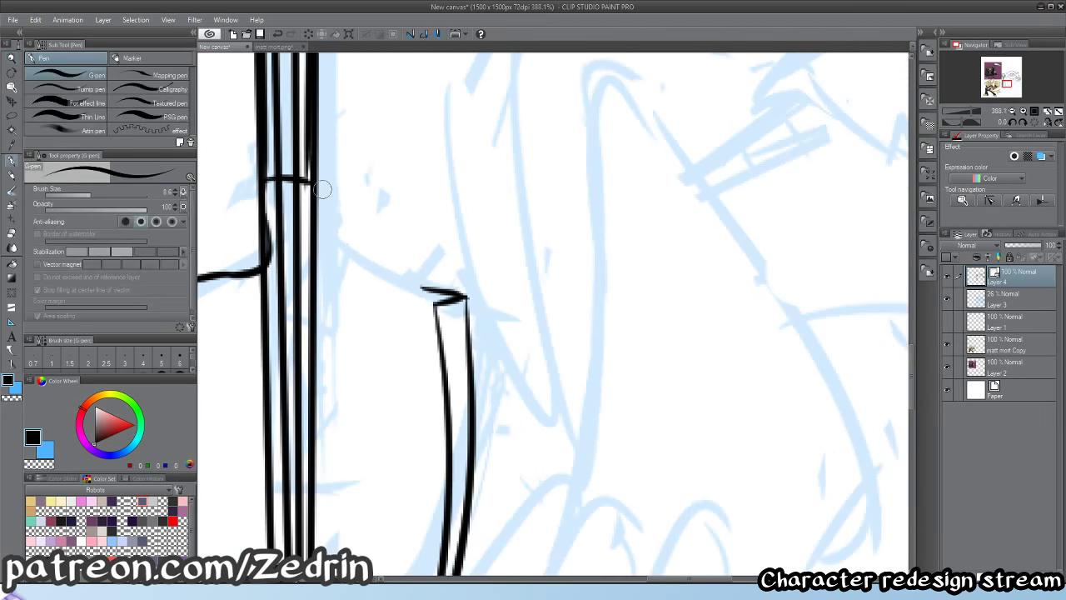
mouse_move(323, 193)
left_mouse_down()
mouse_move(466, 295)
mouse_move(517, 317)
left_mouse_up()
key("y")
key("ctrl+z")
left_click_drag(401, 285, 453, 284)
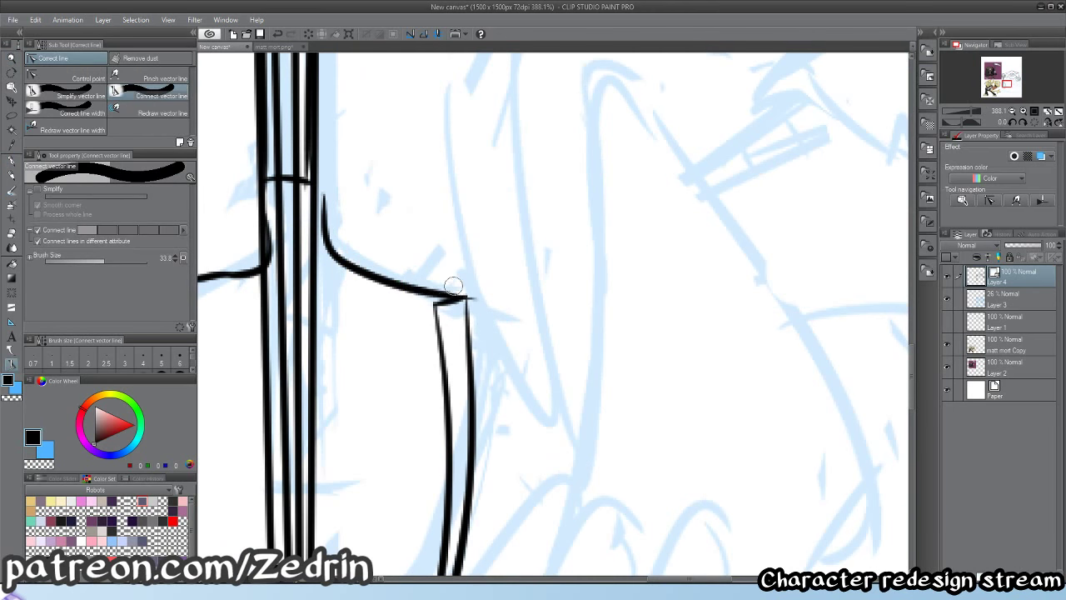
key("e")
key("p")
left_click_drag(308, 181, 325, 218)
- Add a rounded line around the small block at the lower end of the shovel shaft
key("alt+space")
mouse_move(363, 296)
left_mouse_down()
mouse_move(445, 383)
mouse_move(452, 411)
left_mouse_up()
left_click_drag(383, 393, 467, 394)
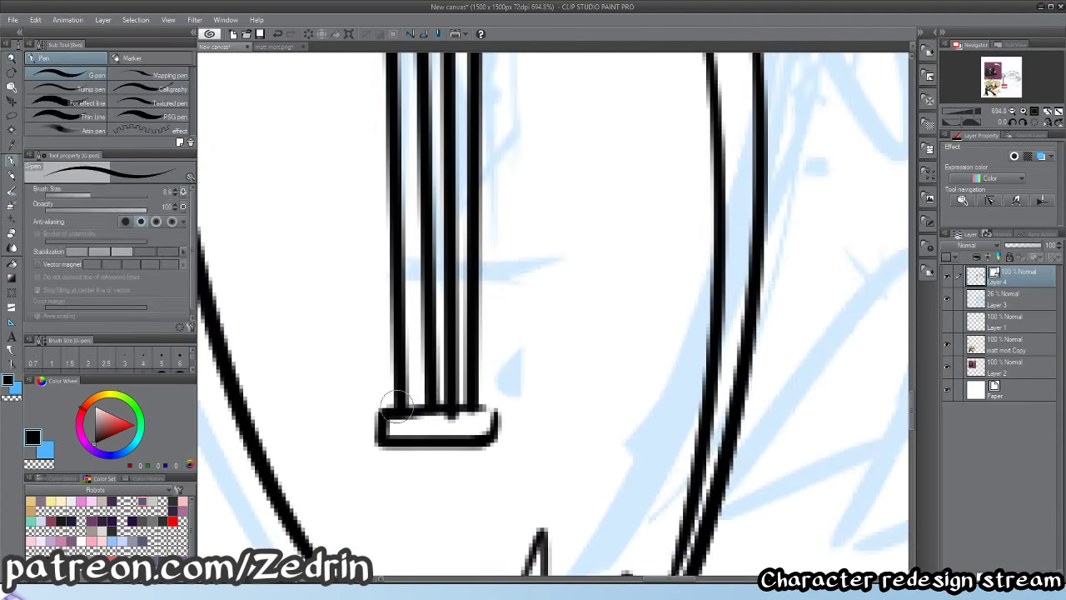
mouse_move(389, 409)
left_mouse_down()
mouse_move(474, 389)
mouse_move(496, 426)
left_mouse_up()
- Ink the rounded lower end of the socket over the shaft on the upper part of the blade
scroll(496, 429, "down", 5)
scroll(431, 423, "up", 3)
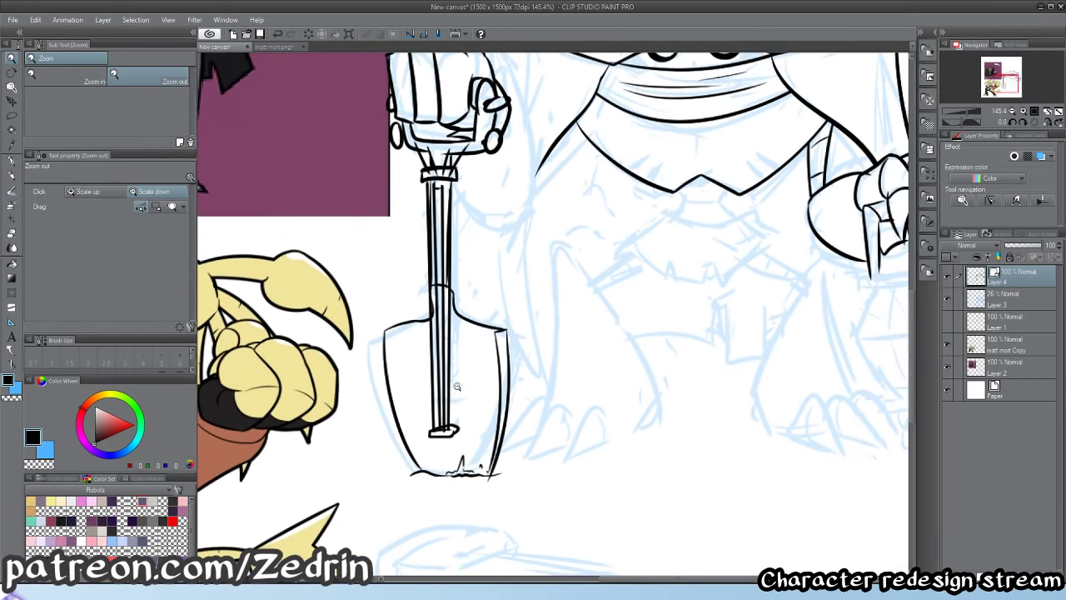
scroll(431, 423, "up", 1)
key("p")
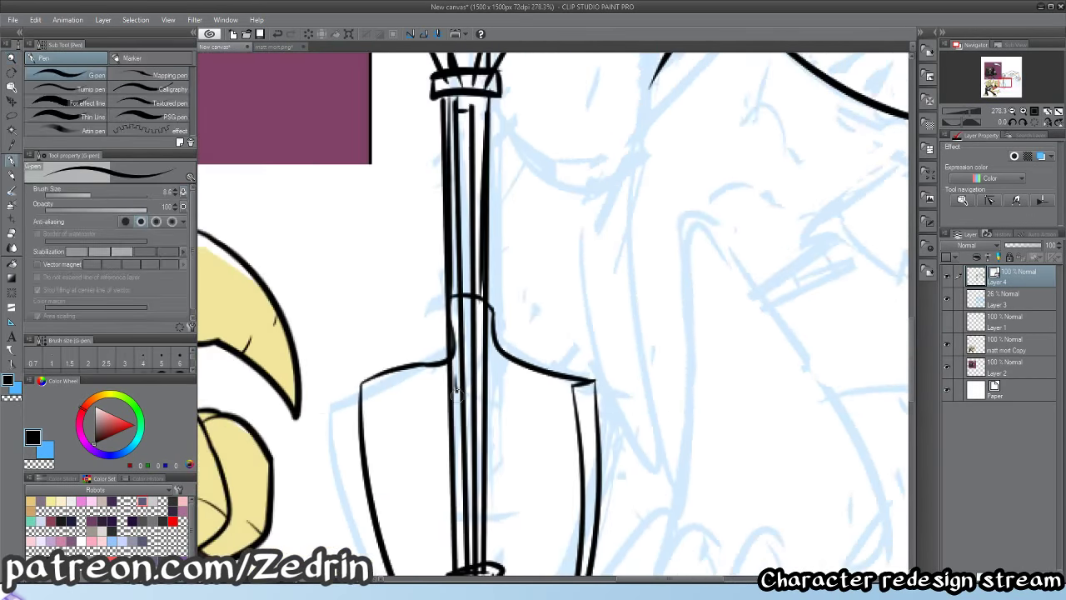
scroll(502, 403, "down", 5)
scroll(491, 424, "up", 4)
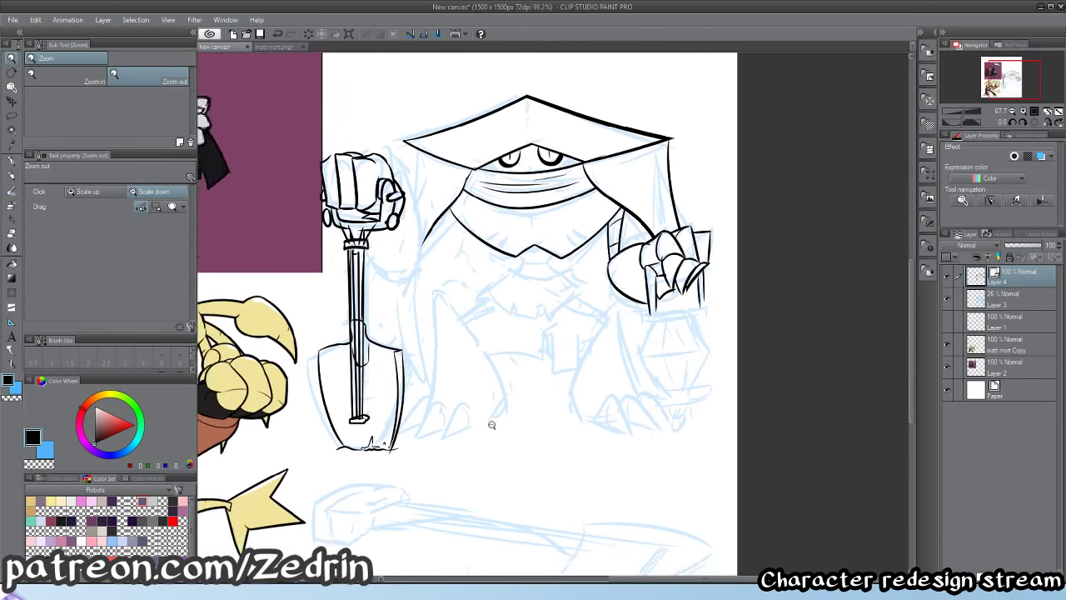
key("p")
mouse_move(695, 335)
left_mouse_down()
mouse_move(571, 358)
mouse_move(698, 339)
left_mouse_up()
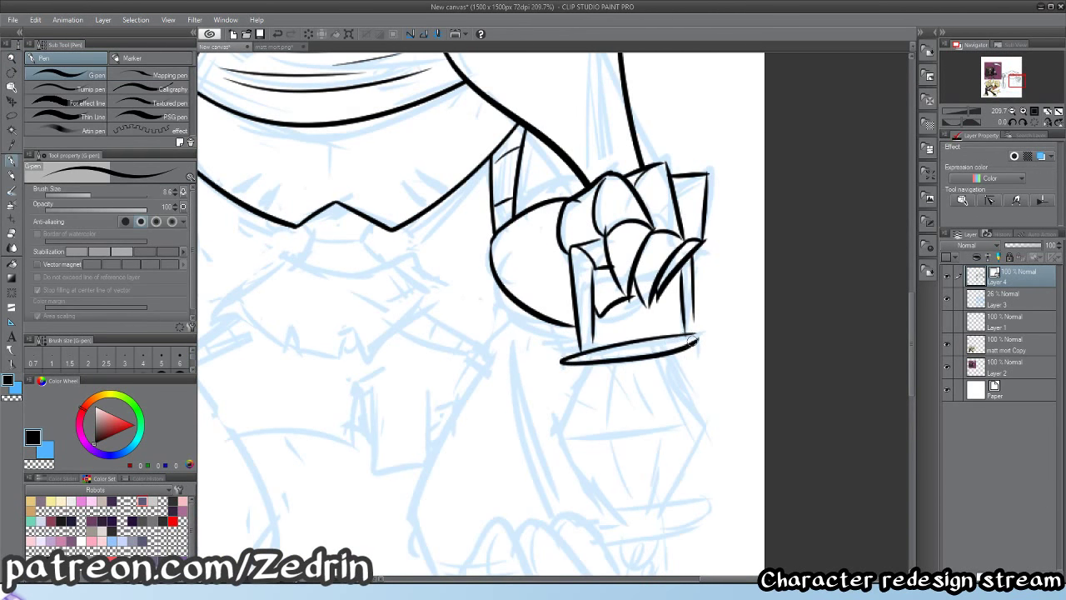
key("ctrl+z")
mouse_move(621, 340)
left_mouse_down()
mouse_move(596, 366)
mouse_move(684, 353)
mouse_move(702, 327)
left_mouse_up()
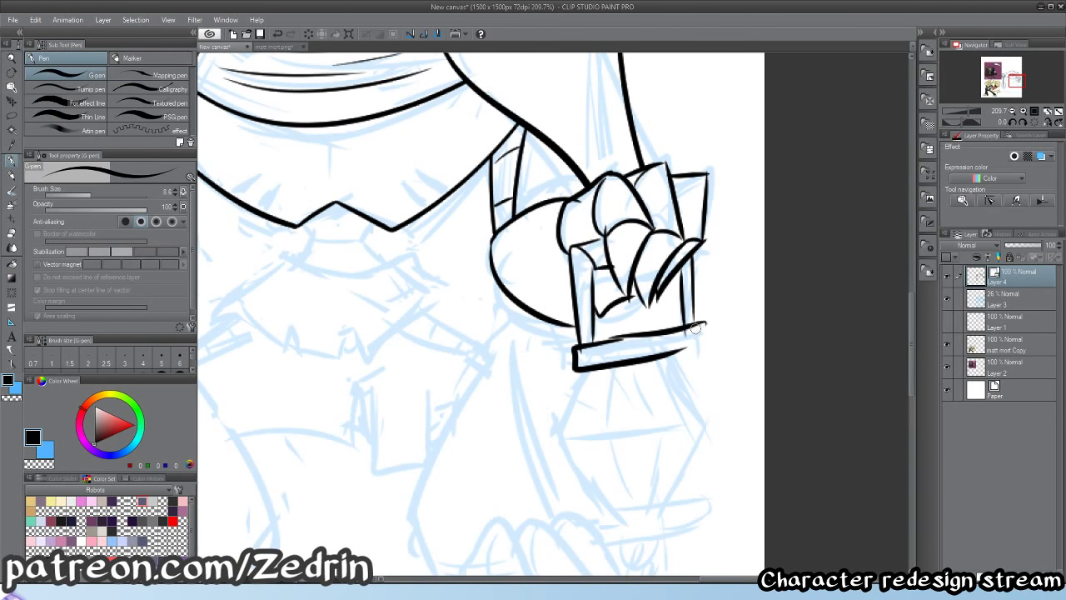
key("ctrl+z")
key("ctrl+z")
mouse_move(622, 339)
left_mouse_down()
mouse_move(574, 373)
mouse_move(686, 350)
mouse_move(562, 338)
mouse_move(583, 379)
mouse_move(698, 364)
left_mouse_up()
key("ctrl+z")
key("ctrl+z")
- Ink the lantern's curved top plate with flared ends below the handle, and trim and join its line ends
mouse_move(708, 321)
left_mouse_down()
mouse_move(698, 368)
mouse_move(680, 336)
mouse_move(693, 381)
left_mouse_up()
key("e")
key("y")
key("ctrl+space")
left_click_drag(589, 326, 633, 325)
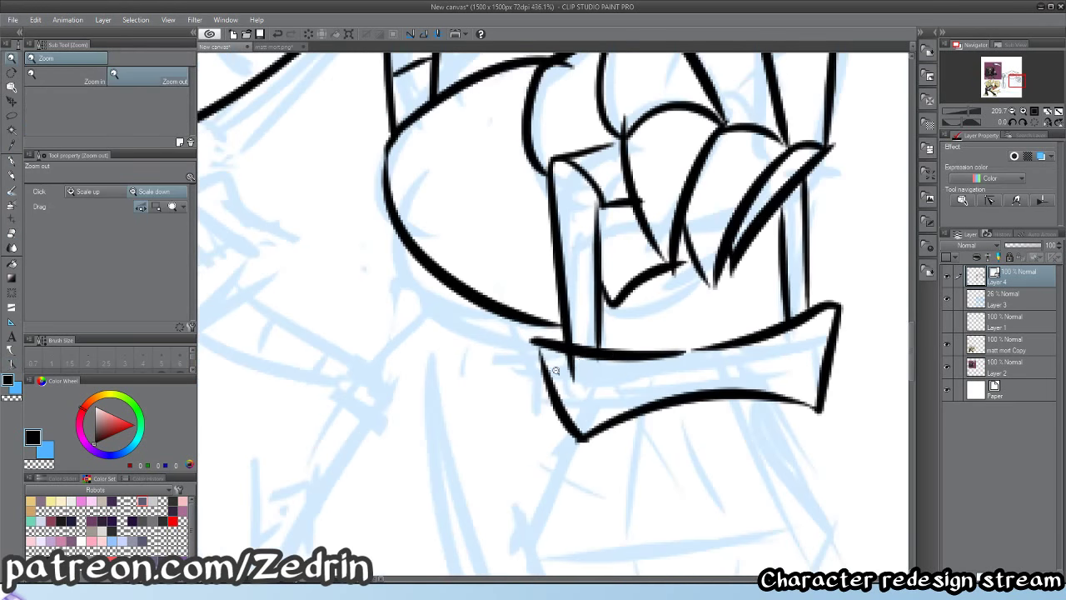
key("e")
key("y")
left_click_drag(576, 363, 541, 356)
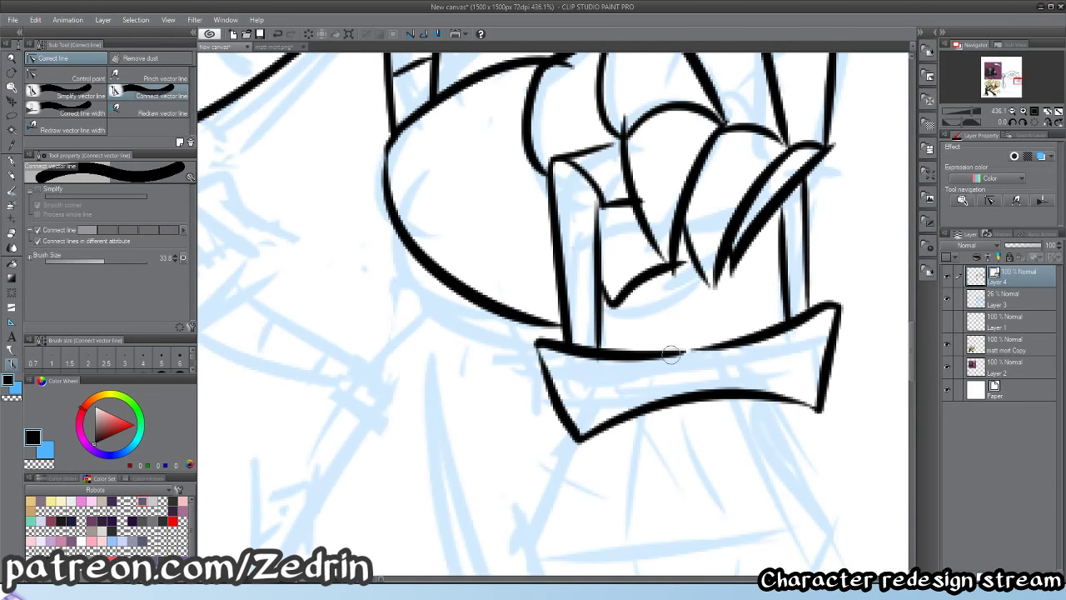
mouse_move(671, 355)
left_mouse_down()
mouse_move(738, 346)
mouse_move(611, 372)
left_mouse_up()
- Examine the scythe-holding reaper reference and compare it with the inked redesign
key("alt+space")
left_click_drag(413, 303, 440, 321)
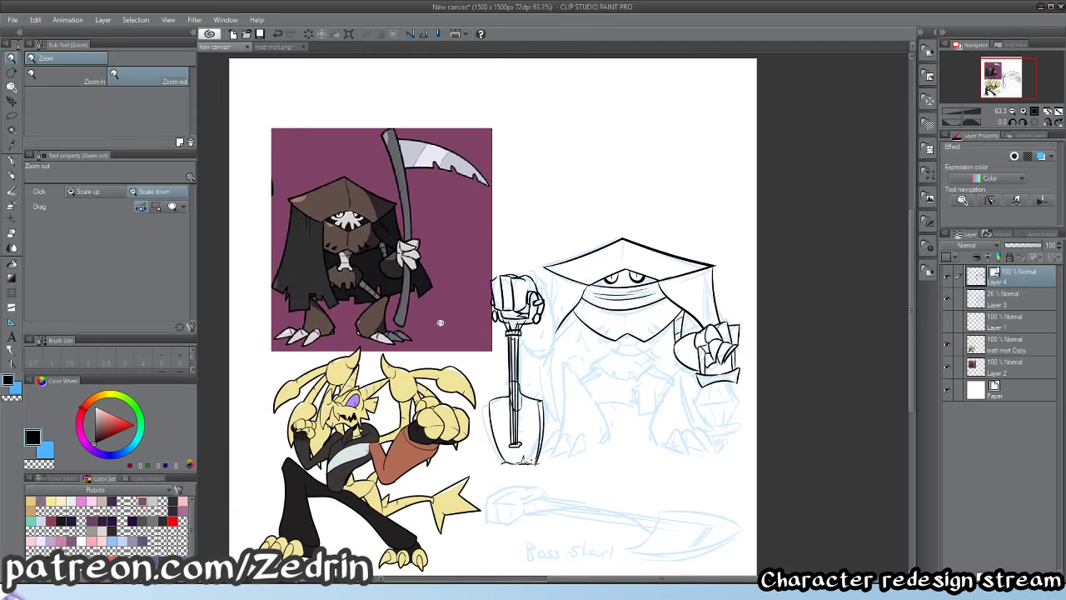
scroll(296, 192, "up", 3)
scroll(314, 208, "down", 2)
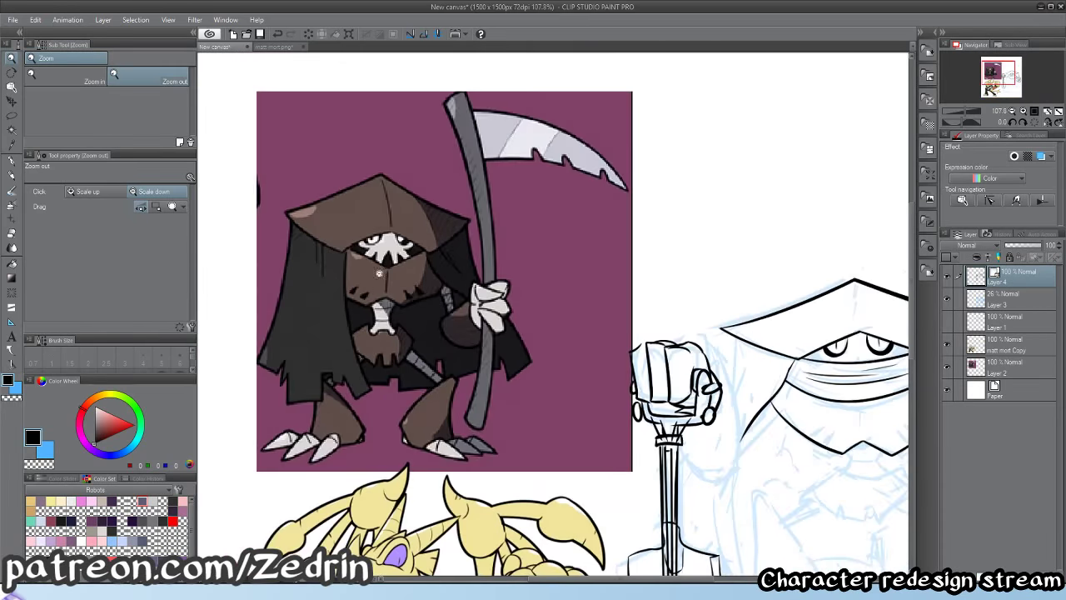
left_click_drag(352, 288, 401, 228)
scroll(374, 292, "down", 1)
left_click_drag(452, 451, 322, 364)
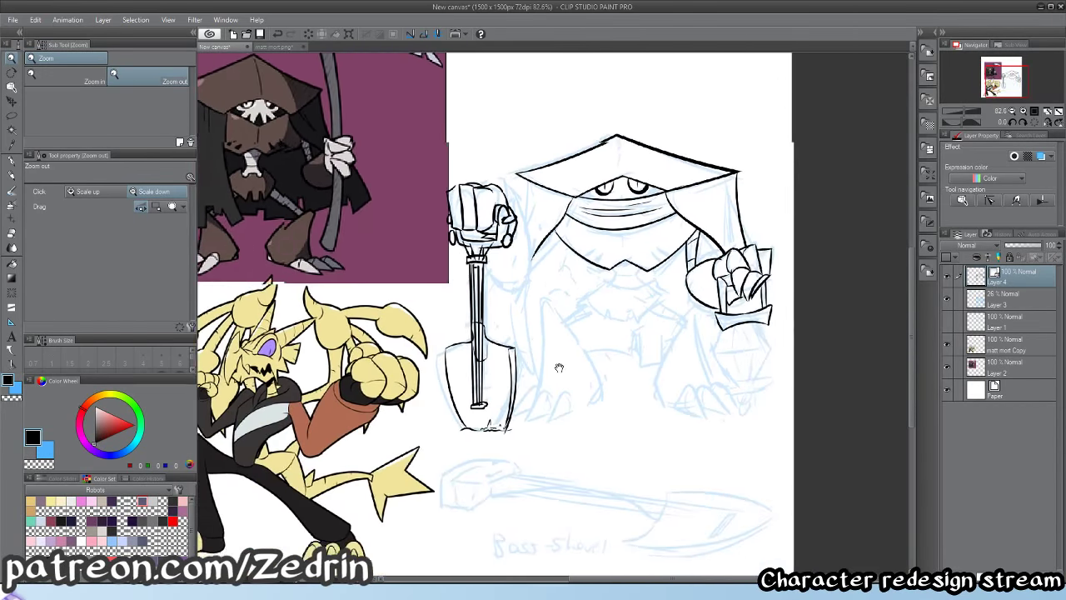
scroll(519, 309, "up", 4)
key("p")
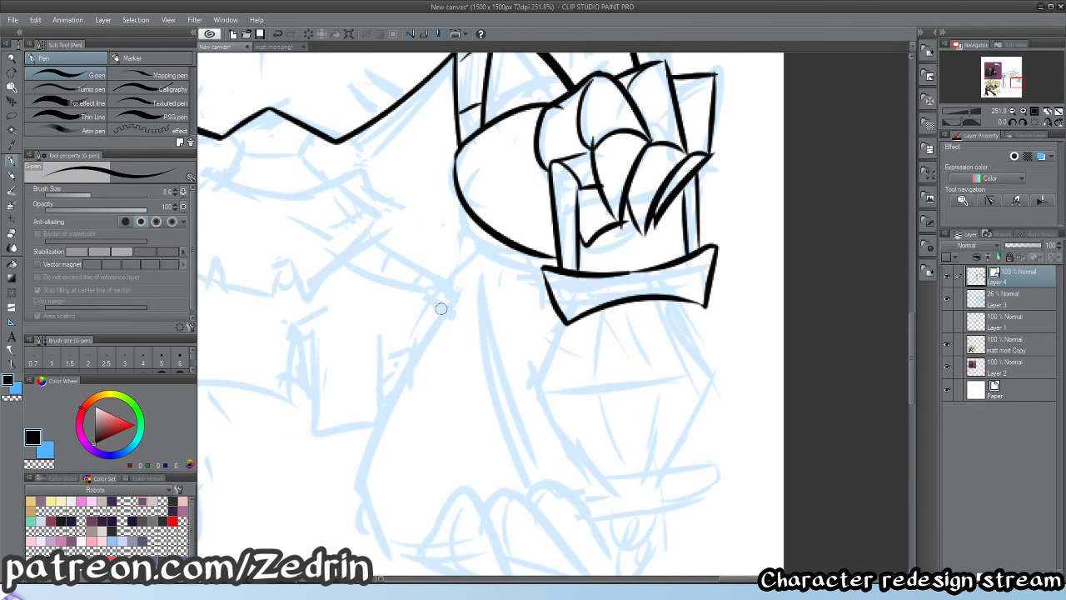
mouse_move(499, 332)
left_mouse_down()
mouse_move(477, 360)
mouse_move(519, 341)
mouse_move(503, 329)
mouse_move(523, 354)
left_mouse_up()
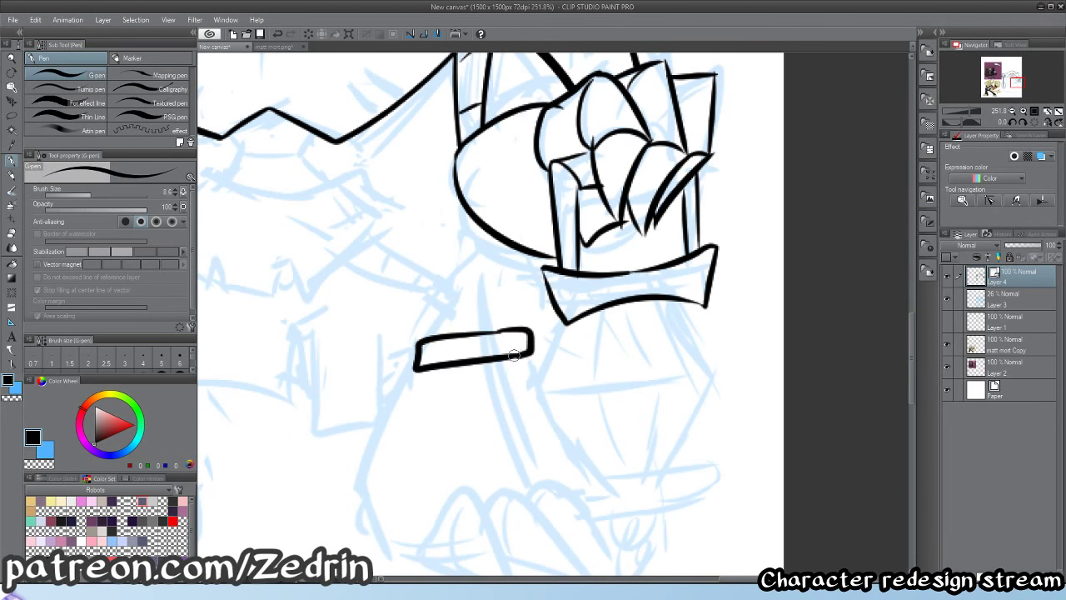
key("ctrl+z")
key("ctrl+z")
left_click_drag(403, 341, 510, 329)
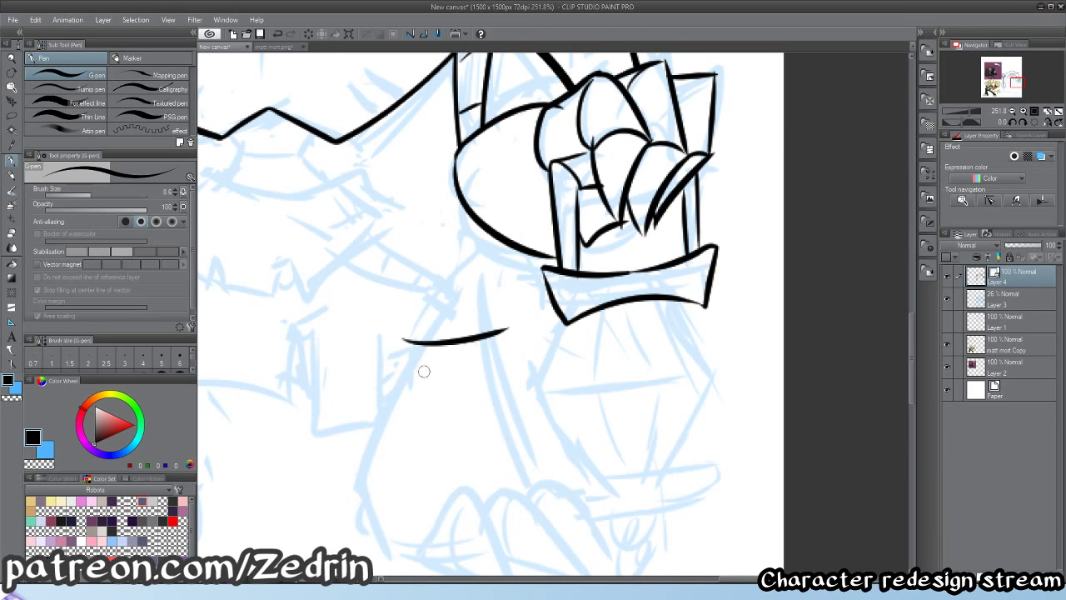
left_click_drag(421, 374, 503, 364)
mouse_move(401, 343)
left_mouse_down()
mouse_move(418, 379)
mouse_move(366, 358)
left_mouse_up()
left_click_drag(418, 440, 605, 453)
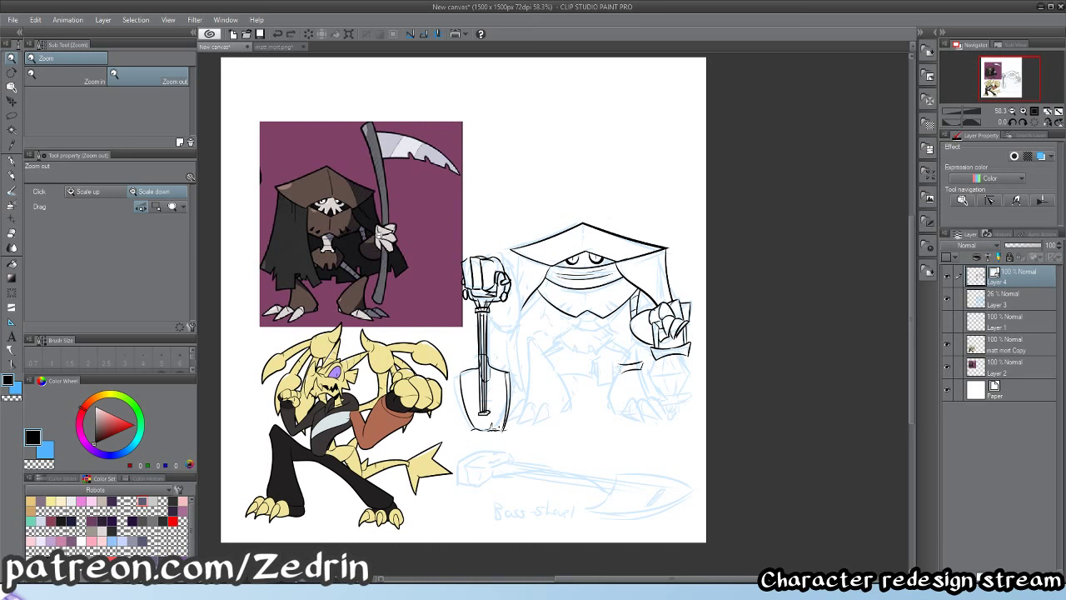
- Ink the sides of the lantern's glass body, flaring out from the top plate to the waist and tapering below
scroll(641, 358, "up", 5)
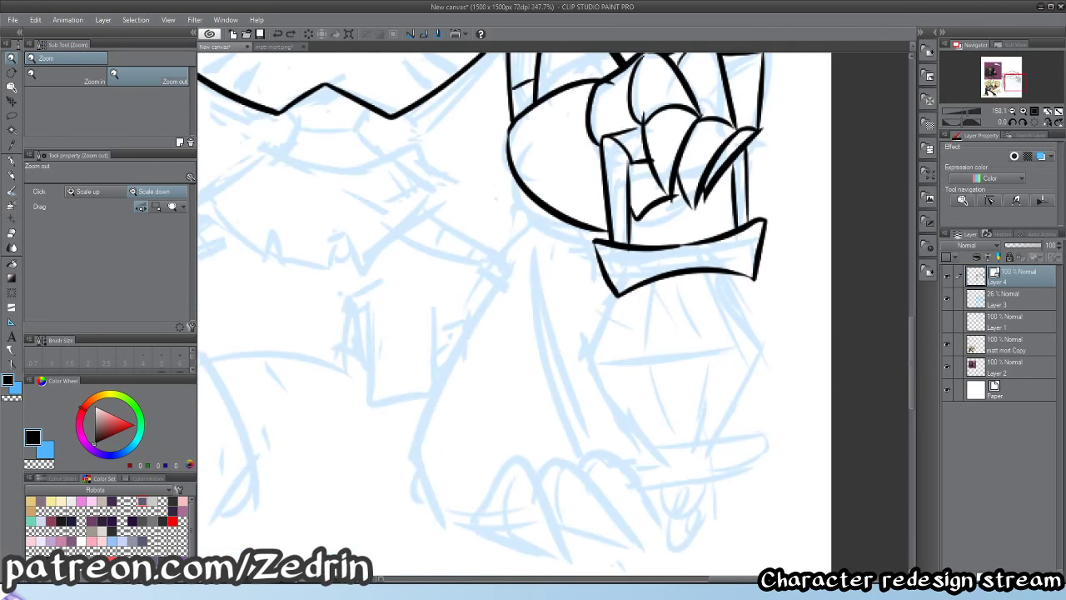
key("p")
left_click_drag(631, 285, 600, 390)
key("ctrl+z")
mouse_move(636, 287)
left_mouse_down()
mouse_move(606, 360)
mouse_move(666, 466)
left_mouse_up()
mouse_move(732, 275)
left_mouse_down()
mouse_move(758, 390)
mouse_move(737, 450)
left_mouse_up()
key("ctrl+z")
left_click_drag(782, 356, 736, 467)
left_click(633, 391, "ctrl")
- Ink the curved waist line across the lantern's glass and a central rib through its upper and lower halves
left_click_drag(602, 363, 876, 335)
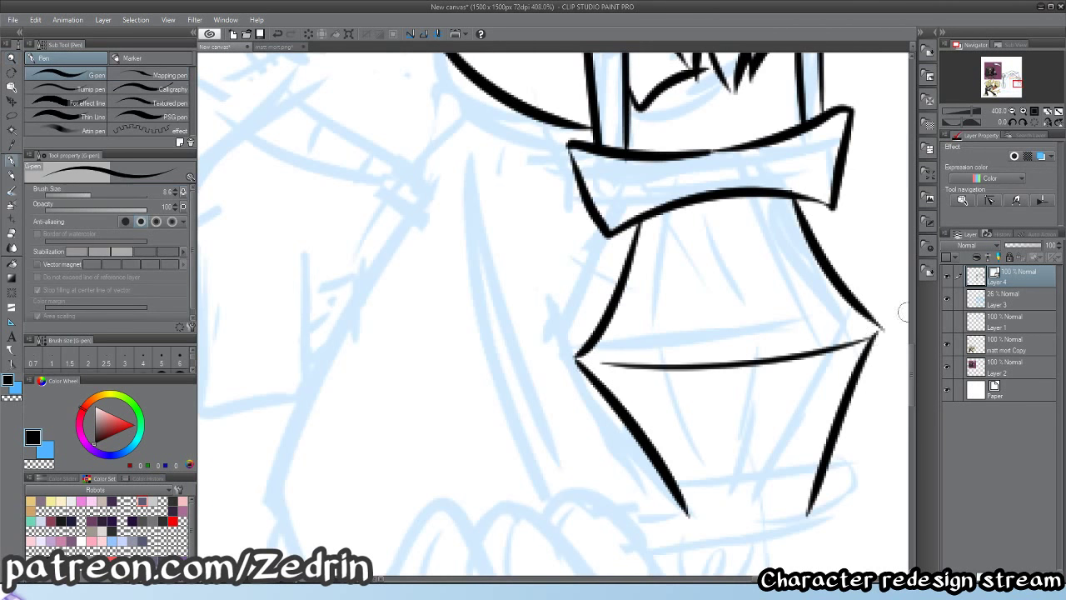
mouse_move(679, 232)
left_mouse_down()
mouse_move(664, 353)
mouse_move(712, 486)
left_mouse_up()
left_click_drag(750, 242, 798, 352)
key("ctrl+z")
key("ctrl+z")
key("ctrl+z")
mouse_move(720, 208)
left_mouse_down()
mouse_move(725, 360)
mouse_move(752, 521)
mouse_move(655, 386)
mouse_move(693, 420)
left_mouse_up()
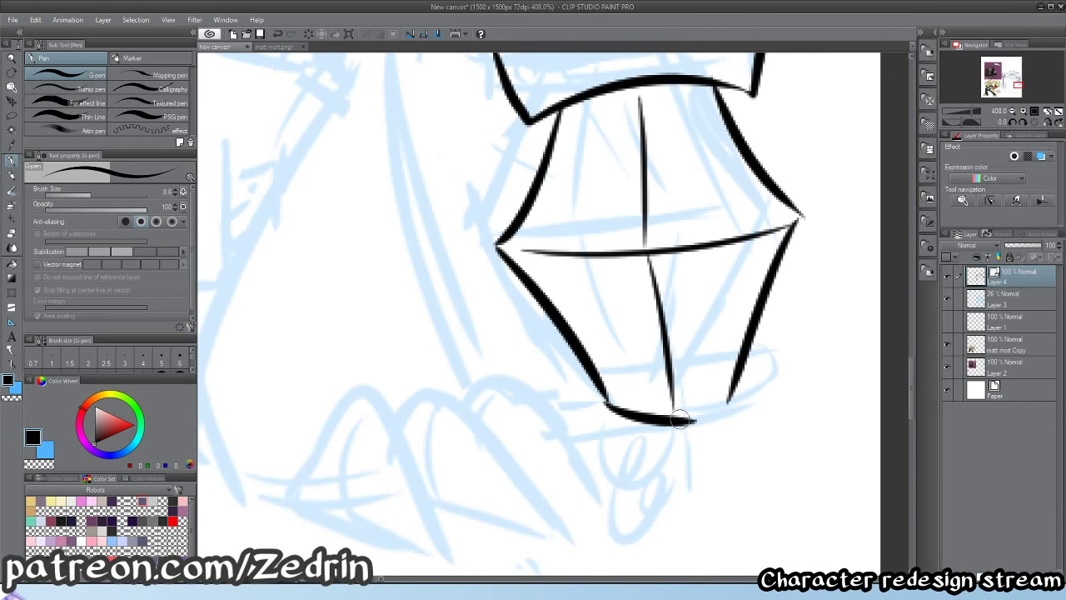
- Ink the angled base plate under the lantern's glass and clean up its corners
key("ctrl+z")
mouse_move(601, 398)
left_mouse_down()
mouse_move(693, 419)
mouse_move(729, 390)
left_mouse_up()
mouse_move(608, 402)
left_mouse_down()
mouse_move(573, 399)
mouse_move(695, 456)
mouse_move(799, 395)
left_mouse_up()
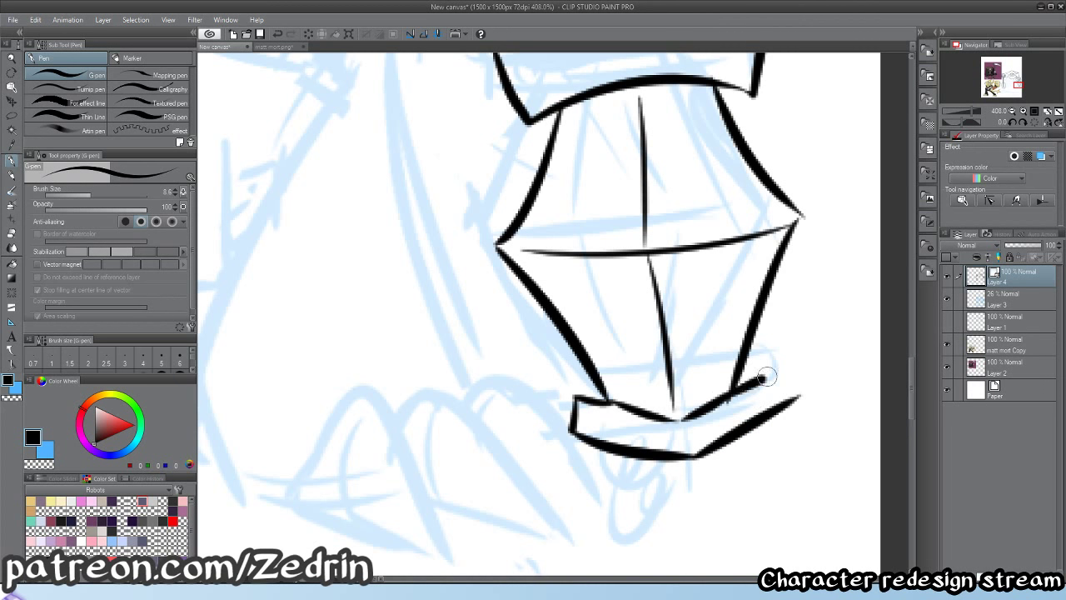
left_click_drag(728, 392, 773, 374)
left_click_drag(766, 378, 785, 414)
key("e")
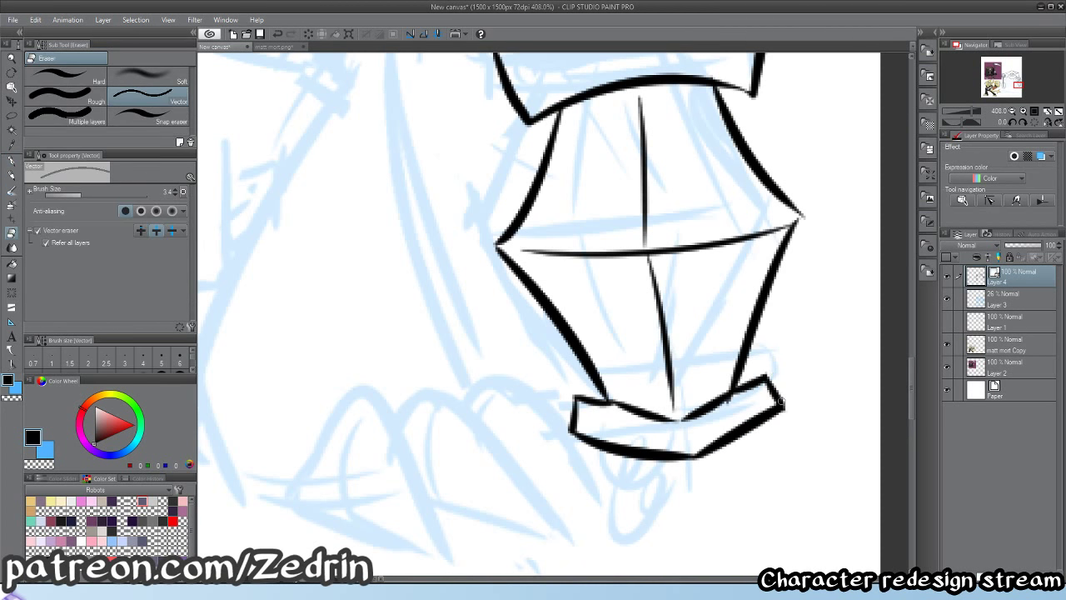
key("y")
key("ctrl+space")
left_click_drag(556, 441, 533, 443)
key("p")
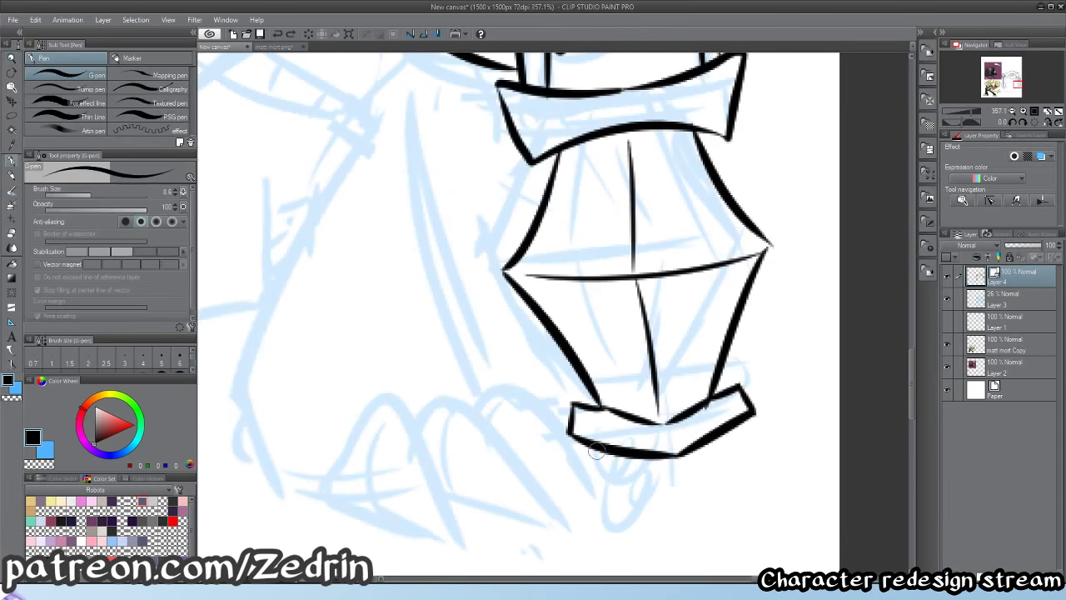
- Ink a smaller second tier beneath the lantern's base plate
left_click_drag(596, 450, 598, 465)
mouse_move(597, 459)
left_mouse_down()
mouse_move(733, 476)
mouse_move(736, 449)
left_mouse_up()
left_click_drag(729, 431, 734, 458)
key("e")
left_click_drag(701, 493, 717, 471)
key("ctrl+z")
key("y")
key("e")
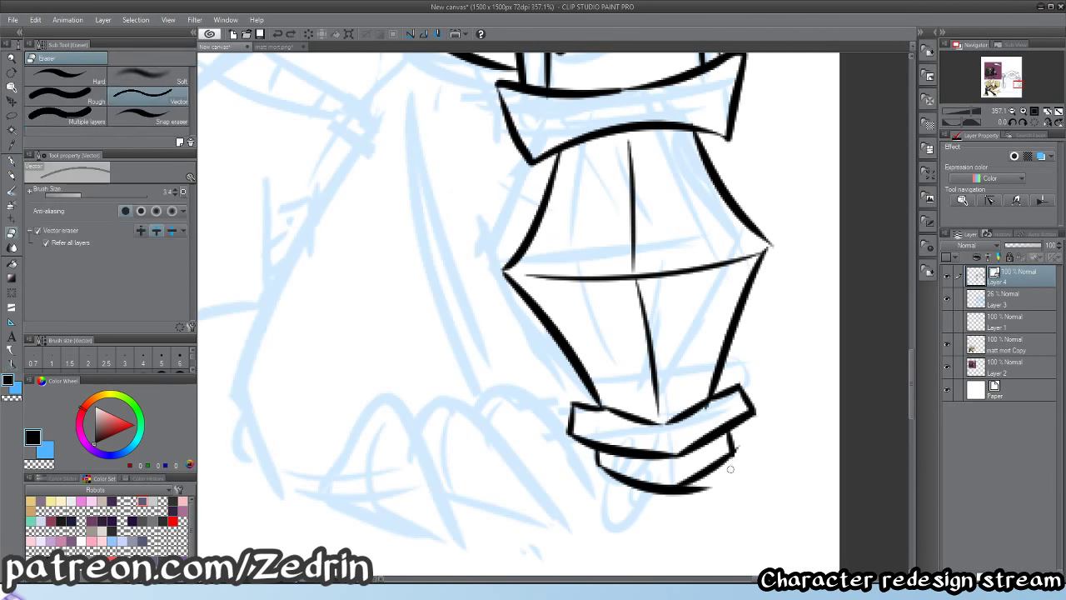
- Thicken the bottom point of the lantern's lower tier and erase the overshooting line end
key("p")
scroll(683, 487, "up", 6)
key("e")
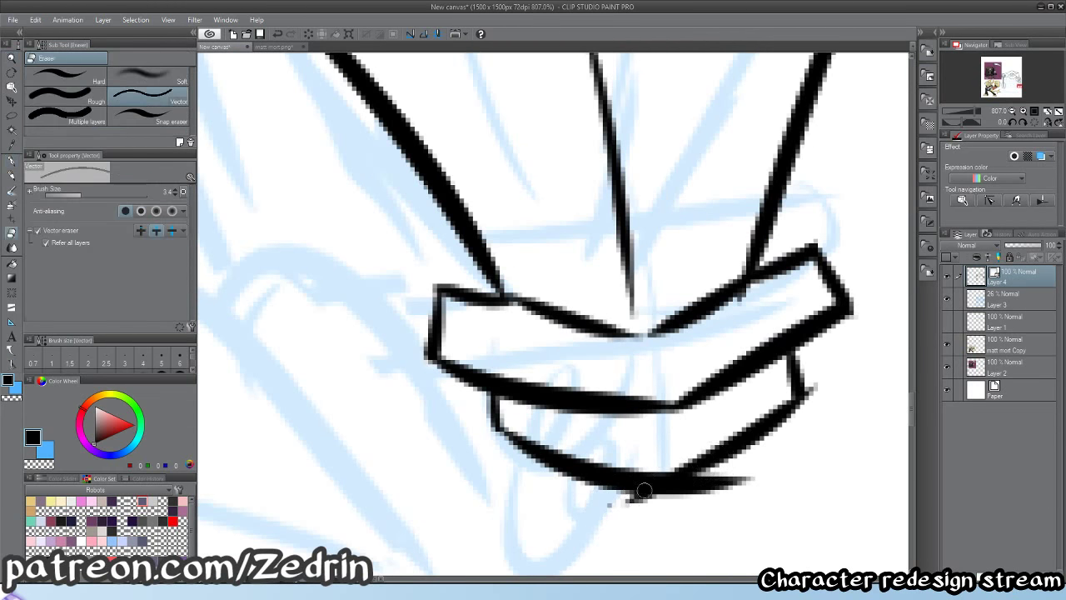
left_click_drag(644, 491, 666, 488)
key("y")
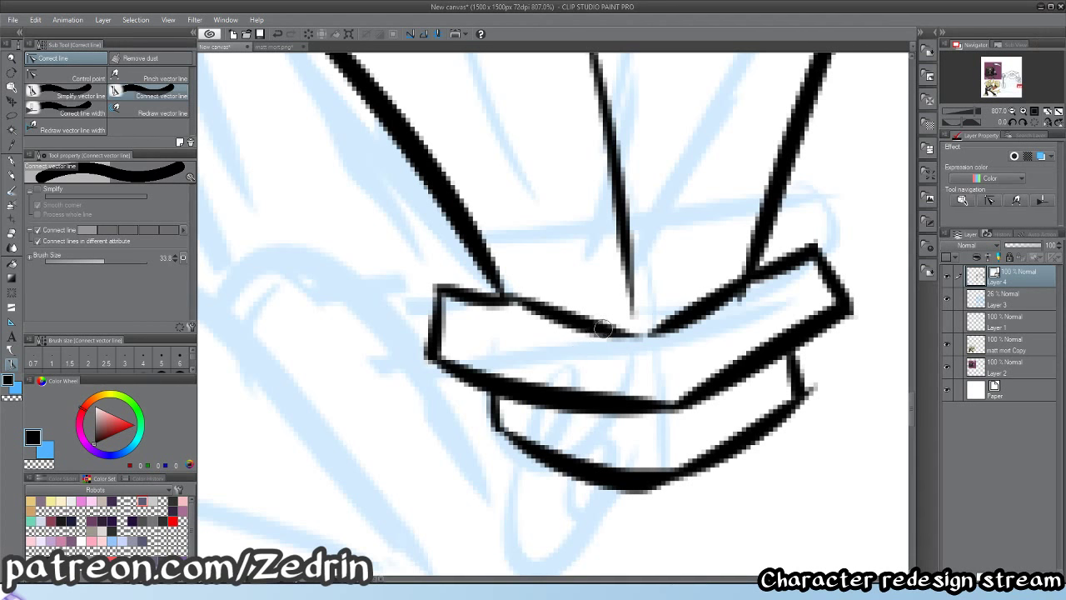
- Close the upper edge of the lantern's base plate with a smooth curve and trim the lower tier's right corner
left_click_drag(607, 331, 693, 331)
key("ctrl+z")
key("p")
left_click_drag(593, 321, 696, 301)
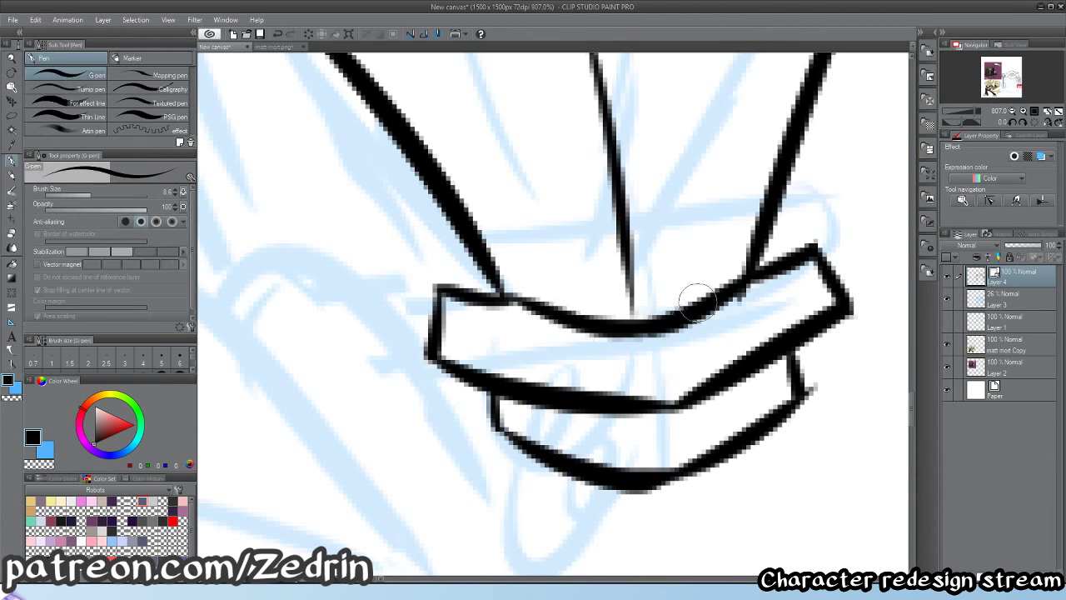
key("e")
left_click_drag(823, 382, 811, 408)
key("p")
- Ink a thin peaked edge line across the top of the glass, just beneath the lantern's top plate
key("alt+space")
mouse_move(783, 448)
left_mouse_down()
mouse_move(747, 418)
mouse_move(767, 416)
mouse_move(681, 394)
mouse_move(641, 452)
left_mouse_up()
scroll(717, 364, "up", 6)
key("p")
mouse_move(587, 372)
left_mouse_down()
mouse_move(706, 354)
mouse_move(787, 363)
left_mouse_up()
key("ctrl+z")
left_click_drag(692, 347, 789, 346)
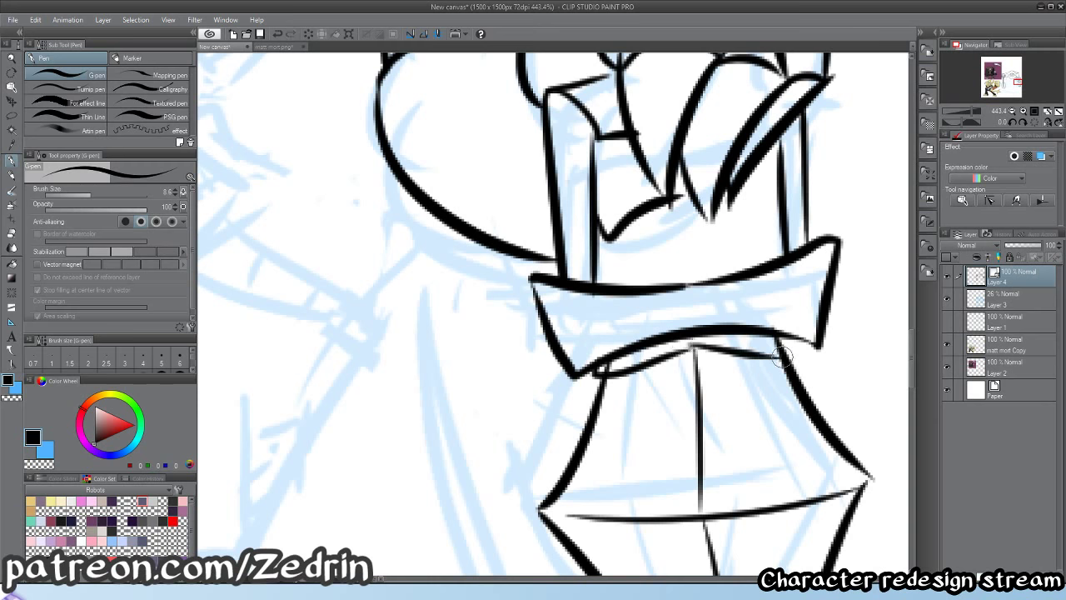
- Ink a small arched knob on top of the lantern's top plate, between the handle bars
key("space")
mouse_move(640, 310)
left_mouse_down()
mouse_move(633, 404)
mouse_move(707, 378)
left_mouse_up()
key("ctrl+z")
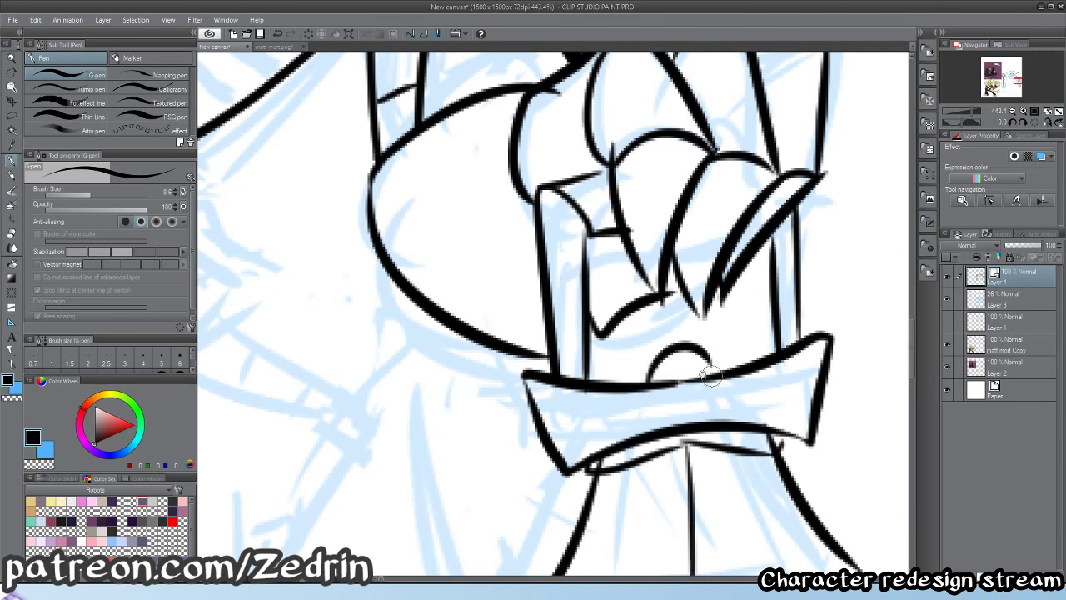
key("alt+space")
left_click_drag(648, 250, 581, 311)
scroll(581, 309, "up", 5)
- Ink a flame shape inside the lantern's glass
key("p")
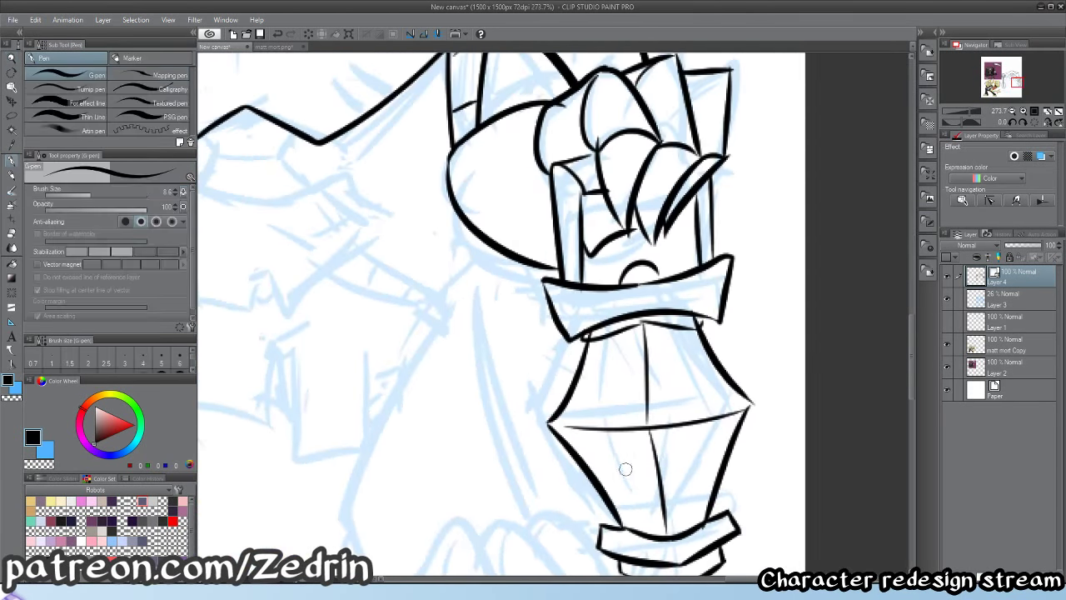
mouse_move(634, 483)
left_mouse_down()
mouse_move(621, 398)
mouse_move(654, 337)
left_mouse_up()
left_click_drag(652, 348, 667, 361)
mouse_move(677, 366)
left_mouse_down()
mouse_move(693, 450)
mouse_move(675, 489)
mouse_move(638, 500)
left_mouse_up()
key("alt+space")
left_click_drag(643, 455, 559, 436)
left_click_drag(547, 491, 623, 488)
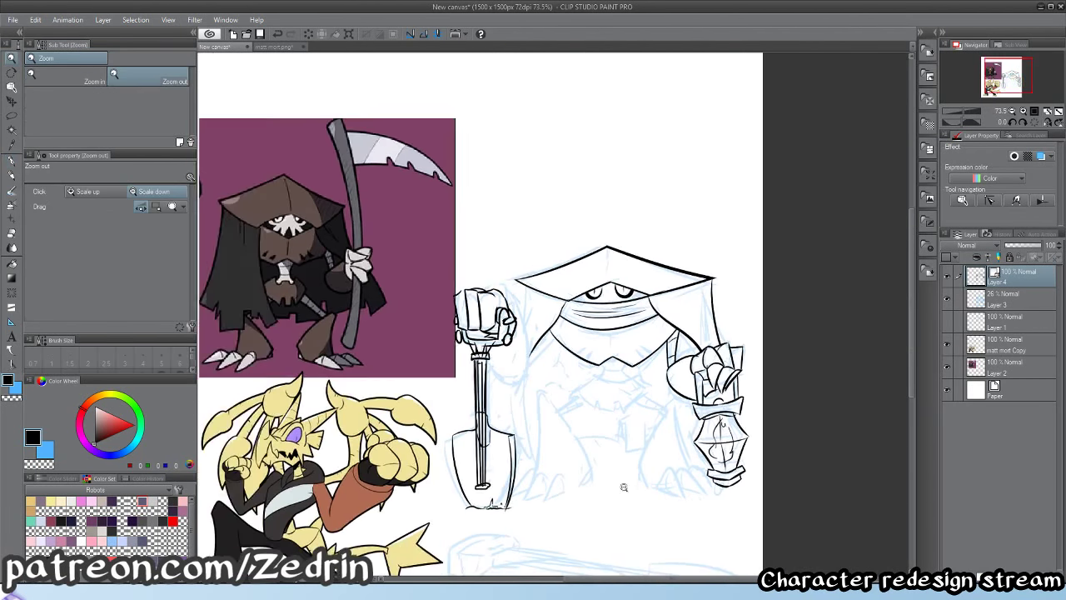
- Ink the lower curve and long outer side of the sleeve behind the fist-shaped shovel handle
scroll(497, 373, "up", 4)
key("p")
left_click_drag(465, 357, 530, 414)
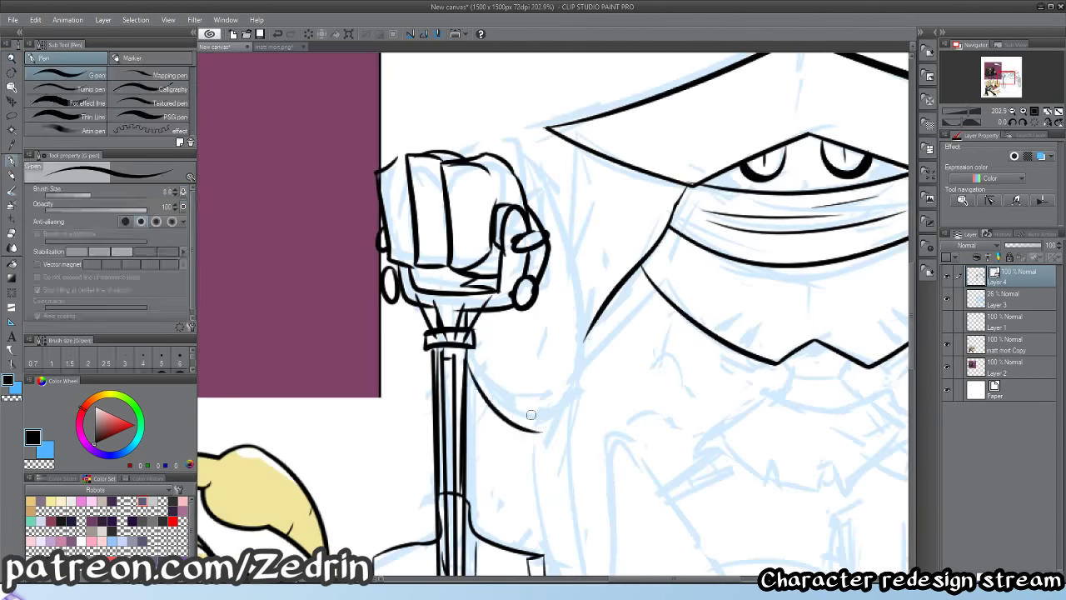
left_click_drag(539, 200, 581, 395)
key("ctrl+z")
mouse_move(534, 176)
left_mouse_down()
mouse_move(581, 440)
mouse_move(605, 429)
left_mouse_up()
- Trim the sleeve's overshooting ends and join its side to the lower curve in a rounded corner
key("alt+space")
mouse_move(483, 426)
left_mouse_down()
mouse_move(600, 391)
mouse_move(533, 442)
mouse_move(626, 382)
left_mouse_up()
key("ctrl+z")
key("e")
left_click_drag(597, 432, 624, 391)
key("y")
key("alt+space")
left_click_drag(509, 406, 461, 408)
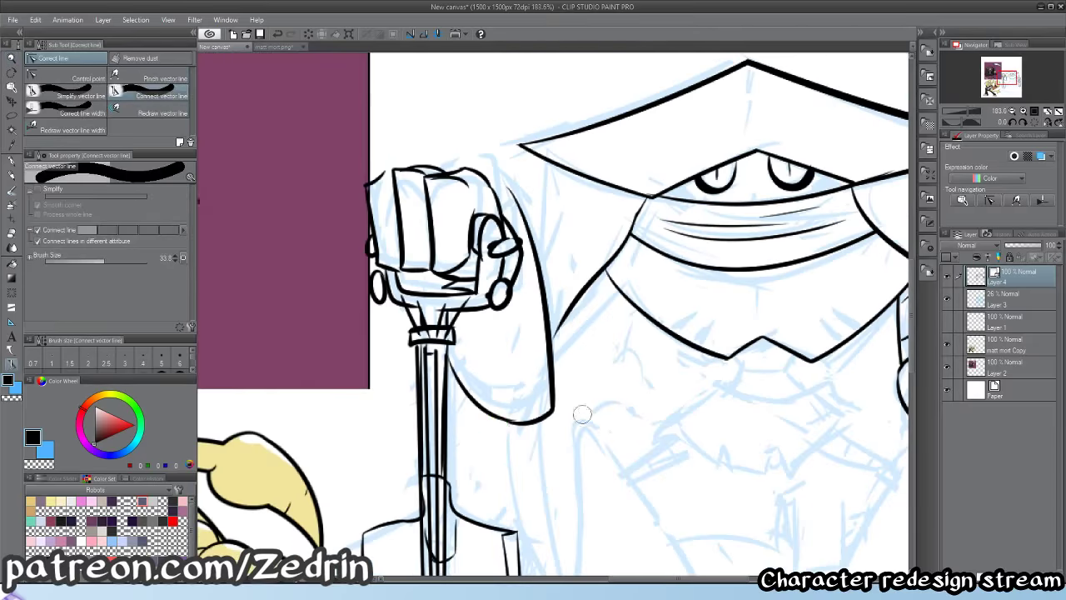
- Extend the sleeve's outer line up to the back of the fist and connect it into one continuous line
key("space")
left_click_drag(498, 318, 517, 459)
key("alt+space")
left_click_drag(538, 311, 566, 311)
key("p")
key("y")
mouse_move(490, 321)
left_mouse_down()
mouse_move(528, 371)
mouse_move(527, 343)
mouse_move(550, 420)
left_mouse_up()
- Ink the lower edge of the band running from the collar's outer curve down to the sleeve
key("space")
left_click_drag(620, 466, 487, 289)
left_click_drag(599, 430, 506, 476)
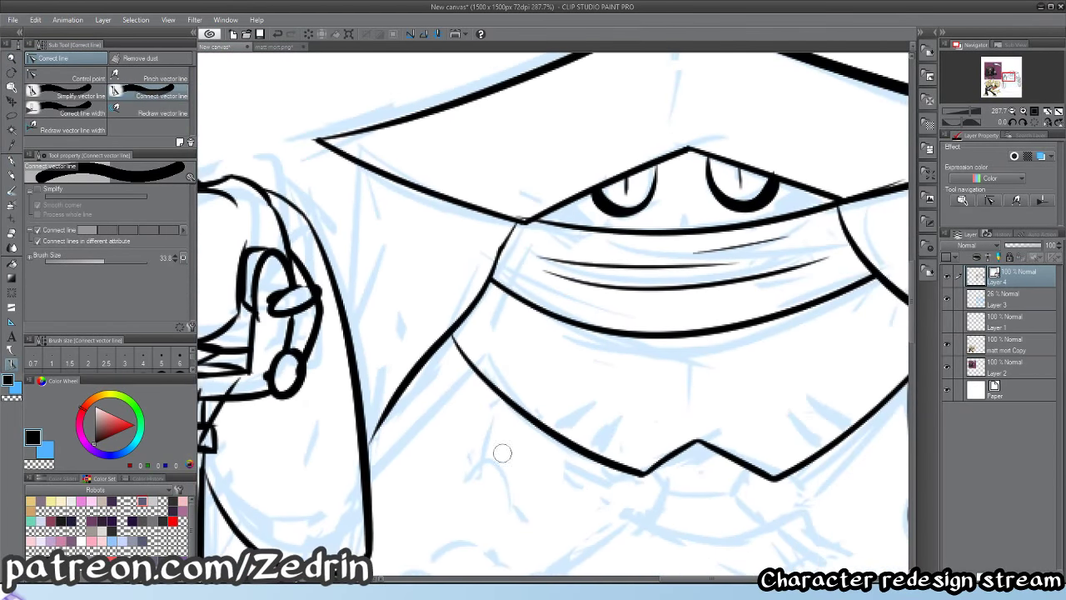
key("p")
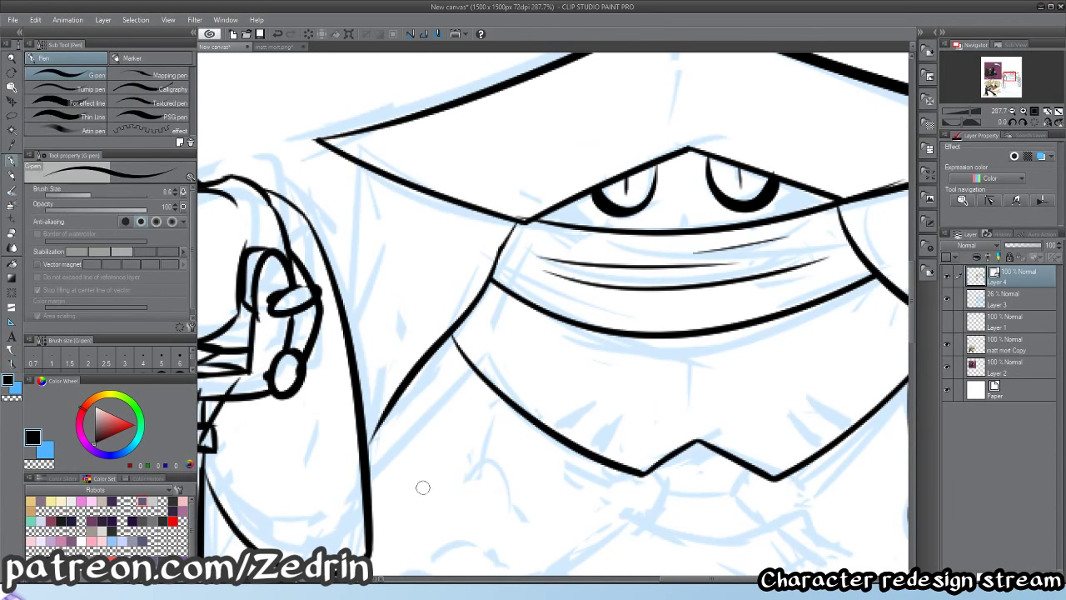
left_click_drag(373, 542, 478, 372)
key("ctrl+z")
mouse_move(372, 543)
left_mouse_down()
mouse_move(495, 331)
mouse_move(493, 343)
left_mouse_up()
key("e")
key("p")
- Ink two short curved cross lines on the band between the collar and the sleeve
mouse_move(419, 372)
left_mouse_down()
mouse_move(350, 511)
mouse_move(362, 496)
left_mouse_up()
key("ctrl+z")
key("e")
key("p")
left_click_drag(381, 439, 392, 491)
left_click_drag(399, 394, 419, 435)
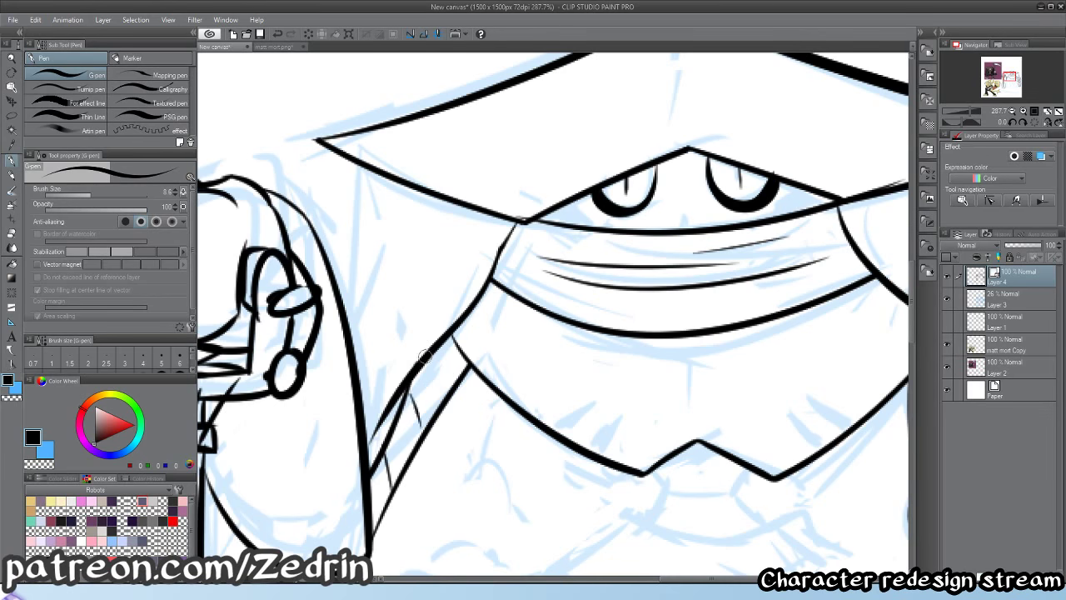
- Ink two inward-curving sides of a narrow connector below the collar's central notch, with a U-shaped curve between them
key("alt+space")
left_click_drag(434, 398, 333, 395)
left_click_drag(500, 392, 419, 377)
mouse_move(599, 379)
left_mouse_down()
mouse_move(621, 379)
mouse_move(462, 419)
mouse_move(469, 407)
left_mouse_up()
left_click_drag(443, 369, 466, 431)
key("alt+space")
left_click_drag(459, 394, 452, 372)
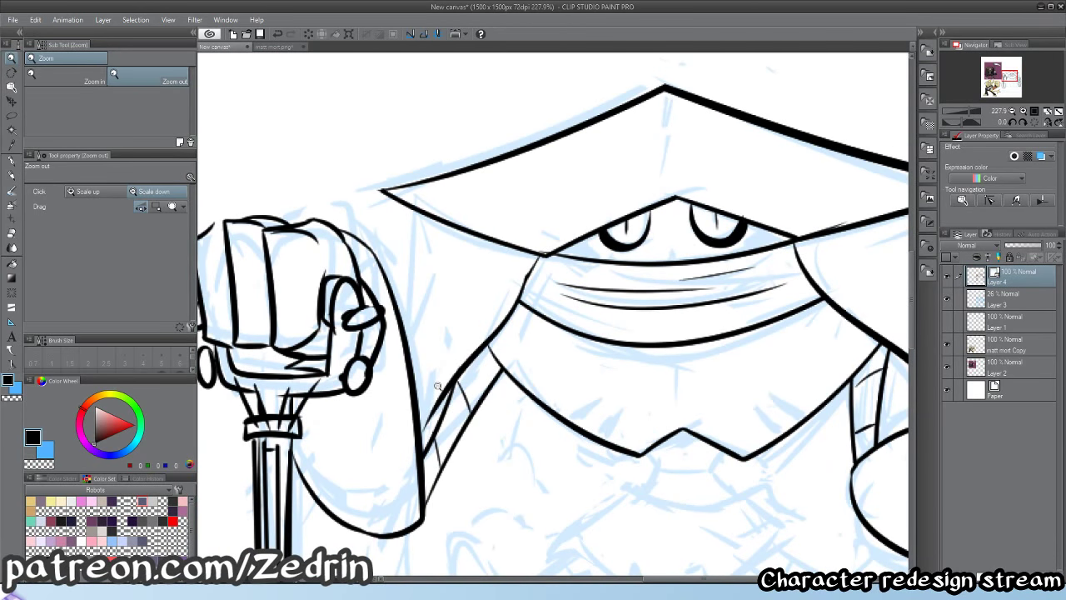
left_click_drag(577, 478, 452, 326)
left_click_drag(558, 335, 618, 335)
left_click_drag(510, 327, 494, 419)
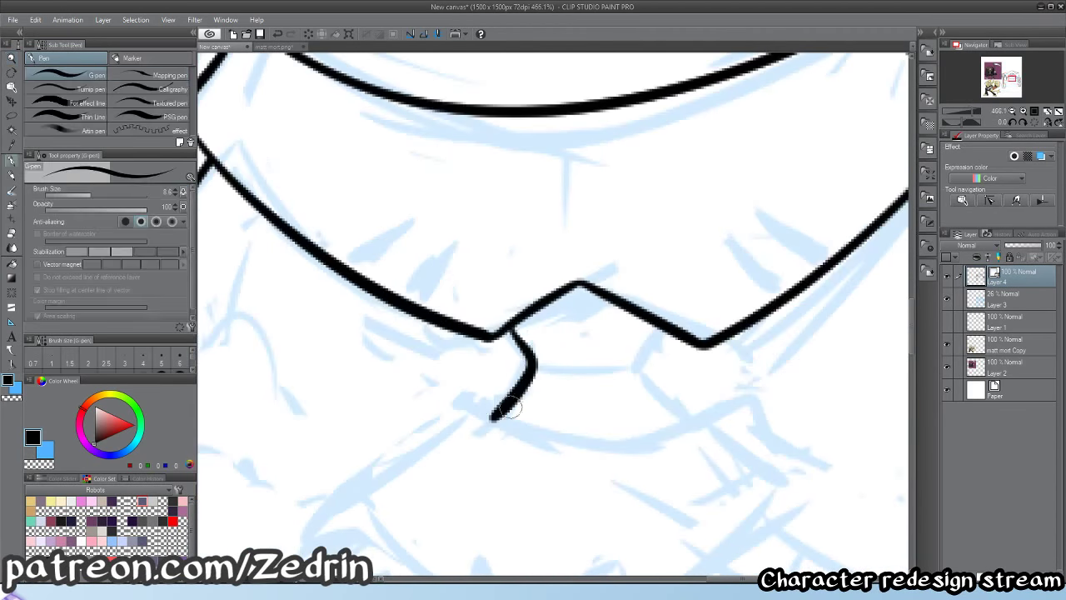
mouse_move(653, 326)
left_mouse_down()
mouse_move(633, 353)
mouse_move(675, 428)
left_mouse_up()
left_click_drag(540, 364, 627, 364)
- Ink a fan-shaped plate with a broad rounded lower edge under the narrow connector and erase the overshooting line ends
mouse_move(589, 315)
left_mouse_down()
mouse_move(542, 326)
mouse_move(757, 272)
left_mouse_up()
mouse_move(536, 269)
left_mouse_down()
mouse_move(428, 385)
mouse_move(560, 467)
left_mouse_up()
key("ctrl+z")
mouse_move(428, 384)
left_mouse_down()
mouse_move(502, 464)
mouse_move(569, 483)
mouse_move(733, 458)
left_mouse_up()
key("ctrl+z")
mouse_move(424, 381)
left_mouse_down()
mouse_move(528, 478)
mouse_move(849, 357)
left_mouse_up()
left_click_drag(716, 275, 839, 380)
key("e")
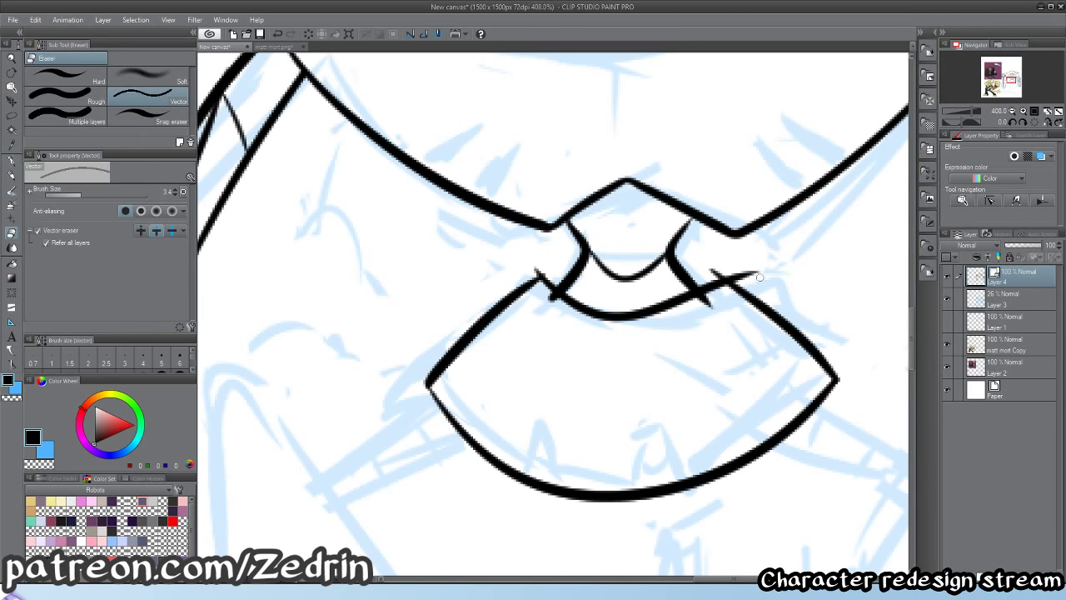
mouse_move(759, 278)
left_mouse_down()
mouse_move(719, 279)
mouse_move(707, 298)
left_mouse_up()
key("p")
scroll(495, 350, "up", 1)
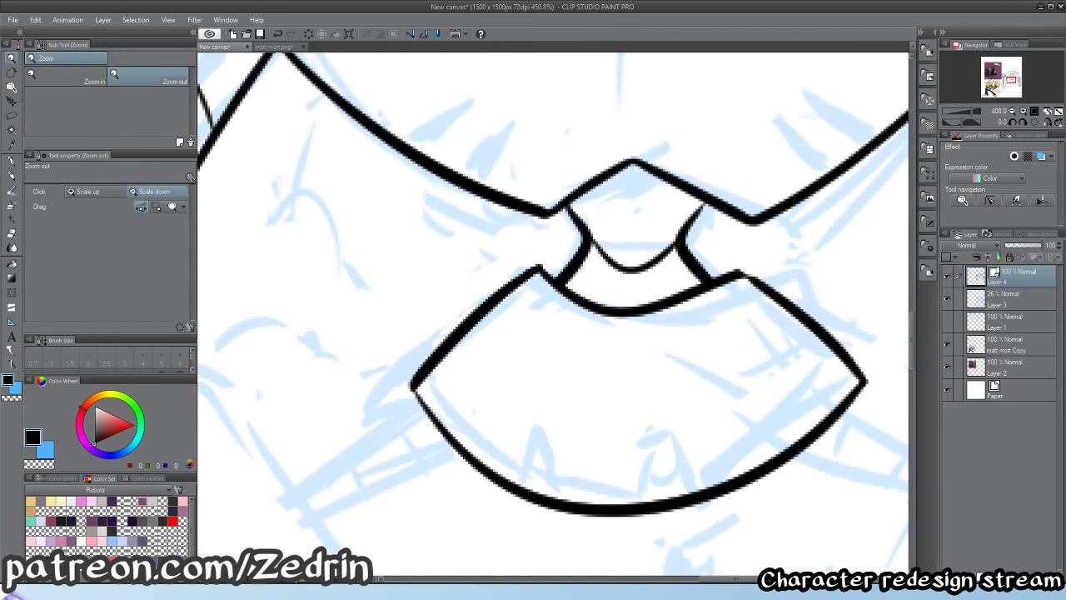
mouse_move(511, 512)
left_mouse_down()
mouse_move(532, 433)
mouse_move(568, 504)
left_mouse_up()
key("ctrl+z")
key("ctrl+z")
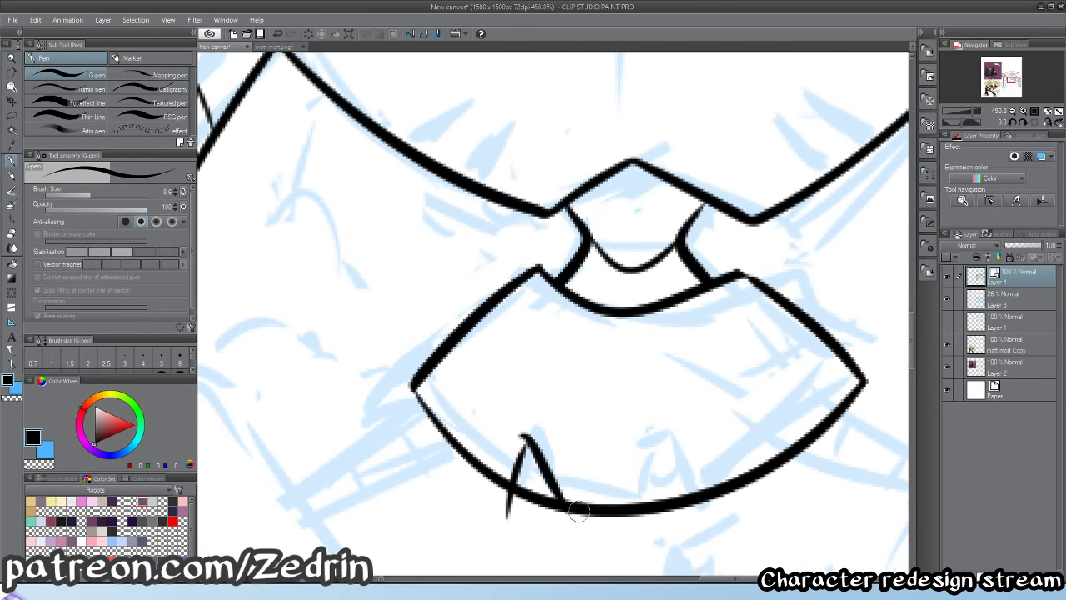
key("ctrl+z")
- Cut two narrow notches into the fan-shaped plate's lower edge, erasing the line across them and joining the open corners
left_click_drag(523, 449, 556, 543)
mouse_move(674, 454)
left_mouse_down()
mouse_move(685, 541)
mouse_move(714, 501)
mouse_move(662, 530)
left_mouse_up()
key("e")
mouse_move(583, 533)
left_mouse_down()
mouse_move(494, 494)
mouse_move(522, 501)
left_mouse_up()
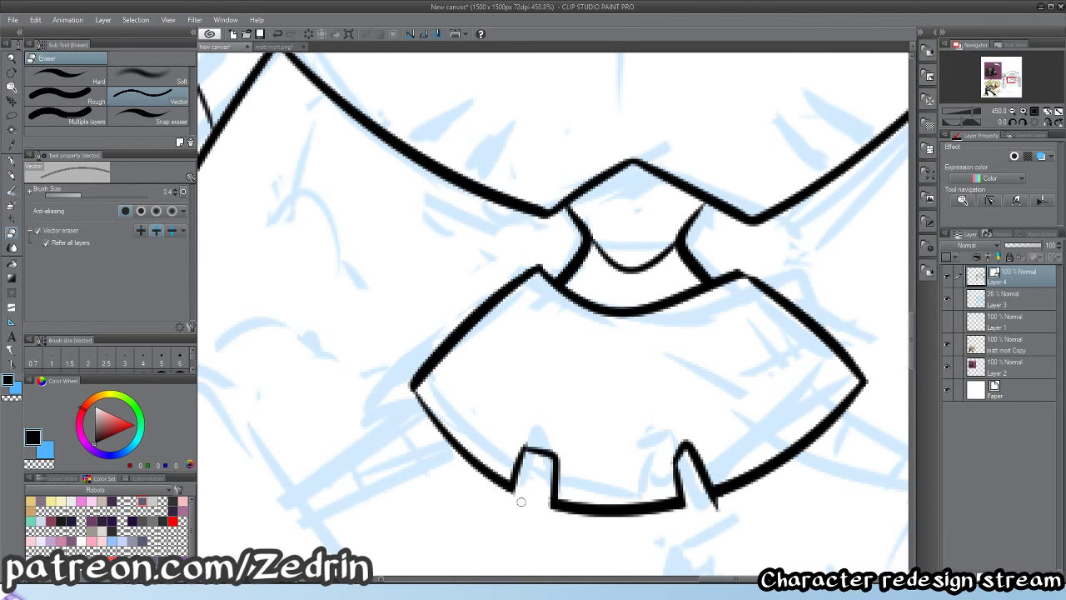
key("y")
left_click_drag(666, 505, 727, 500)
- Select the vector line forming the fan-shaped plate's lower-right edge and adjacent notch
key("alt+space")
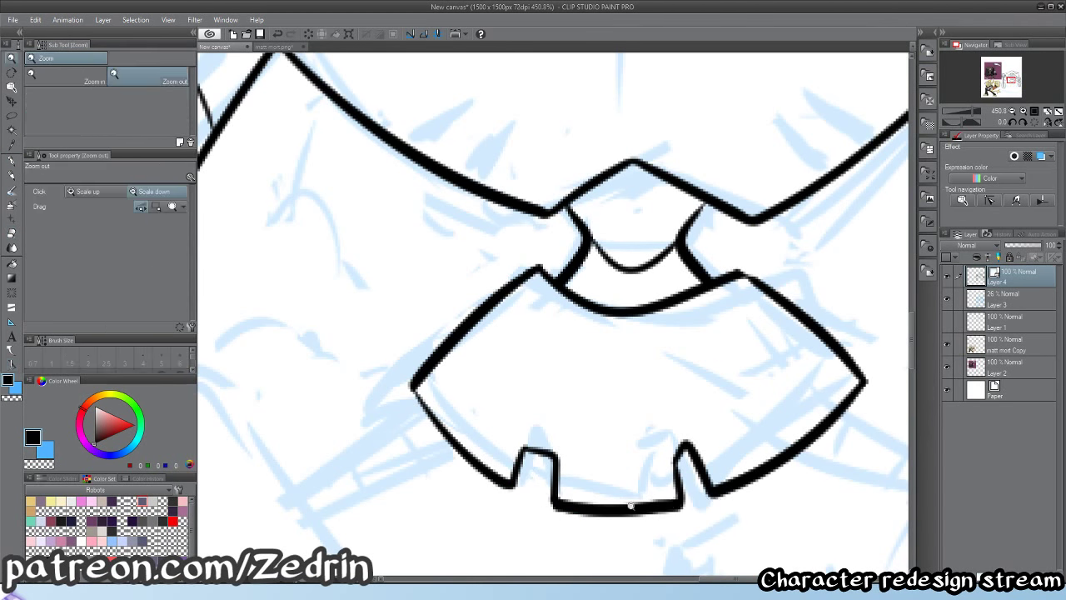
mouse_move(630, 484)
left_mouse_down()
mouse_move(601, 433)
mouse_move(599, 288)
left_mouse_up()
left_click_drag(575, 332, 562, 354)
left_click_drag(564, 354, 589, 332)
key("p")
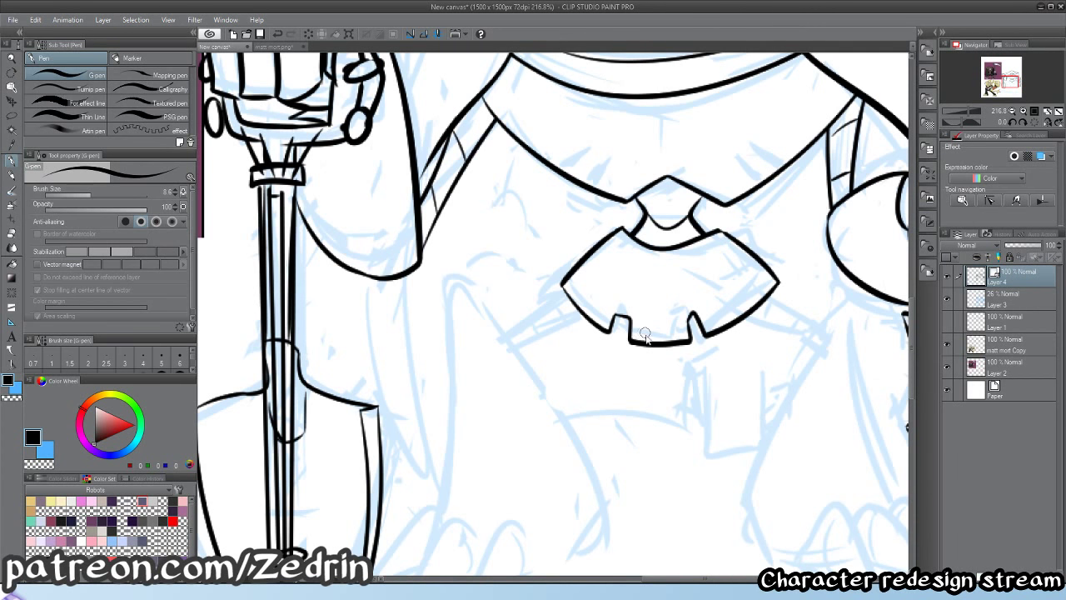
key("o")
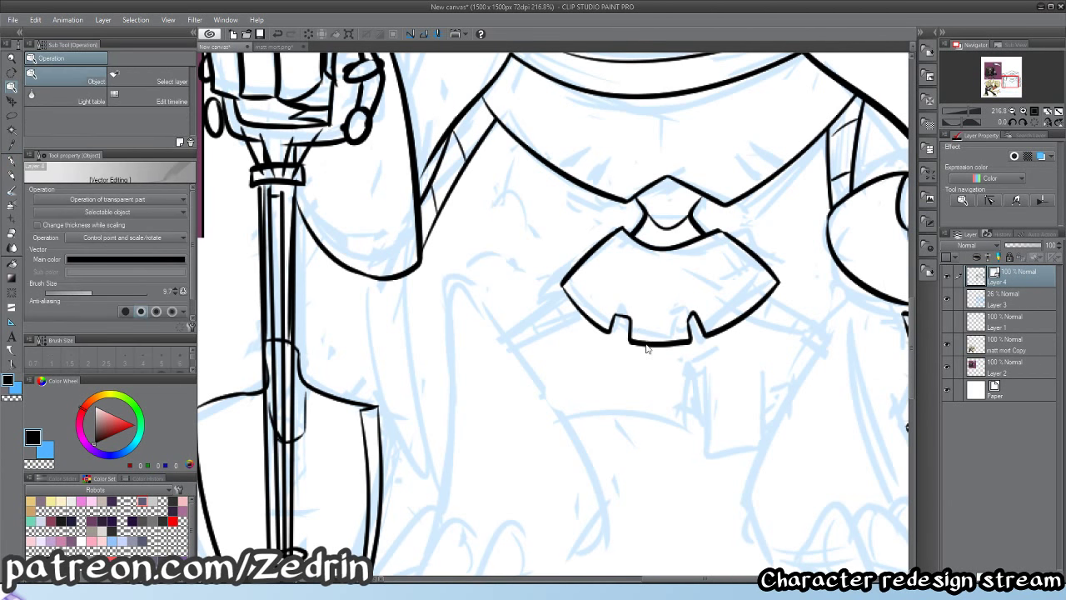
left_click(647, 343)
left_click(751, 321)
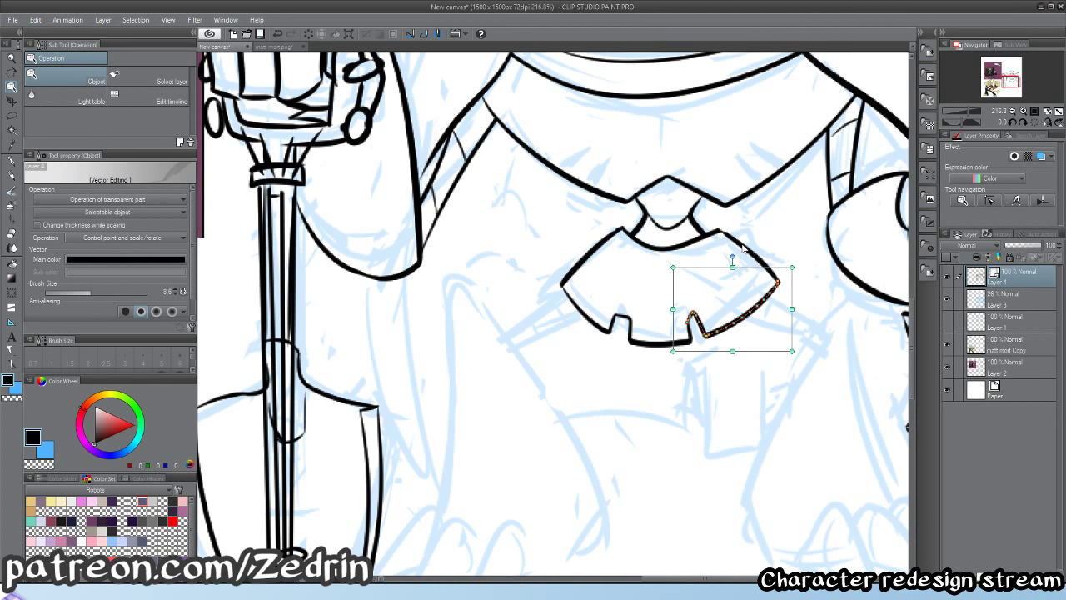
- Examine the upper joins of the pelvis plate's outline up close, and review the figure beside its reference drawings
left_click(742, 247)
scroll(731, 223, "up", 5)
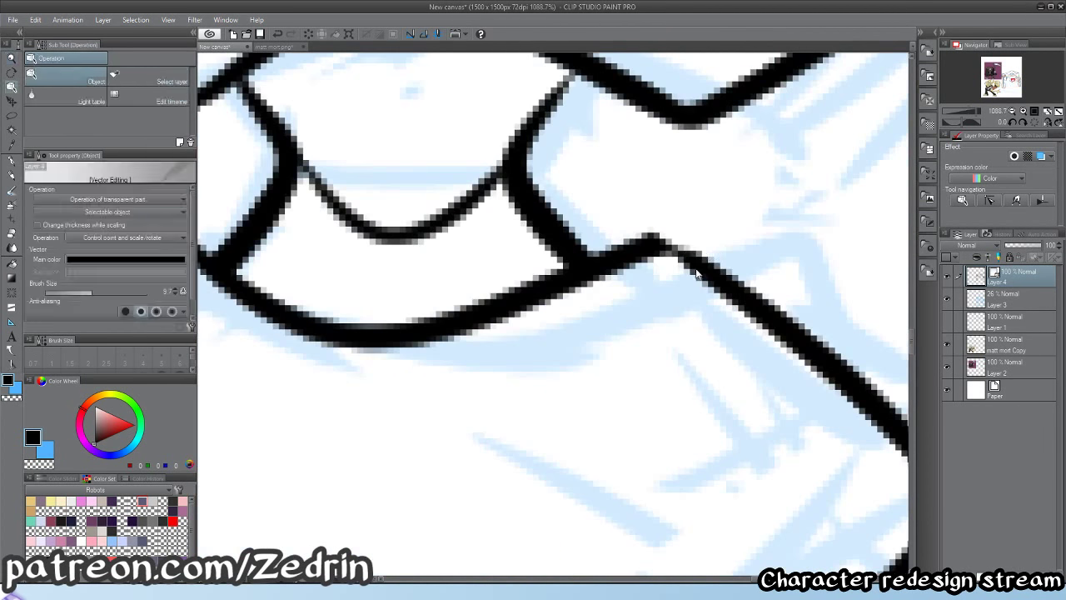
left_click_drag(668, 246, 606, 267)
left_click_drag(574, 342, 628, 263)
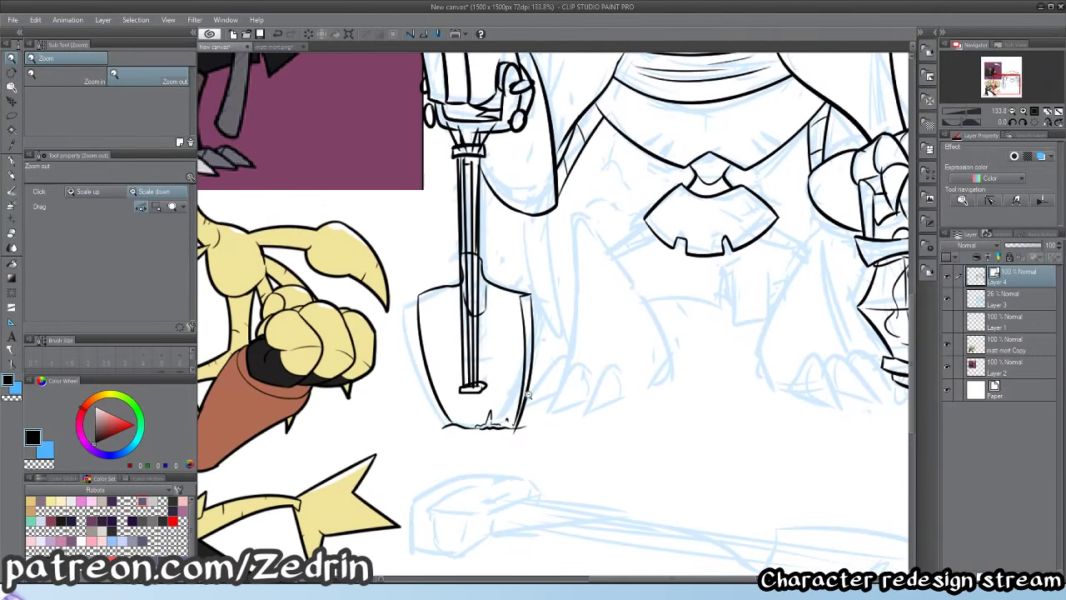
left_click_drag(533, 409, 592, 409)
mouse_move(480, 506)
left_mouse_down()
mouse_move(454, 518)
mouse_move(388, 515)
left_mouse_up()
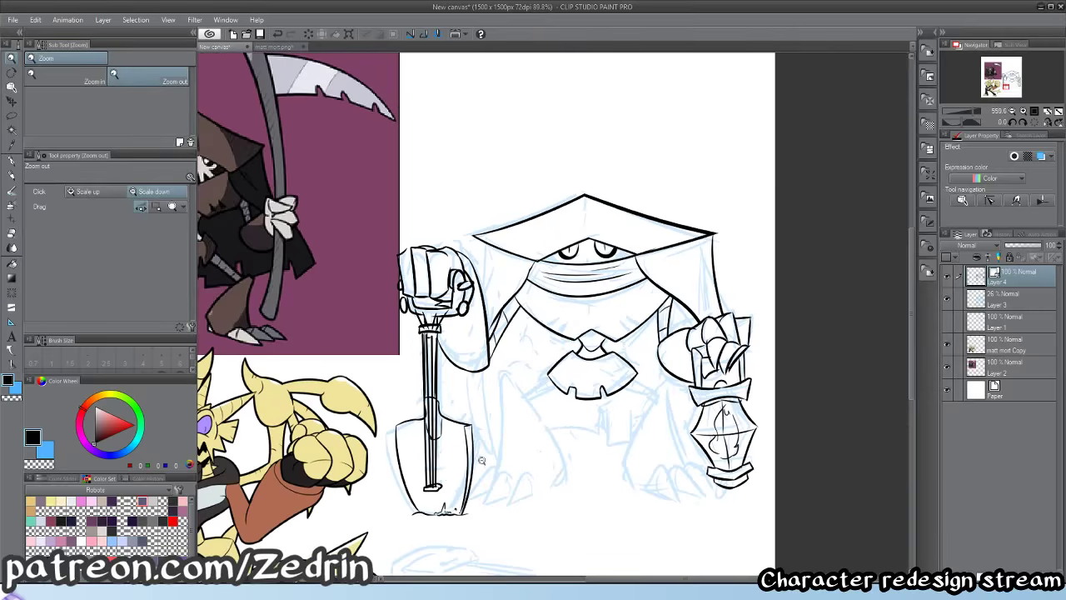
left_click_drag(535, 457, 488, 420)
scroll(487, 419, "up", 1)
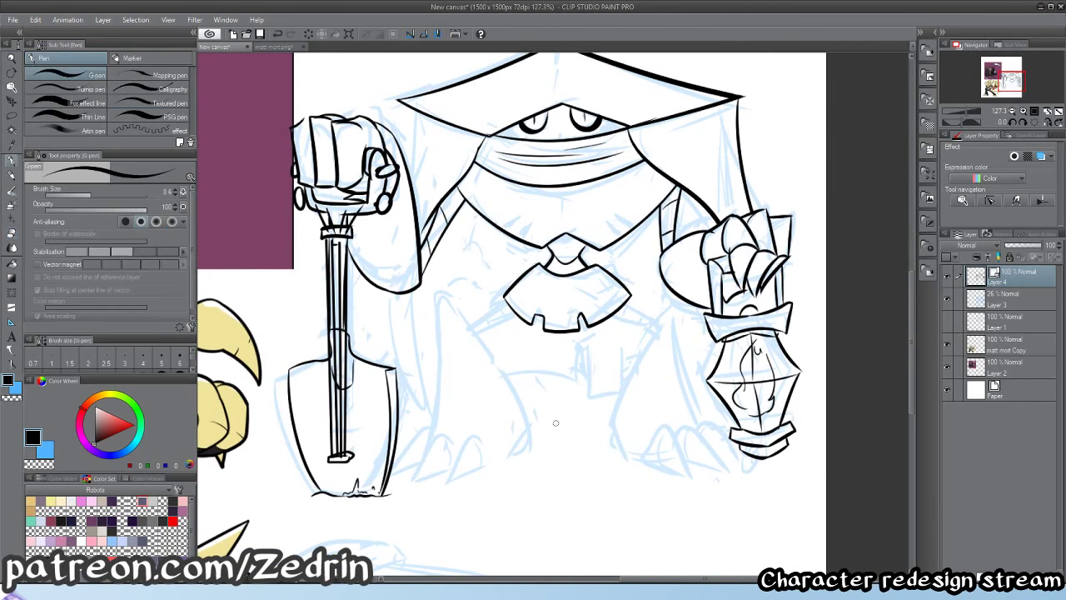
mouse_move(554, 413)
left_mouse_down()
mouse_move(514, 431)
mouse_move(543, 390)
mouse_move(511, 447)
mouse_move(526, 382)
left_mouse_up()
key("ctrl+z")
key("ctrl+z")
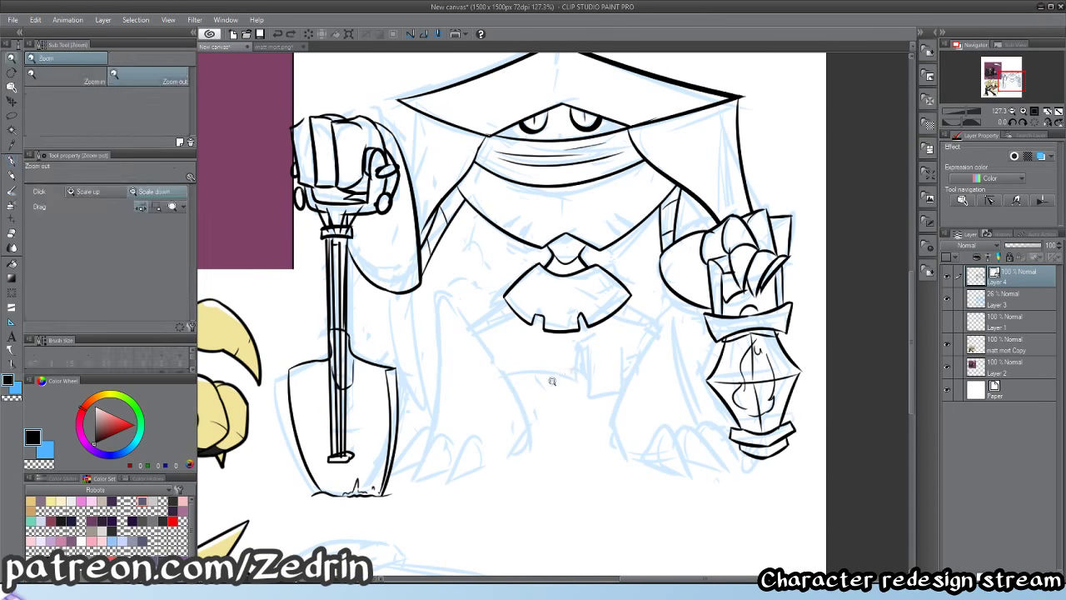
- Draw two crossing test curves below the pelvis plate and try trimming them at their intersection with the vector eraser
scroll(567, 373, "up", 3)
key("p")
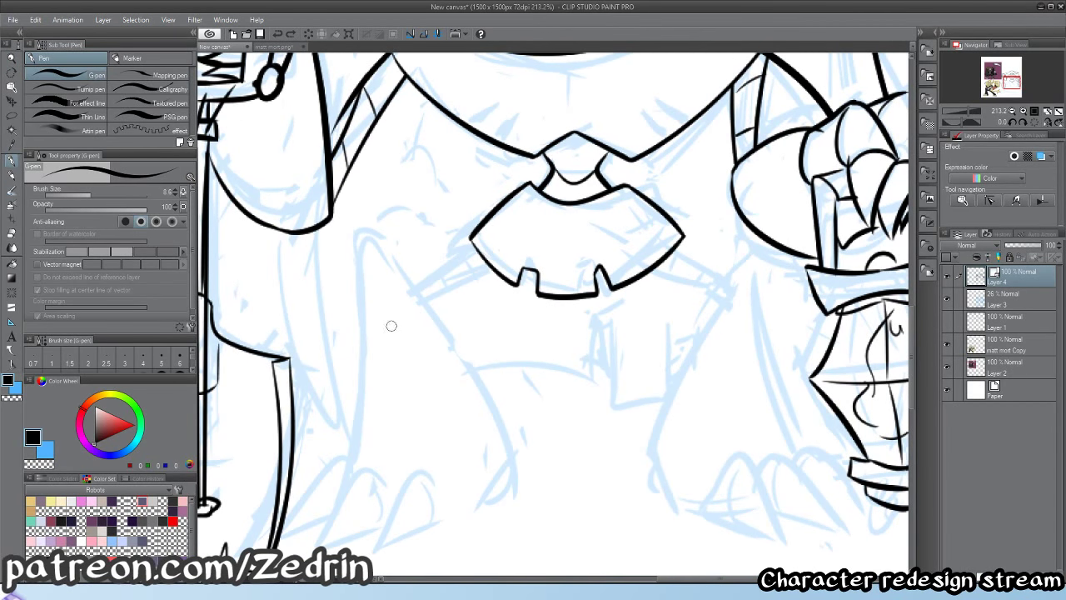
left_click_drag(391, 297, 506, 508)
mouse_move(354, 379)
left_mouse_down()
mouse_move(445, 430)
mouse_move(562, 450)
left_mouse_up()
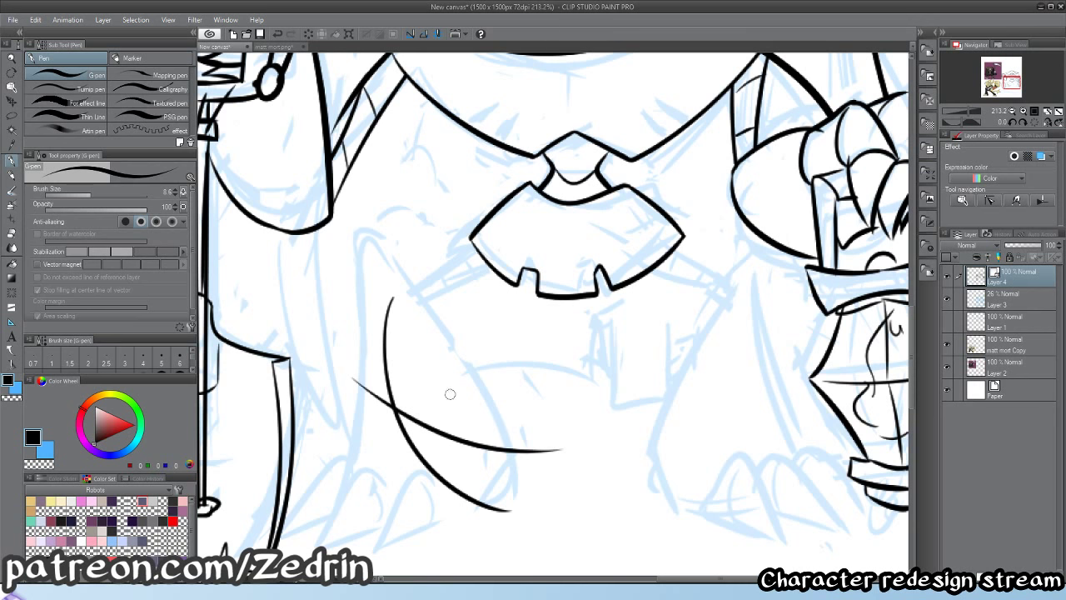
key("e")
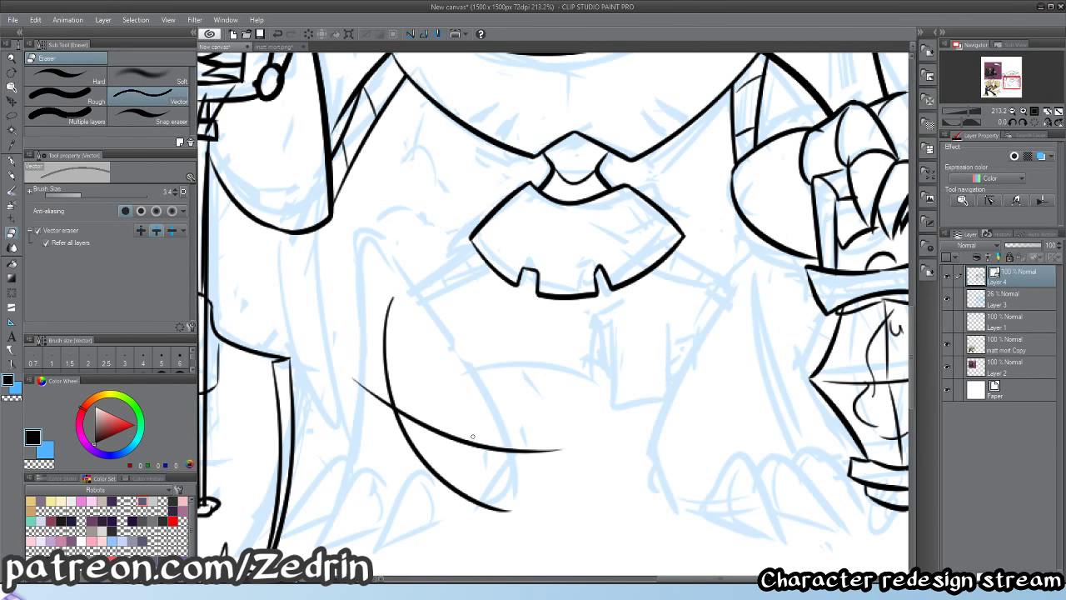
left_click(472, 437)
left_click(391, 406)
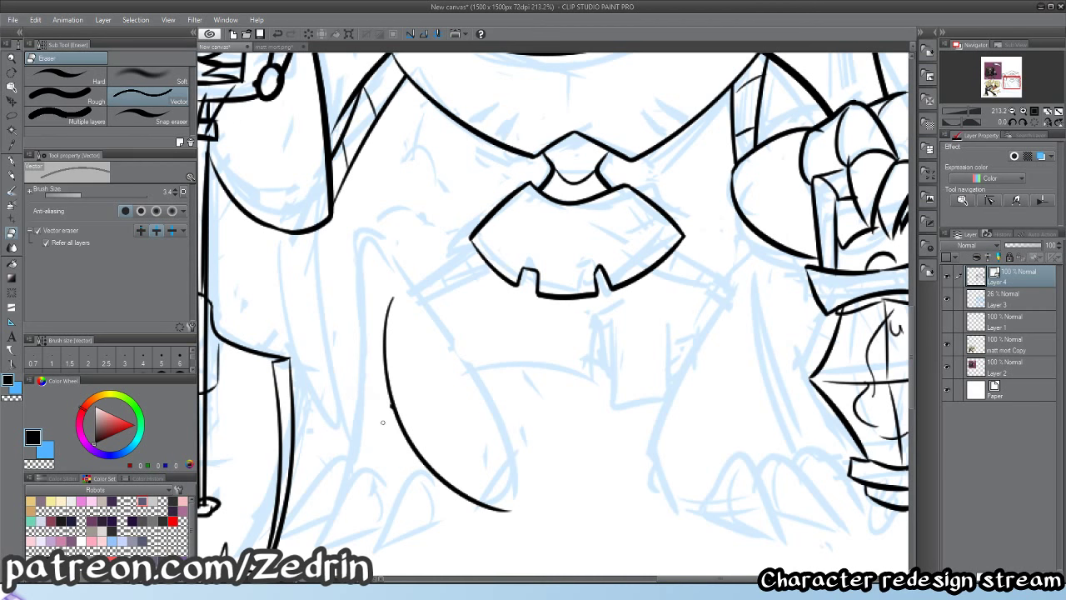
key("ctrl+z")
key("ctrl+z")
left_click(410, 433)
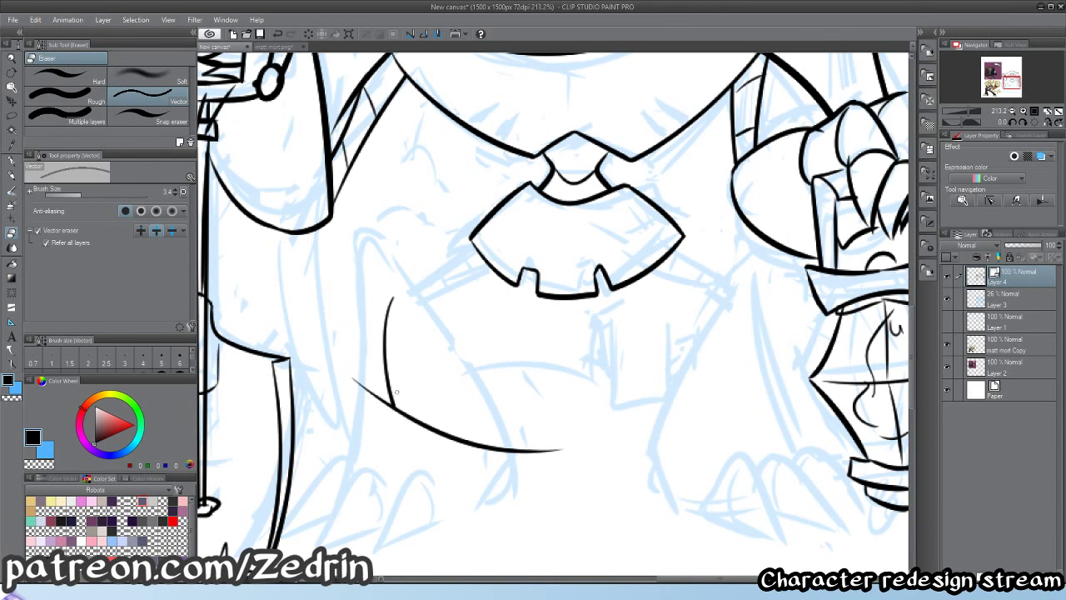
- Undo the crossing test curves and their trimming to clear the area below the pelvis plate
key("ctrl+z")
key("ctrl+z")
key("ctrl+z")
key("ctrl+z")
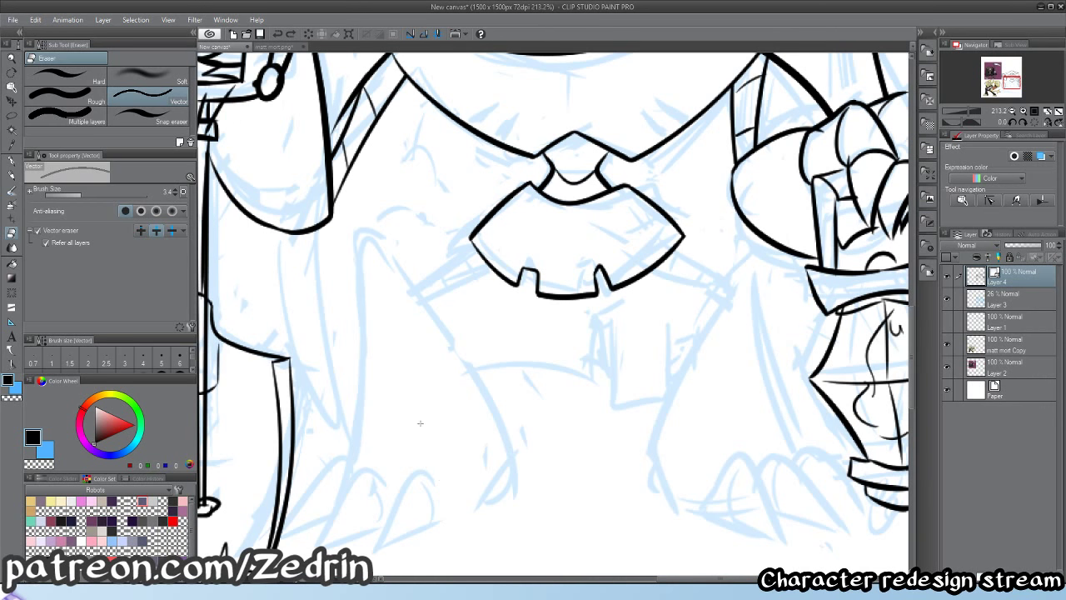
key("ctrl+z")
key("ctrl+z")
key("p")
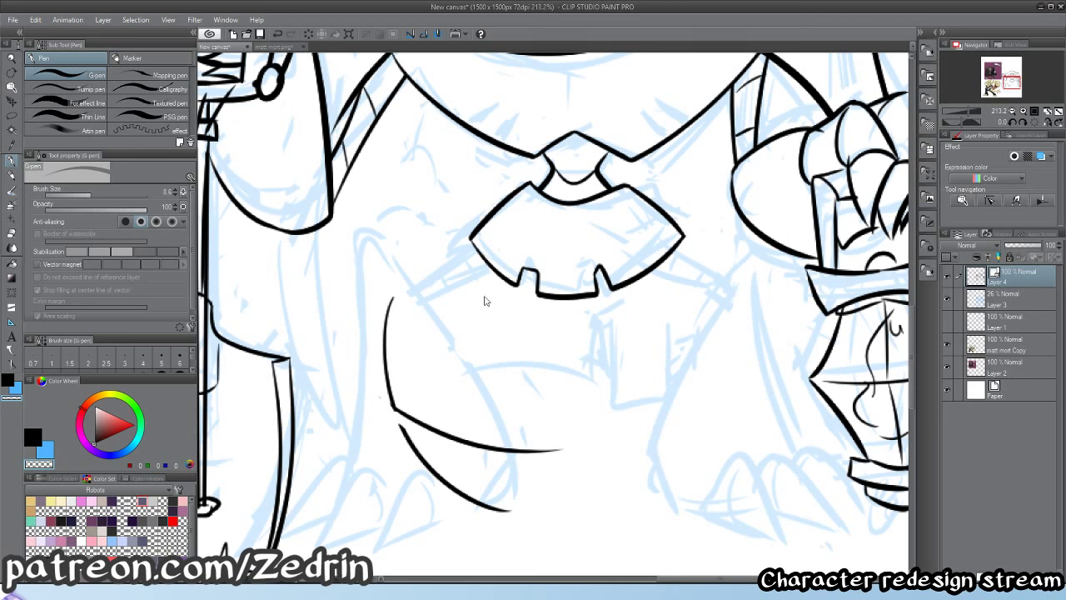
key("ctrl+z")
key("ctrl+z")
key("ctrl+z")
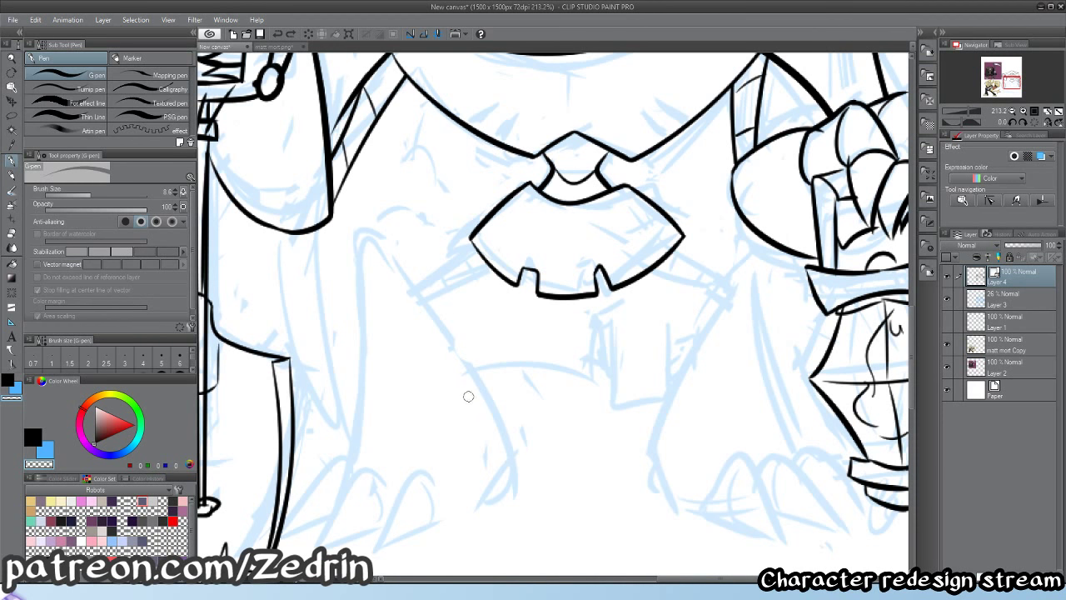
- Draw a test circle from two arcs below the pelvis plate, and try moving one arc on its own
key("c")
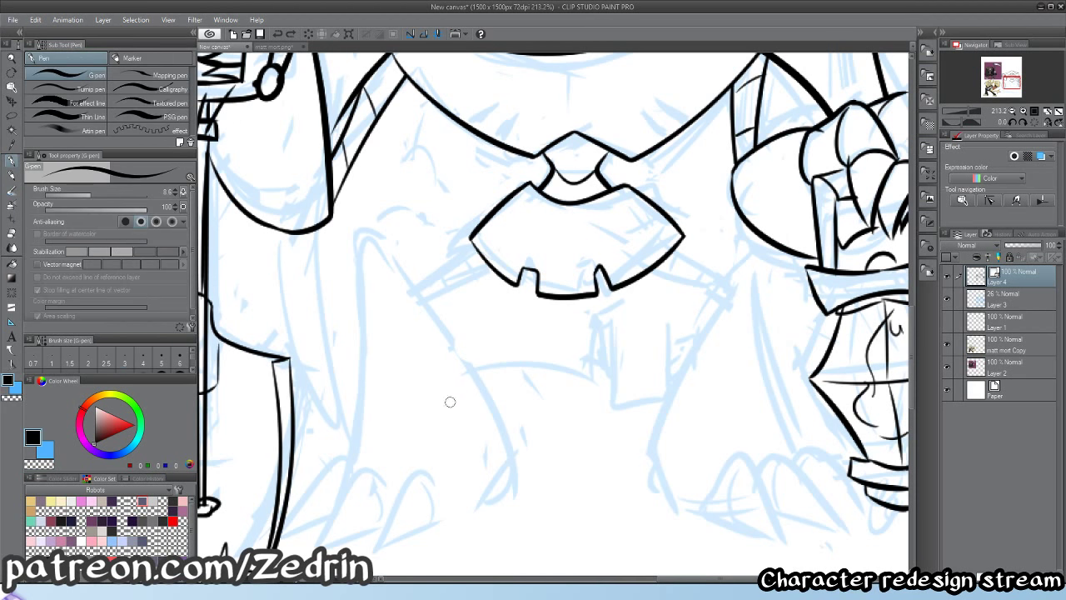
mouse_move(445, 539)
left_mouse_down()
mouse_move(405, 436)
mouse_move(521, 447)
mouse_move(503, 540)
left_mouse_up()
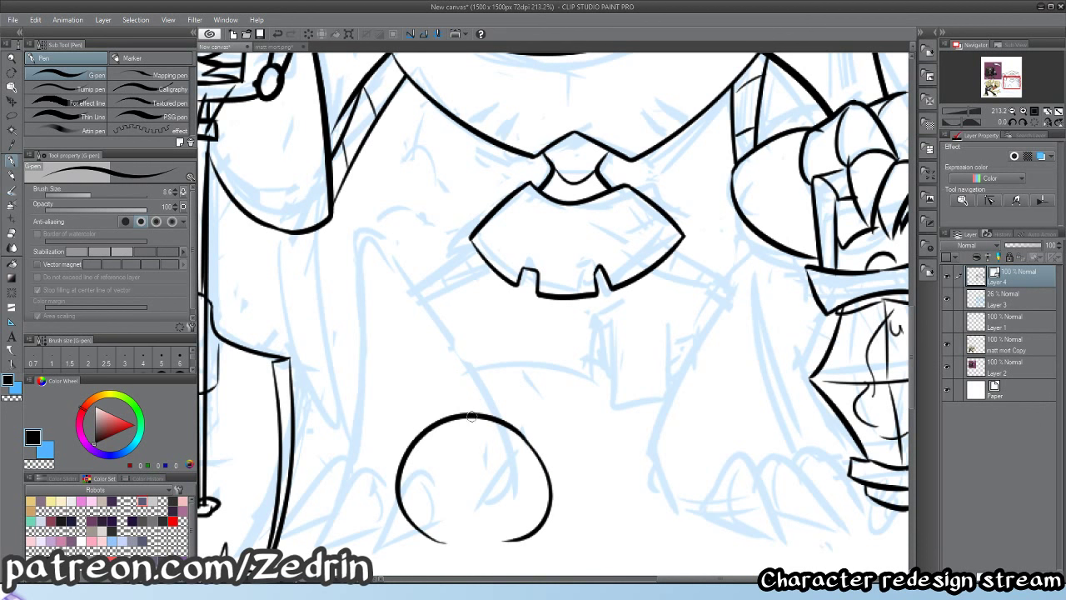
key("o")
left_click(547, 521)
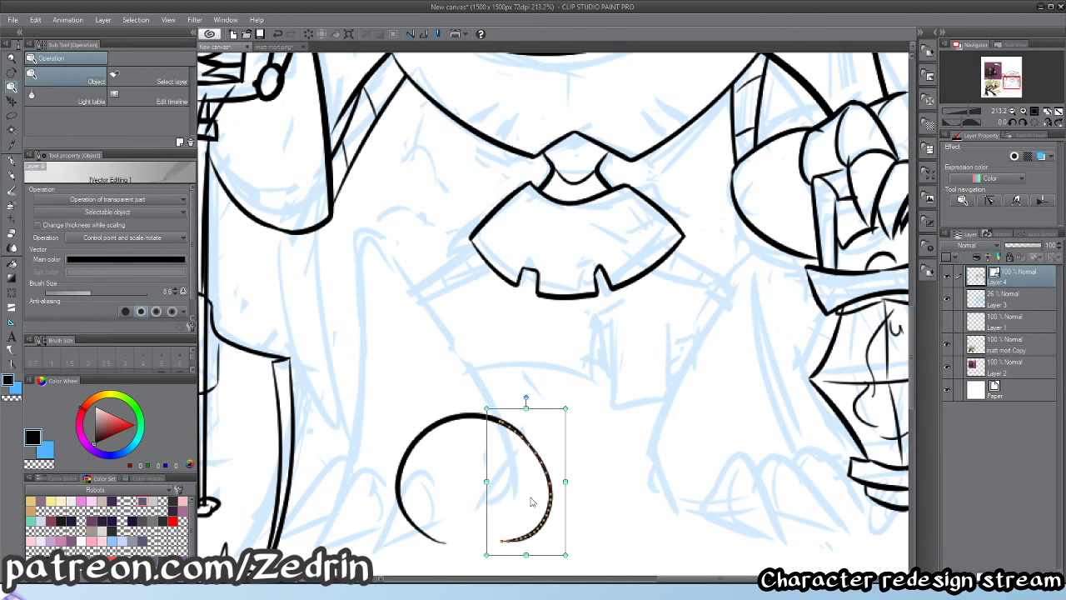
left_click_drag(530, 498, 601, 490)
key("ctrl+z")
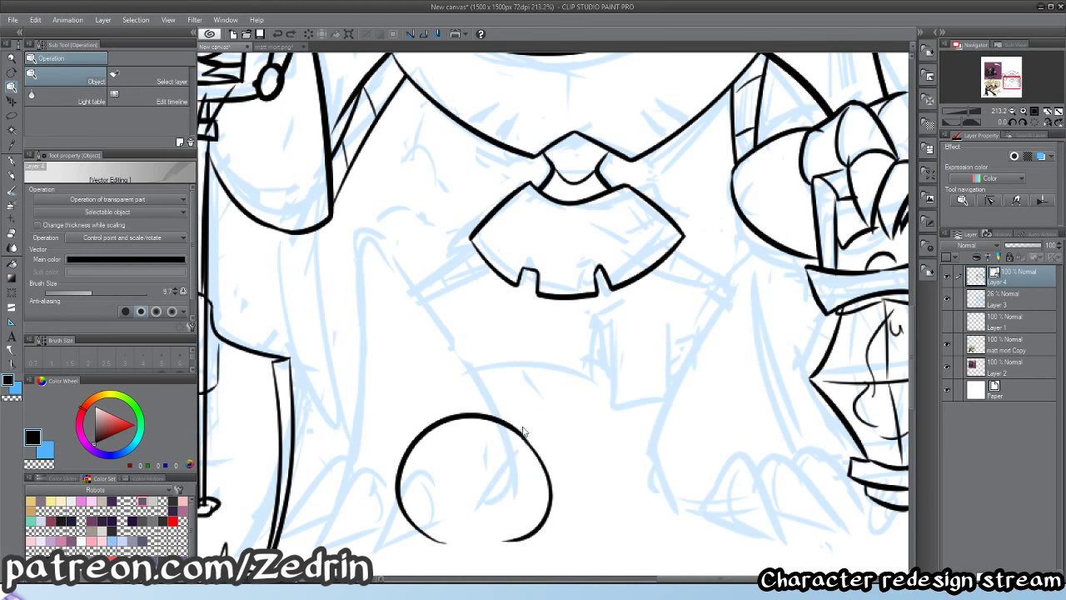
- Join the two test arcs into one line with Connect vector line, and delete the joined line
key("y")
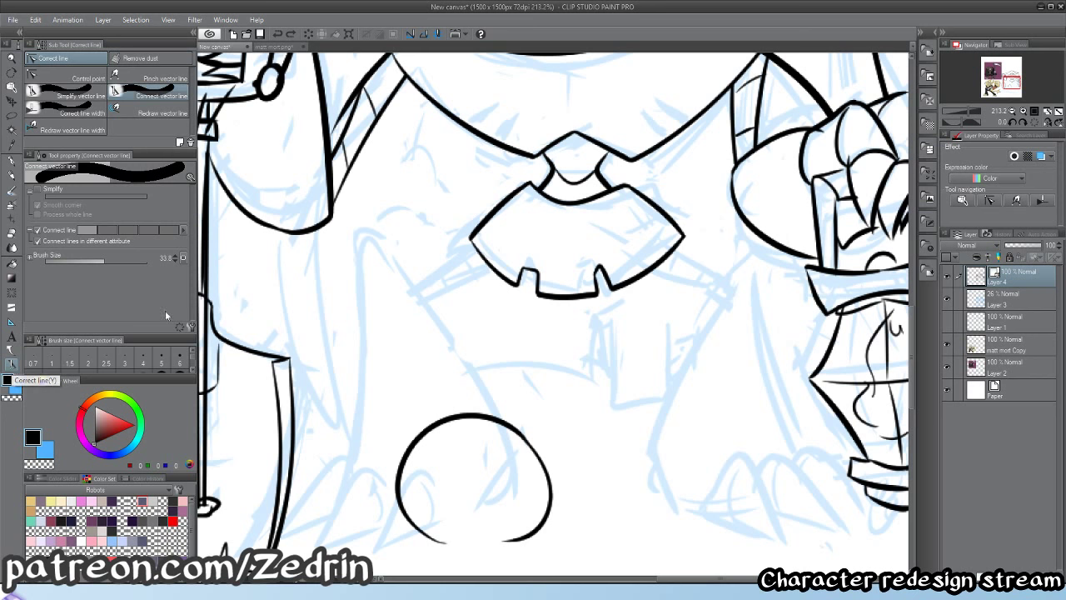
mouse_move(468, 420)
left_mouse_down()
mouse_move(540, 462)
mouse_move(542, 492)
left_mouse_up()
key("o")
left_click(545, 471)
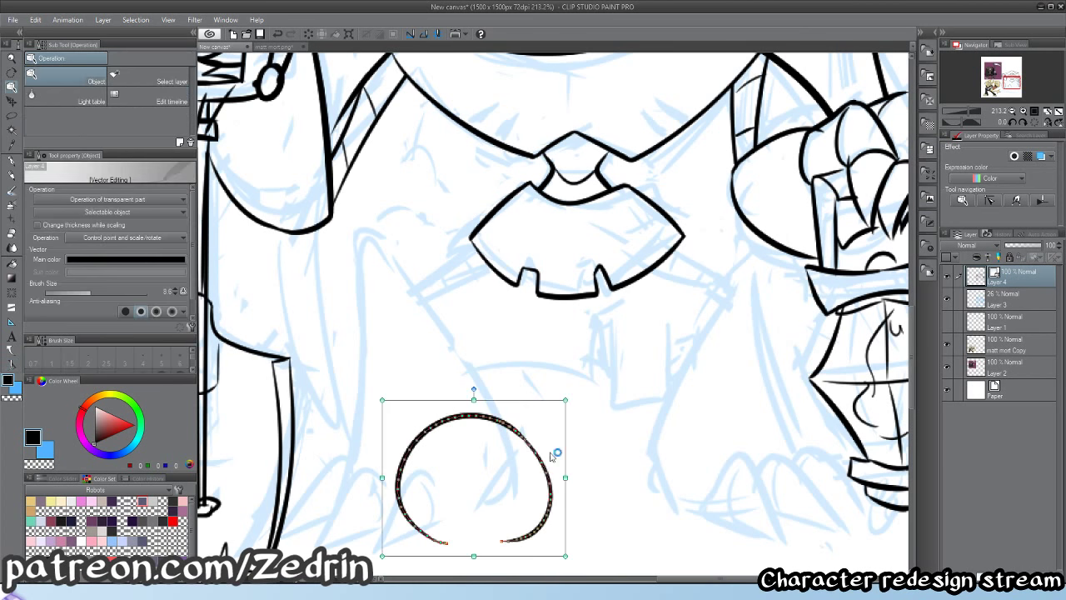
key("Delete")
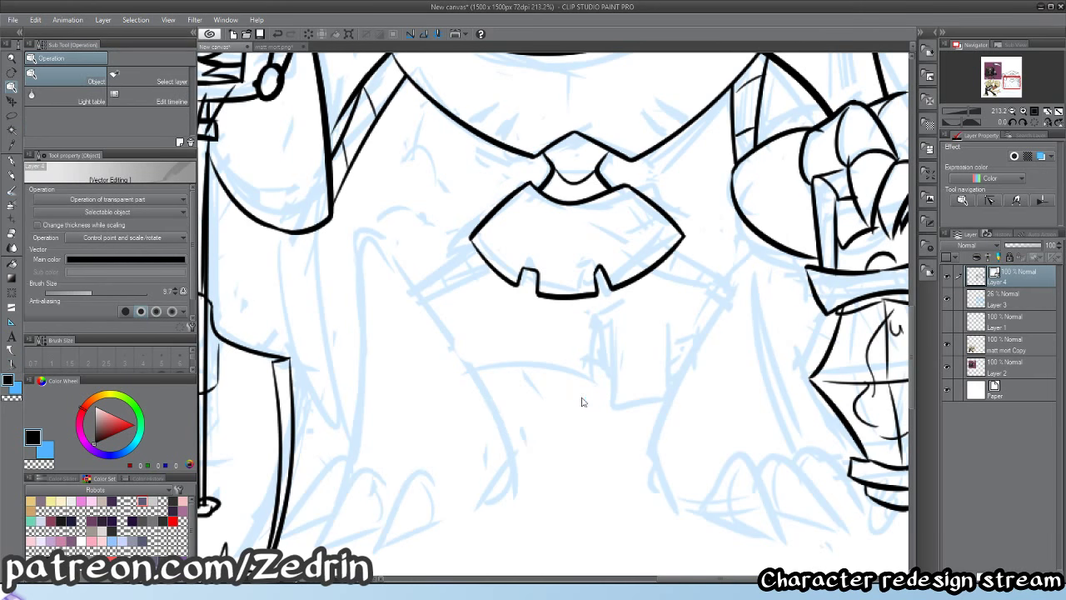
- Ink the leg beside the shovel as two long curves meeting at the knee, and connect them into one vector line
left_click_drag(553, 358, 498, 413)
left_click_drag(497, 413, 477, 412)
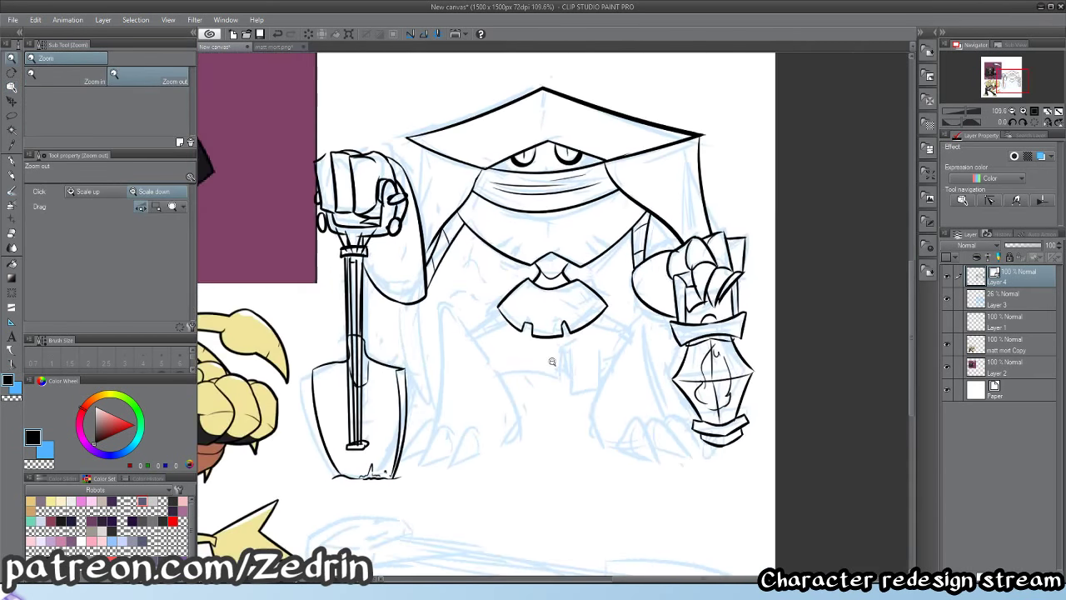
left_click(551, 361)
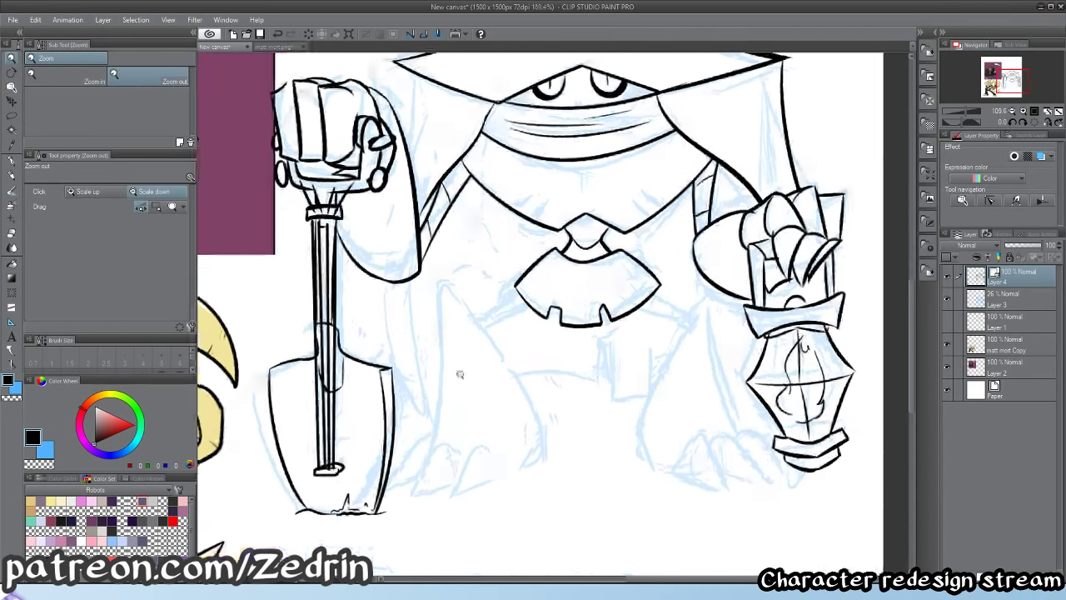
key("y")
mouse_move(510, 377)
left_mouse_down()
mouse_move(447, 392)
mouse_move(468, 429)
mouse_move(346, 493)
left_mouse_up()
scroll(523, 364, "up", 1)
key("p")
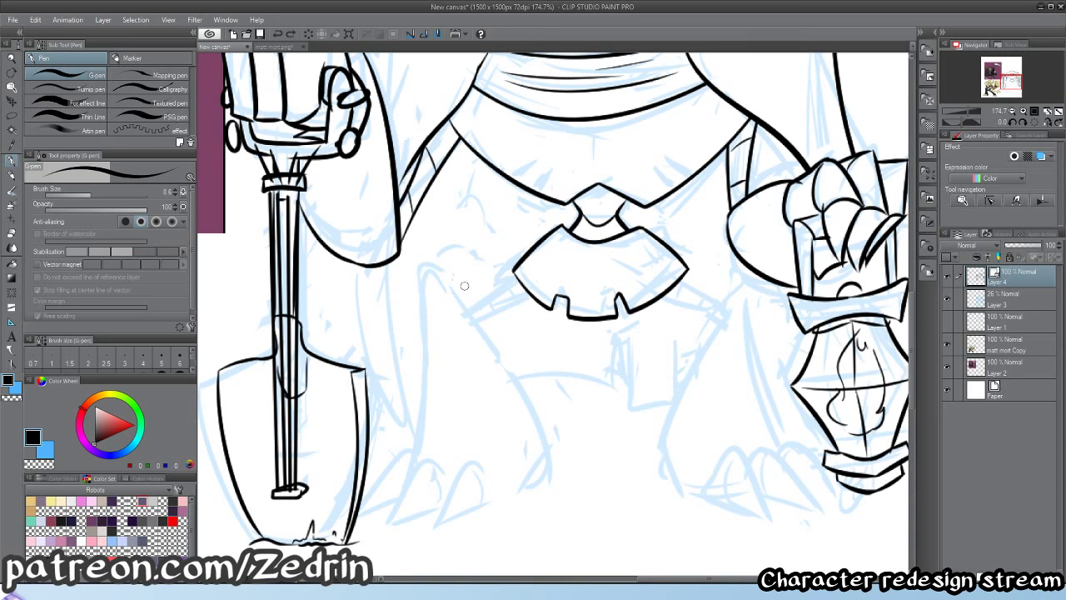
left_click_drag(443, 255, 510, 512)
key("ctrl+z")
left_click_drag(432, 257, 508, 513)
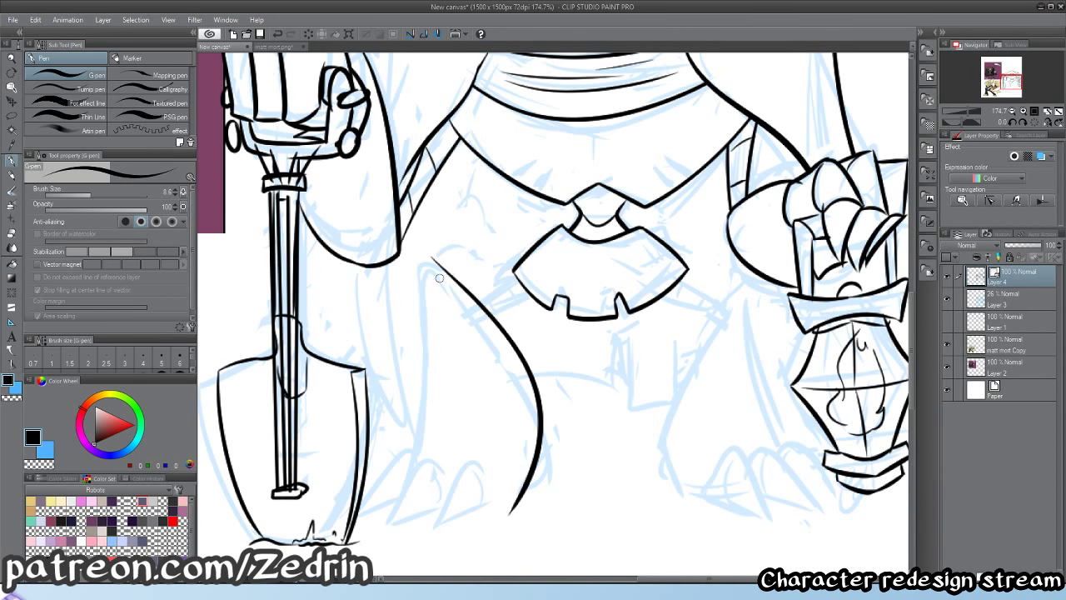
left_click_drag(431, 260, 404, 504)
key("y")
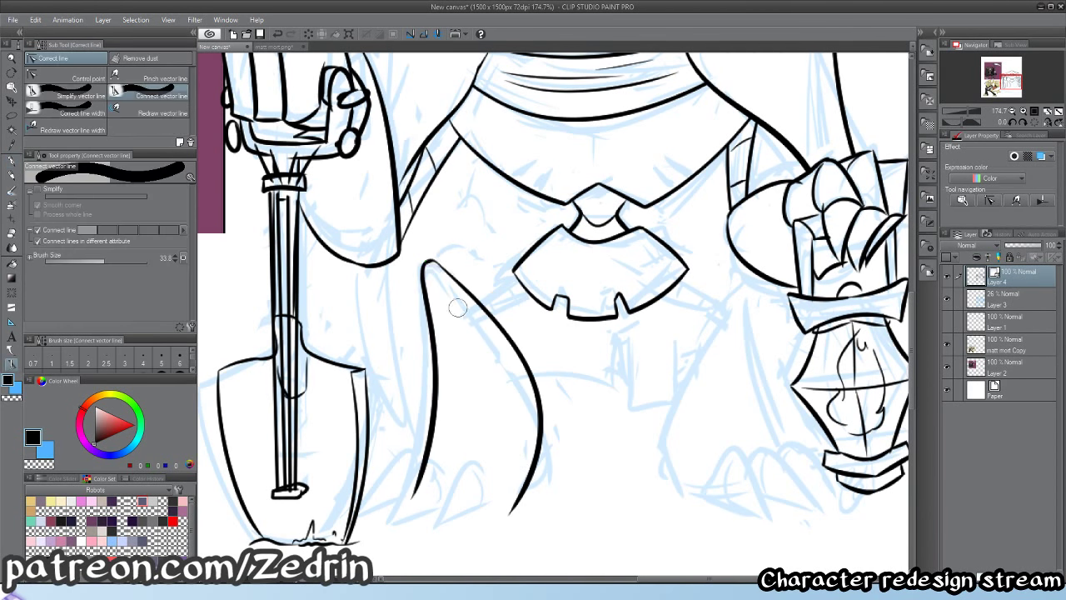
- Ink the inner curve of the leg beside the lantern, from the knee down to the foot
key("space")
left_click_drag(687, 323, 495, 328)
key("p")
left_click_drag(551, 288, 495, 510)
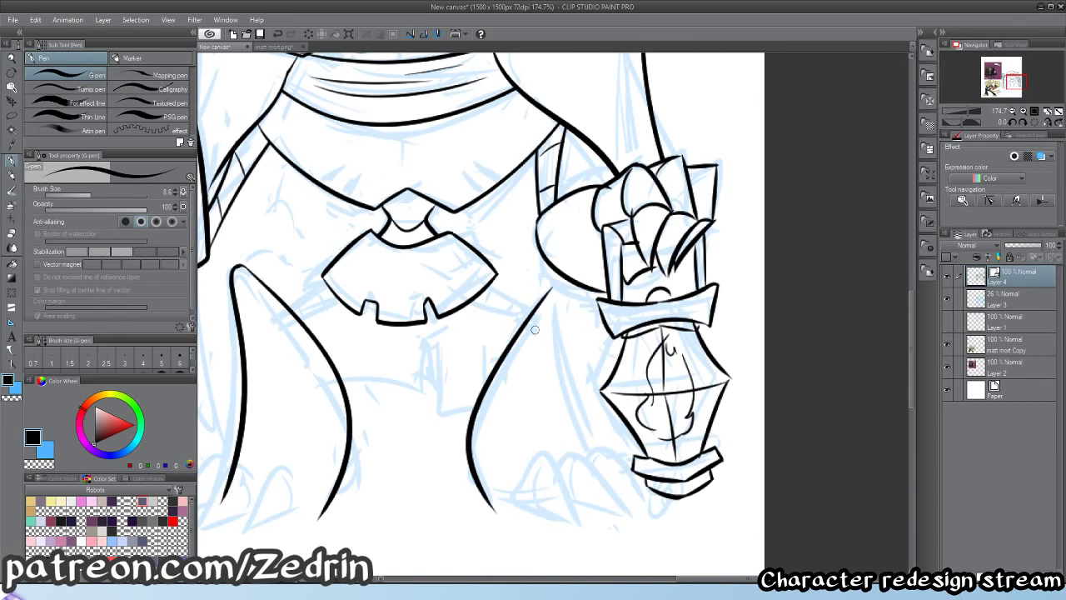
- Ink the outer curve of the leg beside the lantern, and erase the overlapping stub where its strokes meet
mouse_move(548, 291)
left_mouse_down()
mouse_move(562, 440)
mouse_move(565, 338)
mouse_move(571, 444)
left_mouse_up()
key("ctrl+z")
key("alt+space")
left_click_drag(532, 327, 496, 317)
left_click_drag(560, 357, 618, 363)
mouse_move(516, 339)
left_mouse_down()
mouse_move(531, 427)
mouse_move(565, 508)
left_mouse_up()
key("e")
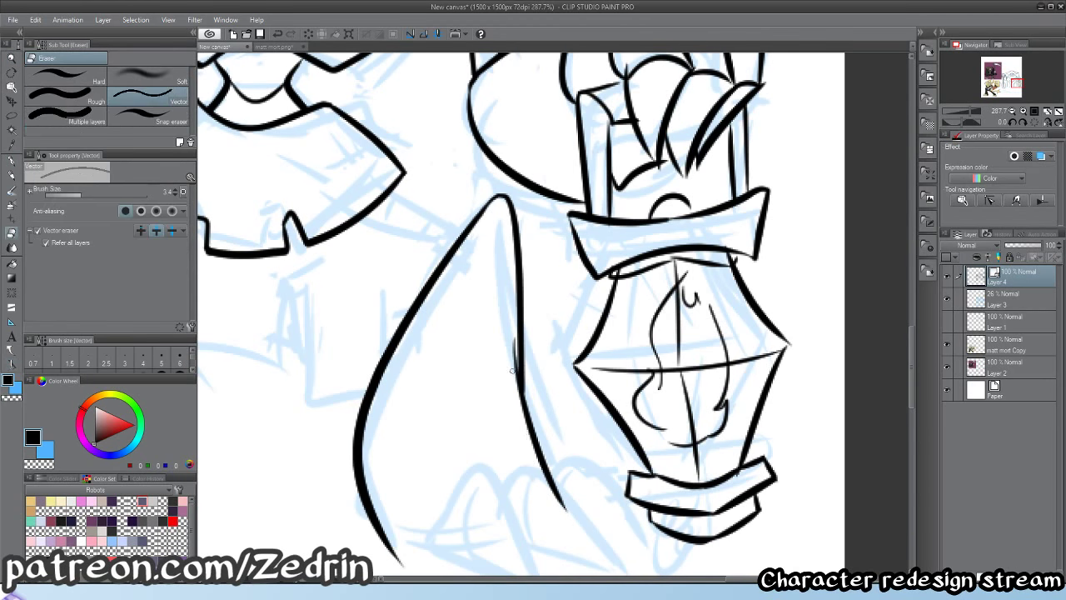
left_click_drag(511, 353, 513, 393)
key("p")
- Shorten both leg outlines from the top so the knees sit lower beside the pelvis plate
key("alt+space")
mouse_move(538, 463)
left_mouse_down()
mouse_move(493, 459)
mouse_move(628, 384)
left_mouse_up()
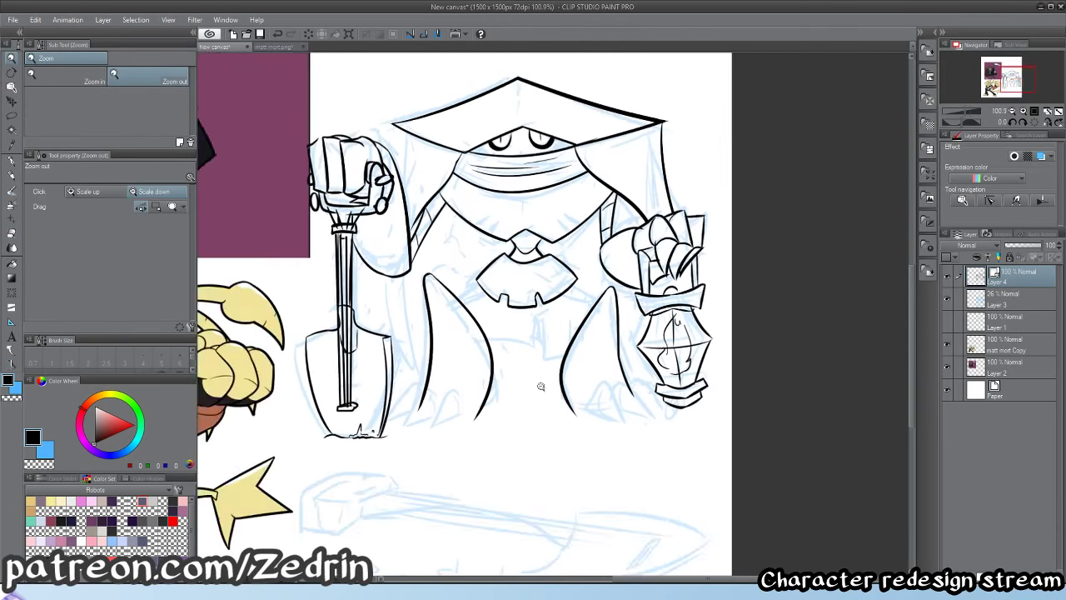
left_click_drag(408, 382, 439, 396)
scroll(439, 396, "up", 4)
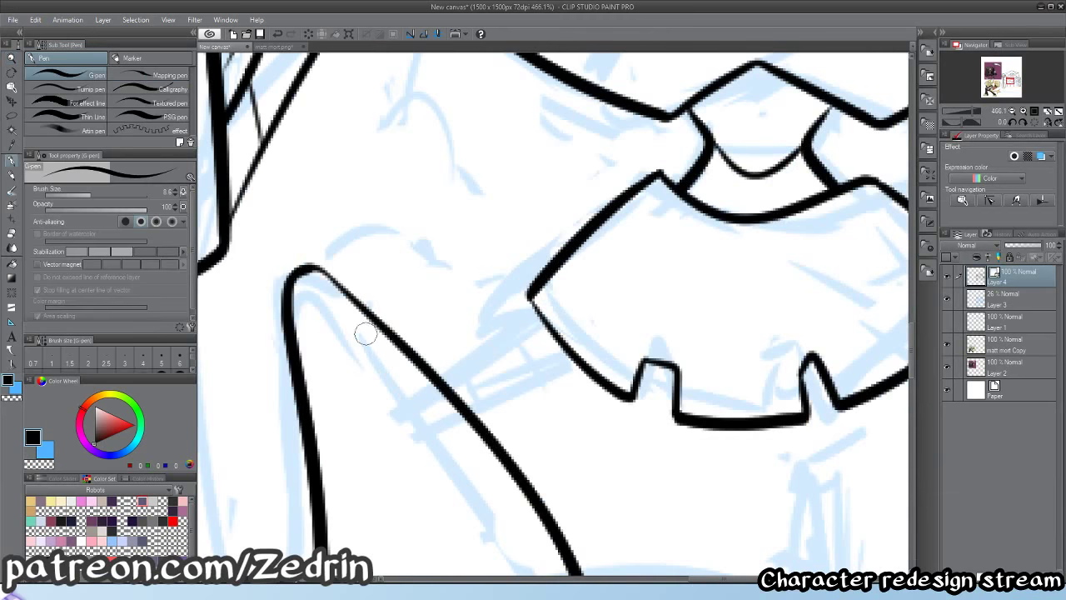
scroll(419, 340, "down", 4)
key("o")
left_click(443, 284)
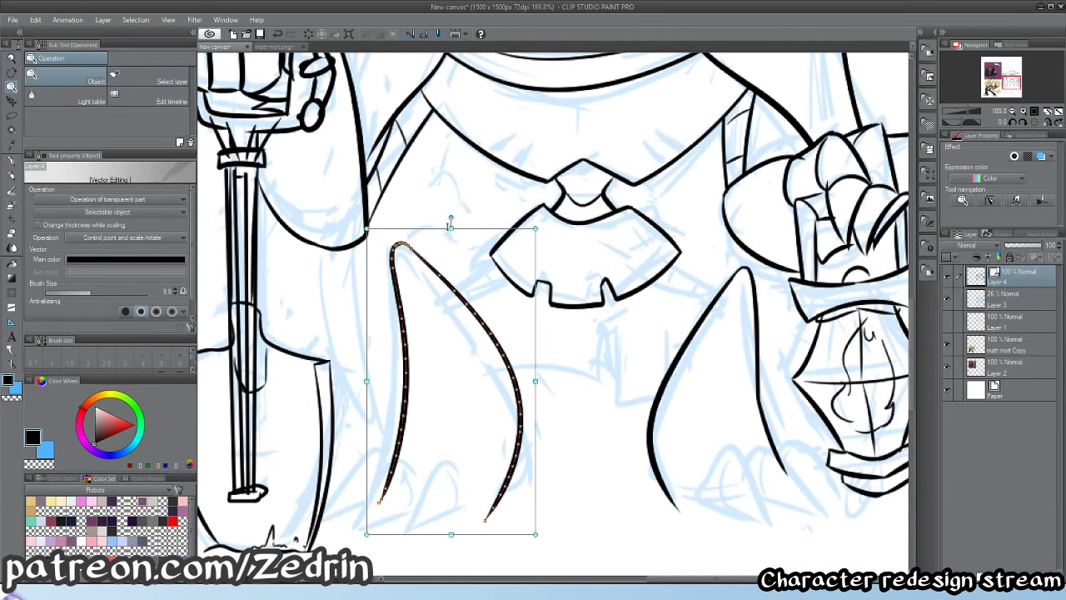
left_click_drag(443, 285, 444, 275)
left_click(697, 337)
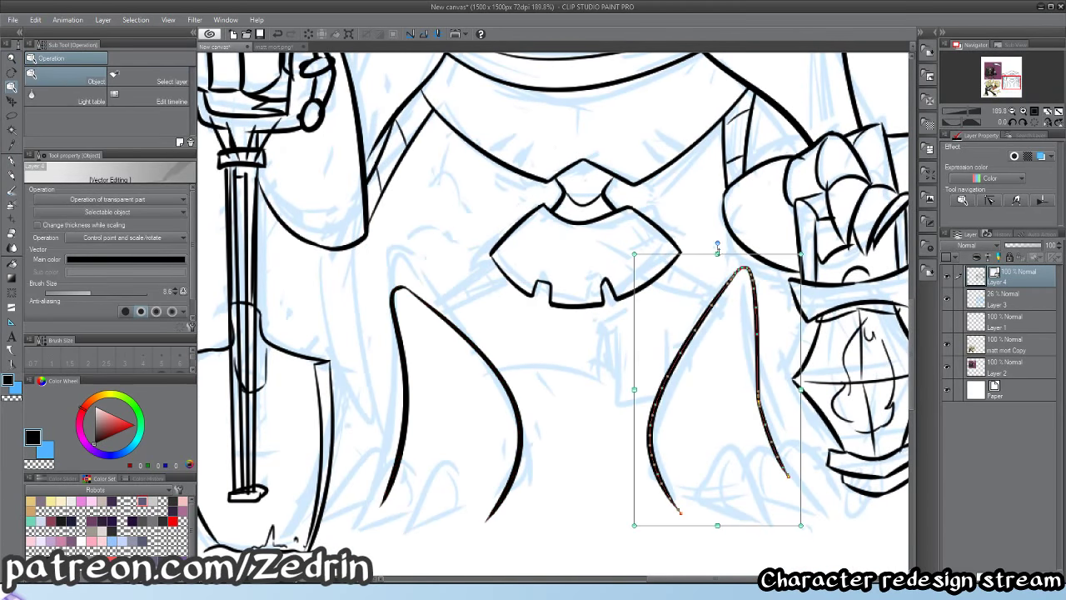
left_click_drag(718, 254, 718, 283)
- Ink two lines linking the pelvis plate to the knee on the shovel side, and erase their overhanging ends
scroll(437, 297, "up", 5)
key("p")
left_click_drag(363, 289, 658, 148)
left_click_drag(373, 323, 738, 219)
key("e")
left_click_drag(639, 163, 662, 240)
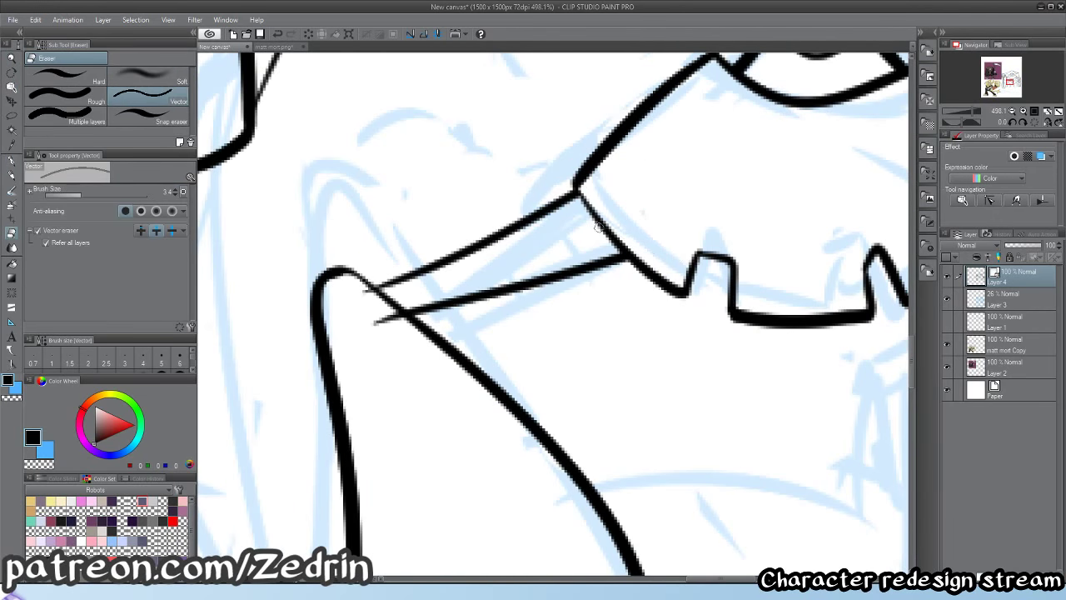
mouse_move(384, 337)
left_mouse_down()
mouse_move(331, 319)
mouse_move(426, 330)
mouse_move(426, 388)
mouse_move(511, 402)
left_mouse_up()
- Ink two lines linking the pelvis plate to the knee on the lantern side, and erase their overhanging ends
scroll(728, 381, "up", 5)
key("p")
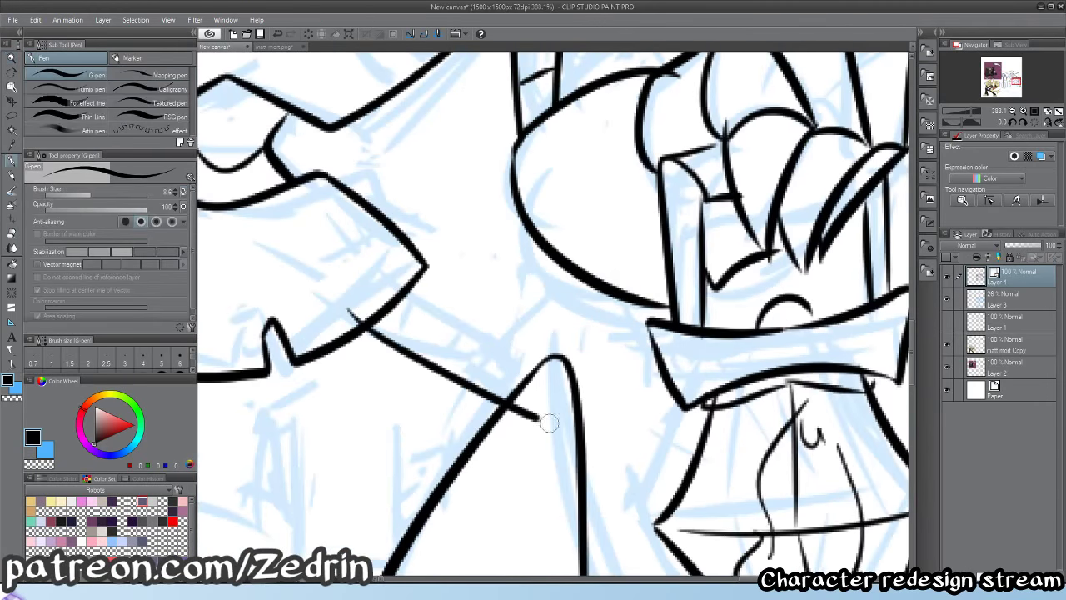
mouse_move(421, 268)
left_mouse_down()
mouse_move(564, 408)
mouse_move(521, 427)
left_mouse_up()
key("e")
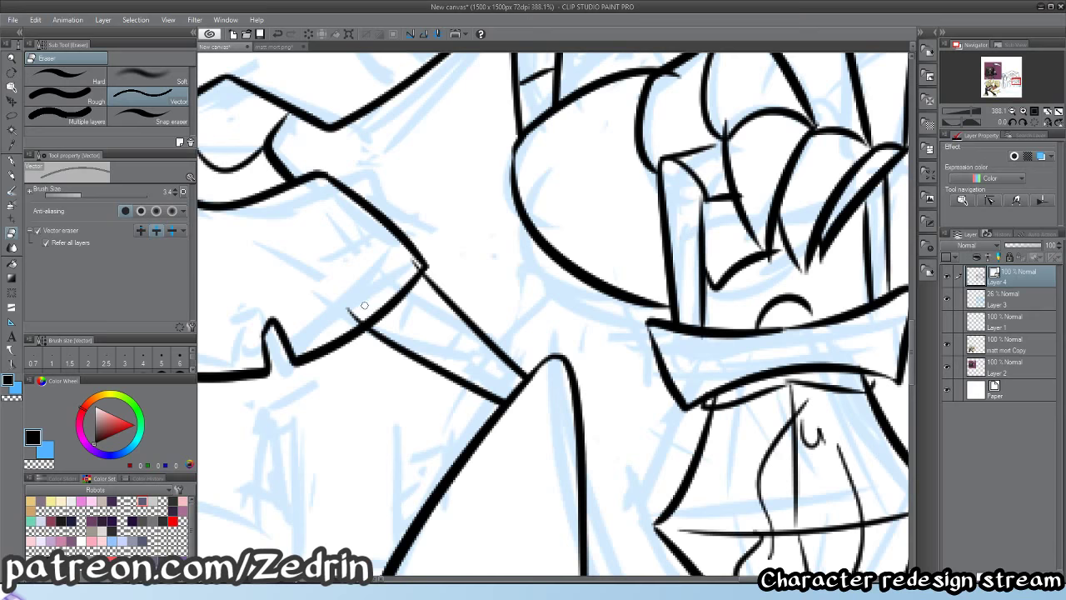
- Ink a short cross line over the connector between the pelvis plate and the lantern-side knee
key("p")
left_click_drag(453, 312, 429, 360)
key("ctrl+space")
mouse_move(510, 375)
left_mouse_down()
mouse_move(259, 348)
mouse_move(475, 350)
left_mouse_up()
scroll(655, 368, "down", 5)
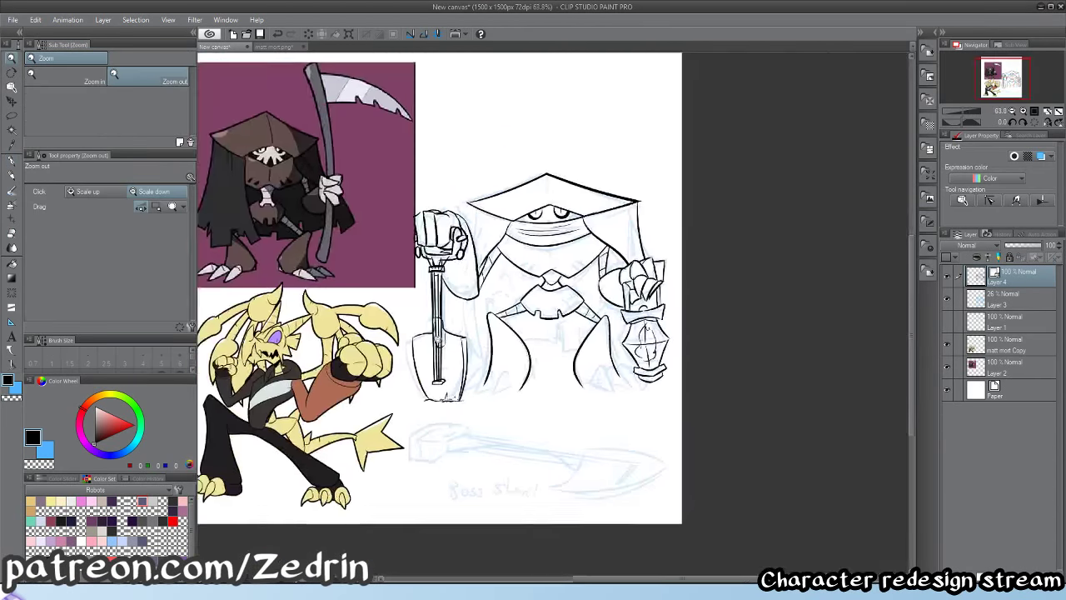
- Ink the outlines of the inner and middle claws on the shovel-side foot, and connect their lines at the tips
scroll(551, 403, "up", 3)
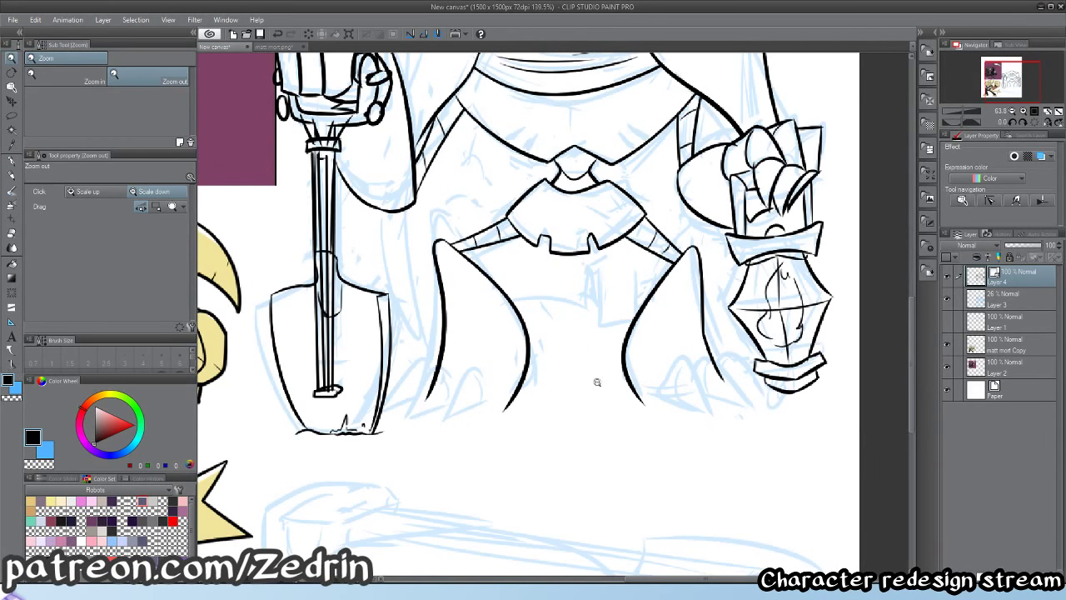
left_click_drag(596, 382, 533, 420)
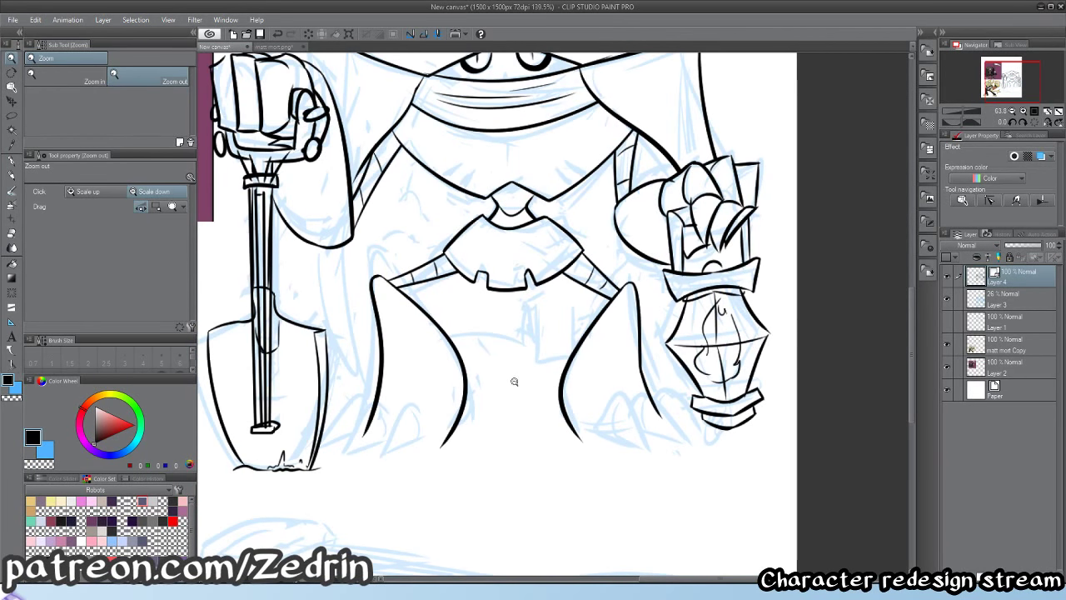
scroll(544, 409, "up", 5)
scroll(474, 408, "down", 5)
scroll(525, 446, "up", 6)
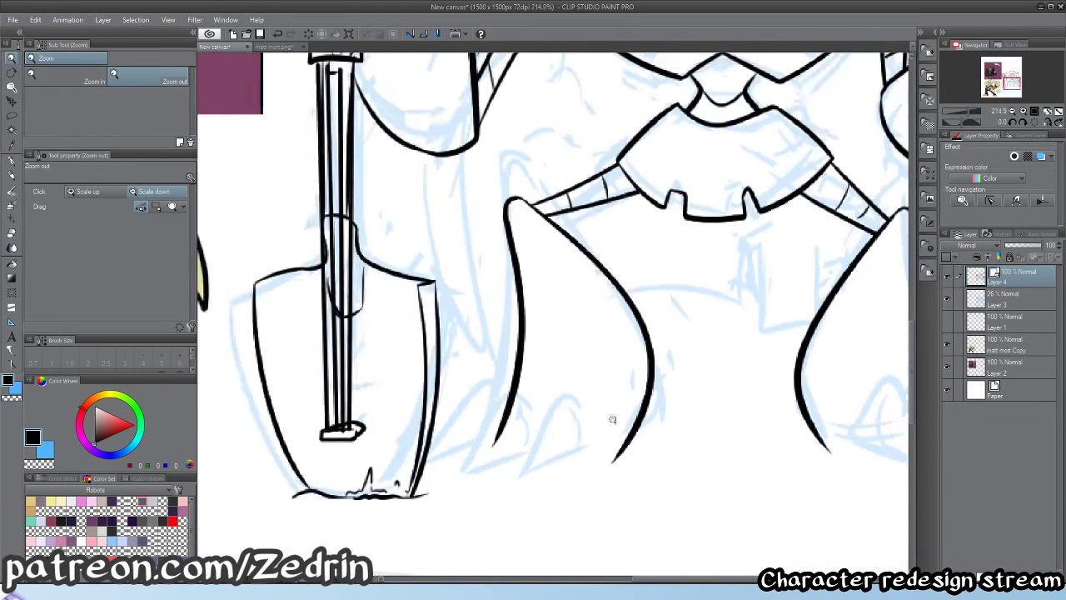
key("p")
left_click_drag(554, 385, 425, 515)
key("ctrl+z")
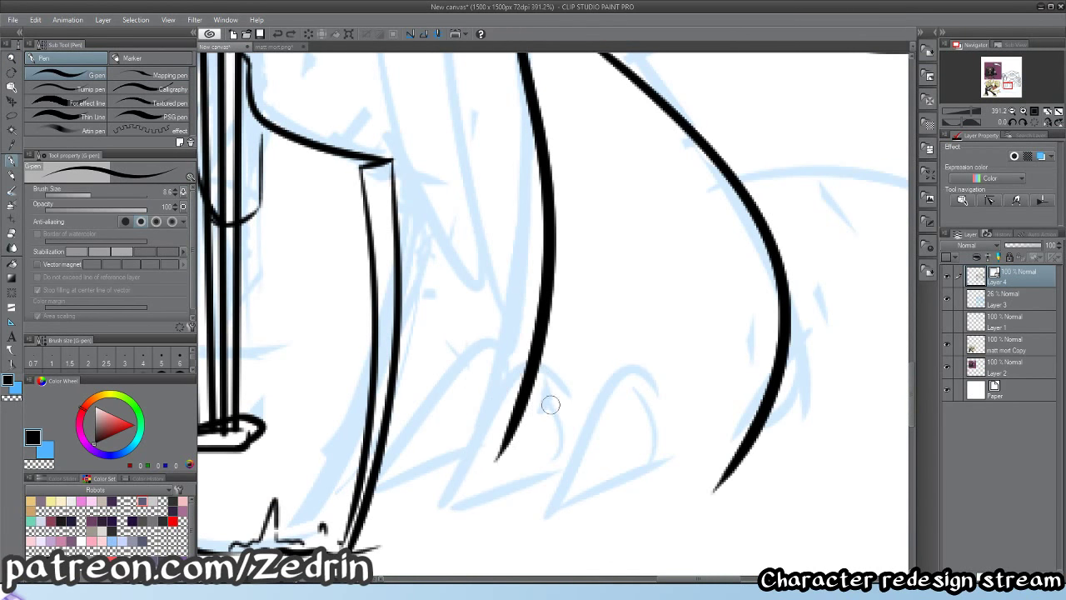
mouse_move(542, 405)
left_mouse_down()
mouse_move(416, 505)
mouse_move(549, 458)
left_mouse_up()
mouse_move(648, 414)
left_mouse_down()
mouse_move(533, 515)
mouse_move(671, 442)
left_mouse_up()
key("y")
left_click_drag(429, 504, 418, 504)
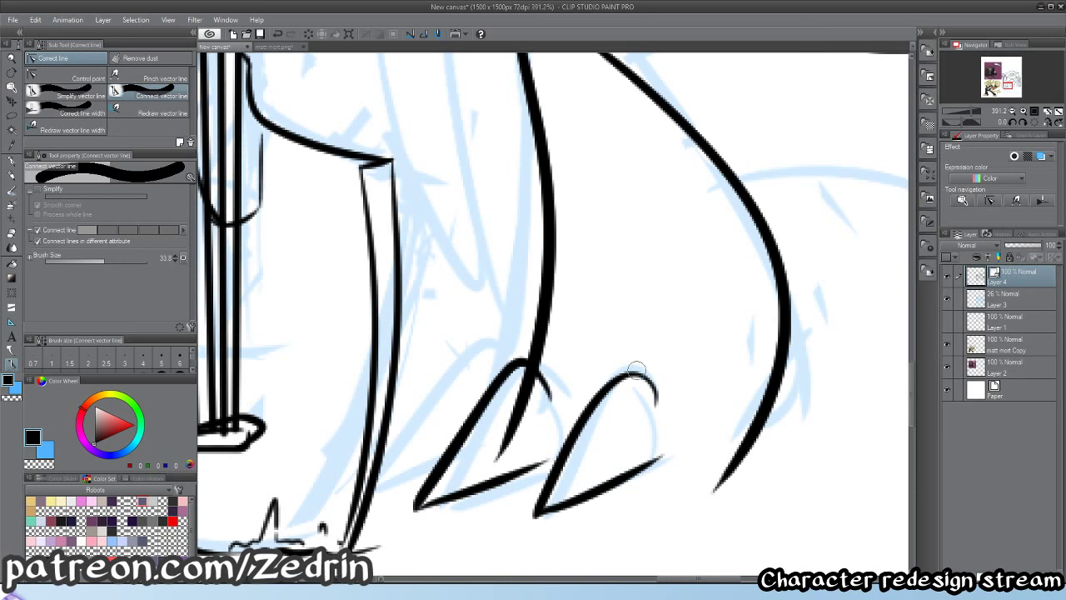
- Ink the inner claw's curved base and toe edge on the shovel-side foot, and erase the leg line crossing the middle claw
key("p")
left_click_drag(656, 398, 663, 465)
key("ctrl+z")
mouse_move(655, 390)
left_mouse_down()
mouse_move(691, 437)
mouse_move(659, 447)
mouse_move(649, 403)
mouse_move(638, 460)
left_mouse_up()
key("e")
mouse_move(528, 406)
left_mouse_down()
mouse_move(551, 397)
mouse_move(531, 462)
left_mouse_up()
key("p")
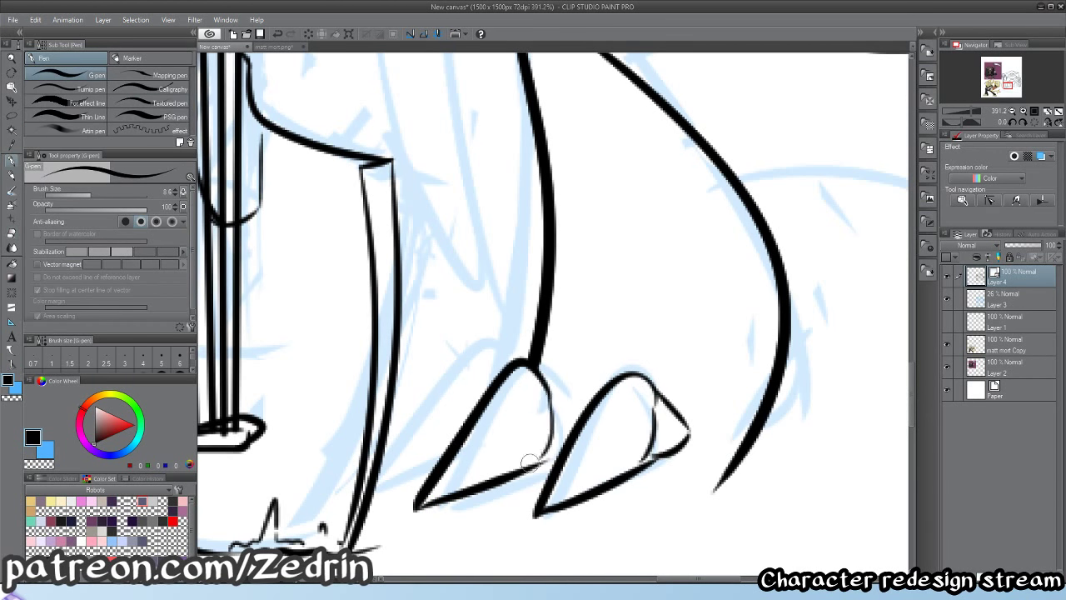
- Ink the curved base and short toe edges behind the middle claw of the shovel-side foot
key("ctrl+z")
left_click_drag(533, 372, 533, 462)
mouse_move(539, 385)
left_mouse_down()
mouse_move(575, 422)
mouse_move(535, 463)
left_mouse_up()
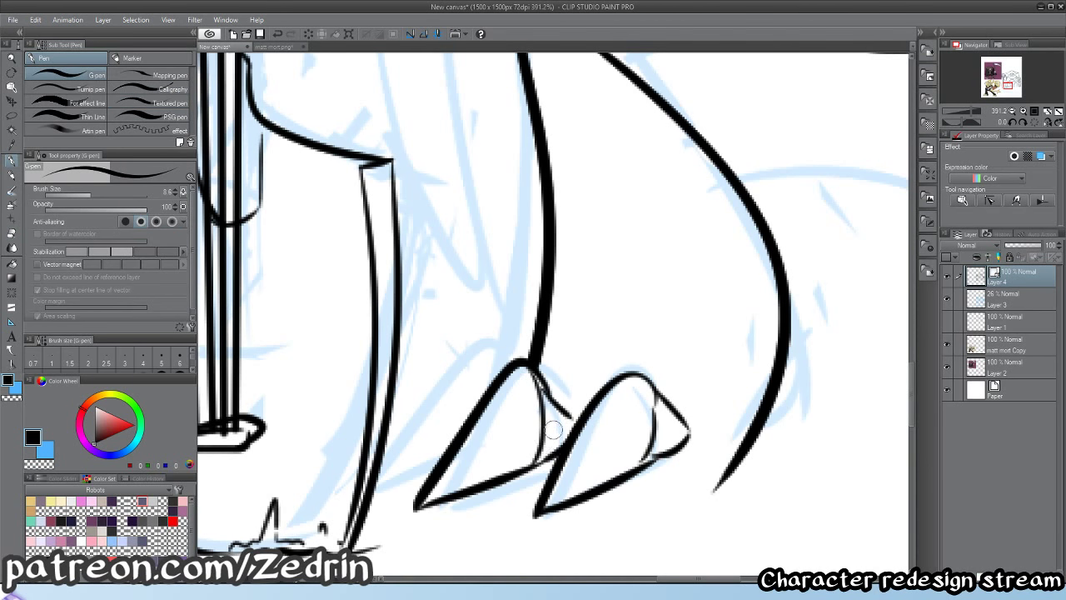
key("ctrl+z")
key("ctrl+z")
mouse_move(537, 373)
left_mouse_down()
mouse_move(575, 428)
mouse_move(511, 471)
left_mouse_up()
key("ctrl+z")
- Ink the outer third claw of the shovel-side foot behind the middle claw
left_click_drag(498, 380, 385, 491)
key("ctrl+z")
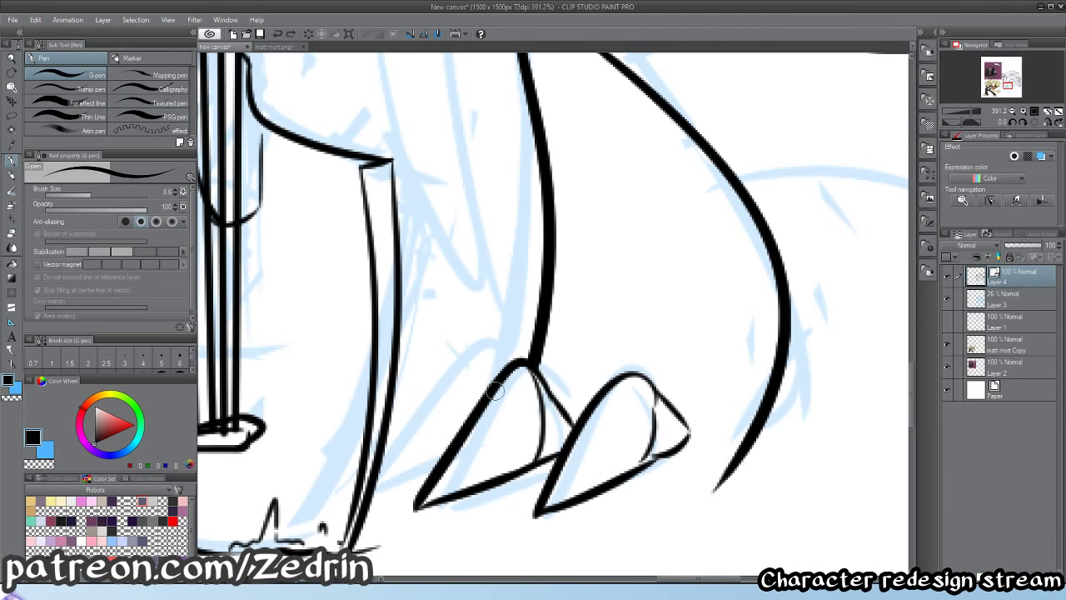
mouse_move(498, 380)
left_mouse_down()
mouse_move(377, 497)
mouse_move(430, 476)
left_mouse_up()
- Ink the rounded tops and front edges of the inner and middle claws on the lantern-side foot, and erase the overlapping line ends
key("alt+space")
left_click_drag(456, 463, 377, 463)
left_click_drag(567, 485, 581, 432)
left_click_drag(541, 316, 574, 316)
left_click_drag(446, 431, 594, 489)
mouse_move(538, 358)
left_mouse_down()
mouse_move(573, 310)
mouse_move(736, 483)
left_mouse_up()
key("ctrl+z")
key("e")
left_click_drag(620, 378, 585, 378)
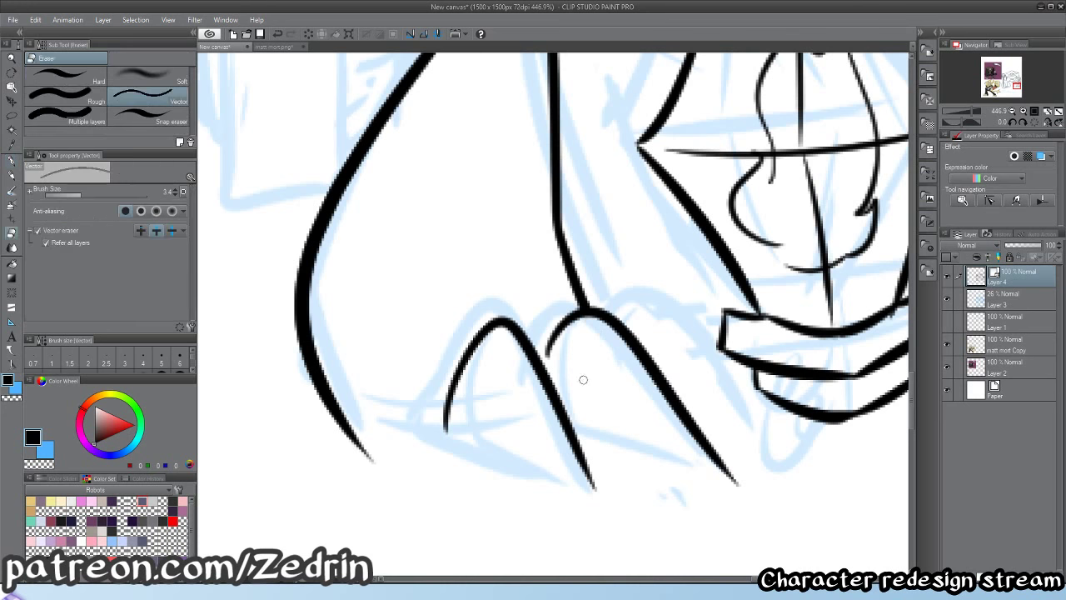
- Ink the bottom edge of the lantern-side foot's middle claw, join it at the tip, and erase its overhang
key("p")
mouse_move(571, 448)
left_mouse_down()
mouse_move(760, 485)
mouse_move(741, 474)
mouse_move(773, 487)
left_mouse_up()
key("e")
key("p")
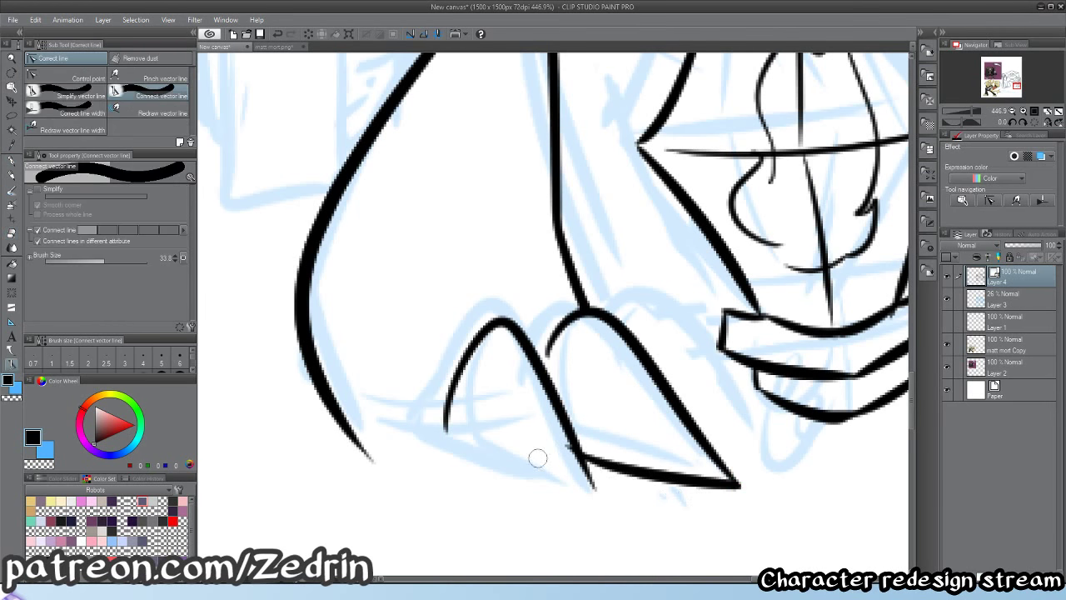
key("e")
key("p")
- Ink the curved bottom edge of the lantern-side foot's inner claw and connect it to the claw tip
mouse_move(447, 416)
left_mouse_down()
mouse_move(498, 472)
mouse_move(604, 488)
left_mouse_up()
key("ctrl+z")
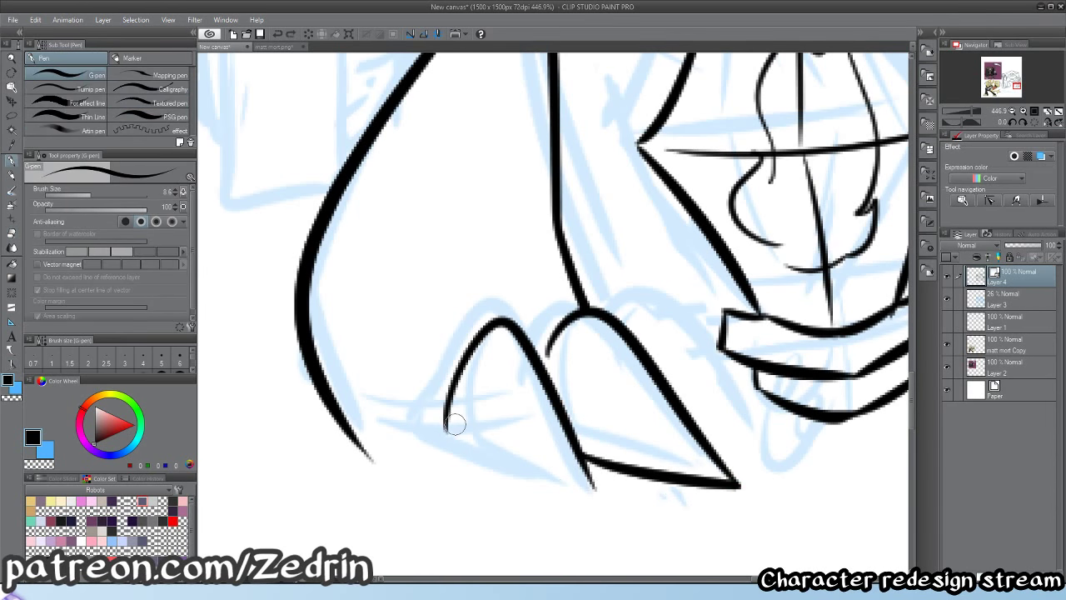
mouse_move(447, 416)
left_mouse_down()
mouse_move(673, 459)
mouse_move(603, 486)
left_mouse_up()
key("e")
key("y")
left_click_drag(590, 483, 603, 502)
key("p")
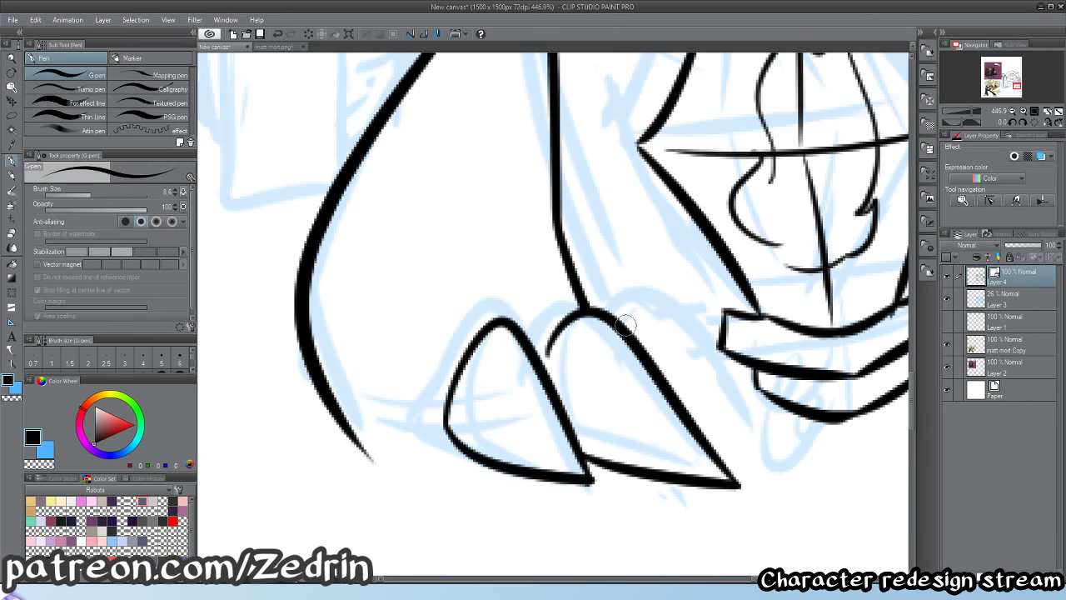
- Ink the outer third claw of the lantern-side foot behind the middle claw, and erase its overlapping ends
mouse_move(625, 325)
left_mouse_down()
mouse_move(653, 331)
mouse_move(783, 441)
left_mouse_up()
key("ctrl+z")
mouse_move(641, 339)
left_mouse_down()
mouse_move(698, 356)
mouse_move(779, 456)
mouse_move(706, 456)
left_mouse_up()
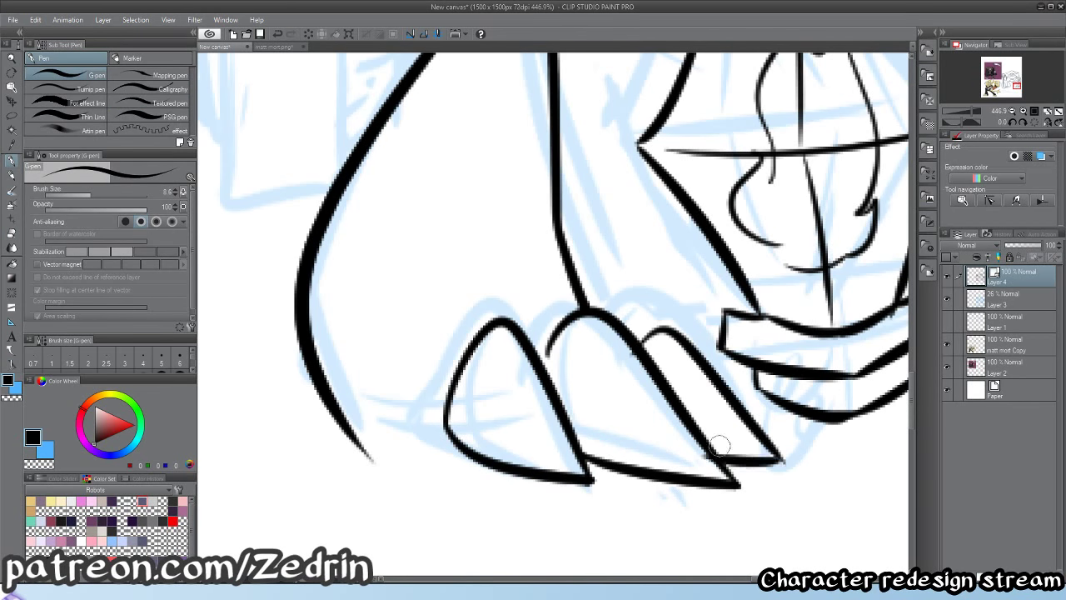
key("e")
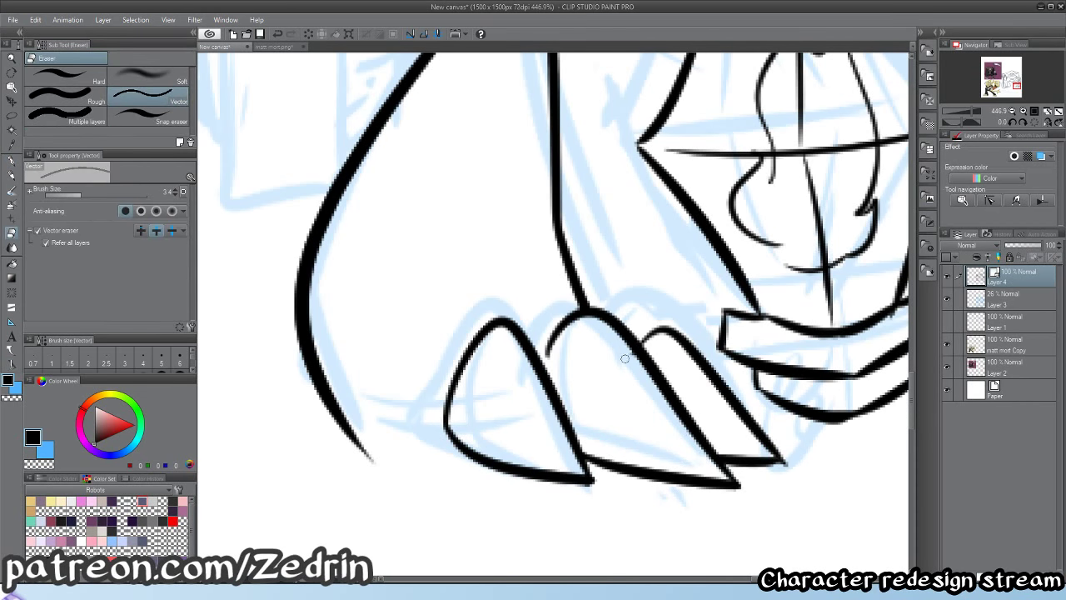
key("p")
mouse_move(530, 336)
left_mouse_down()
mouse_move(586, 303)
mouse_move(553, 325)
left_mouse_up()
key("ctrl+z")
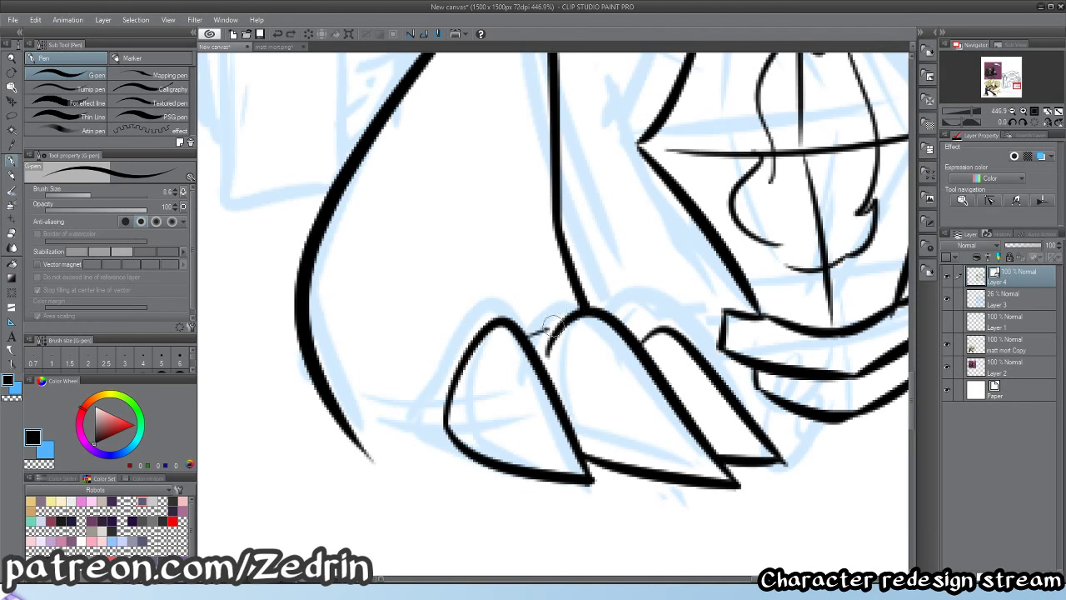
- Ink the inner claw's base curve and a heel line joining it to the lantern-side leg, and erase the leg's overhanging end
mouse_move(478, 335)
left_mouse_down()
mouse_move(414, 399)
mouse_move(419, 430)
mouse_move(460, 450)
mouse_move(379, 399)
mouse_move(475, 399)
left_mouse_up()
key("alt+space")
left_click_drag(365, 396, 470, 464)
key("ctrl+z")
mouse_move(354, 378)
left_mouse_down()
mouse_move(468, 463)
mouse_move(504, 467)
left_mouse_up()
key("e")
mouse_move(437, 470)
left_mouse_down()
mouse_move(315, 453)
mouse_move(497, 427)
left_mouse_up()
- Ink a heel curve joining the shovel-side leg to its inner toe, and erase the leg's overhanging end
key("alt+space")
key("alt+space")
key("alt+space")
left_click_drag(452, 423, 558, 426)
key("e")
left_click_drag(369, 436, 343, 455)
mouse_move(357, 428)
left_mouse_down()
mouse_move(390, 435)
mouse_move(583, 314)
left_mouse_up()
key("p")
key("ctrl+z")
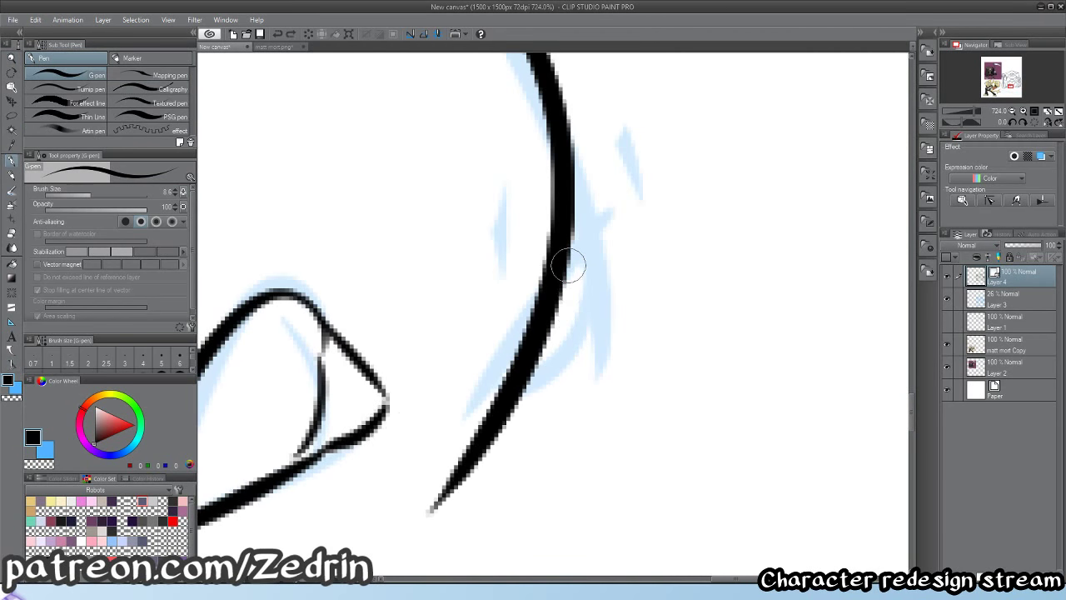
mouse_move(541, 285)
left_mouse_down()
mouse_move(419, 421)
mouse_move(435, 405)
mouse_move(386, 414)
left_mouse_up()
key("ctrl+z")
key("e")
left_click_drag(445, 446, 553, 380)
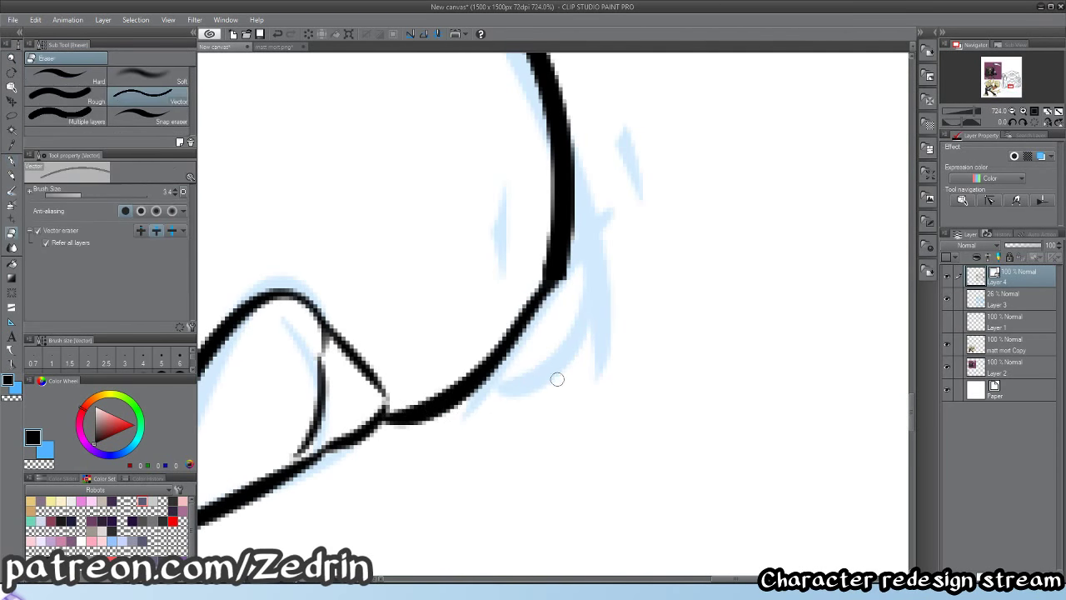
- Examine the inked feet and the proportions of the whole figure
key("alt+space")
mouse_move(533, 327)
left_mouse_down()
mouse_move(376, 329)
mouse_move(510, 330)
left_mouse_up()
key("p")
mouse_move(591, 255)
left_mouse_down()
mouse_move(520, 331)
mouse_move(418, 333)
left_mouse_up()
key("alt+space")
mouse_move(600, 316)
left_mouse_down()
mouse_move(554, 336)
mouse_move(446, 350)
left_mouse_up()
mouse_move(500, 341)
left_mouse_down()
mouse_move(604, 343)
mouse_move(681, 416)
left_mouse_up()
key("p")
key("alt+space")
mouse_move(658, 370)
left_mouse_down()
mouse_move(595, 336)
mouse_move(503, 454)
left_mouse_up()
left_click_drag(566, 377, 524, 375)
scroll(523, 375, "down", 4)
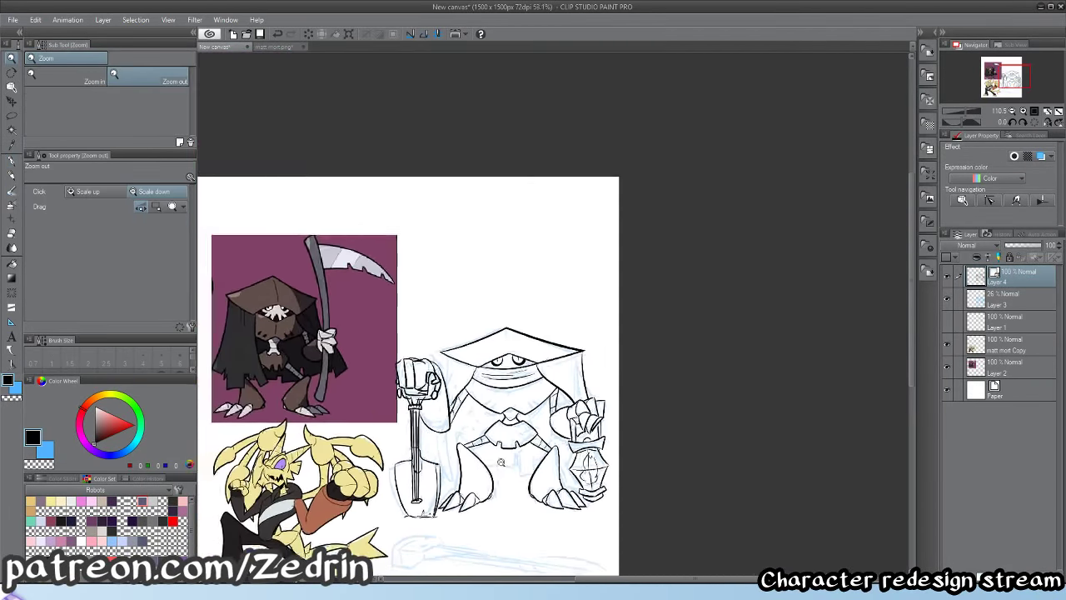
scroll(431, 407, "up", 4)
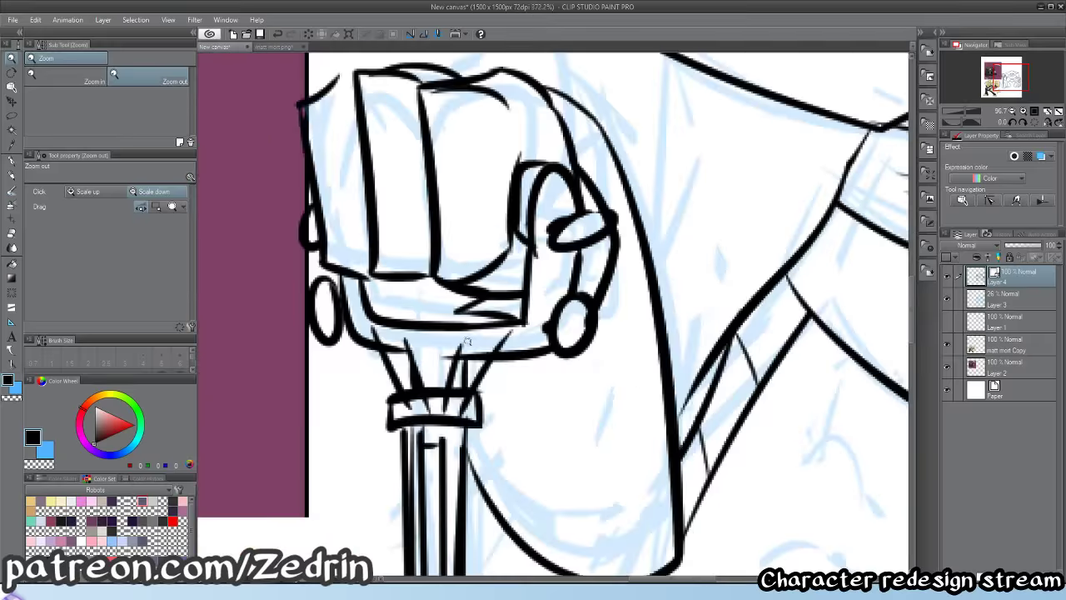
- Close the gap in the palm line between the claws of the lantern hand
scroll(472, 354, "up", 6)
scroll(474, 352, "up", 2)
key("p")
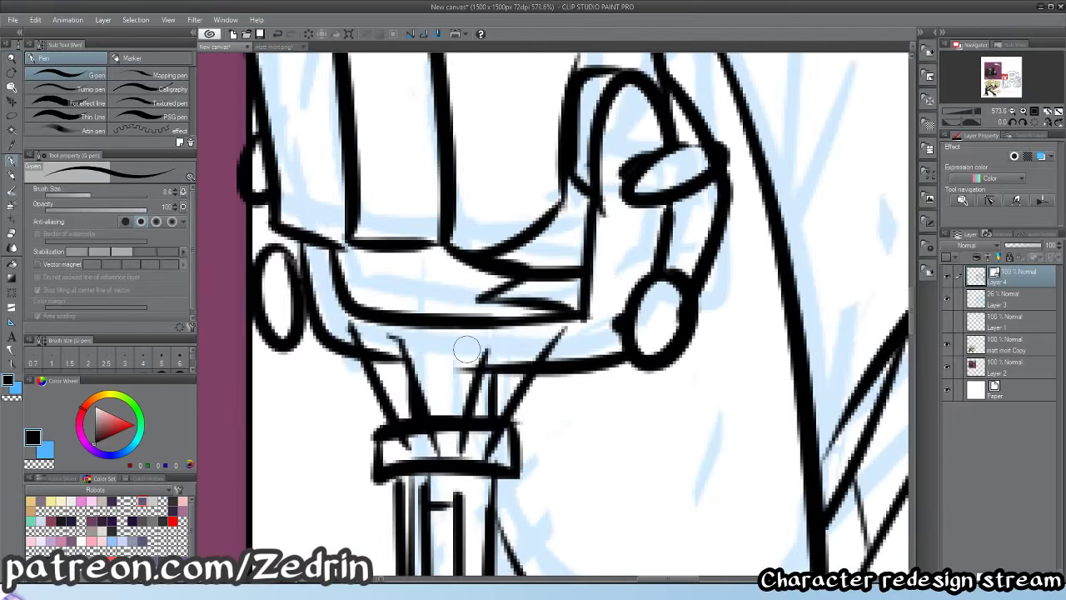
key("alt+space")
left_click_drag(562, 337, 516, 320)
left_click_drag(642, 357, 585, 376)
left_click_drag(698, 372, 743, 373)
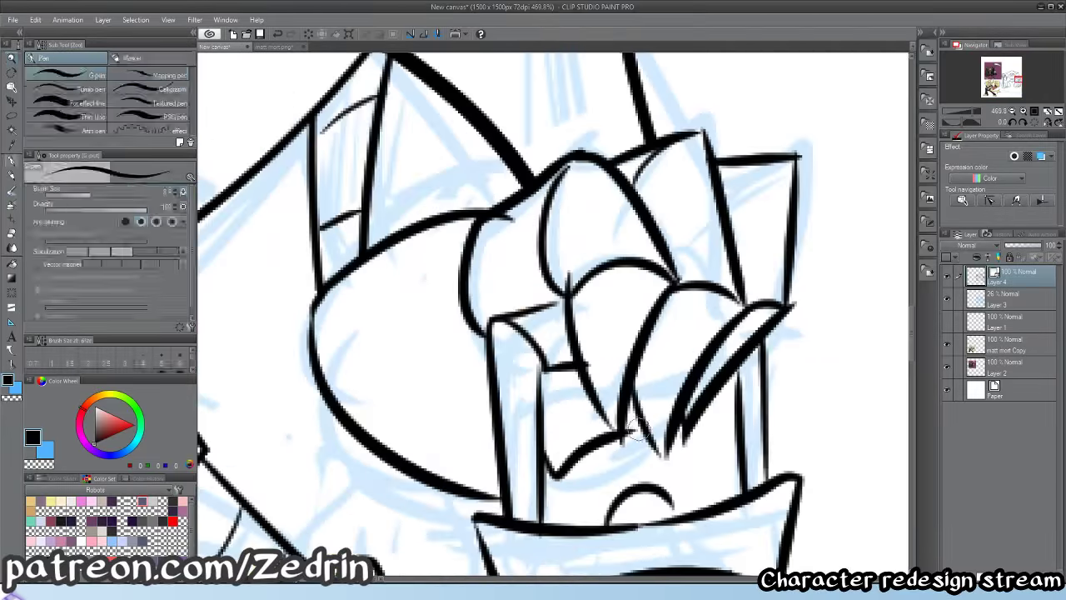
left_click_drag(619, 442, 651, 419)
key("alt+space")
left_click_drag(633, 423, 569, 428)
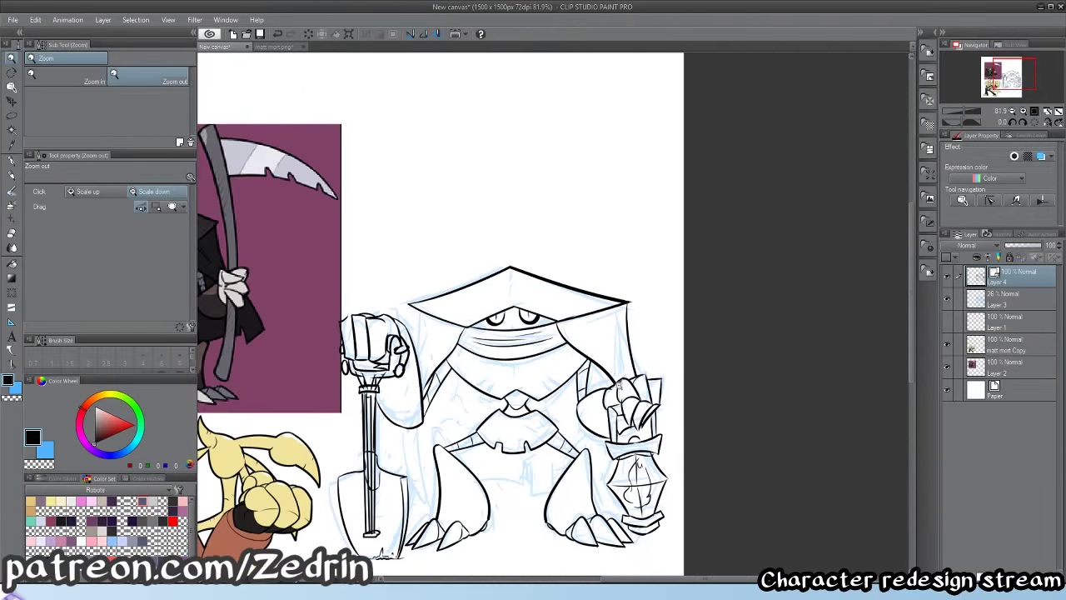
- Clean up the lantern's glass rim beneath its cap and add another lick to the flame's tip
scroll(618, 385, "up", 3)
mouse_move(702, 513)
left_mouse_down()
mouse_move(691, 511)
mouse_move(669, 333)
left_mouse_up()
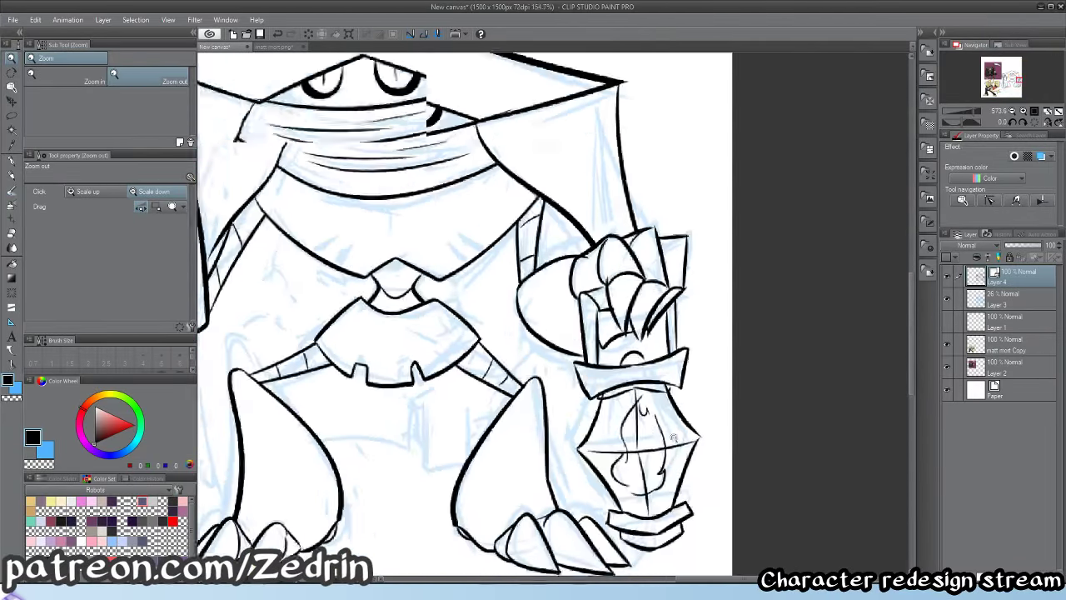
left_click_drag(655, 427, 684, 423)
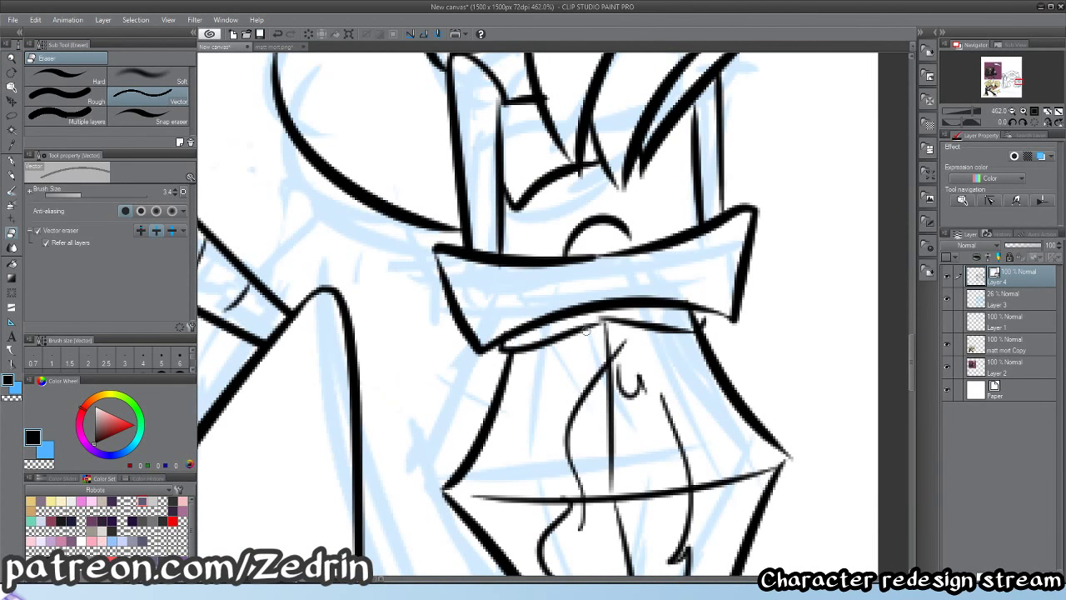
key("p")
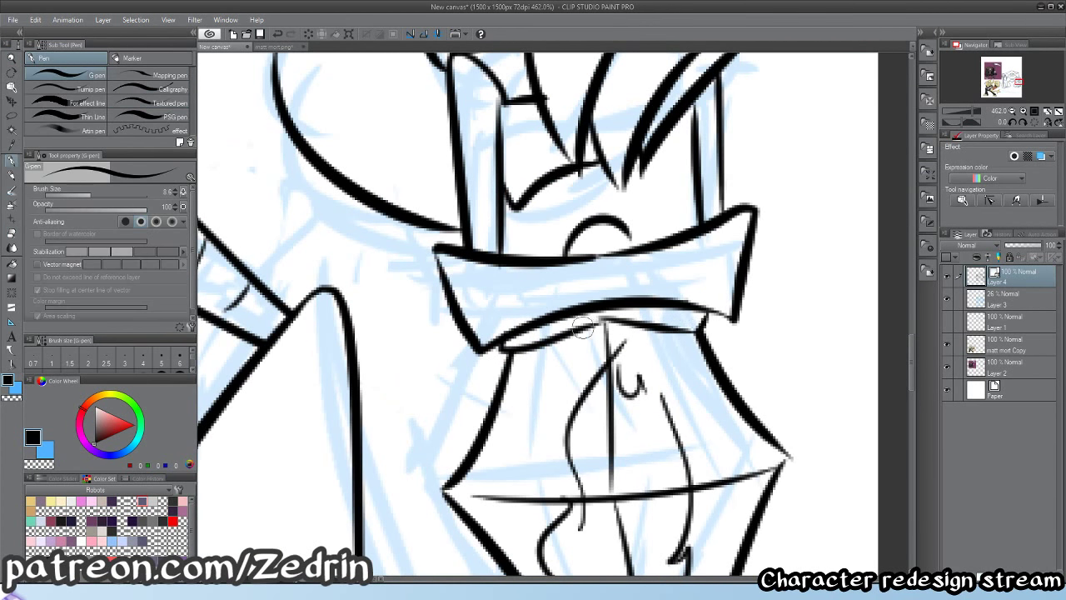
mouse_move(583, 326)
left_mouse_down()
mouse_move(636, 325)
mouse_move(633, 351)
mouse_move(534, 338)
mouse_move(658, 377)
mouse_move(653, 407)
left_mouse_up()
key("e")
key("p")
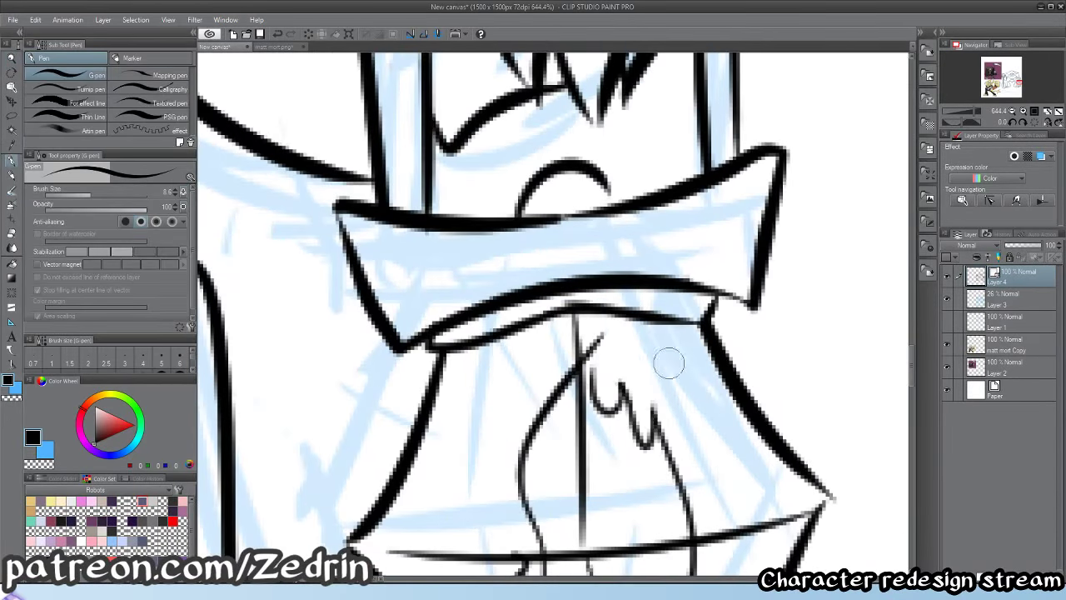
- Create a new vector layer and ink the hanging cloak's edges and ragged hem on the shovel side
key("/")
left_click_drag(669, 366, 609, 430)
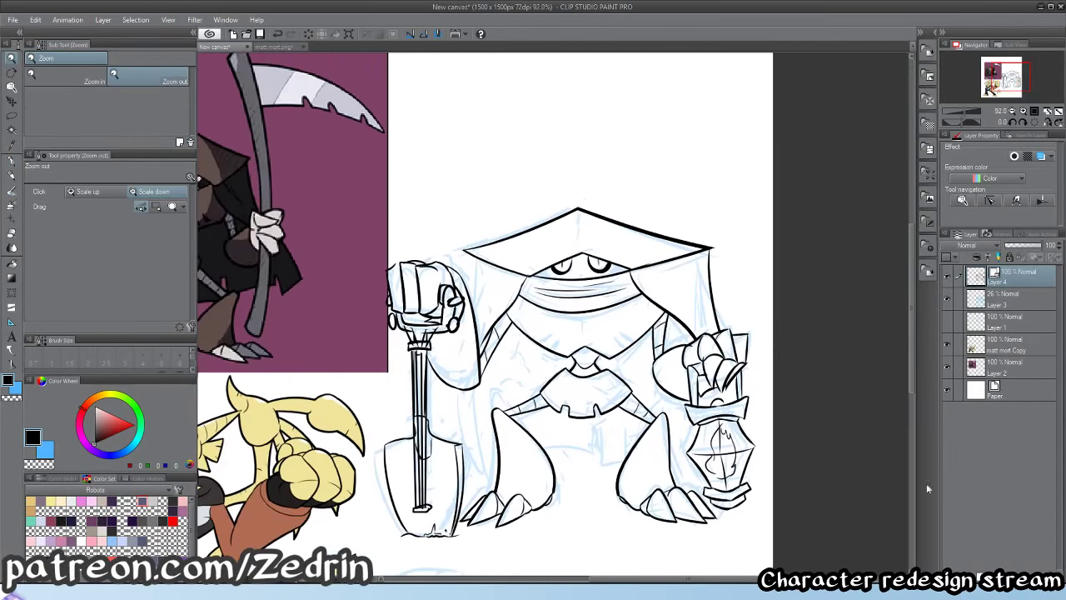
key("ctrl+shift+n")
scroll(453, 297, "up", 2)
key("p")
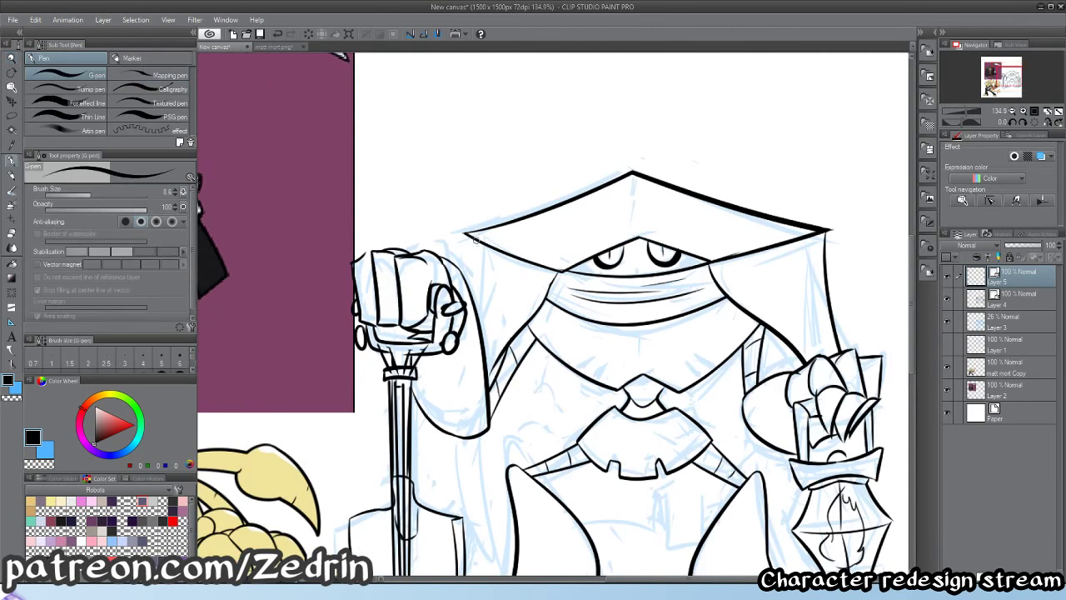
left_click_drag(469, 234, 475, 319)
left_click_drag(450, 354, 371, 509)
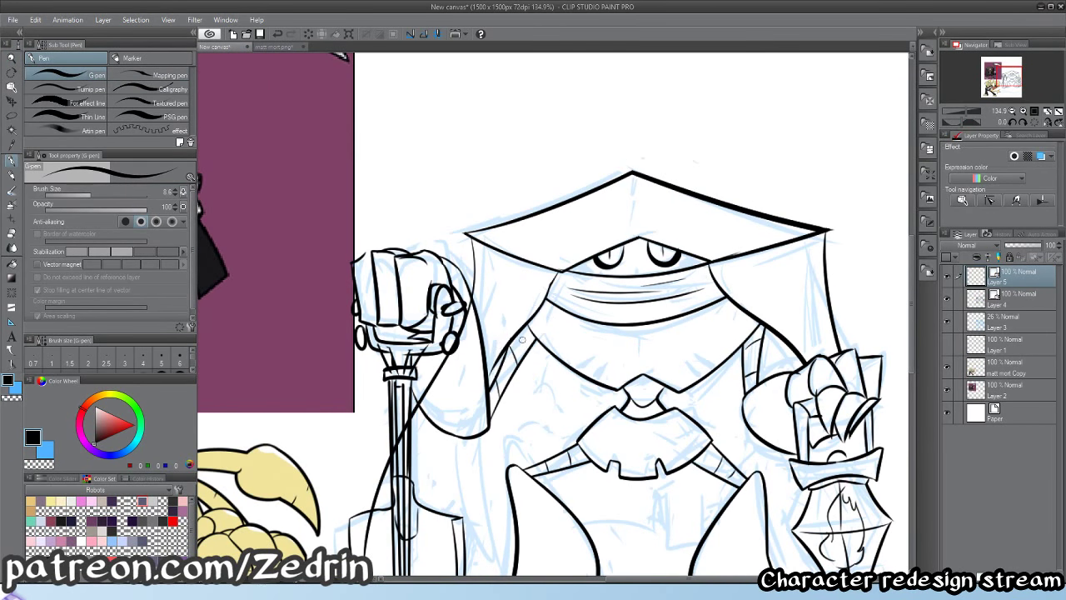
left_click_drag(478, 439, 496, 578)
left_click_drag(406, 483, 403, 410)
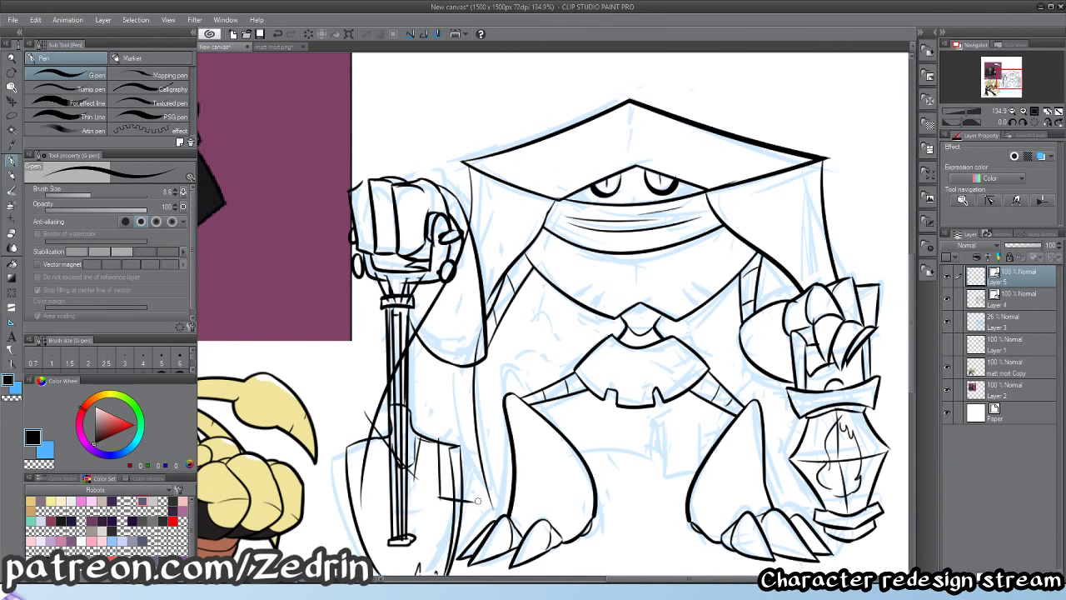
- Ink the cloak's rear hem curve between the legs, with ragged notches and a lower straight edge
key("ctrl+space")
left_click_drag(496, 511, 442, 508)
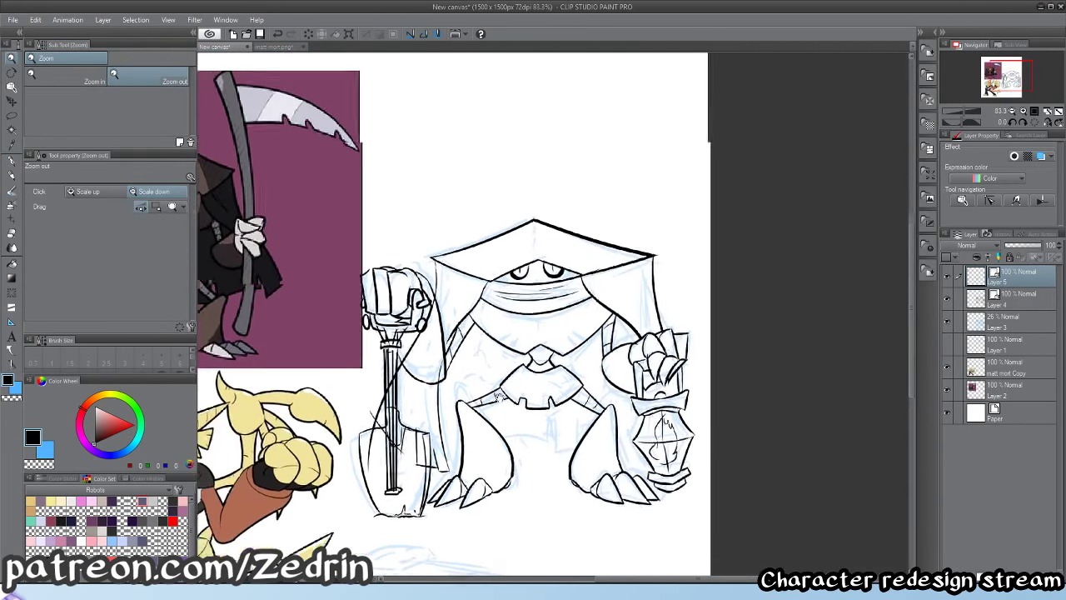
left_click_drag(549, 441, 633, 441)
left_click_drag(301, 490, 620, 436)
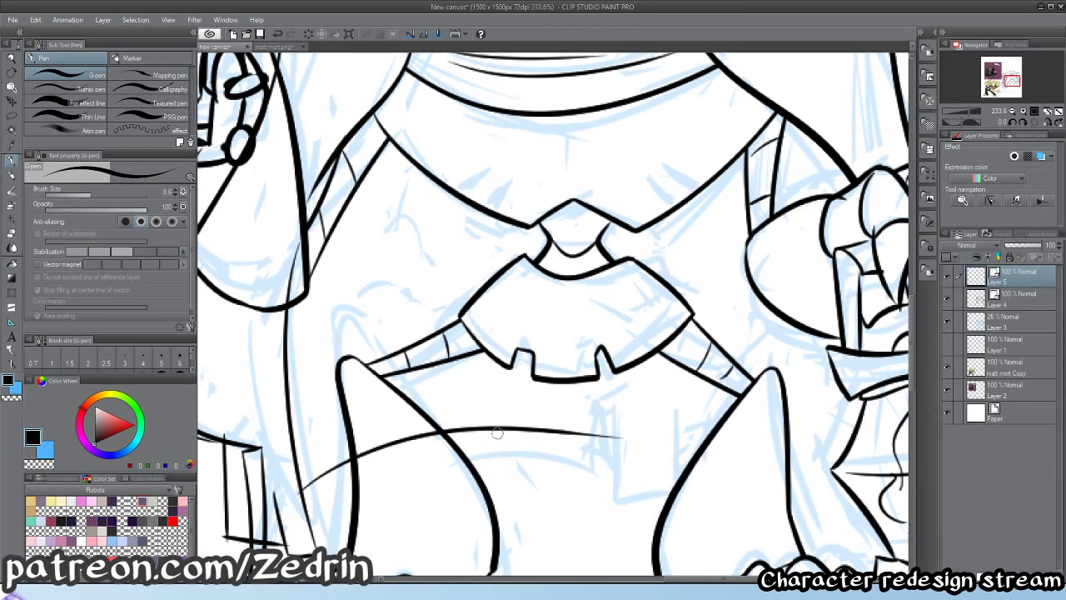
mouse_move(502, 390)
left_mouse_down()
mouse_move(516, 460)
mouse_move(546, 456)
left_mouse_up()
mouse_move(549, 398)
left_mouse_down()
mouse_move(543, 465)
mouse_move(566, 486)
left_mouse_up()
left_click_drag(566, 486, 690, 495)
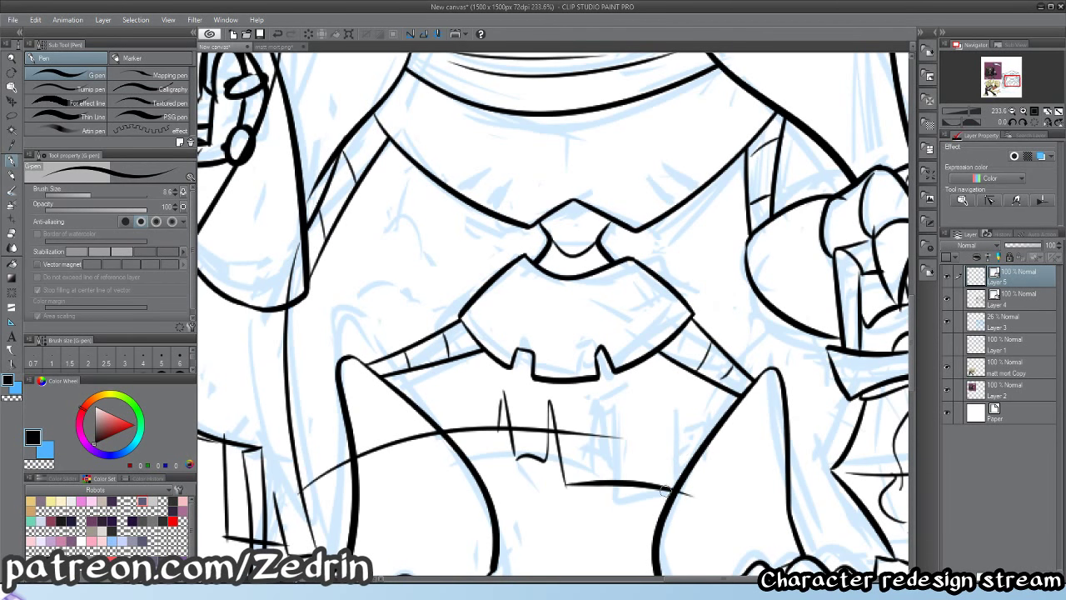
- Ink a narrow rectangular patch with short stitch marks on the cloak hem beside the lantern-side leg, and erase the overhanging ends
left_click_drag(654, 433, 653, 498)
left_click_drag(647, 465, 662, 463)
mouse_move(665, 389)
left_mouse_down()
mouse_move(671, 493)
mouse_move(650, 494)
left_mouse_up()
key("e")
key("p")
left_click_drag(643, 415, 681, 418)
key("e")
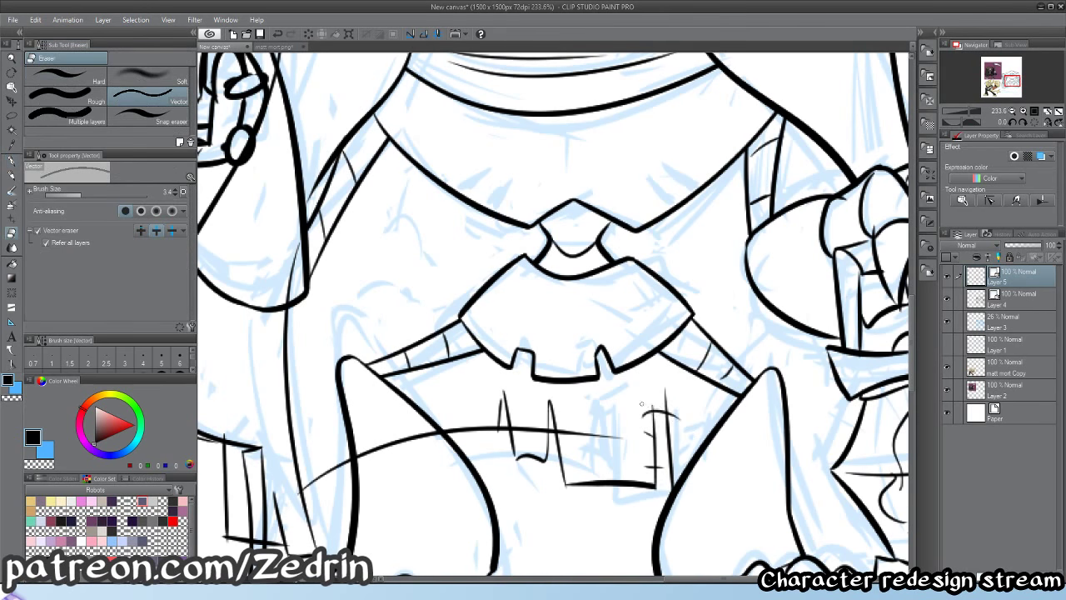
key("p")
left_click_drag(768, 415, 626, 356)
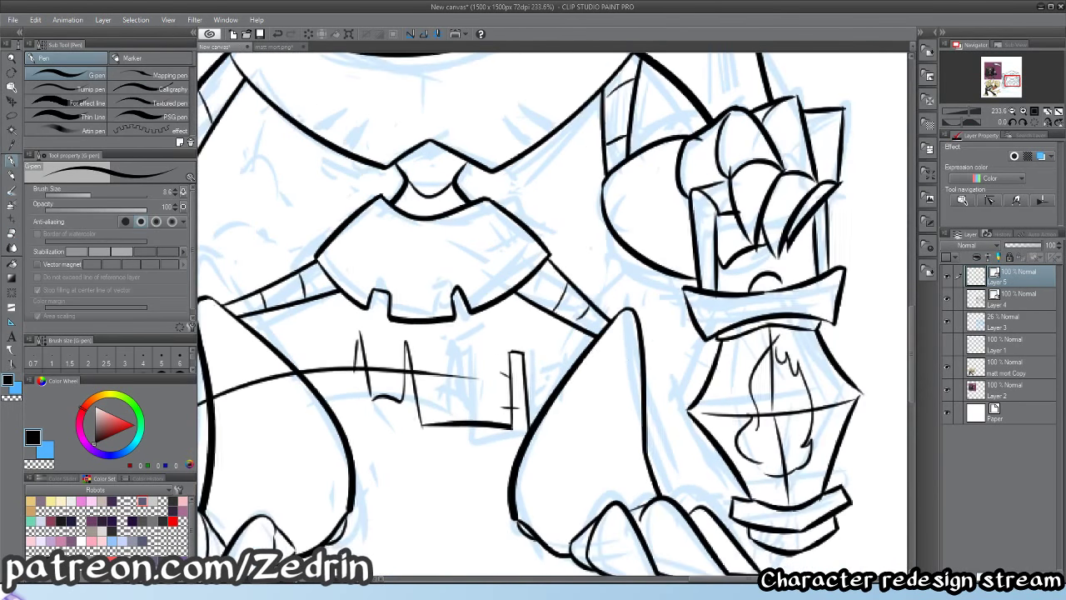
- Ink the cloak's hem between the leg and the lantern and its outer edge behind the lantern, and erase the overlapping ends
left_click_drag(615, 414, 726, 414)
scroll(757, 441, "down", 5)
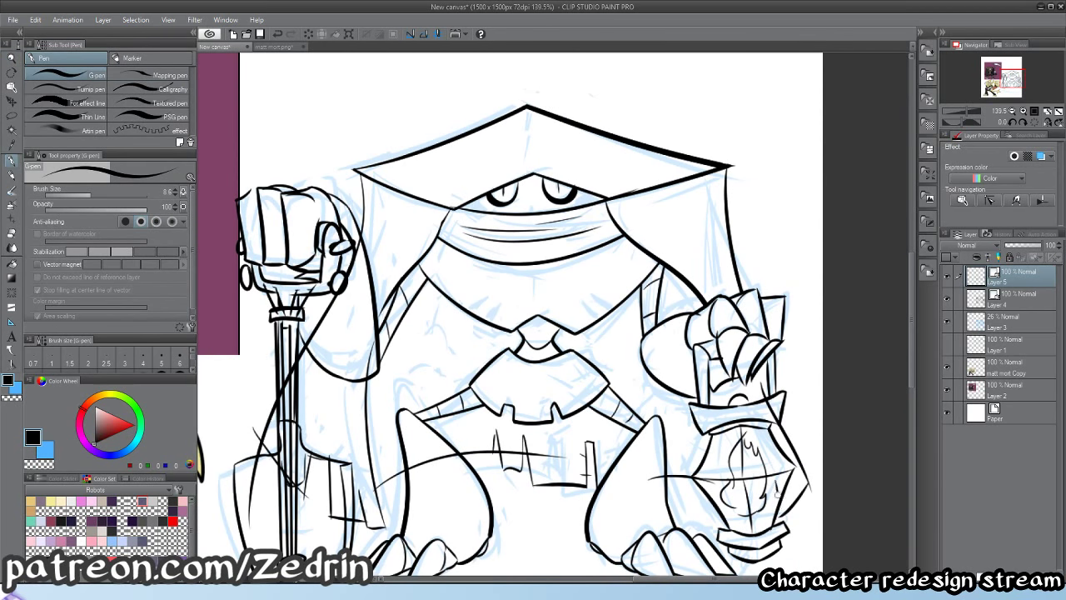
scroll(780, 498, "up", 5)
key("e")
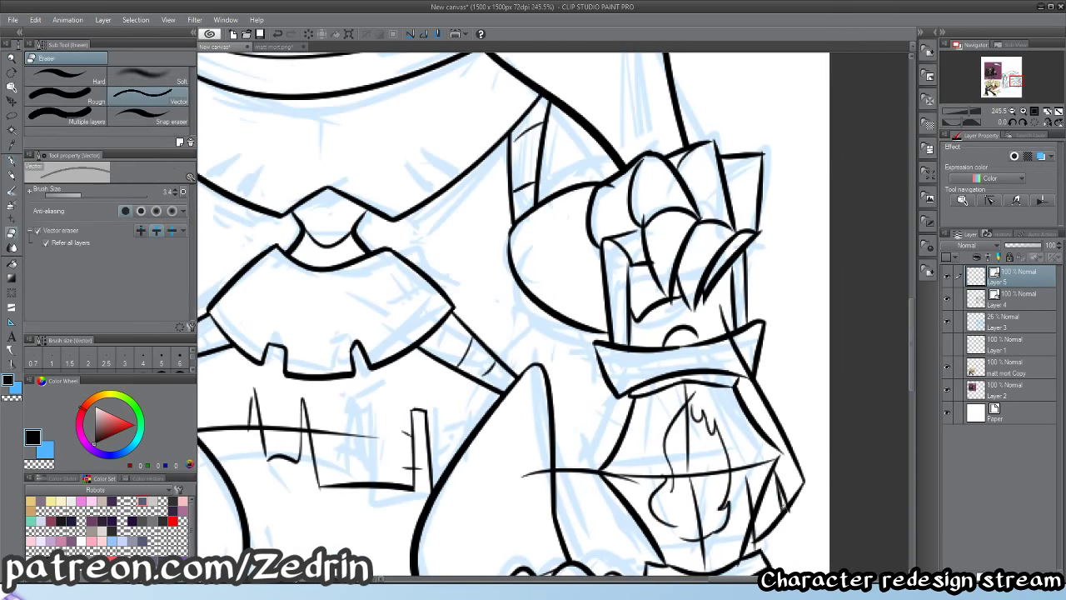
key("slash")
mouse_move(754, 491)
left_mouse_down()
mouse_move(691, 492)
mouse_move(734, 454)
left_mouse_up()
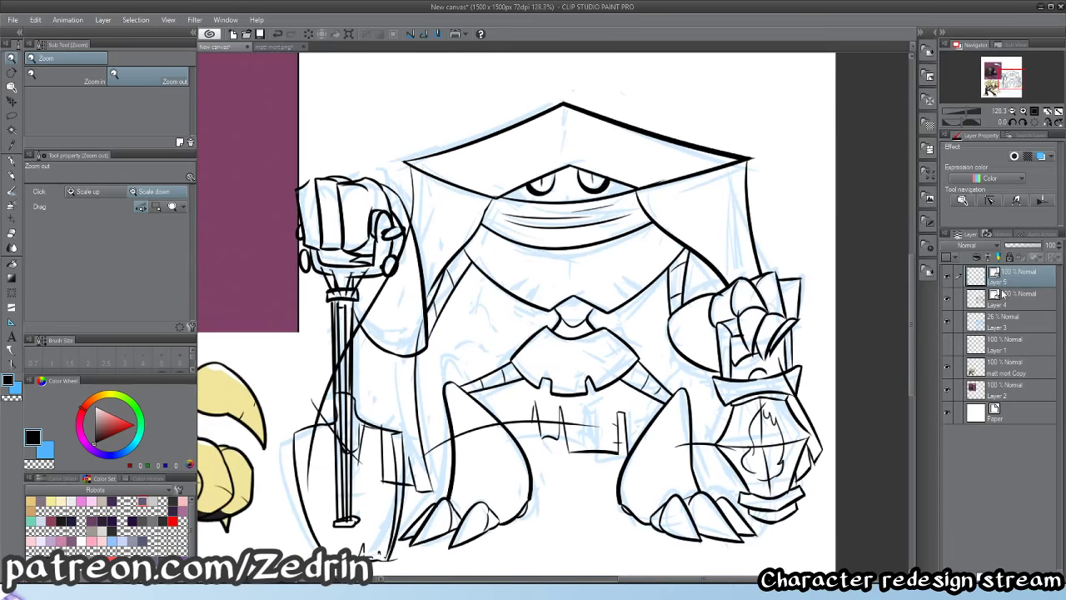
- Auto-select the empty area around the figure, using the reference layer's line art as the boundary
left_click(1004, 294)
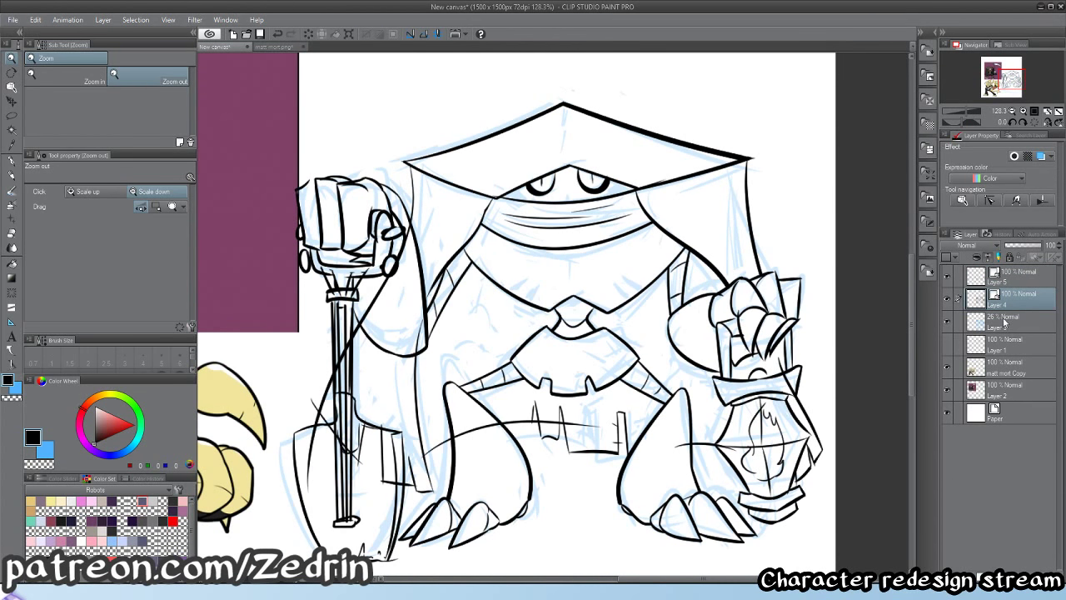
key("w")
left_click(991, 316)
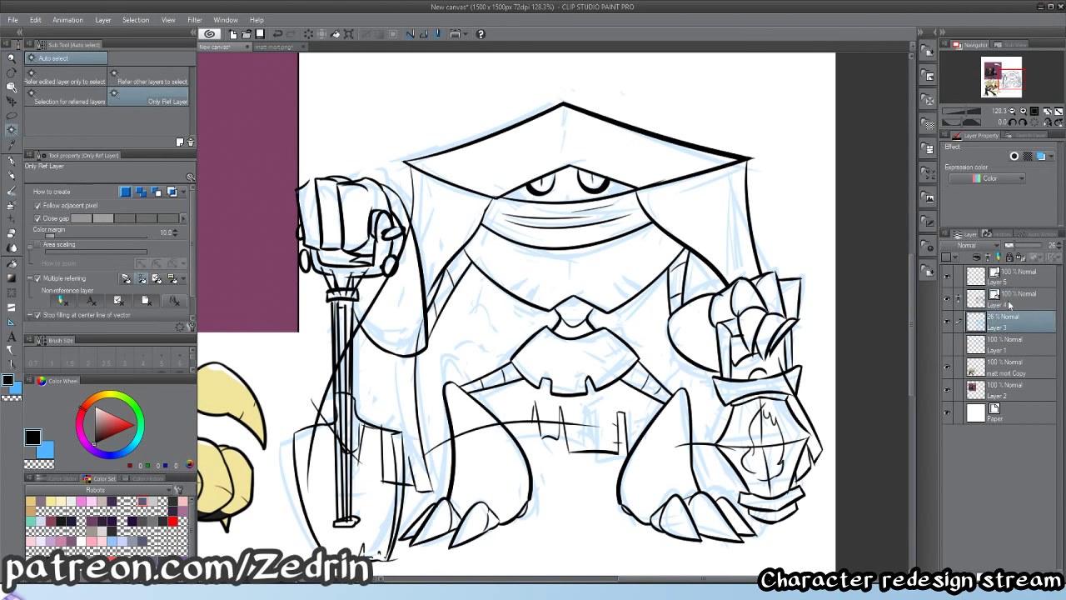
left_click(991, 296)
key("slash")
left_click_drag(458, 454, 480, 442)
key("e")
key("slash")
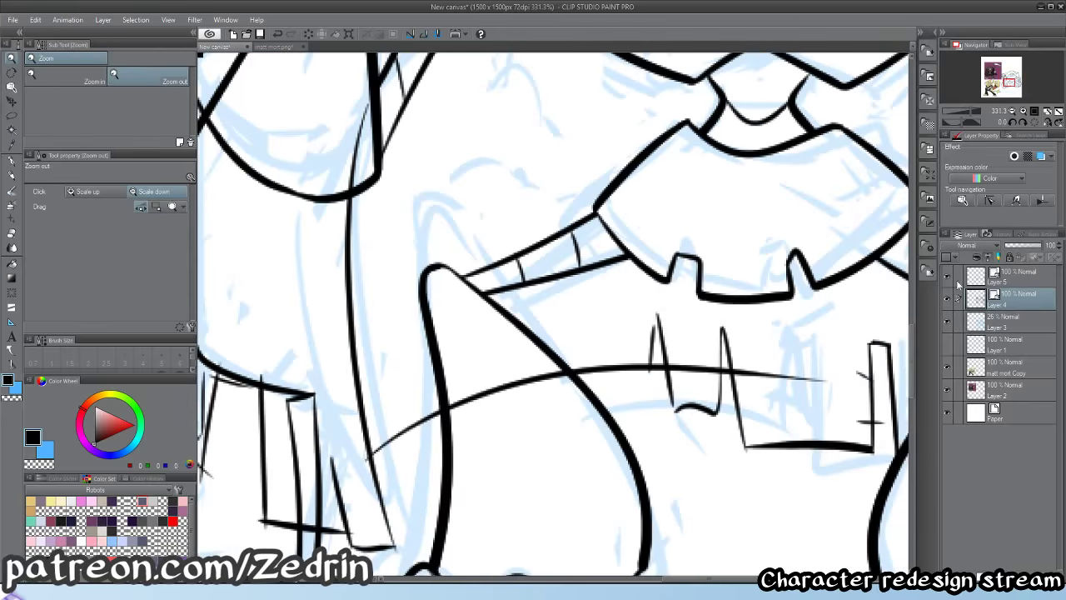
left_click(993, 332)
key("w")
key("e")
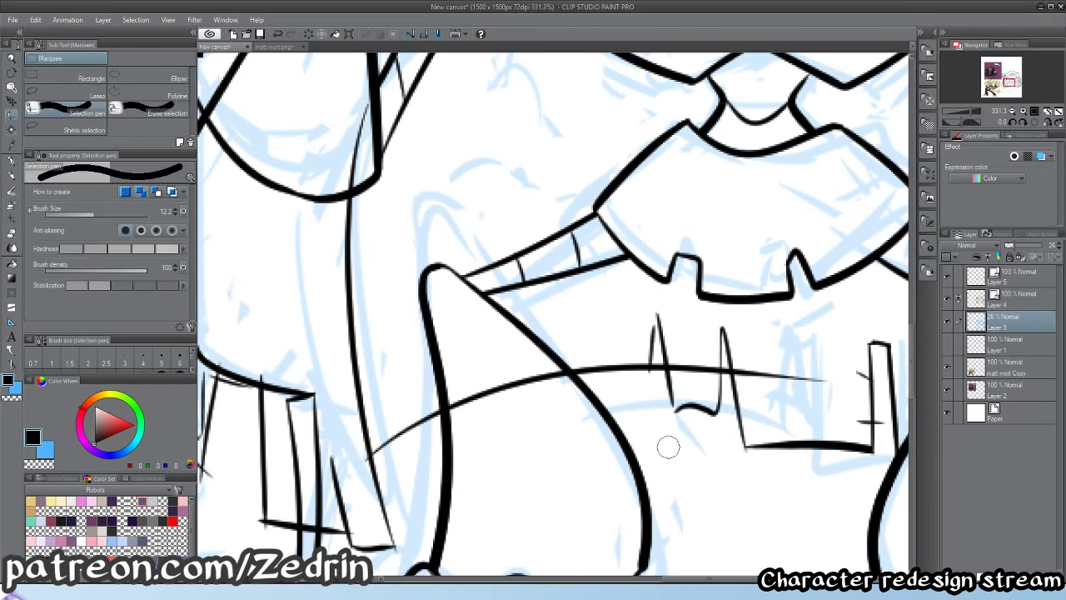
key("w")
left_click(671, 450)
scroll(583, 426, "down", 5)
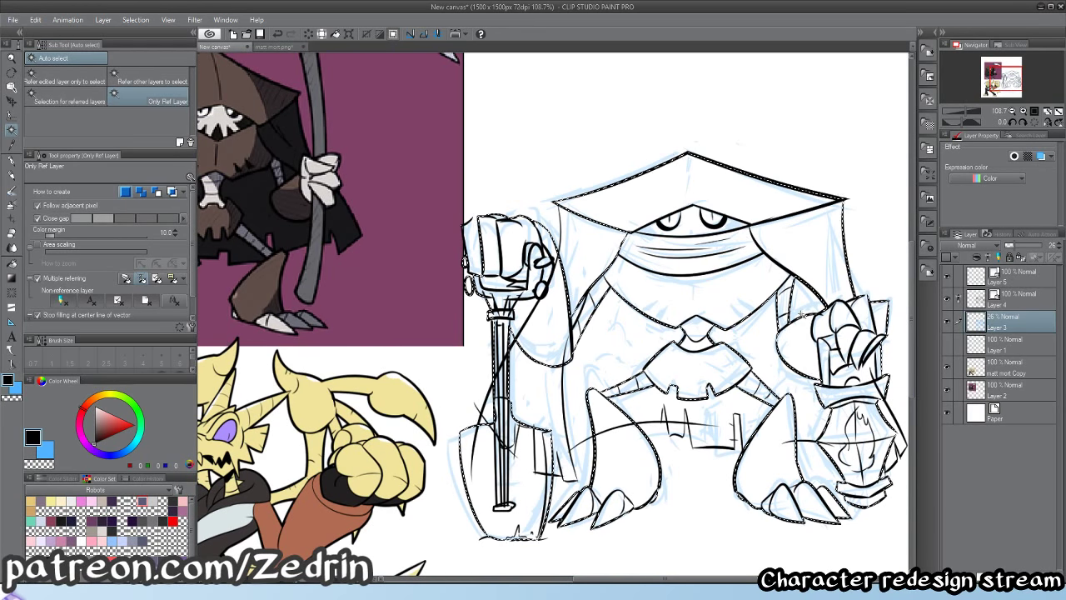
- Clear the cloak lines on Layer 5 that overlap the legs and shovel, and remove the selection
left_click(1005, 305)
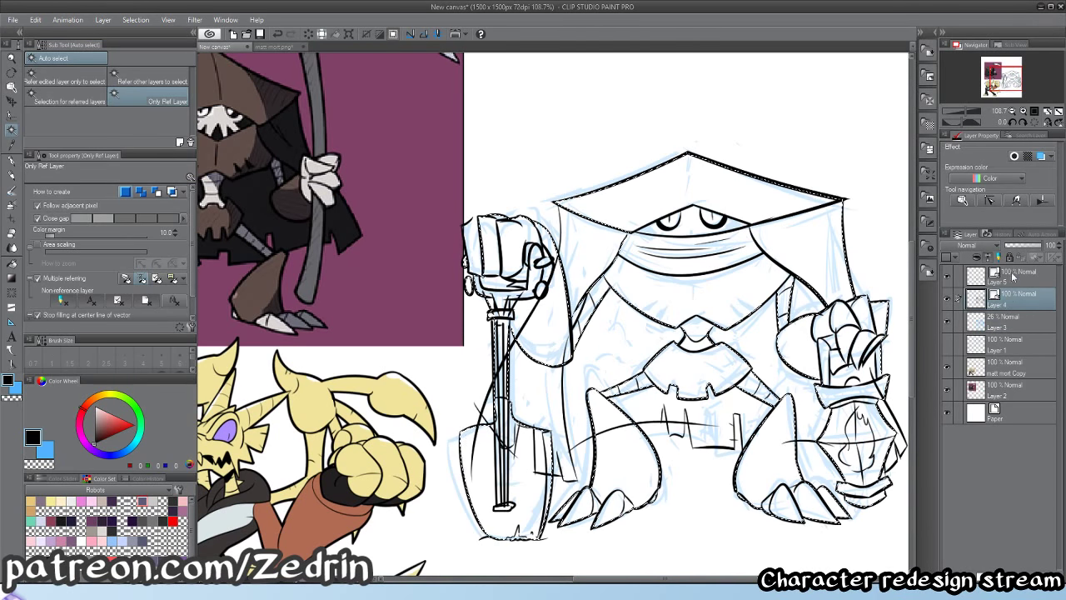
left_click(1014, 281)
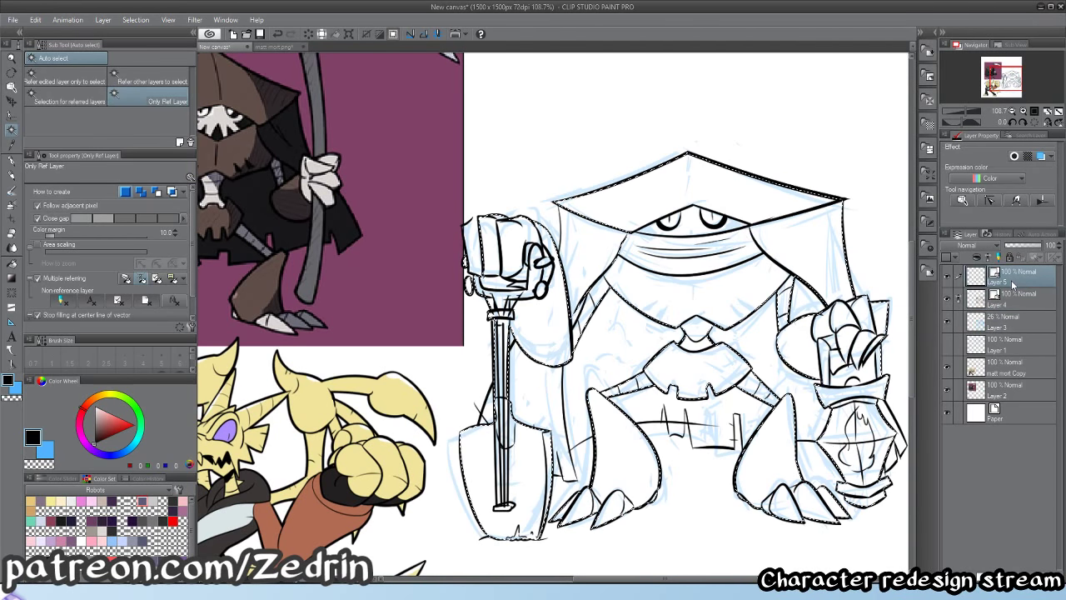
key("ctrl+d")
- Erase the stray overhanging end of the cloak line beside the shovel's shaft
key("alt+space")
left_click_drag(391, 406, 422, 406)
left_click_drag(580, 345, 496, 383)
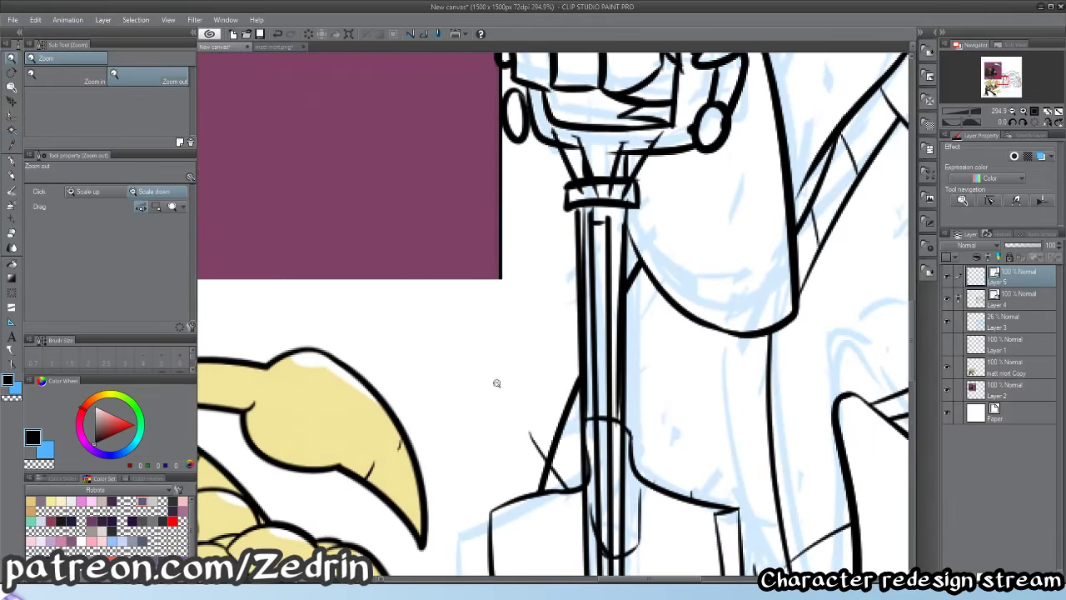
key("e")
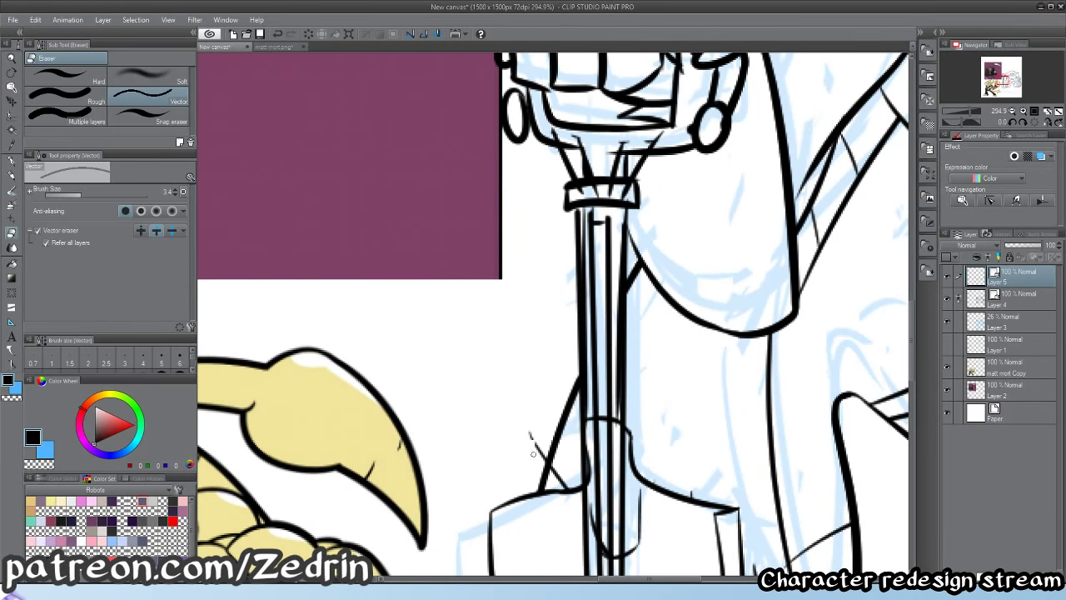
key("alt+space")
left_click_drag(532, 449, 464, 449)
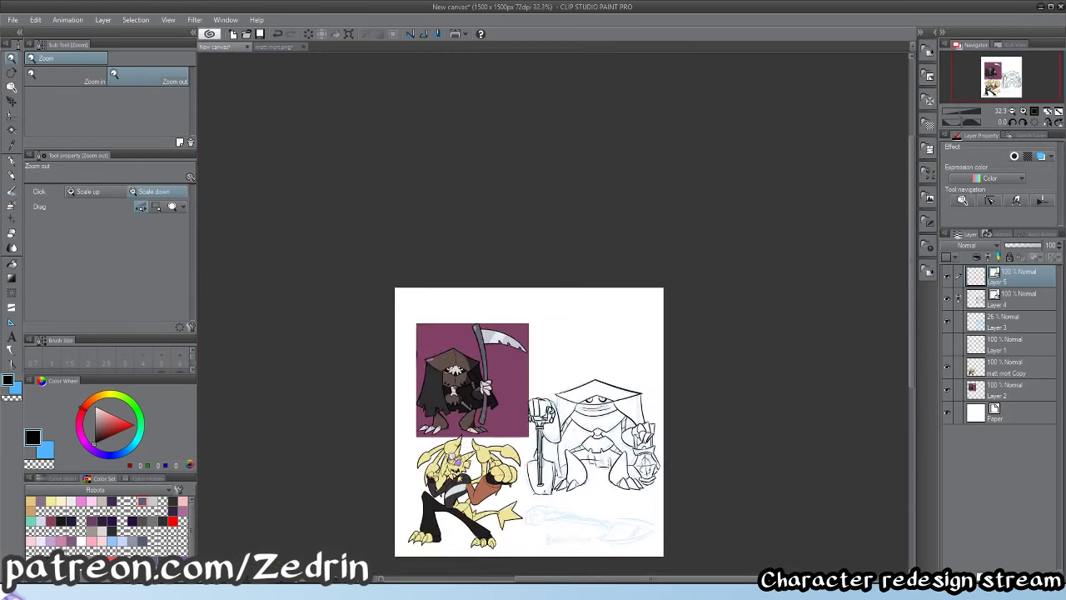
- Try the Tone effect on Layer 2, which holds the scythe-bearing reaper reference image
left_click_drag(615, 395, 625, 394)
left_click_drag(508, 489, 624, 456)
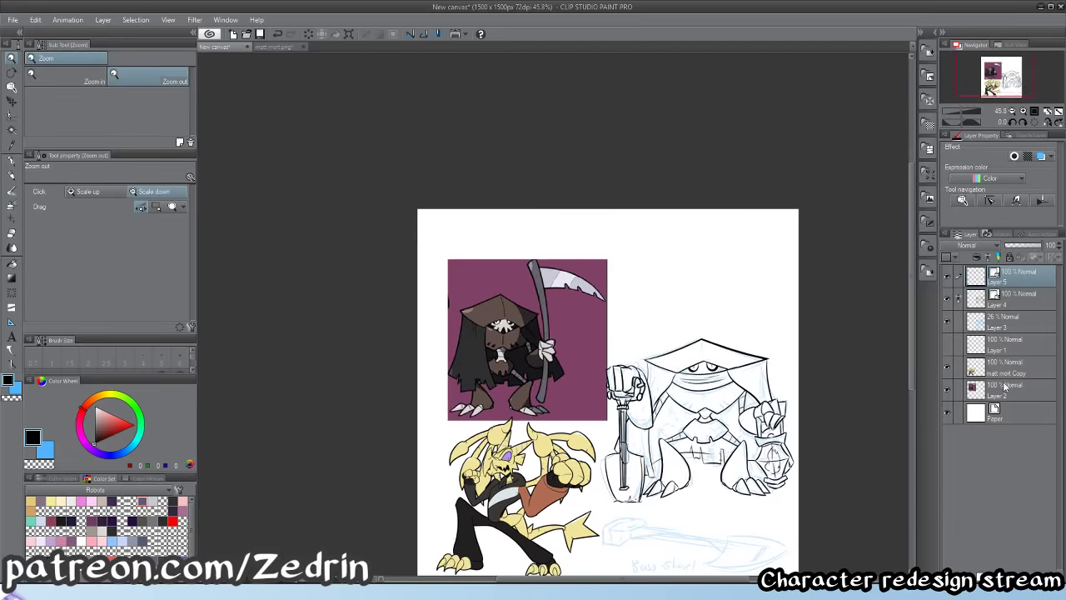
left_click(1007, 385)
left_click(1027, 156)
left_click_drag(497, 341, 482, 368)
scroll(505, 363, "up", 1)
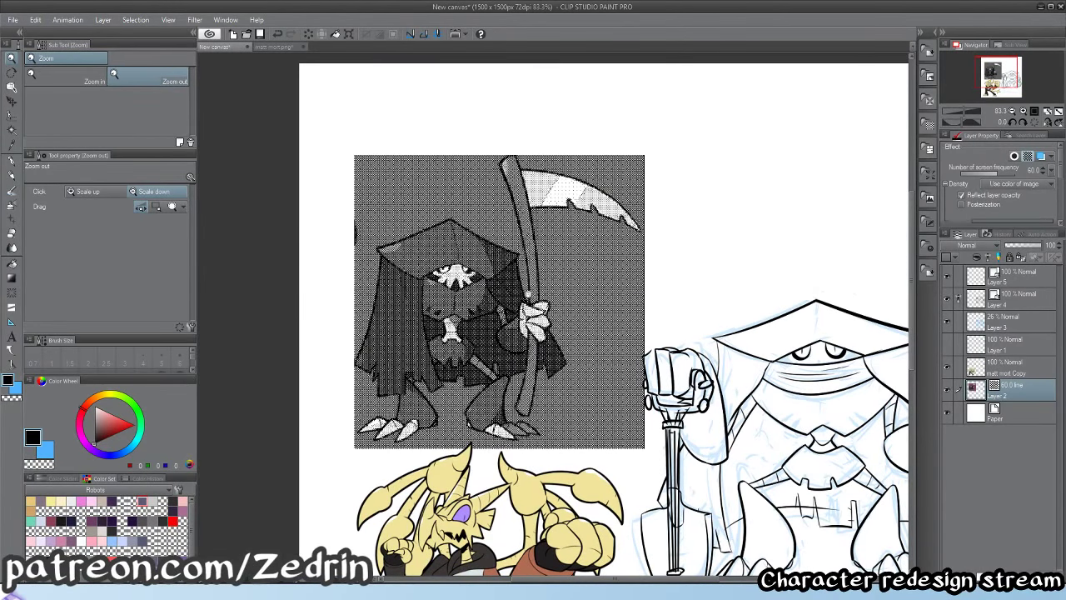
left_click(1027, 156)
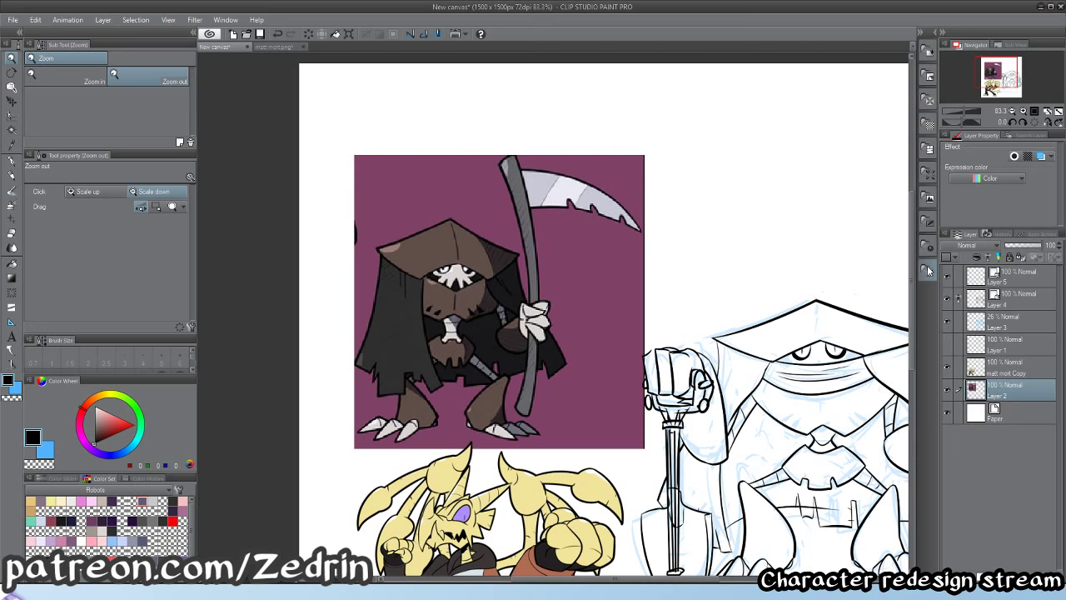
- Erase the cloak's upper edge on the shovel side and re-ink it on Layer 5 starting at the hood's corner
left_click_drag(728, 410, 497, 374)
left_click(1005, 309)
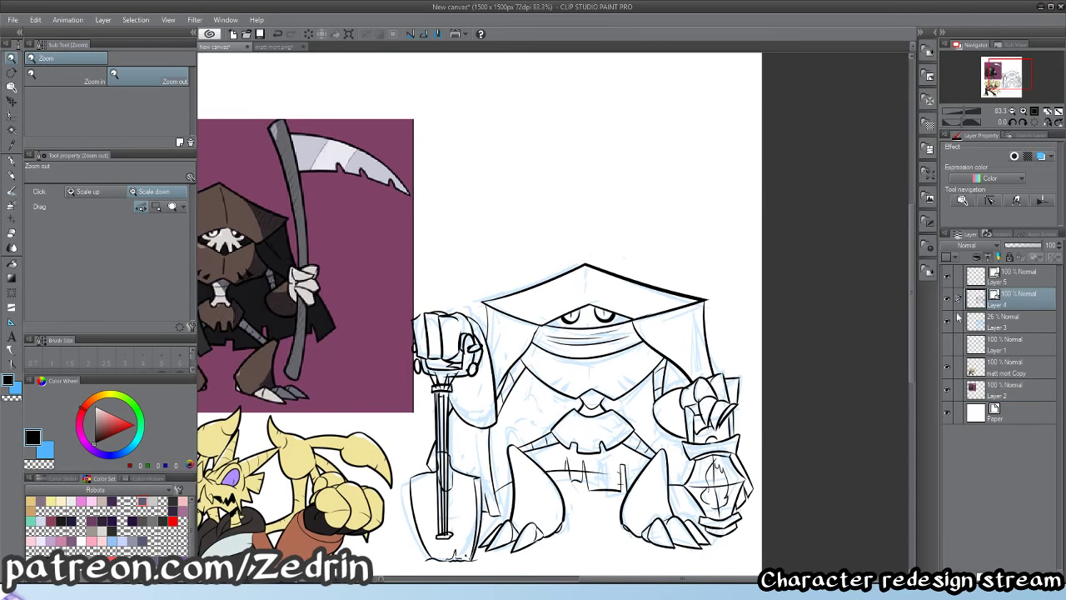
scroll(485, 348, "up", 5)
key("e")
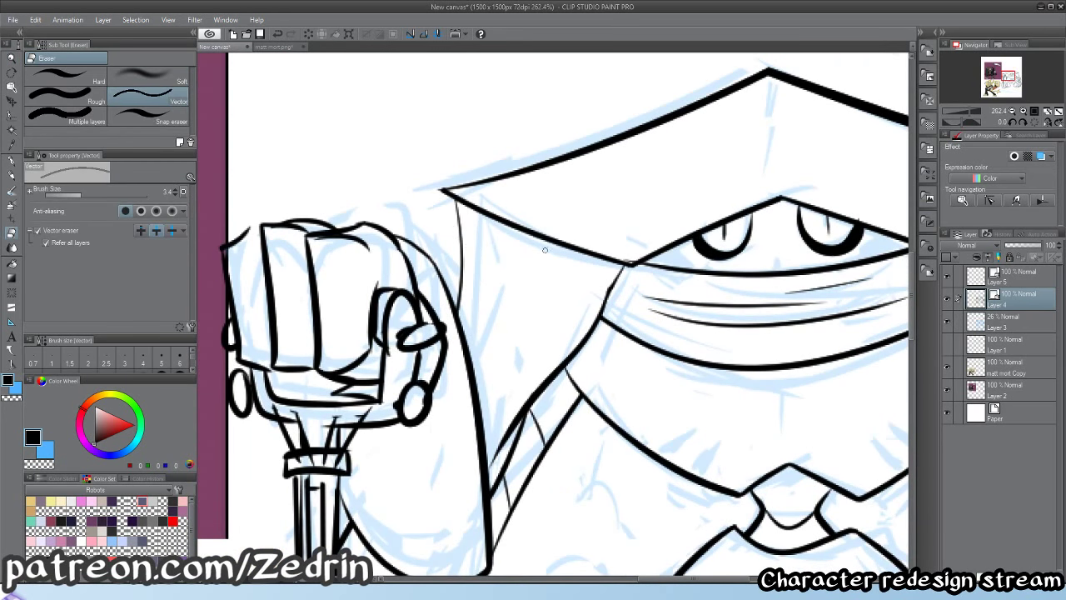
left_click(1007, 277)
key("p")
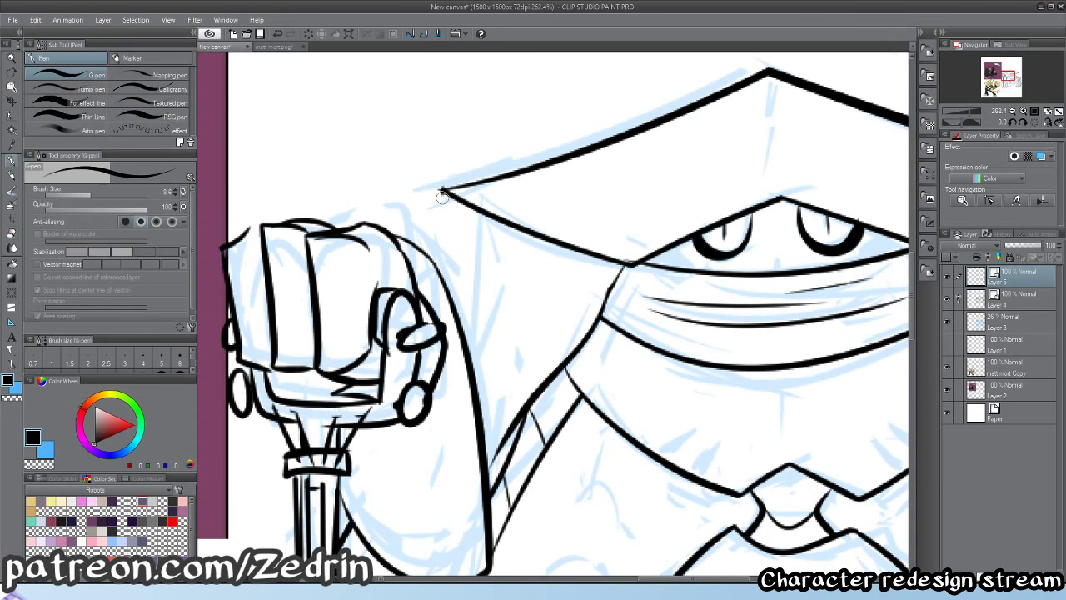
mouse_move(442, 192)
left_mouse_down()
mouse_move(444, 292)
mouse_move(404, 300)
left_mouse_up()
key("e")
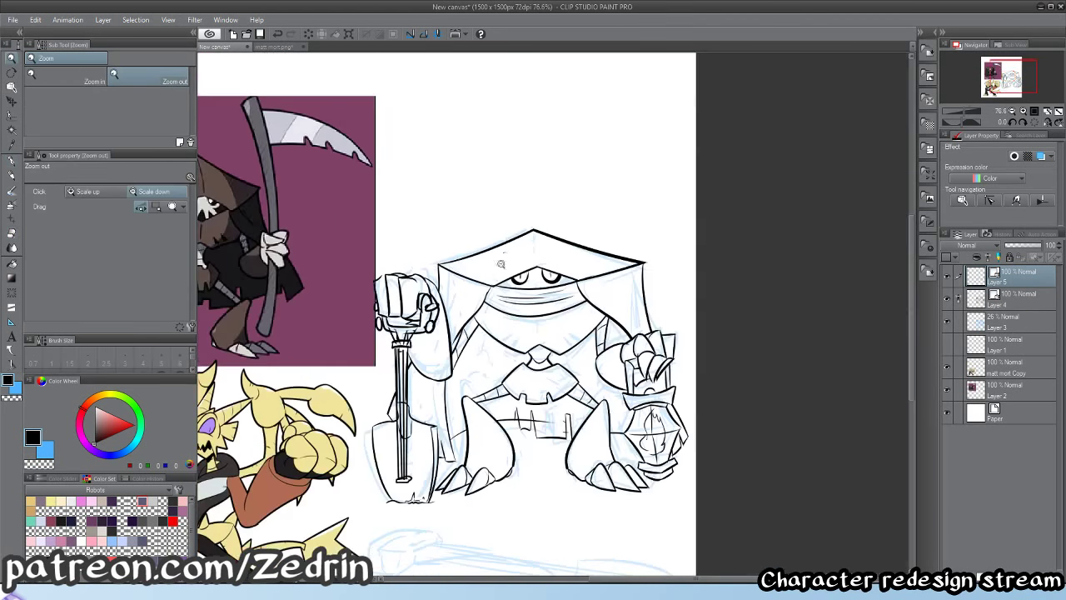
- Merge the cloak's vector layer down into the Layer 4 line art
mouse_move(488, 268)
left_mouse_down()
mouse_move(521, 297)
mouse_move(475, 372)
left_mouse_up()
key("p")
key("e")
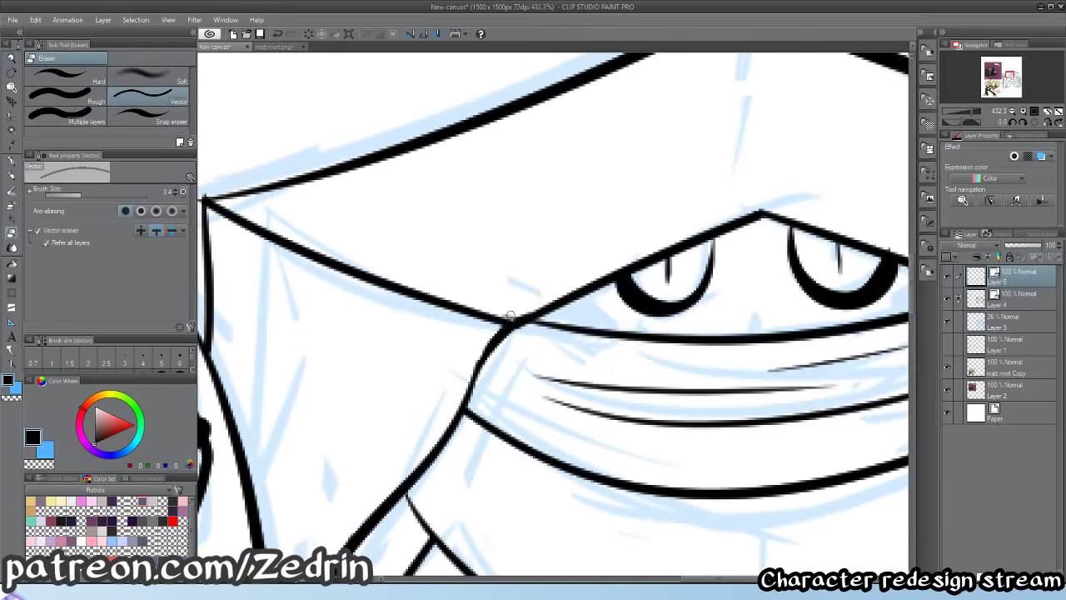
key("ctrl+e")
- Re-ink the top of the cloak's edge at the hood's lantern-side corner and trim the overhanging tip
key("slash")
left_click_drag(516, 310, 473, 306)
mouse_move(630, 288)
left_mouse_down()
mouse_move(659, 284)
mouse_move(690, 408)
left_mouse_up()
key("p")
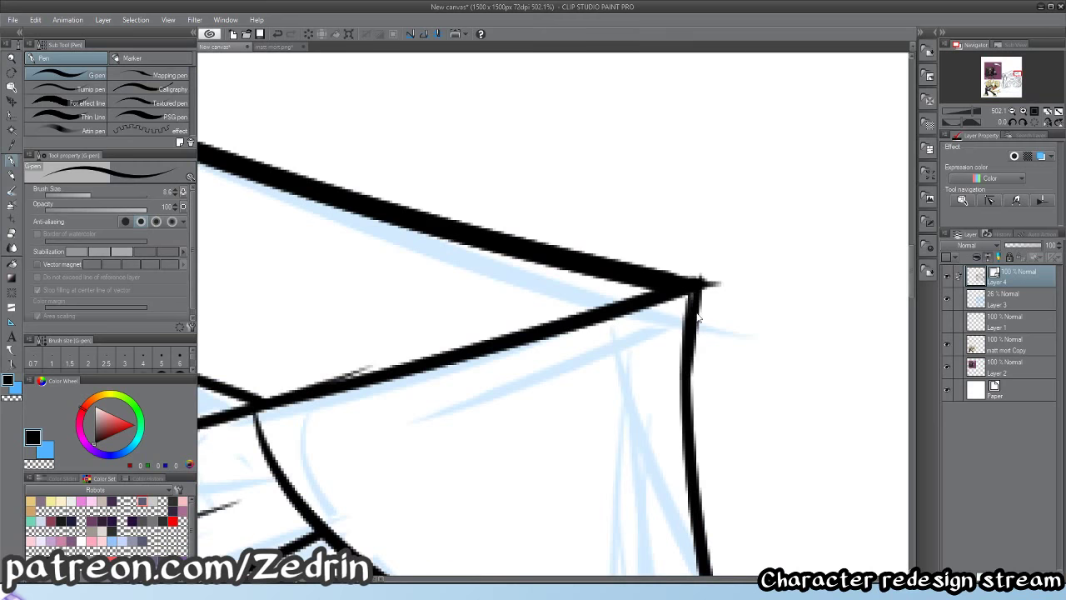
key("ctrl+z")
mouse_move(700, 285)
left_mouse_down()
mouse_move(680, 399)
mouse_move(684, 386)
left_mouse_up()
left_click_drag(693, 305, 690, 318)
key("e")
left_click_drag(718, 283, 645, 316)
- Replace the hem line between the hanging cloak strip and the shovel-side leg with a higher one that has short vertical notch strokes
key("slash")
left_click_drag(614, 384, 684, 274)
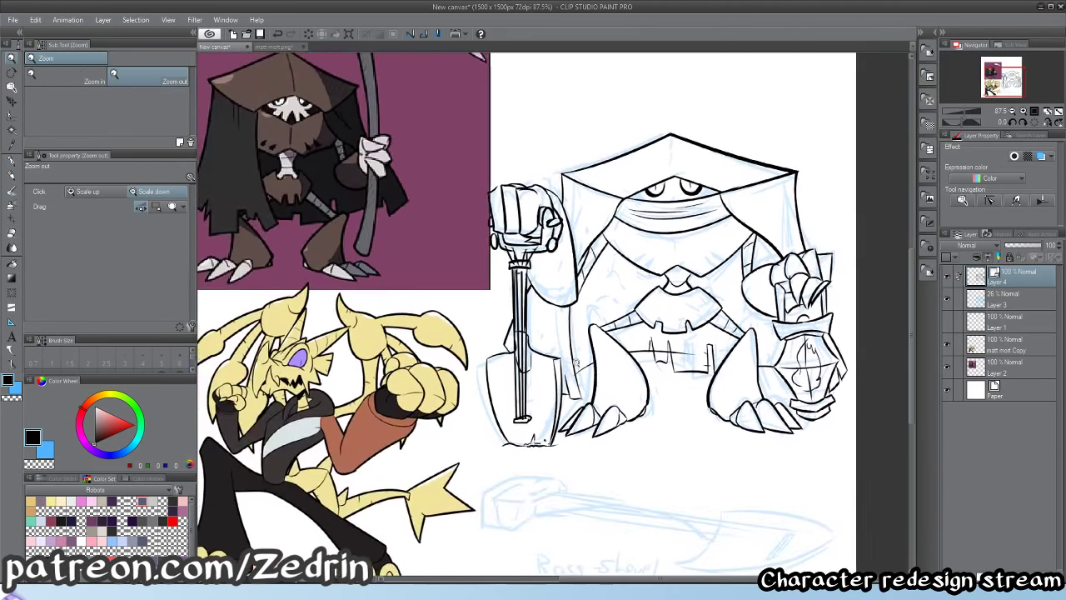
scroll(570, 392, "up", 4)
key("e")
left_click_drag(524, 391, 561, 407)
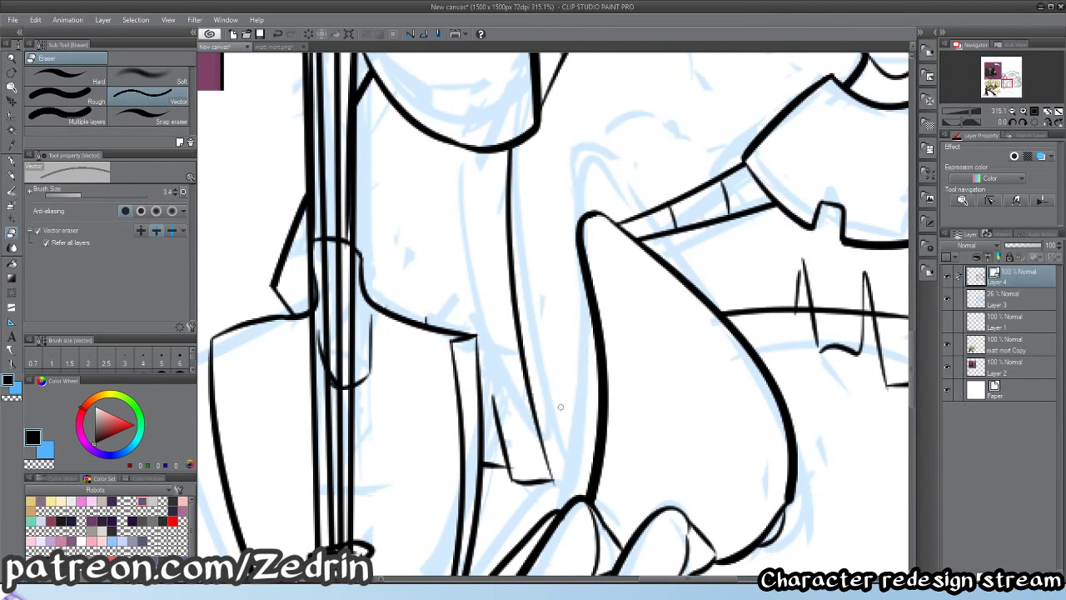
key("p")
left_click_drag(526, 371, 572, 359)
mouse_move(559, 319)
left_mouse_down()
mouse_move(560, 371)
mouse_move(587, 345)
mouse_move(593, 364)
mouse_move(637, 360)
mouse_move(605, 368)
mouse_move(554, 355)
left_mouse_up()
key("slash")
key("p")
key("slash")
key("e")
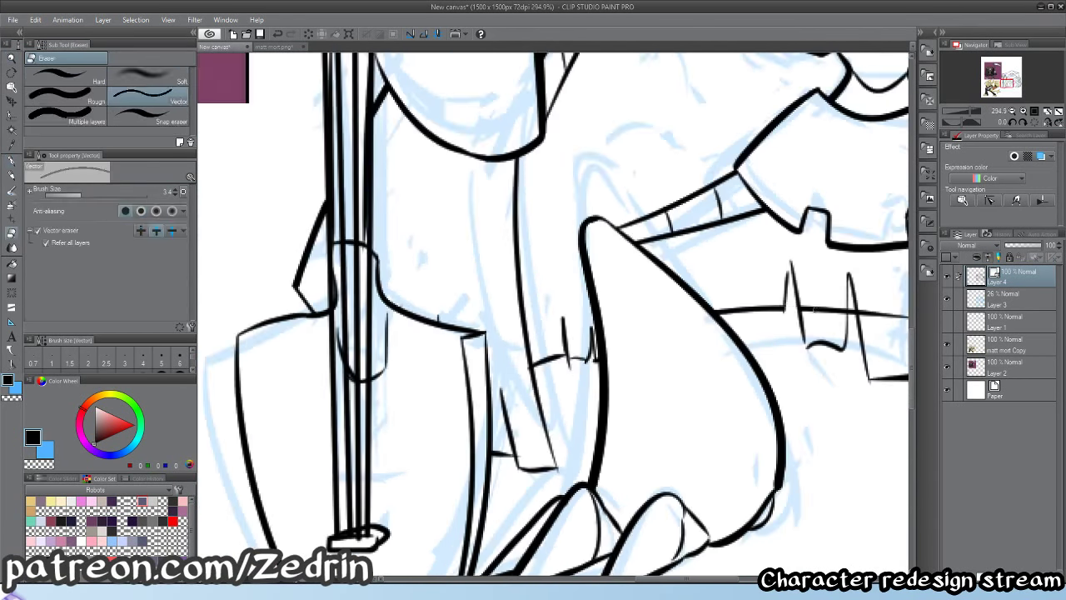
- Erase the hem curve crossing the ragged notches between the legs and close the second notch with a flat top
left_click_drag(815, 309, 820, 325)
key("slash")
left_click_drag(805, 285, 849, 284)
key("p")
left_click_drag(770, 278, 789, 302)
key("slash")
mouse_move(792, 301)
left_mouse_down()
mouse_move(667, 315)
mouse_move(686, 325)
mouse_move(635, 366)
left_mouse_up()
key("e")
key("slash")
mouse_move(623, 363)
left_mouse_down()
mouse_move(614, 369)
mouse_move(654, 363)
left_mouse_up()
- Ink short vertical tear lines in the middle of the rear hem between the legs and tidy them with the eraser
mouse_move(568, 319)
left_mouse_down()
mouse_move(600, 328)
mouse_move(491, 326)
mouse_move(532, 327)
mouse_move(542, 441)
left_mouse_up()
key("slash")
scroll(648, 318, "up", 3)
key("p")
left_click_drag(534, 352, 547, 414)
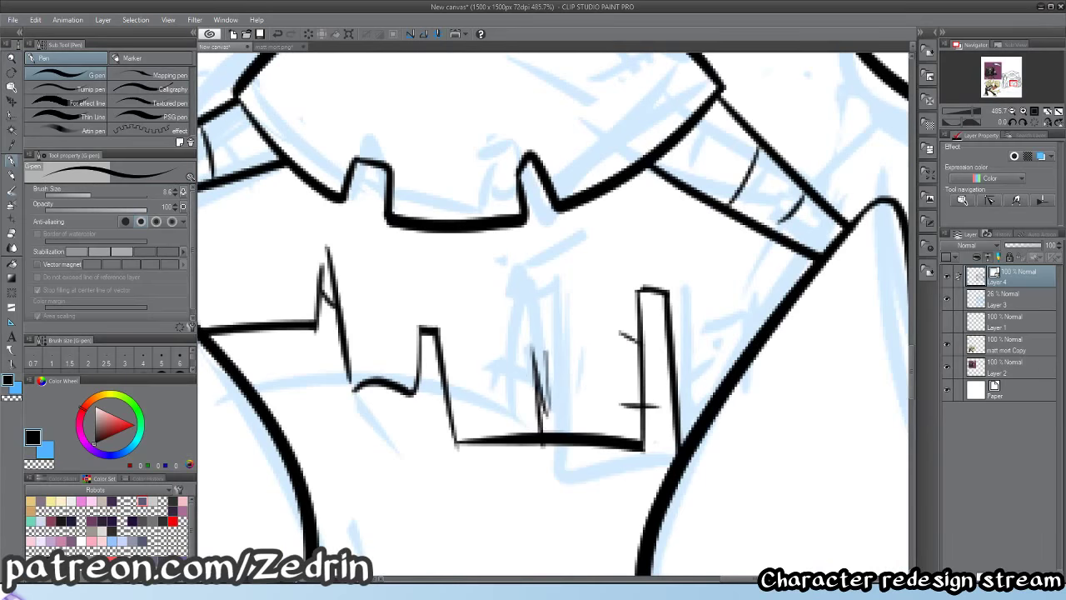
key("e")
left_click_drag(547, 317, 556, 446)
- Ink small crossed weave marks on the cloak's inside near the shovel-side arm and on the lantern-side hood drape
key("slash")
scroll(543, 450, "down", 10)
scroll(497, 424, "up", 8)
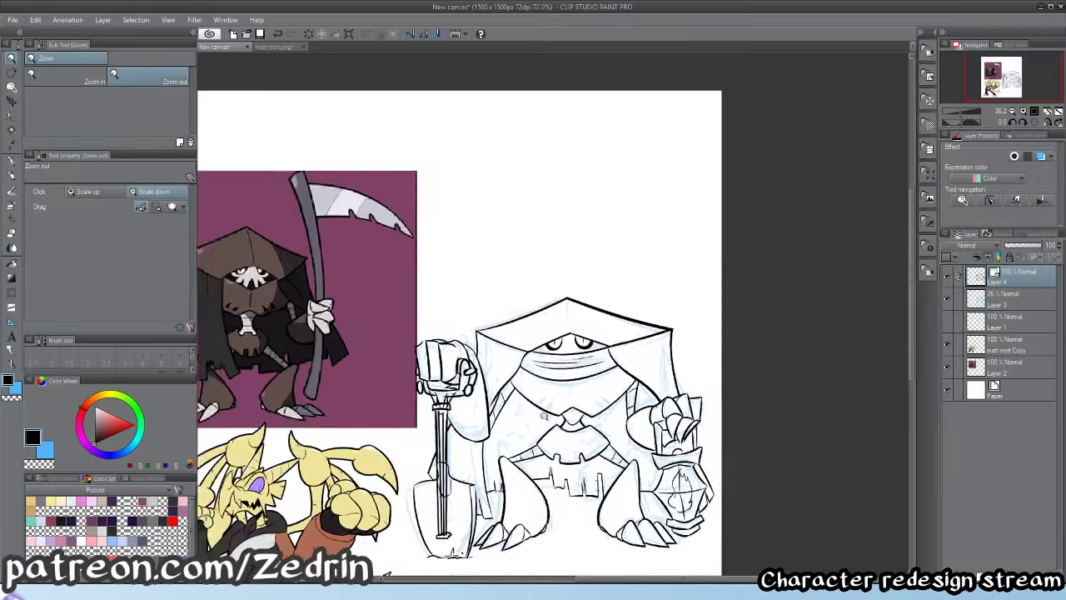
key("p")
left_click_drag(510, 390, 507, 431)
mouse_move(502, 416)
left_mouse_down()
mouse_move(493, 446)
mouse_move(513, 405)
left_mouse_up()
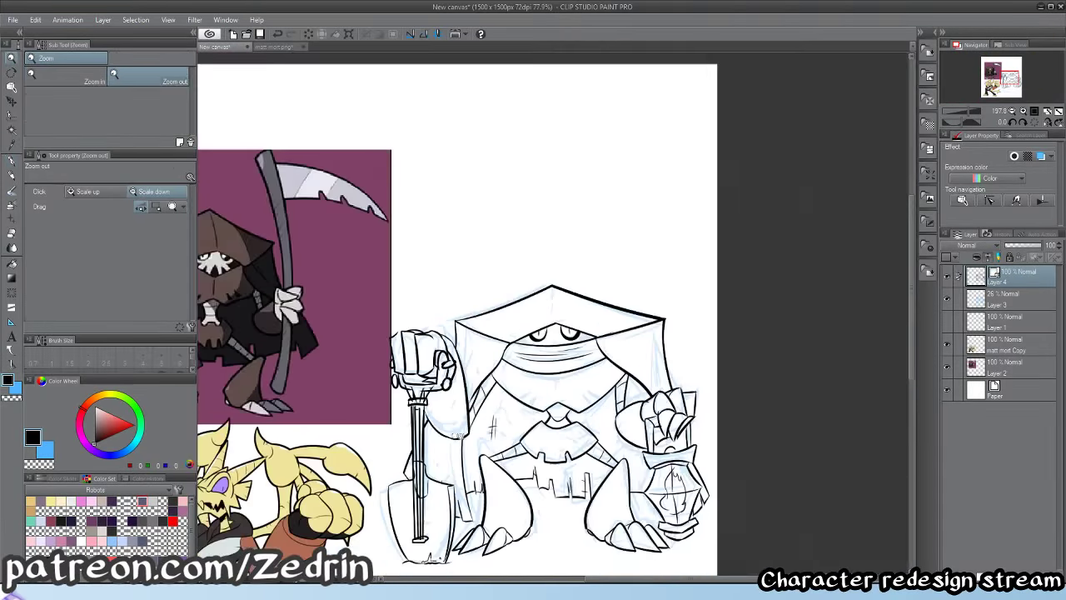
scroll(497, 421, "down", 5)
scroll(497, 421, "up", 3)
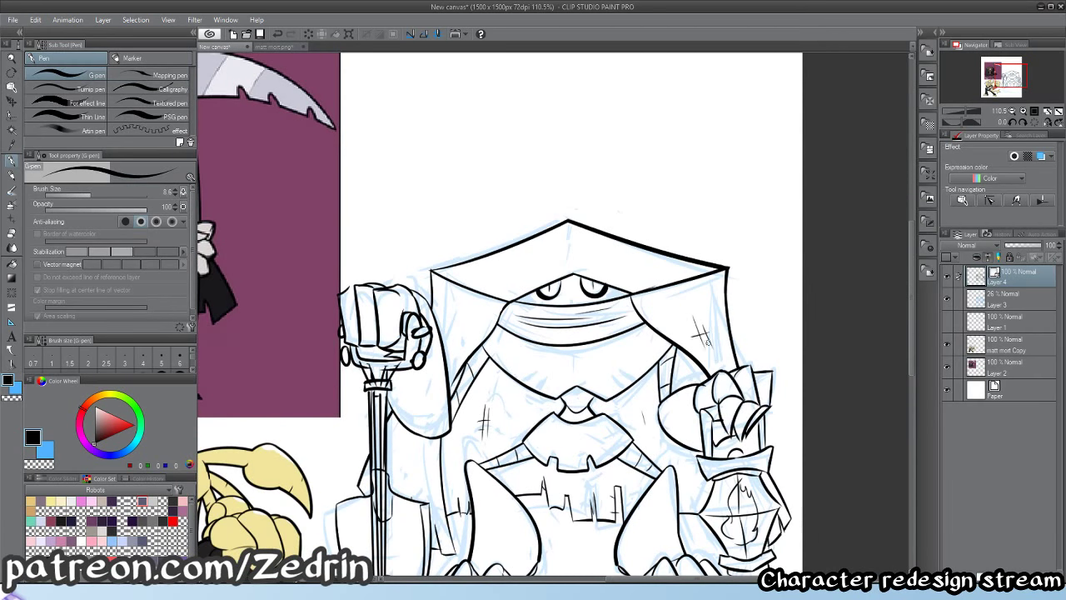
- Ink small crossed marks on the shovel-side hood drape and short vertical texture strokes on the cloak beside the shovel's shaft
scroll(474, 346, "down", 2)
scroll(471, 366, "up", 5)
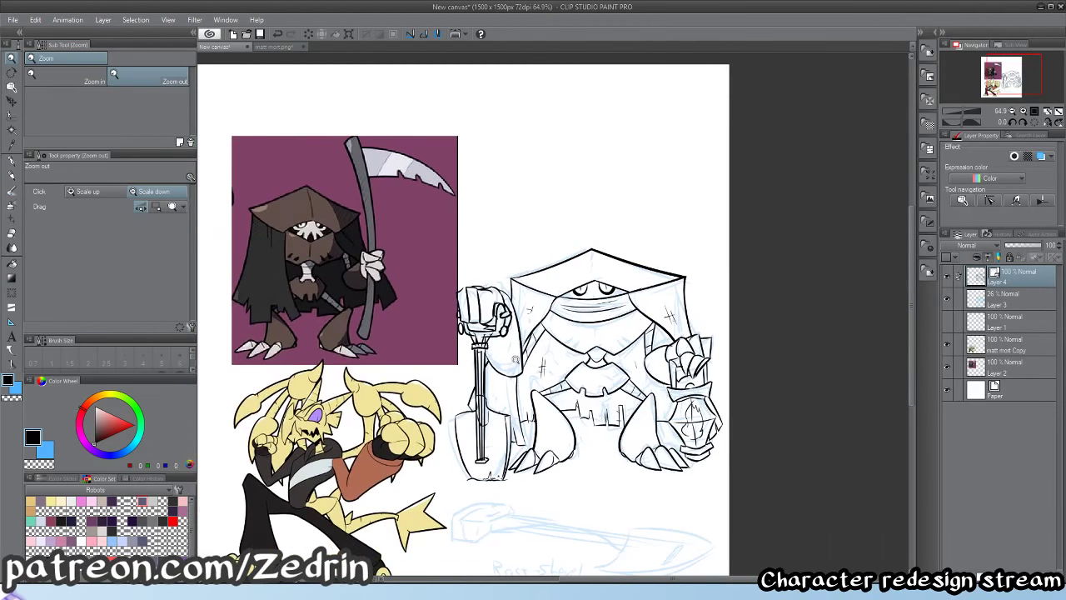
left_click_drag(481, 444, 479, 397)
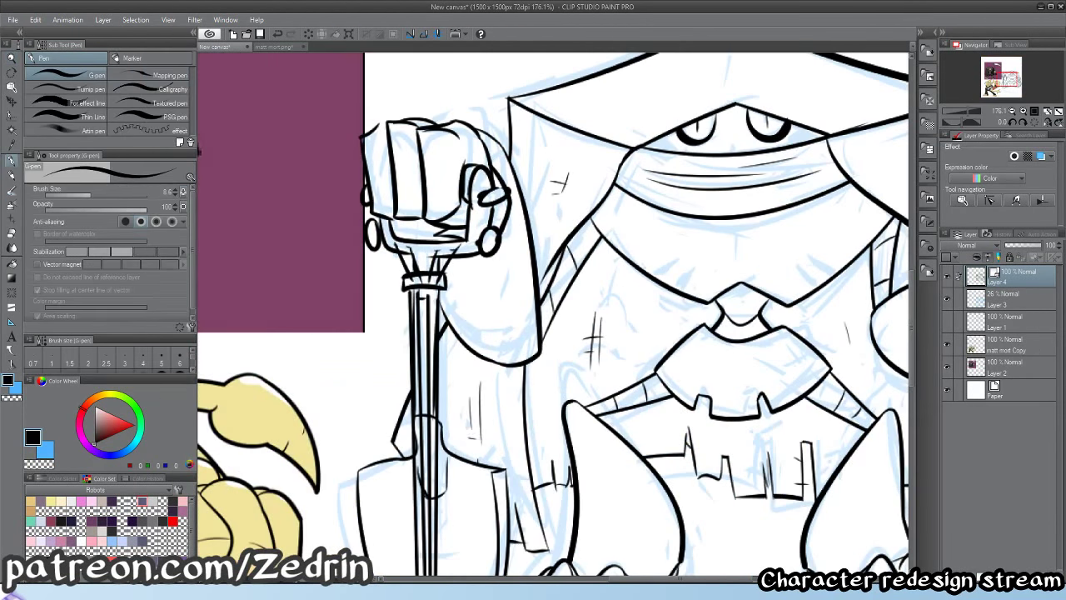
scroll(496, 423, "down", 4)
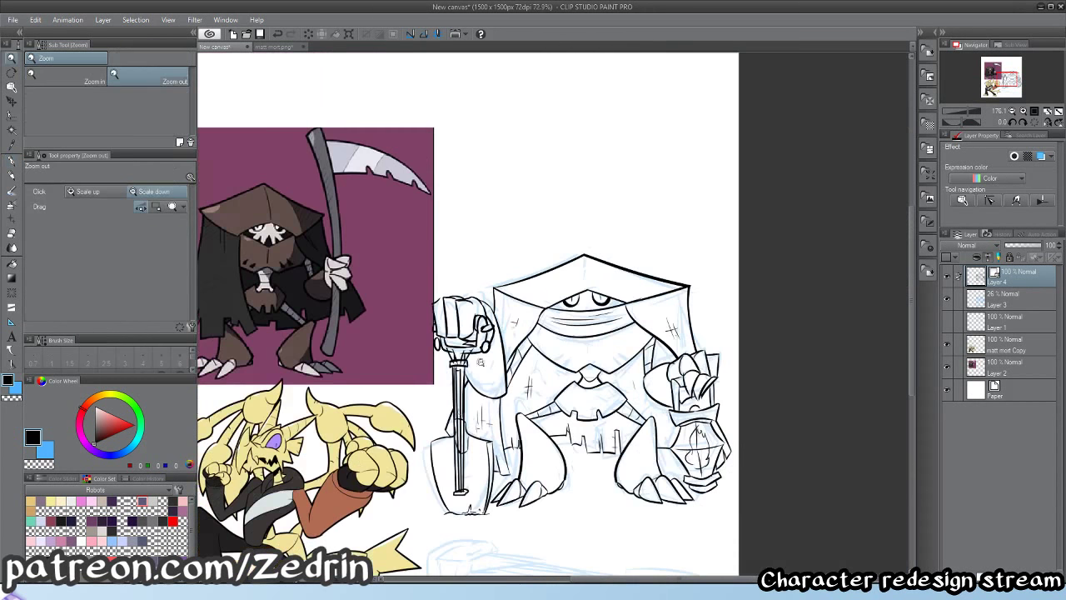
left_click(488, 380)
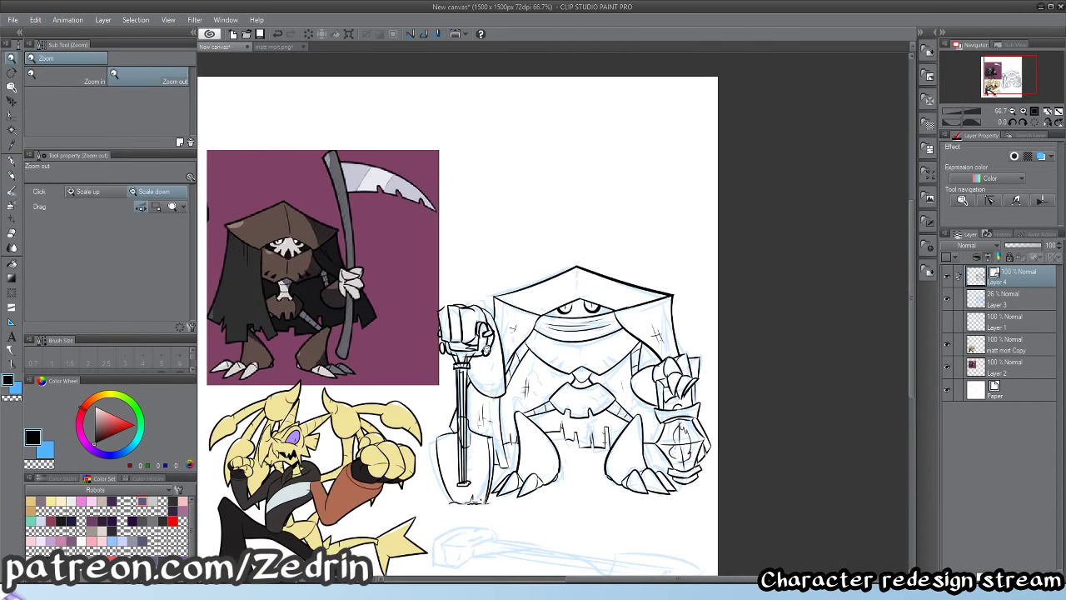
- Ink short fold lines under the hood's brim on the shovel-side drape and extend the crossed marks on the lantern-side drape
left_click_drag(491, 339, 573, 243)
scroll(573, 235, "down", 1)
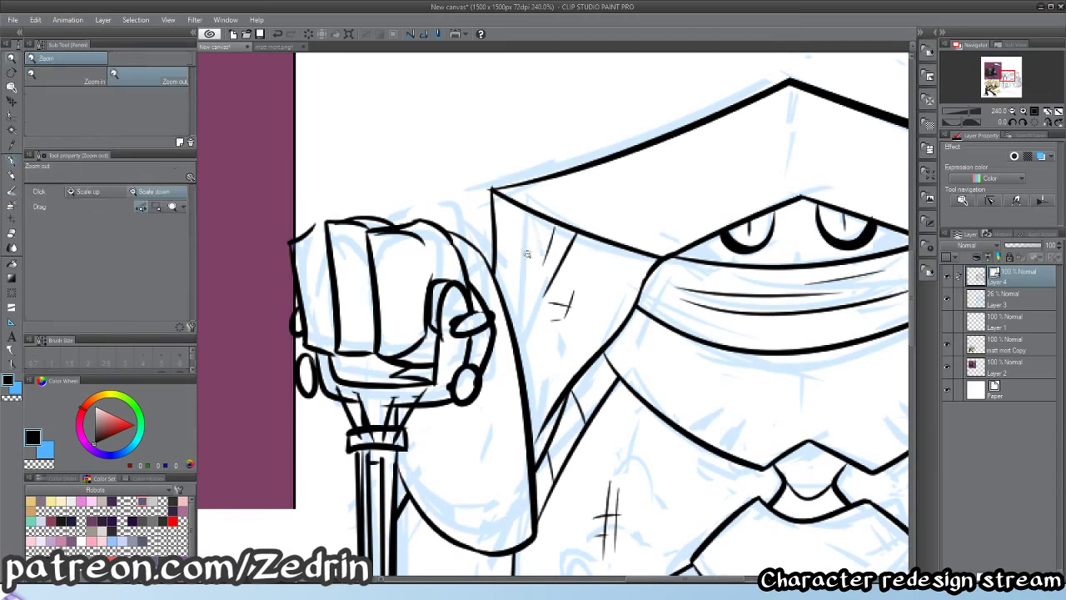
scroll(675, 281, "down", 3)
scroll(675, 281, "up", 2)
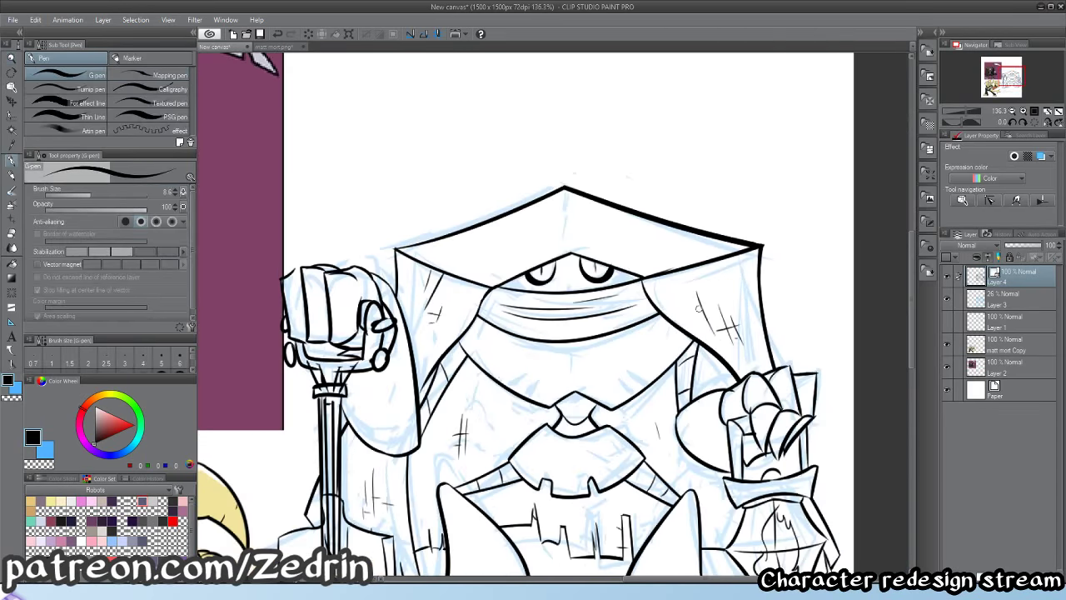
- Ink a vertical crease and two pairs of small triangular notches on the hood's chest drape below the face wrap
scroll(766, 361, "down", 2)
scroll(655, 351, "up", 4)
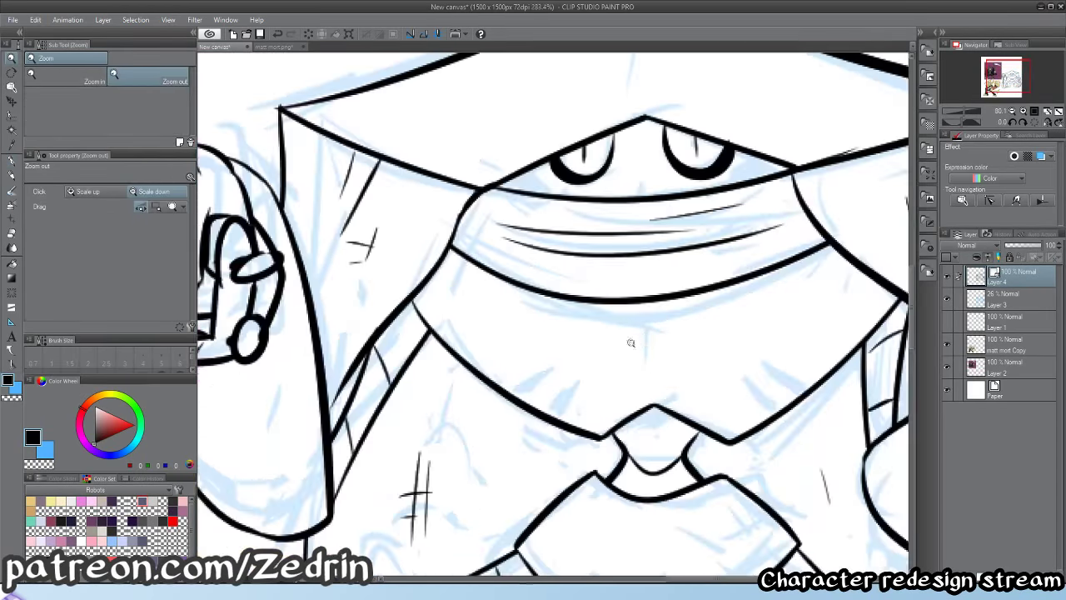
left_click_drag(651, 322, 650, 385)
mouse_move(542, 389)
left_mouse_down()
mouse_move(569, 405)
mouse_move(527, 365)
mouse_move(557, 351)
mouse_move(521, 381)
left_mouse_up()
key("ctrl+z")
key("ctrl+z")
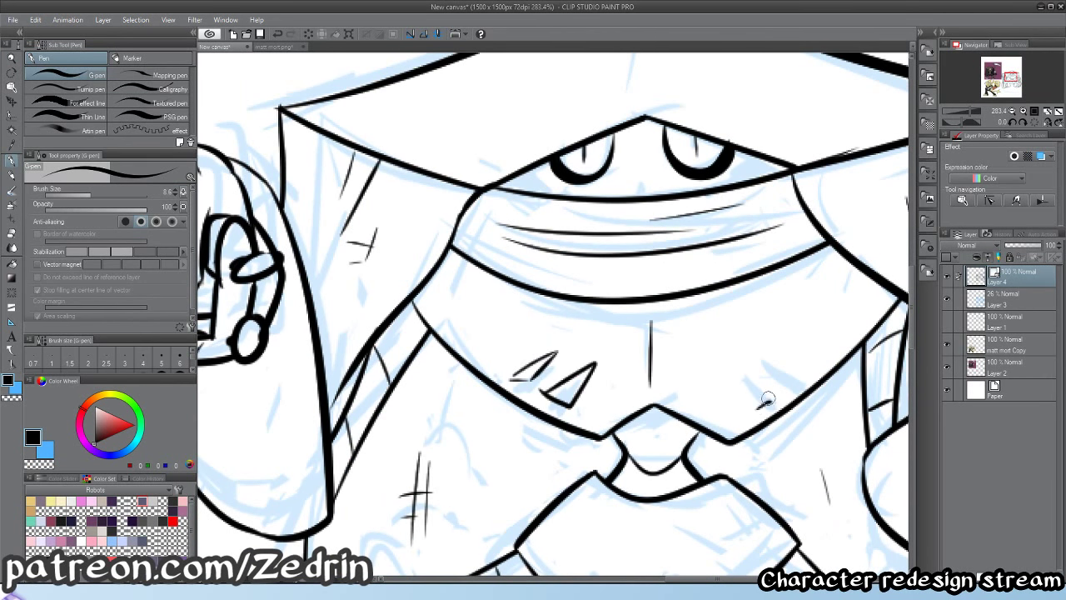
left_click_drag(737, 377, 759, 408)
mouse_move(758, 361)
left_mouse_down()
mouse_move(791, 388)
mouse_move(808, 377)
left_mouse_up()
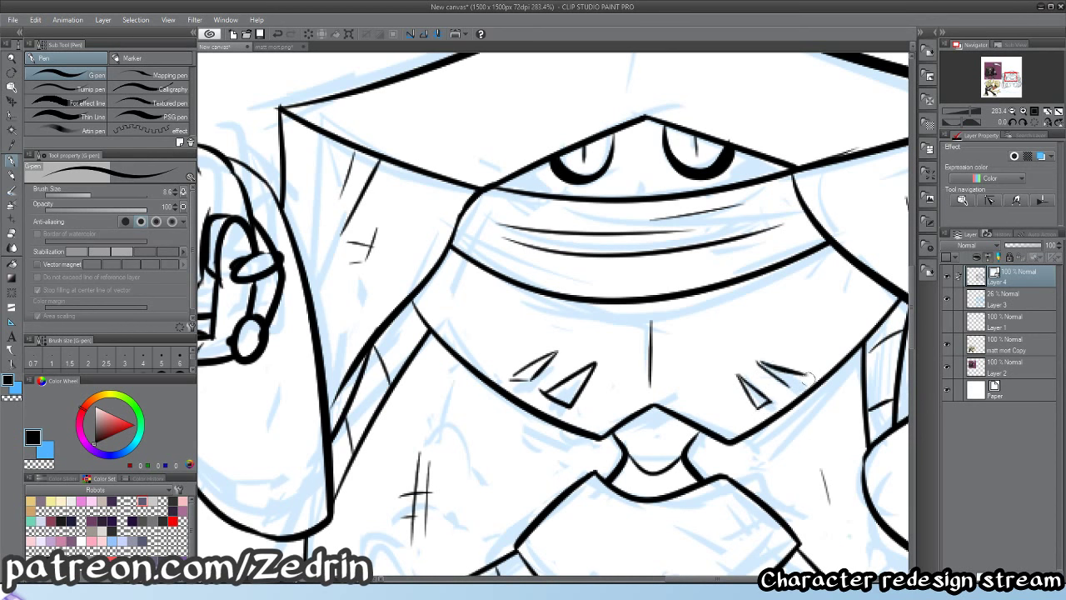
- Ink a jagged edge beside each eye and fill both outer corners of the eye opening with solid black
left_click_drag(747, 162, 730, 178)
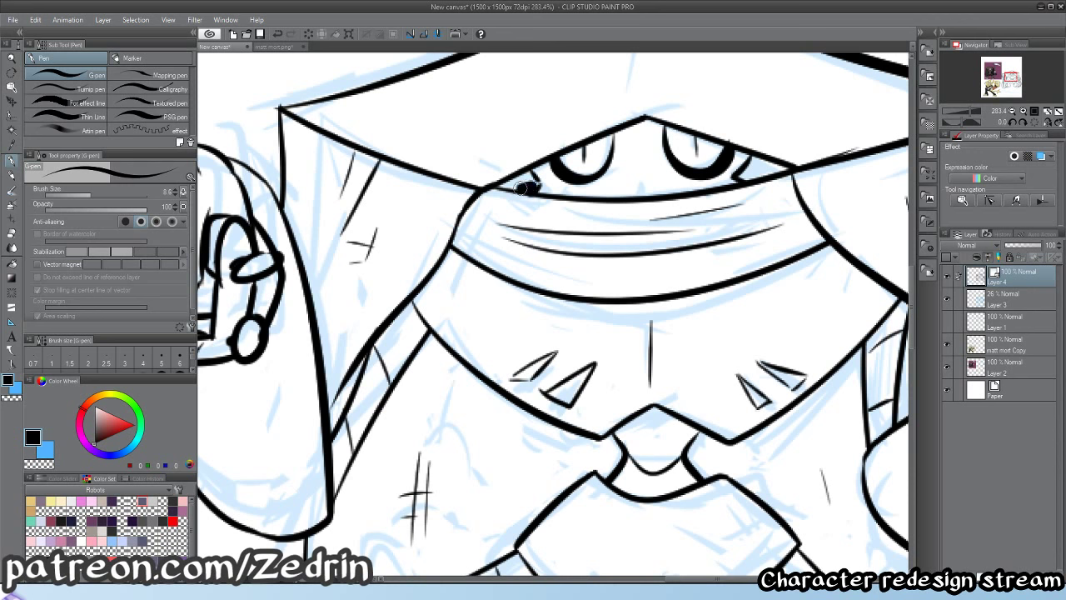
left_click_drag(521, 188, 523, 192)
key("ctrl+z")
left_click_drag(740, 173, 706, 295)
mouse_move(670, 265)
left_mouse_down()
mouse_move(681, 300)
mouse_move(715, 289)
mouse_move(679, 270)
mouse_move(683, 283)
mouse_move(714, 284)
mouse_move(677, 266)
left_mouse_up()
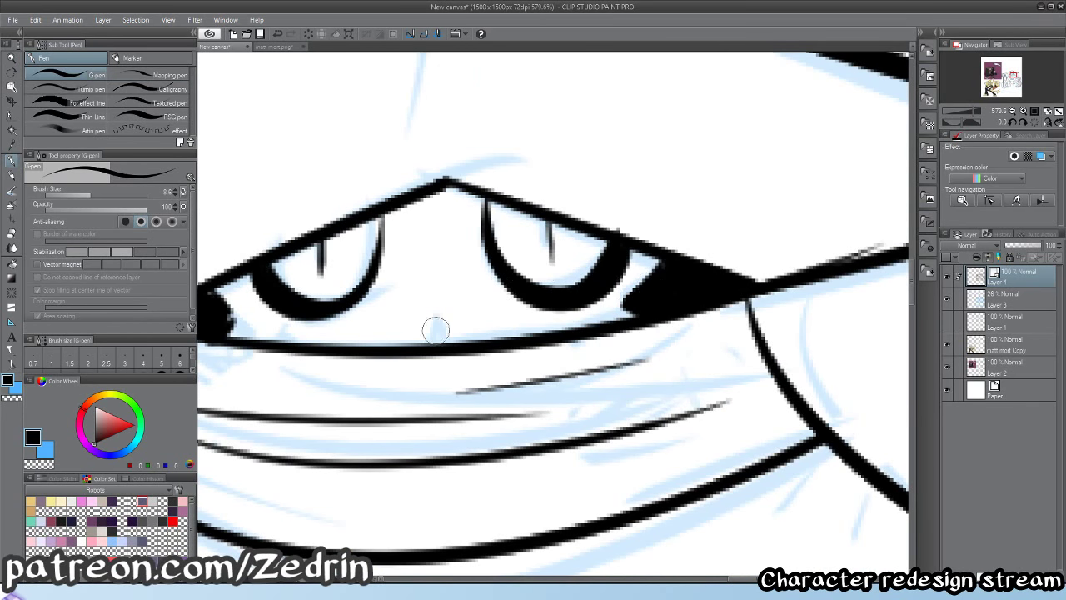
left_click_drag(426, 333, 434, 322)
scroll(433, 336, "down", 3)
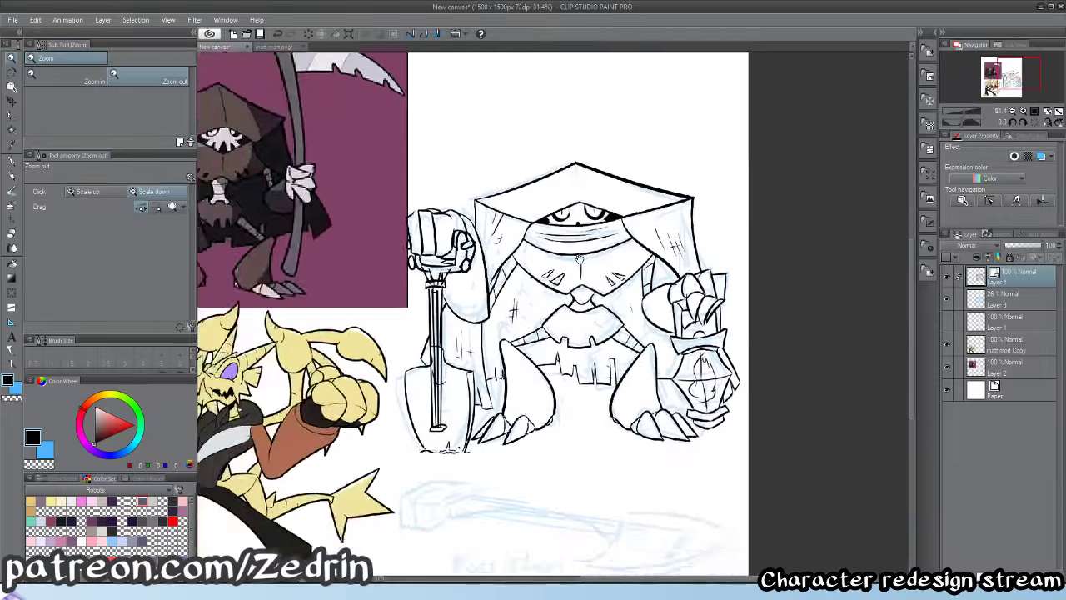
scroll(633, 300, "up", 4)
key("e")
left_click(599, 315)
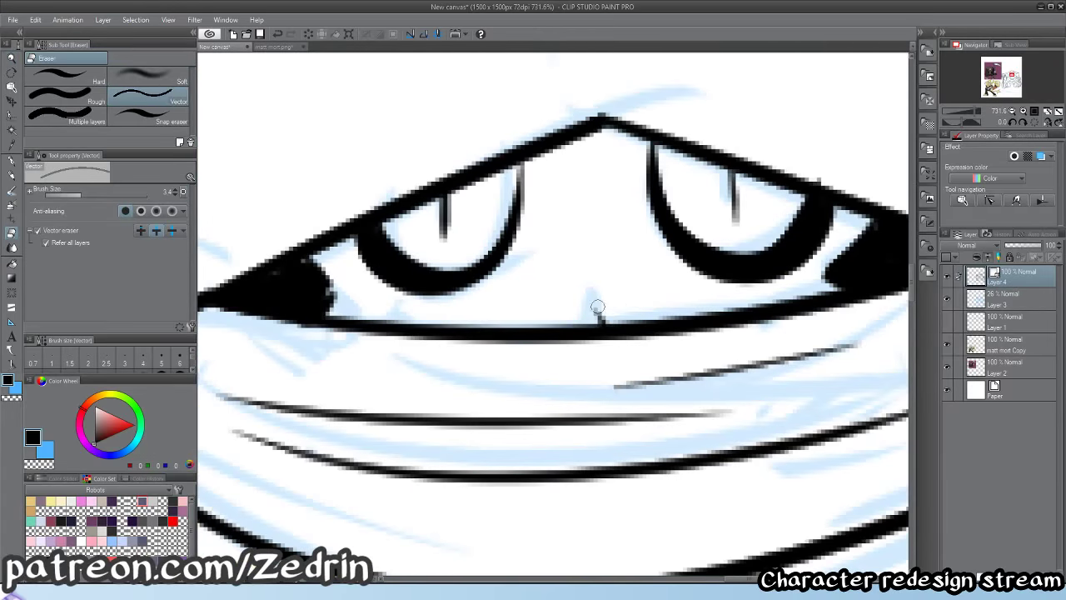
key("p")
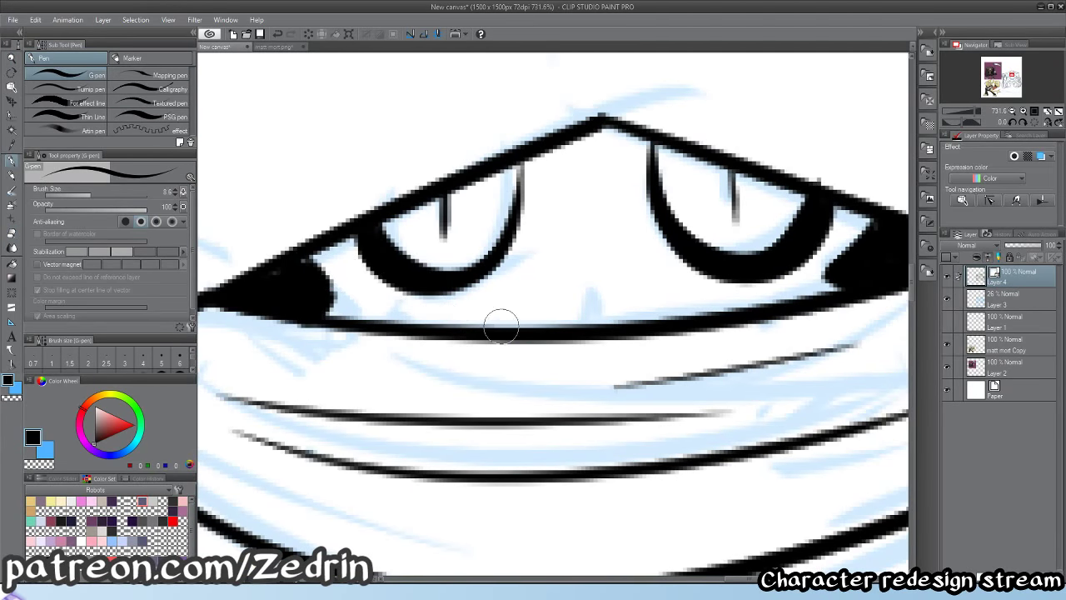
- Ink short vertical ticks along the lower edge of the eye opening, just above the face wrap
left_click_drag(583, 300, 582, 341)
key("ctrl+z")
left_click_drag(476, 314, 478, 328)
mouse_move(721, 308)
left_mouse_down()
mouse_move(728, 320)
mouse_move(547, 326)
left_mouse_up()
- Add a new layer above the sketch layer and fill it with the brown sampled from the reference character
key("alt+space")
scroll(553, 279, "up", 2)
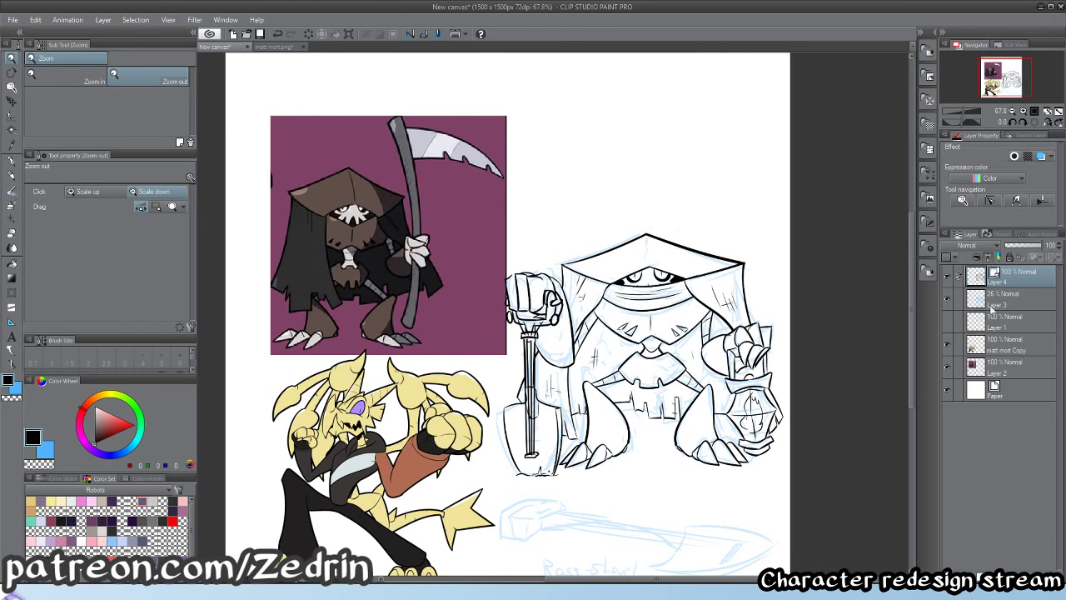
left_click(991, 308)
key("ctrl+shift+n")
key("p")
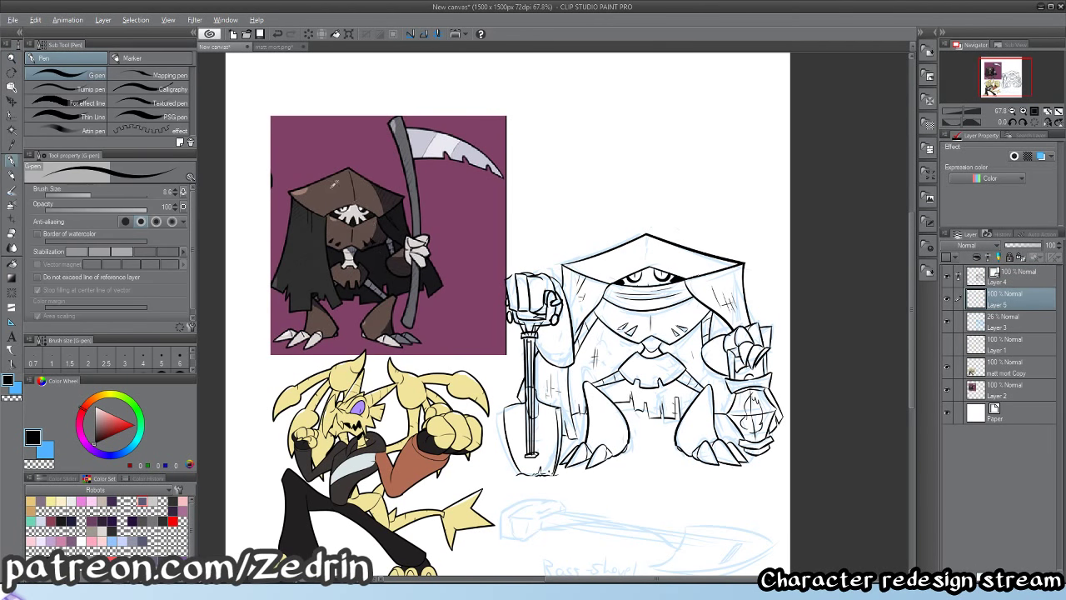
key("c")
key("i")
left_click(314, 219)
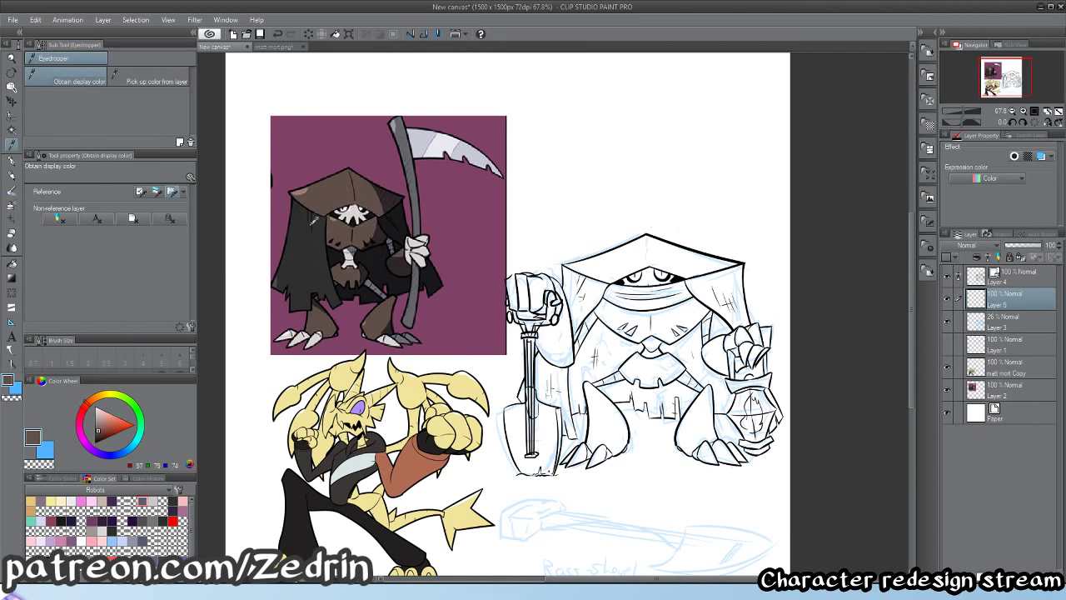
key("alt+BackSpace")
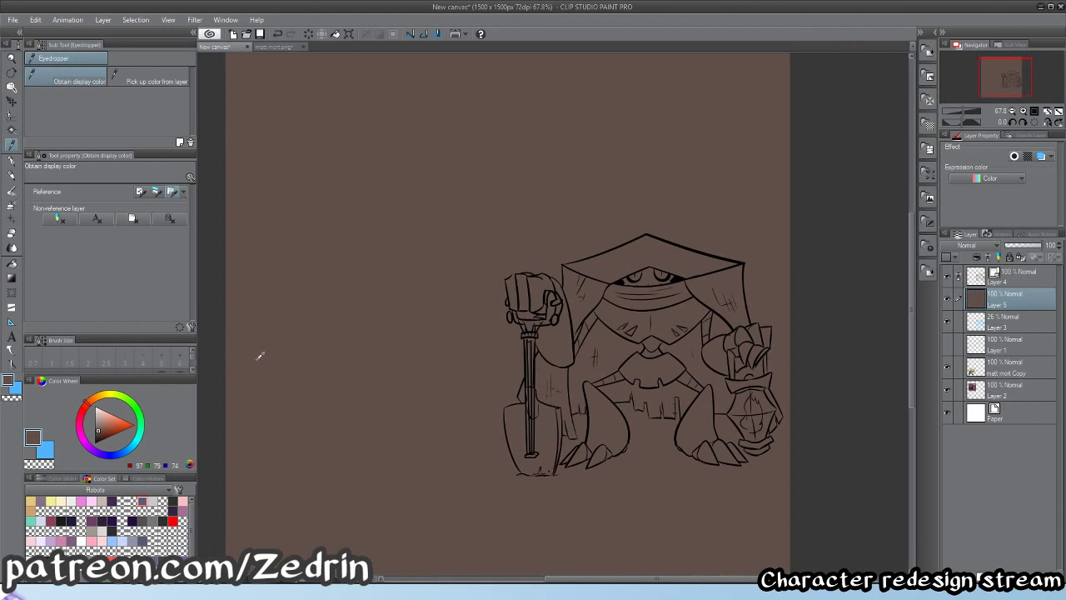
- Set the line art layer as the reference layer and make the brown fill layer active for Auto select
left_click(993, 274)
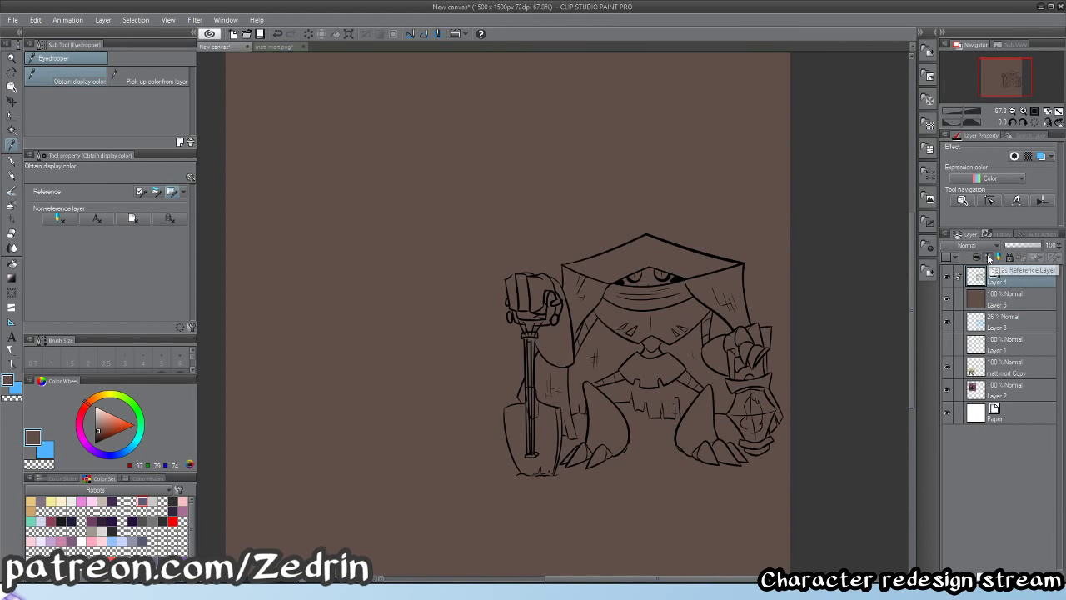
key("w")
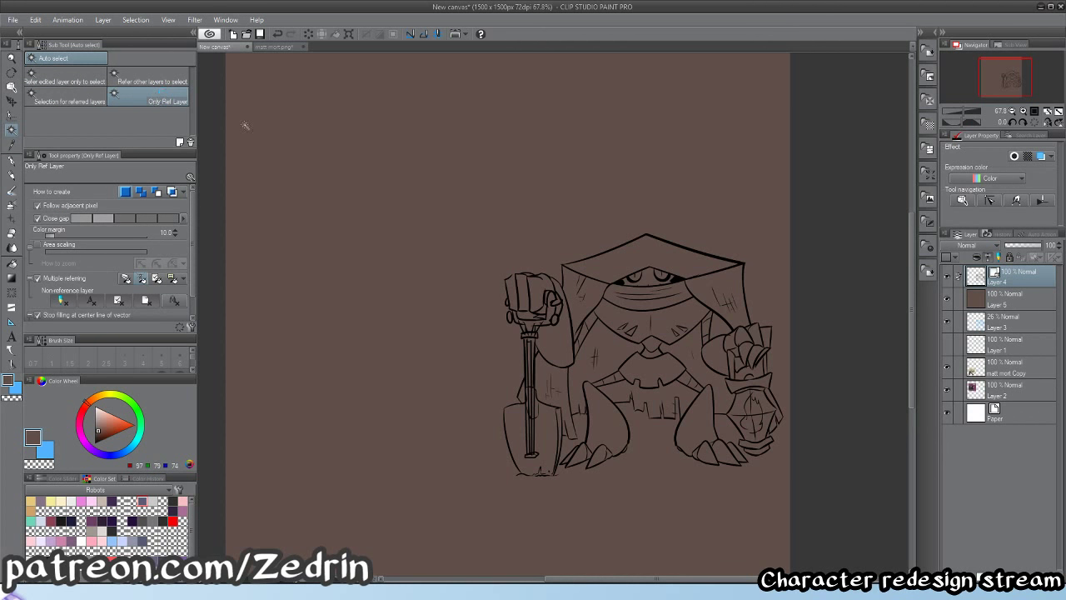
left_click(1017, 308)
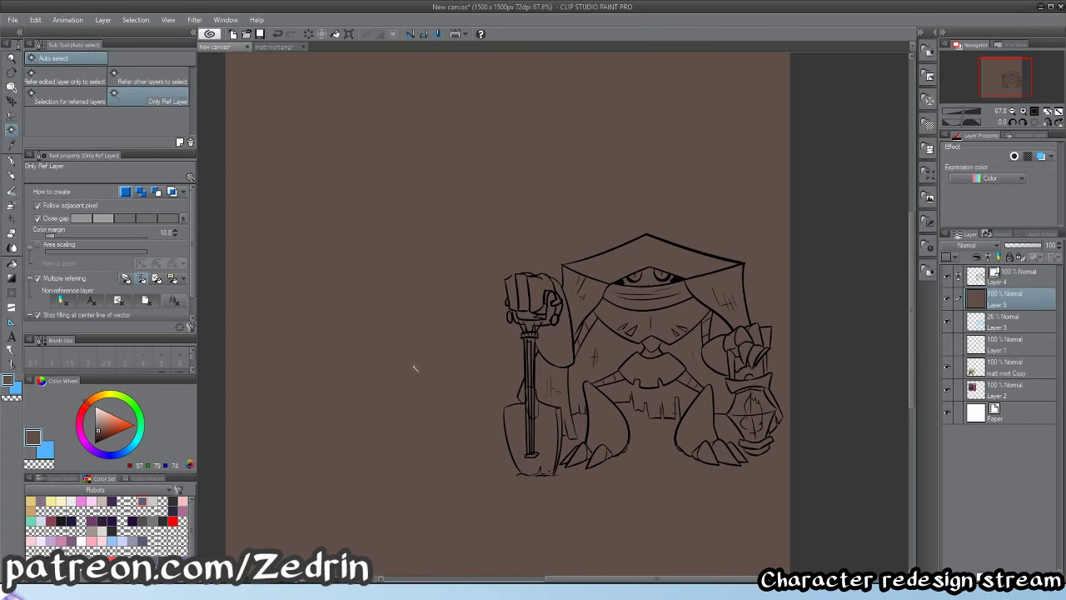
left_click(519, 476)
key("Delete")
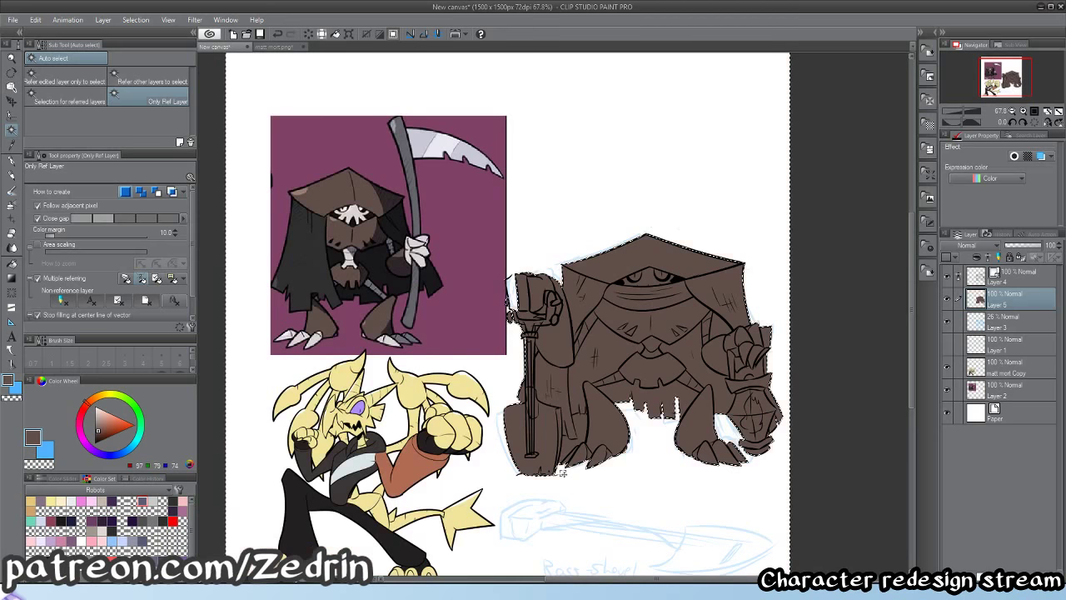
left_click(573, 445)
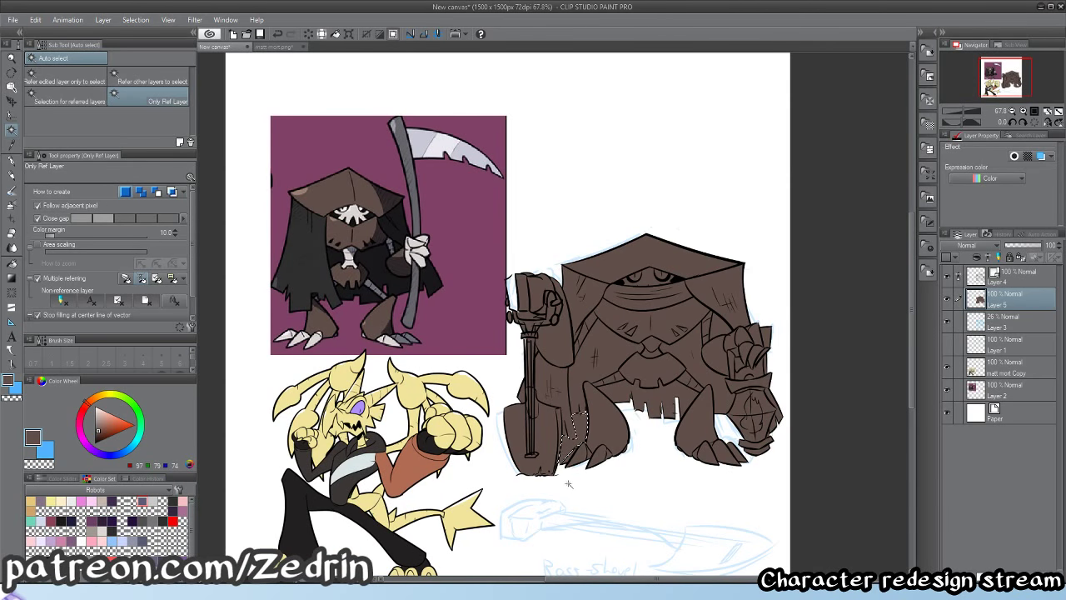
key("ctrl+z")
key("ctrl+z")
- Clear the selection and make the line art layer active at the open outline of the shovel-side fist
key("slash")
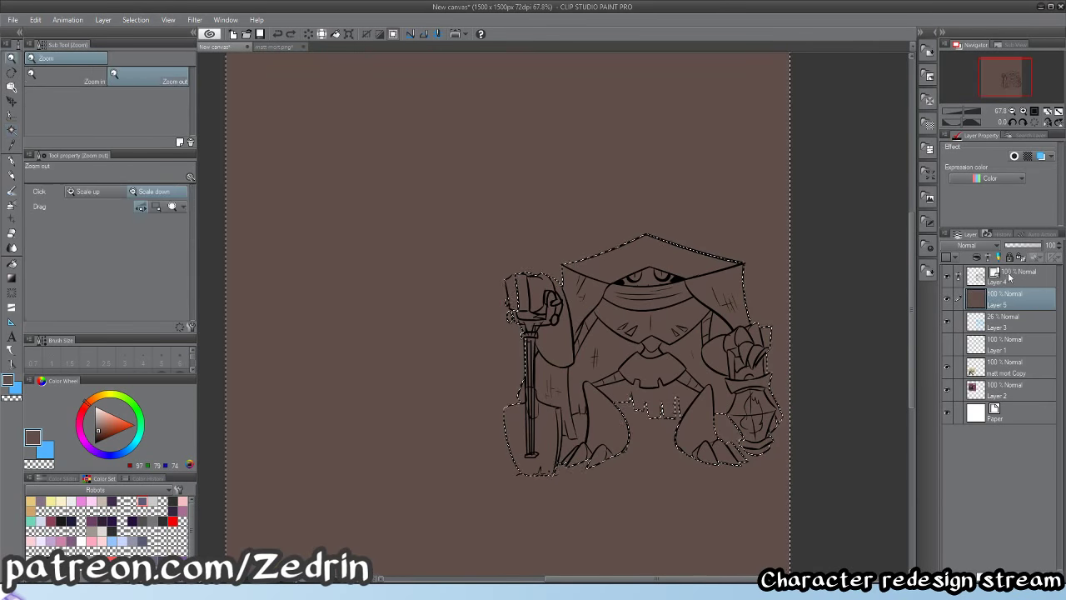
left_click(1009, 276)
left_click_drag(513, 247, 708, 279)
key("ctrl+d")
left_click_drag(473, 474, 498, 310)
key("o")
left_click(524, 347)
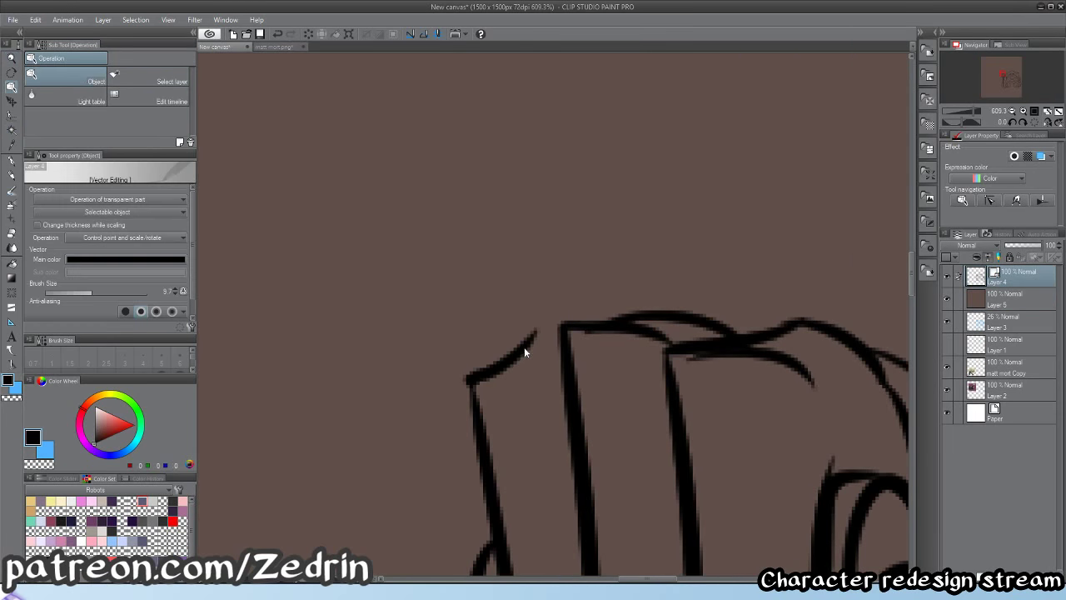
- Sample the outline's black and ink the missing segment that closes the gap above the shovel-side fist's knuckles
key("p")
key("x")
key("x")
key("x")
key("i")
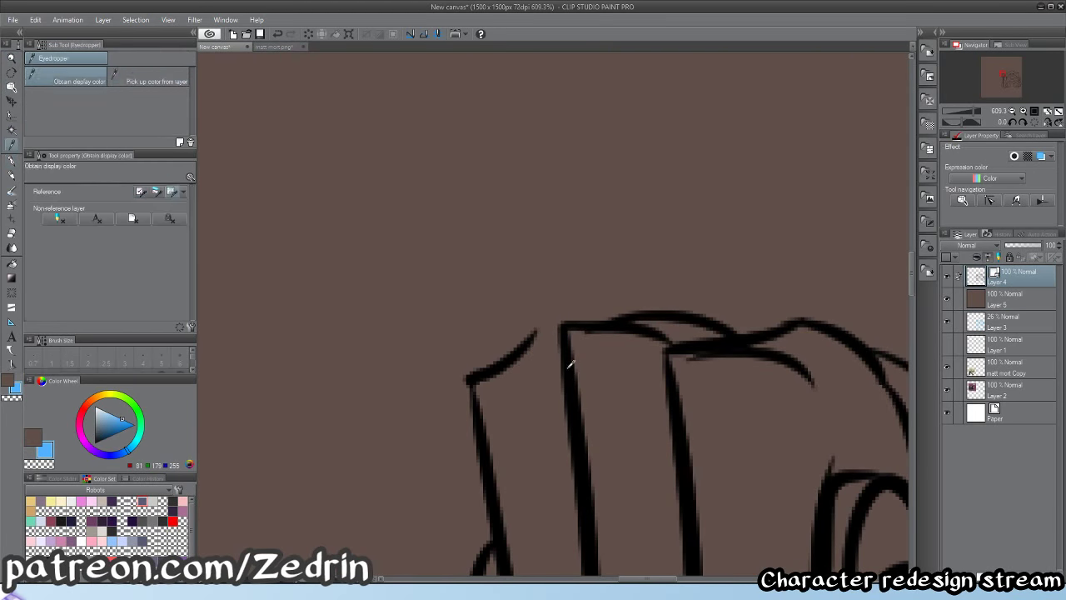
key("i")
left_click(571, 383)
key("p")
left_click_drag(564, 332, 565, 328)
- On the brown fill layer, select the area outside the character's line art and delete its fill
key("slash")
left_click_drag(530, 356, 483, 359)
left_click_drag(524, 434, 538, 338)
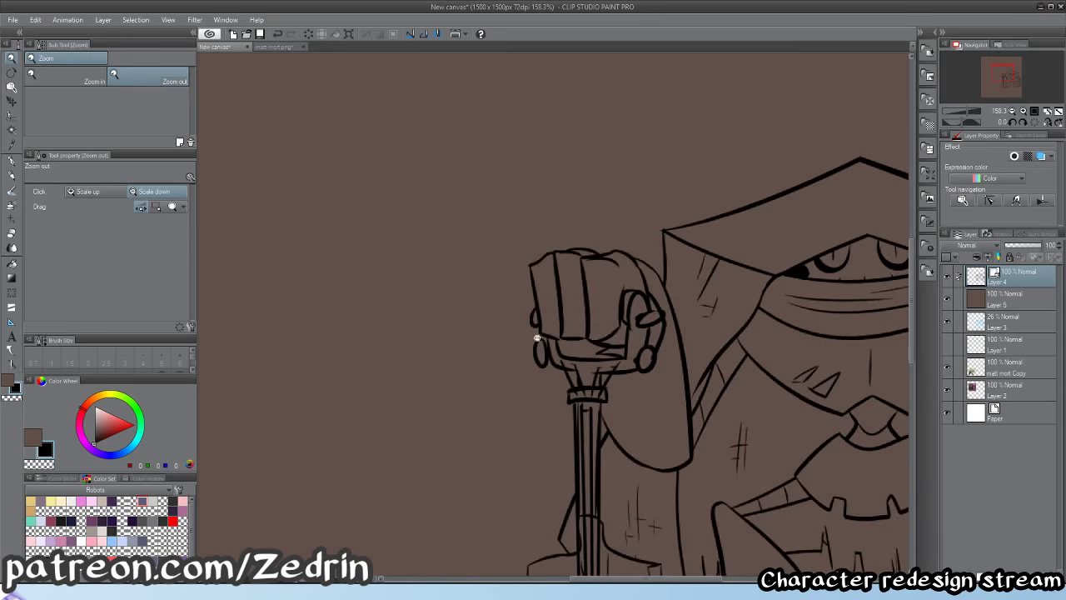
left_click(1006, 306)
key("w")
left_click(514, 391)
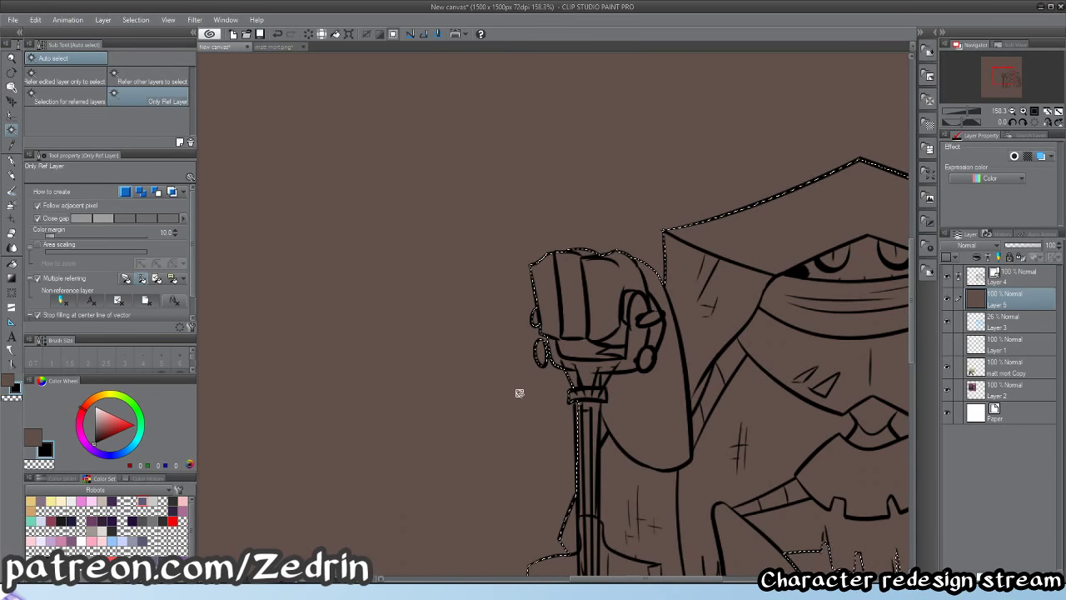
key("Delete")
- Delete the brown from the enclosed gaps under the shovel-side fist and between the cloak's hem and the leg
left_click(580, 356)
key("Delete")
left_click_drag(789, 537, 575, 297)
left_click(462, 408)
key("Delete")
left_click_drag(655, 370, 378, 436)
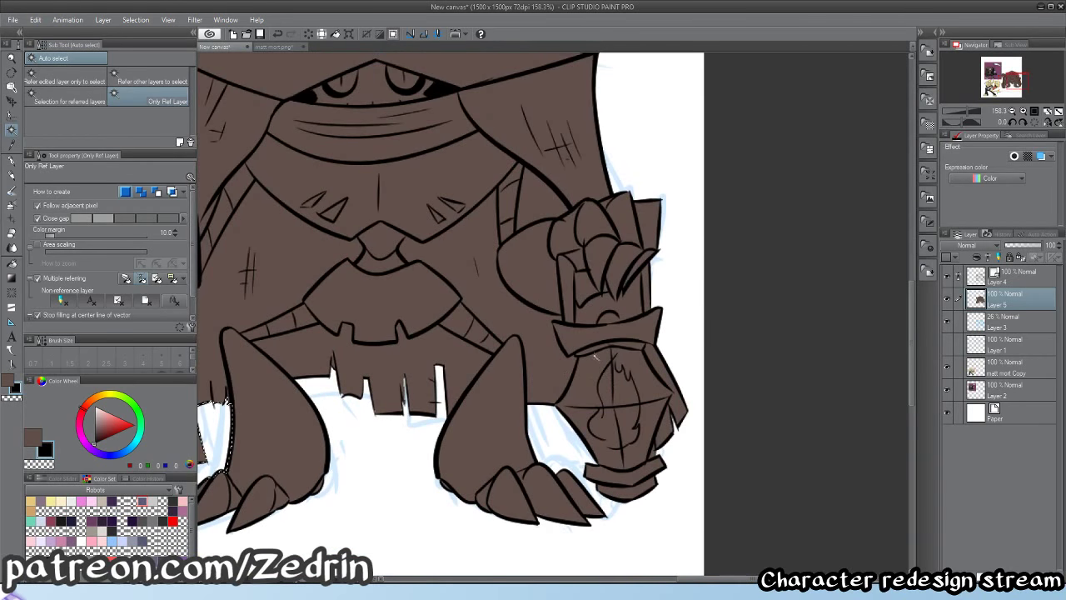
left_click(542, 356)
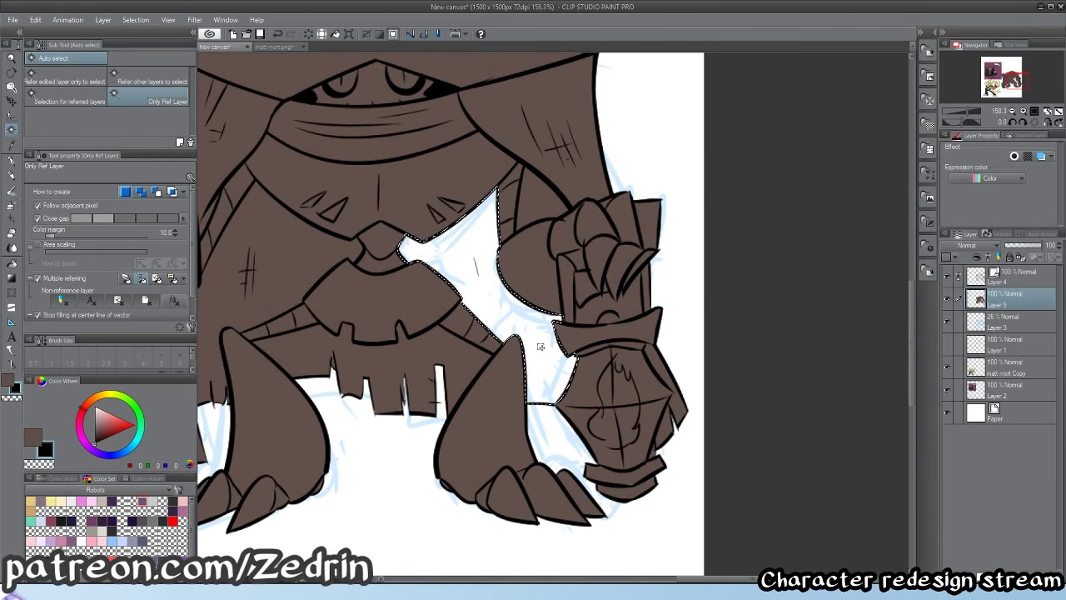
key("ctrl+d")
- Sample the pale bone colour from the reference character's skull and fill the face between the hood and wrap
key("slash")
left_click_drag(549, 355, 638, 401)
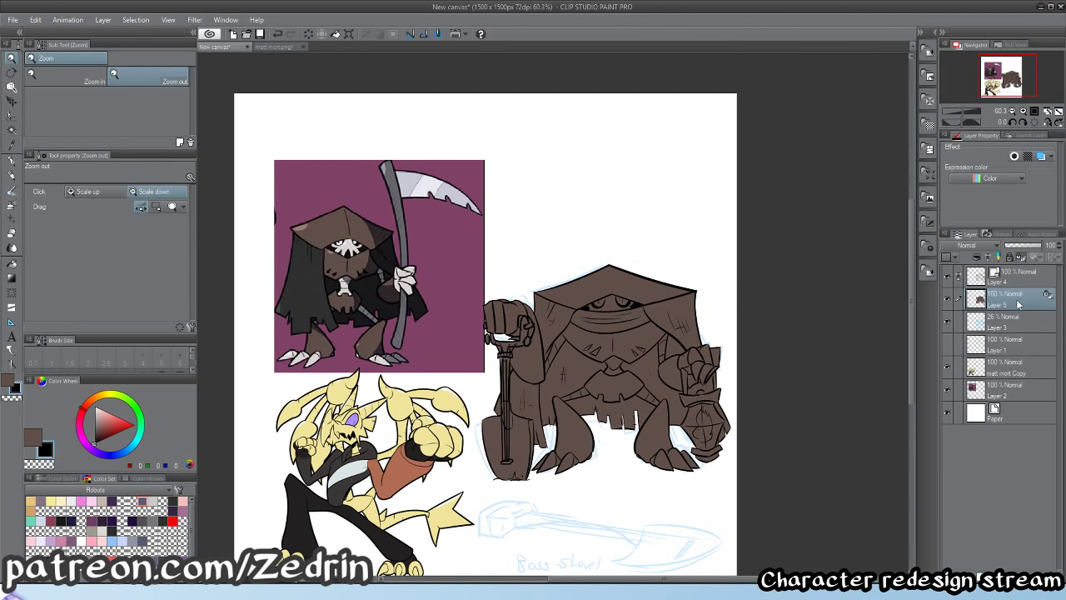
left_click_drag(448, 305, 472, 305)
key("p")
key("c")
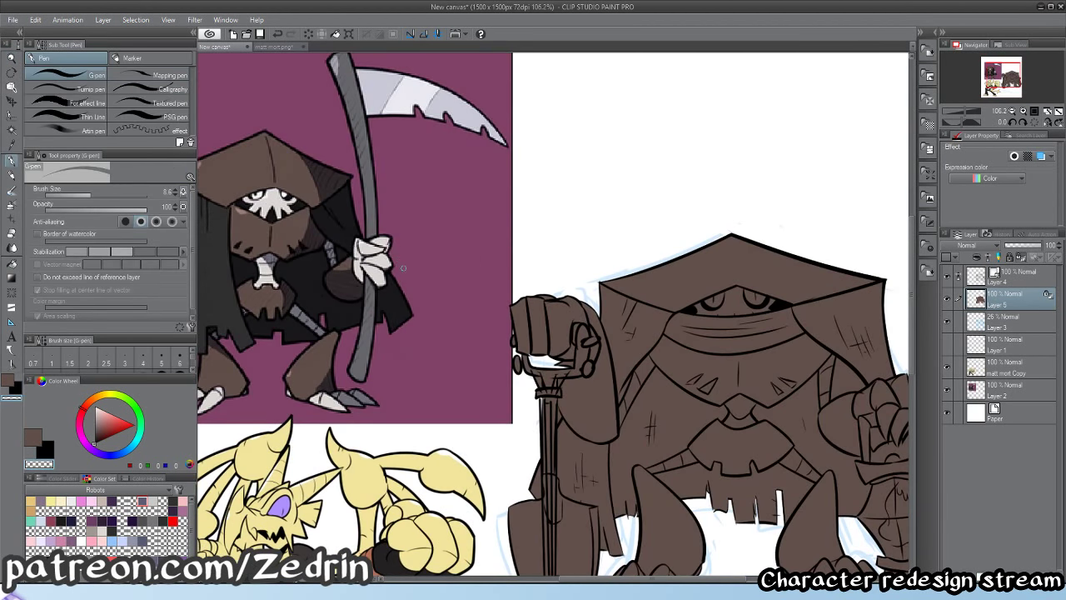
key("i")
left_click(286, 210)
key("g")
left_click(734, 304)
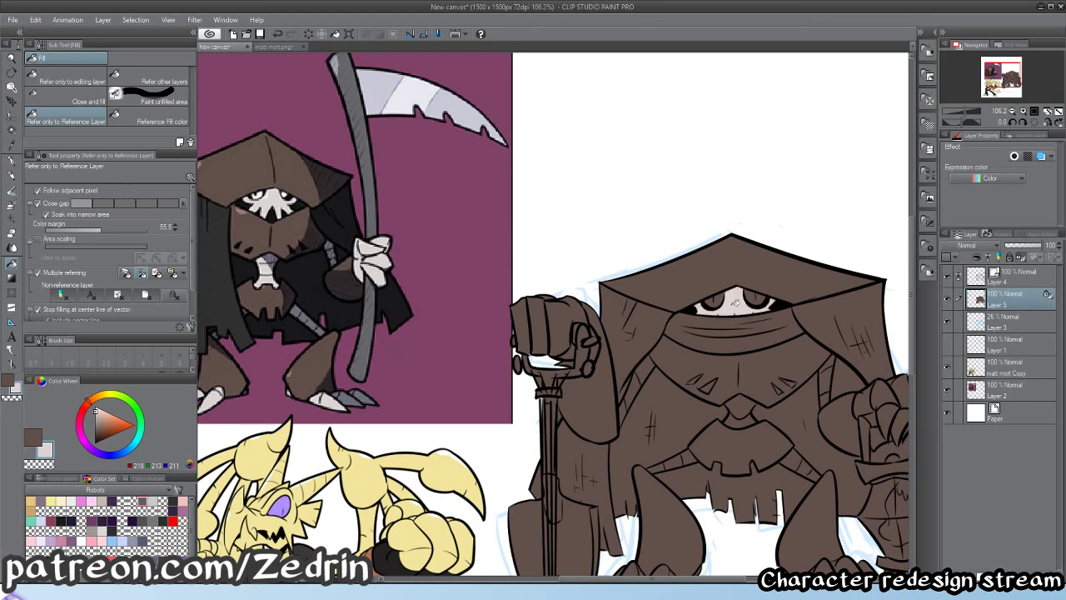
- Fill the fingers of the lantern-holding hand with the same pale bone colour
left_click_drag(649, 434, 560, 336)
left_click(785, 329)
mouse_move(789, 326)
left_mouse_down()
mouse_move(816, 313)
mouse_move(821, 290)
mouse_move(785, 289)
mouse_move(767, 313)
mouse_move(743, 302)
left_mouse_up()
- Make the line art layer active and set the G-pen's colour to black for inking on the lantern arm
key("ctrl+space")
left_click(745, 320, "ctrl")
key("e")
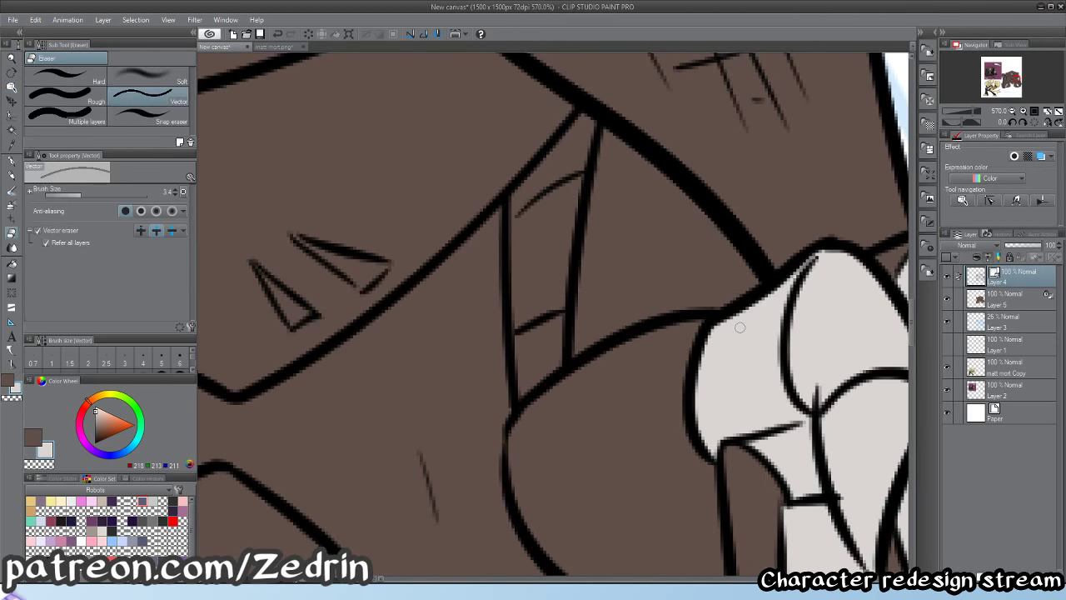
key("o")
key("p")
left_click(605, 397, "alt")
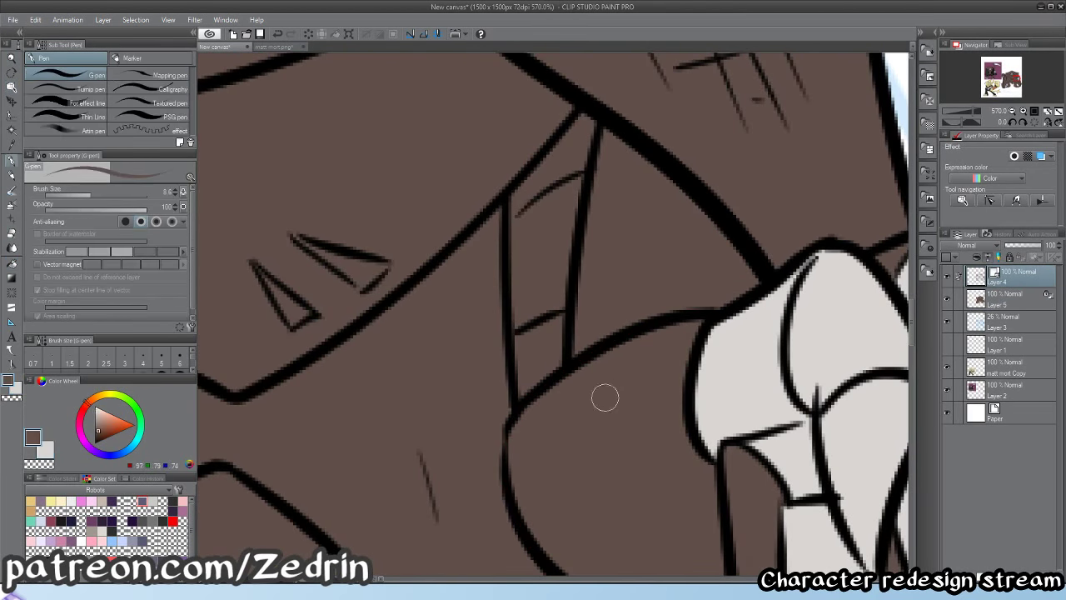
left_click(48, 452)
left_click(33, 437)
left_click(95, 444)
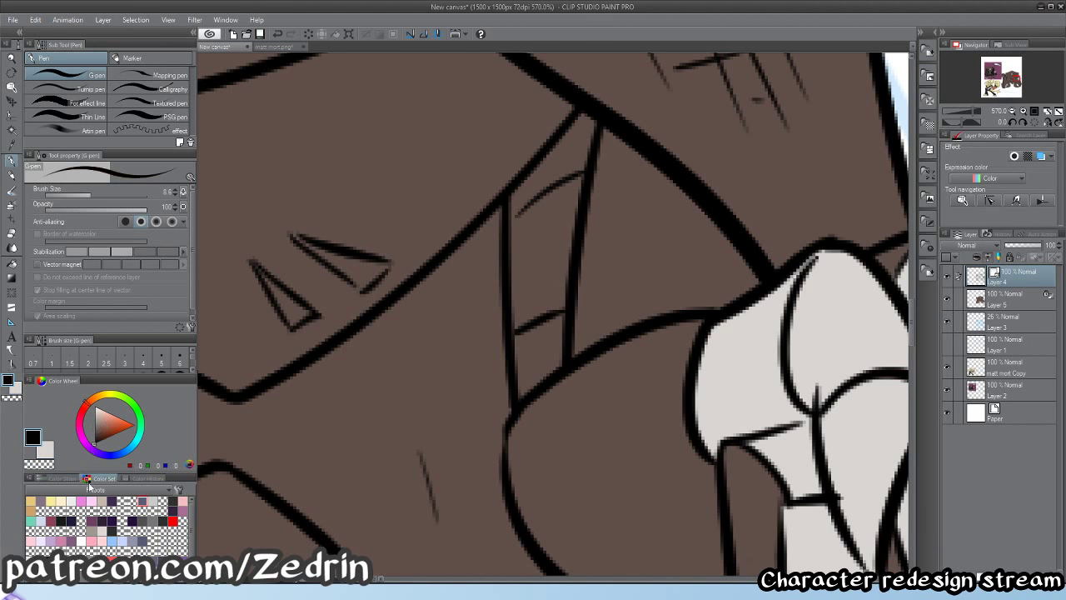
left_click_drag(617, 383, 629, 570)
key("o")
left_click(607, 503)
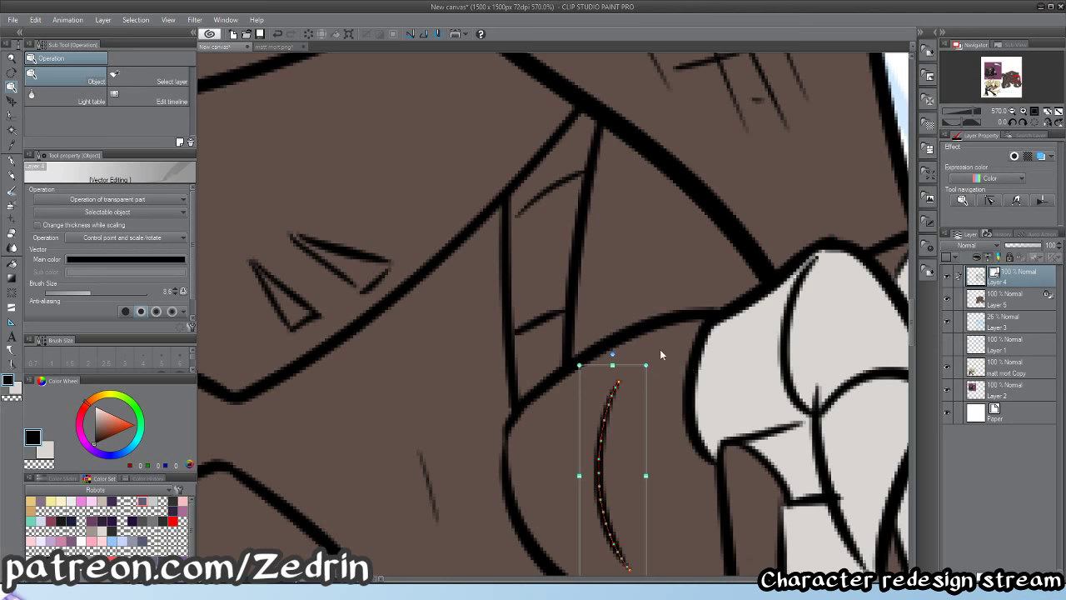
left_click_drag(642, 393, 621, 276)
key("Delete")
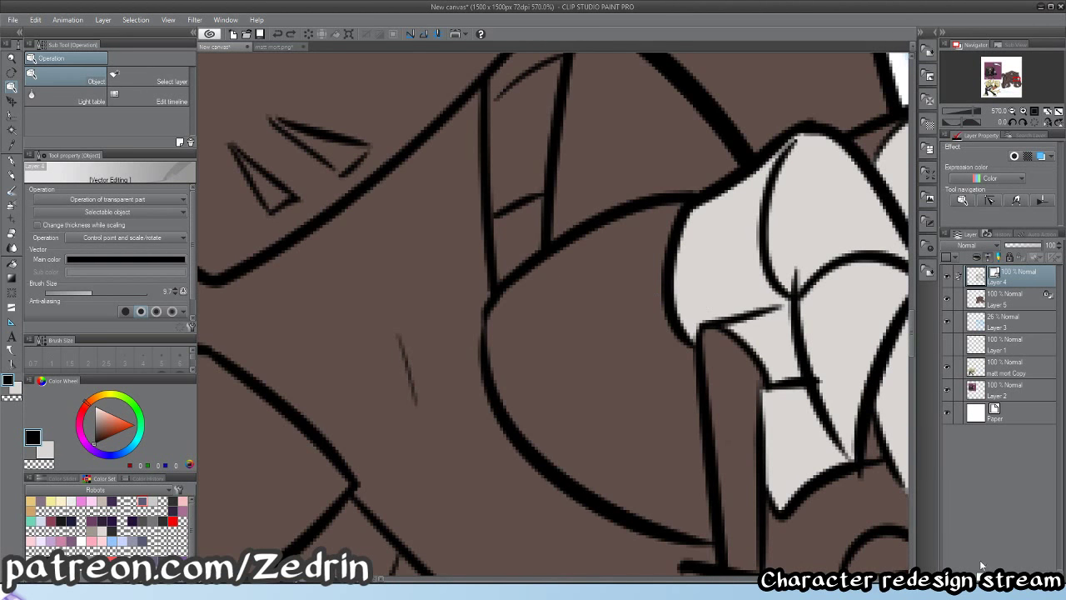
- Ink a curved cuff line across the lantern forearm and fill the part next to the hand with pale bone colour
key("p")
left_click_drag(620, 194, 583, 571)
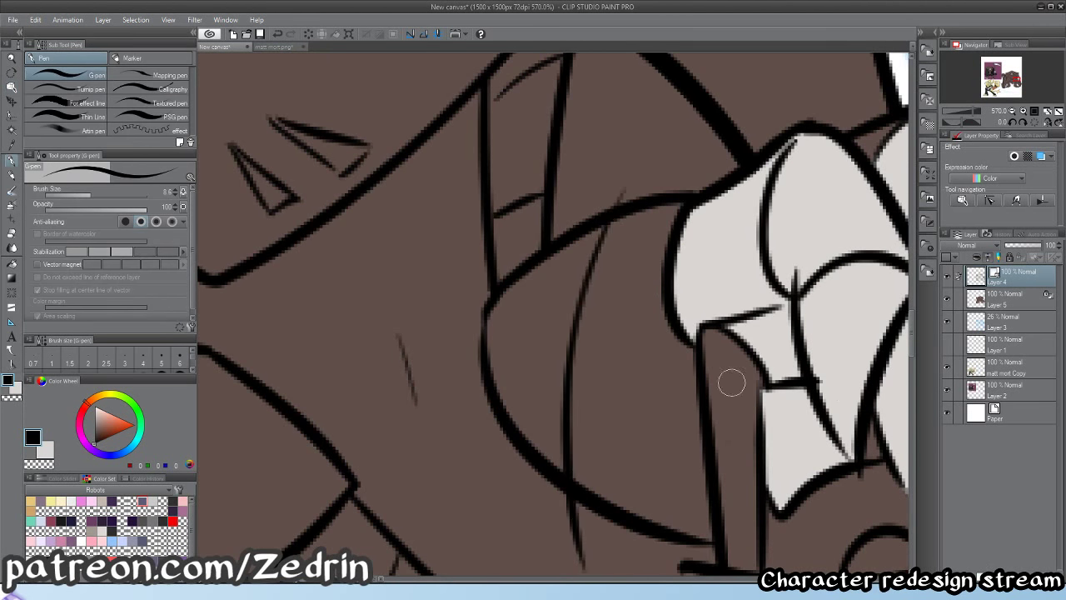
left_click(1018, 303)
key("g")
key("x")
left_click(599, 371)
- Try deleting the curved cuff line on the lantern forearm from the line art layer
key("alt+space")
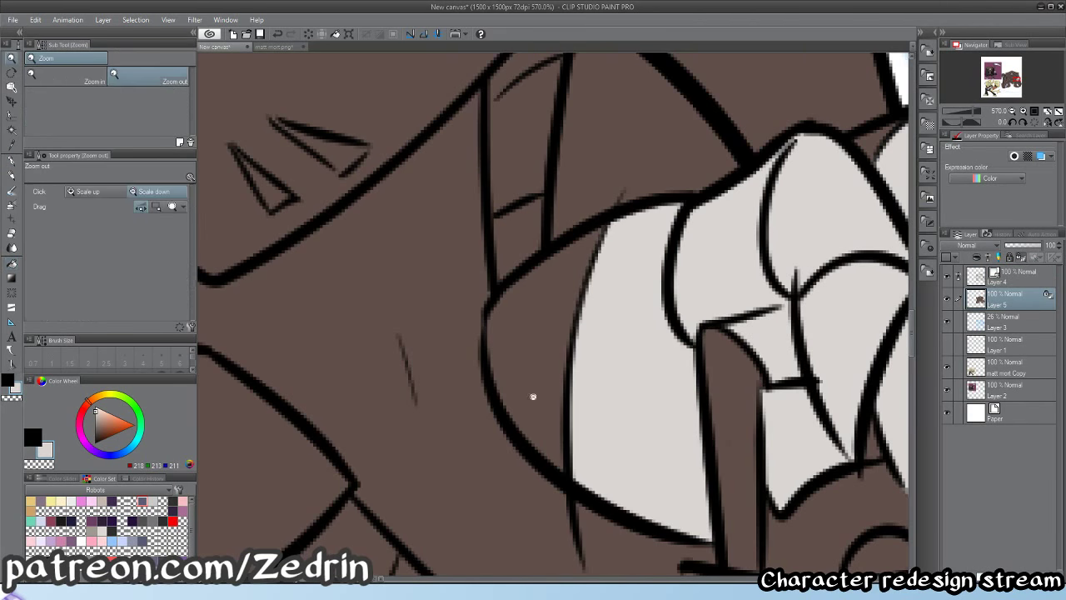
left_click_drag(533, 396, 579, 410)
left_click(995, 275)
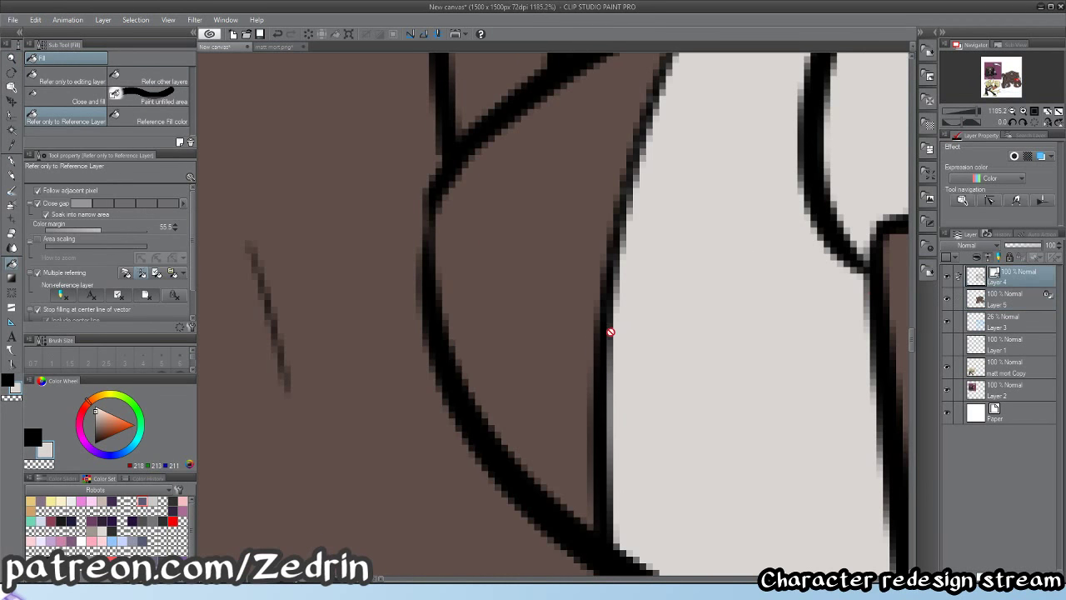
key("o")
left_click(611, 373)
key("Delete")
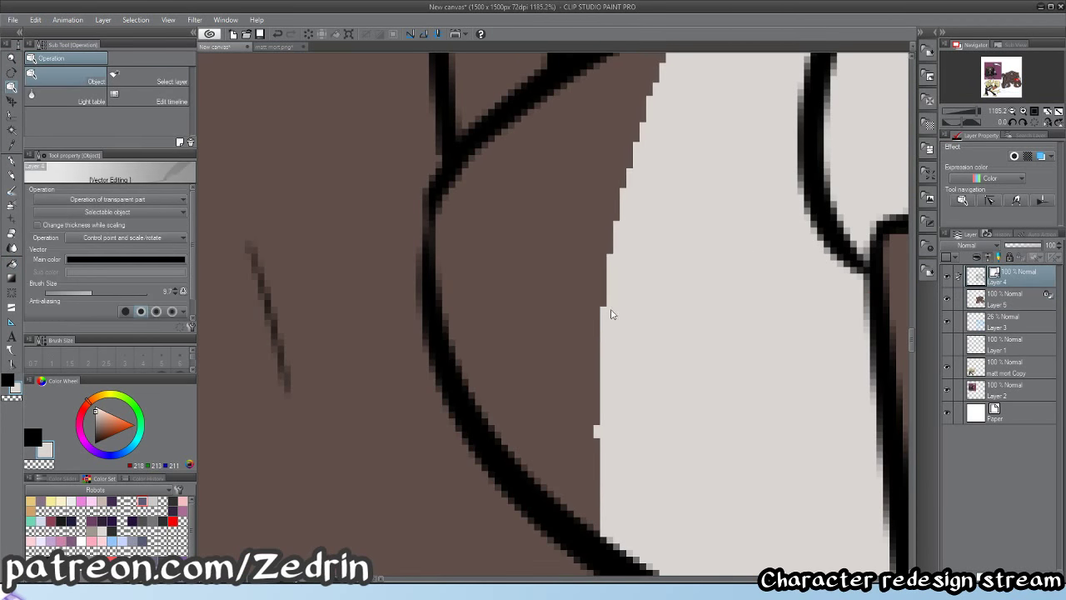
key("ctrl+z")
- Cut the forearm cuff line, paste it onto its own layer and lower that layer's opacity to 37%
left_click(607, 329)
key("ctrl+x")
left_click(964, 577)
key("ctrl+v")
left_click(978, 246)
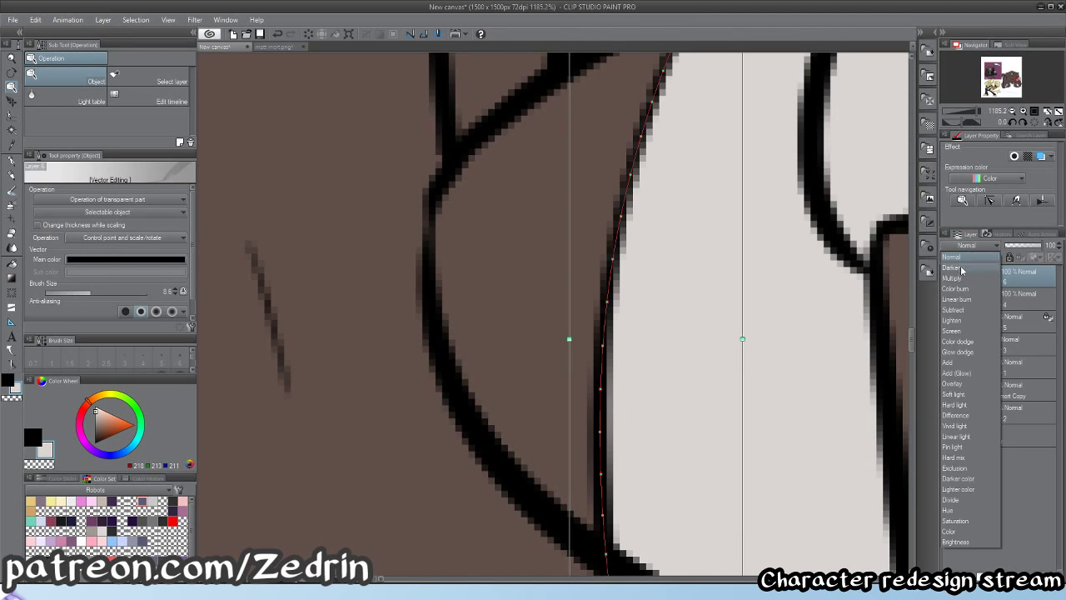
left_click(1045, 246)
left_click_drag(1041, 242, 1021, 257)
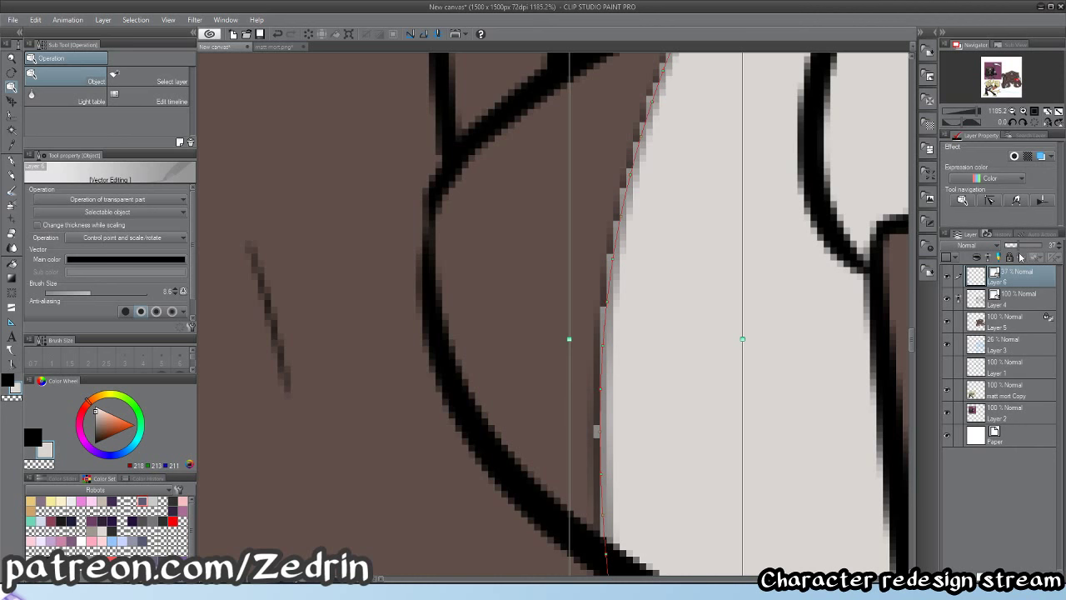
- Delete the faded forearm cuff line together with its separate layer
left_click(1022, 311)
left_click_drag(647, 175, 592, 310)
key("alt+space")
left_click_drag(576, 231, 555, 224)
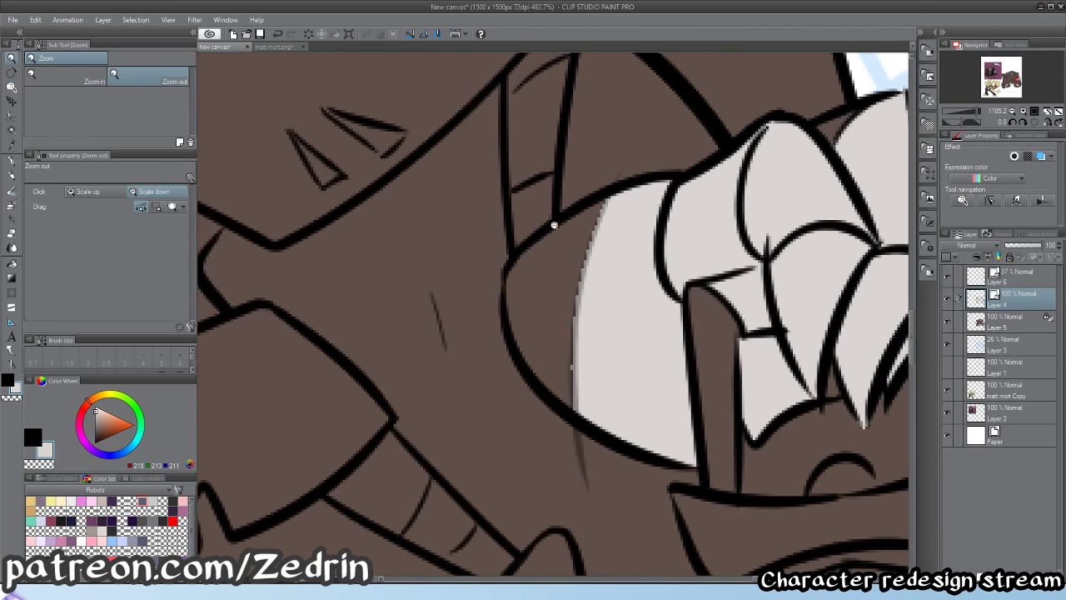
left_click_drag(572, 271, 589, 302)
left_click(589, 299)
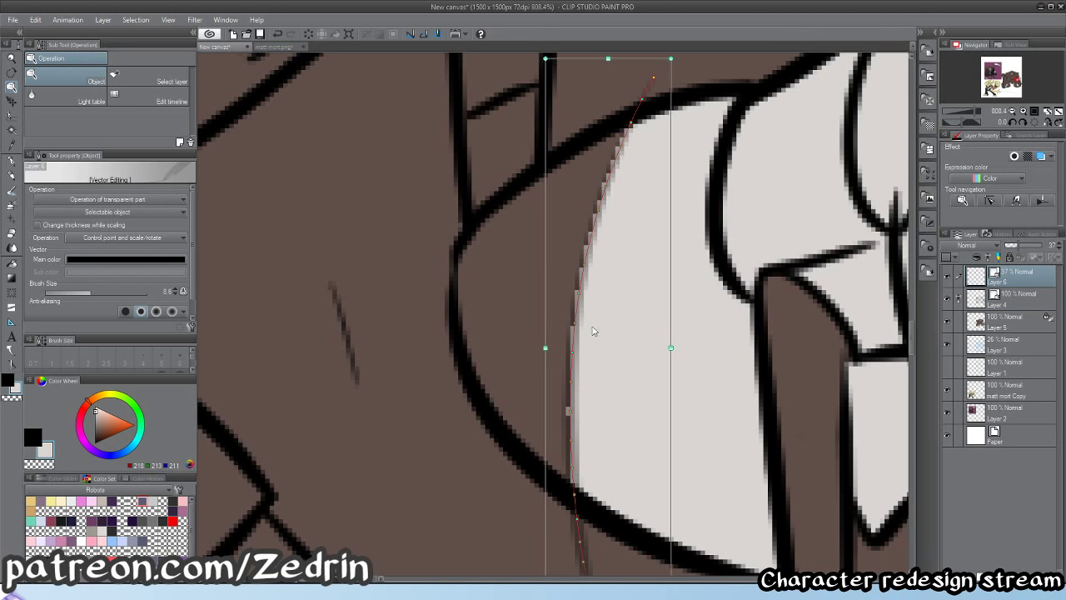
key("Delete")
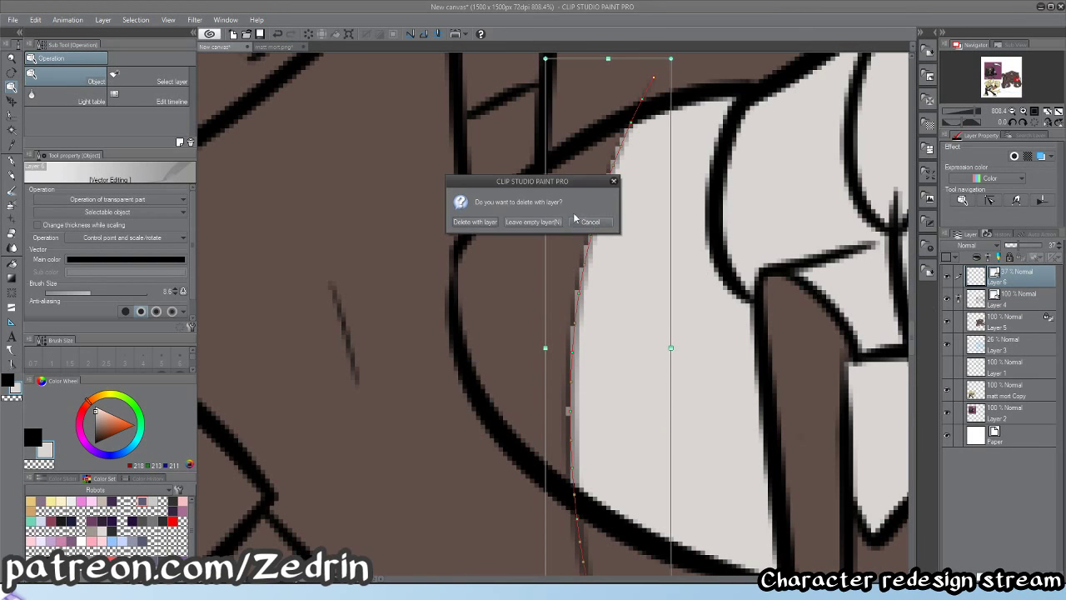
left_click(475, 222)
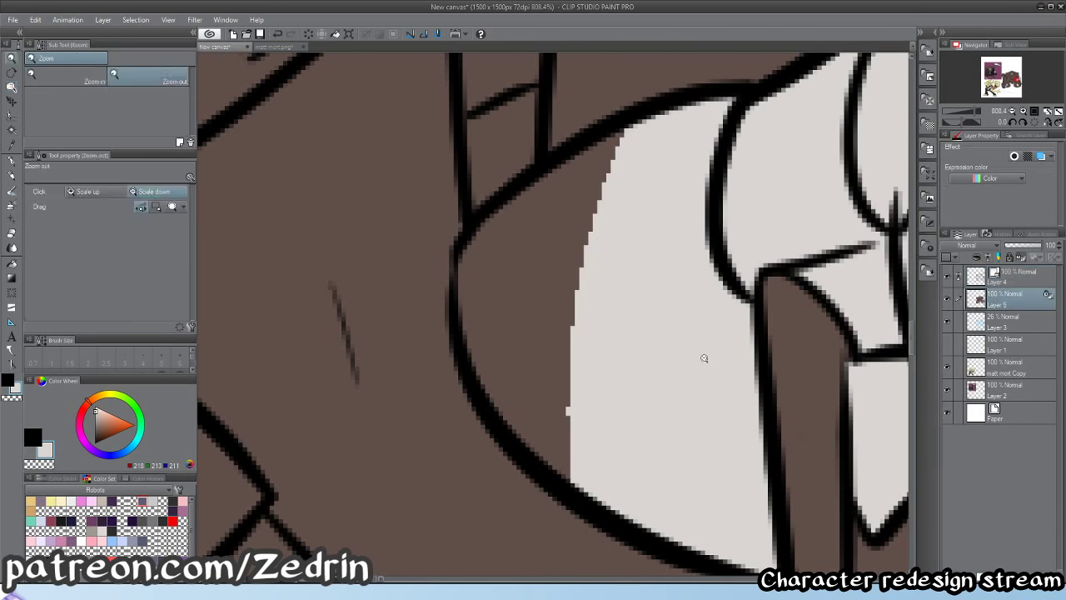
- Sample the cloak's dark brown and refill the bone-coloured part of the lantern forearm with it
scroll(702, 357, "down", 8)
key("p")
key("g")
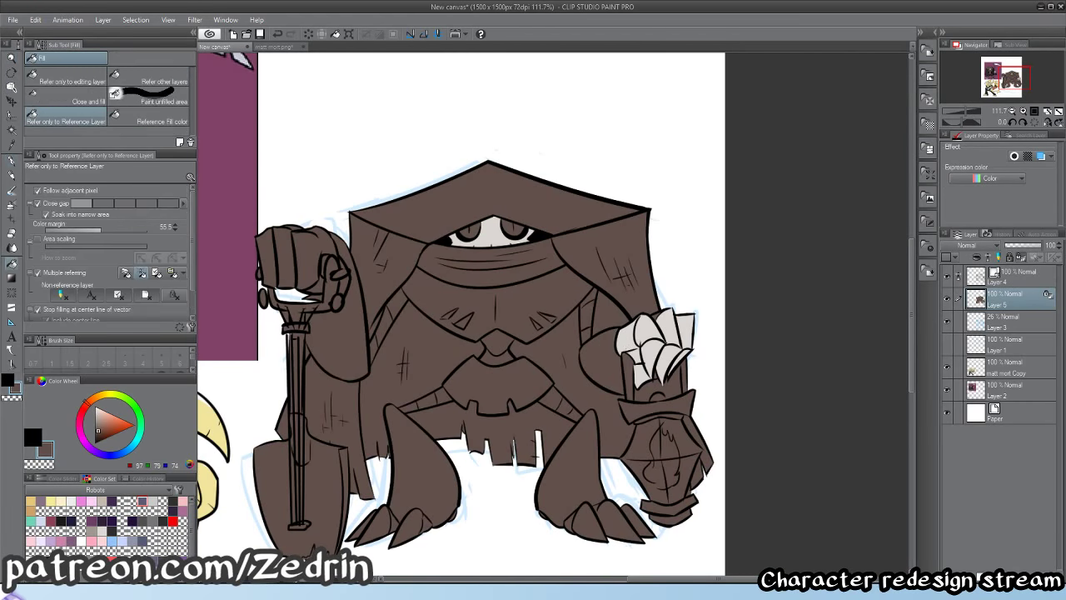
- Sample the pale bone colour and fill the fingers of the fist resting on the shovel handle
key("p")
key("g")
left_click_drag(428, 349, 605, 425)
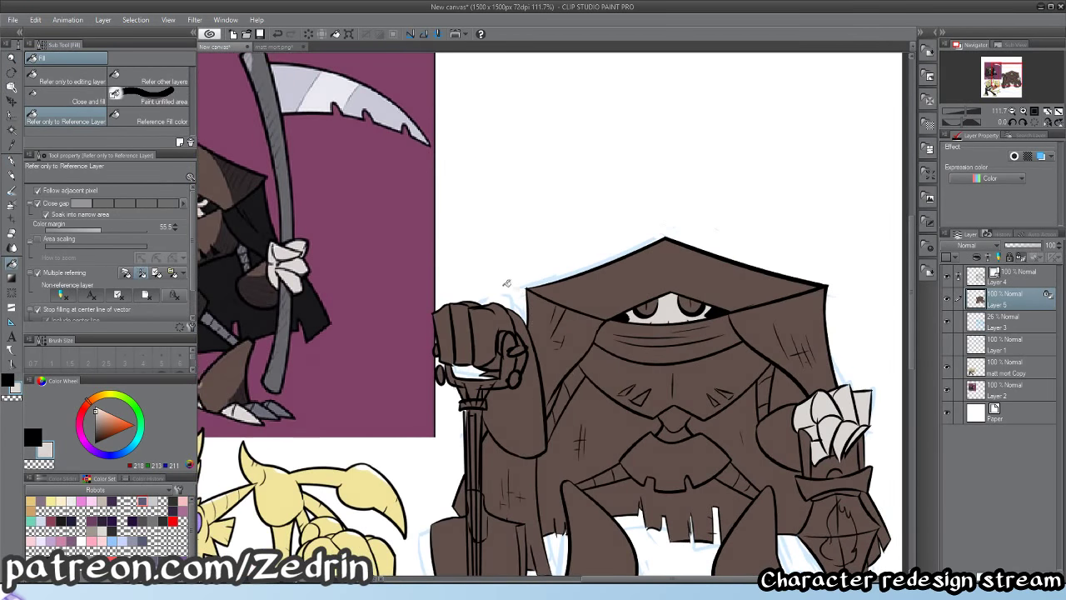
scroll(512, 273, "up", 2)
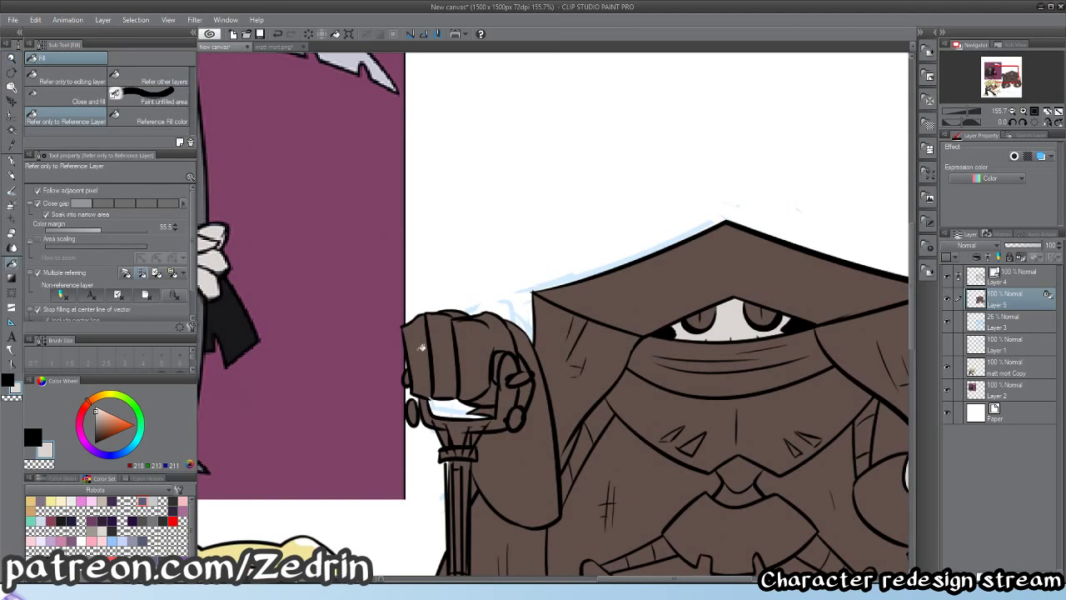
left_click(423, 346)
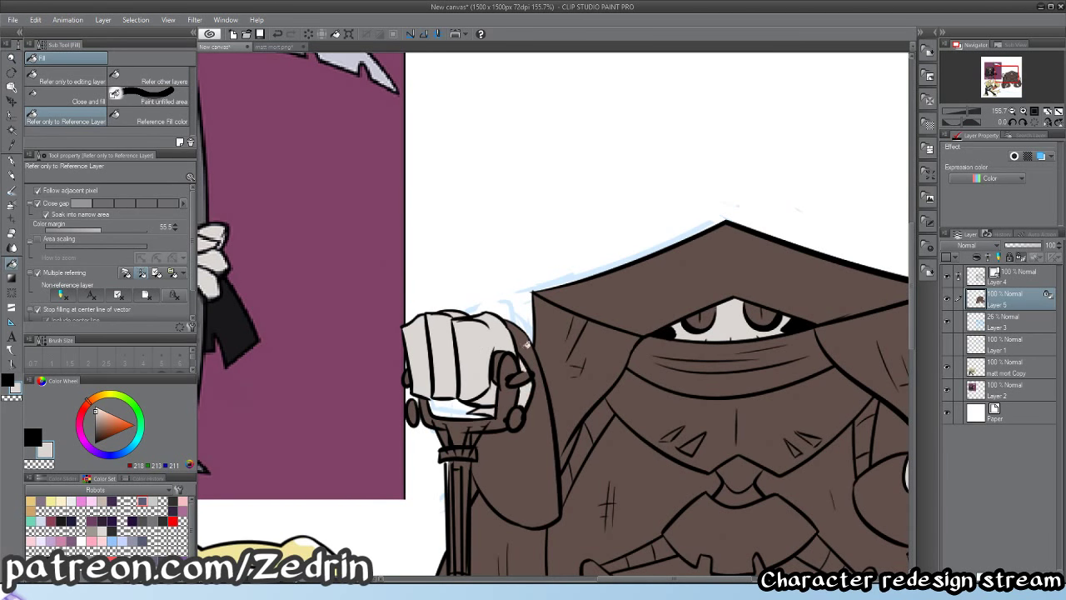
- Sample the blue-grey of the reference character's shaded toes as the fill colour
scroll(527, 343, "down", 2)
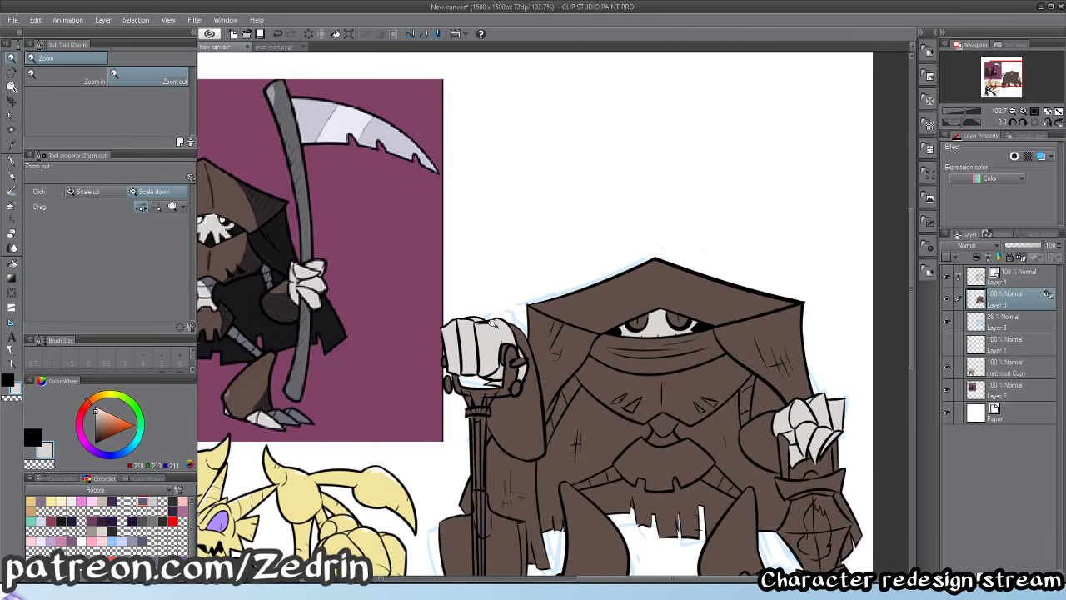
left_click_drag(502, 469, 592, 435)
scroll(583, 375, "up", 2)
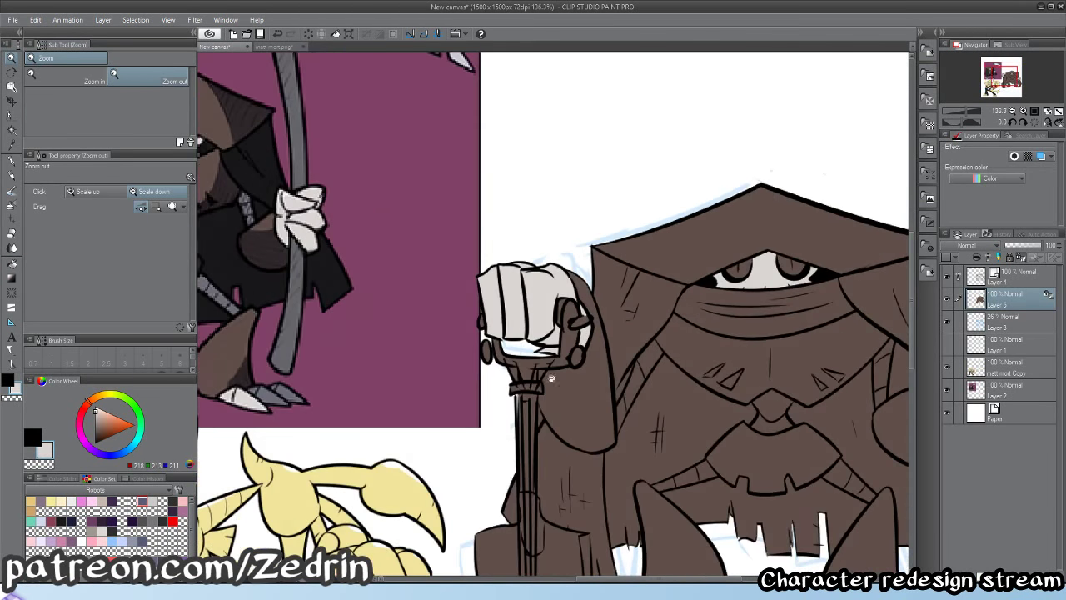
left_click_drag(549, 378, 698, 391)
key("p")
left_click(421, 407, "alt")
scroll(490, 371, "down", 4)
scroll(458, 372, "up", 5)
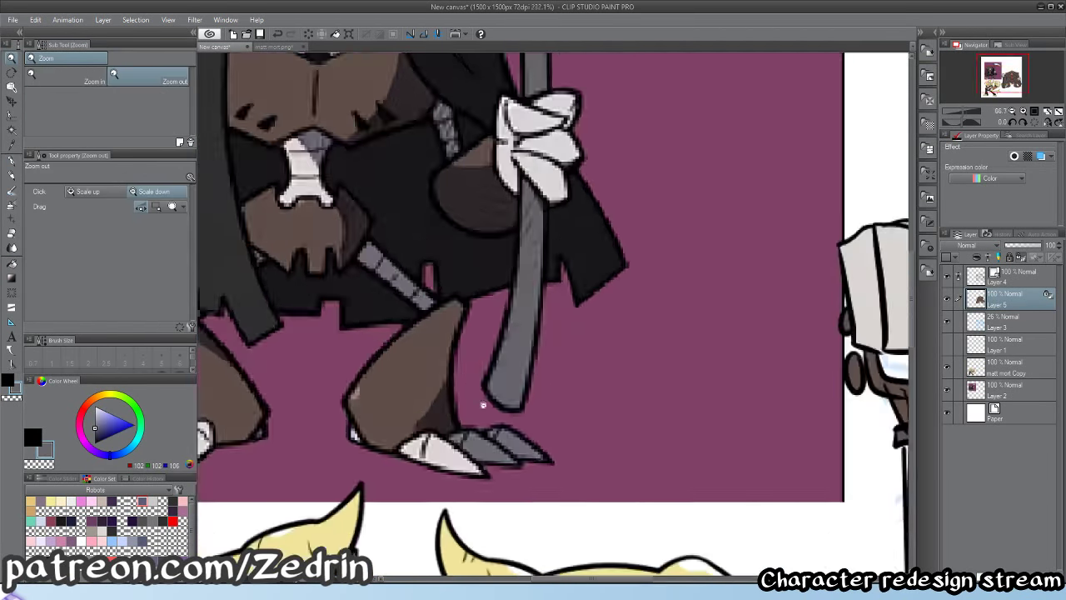
left_click(480, 446, "alt")
scroll(481, 441, "down", 3)
scroll(720, 512, "up", 4)
key("g")
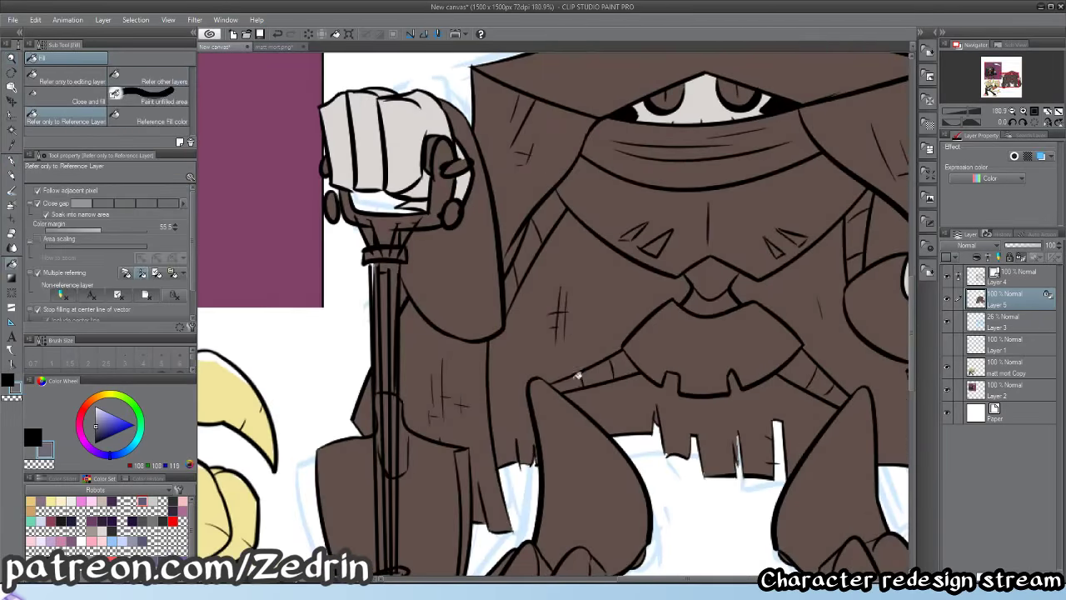
- Try filling the segmented band beside the waist plate with the blue-grey colour
left_click(642, 359)
key("ctrl+z")
left_click_drag(630, 362, 740, 352)
key("ctrl+z")
- Fill the segmented bands at both hips and below both shoulders with the sampled blue-grey
key("alt+space")
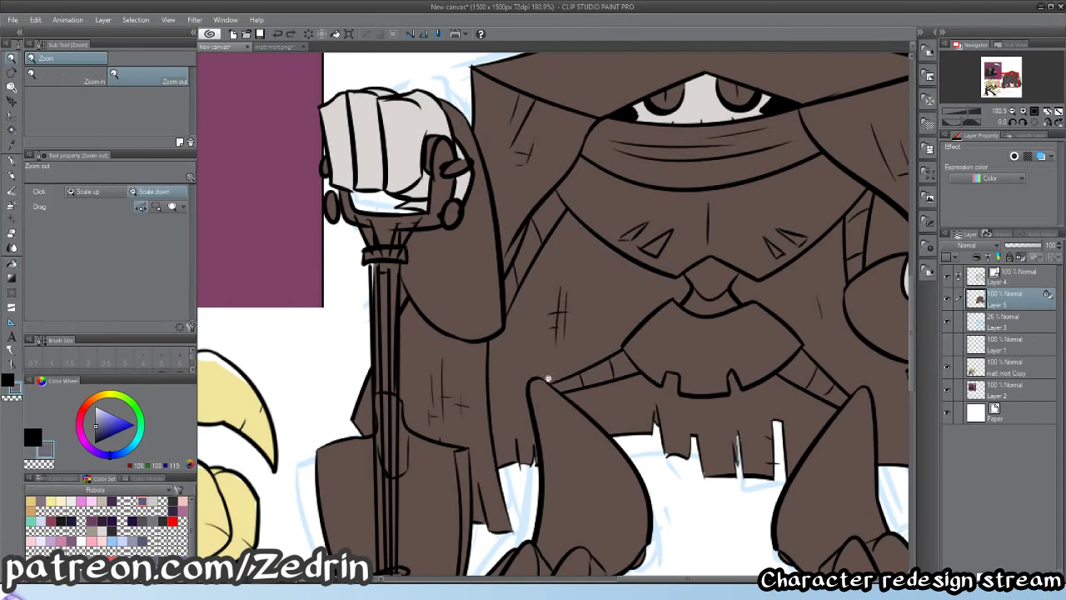
left_click_drag(558, 378, 528, 383)
scroll(528, 383, "up", 4)
left_click(593, 376)
left_click(646, 360)
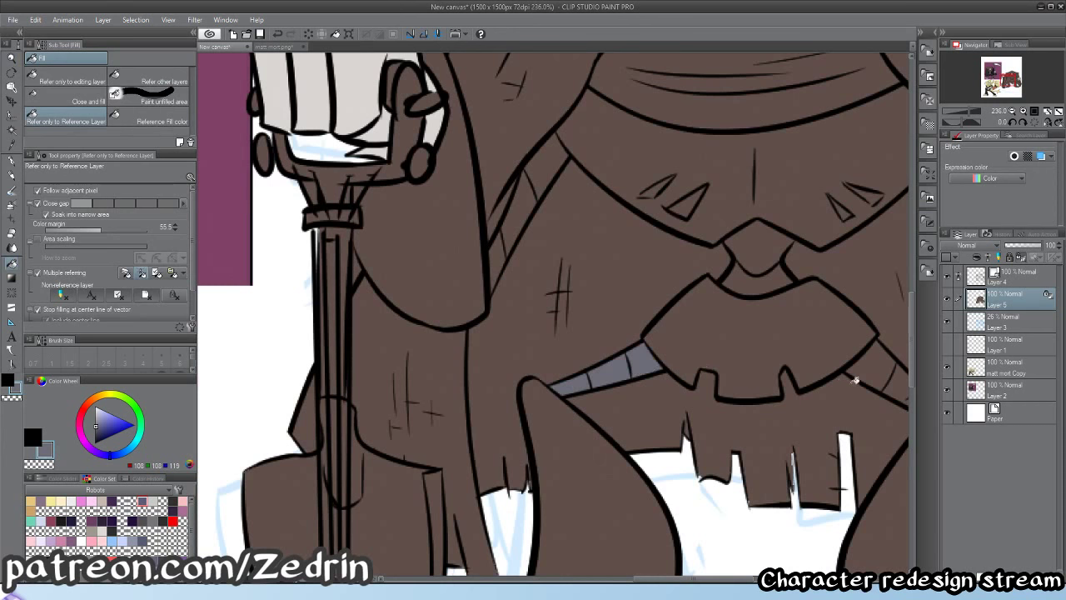
left_click(872, 376)
scroll(872, 376, "down", 3)
scroll(571, 373, "up", 2)
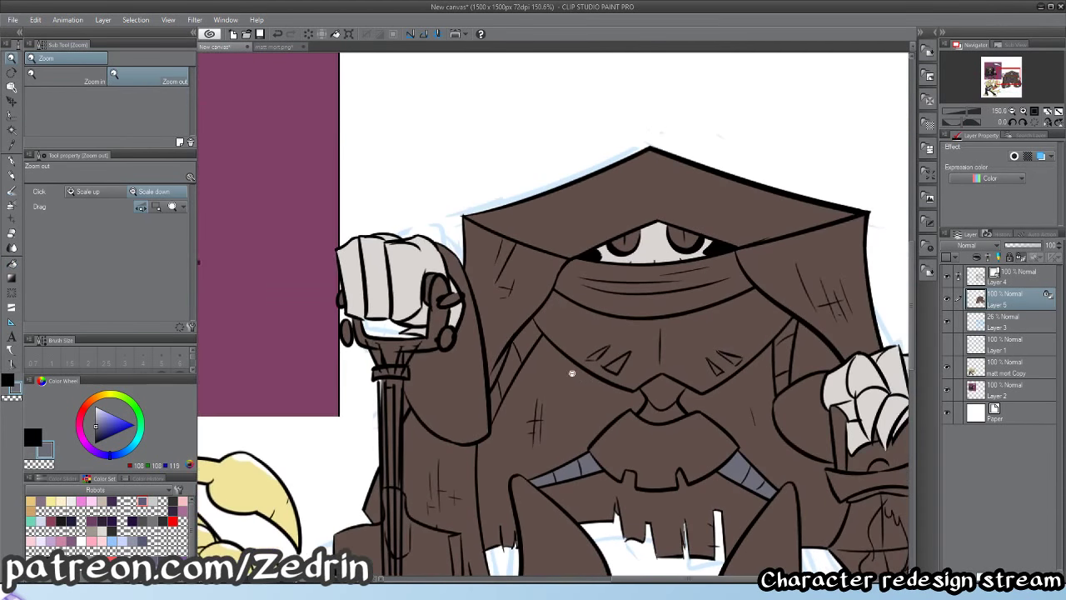
left_click(521, 354)
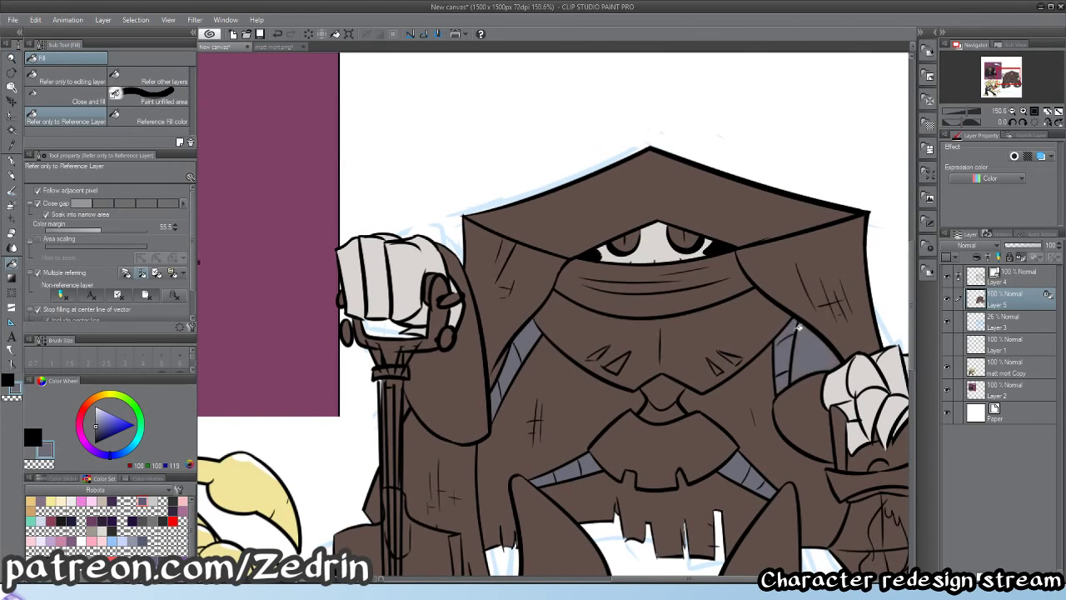
- Sample the pale bone colour and fill the small gap between the lantern hand's lower fingers
scroll(787, 365, "down", 2)
left_click_drag(767, 345, 697, 345)
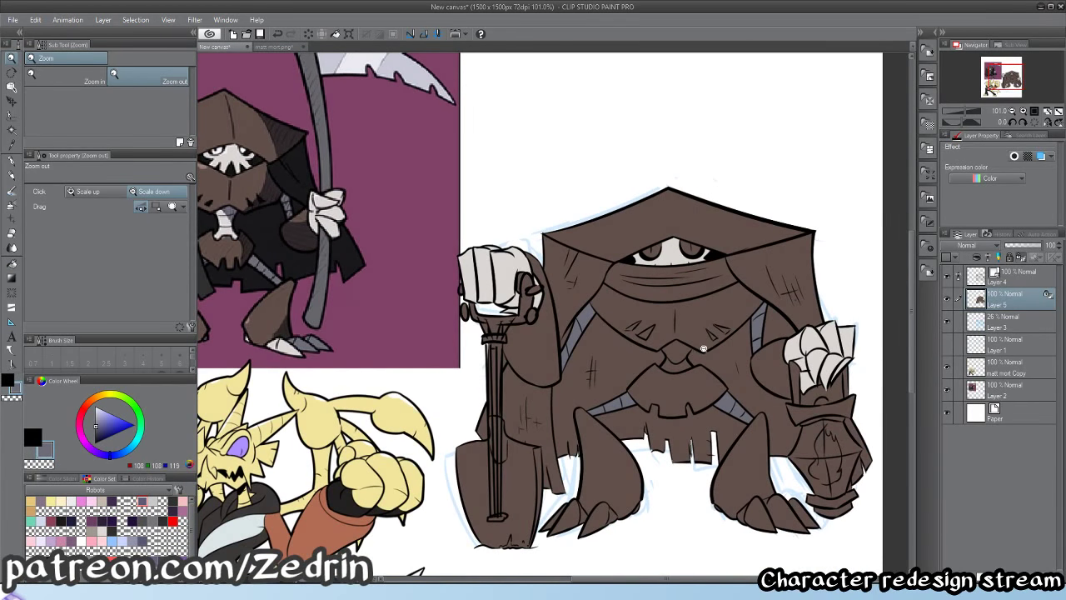
scroll(799, 367, "up", 5)
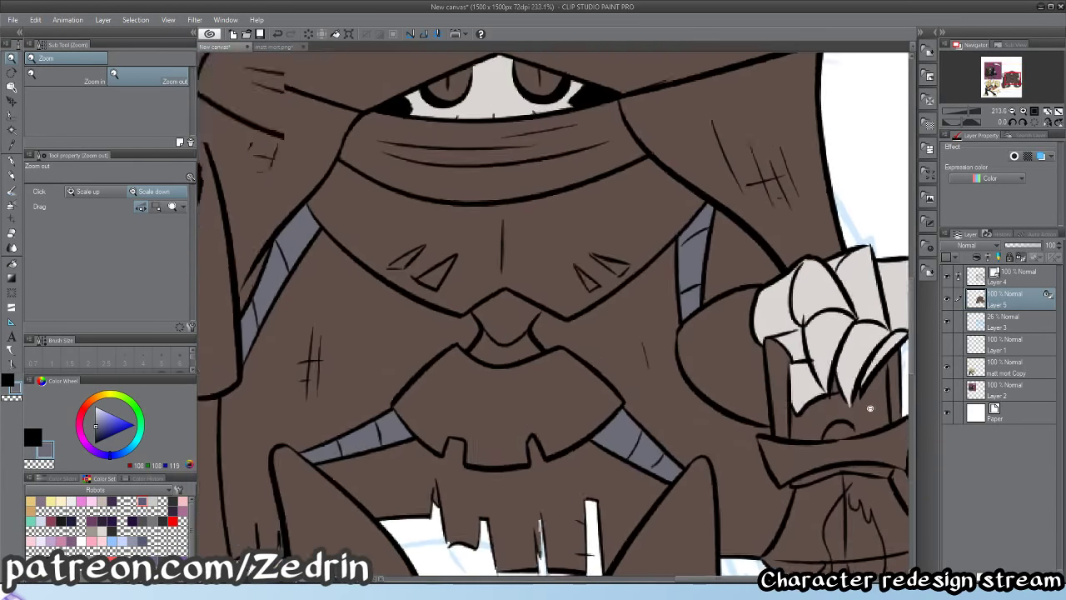
key("p")
key("g")
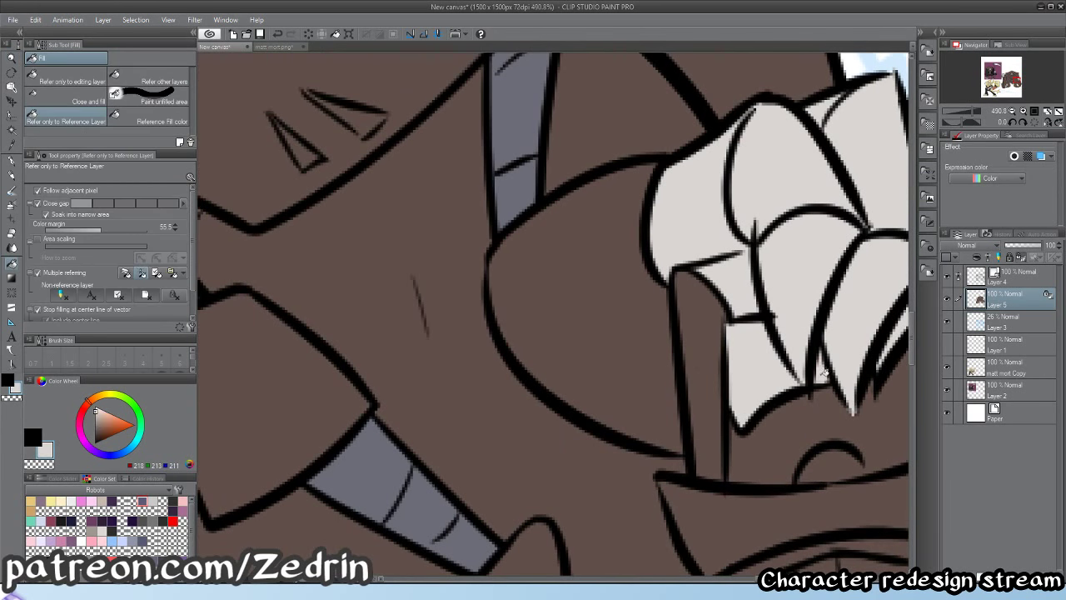
left_click_drag(825, 371, 671, 357)
- Sample the dark brown and paint over the bone colour spilling past the lantern hand's fingertip with a 4.7 G-pen
key("p")
left_click(703, 429, "alt")
scroll(708, 425, "up", 4)
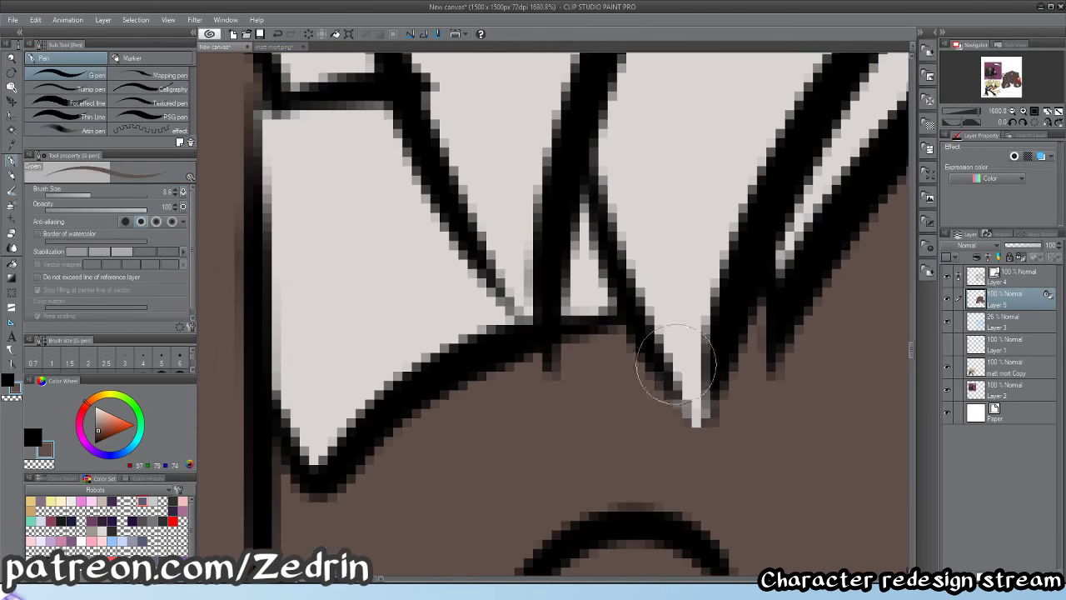
left_click_drag(680, 425, 658, 380)
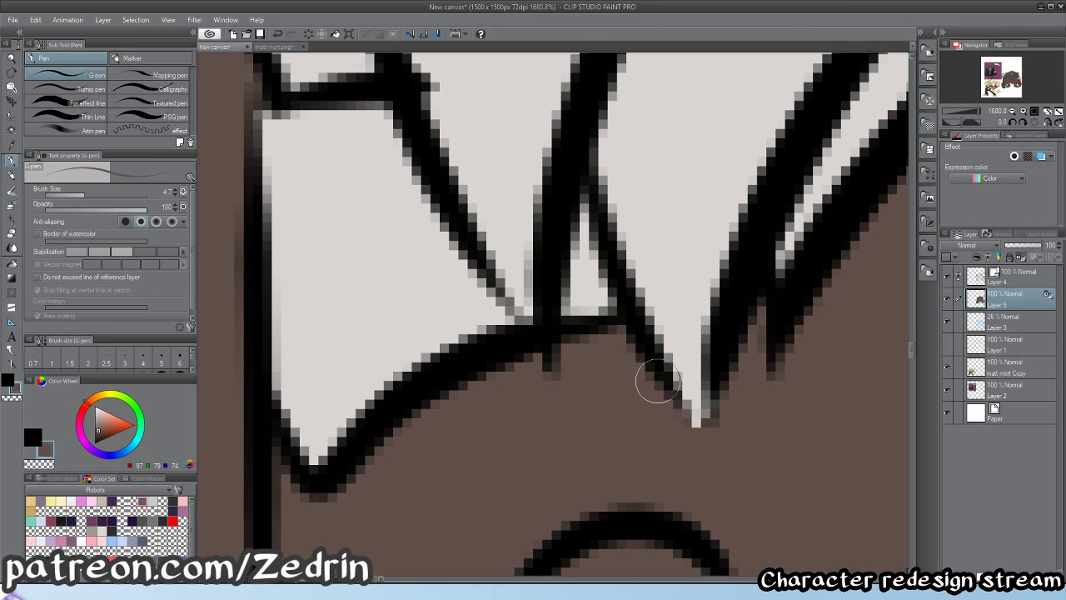
mouse_move(708, 443)
left_mouse_down()
mouse_move(732, 383)
mouse_move(700, 446)
mouse_move(616, 437)
left_mouse_up()
- On the line art layer, sample black and ink a short curve below the lantern hand's fingers, down to the lantern's handle
key("alt+space")
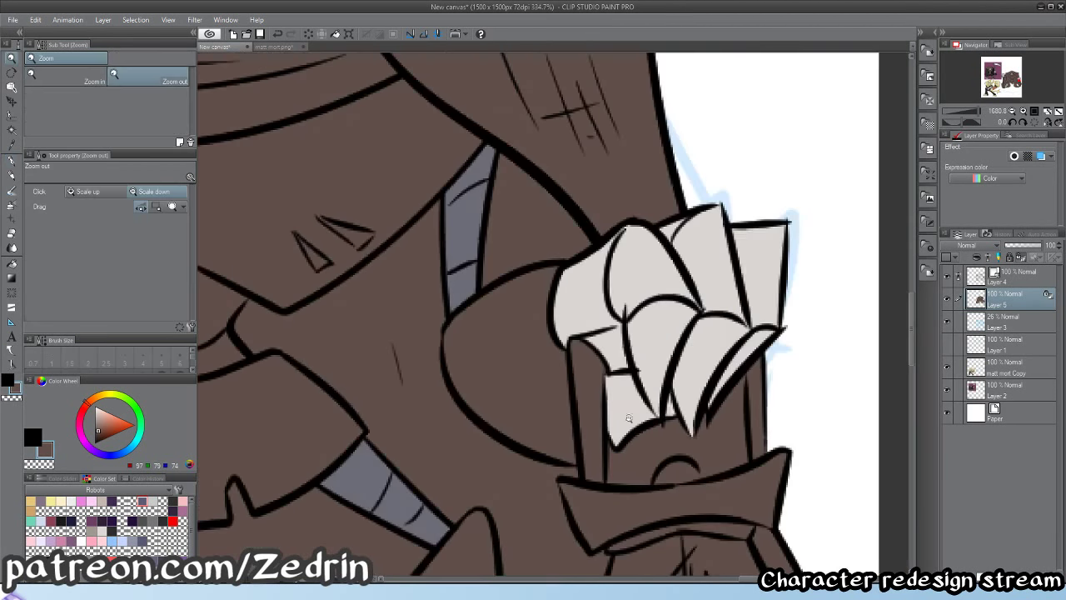
left_click_drag(670, 408, 692, 341)
left_click_drag(641, 370, 656, 379)
left_click(617, 415, "ctrl+shift")
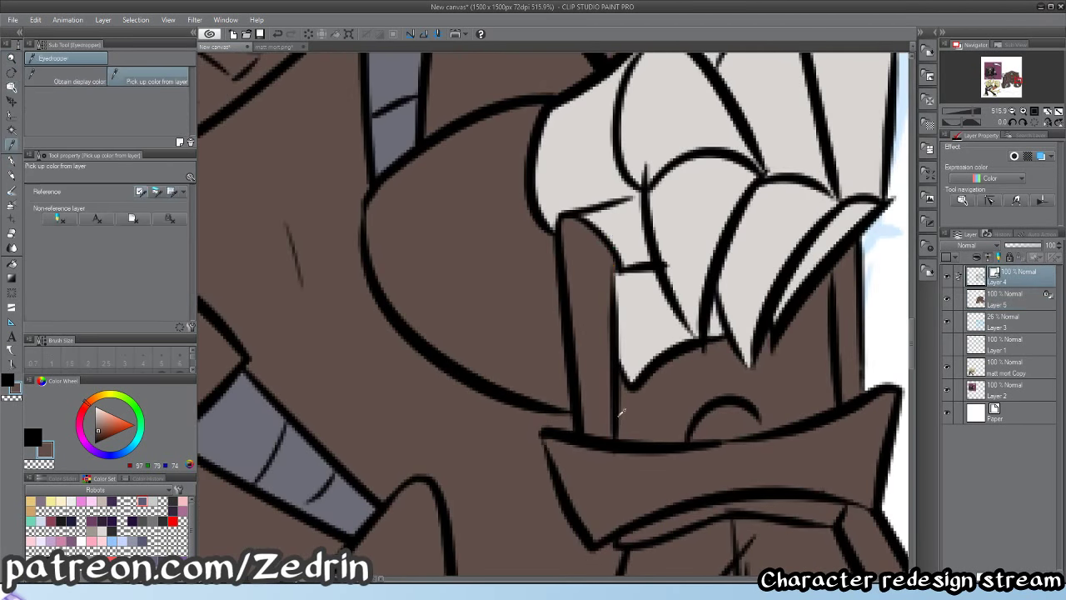
left_click(616, 410, "alt")
key("ctrl+z")
mouse_move(614, 410)
left_mouse_down()
mouse_move(711, 343)
mouse_move(615, 413)
left_mouse_up()
key("ctrl+z")
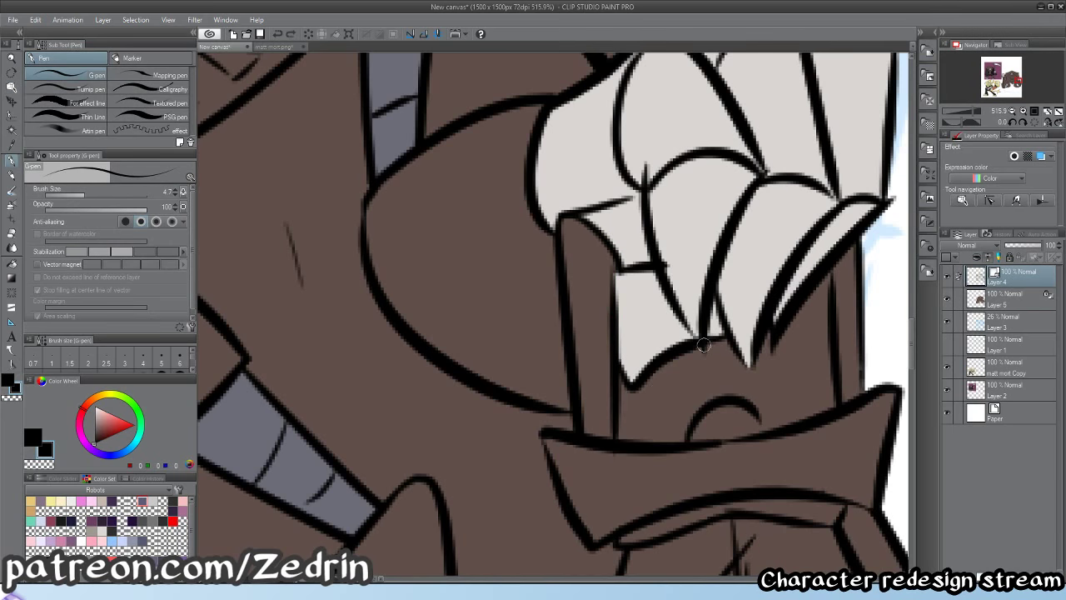
mouse_move(723, 345)
left_mouse_down()
mouse_move(625, 407)
mouse_move(538, 398)
mouse_move(642, 396)
left_mouse_up()
- Sample the grey of the reference scythe's handle and make the flat colour layer active
key("alt+space")
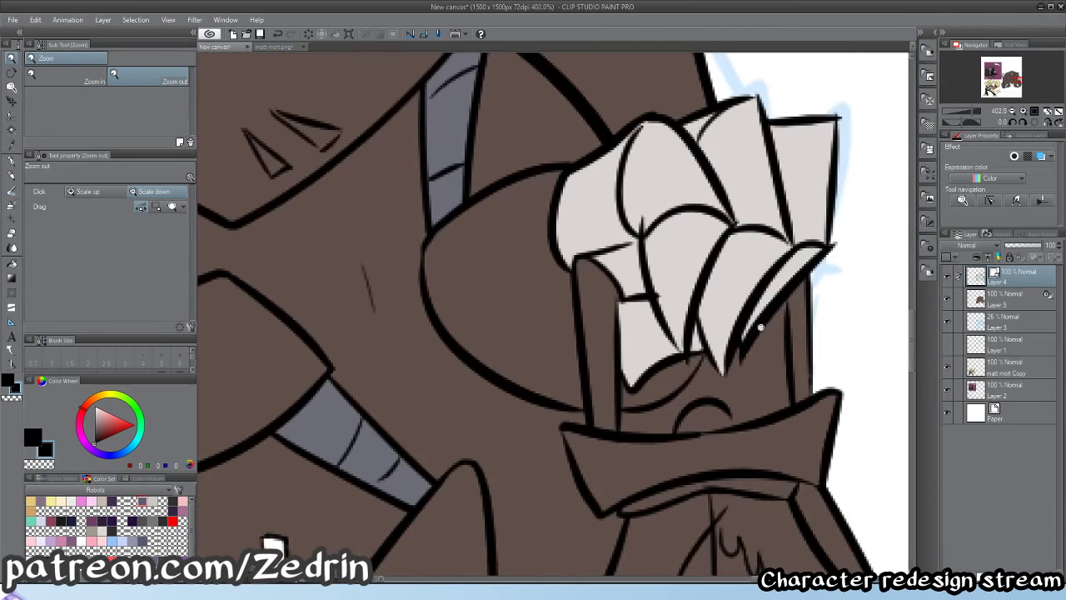
left_click_drag(754, 395, 783, 395)
scroll(662, 391, "down", 10)
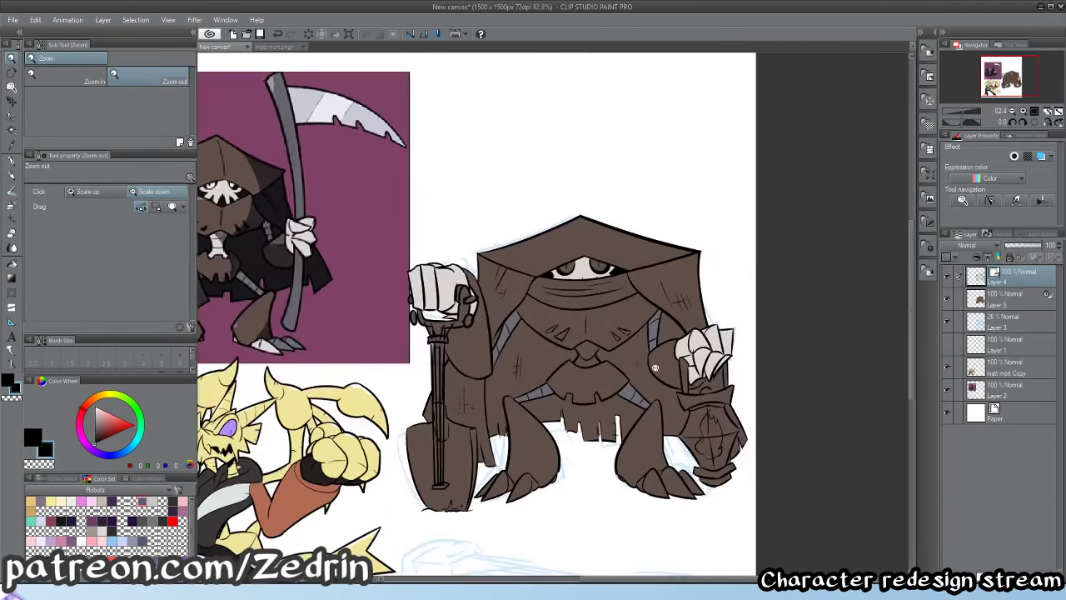
scroll(704, 356, "up", 8)
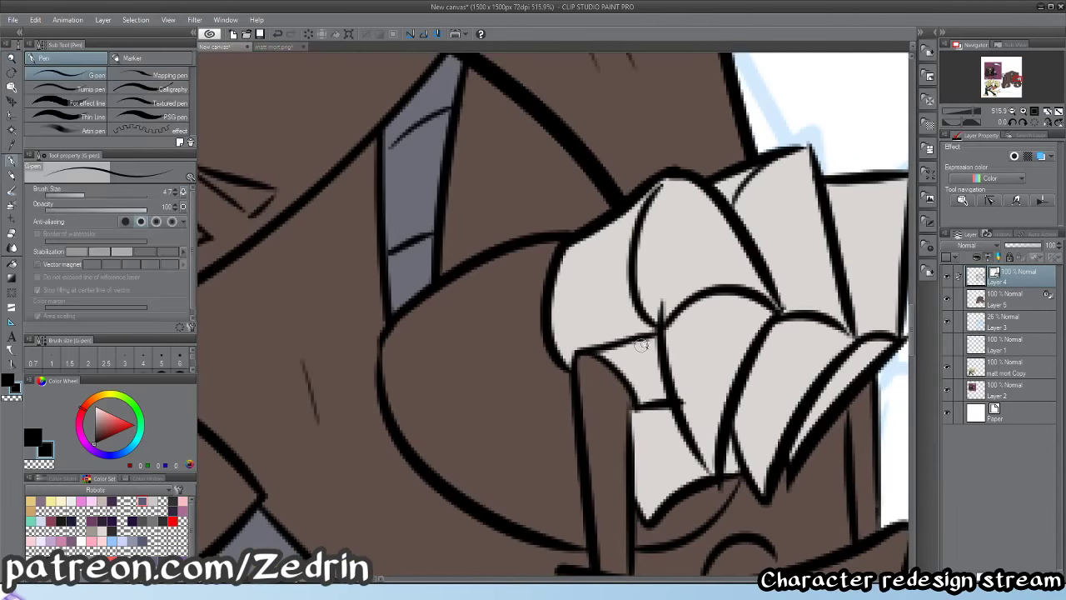
scroll(641, 344, "down", 8)
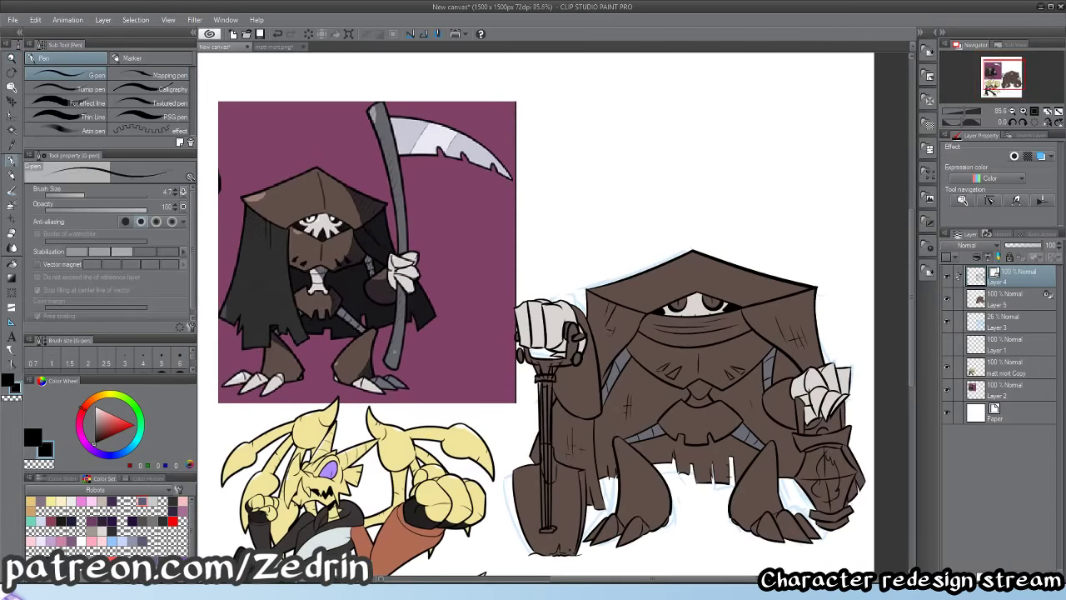
key("c")
key("i")
key("i")
left_click(395, 354)
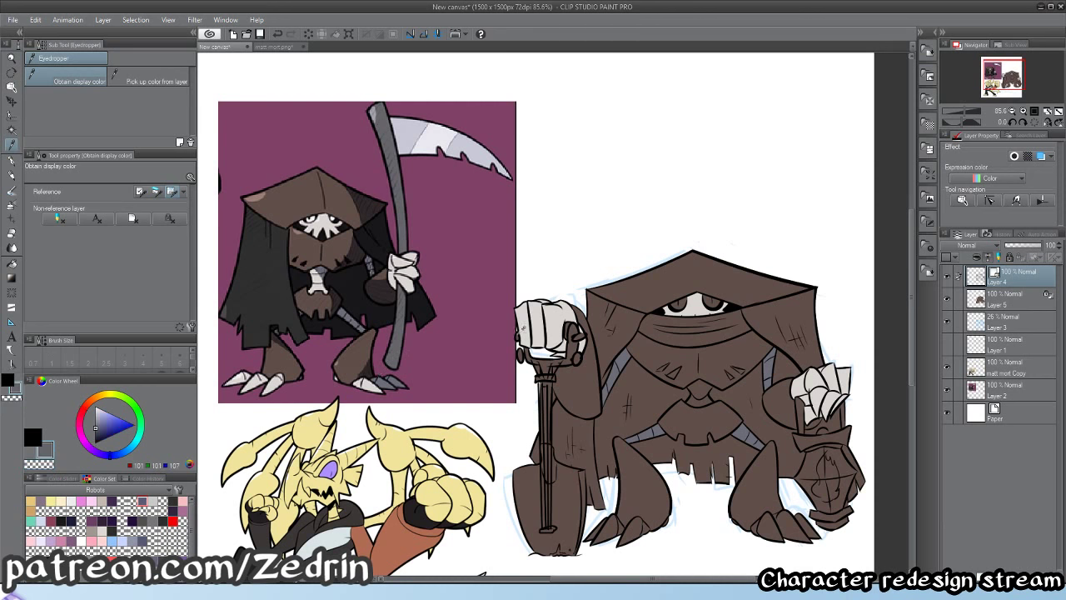
left_click(994, 302)
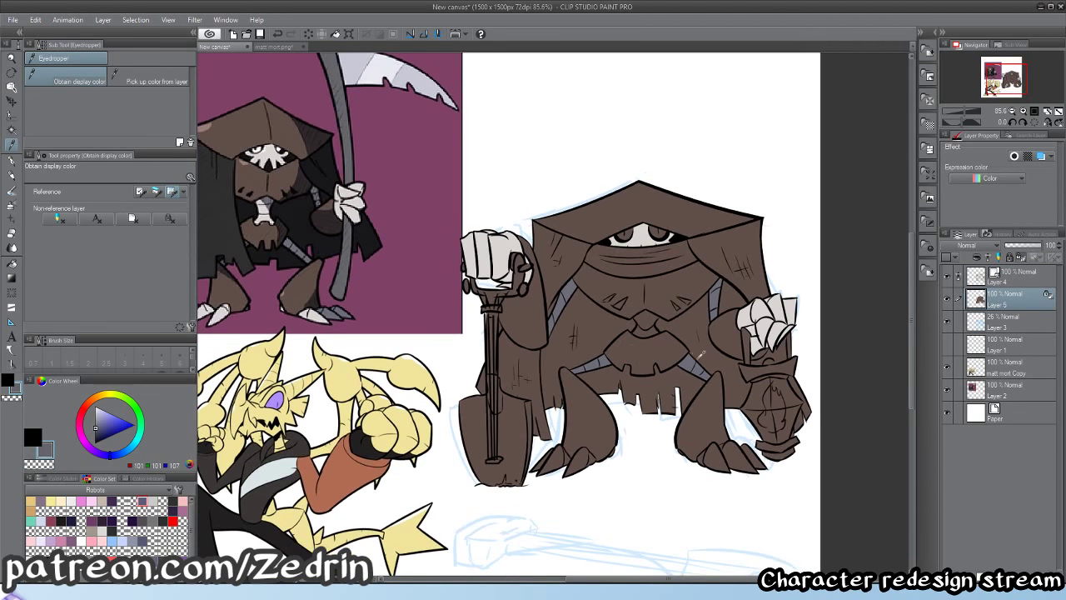
- Darken the sampled grey and fill the lantern's upper cap and handle with it on the flat colour layer
scroll(699, 354, "up", 4)
key("g")
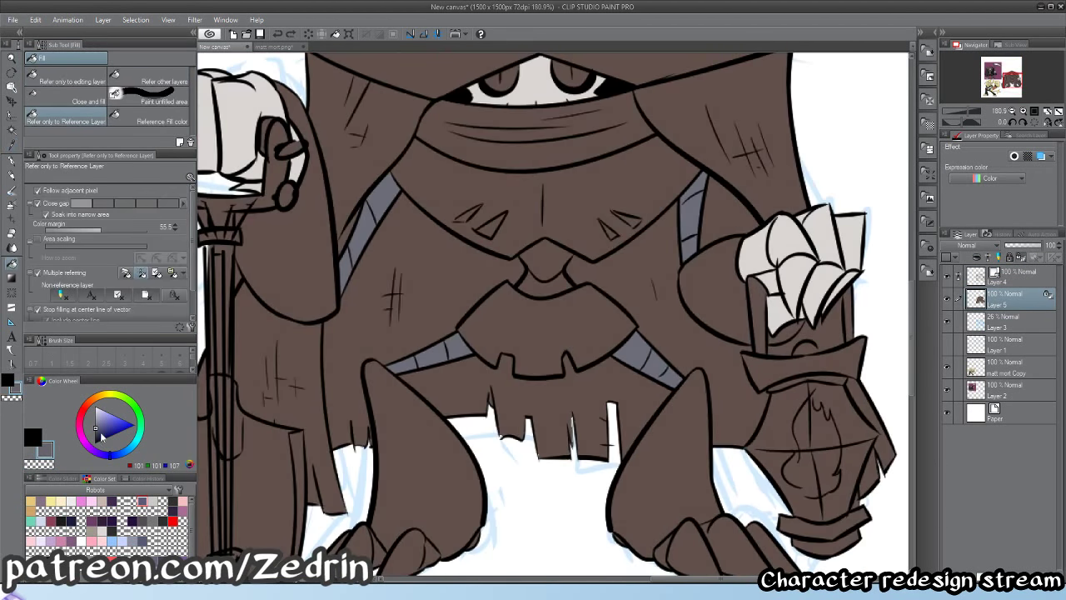
left_click(766, 328)
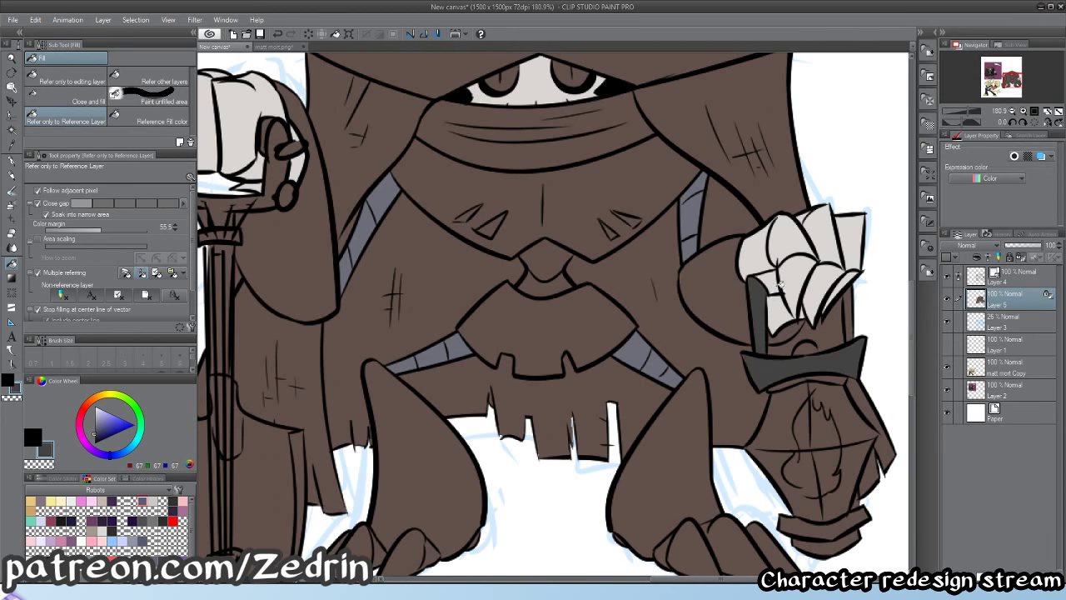
- Sample the dark grey of the reference character's outer cloak and fill the shovel-side cloak sections with it
key("alt+space")
left_click_drag(845, 320, 822, 328)
left_click_drag(596, 371, 545, 346)
left_click_drag(450, 299, 501, 322)
left_click_drag(338, 228, 449, 296)
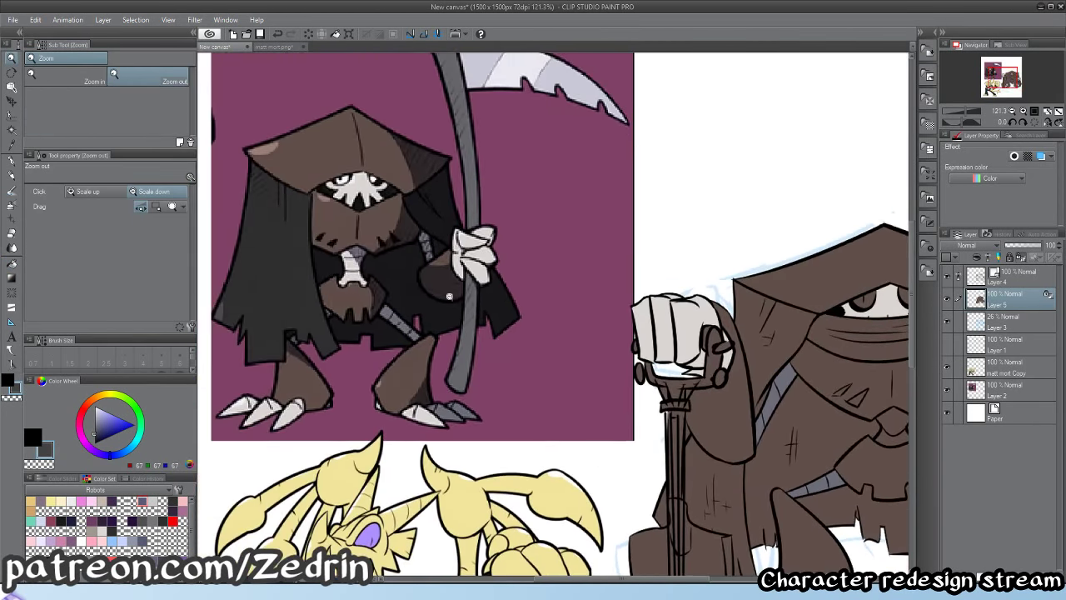
left_click(308, 299)
key("p")
right_click(308, 299)
key("alt+space")
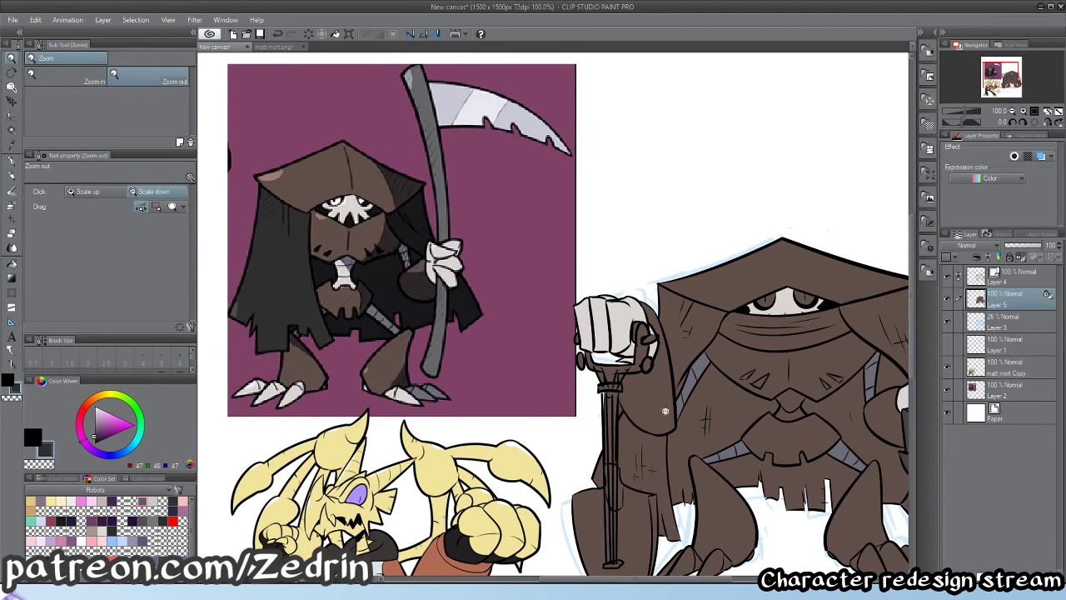
left_click_drag(666, 411, 675, 409)
key("g")
left_click(693, 344)
left_click(648, 452)
- Fill the lantern-side cloak drape with the same dark grey and try filling the gap inside the lantern's handle
left_click_drag(822, 388, 640, 327)
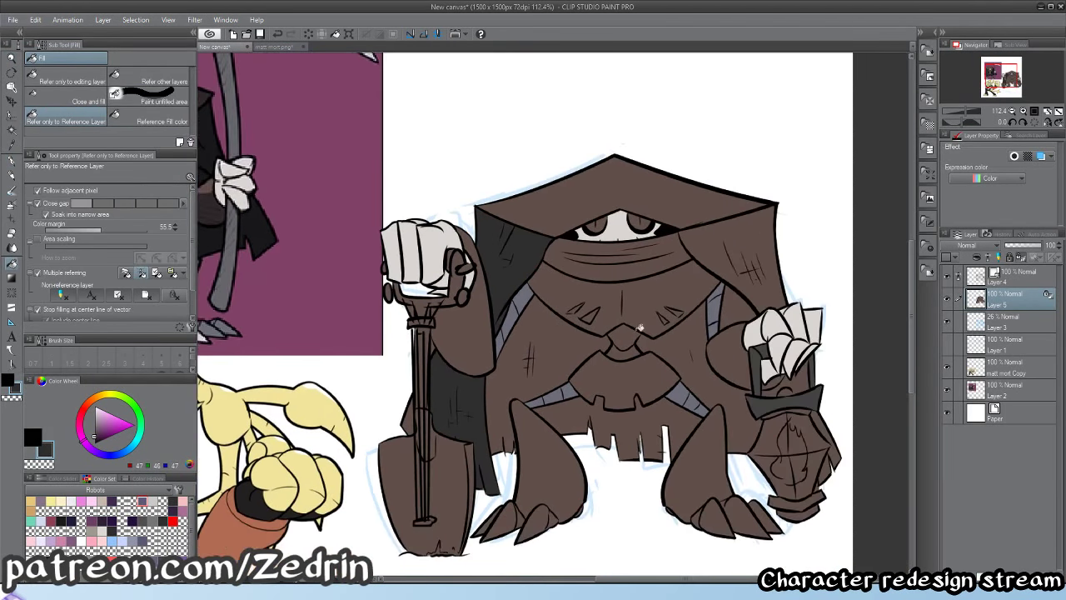
left_click(772, 278)
left_click(802, 373)
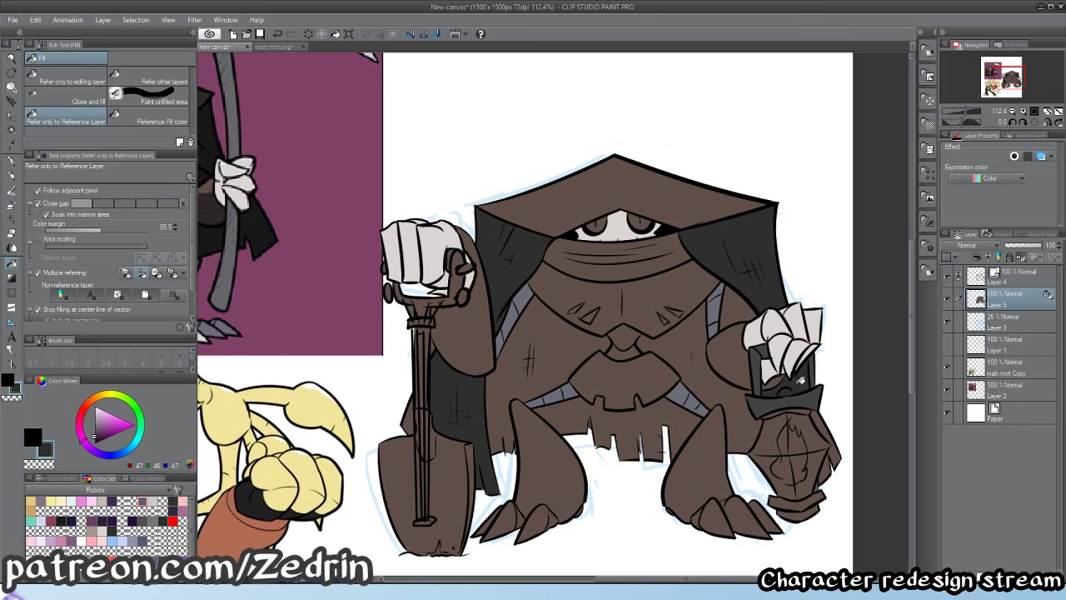
- On the line art layer, pull the end of the small arc above the lantern's cap down towards the cap's edge
scroll(772, 377, "up", 8)
key("o")
left_click(772, 377)
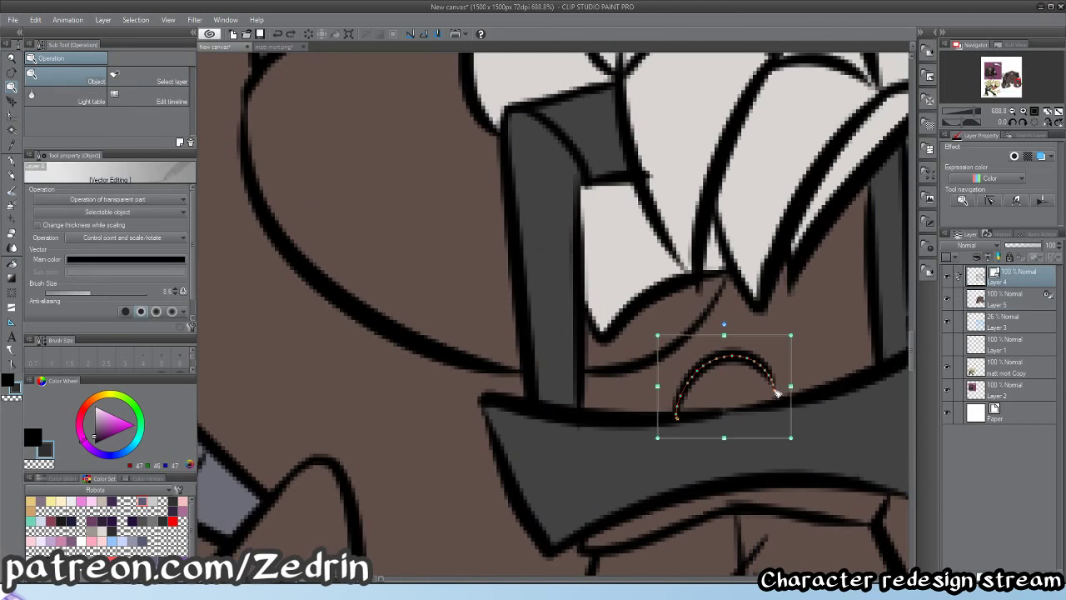
left_click_drag(773, 389, 781, 401)
key("p")
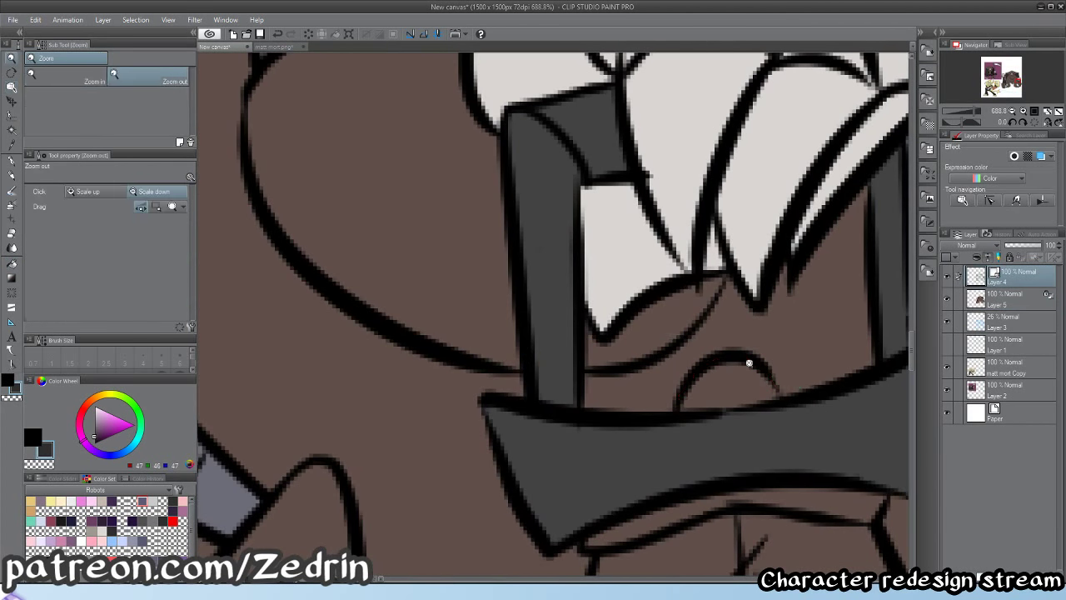
key("ctrl+z")
mouse_move(694, 336)
left_mouse_down()
mouse_move(679, 402)
mouse_move(603, 402)
mouse_move(679, 397)
mouse_move(681, 411)
mouse_move(667, 408)
left_mouse_up()
key("alt+space")
key("ctrl+z")
key("alt+space")
- On the flat colour layer, fill the gap inside the lantern's handle and the cloak piece behind the lantern with dark grey
key("o")
left_click(678, 251, "ctrl")
key("g")
key("x")
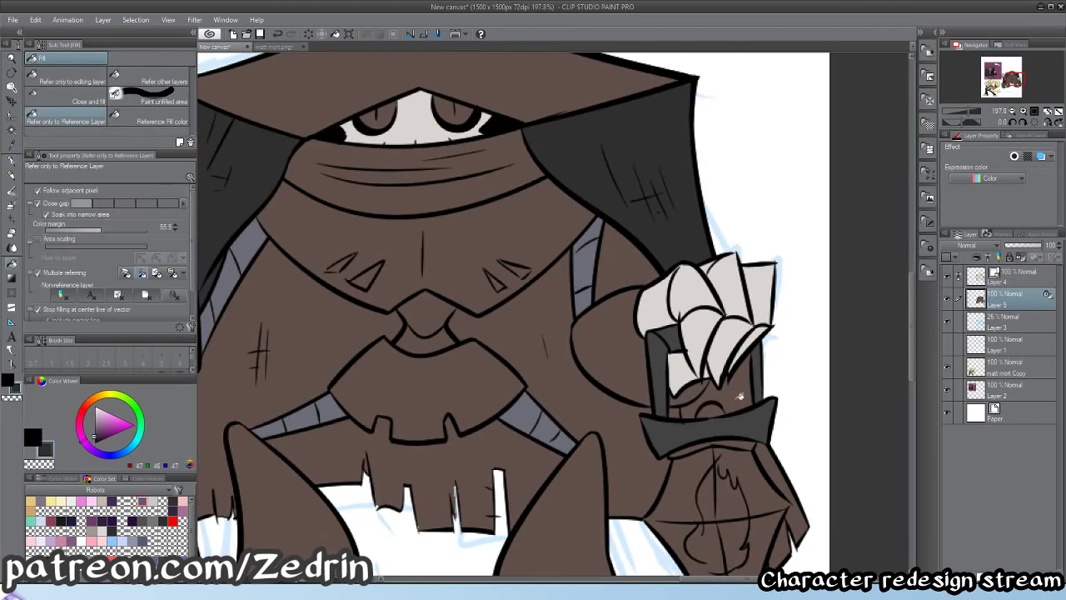
left_click(741, 394)
left_click(790, 496)
- Auto-select the small wedge between the lantern's lower edge and the cloak tip, clear its fill and deselect
left_click_drag(706, 534, 713, 394)
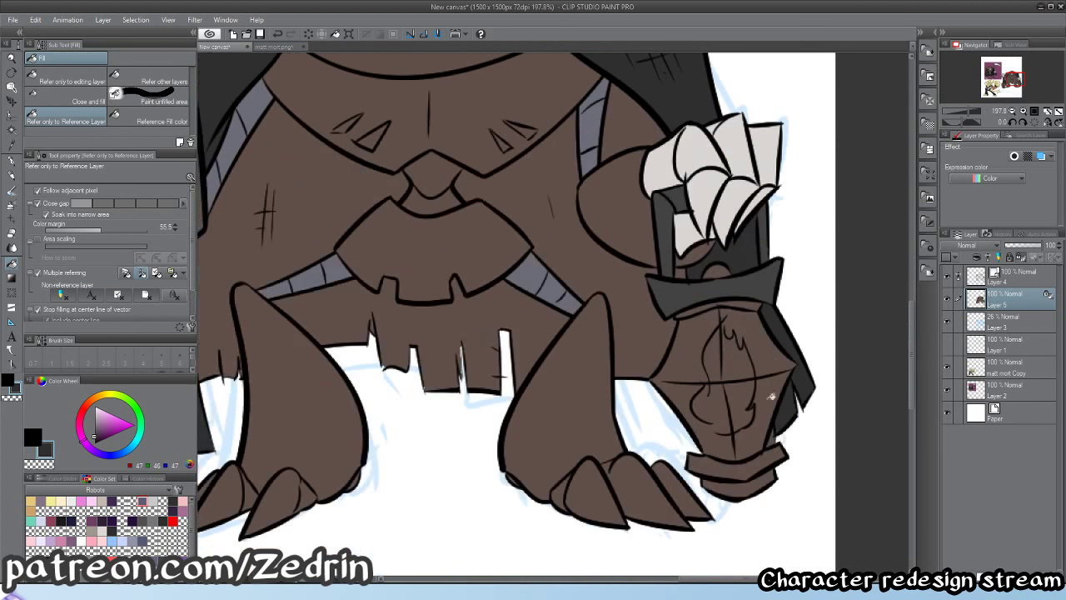
key("w")
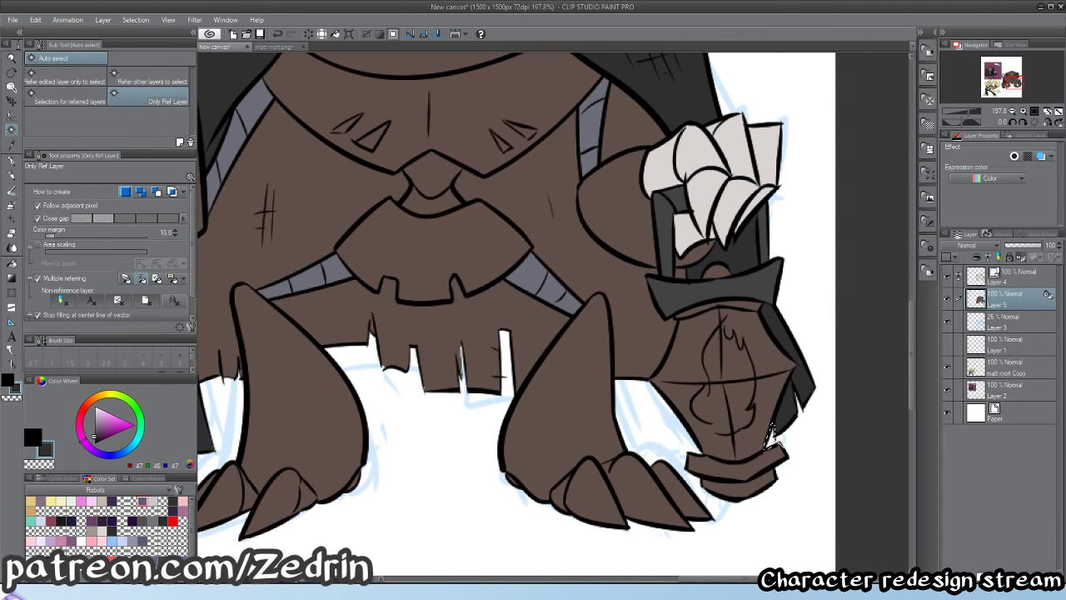
key("slash")
left_click_drag(785, 439, 837, 447)
key("ctrl+d")
- On the line art layer, erase the stray line end below the cloak tip beside the lantern with the Vector eraser
mouse_move(727, 410)
left_mouse_down()
mouse_move(598, 396)
mouse_move(723, 409)
mouse_move(743, 421)
left_mouse_up()
left_click(1024, 282)
key("e")
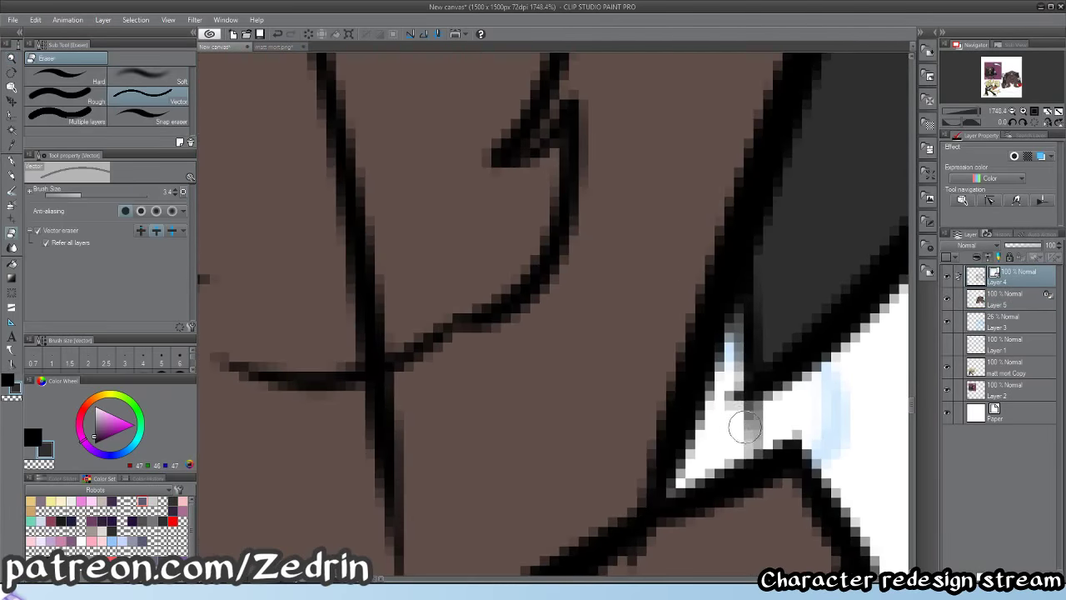
scroll(744, 426, "down", 6)
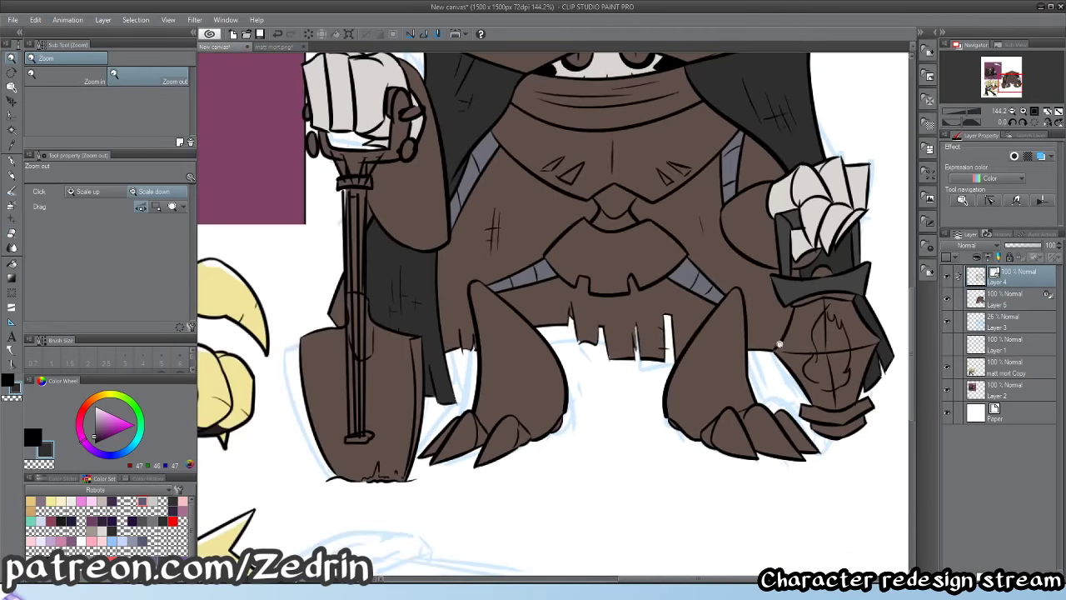
- On the flat colour layer, sample the near-black of the reference's inner cloak and fill the redesign's inner cloak areas
left_click_drag(577, 401, 655, 453)
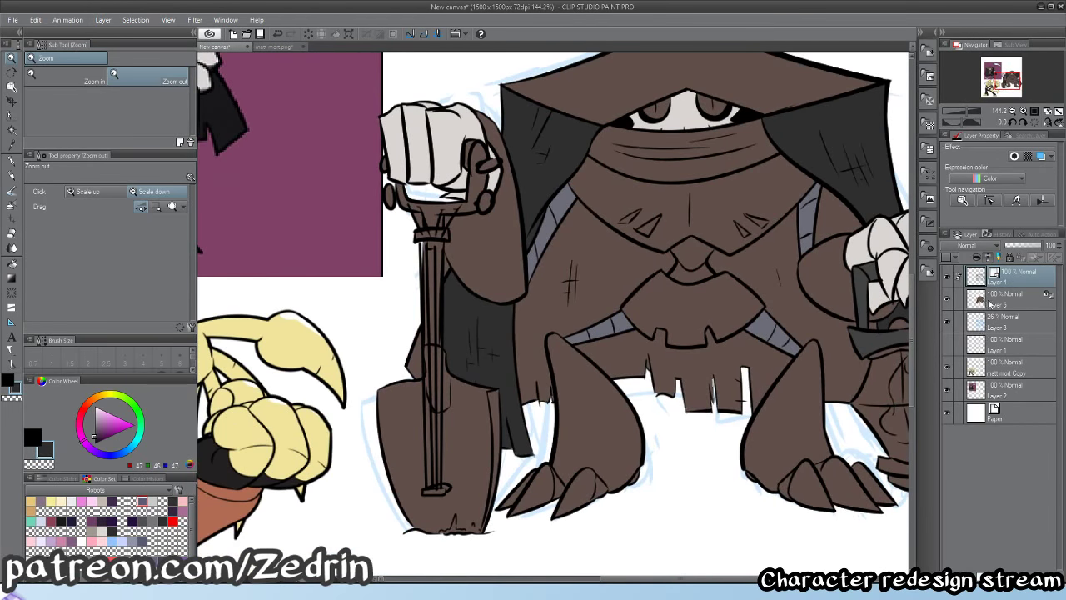
left_click(989, 304)
left_click_drag(598, 357, 395, 364)
left_click_drag(395, 364, 543, 369)
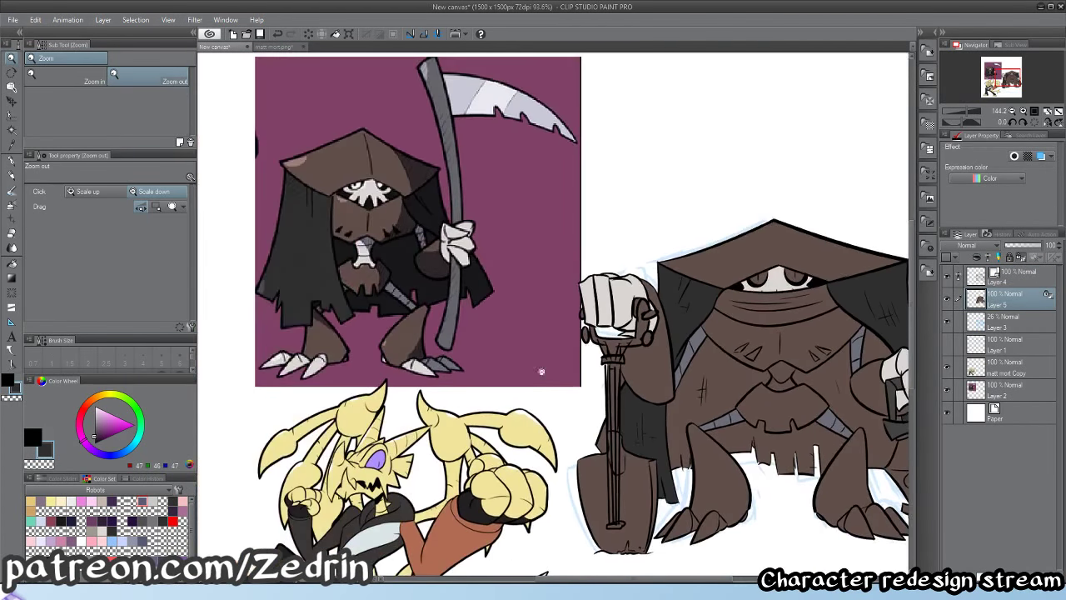
right_click(402, 269)
key("g")
left_click(727, 402)
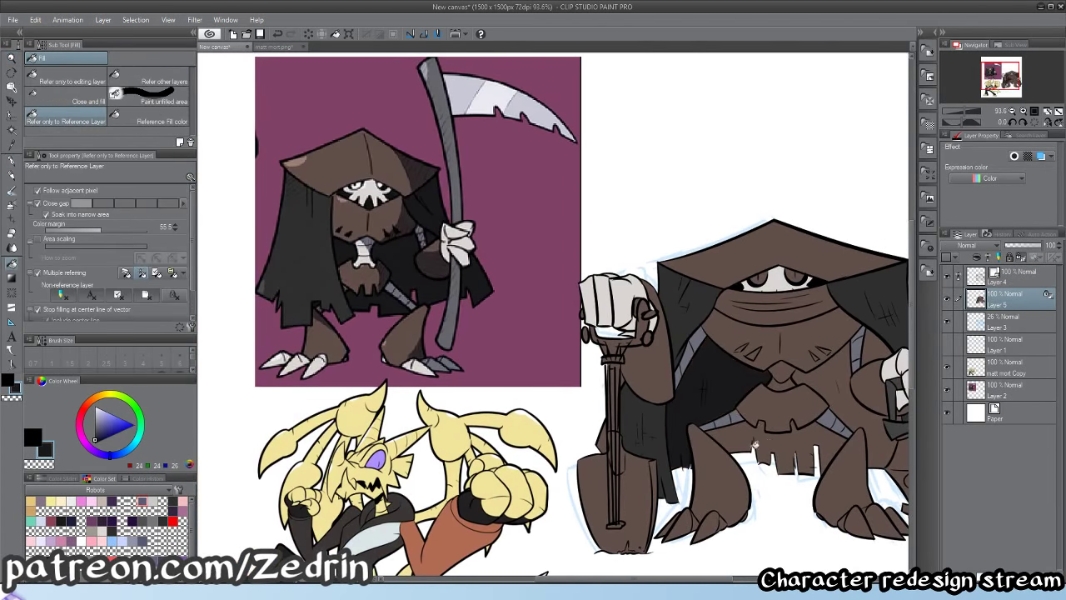
left_click(754, 445)
left_click(846, 395)
- Fill the leftover slivers along the inner cloak's torn hem with the near-black colour
key("alt+space")
left_click_drag(836, 428, 720, 440)
key("p")
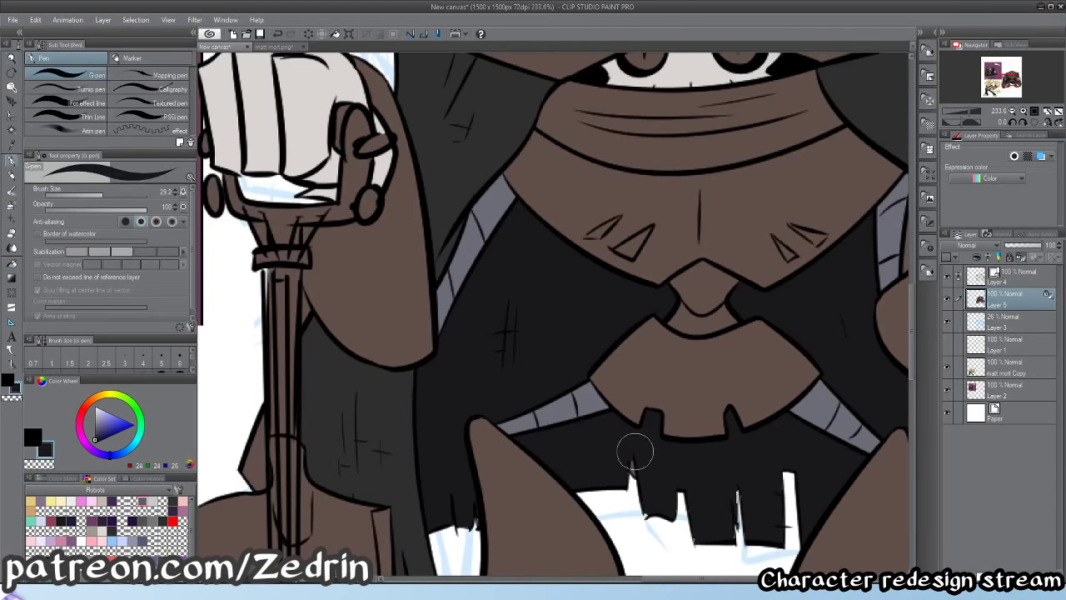
key("alt+space")
mouse_move(633, 490)
left_mouse_down()
mouse_move(657, 485)
mouse_move(641, 479)
left_mouse_up()
key("space")
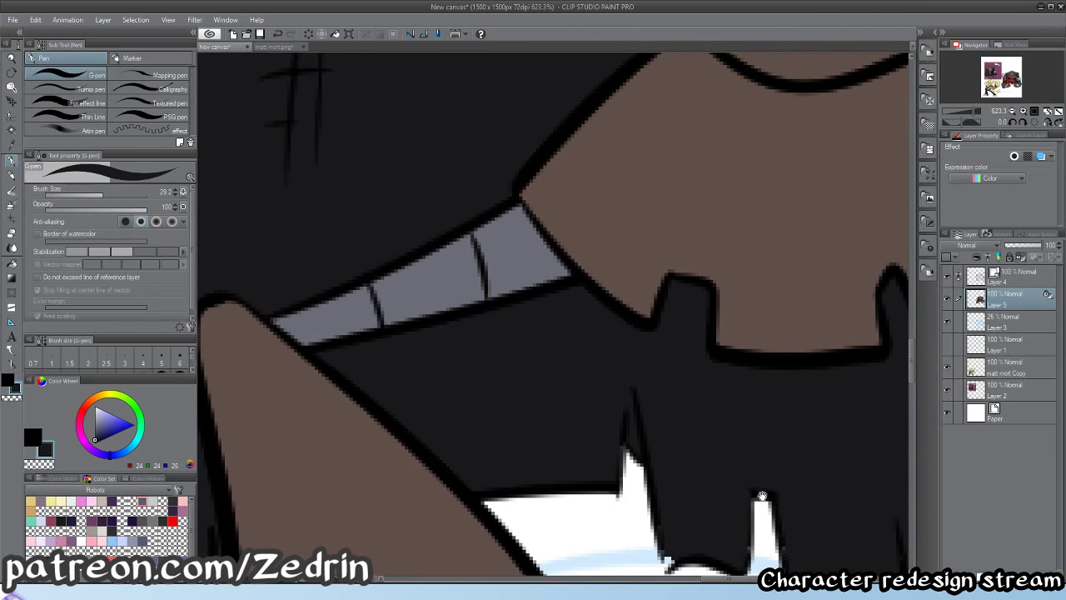
left_click_drag(762, 495, 604, 307)
key("alt+space")
left_click_drag(795, 377, 741, 350)
key("p")
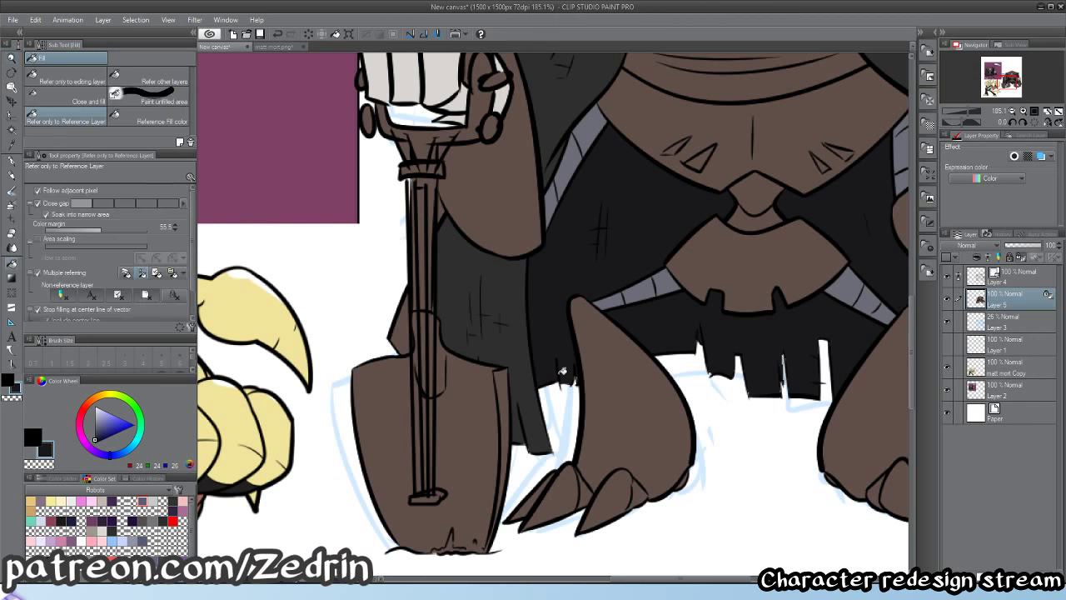
key("g")
scroll(774, 308, "up", 2)
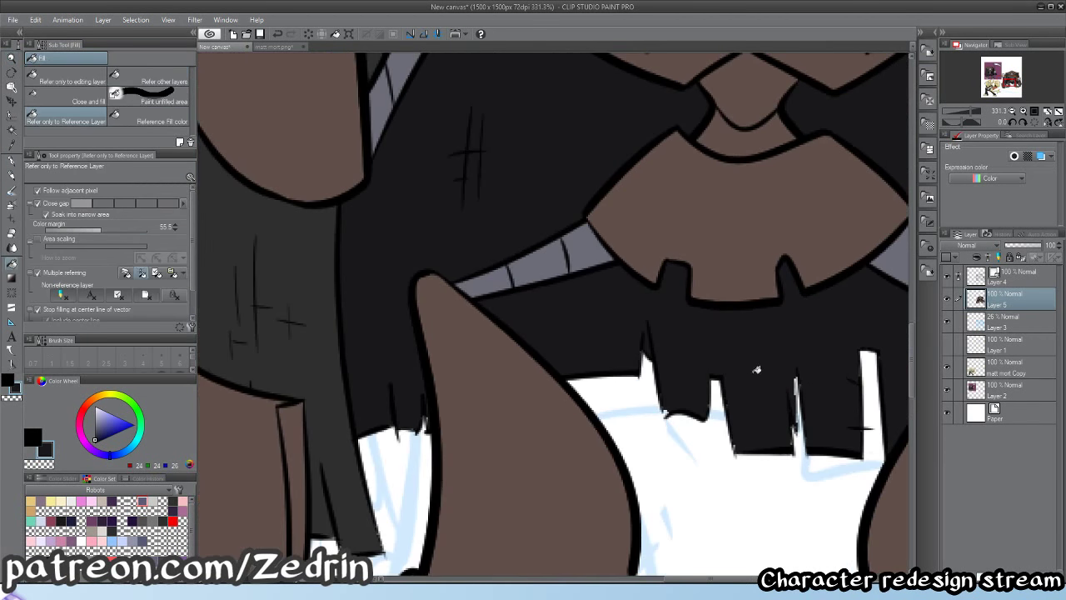
left_click(796, 408)
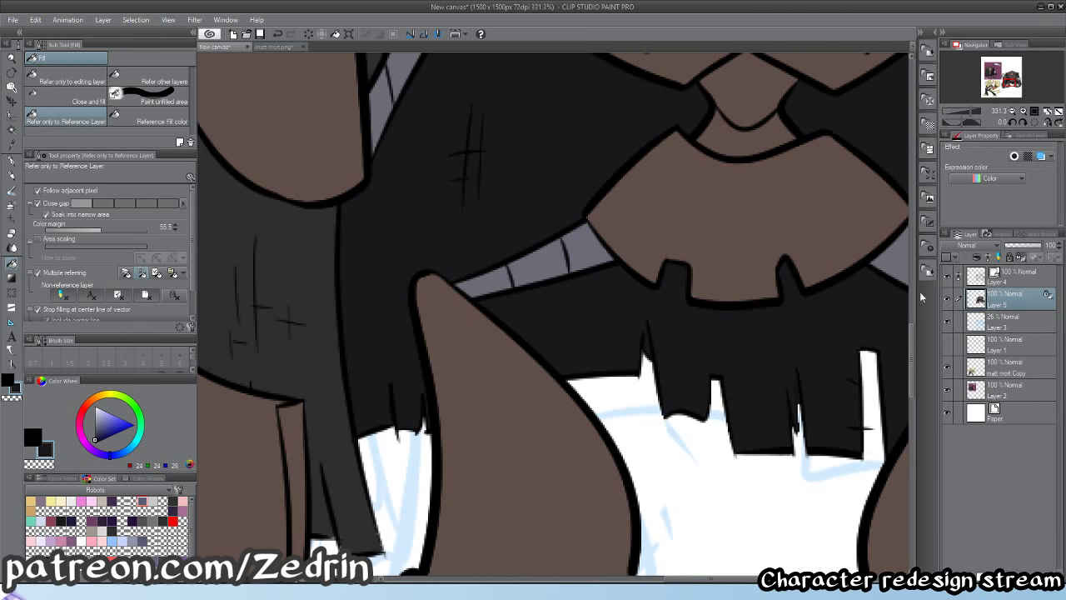
- Sample the pale bone colour from the shovel hand and fill the innermost claw of the shovel-side foot
left_click_drag(908, 297, 629, 327)
key("slash")
left_click(595, 356)
left_click(628, 376)
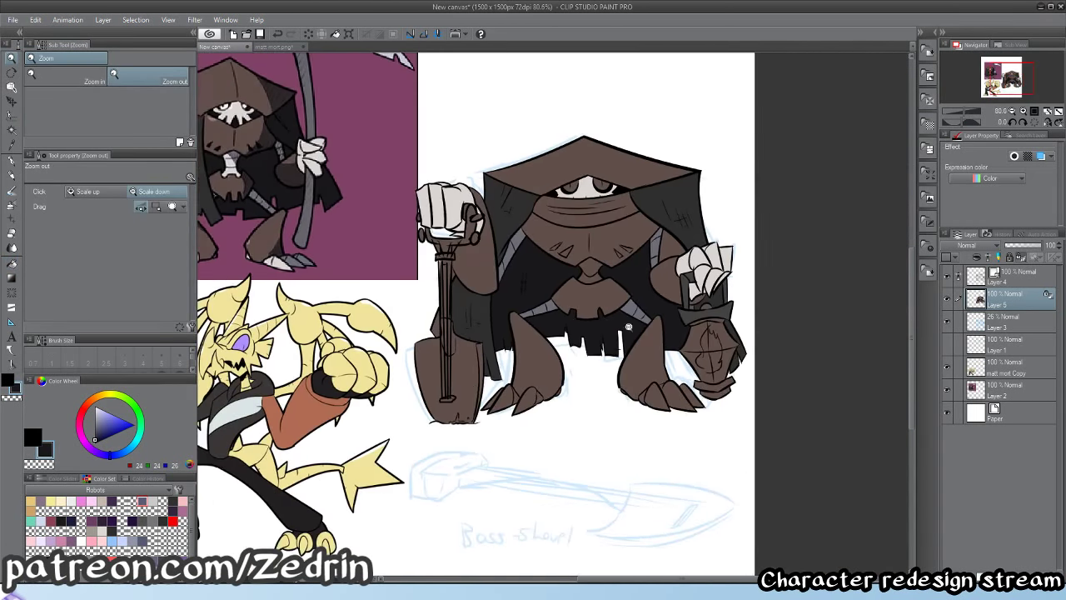
left_click_drag(465, 363, 503, 414)
key("p")
left_click(499, 264, "alt")
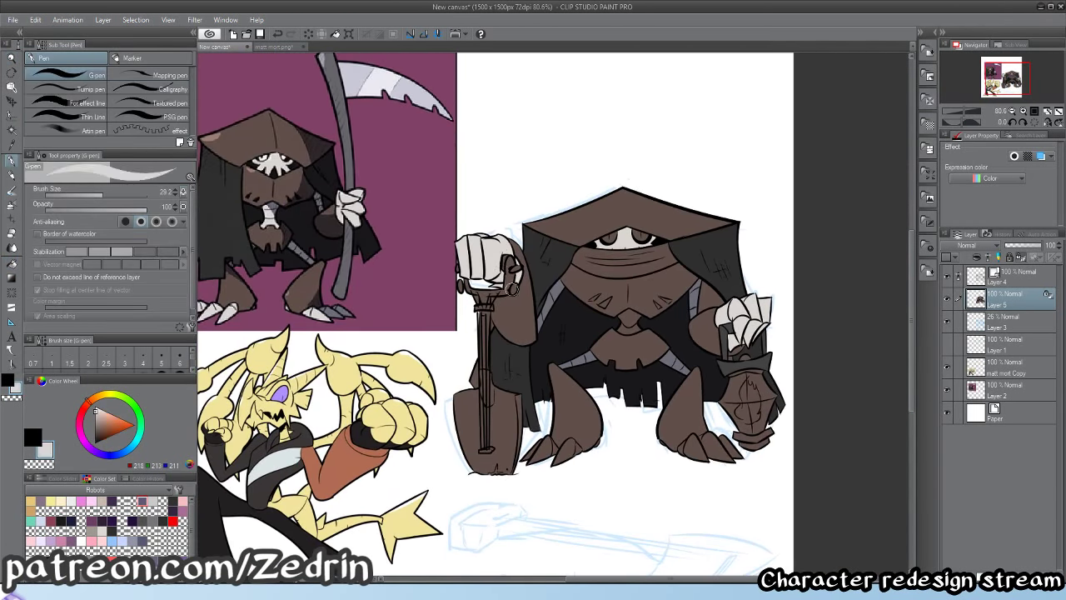
key("slash")
left_click_drag(585, 432, 649, 432)
key("g")
left_click(531, 484)
- Fill the innermost claw of the lantern-side foot, including its base, with the bone colour
key("slash")
left_click_drag(575, 408, 533, 407)
left_click_drag(612, 399, 642, 416)
left_click_drag(744, 453, 808, 454)
key("g")
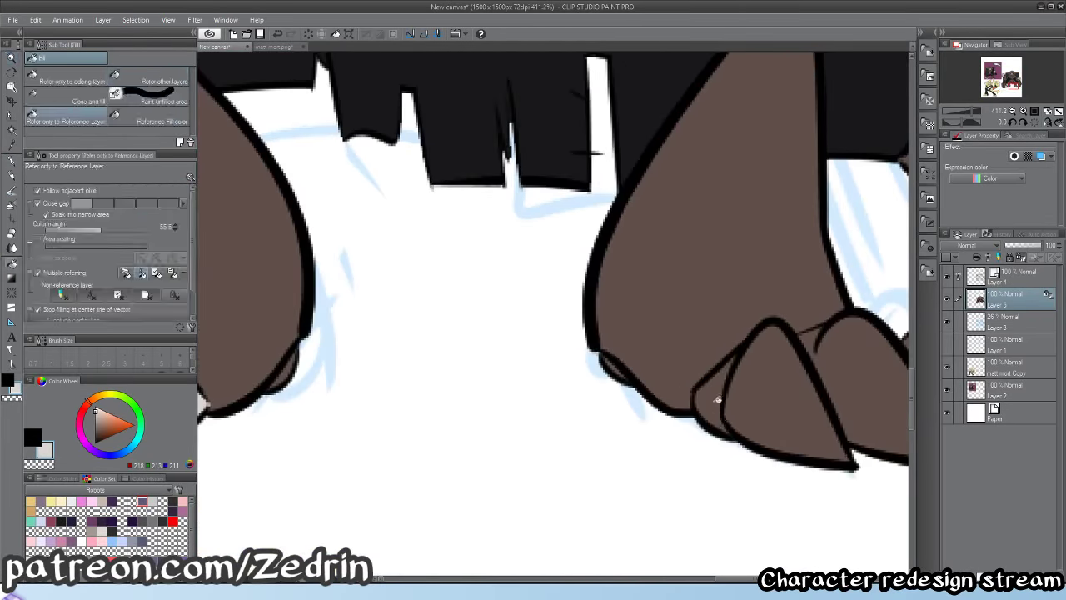
left_click_drag(719, 400, 779, 395)
key("slash")
left_click_drag(790, 398, 748, 398)
- Sample the bluish grey of the ribbed band beside the belly and fill the lantern-side foot's two outer claws
left_click_drag(905, 164, 714, 321)
key("p")
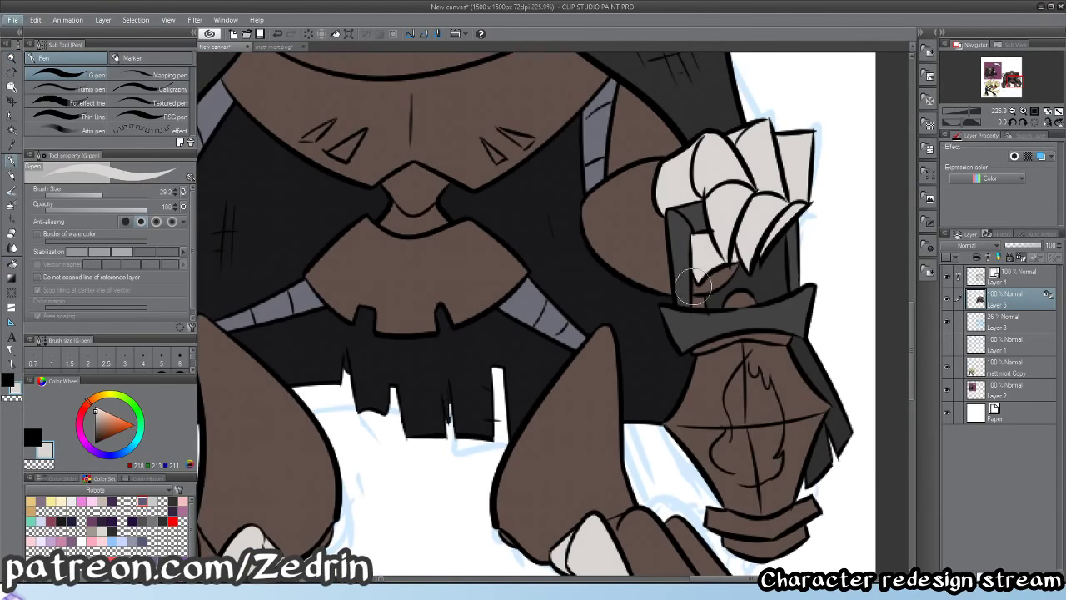
left_click(545, 318, "alt")
left_click_drag(547, 321, 568, 183)
key("g")
left_click(695, 408)
left_click(735, 417)
- Fill the shovel-side foot's outermost claw with bluish grey, then sample the bone colour and fill its middle claw
key("slash")
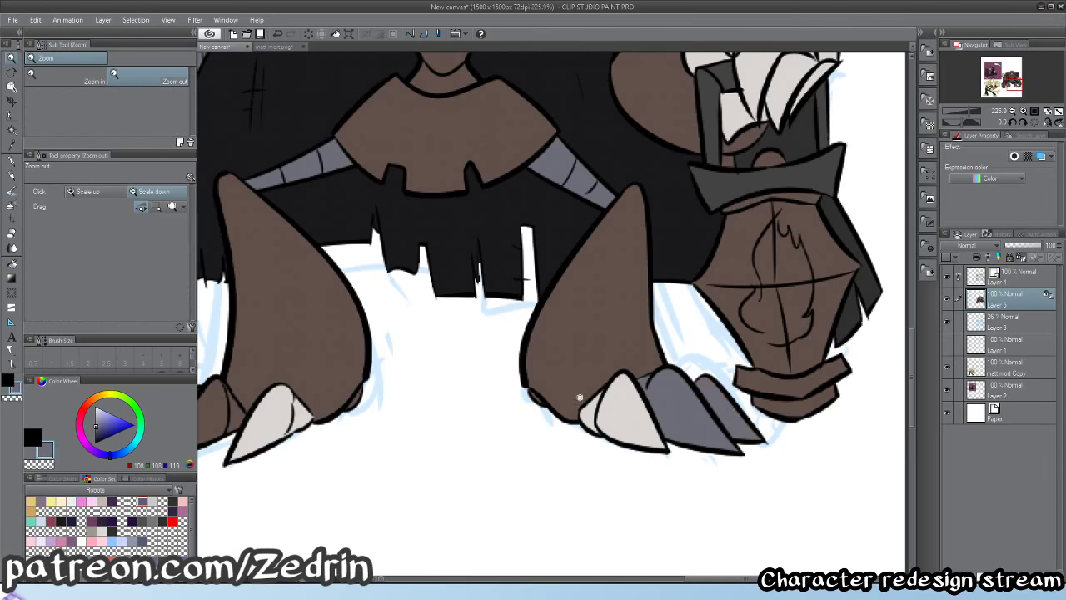
left_click_drag(578, 399, 528, 397)
left_click_drag(437, 384, 569, 373)
scroll(569, 372, "up", 5)
left_click(604, 450, "alt")
left_click(578, 445)
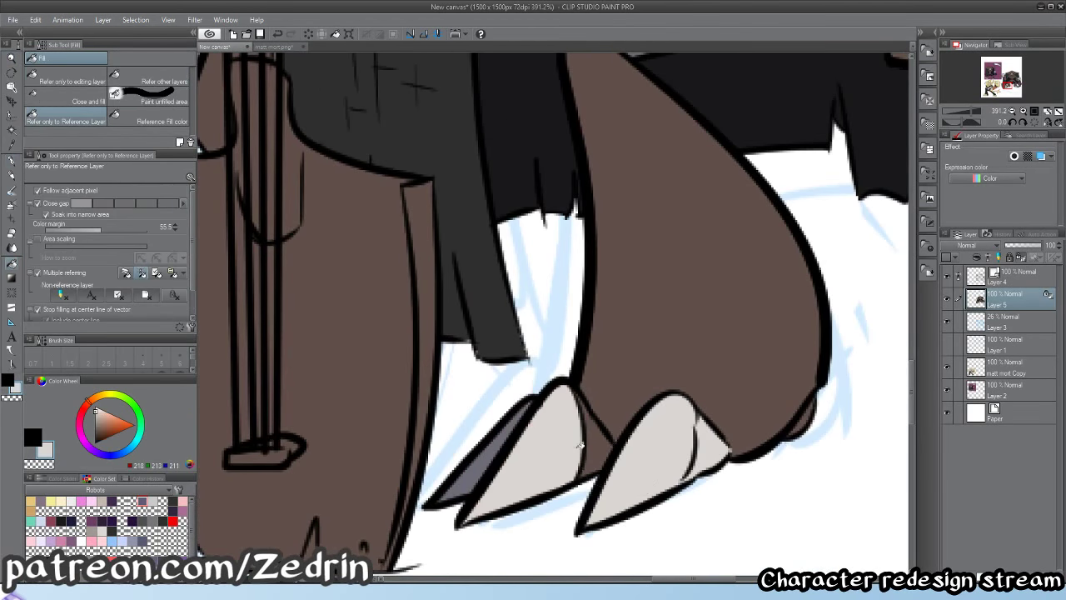
scroll(604, 448, "down", 6)
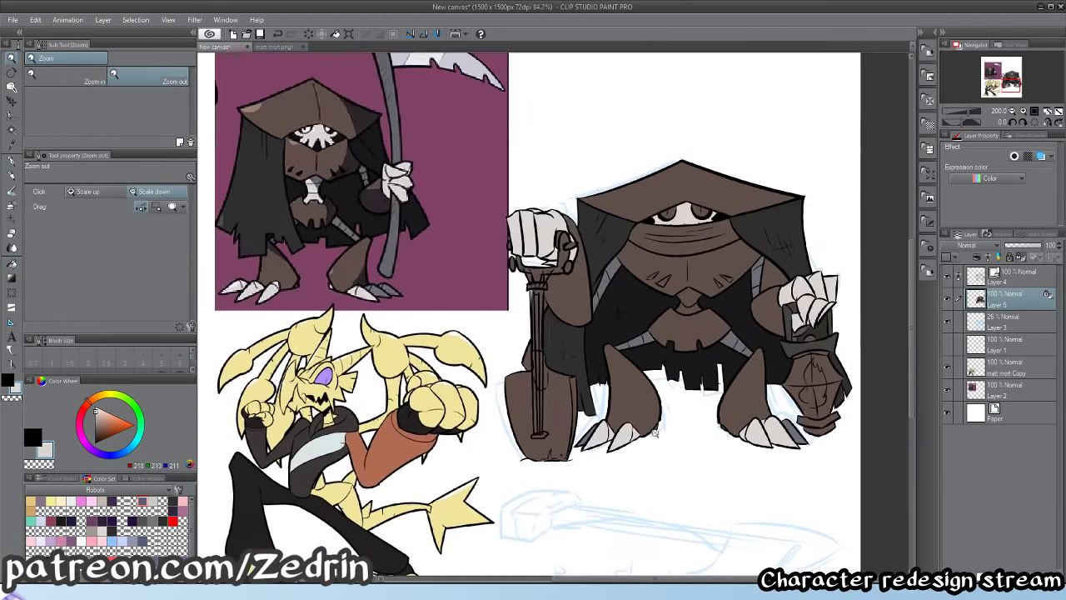
- Pick white and fill the hooded character's eyes with it
left_click_drag(588, 278, 549, 373)
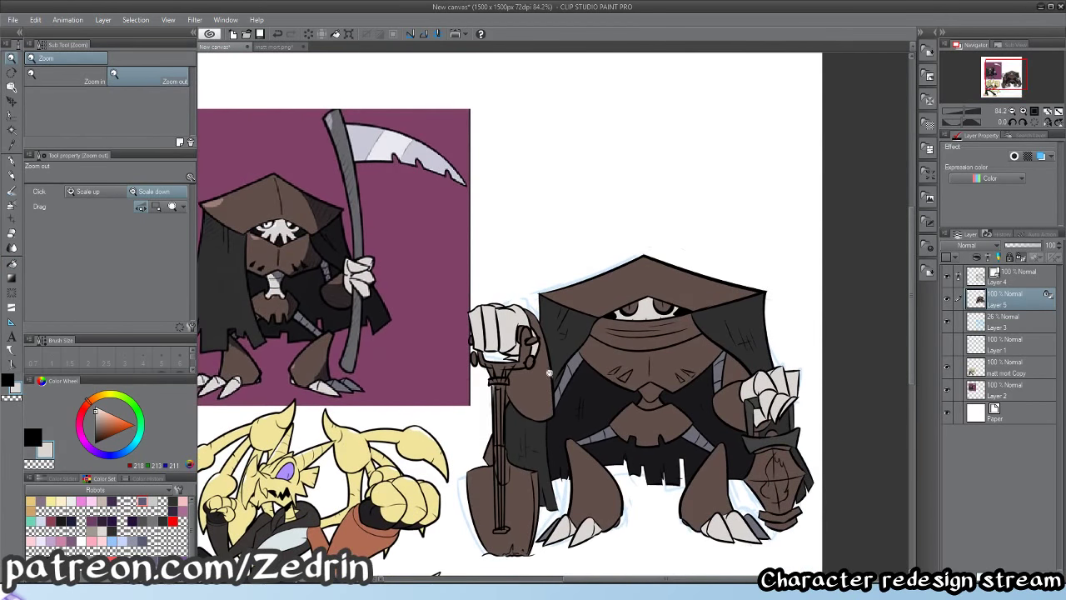
scroll(620, 291, "up", 4)
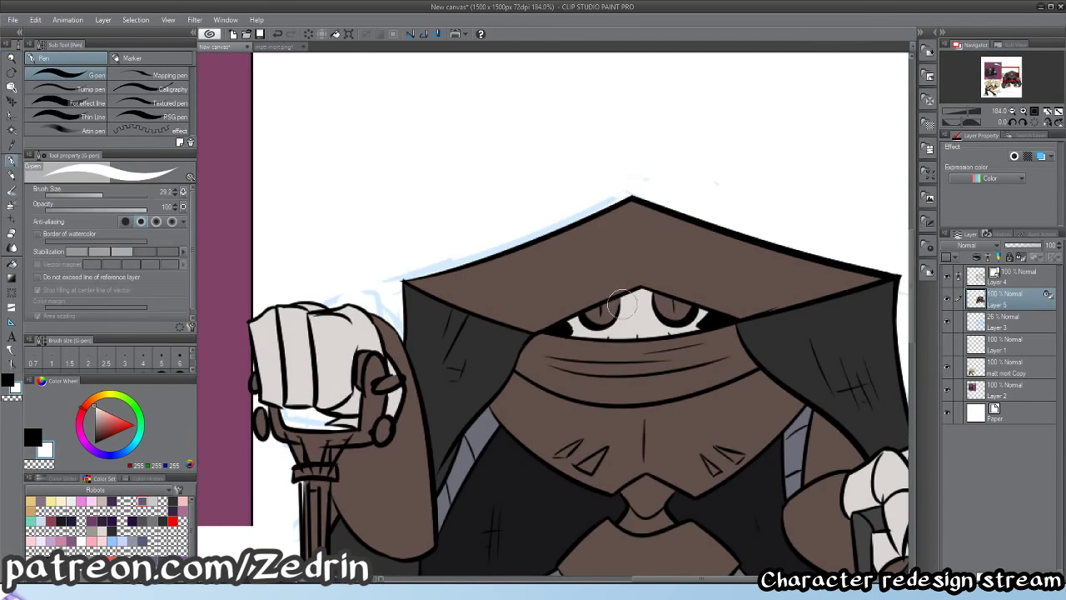
key("g")
left_click(621, 309)
- Pick a light lavender and fill both of the hooded character's eyes with it
scroll(674, 302, "down", 6)
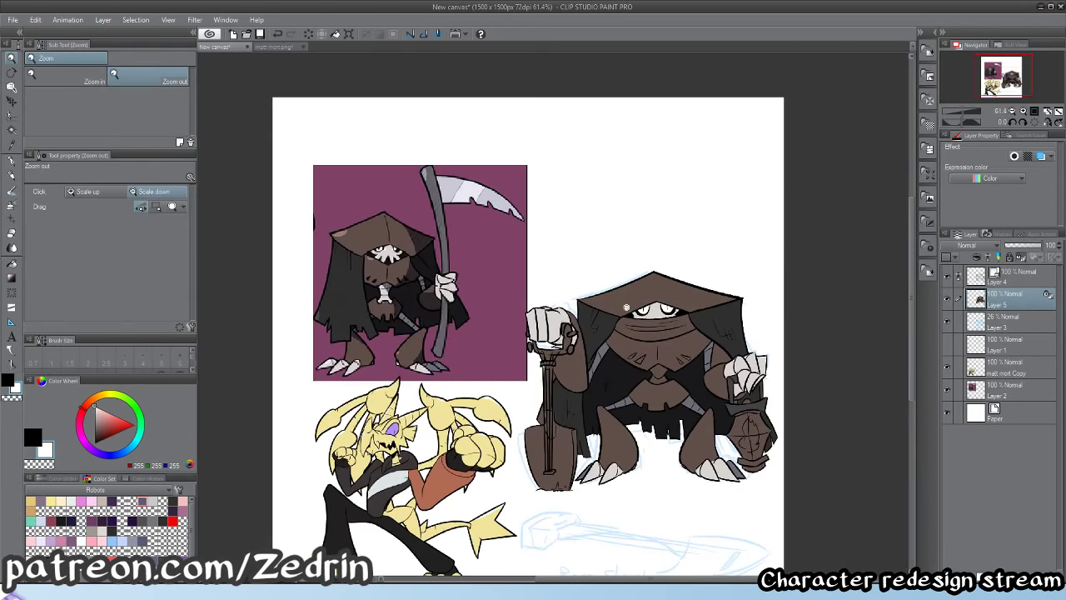
scroll(626, 308, "up", 2)
scroll(668, 345, "up", 2)
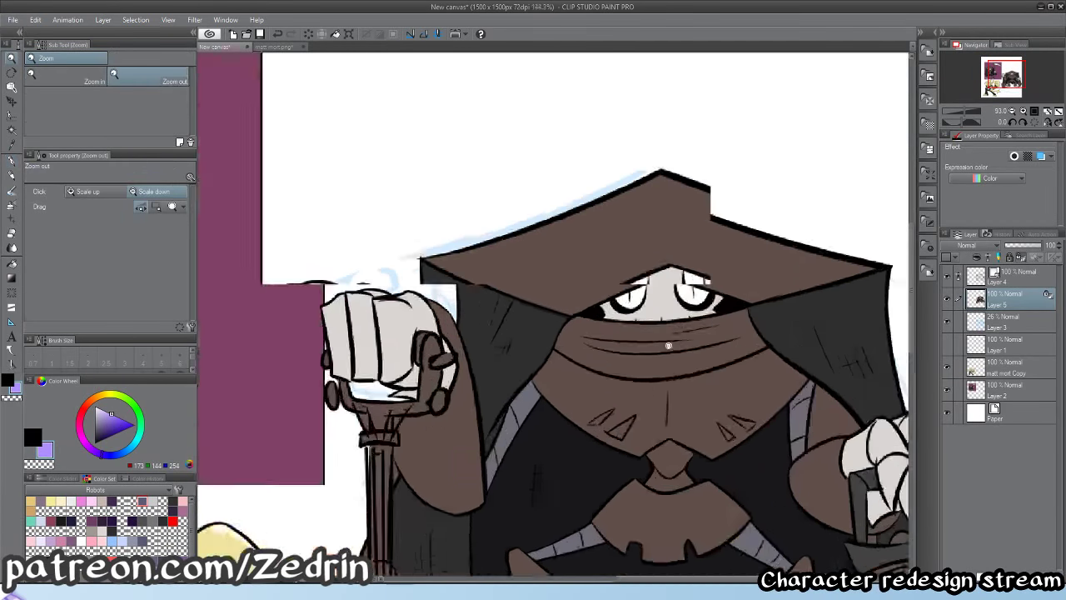
scroll(668, 345, "up", 2)
left_click(648, 274)
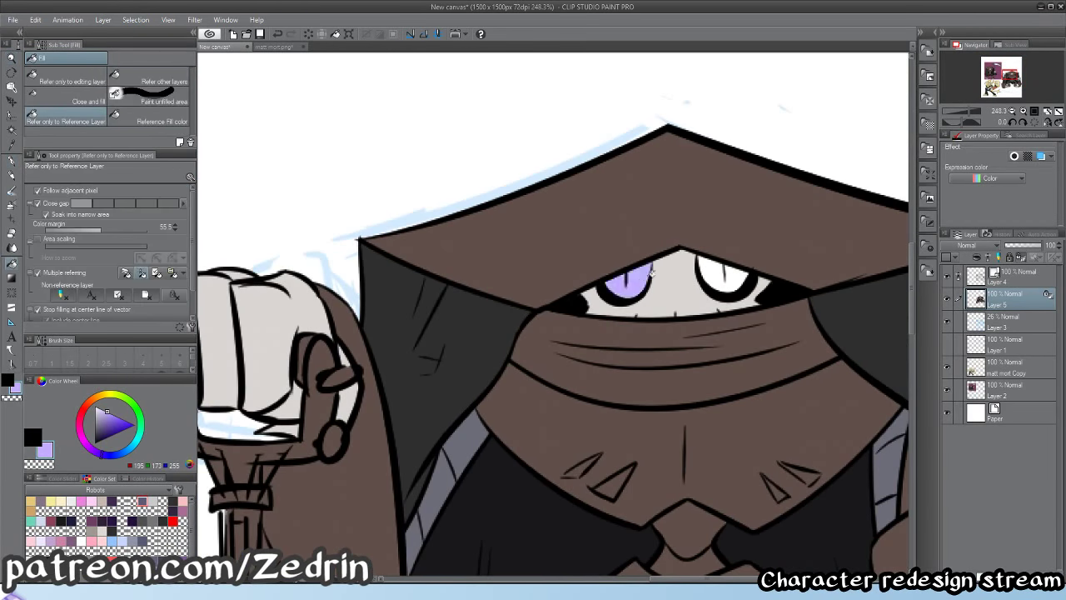
left_click(731, 277)
- Sample the inner cloak's near-black and fill the larger triangular mark on the shovel side of the face covering
scroll(723, 279, "down", 5)
left_click_drag(723, 258, 803, 299)
scroll(802, 299, "up", 4)
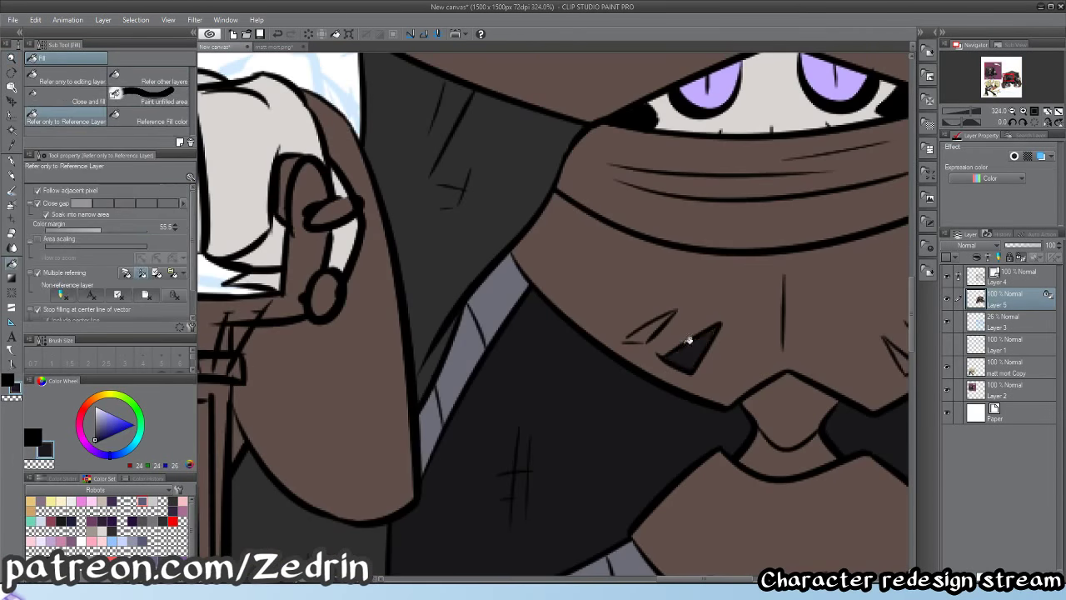
- Adjust the vector strokes of the small triangular marks on both sides of the face covering so their corners meet
scroll(677, 345, "up", 4)
left_click(619, 354)
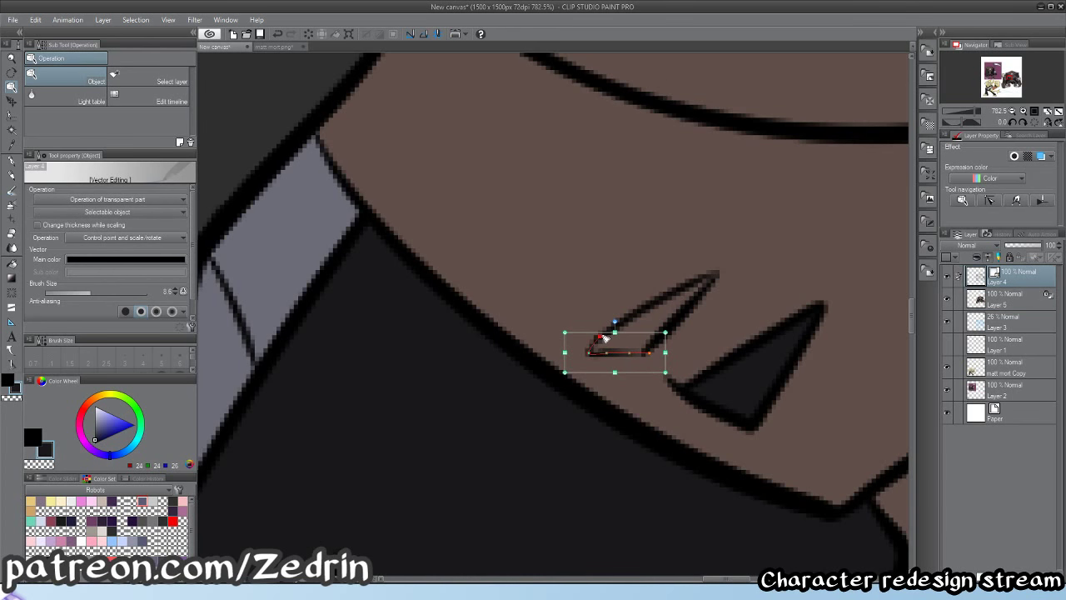
mouse_move(607, 345)
left_mouse_down()
mouse_move(512, 345)
mouse_move(692, 326)
left_mouse_up()
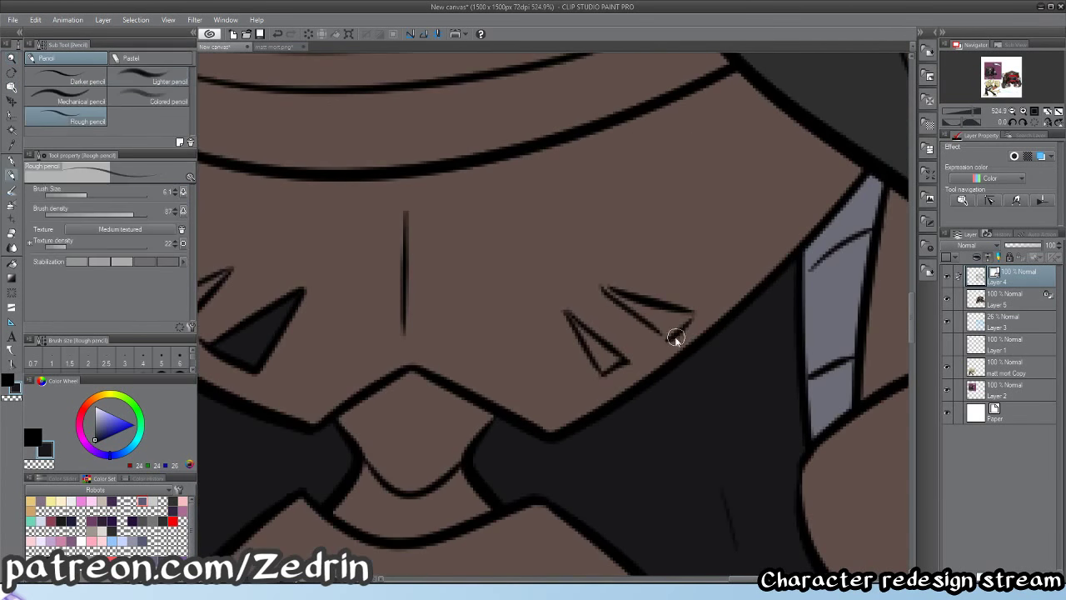
key("o")
left_click(675, 338)
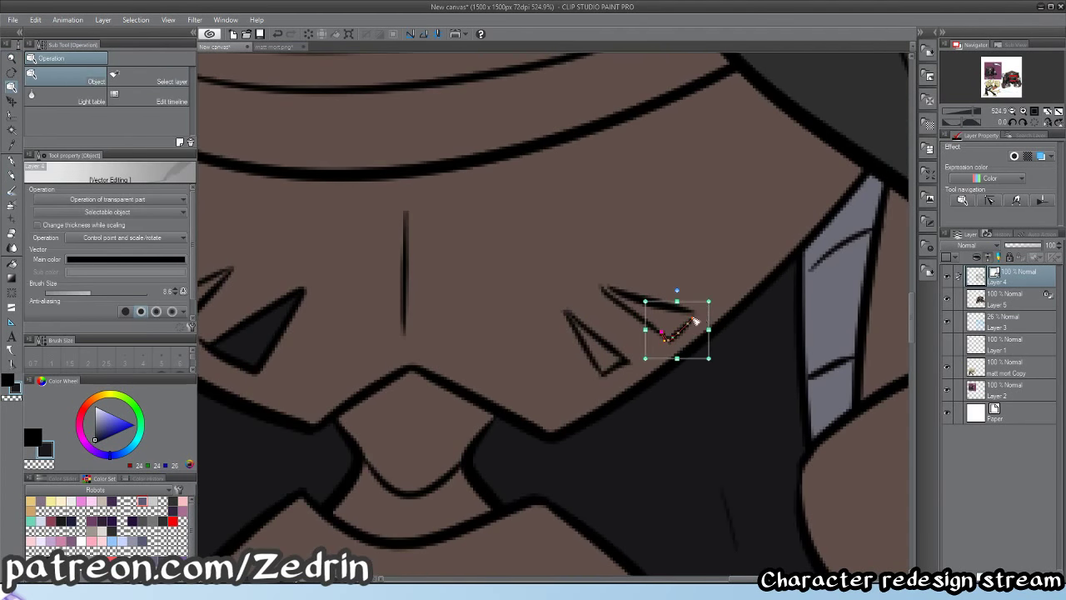
left_click(664, 341)
key("ctrl+z")
left_click_drag(659, 332, 610, 290)
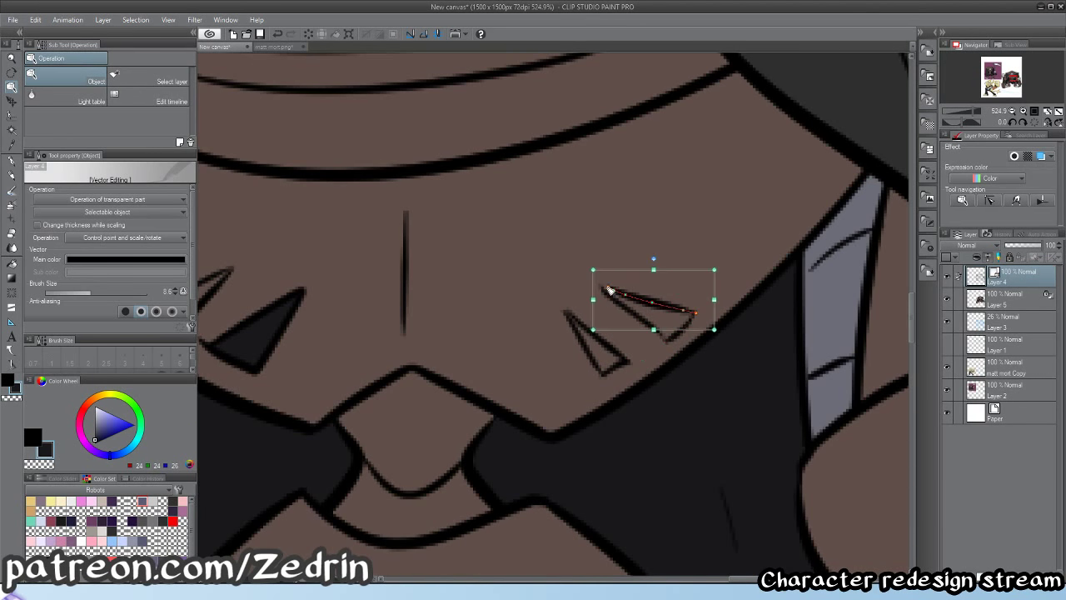
- On the flat colour layer, fill the remaining three triangular marks on the face covering with near-black
key("g")
scroll(624, 333, "down", 3)
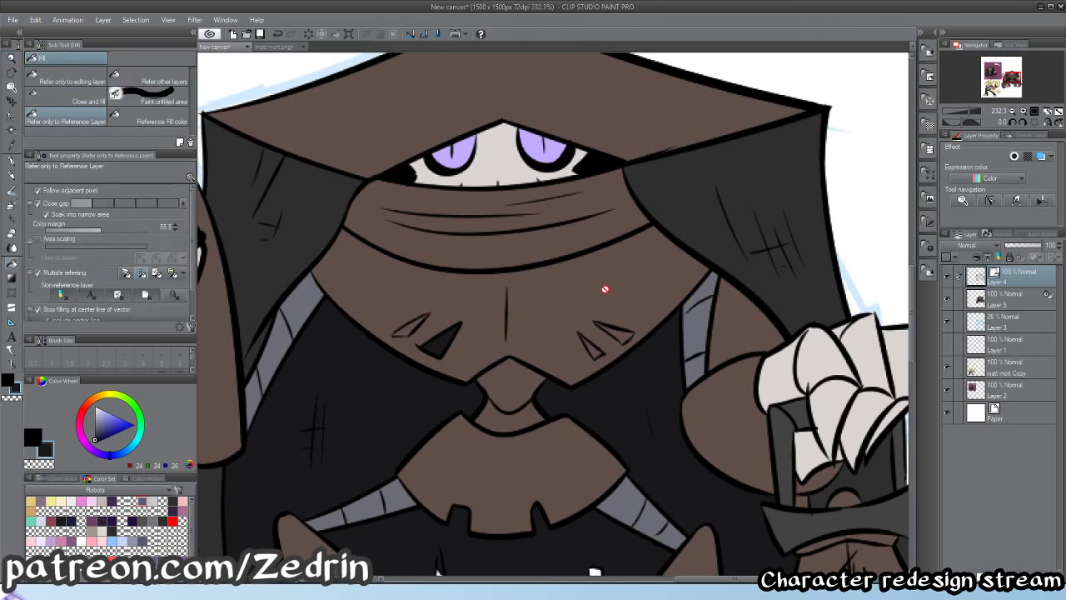
key("alt+bracketleft")
left_click(607, 338)
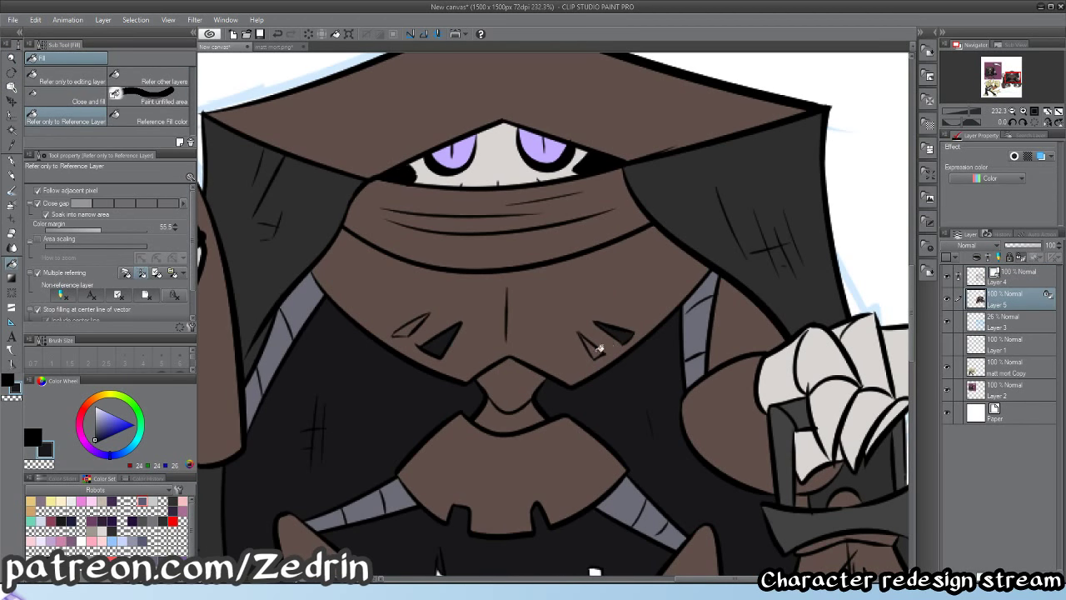
left_click(413, 326)
- Sample the lantern frame's dark grey and fill both pieces of the lantern's base with it
left_click_drag(390, 326, 258, 330)
left_click_drag(463, 358, 691, 366)
left_click_drag(538, 388, 395, 412)
key("p")
left_click(791, 364, "alt")
left_click_drag(661, 397, 702, 343)
key("g")
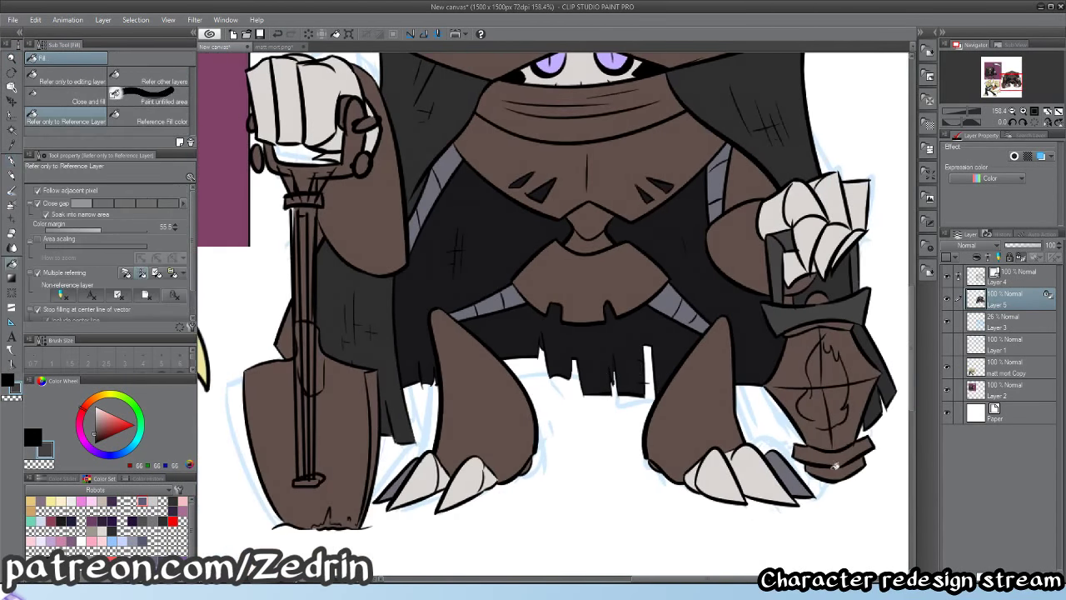
left_click(831, 469)
left_click(831, 453)
- Fill the shovel's blade, its side edge and the small fitting at the shaft's end with the same dark grey
left_click_drag(488, 448, 637, 435)
left_click(494, 419)
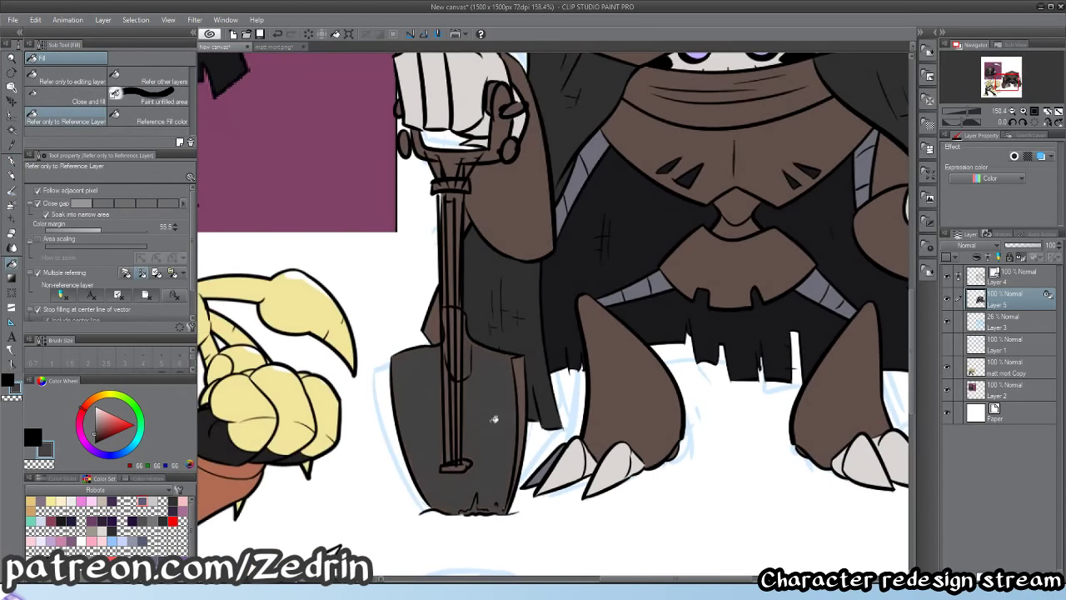
left_click(520, 386)
left_click(446, 383)
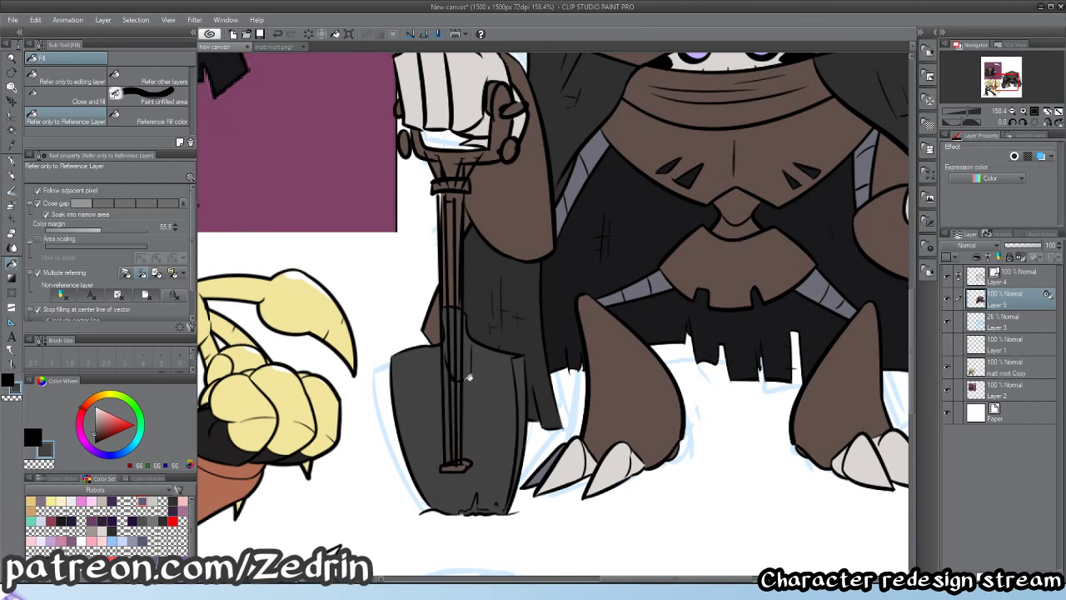
- Pick a mid grey (144, 144, 144) and fill the shovel blade's face and the socket around the shaft
key("p")
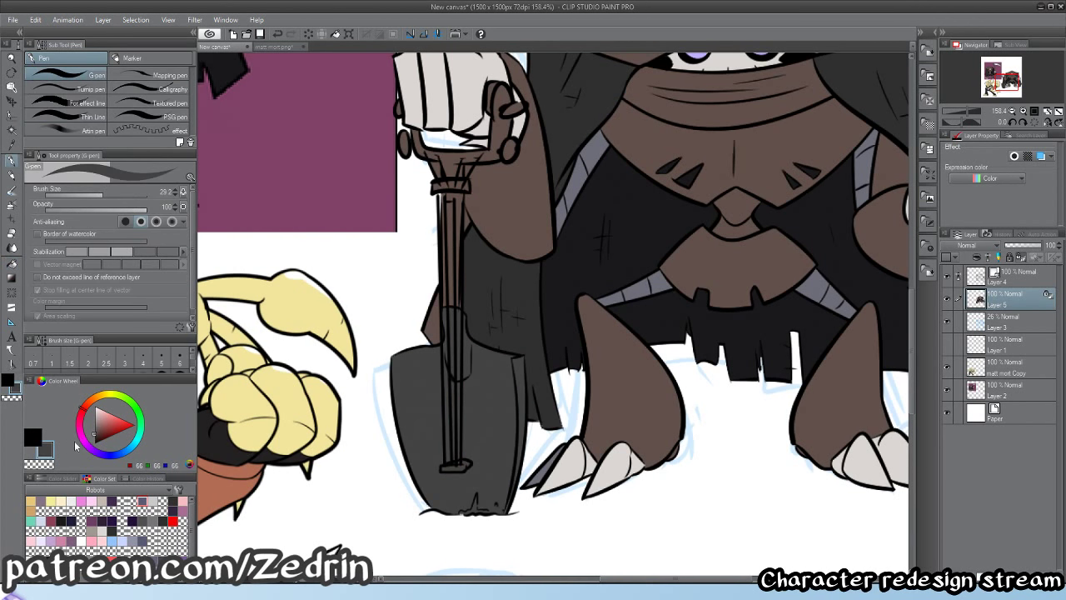
left_click_drag(108, 419, 84, 423)
key("g")
left_click(489, 409)
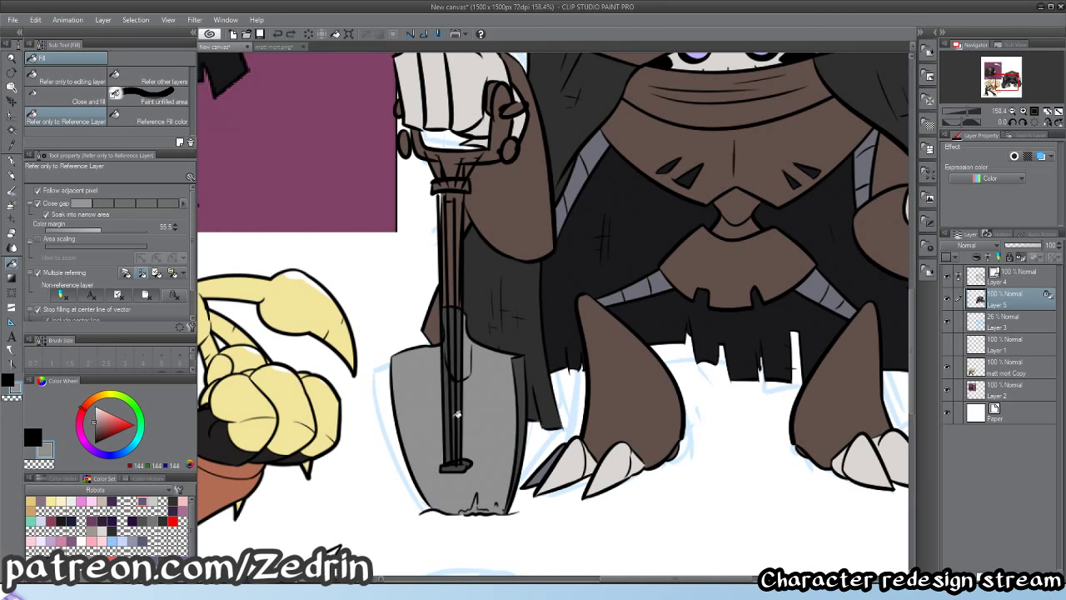
left_click(455, 412)
left_click(454, 388)
key("alt+space")
left_click_drag(450, 429, 423, 421)
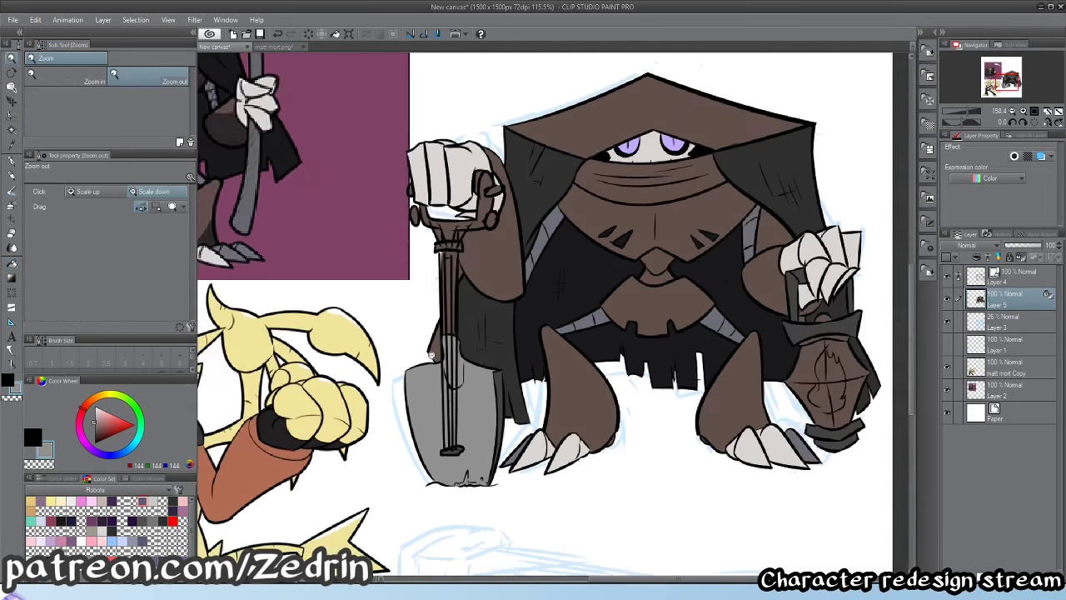
- Return to dark grey (66, 66, 66) and fill the shovel's handle frame below and beside the gripping hand
left_click_drag(428, 283, 479, 371)
left_click_drag(467, 329, 433, 475)
left_click_drag(427, 475, 446, 475)
key("g")
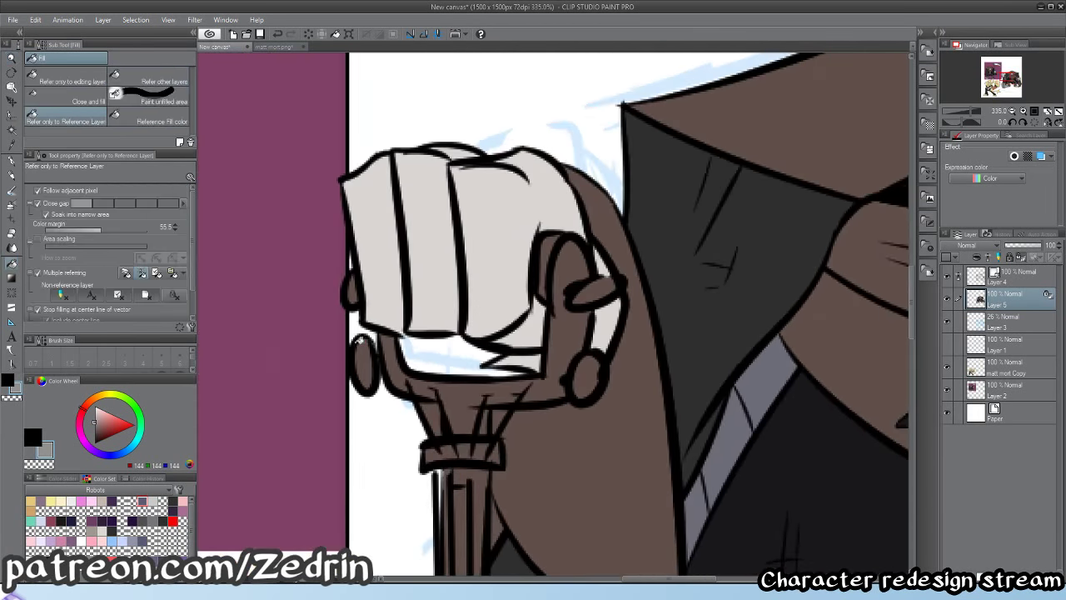
left_click(433, 405)
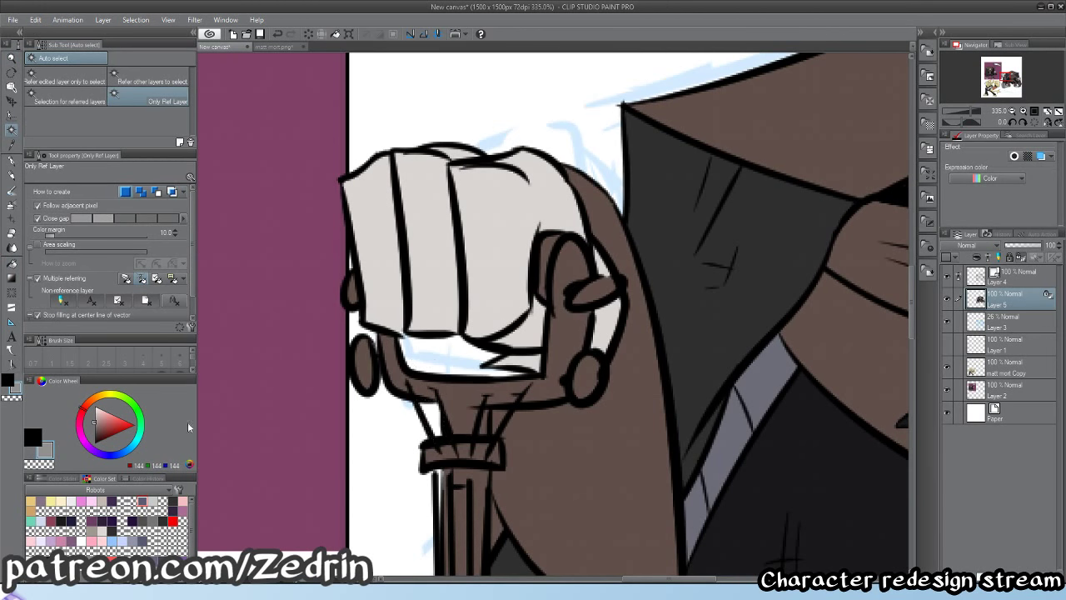
left_click_drag(95, 432, 94, 434)
key("alt+space")
left_click_drag(432, 380, 391, 359)
key("p")
key("g")
scroll(433, 370, "up", 8)
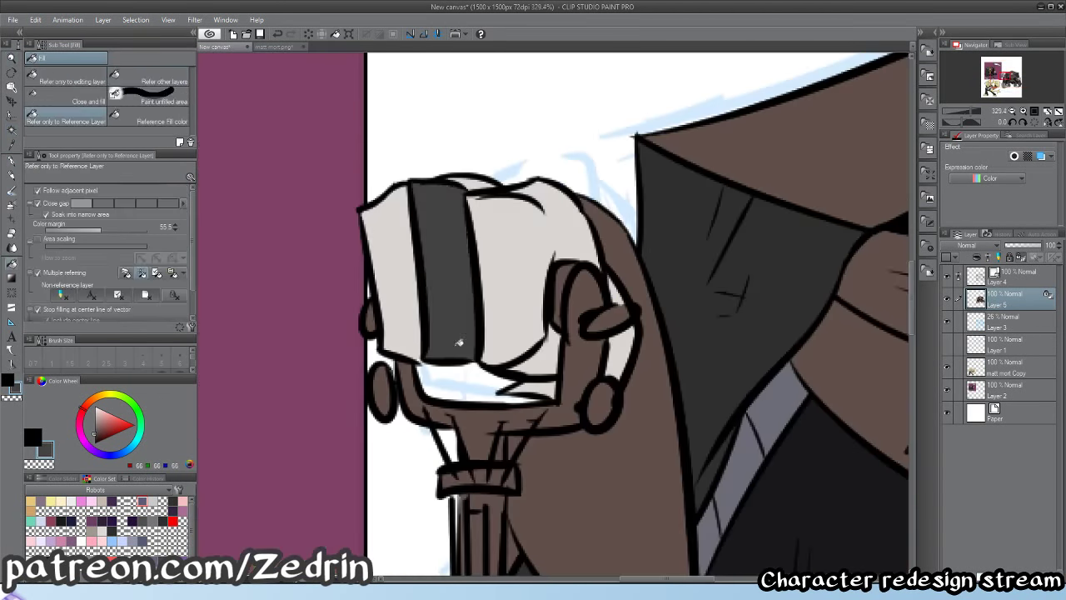
left_click(569, 287)
- Fill the collar between the shovel's handle and shaft with the same dark grey
key("alt+space")
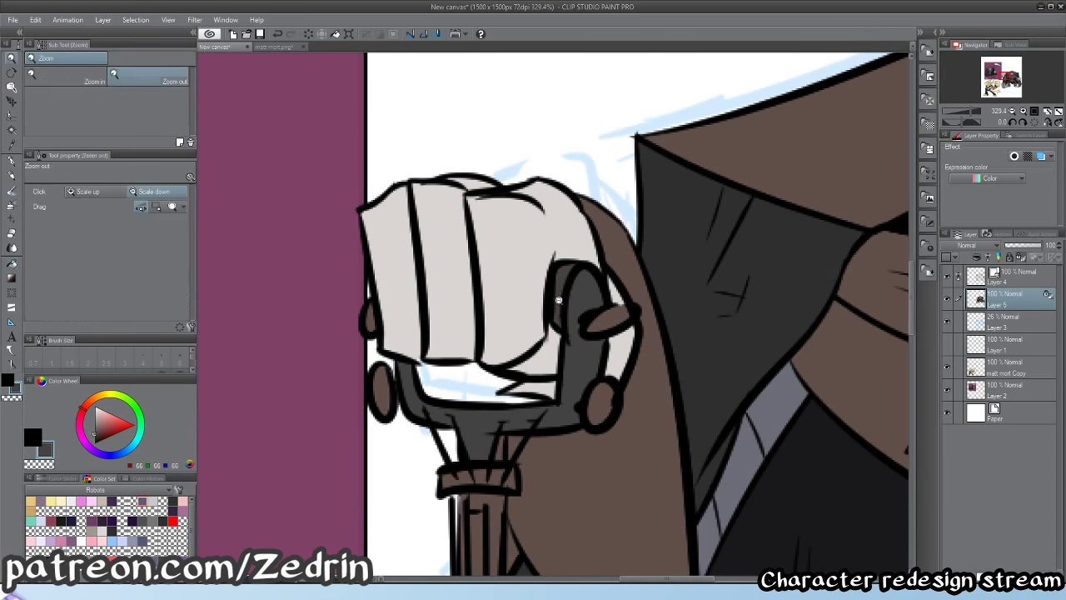
left_click_drag(567, 291, 519, 389)
scroll(518, 388, "up", 4)
key("g")
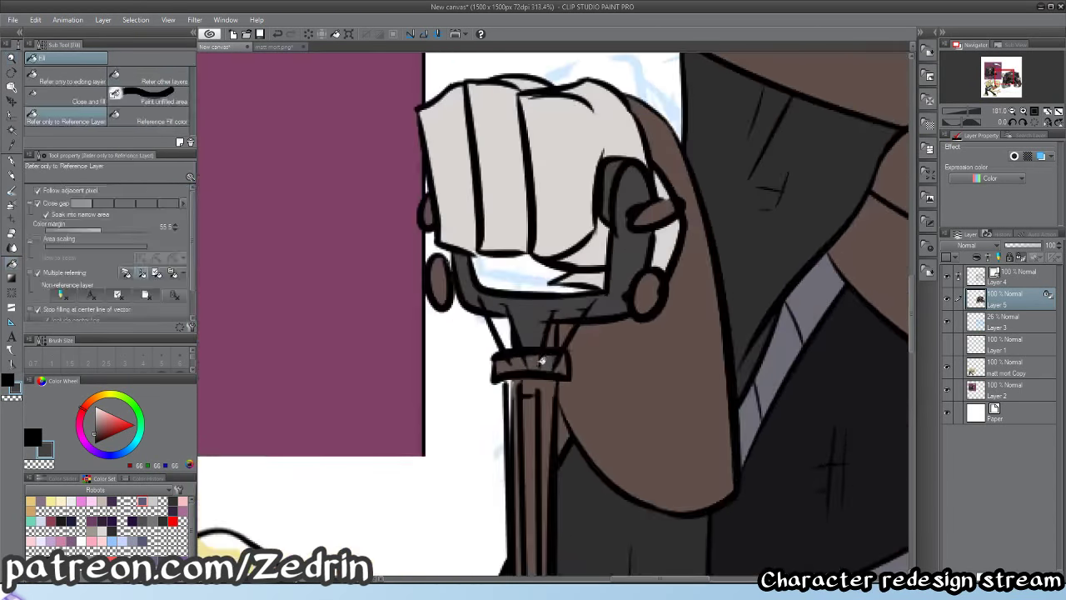
left_click(503, 364)
- Pick the outer cloak's dark grey and fill the brown cloak sliver behind the shovel's shaft with it
key("/")
scroll(508, 383, "down", 5)
scroll(529, 443, "up", 4)
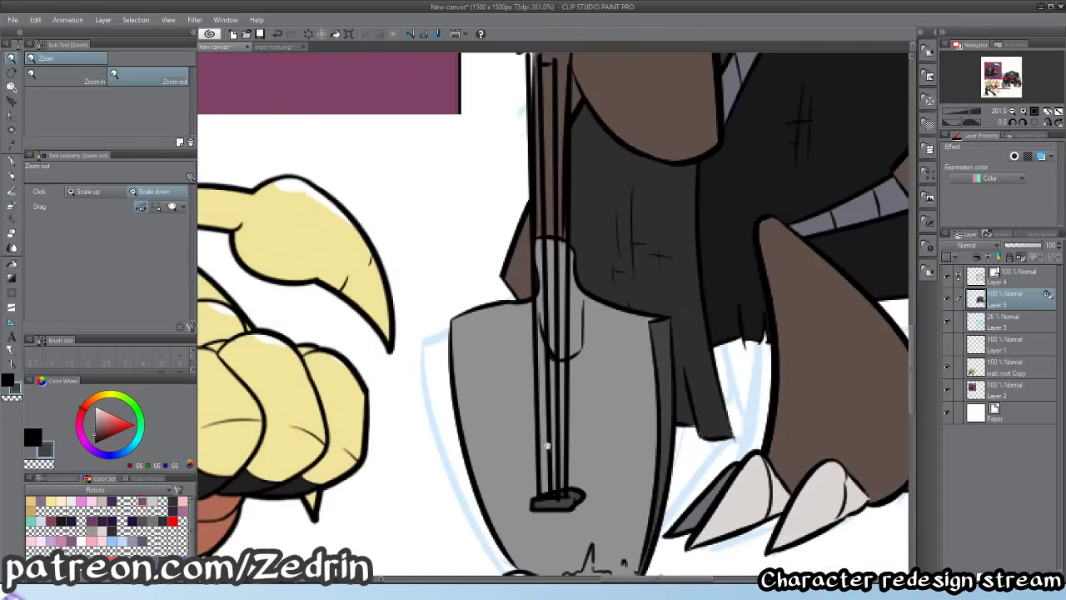
scroll(528, 444, "down", 4)
scroll(503, 388, "up", 3)
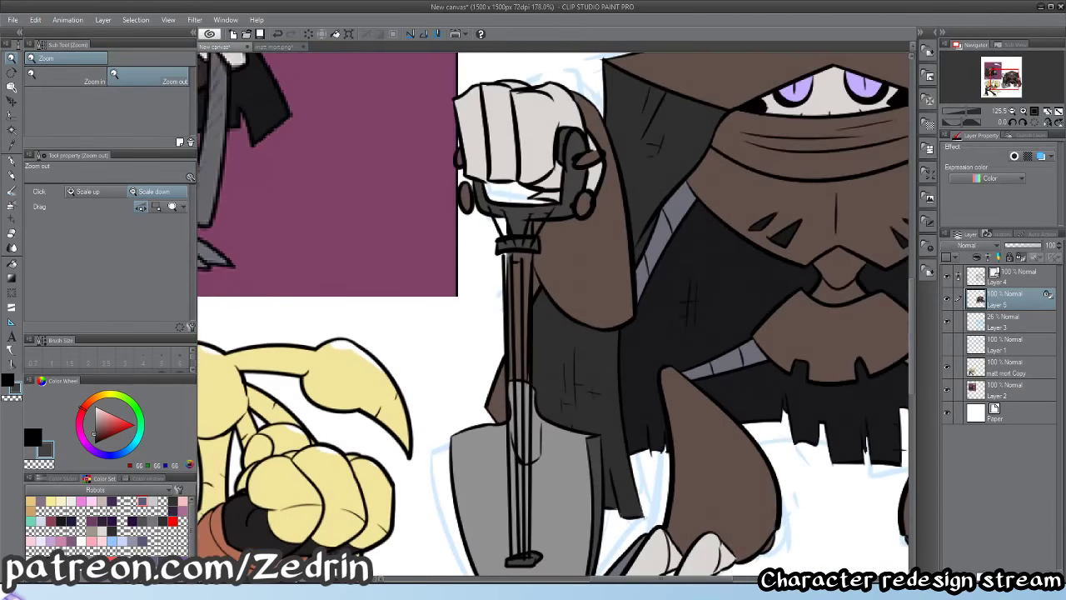
key("g")
scroll(503, 388, "down", 4)
scroll(518, 375, "up", 4)
key("w")
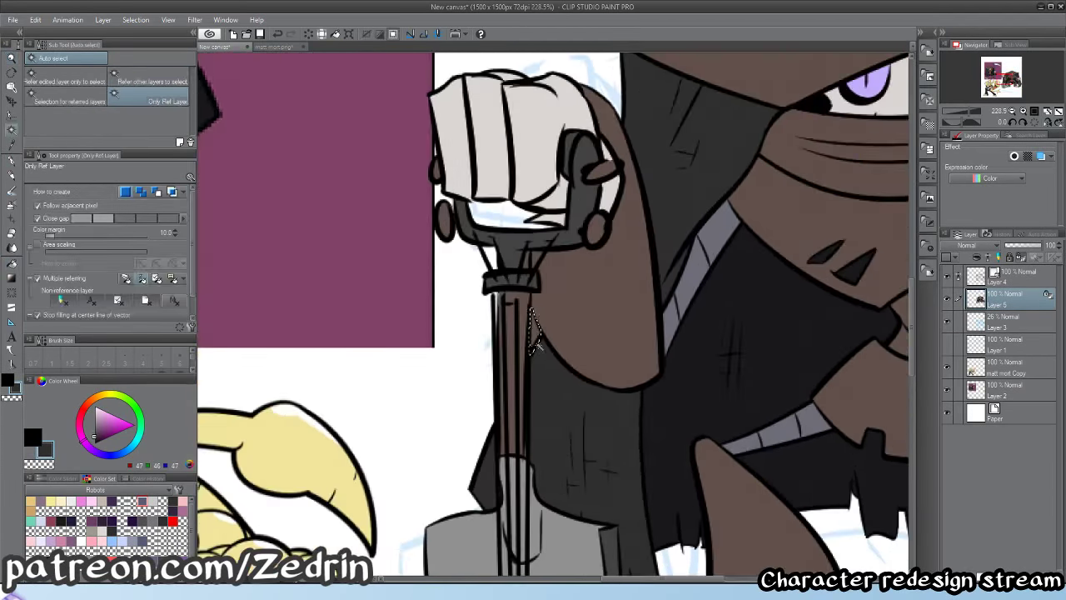
scroll(540, 355, "down", 4)
scroll(548, 338, "up", 4)
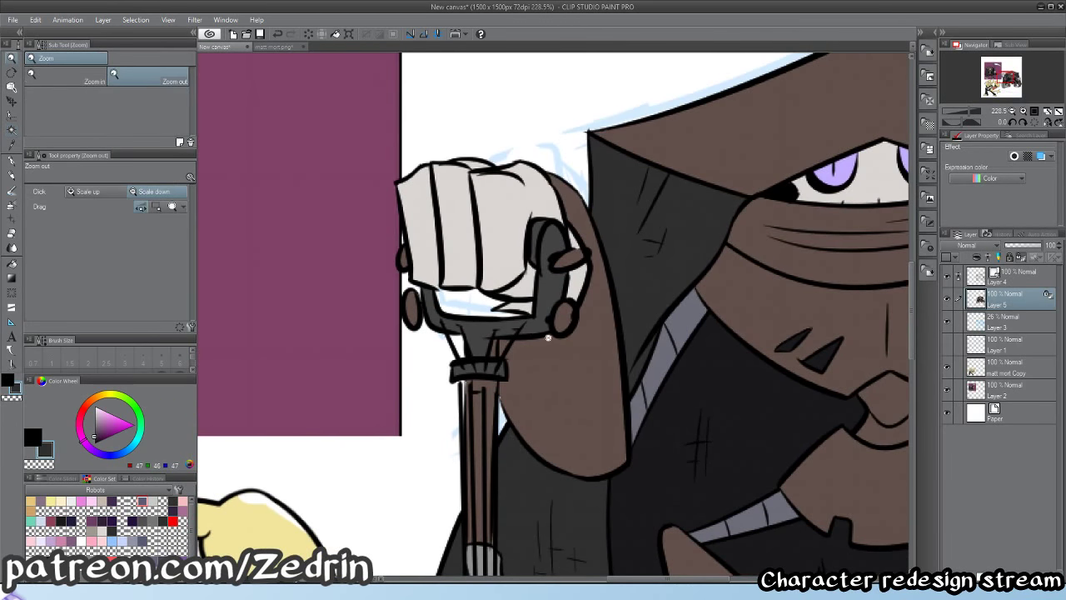
- Pick a muted yellow and fill the rounded knobs on the shovel's handle with it
key("p")
left_click(106, 393)
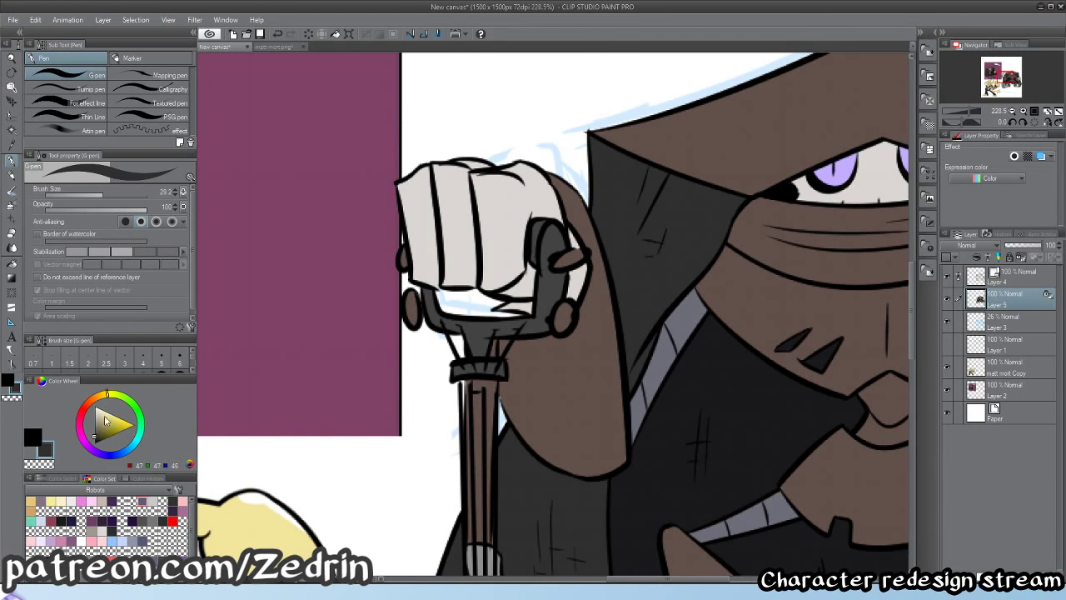
left_click(103, 418)
key("g")
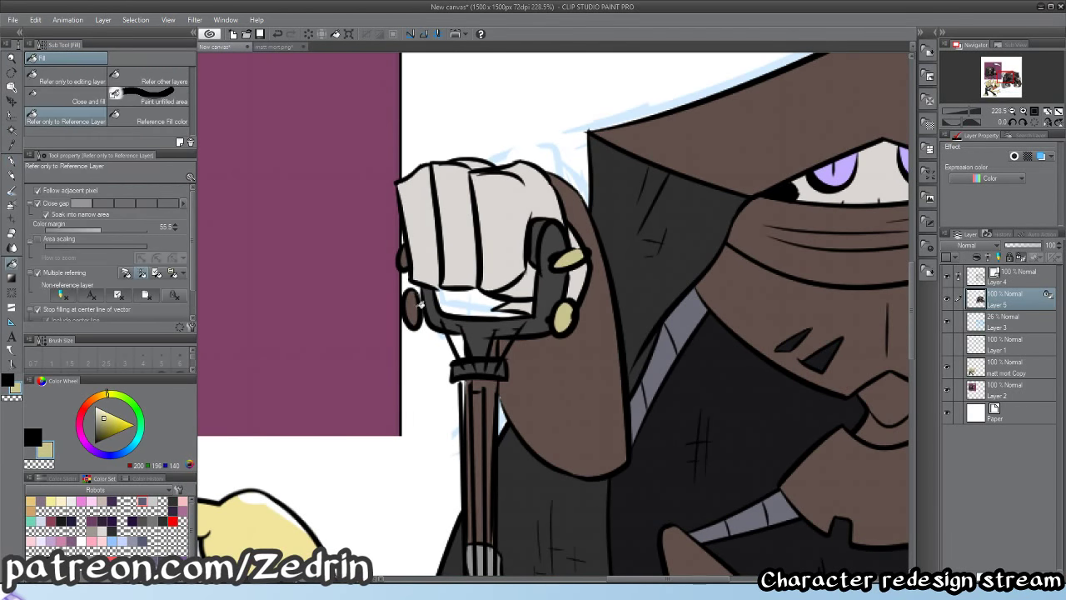
scroll(407, 255, "down", 4)
scroll(349, 375, "up", 2)
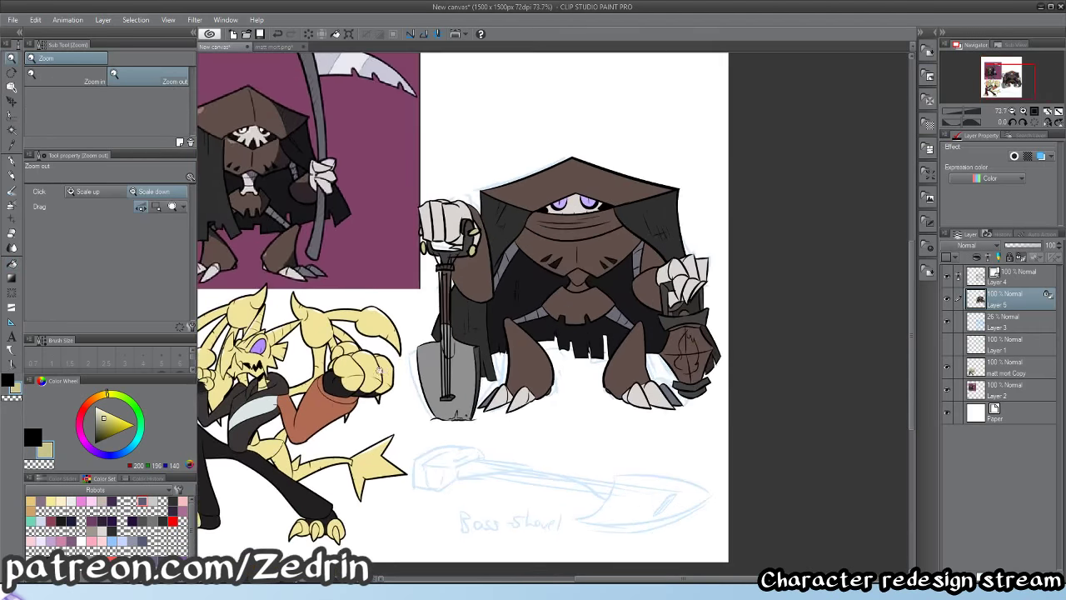
- Pick a light blue (190, 230, 255) and fill all of the lantern's glass panes with it
key("p")
key("slash")
left_click_drag(681, 371, 732, 366)
left_click_drag(708, 350, 506, 410)
left_click(126, 454)
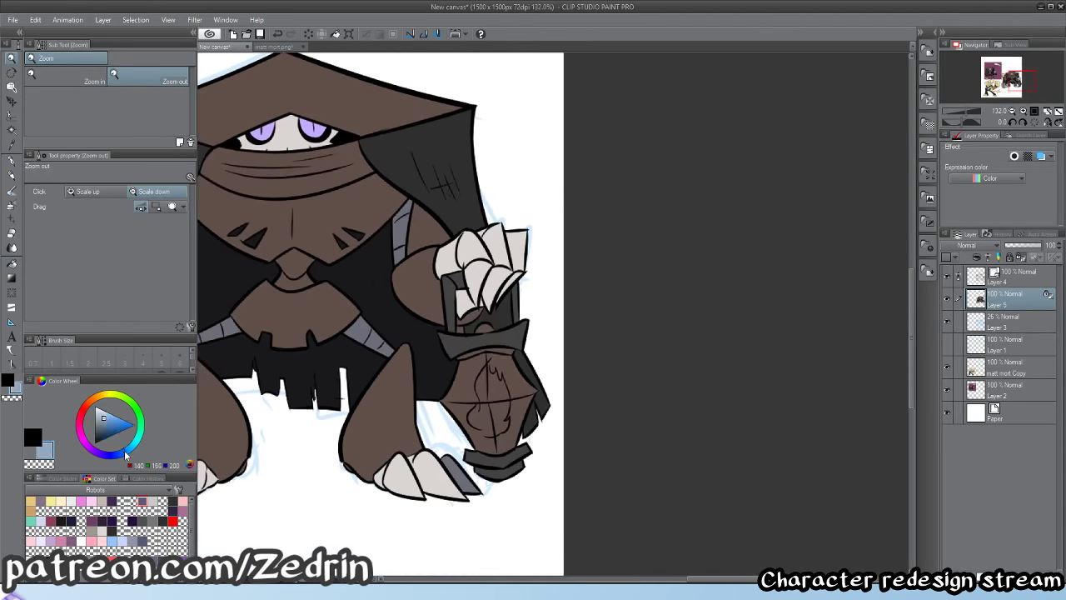
left_click(109, 402)
key("g")
left_click_drag(468, 379, 491, 357)
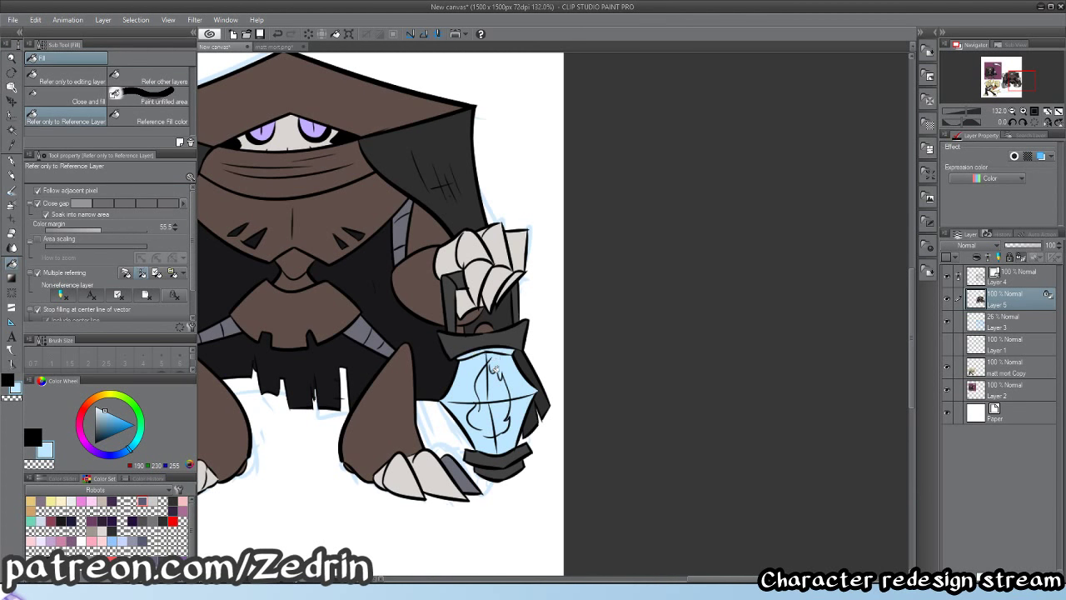
- Pick a medium blue, select the body-side glass panes of the lantern and paint a shaded band along their outer edge
scroll(415, 400, "up", 2)
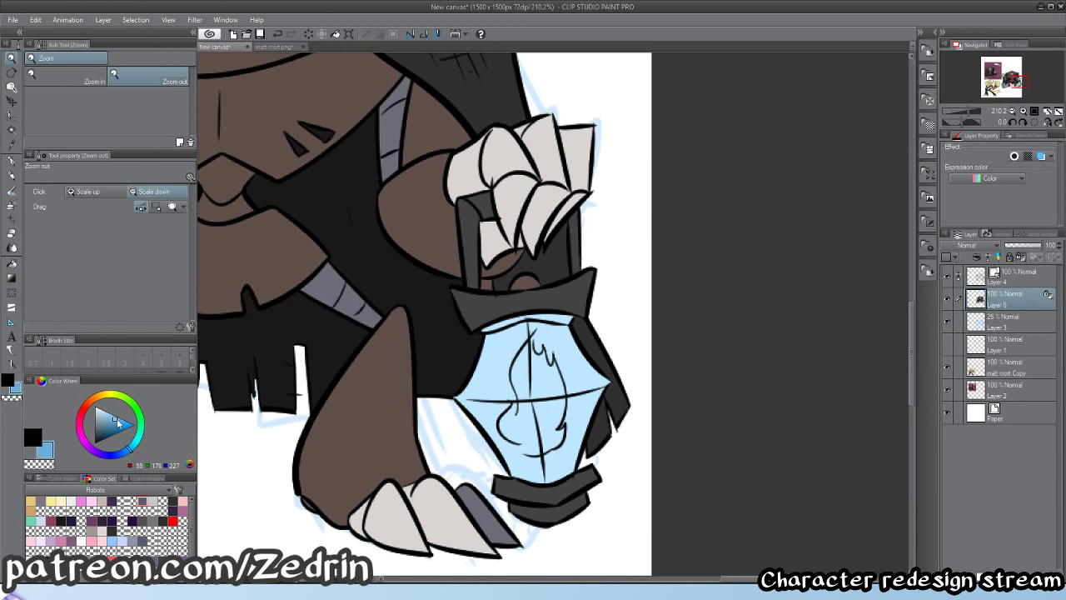
key("w")
left_click(505, 375)
key("p")
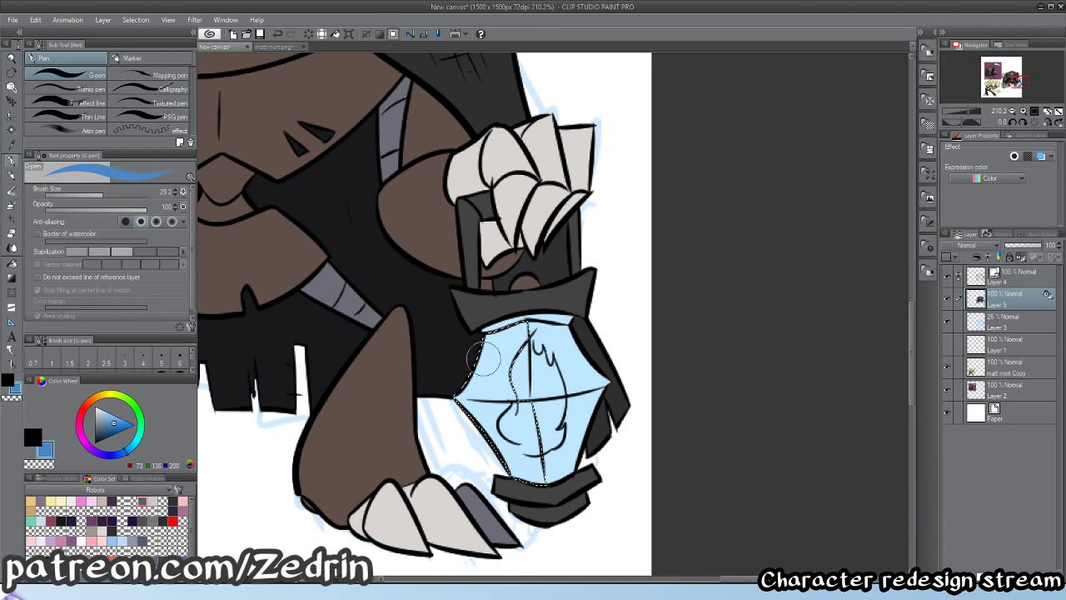
left_click_drag(501, 326, 438, 448)
left_click_drag(505, 306, 524, 539)
left_click_drag(449, 401, 505, 523)
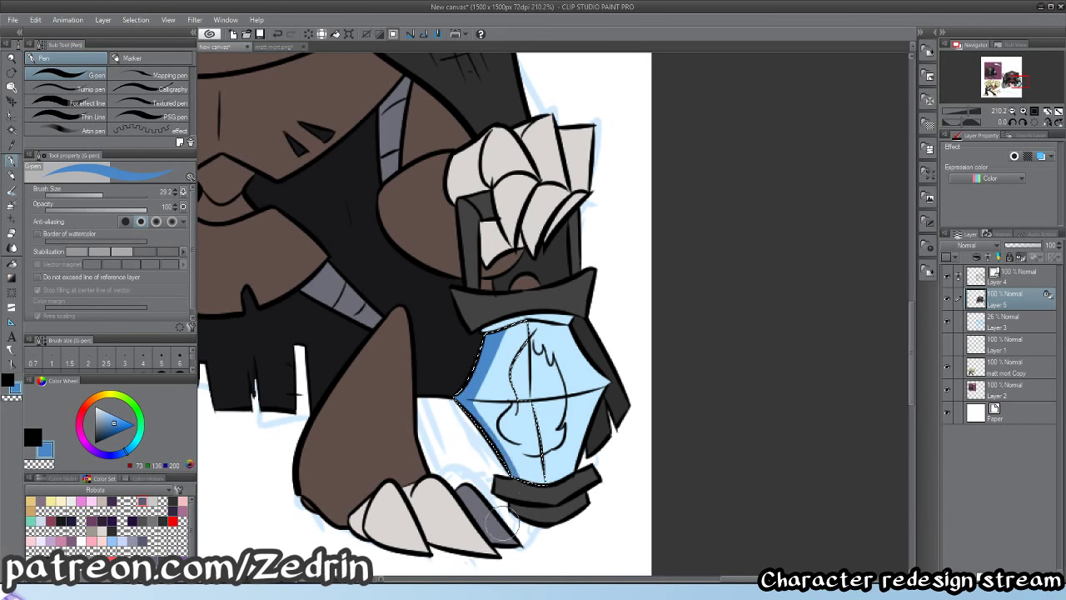
- Select the lantern's outer glass panes, paint the same medium blue band along their outer edge, and clear the selection
key("w")
left_click(582, 445)
key("p")
key("w")
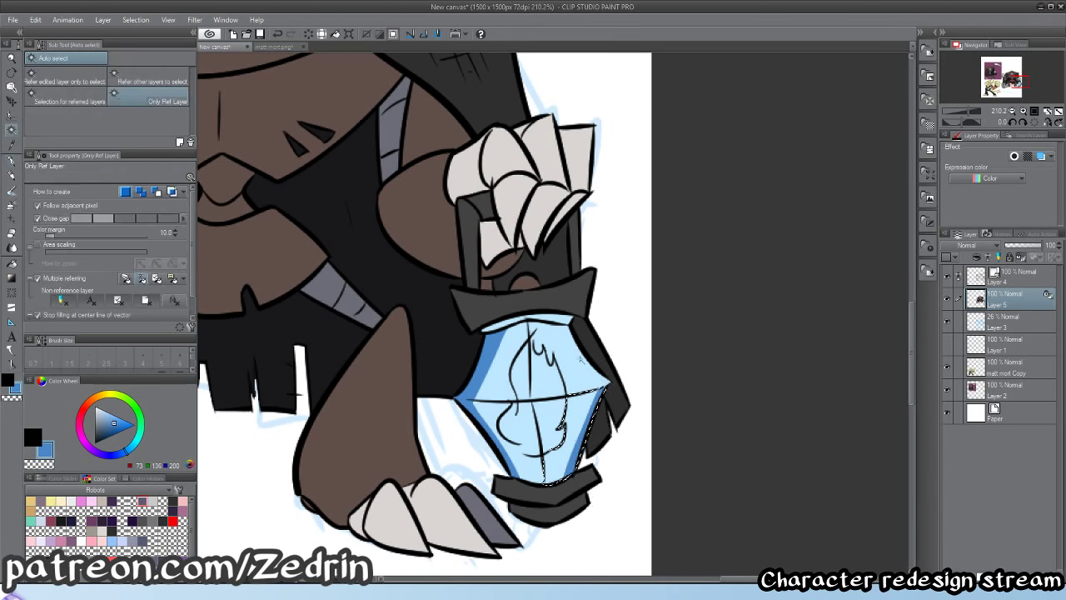
left_click(570, 335)
key("p")
left_click_drag(567, 323, 614, 381)
key("ctrl+d")
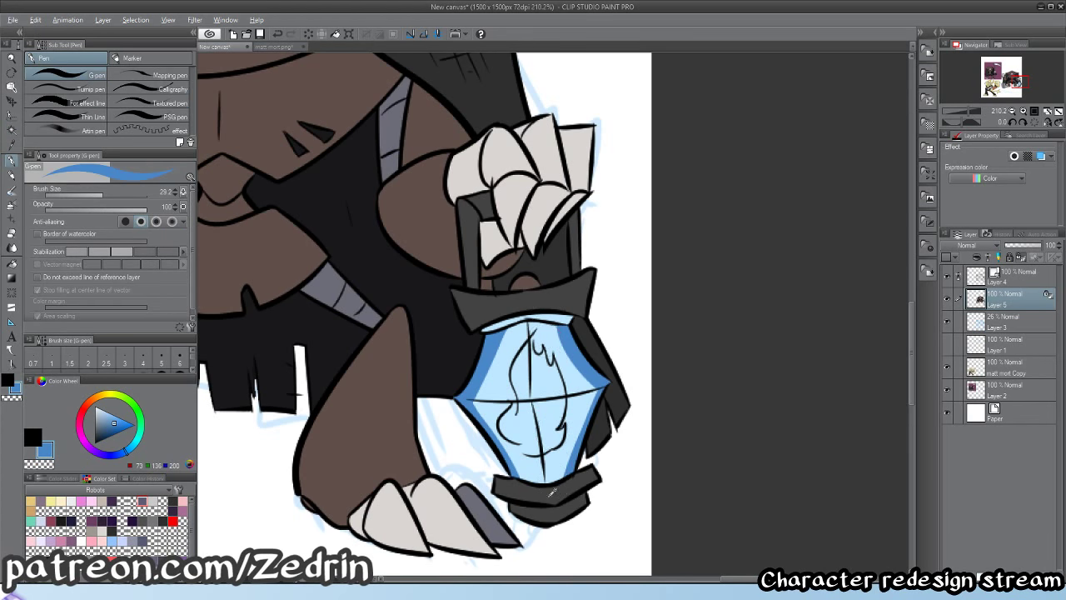
- Select the thin strip beneath the lantern's upper cap and recolour it dark grey like the frame
key("w")
left_click(549, 321)
key("p")
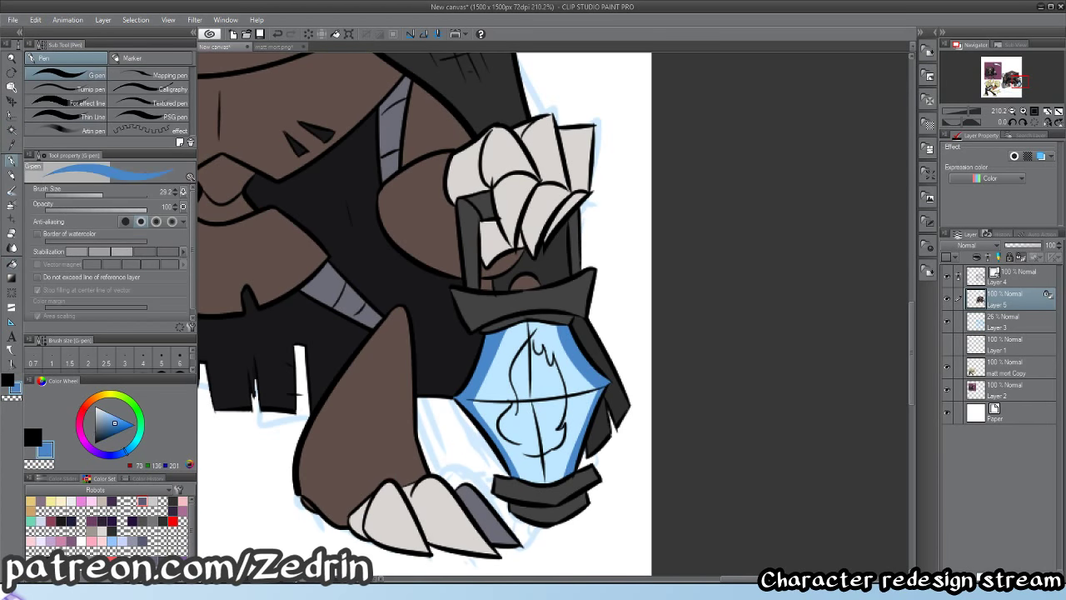
- Paint the flame inside the lantern in bright blue with a light blue core, using the G-pen
key("ctrl+space")
left_click_drag(564, 434, 616, 433)
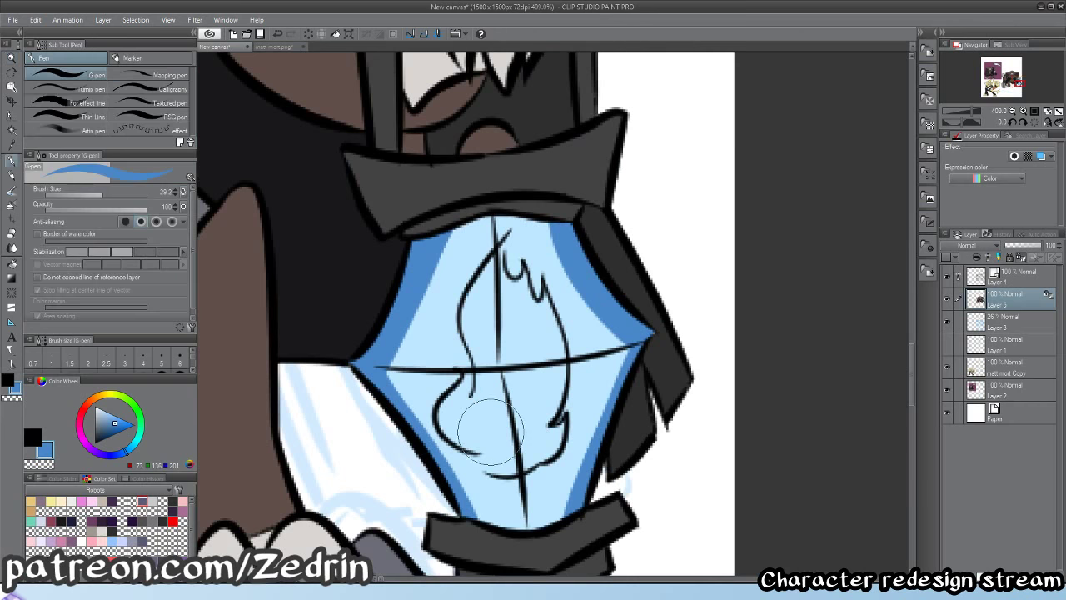
mouse_move(483, 418)
left_mouse_down()
mouse_move(515, 424)
mouse_move(495, 403)
mouse_move(465, 418)
mouse_move(533, 441)
mouse_move(517, 400)
mouse_move(500, 258)
mouse_move(485, 291)
mouse_move(508, 329)
mouse_move(542, 304)
mouse_move(536, 353)
left_mouse_up()
key("ctrl+z")
left_click(121, 418)
left_click_drag(118, 419, 106, 411)
mouse_move(498, 311)
left_mouse_down()
mouse_move(508, 408)
mouse_move(500, 441)
mouse_move(520, 392)
mouse_move(504, 291)
mouse_move(518, 373)
mouse_move(529, 358)
mouse_move(521, 328)
left_mouse_up()
- Reduce the brush size and touch up the upper part of the flame's core with the bright blue
key("[")
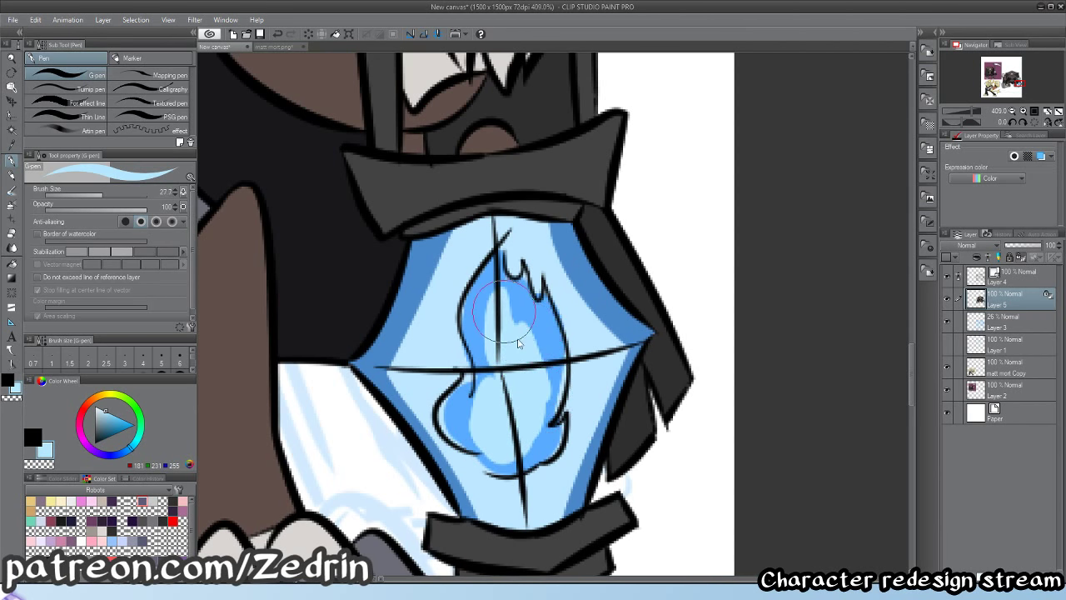
key("x")
mouse_move(523, 307)
left_mouse_down()
mouse_move(515, 333)
mouse_move(534, 320)
left_mouse_up()
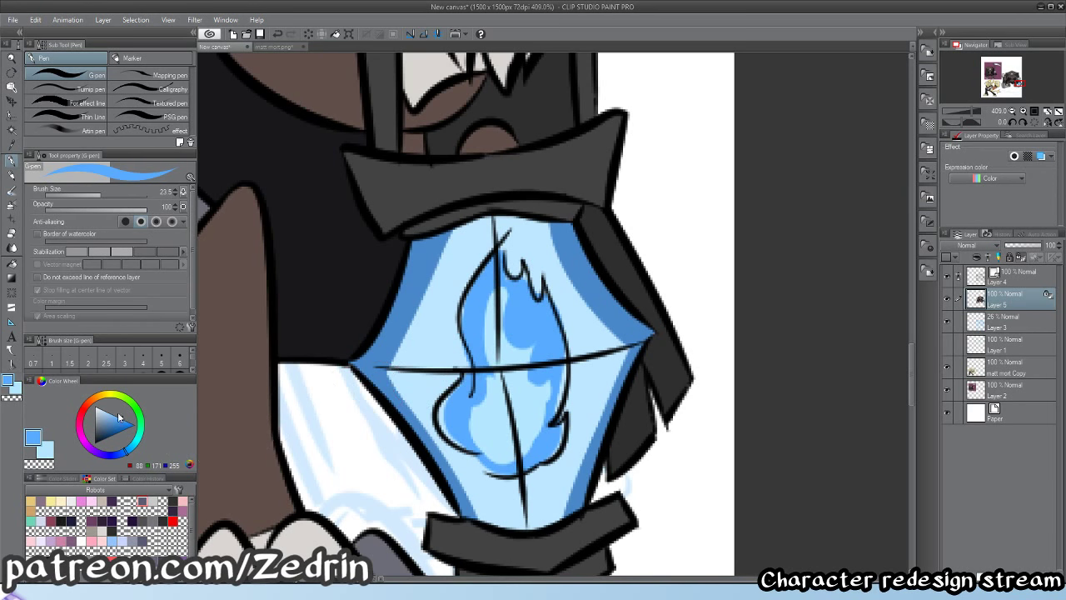
- Choose white and paint a white core in the lower part of the lantern's flame
left_click_drag(119, 418, 95, 406)
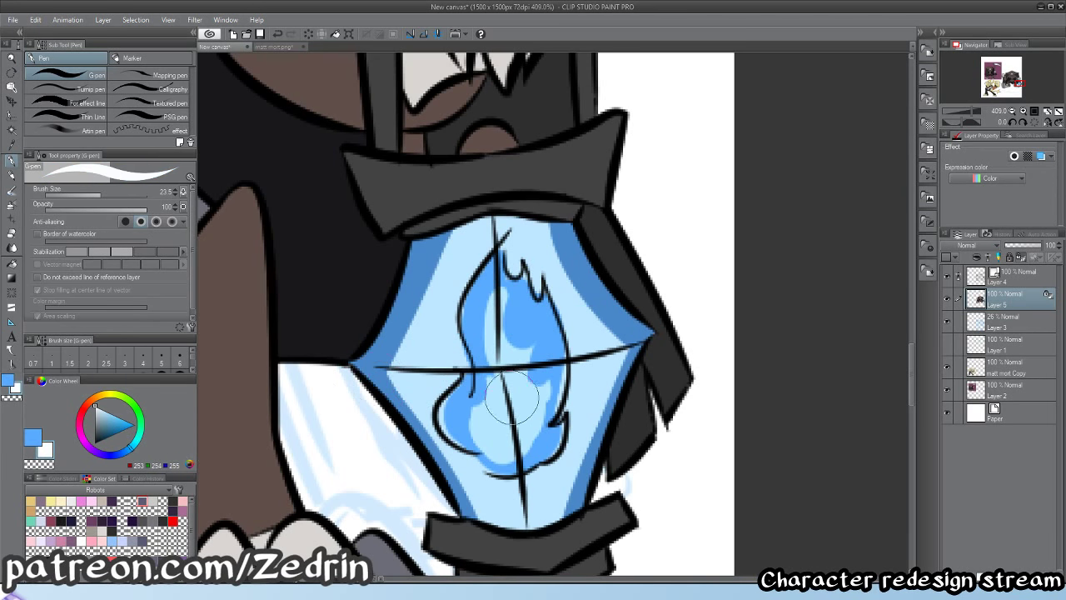
left_click_drag(511, 398, 506, 427)
left_click_drag(503, 387, 510, 439)
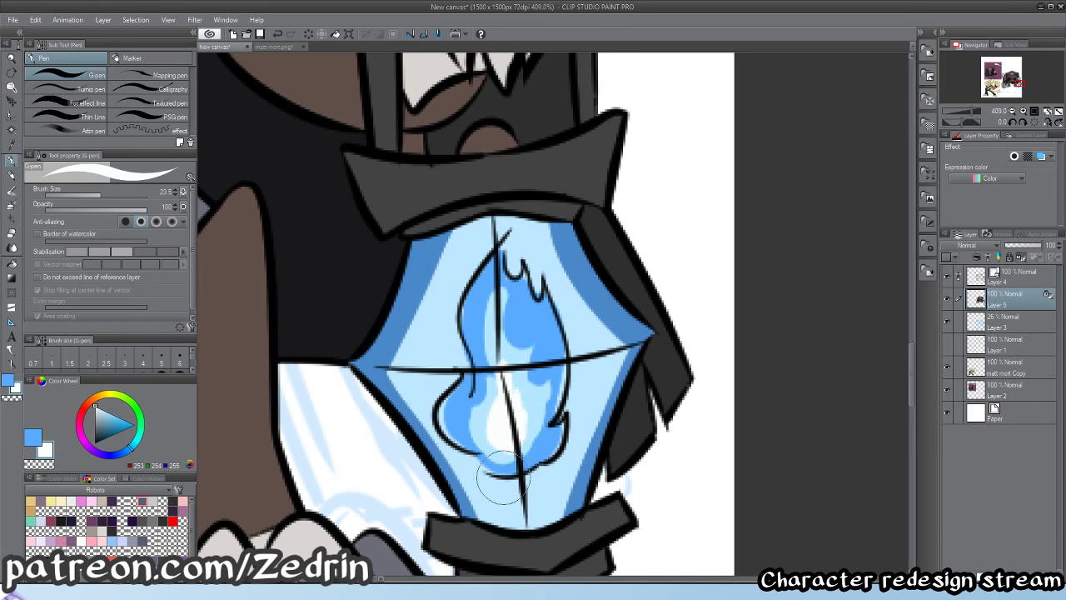
- Create a new layer above the line art and airbrush a large, soft light blue glow over the lantern
key("b")
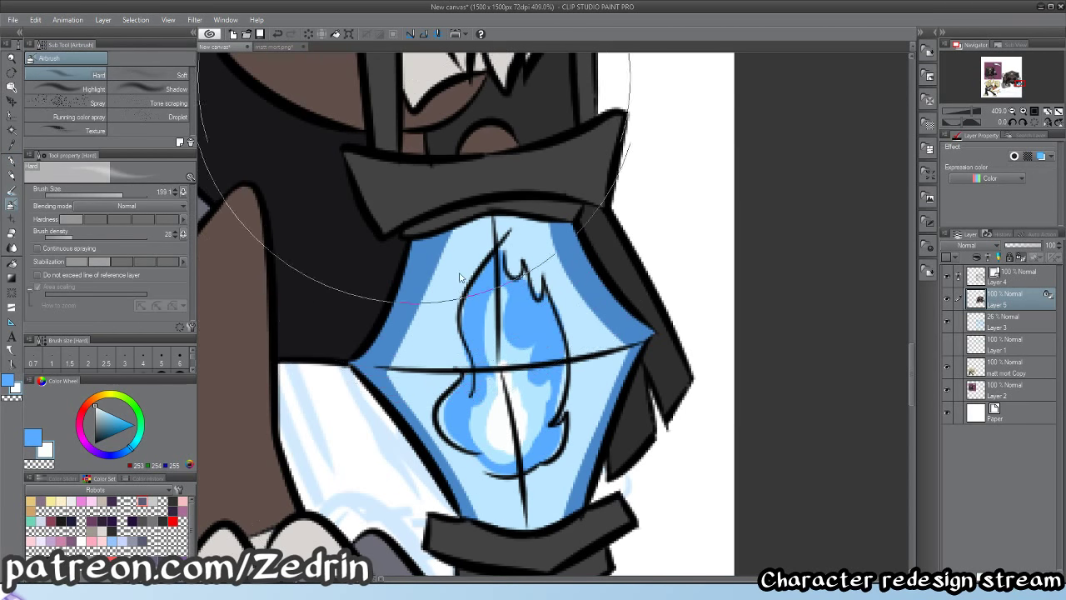
left_click(1018, 280)
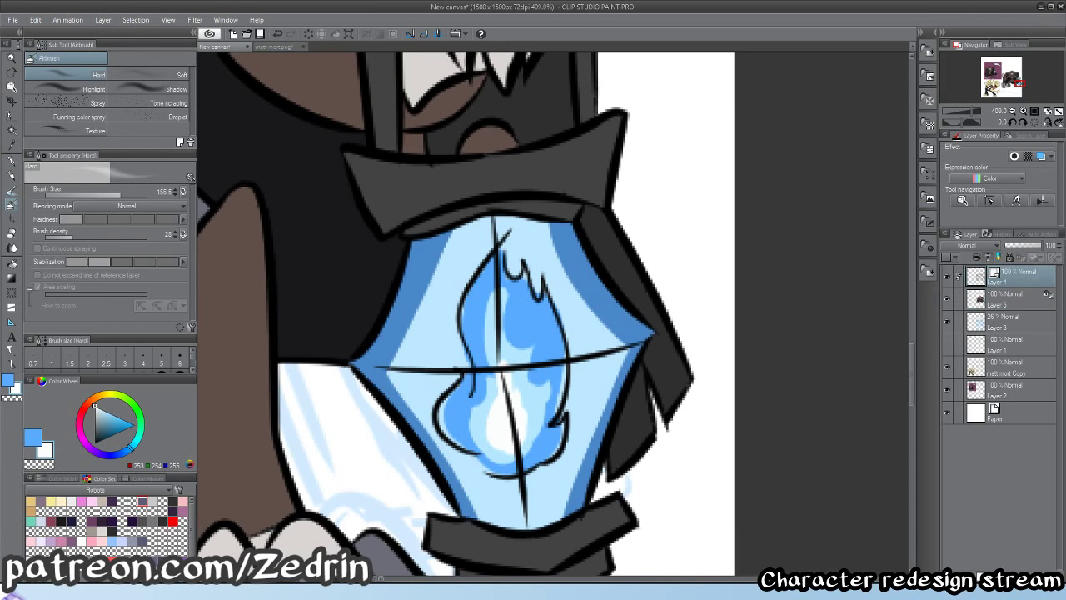
key("ctrl+shift+n")
left_click(32, 437)
left_click(418, 385, "alt")
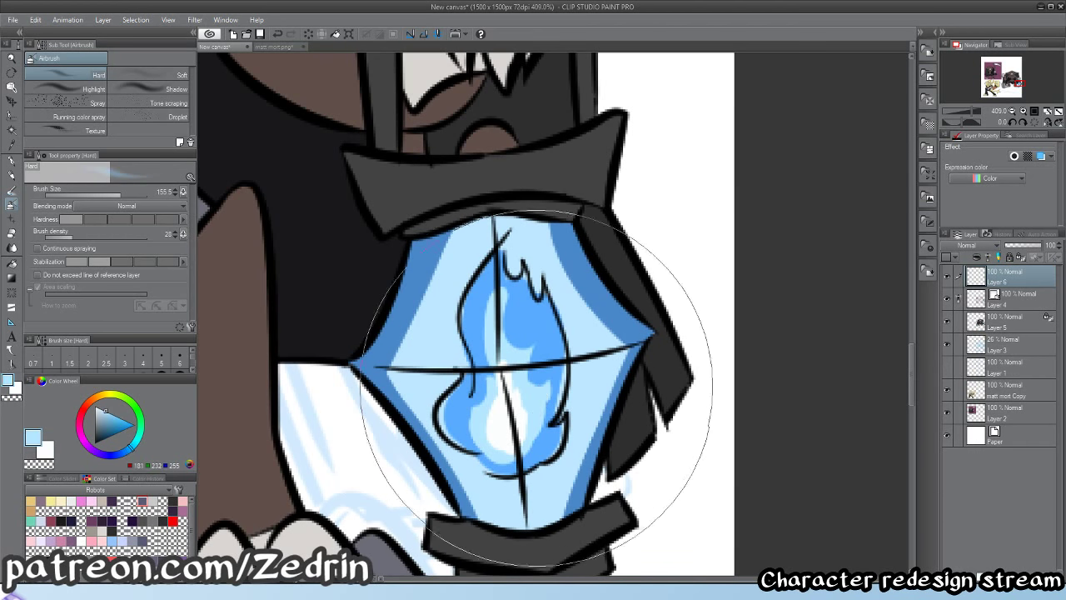
key("bracketleft")
mouse_move(499, 379)
left_mouse_down()
mouse_move(472, 369)
mouse_move(510, 377)
mouse_move(509, 361)
mouse_move(434, 374)
left_mouse_up()
- Reduce the airbrush size and add a smaller white glow over the centre of the lantern's flame
key("bracketleft")
key("bracketleft")
key("bracketleft")
key("bracketleft")
key("x")
key("alt+space")
left_click_drag(488, 350, 557, 371)
scroll(537, 384, "up", 3)
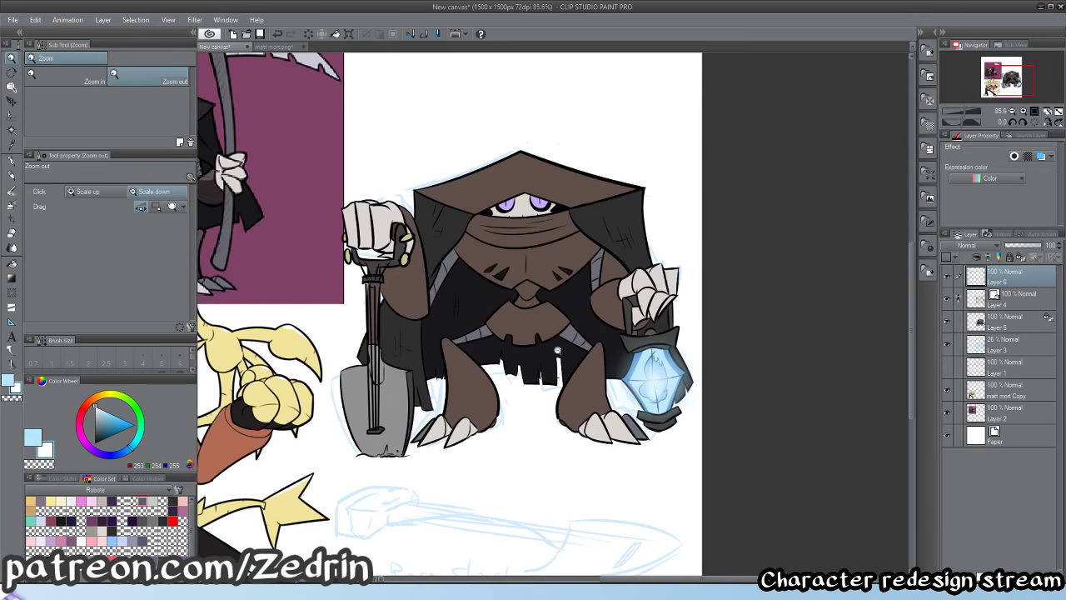
- On the flat colour layer, recolour both of the hooded character's eyes with the lantern's light blue
left_click(1003, 323)
scroll(513, 192, "up", 3)
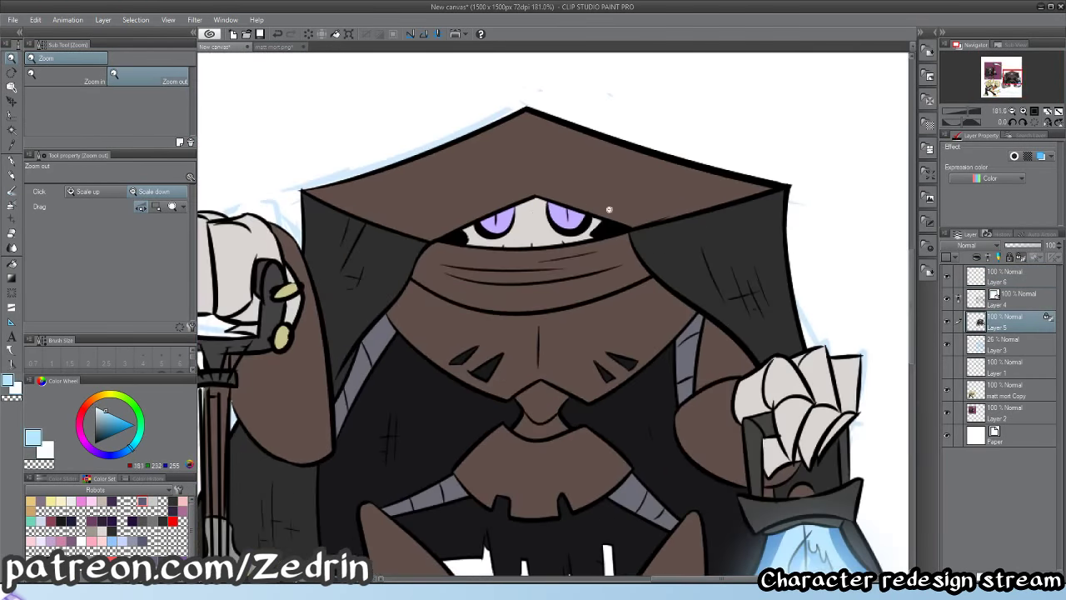
key("g")
left_click(567, 215)
left_click_drag(500, 234, 457, 235)
left_click_drag(378, 275, 436, 276)
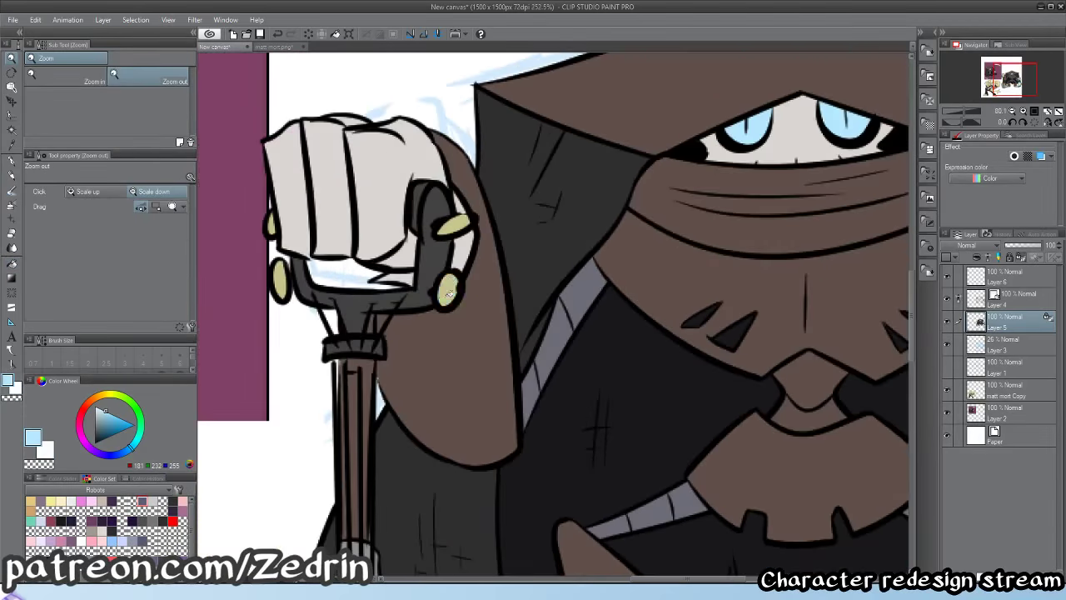
left_click(447, 286)
key("ctrl+z")
left_click_drag(457, 236, 399, 235)
scroll(399, 236, "up", 5)
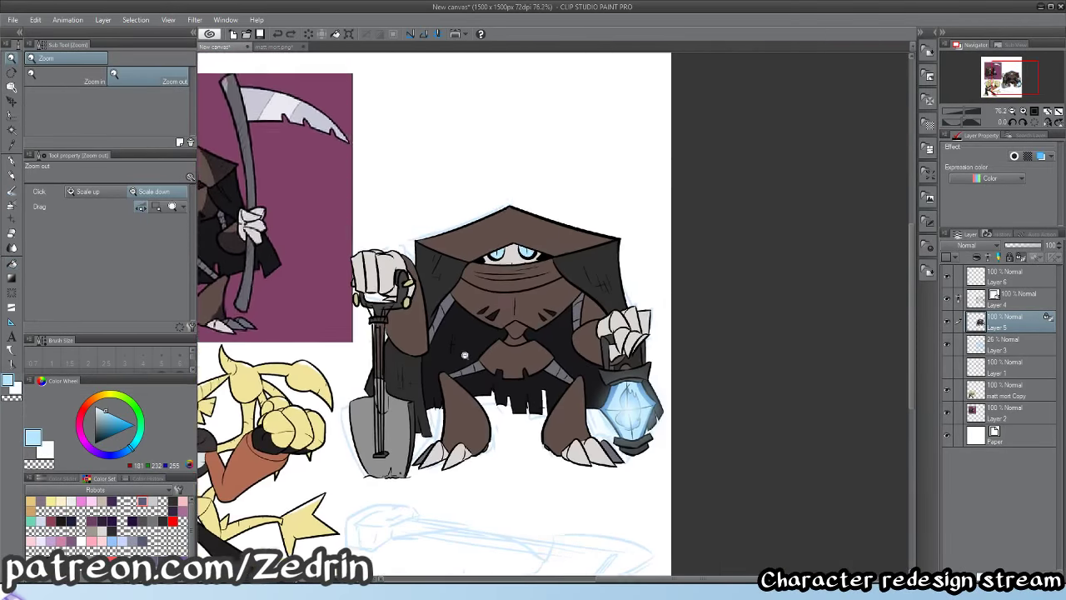
- Sample the pale bone colour from the hand and fill both parts of the joint between chest and waist
key("p")
scroll(616, 374, "down", 4)
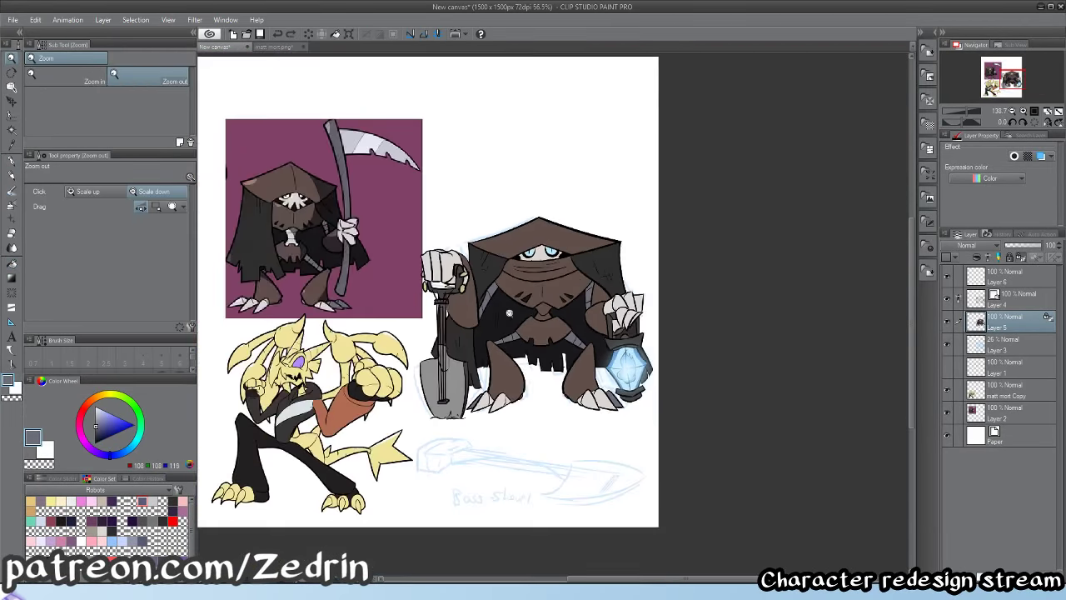
scroll(633, 408, "up", 6)
left_click(832, 298, "alt")
key("g")
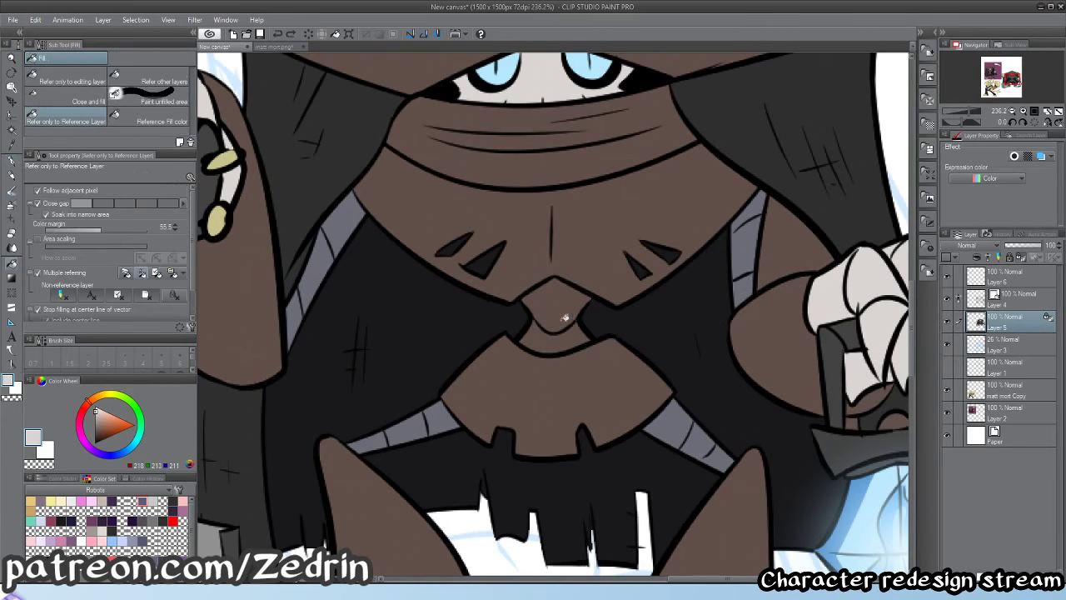
left_click_drag(563, 316, 556, 342)
- Select the joint between chest and waist and paint a grey-purple shadow down its right side
key("p")
left_click(678, 429, "alt")
key("w")
left_click(563, 342)
key("p")
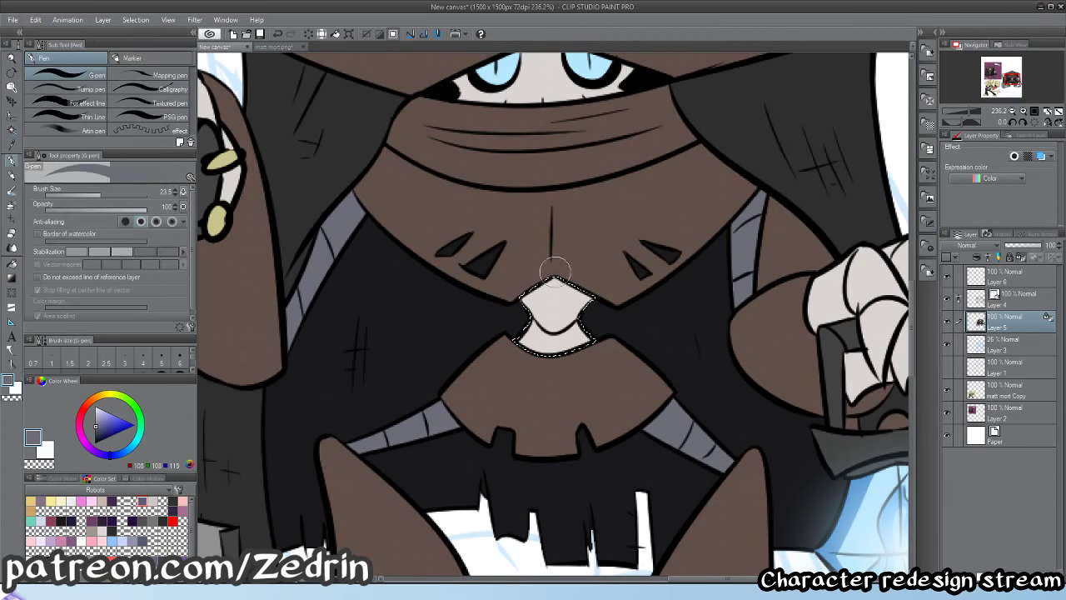
left_click_drag(553, 269, 600, 333)
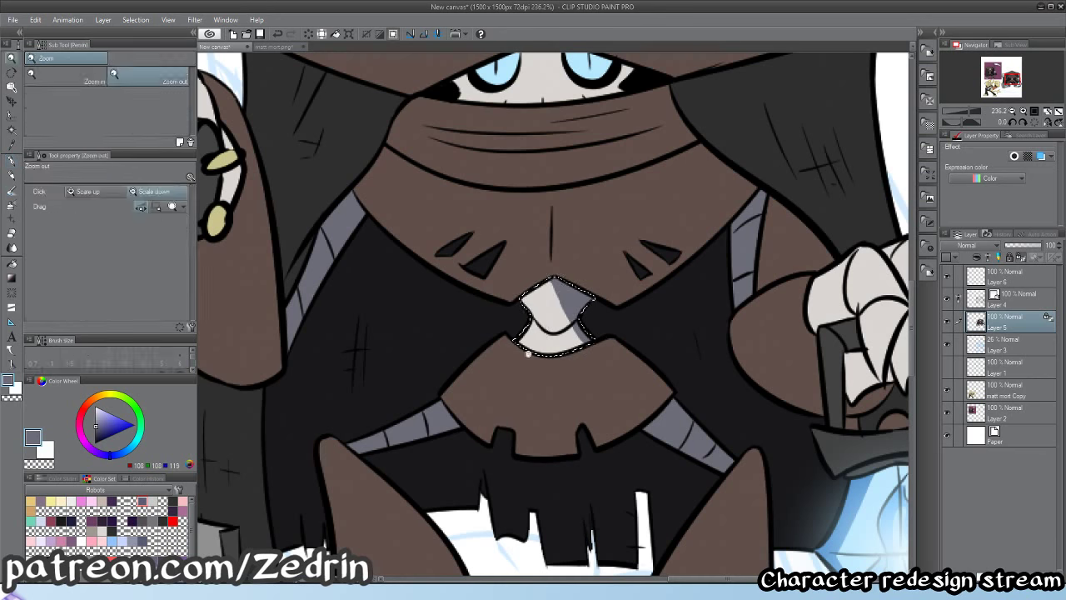
- Paint the upper sides of both lower bone strips beside the waist in the pale bone colour, then clear the selection
left_click(546, 312, "alt")
key("w")
key("p")
left_click_drag(357, 431, 459, 392)
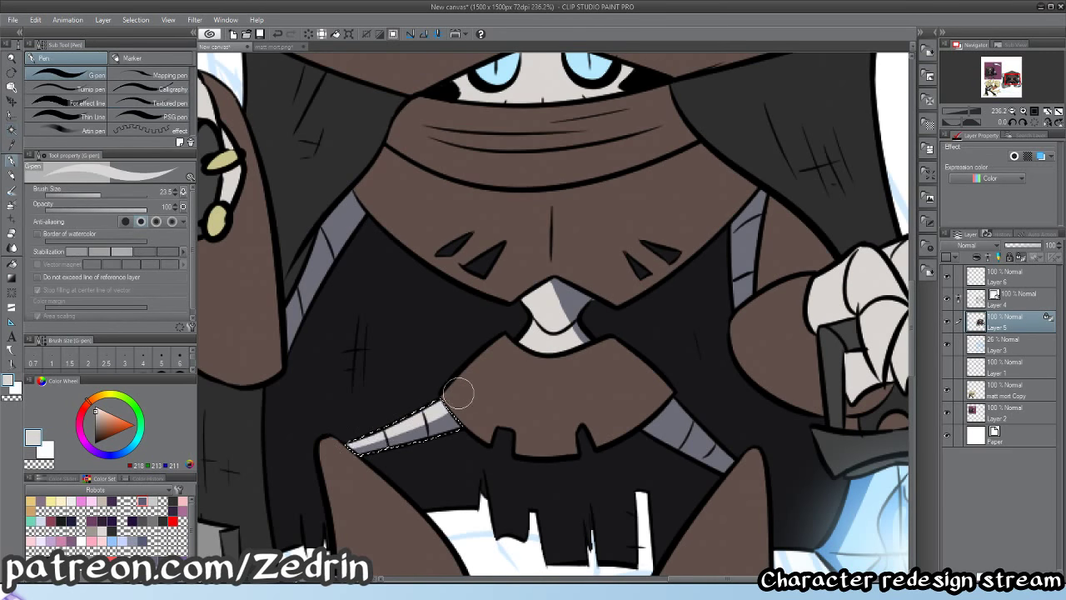
key("w")
left_click(696, 438)
key("p")
left_click_drag(672, 395, 766, 465)
key("ctrl+d")
left_click_drag(686, 378, 662, 378)
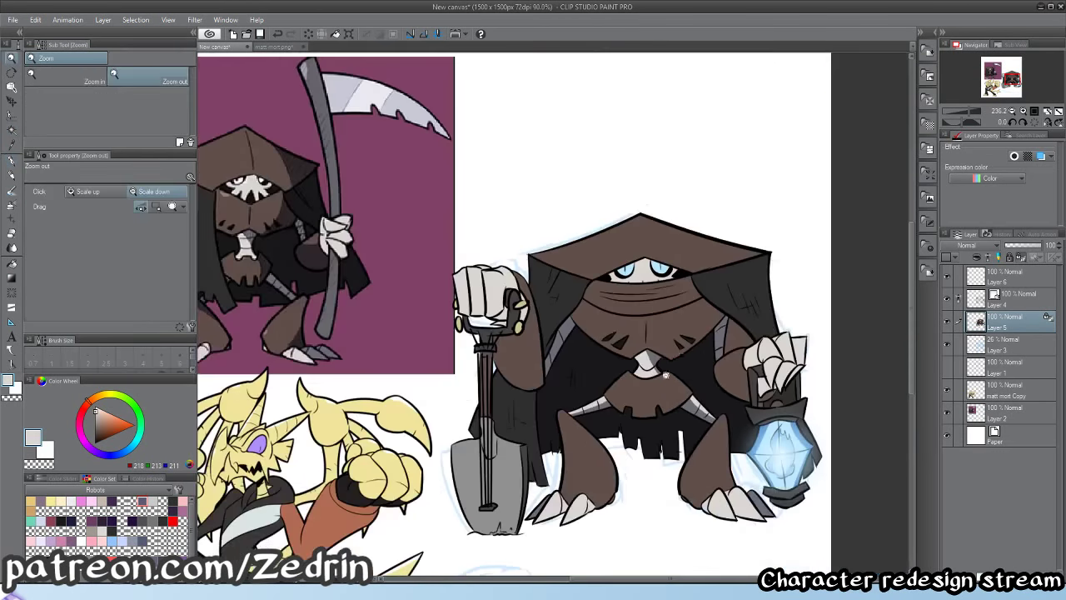
- Fill the brown area beside the upper right bone strip with the inner cloak's near-black
left_click_drag(720, 329, 747, 334)
left_click(618, 414, "alt")
key("g")
left_click(740, 333)
left_click_drag(695, 359, 606, 356)
scroll(605, 356, "up", 6)
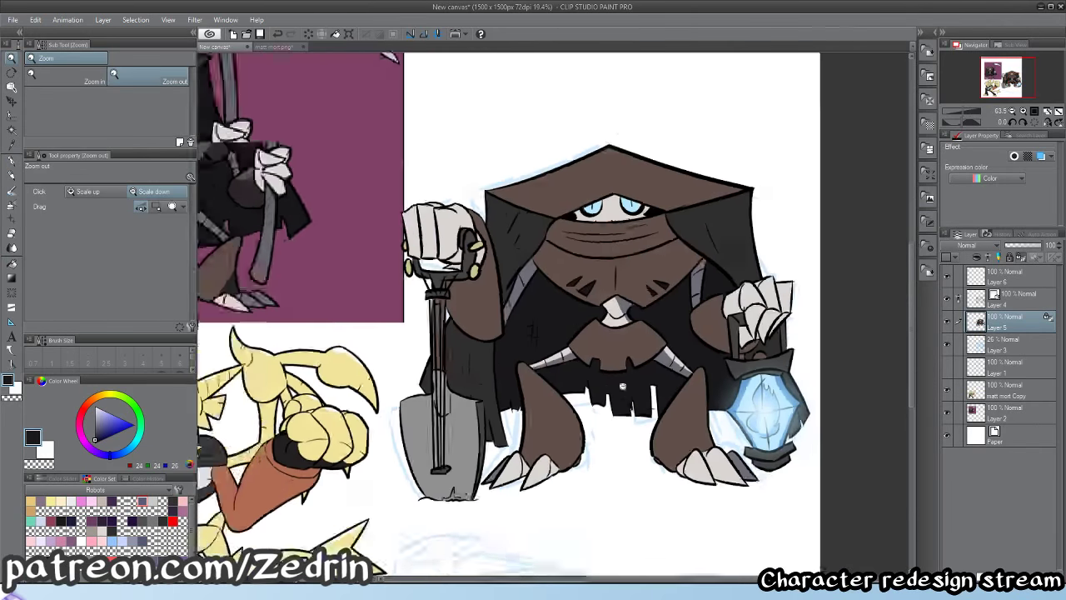
- Recolour the scarf below the eyes with the cloak's dark grey
key("g")
scroll(760, 354, "down", 4)
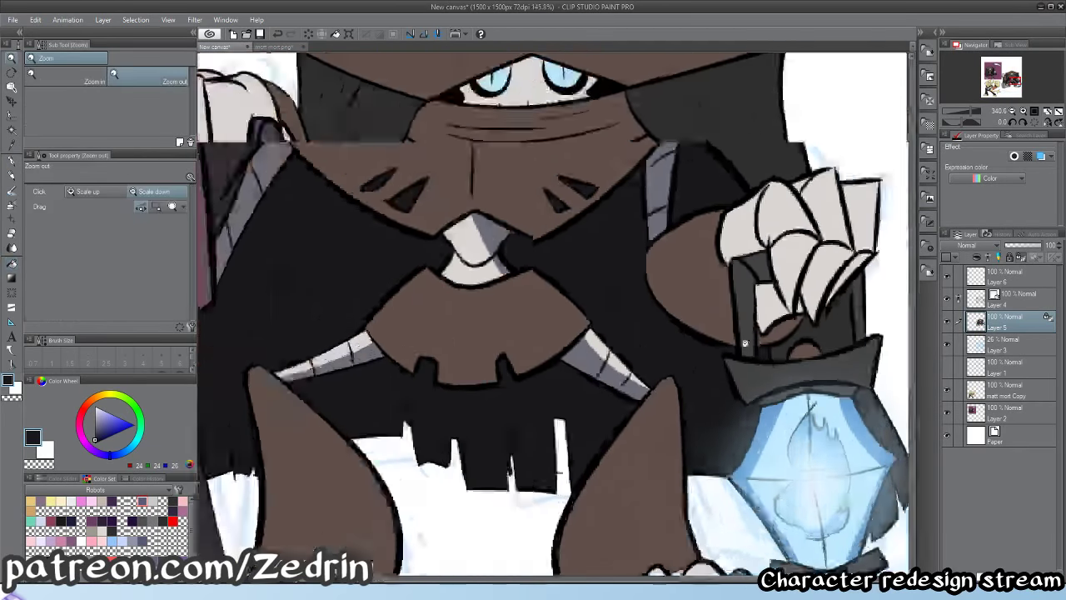
scroll(749, 338, "up", 3)
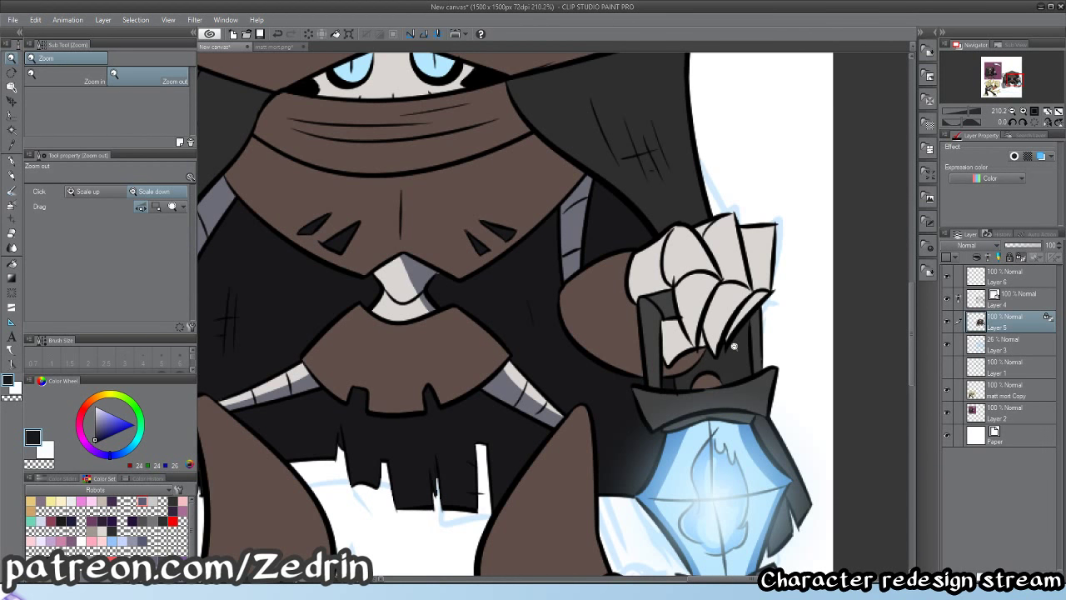
scroll(406, 427, "down", 4)
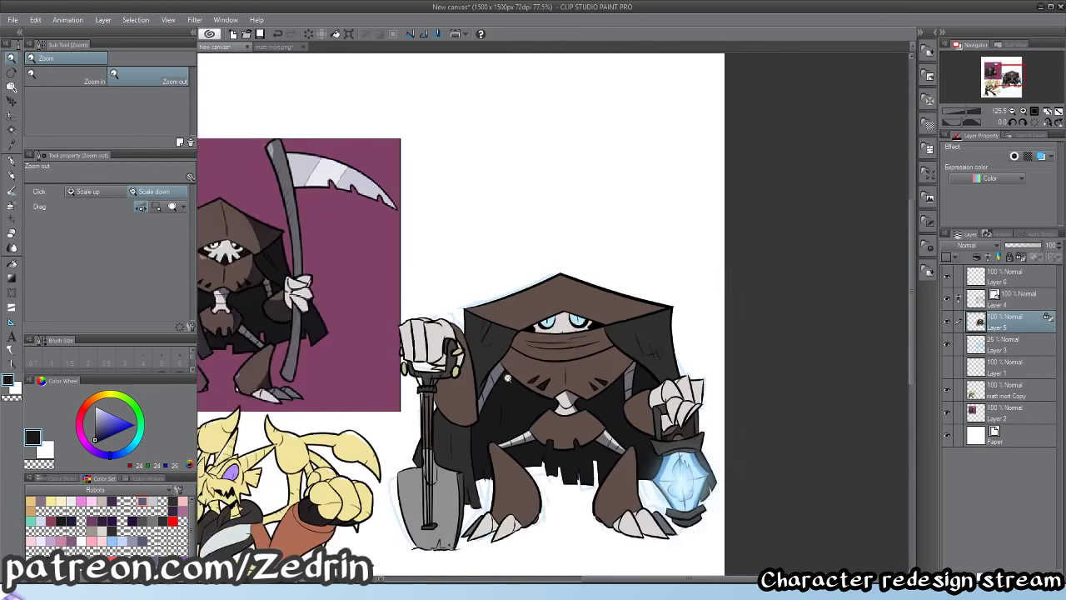
scroll(569, 407, "up", 1)
key("p")
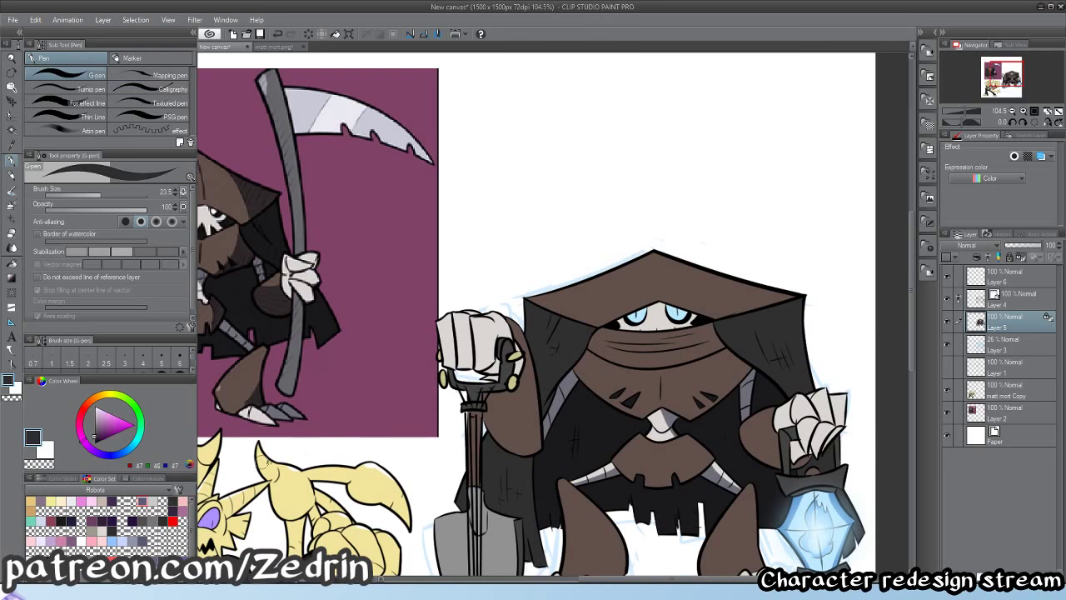
scroll(467, 412, "up", 1)
scroll(514, 367, "down", 3)
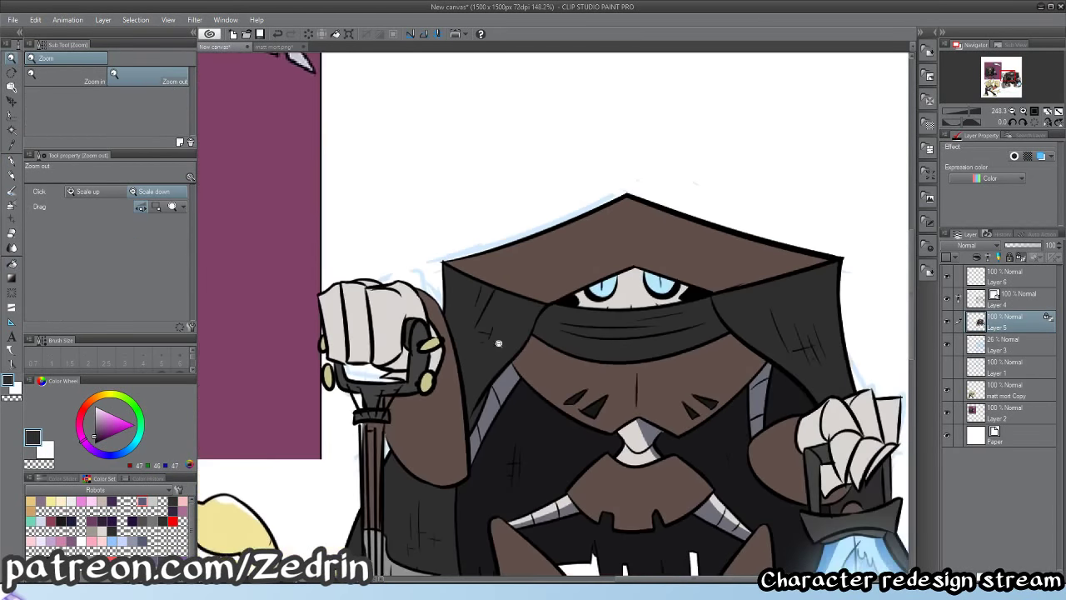
left_click_drag(536, 328, 556, 286)
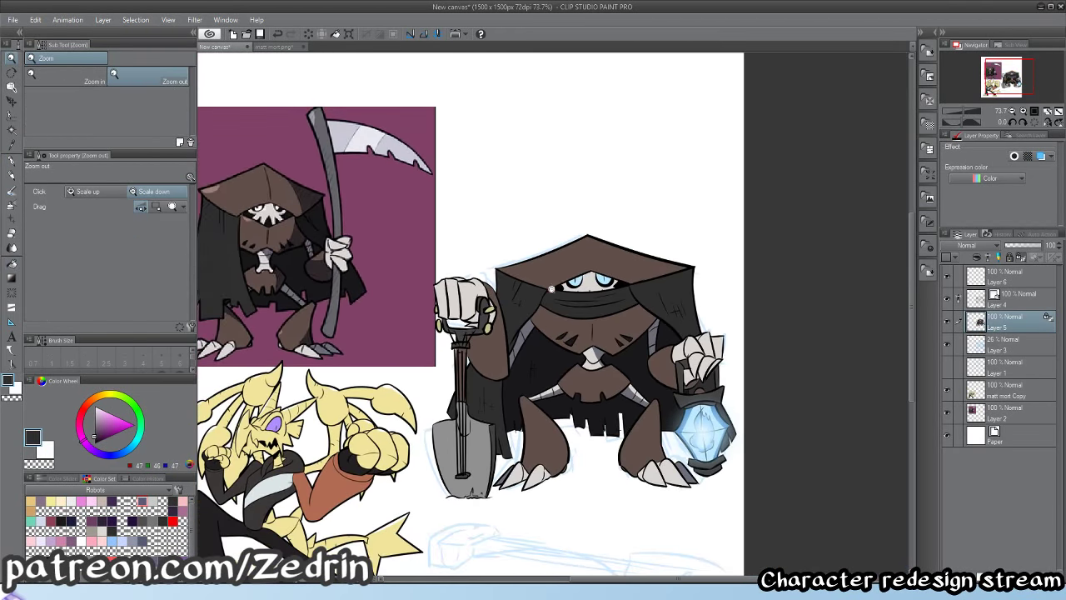
scroll(584, 405, "up", 2)
- Select the left foot's middle claw and paint a grey-purple shadow along its lower side with the G-pen
left_click_drag(533, 437, 616, 380)
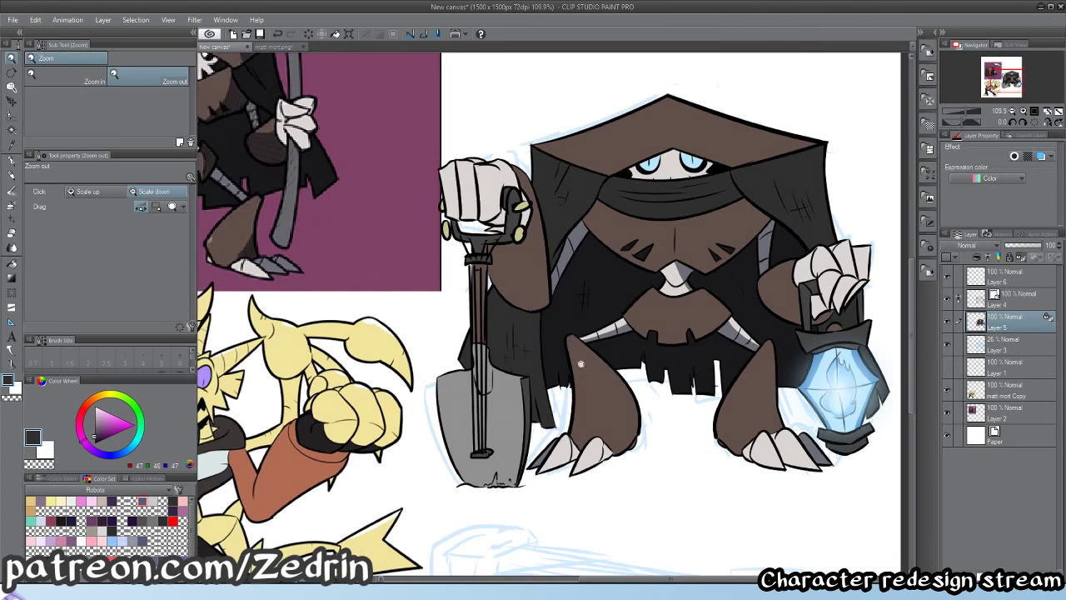
scroll(603, 340, "up", 5)
left_click(576, 316, "alt")
left_click_drag(540, 397, 661, 144)
key("w")
left_click(585, 431)
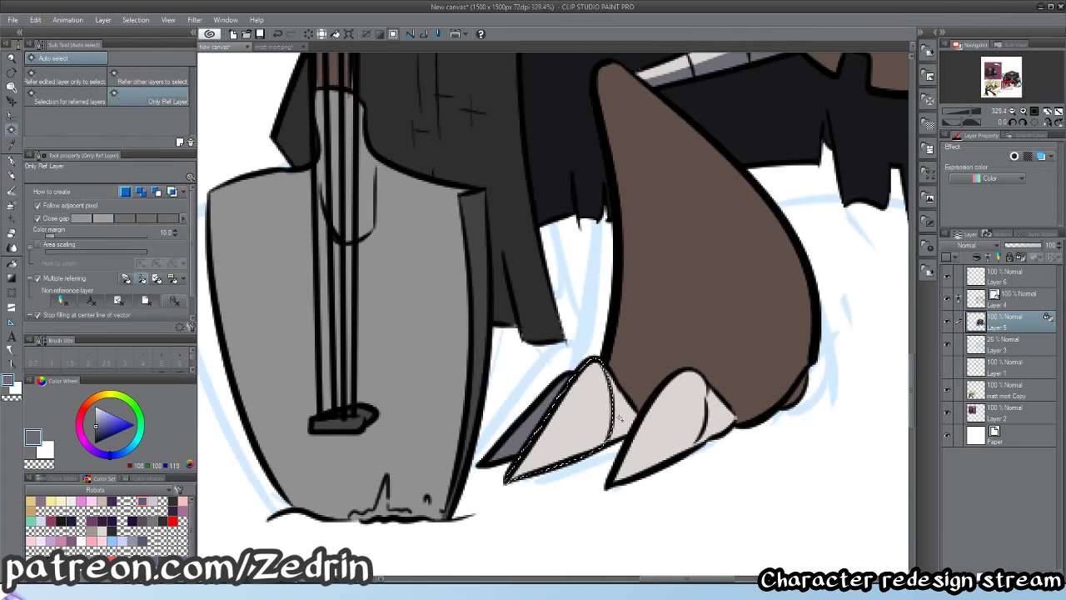
left_click(623, 408, "shift")
key("p")
left_click_drag(540, 495, 662, 398)
left_click_drag(662, 399, 458, 538)
- Select the right foot's middle claw, shade it with the same grey-purple, and clear the selection
scroll(633, 415, "down", 3)
left_click_drag(633, 416, 404, 389)
key("w")
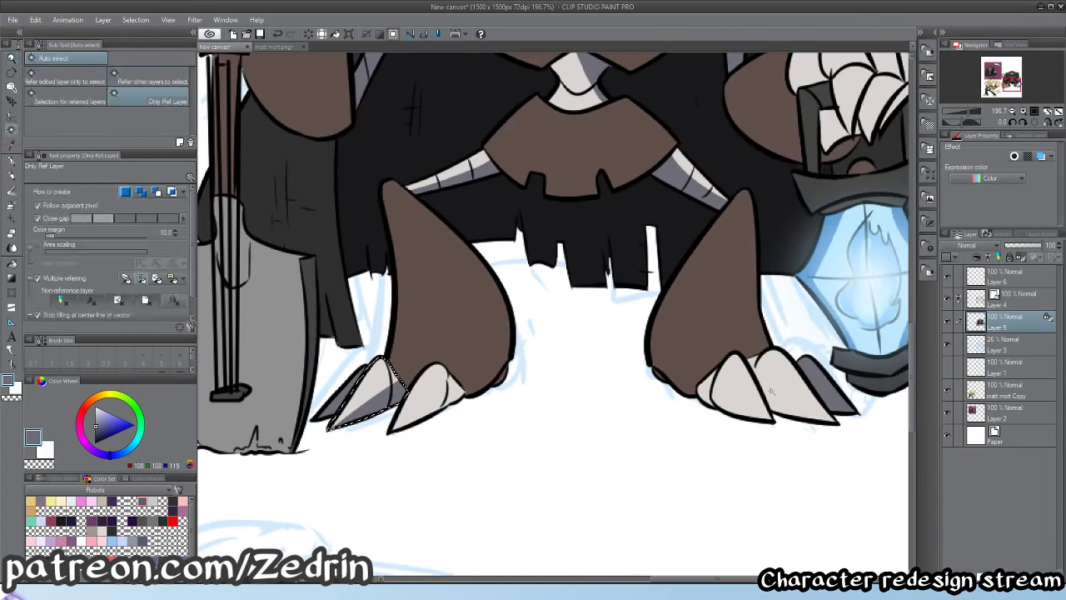
left_click(785, 385)
key("p")
left_click_drag(721, 345, 863, 451)
key("ctrl+d")
scroll(768, 405, "down", 4)
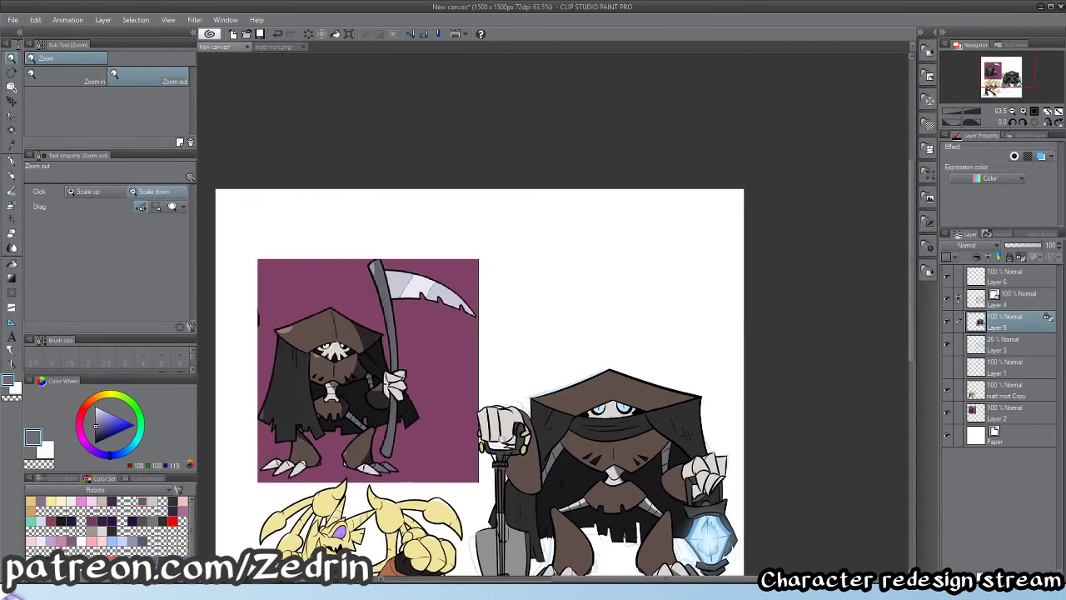
- Fill the small hand areas beneath the thumb and behind the shovel's handle with the grey-purple shadow colour
left_click_drag(470, 439, 568, 440)
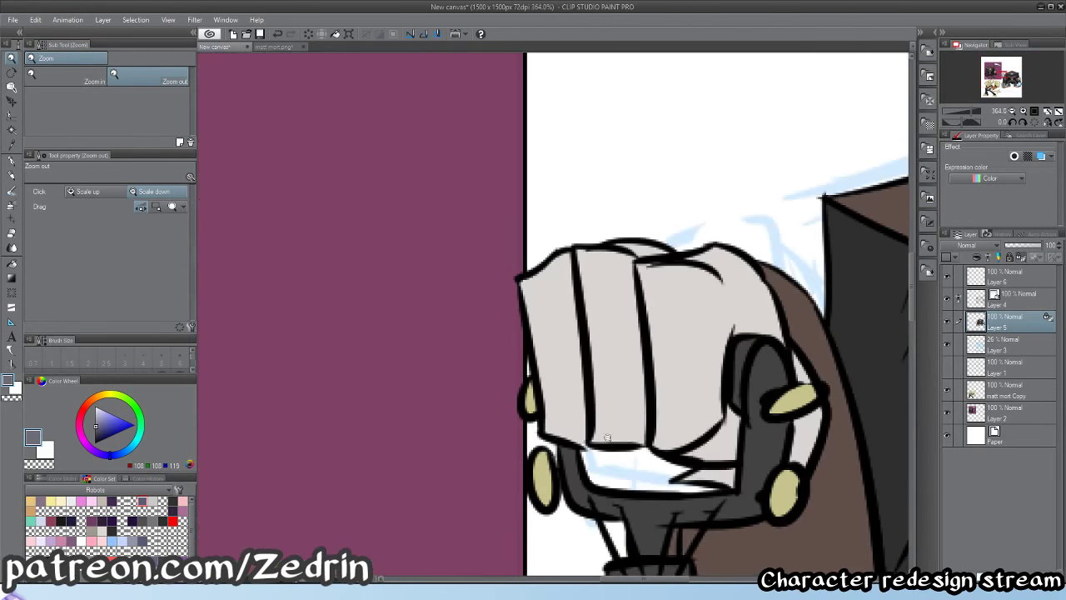
key("g")
left_click(720, 475)
left_click(806, 441)
left_click_drag(791, 379, 729, 385)
left_click_drag(904, 435, 461, 421)
mouse_move(651, 462)
left_mouse_down()
mouse_move(744, 463)
mouse_move(665, 447)
left_mouse_up()
key("g")
left_click(744, 477)
left_click(783, 455)
scroll(665, 448, "down", 3)
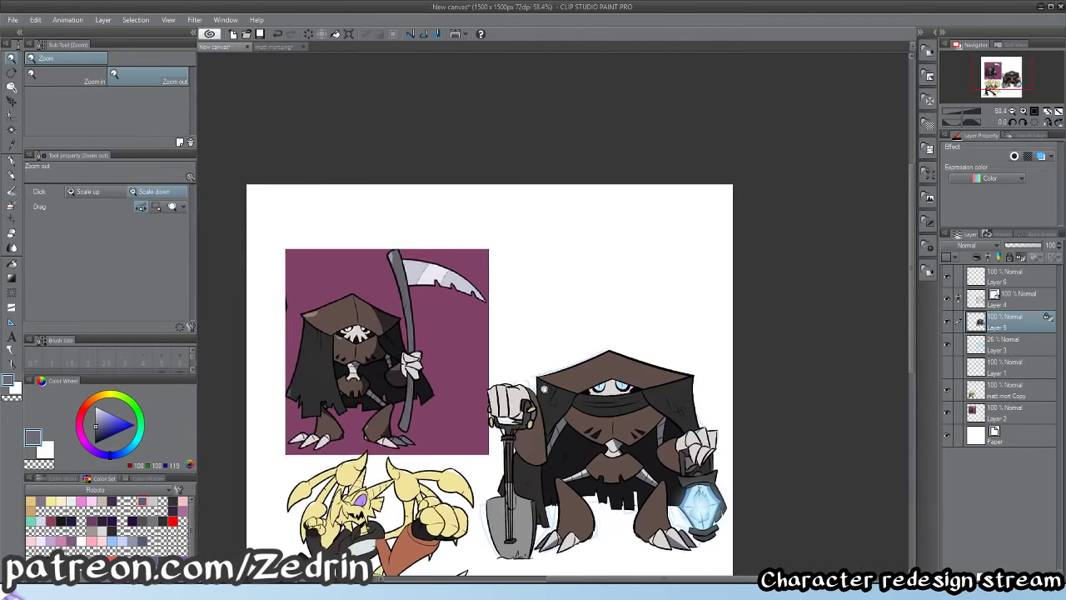
- Select the skull face, paint a grey-purple shadow under the hood's edge, and clear the selection
scroll(601, 394, "up", 8)
key("w")
key("p")
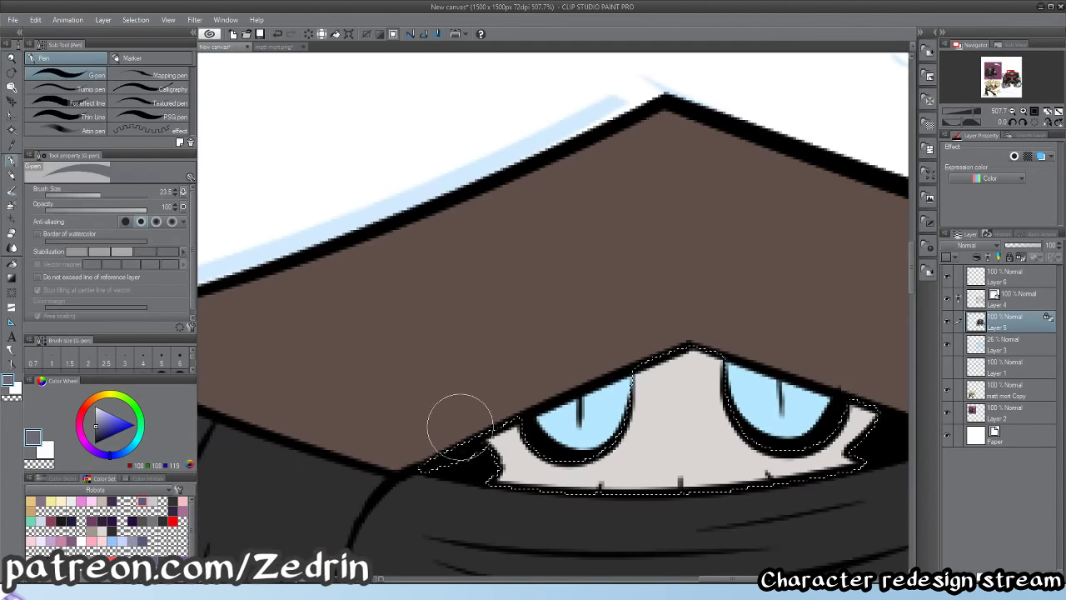
mouse_move(460, 424)
left_mouse_down()
mouse_move(847, 375)
mouse_move(848, 389)
left_mouse_up()
left_click_drag(546, 399, 799, 392)
key("ctrl+d")
- On the line art layer, draw a thin black crease down the hood's centre with a smaller G-pen
scroll(814, 368, "down", 6)
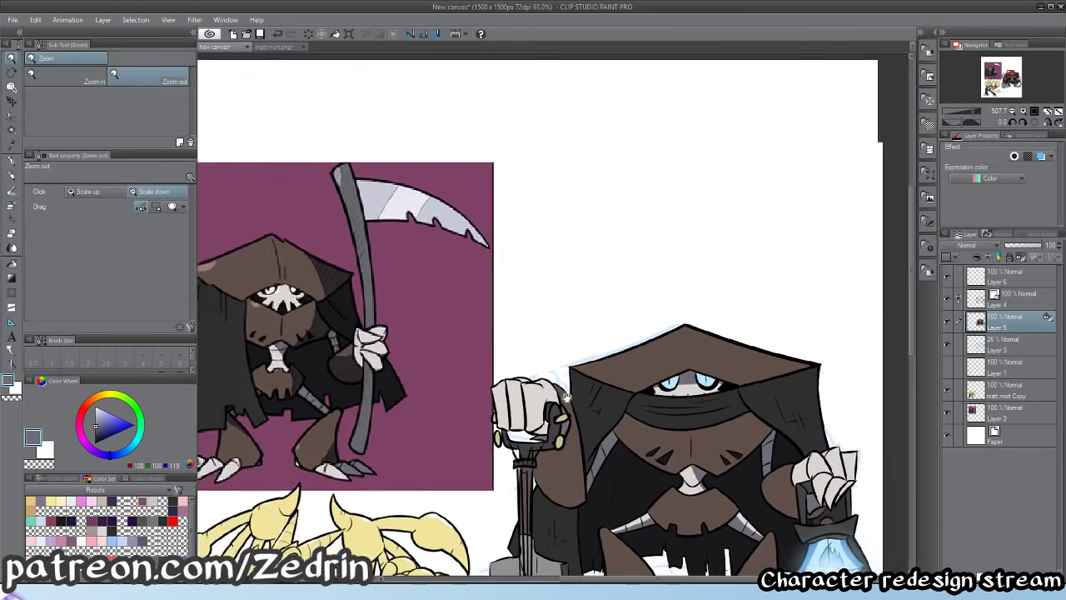
scroll(702, 422, "up", 3)
left_click(1000, 299)
key("o")
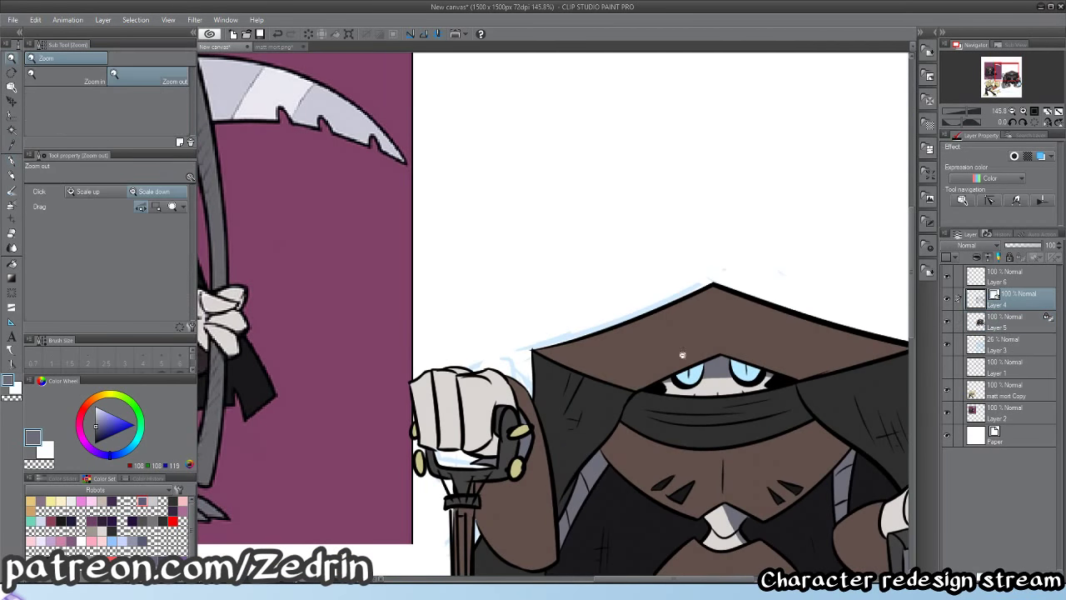
scroll(637, 408, "up", 2)
key("p")
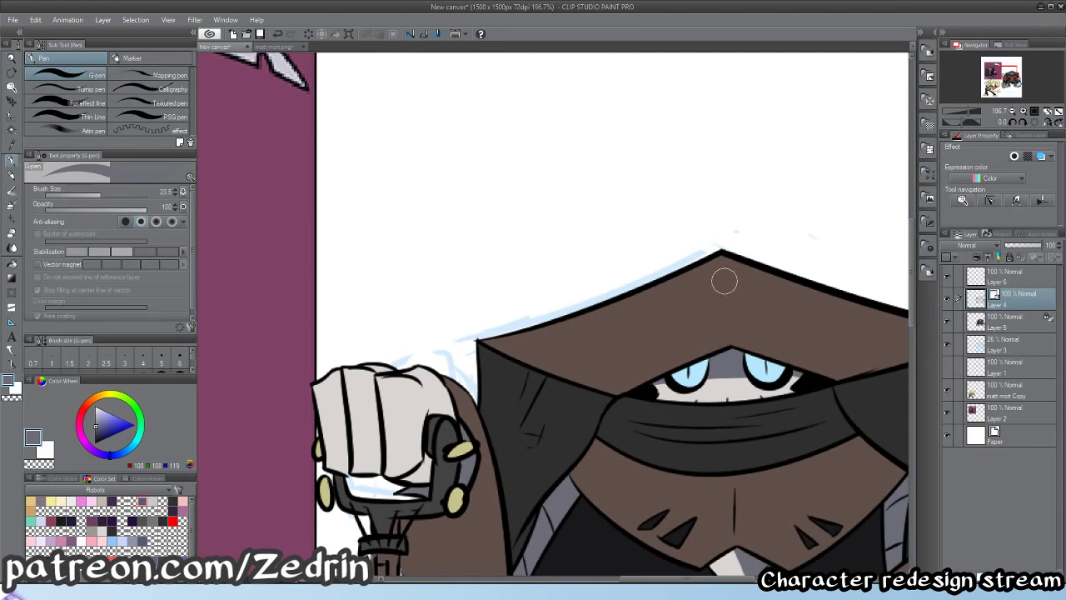
left_click(640, 391, "alt")
left_click_drag(748, 301, 750, 285)
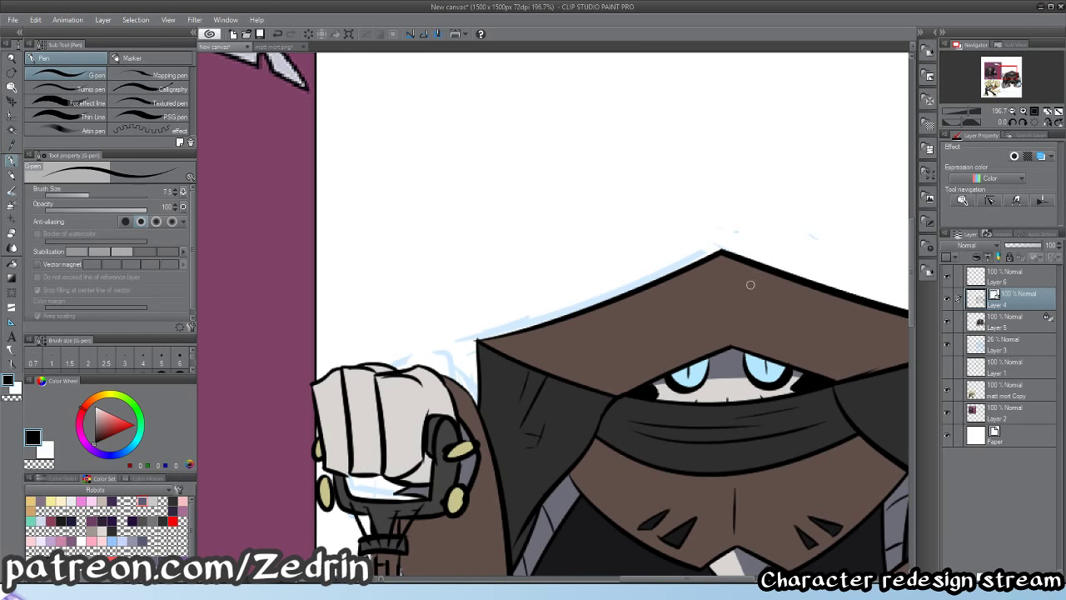
key("alt+space")
left_click_drag(723, 326, 672, 290)
- On the flat colour layer, sample a dark shadow tone, select the chest piece and paint a shadow over its right side
left_click(995, 321)
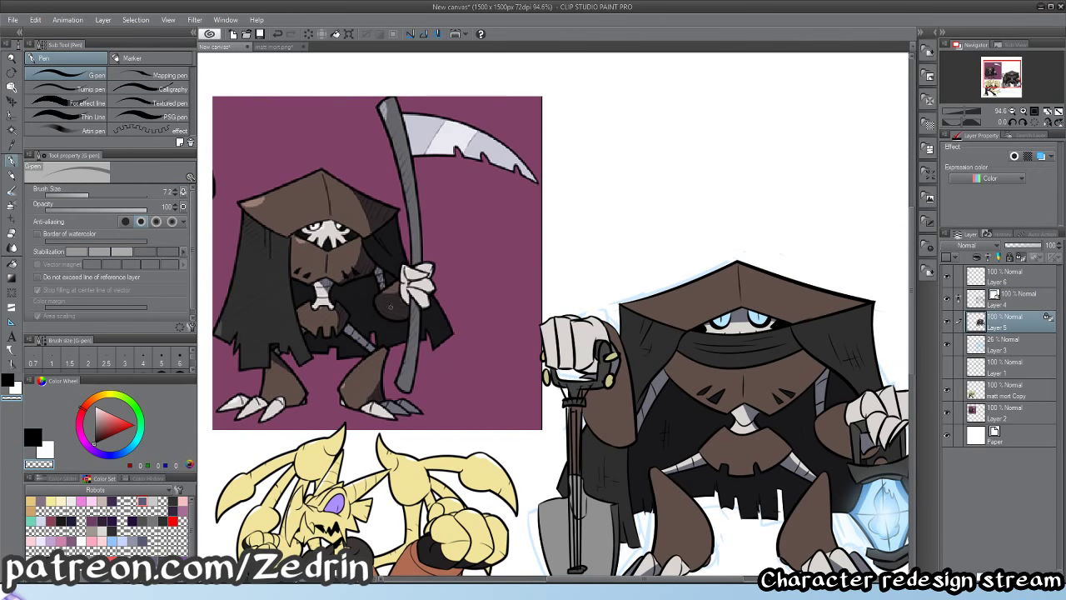
left_click(398, 304, "alt")
key("alt+space")
mouse_move(390, 309)
left_mouse_down()
mouse_move(464, 330)
mouse_move(385, 326)
left_mouse_up()
left_click(463, 333, "alt")
key("alt+space")
key("space")
key("alt+space")
mouse_move(812, 424)
left_mouse_down()
mouse_move(621, 343)
mouse_move(695, 342)
left_mouse_up()
key("w")
left_click(694, 342)
key("p")
left_click_drag(814, 211, 696, 378)
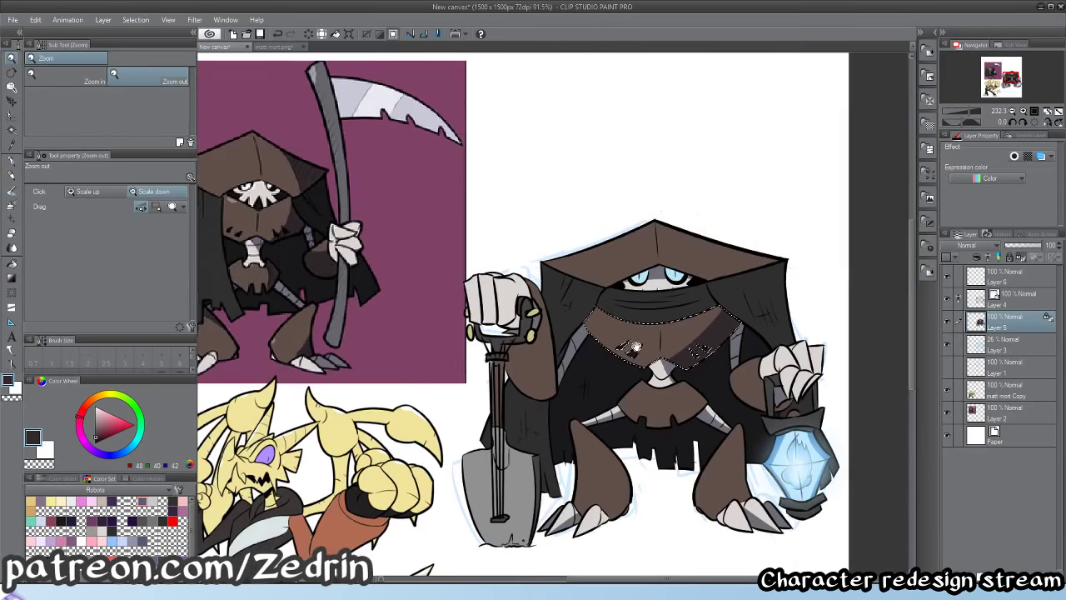
- Select the brown forearm of the lantern-holding arm, paint a dark brown shadow across its lower side, and clear the selection
key("alt+space")
left_click(649, 351)
key("w")
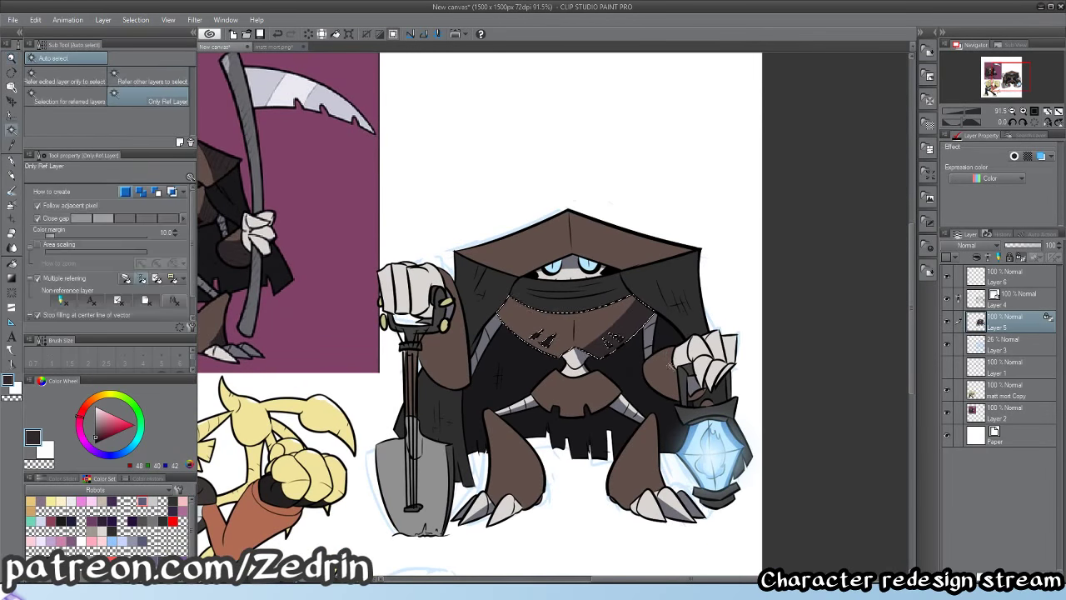
left_click(668, 366)
key("p")
left_click_drag(648, 371, 742, 366)
key("ctrl+d")
- Fill the small arm area behind the lantern's handle with the dark brown shadow colour and sample the lantern's dark grey
key("g")
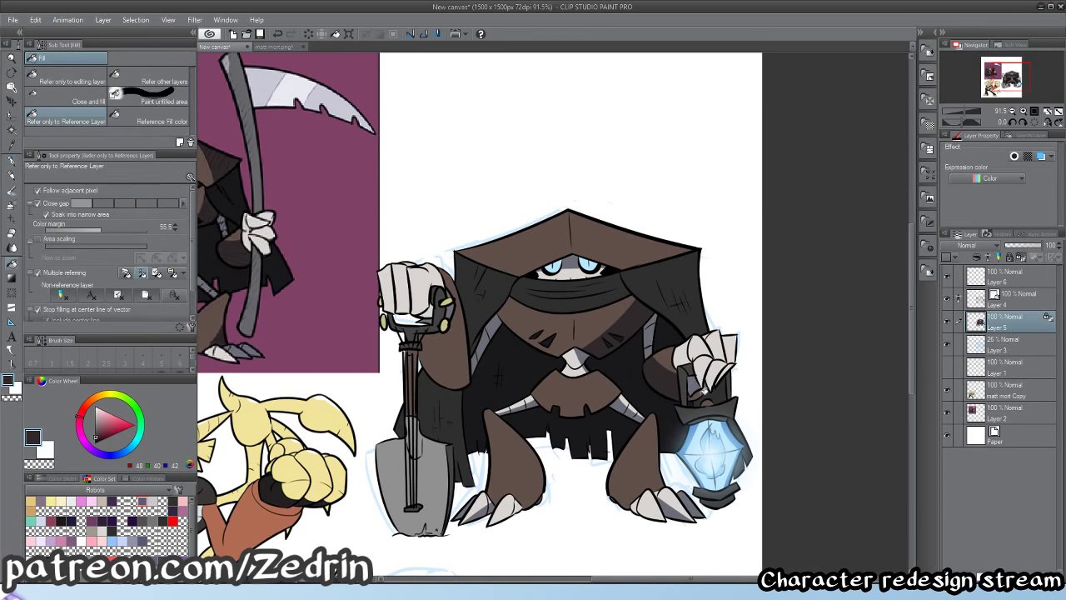
left_click(699, 394)
left_click_drag(708, 403, 779, 409)
key("p")
key("x")
left_click(720, 407, "alt")
key("alt+space")
left_click_drag(713, 401, 592, 400)
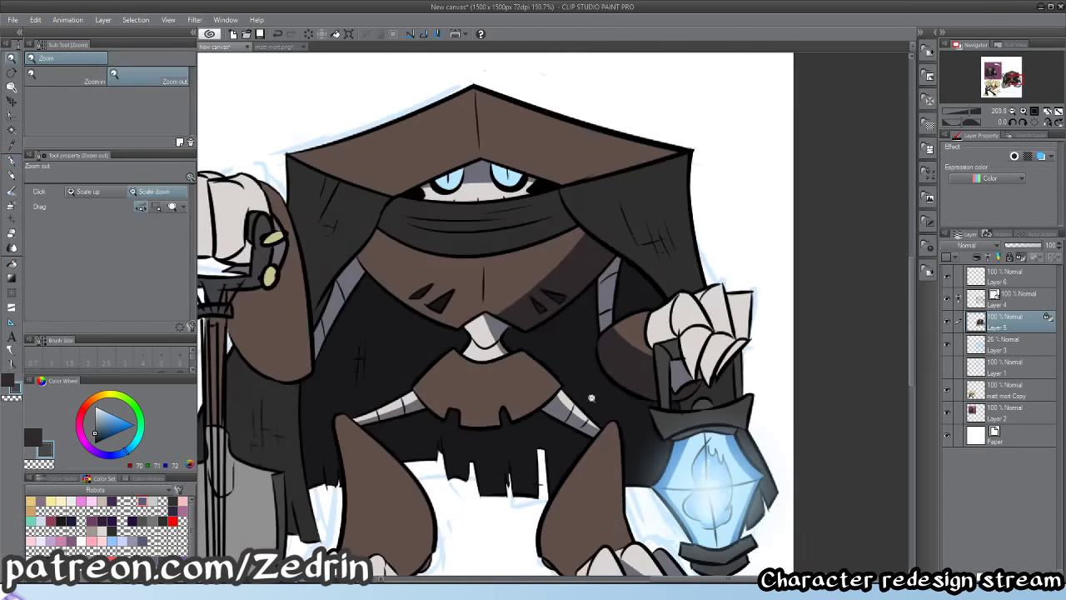
- Select the leg nearer the shovel and paint a dark brown shadow down its inner side
left_click_drag(444, 492, 564, 409)
key("x")
key("g")
key("w")
left_click(514, 413)
key("p")
mouse_move(515, 346)
left_mouse_down()
mouse_move(511, 535)
mouse_move(532, 512)
left_mouse_up()
- Select the leg nearer the lantern and paint a dark brown shadow down its inner edge, redoing the first stroke
key("w")
left_click(707, 432)
key("p")
left_click_drag(710, 343, 720, 562)
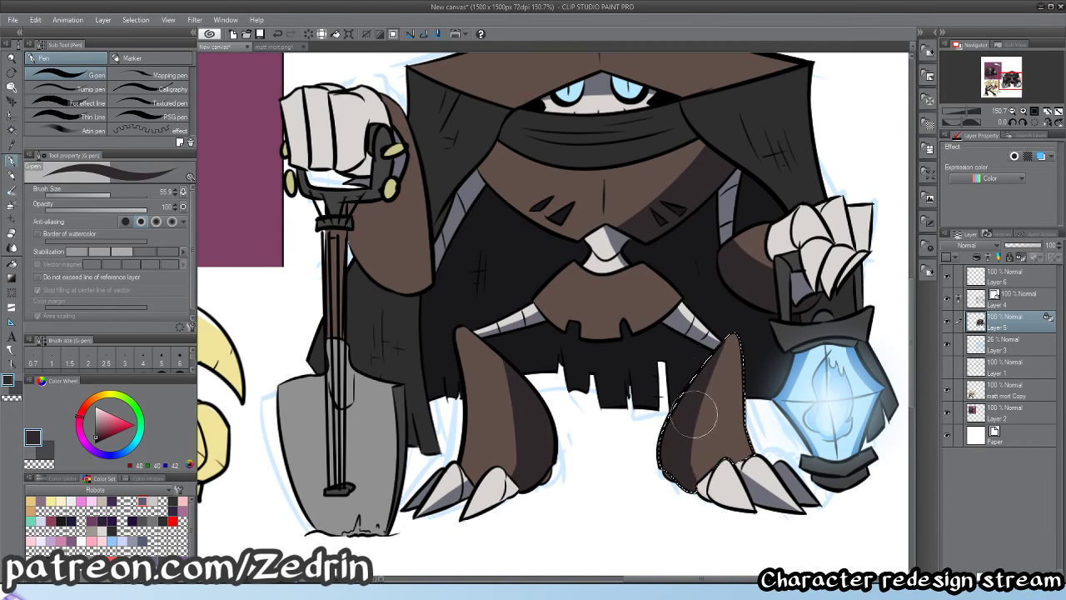
key("ctrl+z")
key("ctrl+z")
left_click_drag(698, 356, 676, 493)
- Select the brown waist piece and paint a dark brown shadow over its right side
key("w")
left_click(621, 299)
key("p")
left_click_drag(651, 252, 675, 271)
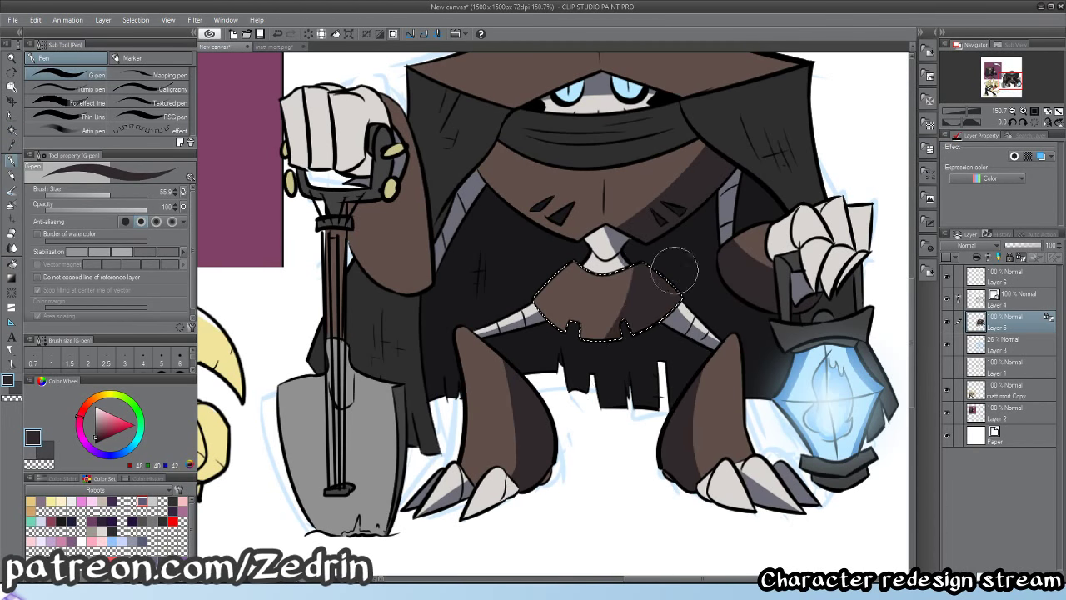
- Select the brown arm holding the shovel, paint a curved dark brown shadow over its lower part, and clear the selection
key("alt+space")
left_click_drag(606, 312, 578, 313)
mouse_move(427, 233)
left_mouse_down()
mouse_move(550, 346)
mouse_move(562, 413)
left_mouse_up()
key("w")
left_click(543, 351)
key("p")
mouse_move(537, 330)
left_mouse_down()
mouse_move(577, 409)
mouse_move(643, 340)
left_mouse_up()
key("ctrl+d")
- Fill the small arm gap beside the shovel's grip with the dark brown shadow colour
key("ctrl+space")
key("g")
left_click(536, 357)
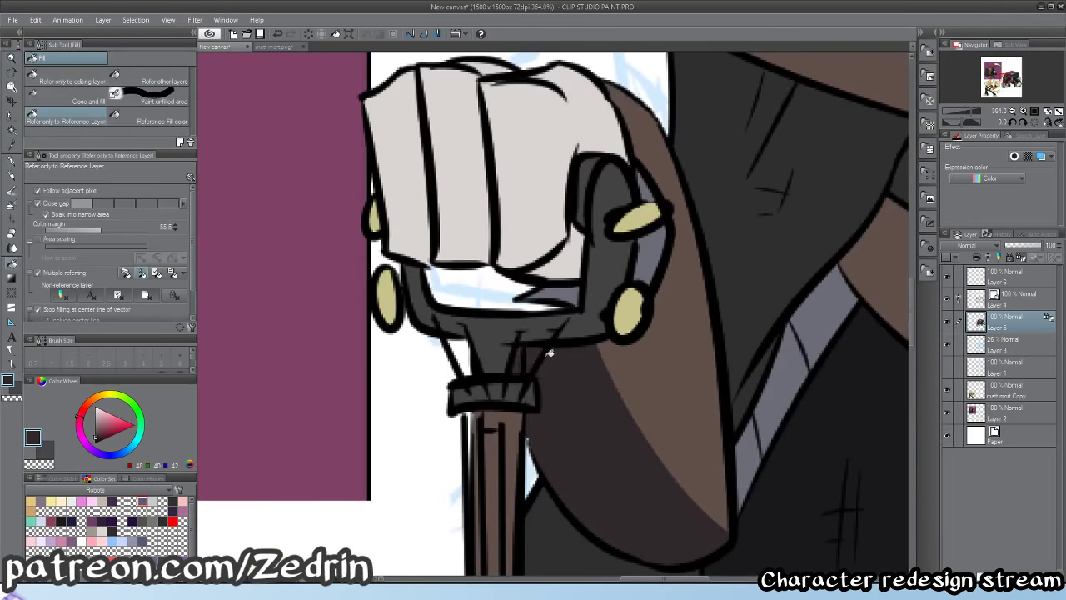
scroll(549, 353, "down", 5)
scroll(648, 346, "up", 3)
- Select the hood, paint a dark brown shadow over its right end, and clear the selection
key("w")
left_click(649, 347)
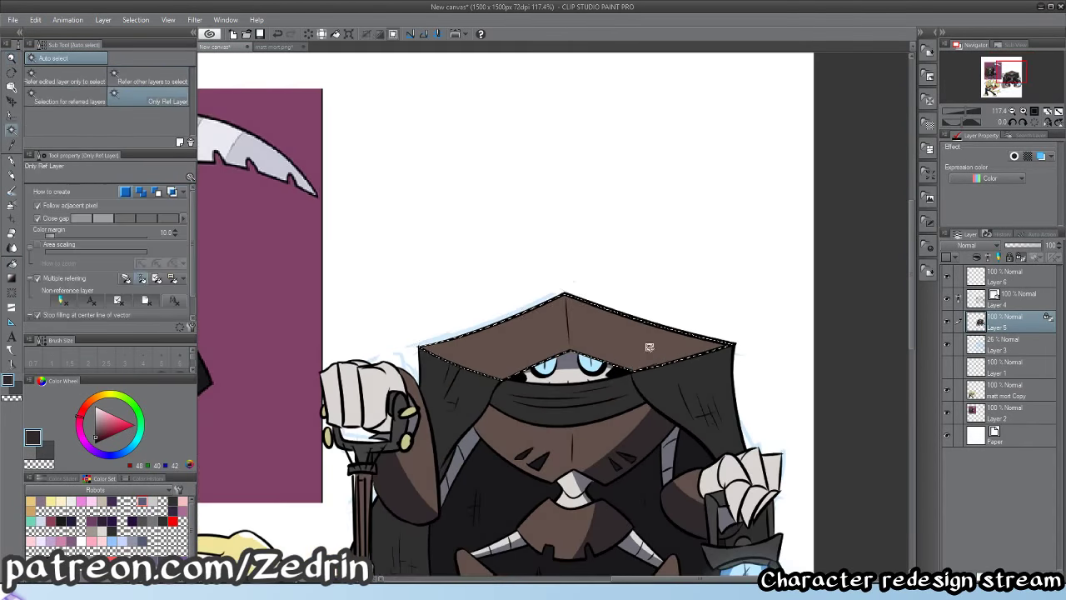
key("p")
mouse_move(645, 313)
left_mouse_down()
mouse_move(642, 405)
mouse_move(702, 369)
mouse_move(727, 368)
mouse_move(656, 358)
mouse_move(738, 400)
left_mouse_up()
key("ctrl+d")
- Sample the cloak's near-black tone, select the hood's right cloth drape and paint a shadow over it
key("ctrl+space")
left_click(652, 448, "alt")
key("w")
left_click(693, 365)
key("p")
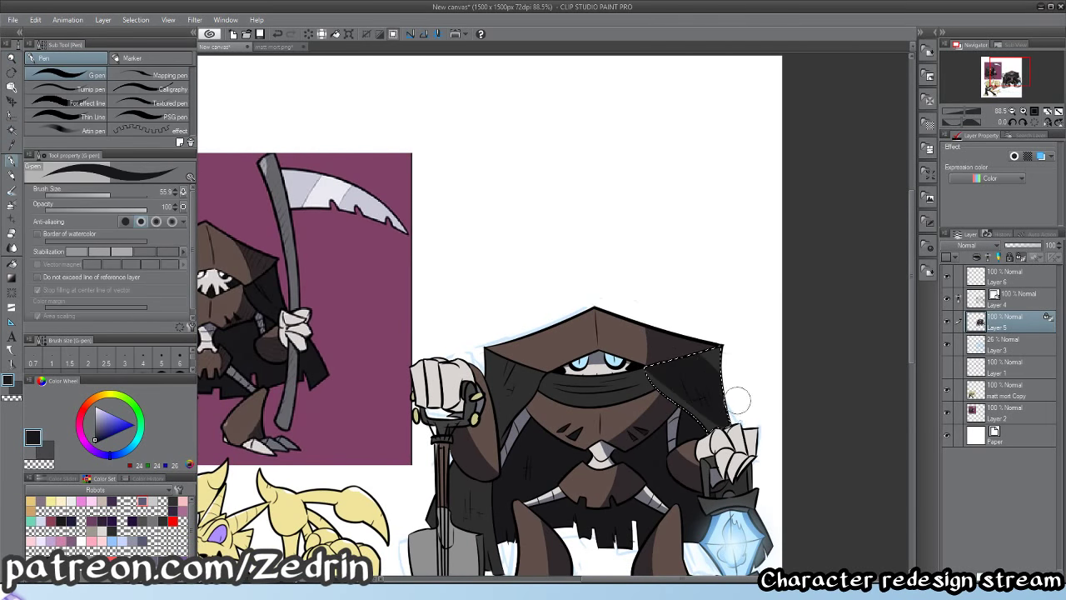
- Select the cloak area behind the lantern's handle, paint it with the near-black shadow, and clear the selection
key("ctrl+space")
mouse_move(765, 473)
left_mouse_down()
mouse_move(790, 485)
mouse_move(874, 485)
left_mouse_up()
key("w")
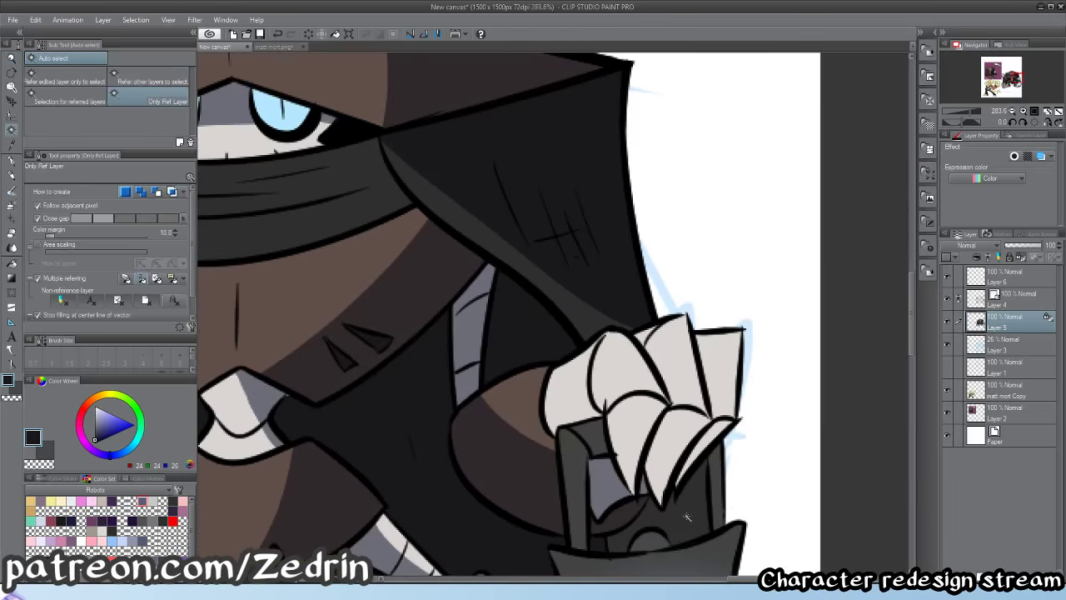
left_click(688, 517)
key("p")
mouse_move(673, 504)
left_mouse_down()
mouse_move(705, 448)
mouse_move(576, 477)
mouse_move(573, 356)
left_mouse_up()
key("ctrl+d")
- Sample the grey-purple shadow colour, then select and shade the small area beneath the shovel hand's fingers
key("ctrl+space")
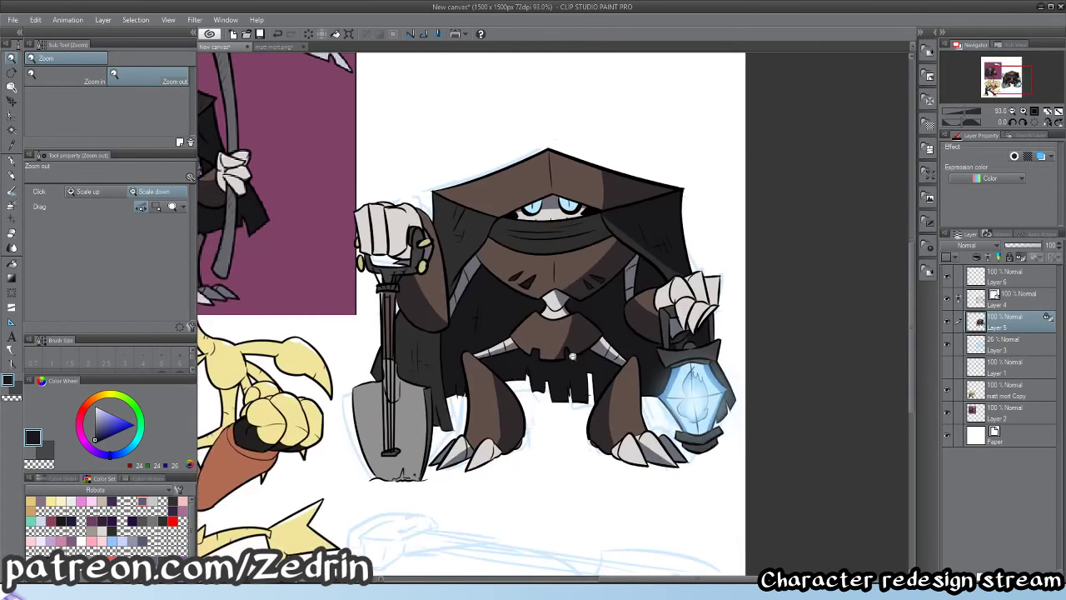
left_click_drag(487, 398, 624, 465)
left_click(603, 511, "alt")
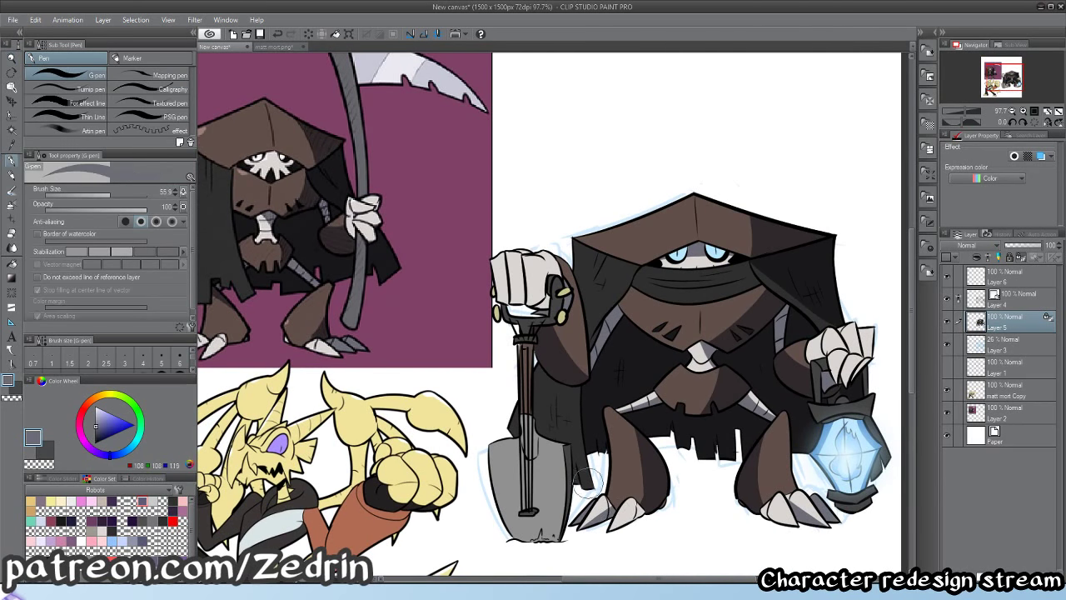
key("ctrl+space")
mouse_move(522, 290)
left_mouse_down()
mouse_move(643, 320)
mouse_move(592, 348)
left_mouse_up()
key("w")
left_click(616, 336)
key("p")
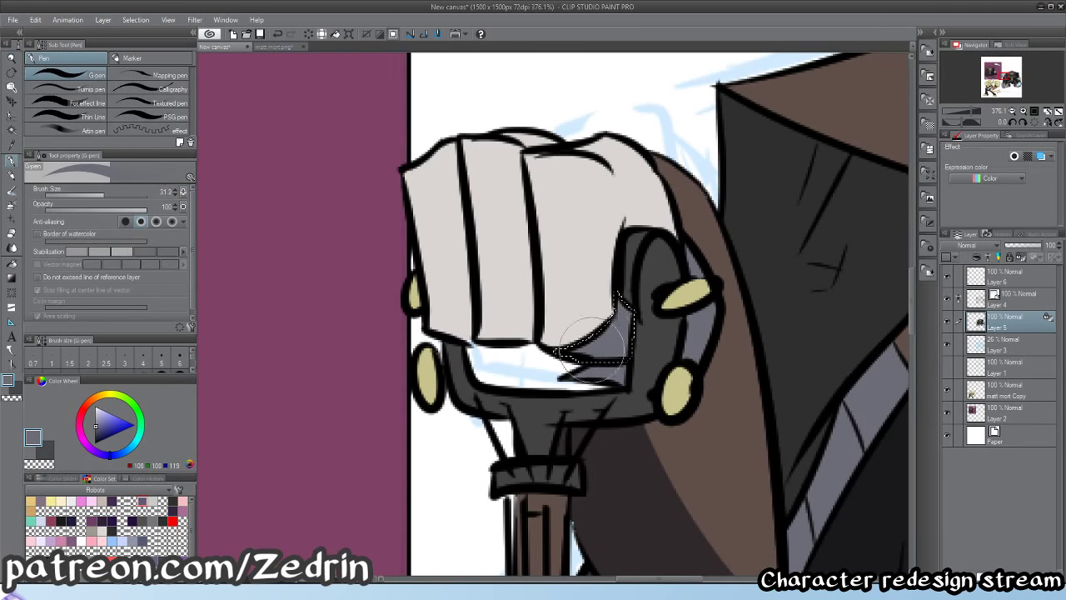
- Select the shovel hand's large finger and paint a grey-purple shadow around the shovel's handle
key("w")
left_click(593, 293)
key("p")
left_click_drag(624, 226, 605, 318)
left_click_drag(672, 256, 630, 220)
- Select the shovel hand's two remaining fingers in turn, paint grey-purple shadows along their lower edges, and clear the selection
key("w")
left_click(508, 283)
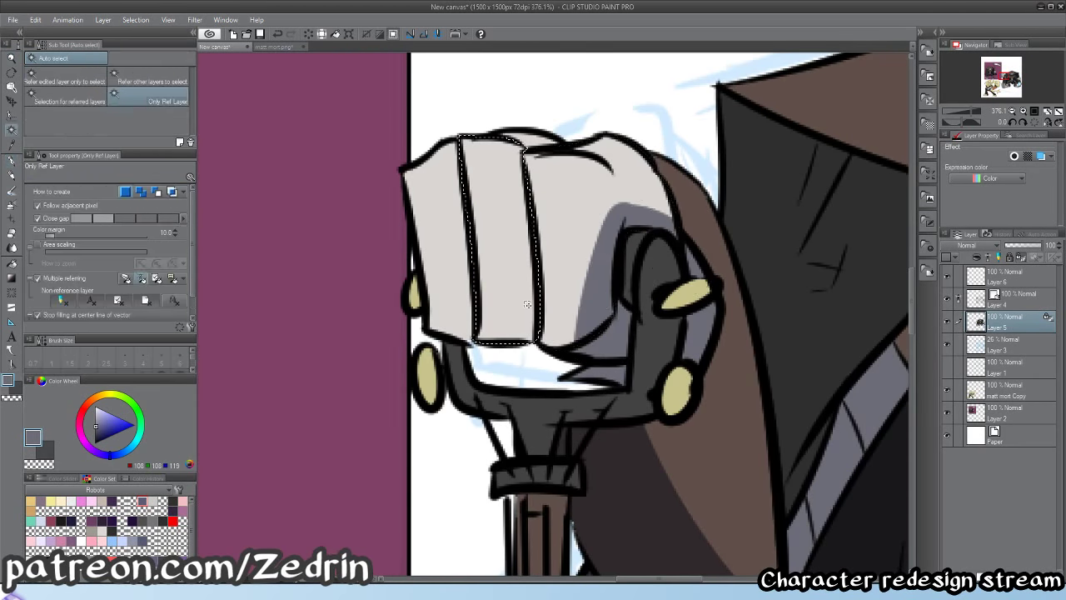
key("p")
left_click_drag(550, 282, 448, 326)
key("w")
left_click(451, 304)
key("p")
left_click_drag(483, 288, 428, 337)
key("ctrl+d")
key("alt+space")
left_click_drag(499, 329, 321, 350)
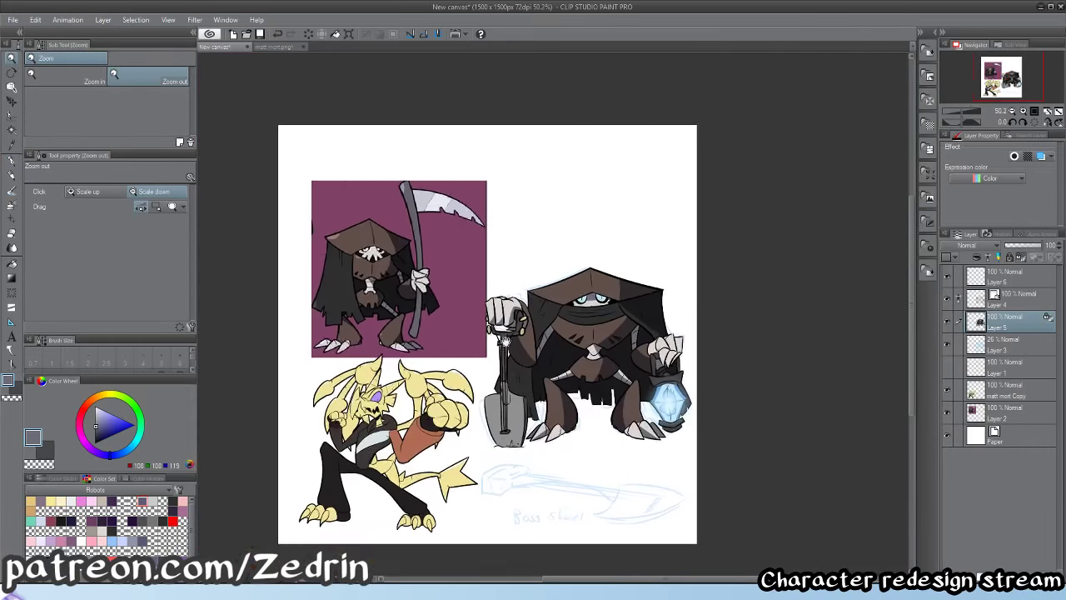
- Select the back of the lantern hand and its nearest fingers in turn and paint grey-purple shadows on them
mouse_move(507, 387)
left_mouse_down()
mouse_move(470, 387)
mouse_move(542, 381)
left_mouse_up()
left_click_drag(664, 360, 775, 359)
key("w")
left_click(610, 354)
key("p")
left_click_drag(607, 342, 673, 437)
key("w")
left_click(658, 390)
key("p")
key("w")
left_click(652, 354)
key("p")
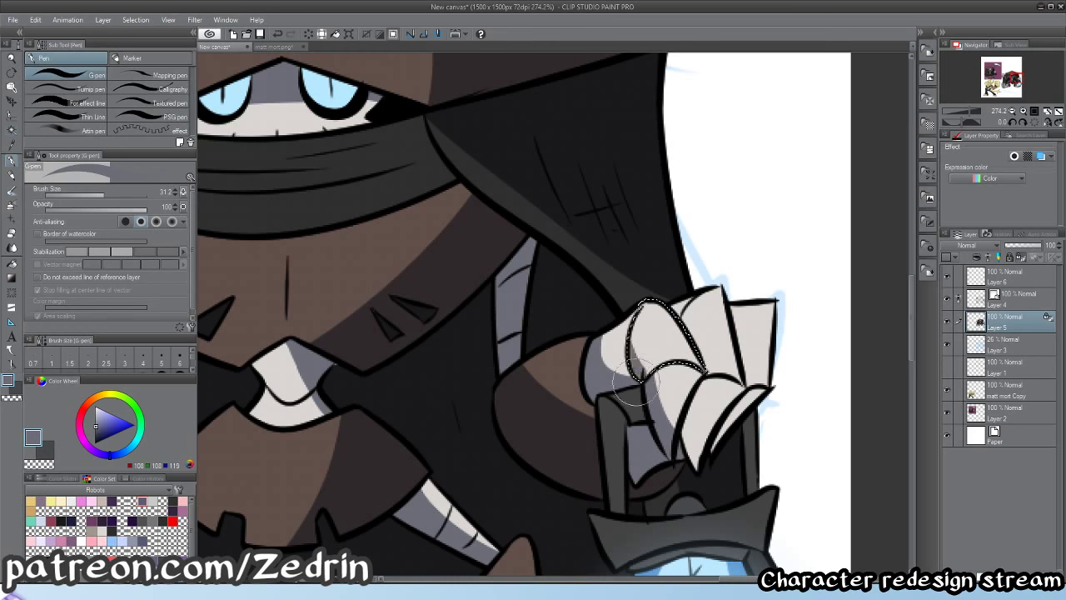
- Shade the lantern hand's remaining fingers with grey-purple and clear the selection
key("w")
left_click_drag(631, 343, 736, 493)
left_click(705, 407)
key("p")
key("w")
key("p")
key("ctrl+d")
mouse_move(723, 418)
left_mouse_down()
mouse_move(638, 443)
mouse_move(643, 390)
left_mouse_up()
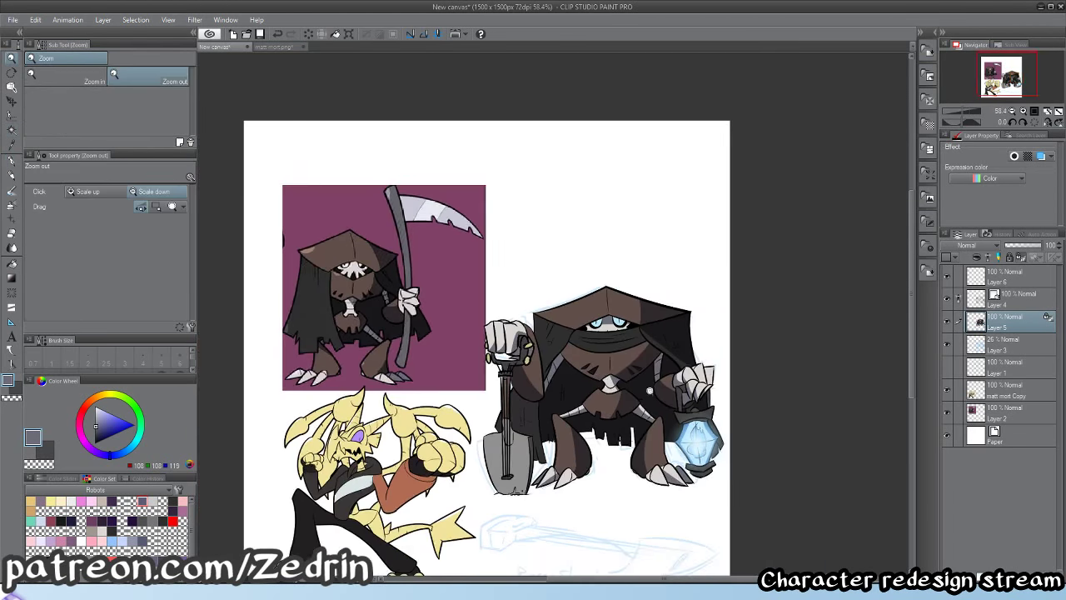
- Paint grey-purple shadows along the lower edges of the inner front claws on both feet
scroll(633, 450, "up", 5)
key("p")
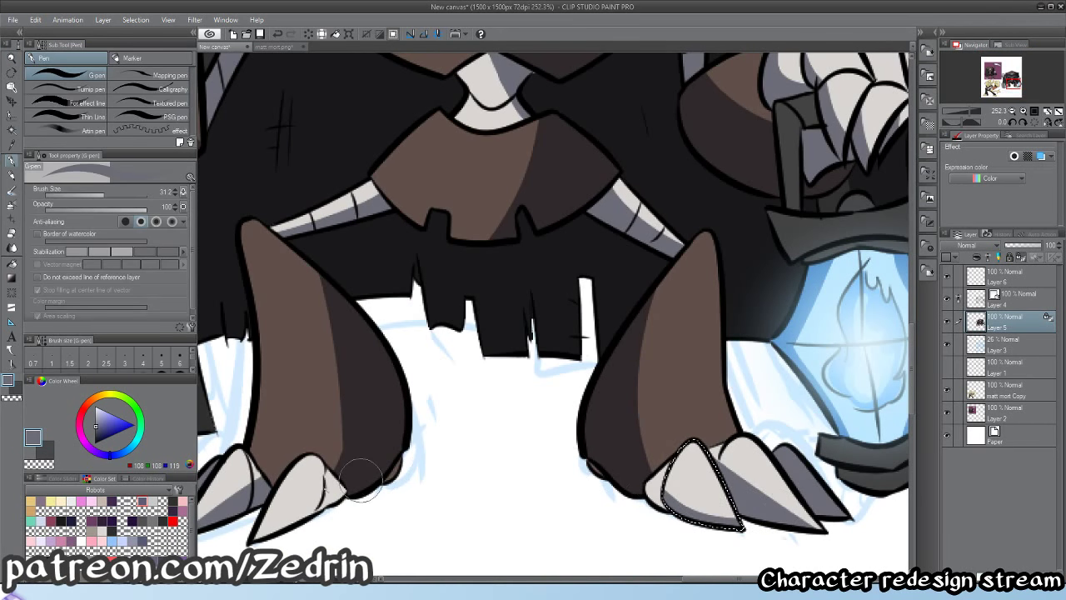
scroll(375, 467, "down", 5)
scroll(433, 437, "up", 5)
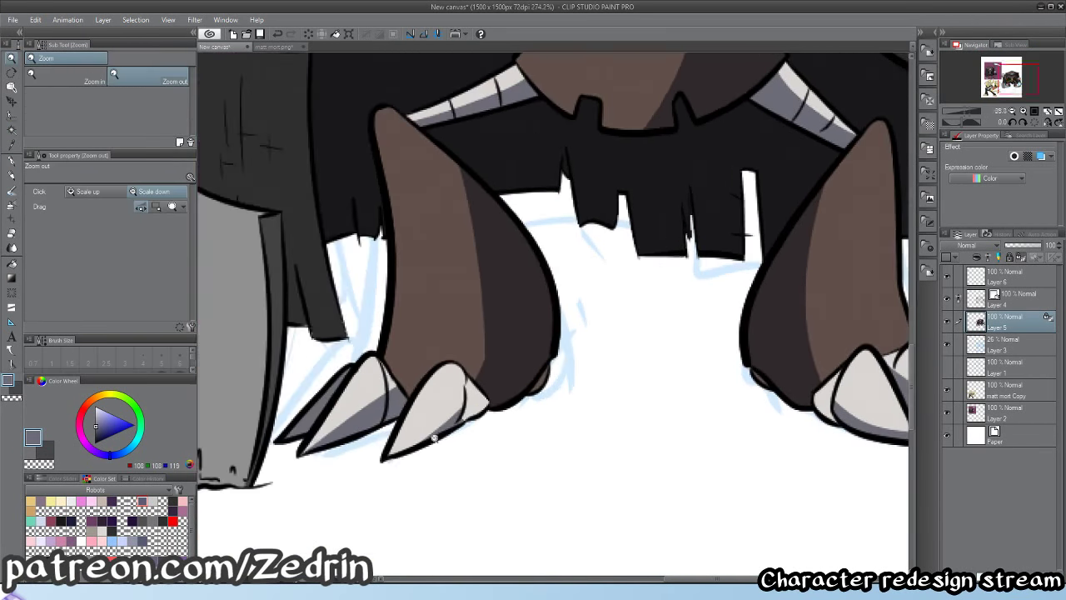
- Recolour the small claws at the back of both feet with the bone and grey-purple tones
key("p")
key("g")
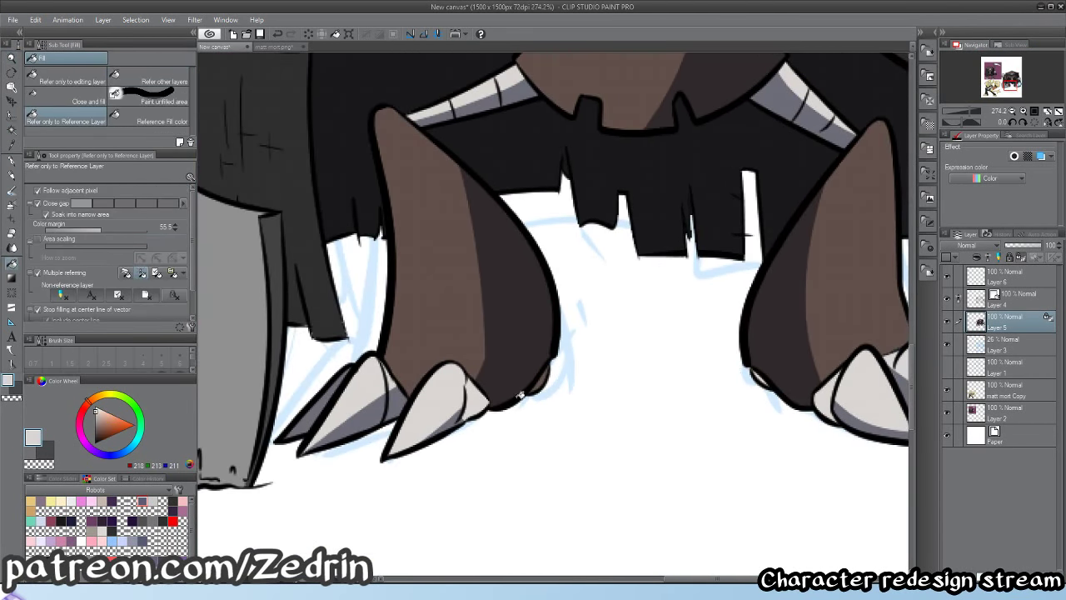
key("p")
left_click(540, 380, "alt")
key("g")
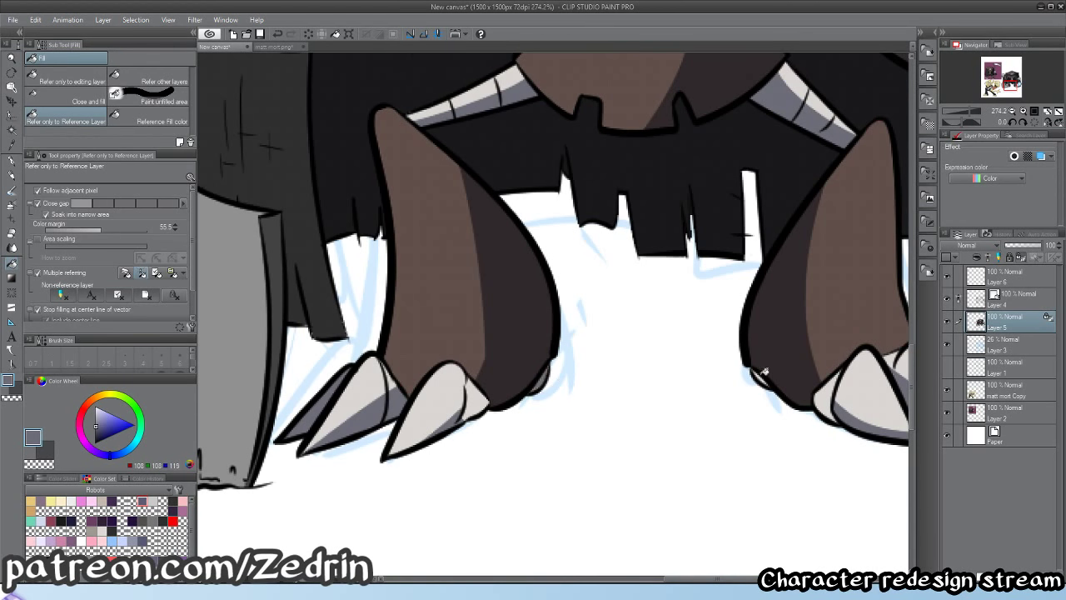
scroll(759, 377, "down", 6)
scroll(628, 382, "up", 2)
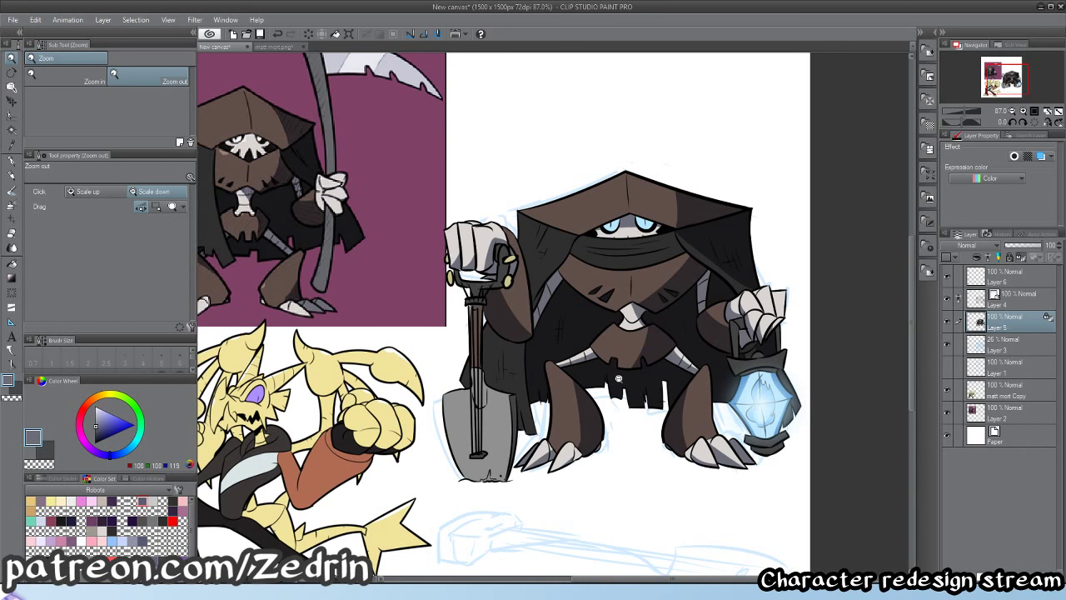
- Sample the reference hood's light brown highlight, select the redesigned hood and paint a highlight on its left corner
left_click_drag(530, 349, 576, 494)
scroll(571, 475, "up", 3)
left_click_drag(568, 396, 636, 502)
left_click(711, 376, "alt")
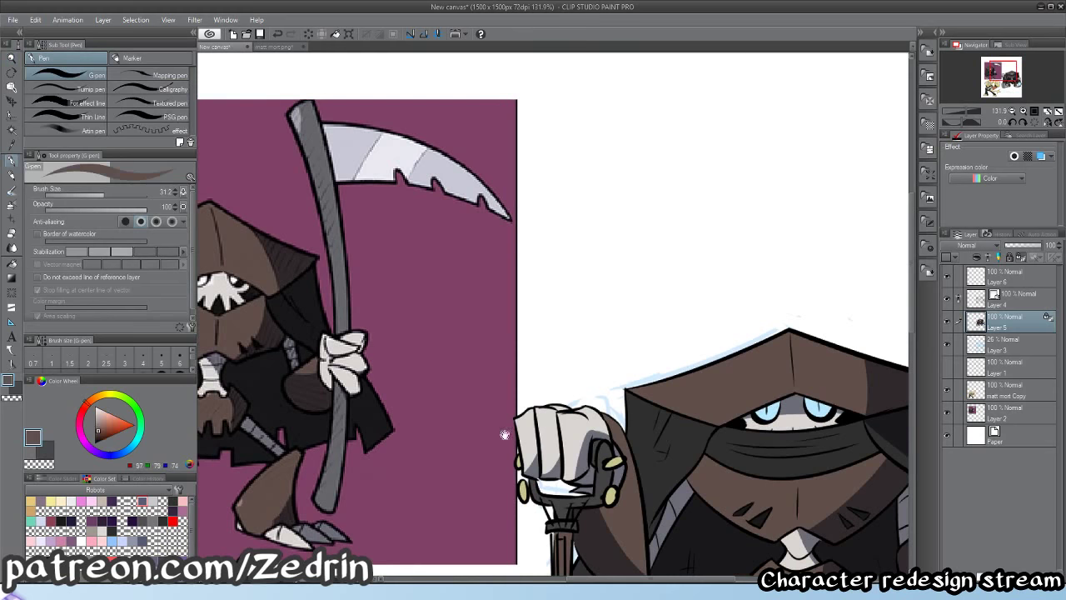
left_click_drag(505, 436, 703, 486)
key("b")
left_click_drag(628, 373, 352, 283)
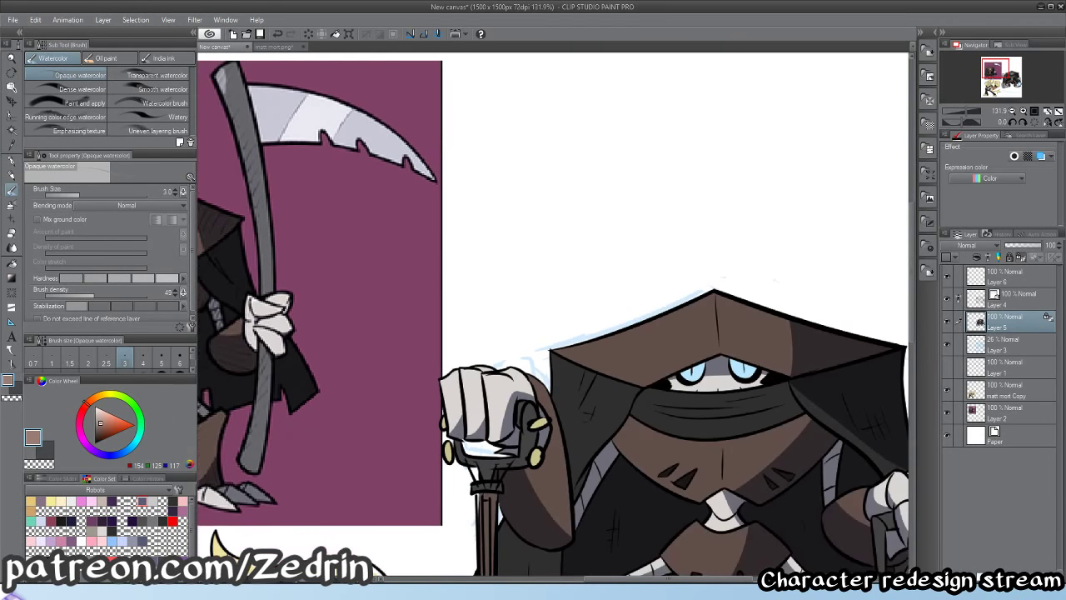
key("p")
key("ctrl+z")
mouse_move(612, 336)
left_mouse_down()
mouse_move(545, 330)
mouse_move(692, 326)
left_mouse_up()
left_click_drag(644, 389, 672, 388)
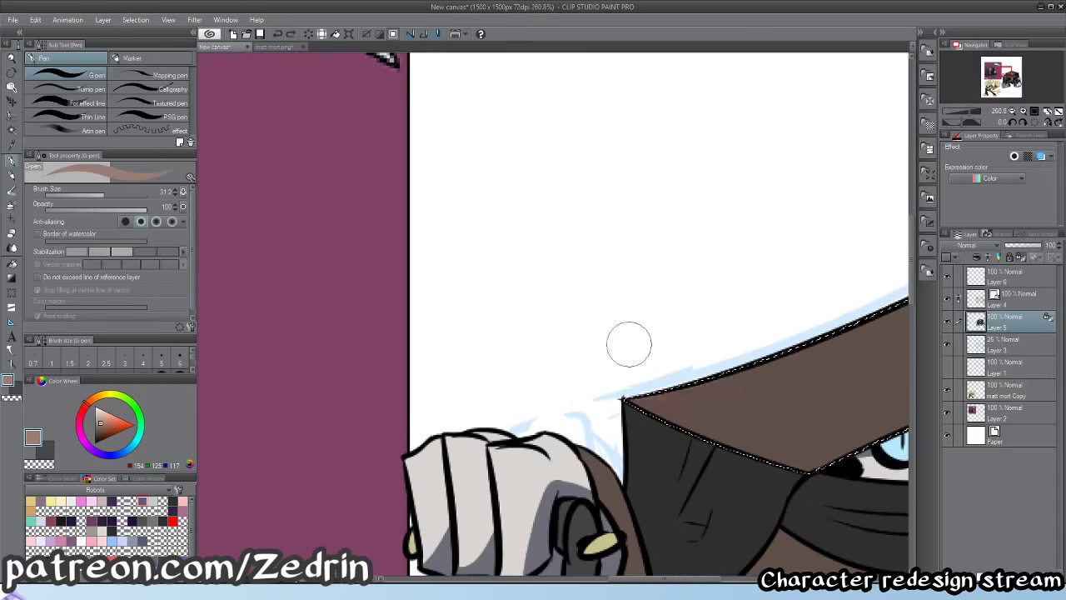
left_click_drag(687, 352, 557, 335)
left_click_drag(589, 378, 615, 377)
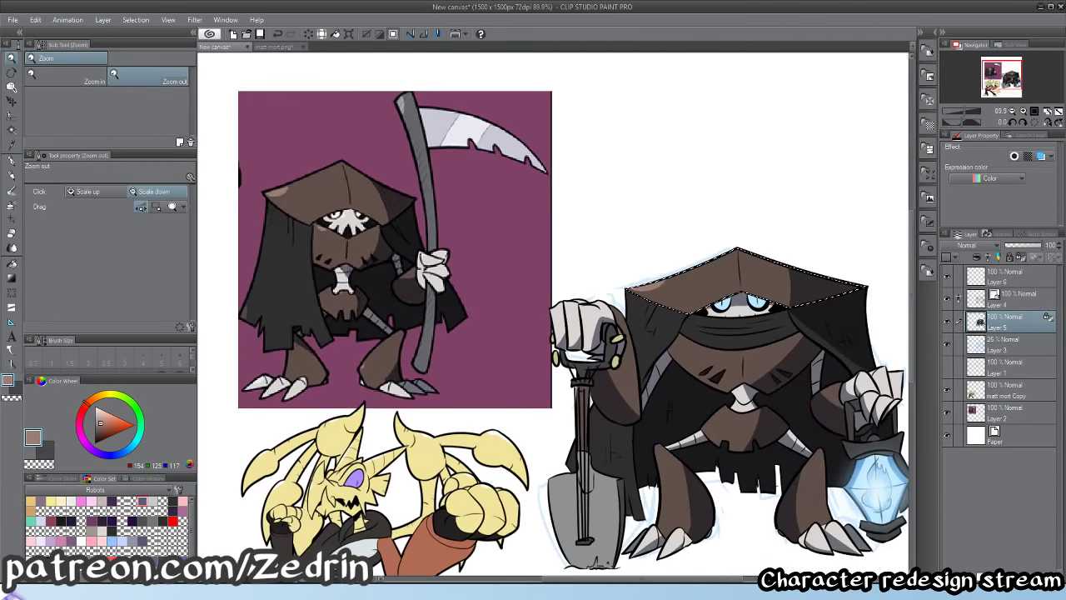
- Sample dark grey from the reference's cloak, select the cloth corner beside the shovel's shaft and paint a highlight on it
left_click(247, 310, "alt")
left_click_drag(627, 466, 670, 466)
key("w")
left_click(529, 451)
key("p")
left_click_drag(521, 429, 522, 492)
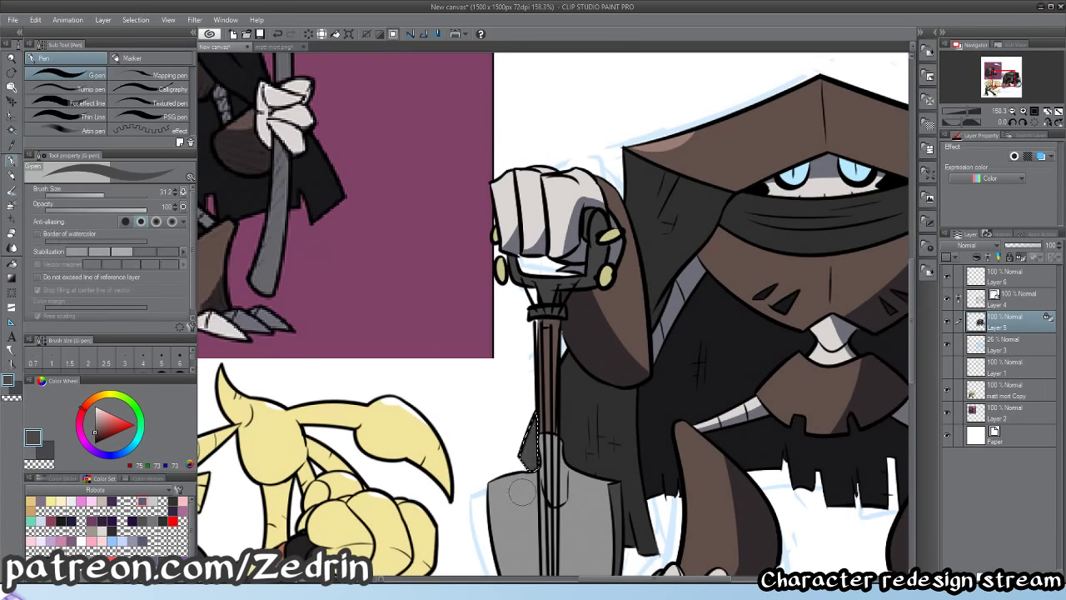
left_click_drag(548, 424, 532, 389)
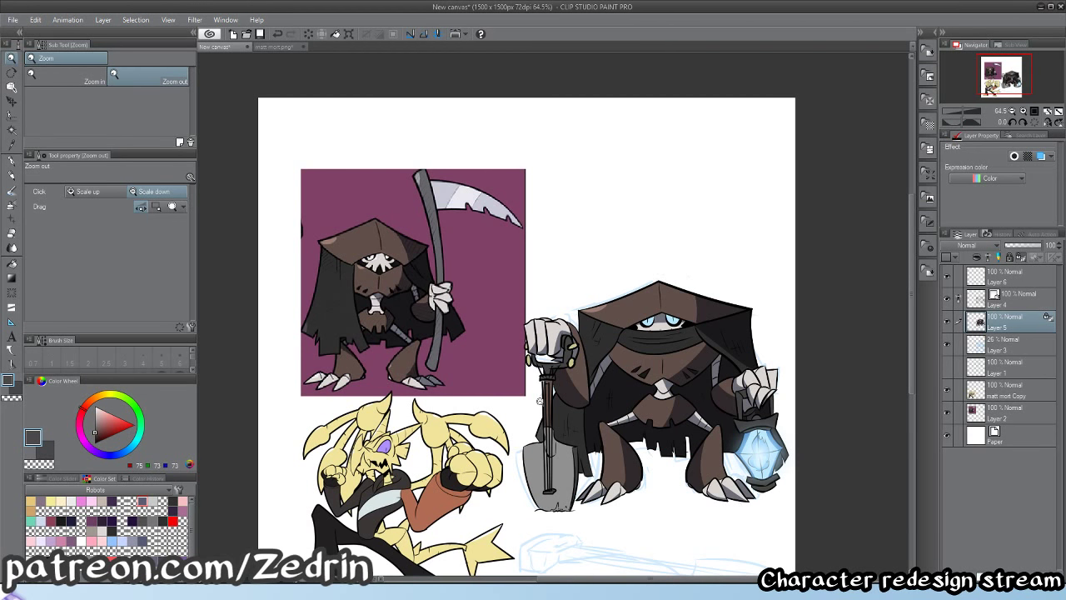
- Select the leg nearer the shovel and narrow its shadow by painting over it with the sampled leg brown
left_click_drag(644, 454, 721, 453)
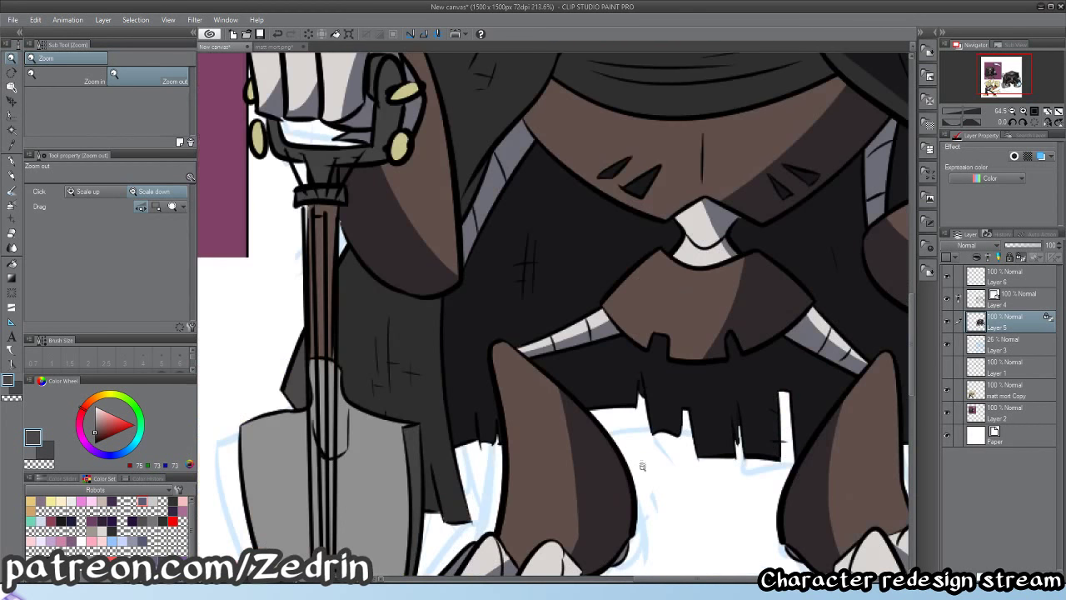
left_click(590, 487, "alt")
key("w")
left_click(569, 486)
key("p")
left_click(546, 460, "alt")
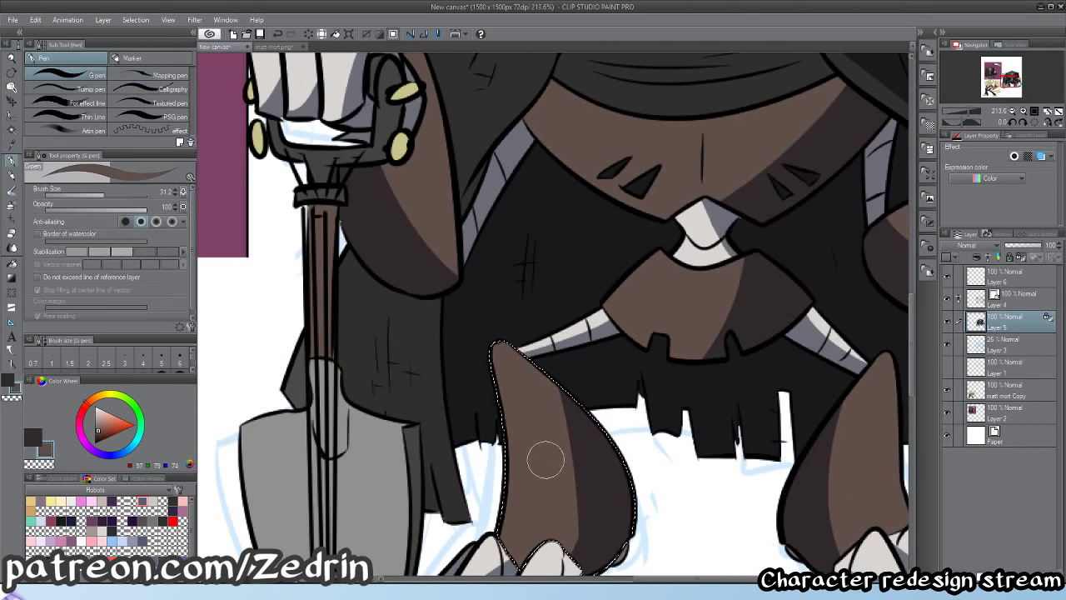
left_click_drag(558, 433, 574, 566)
left_click_drag(583, 392, 599, 567)
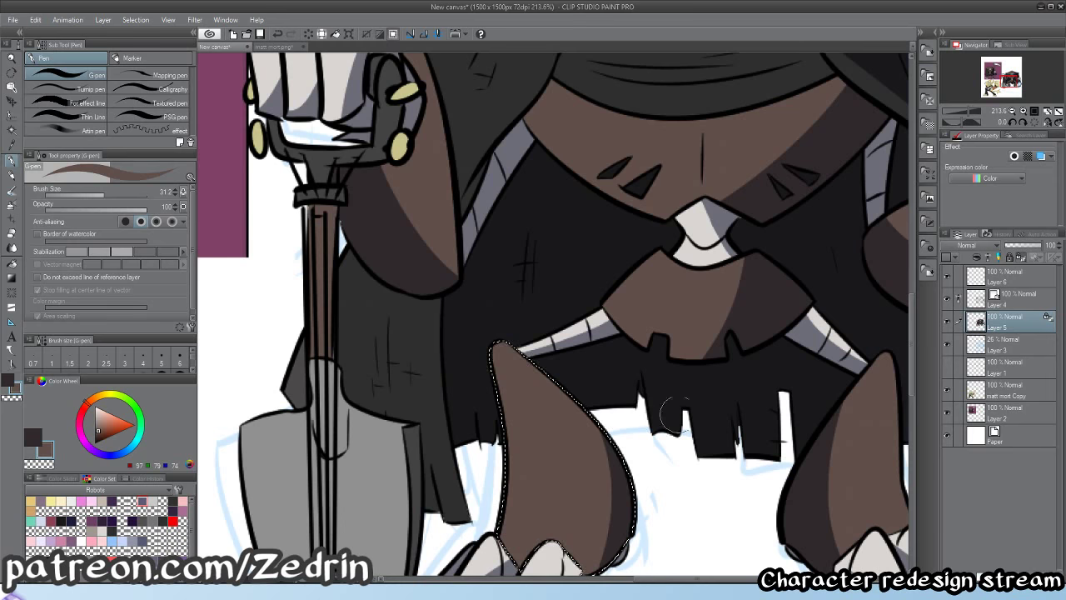
left_click_drag(676, 414, 562, 375)
- Select the leg nearer the lantern and narrow its inner shadow with the leg's base brown
key("w")
left_click(728, 428)
key("p")
left_click_drag(737, 379, 727, 497)
left_click_drag(725, 395, 726, 501)
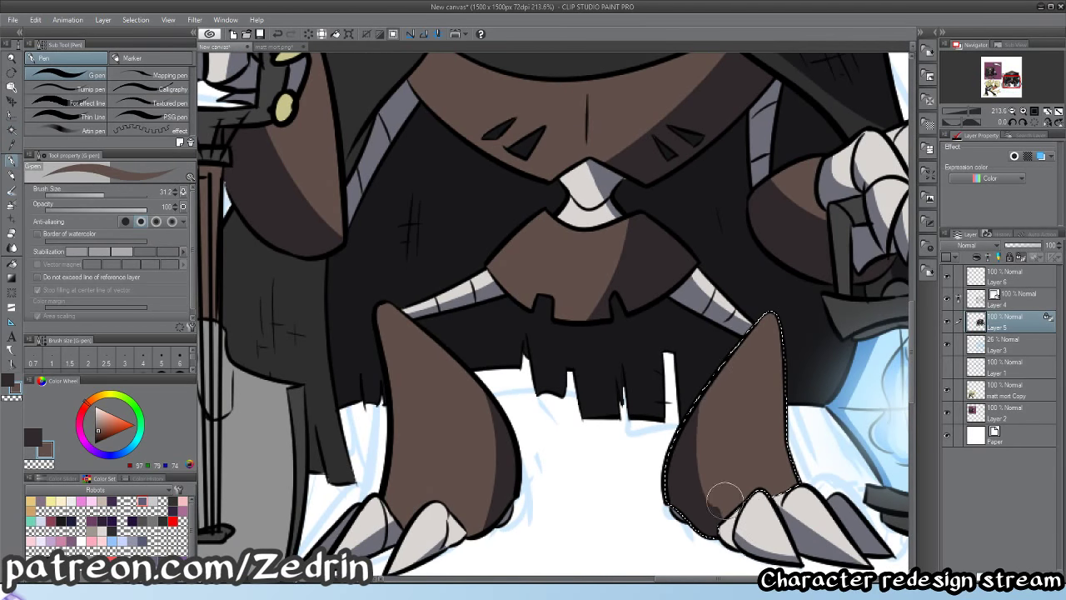
key("w")
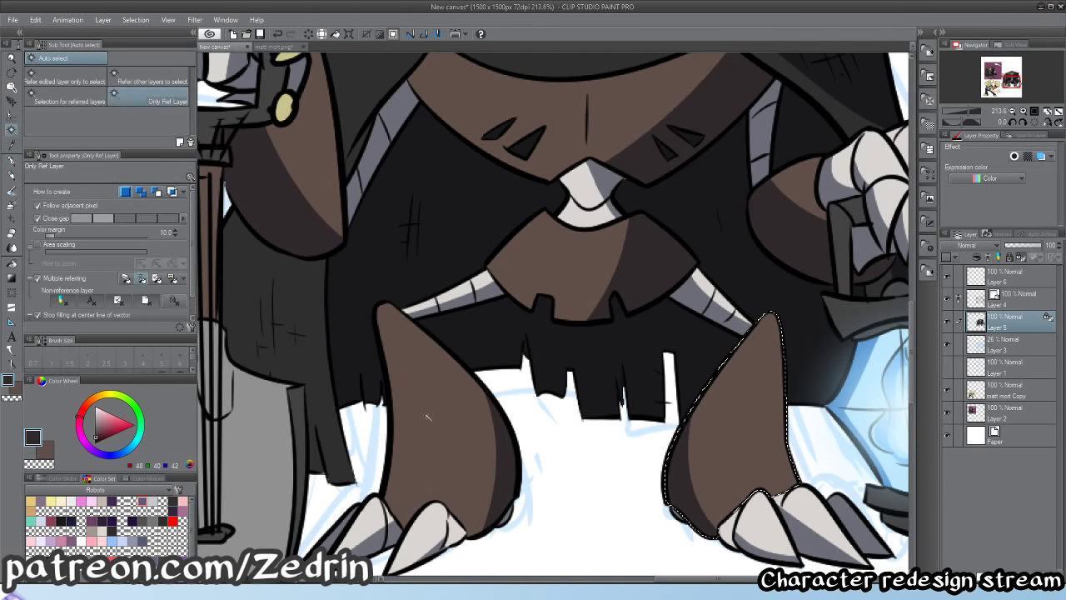
left_click(427, 417, "shift")
key("p")
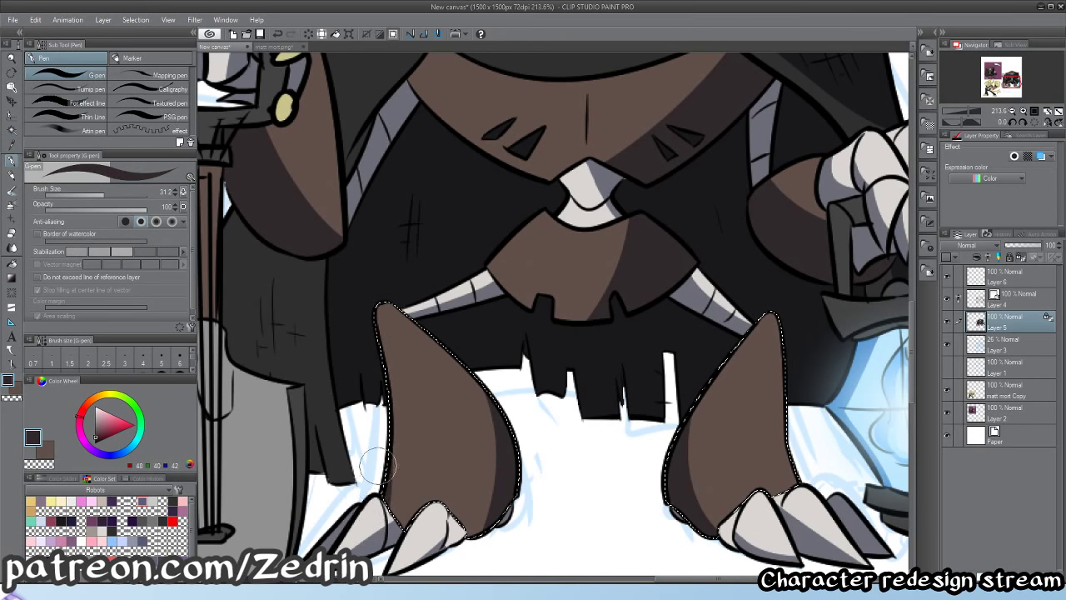
key("ctrl+d")
left_click_drag(437, 396, 412, 385)
left_click(546, 437)
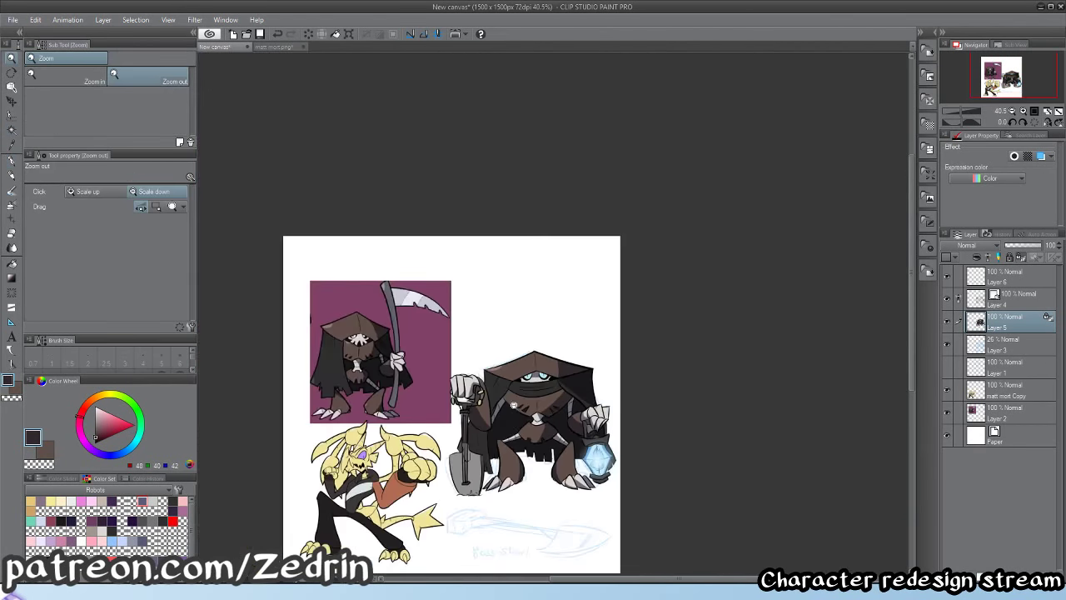
- Select the leg nearer the lantern, sample its base brown and repaint its shadow edge with the brown and the dark shadow colour
mouse_move(536, 468)
left_mouse_down()
mouse_move(630, 467)
mouse_move(702, 431)
mouse_move(670, 476)
left_mouse_up()
key("w")
left_click(634, 466)
key("p")
left_click(676, 411, "alt")
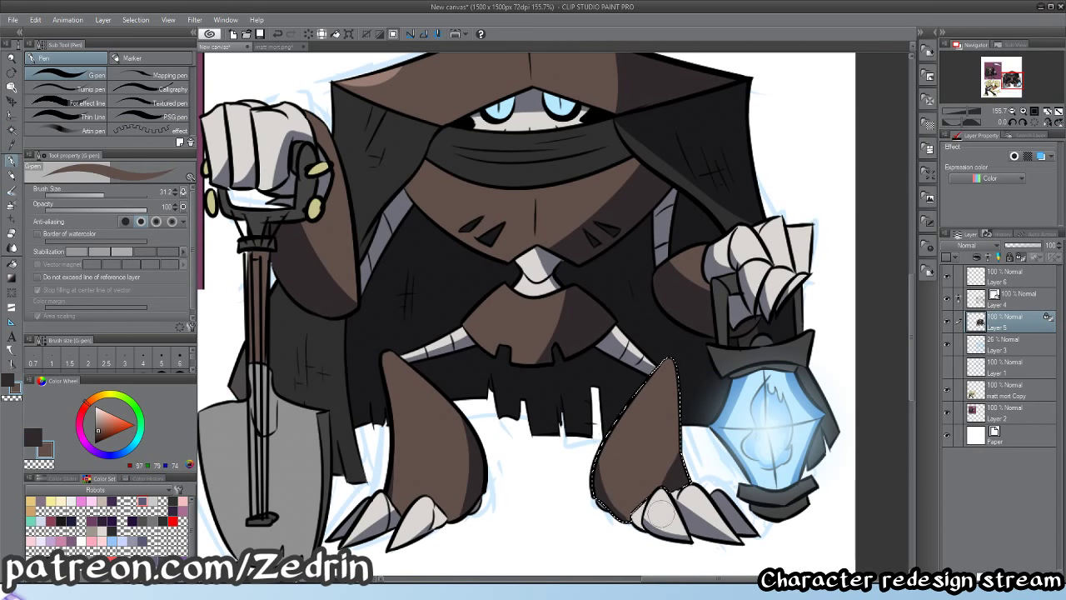
left_click_drag(664, 431, 625, 503)
left_click_drag(684, 405, 647, 471)
key("x")
mouse_move(683, 441)
left_mouse_down()
mouse_move(662, 500)
mouse_move(637, 511)
left_mouse_up()
key("ctrl+d")
- Dab small brown dirt specks near the tip of the shovel's blade
key("alt+space")
left_click_drag(658, 383, 640, 395)
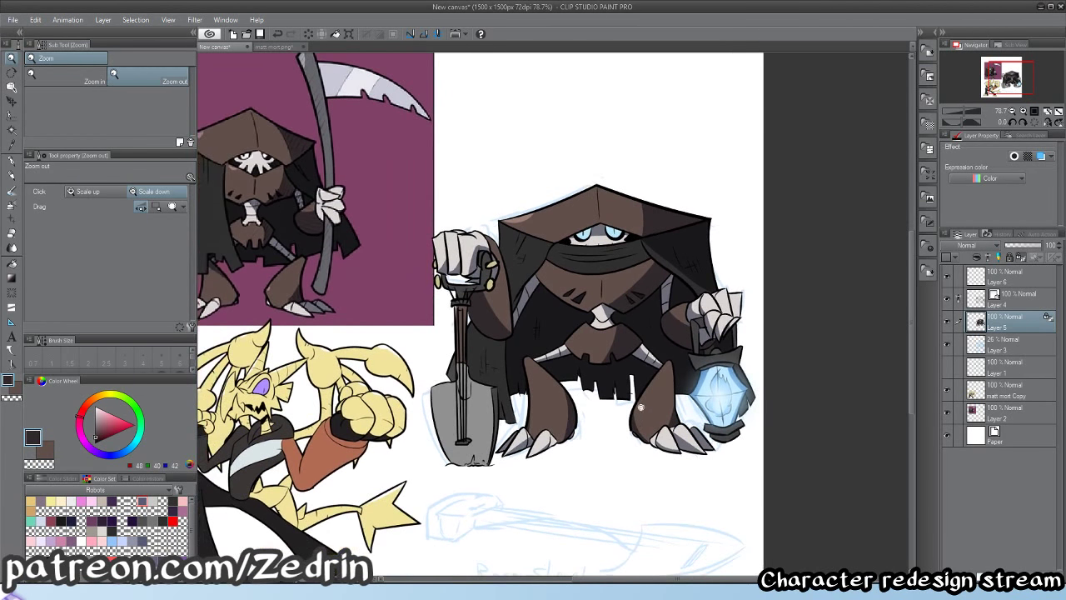
mouse_move(462, 465)
left_mouse_down()
mouse_move(504, 454)
mouse_move(518, 427)
mouse_move(514, 459)
mouse_move(561, 452)
left_mouse_up()
key("x")
left_click(564, 391)
left_click(552, 424)
left_click(466, 454)
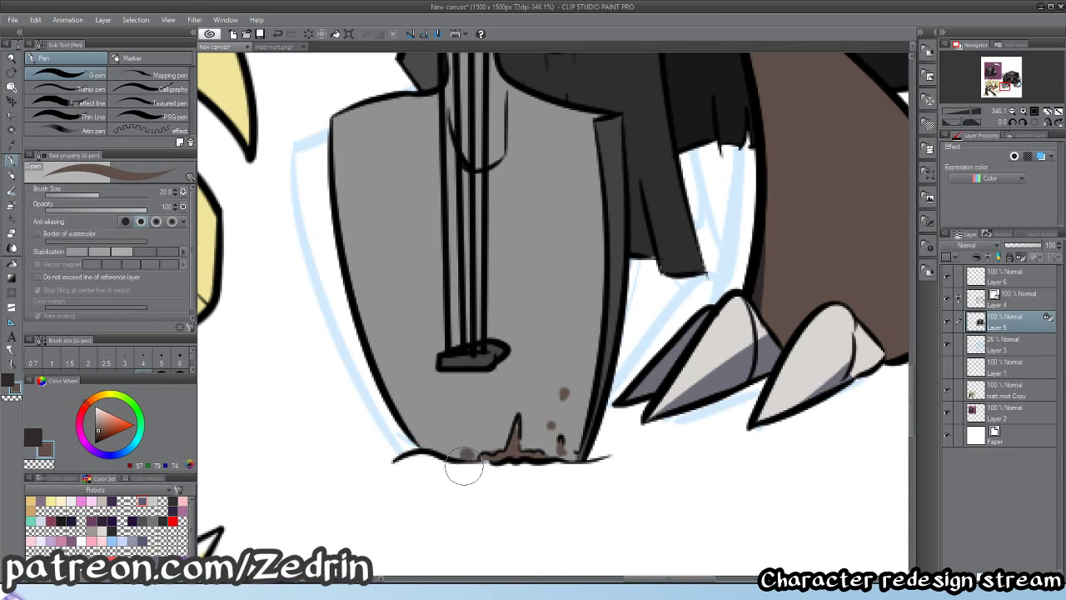
- Create a new layer above Layer 3 and paint a flat brown dirt mound beneath the shovel's tip
left_click(1012, 345)
key("ctrl+shift+n")
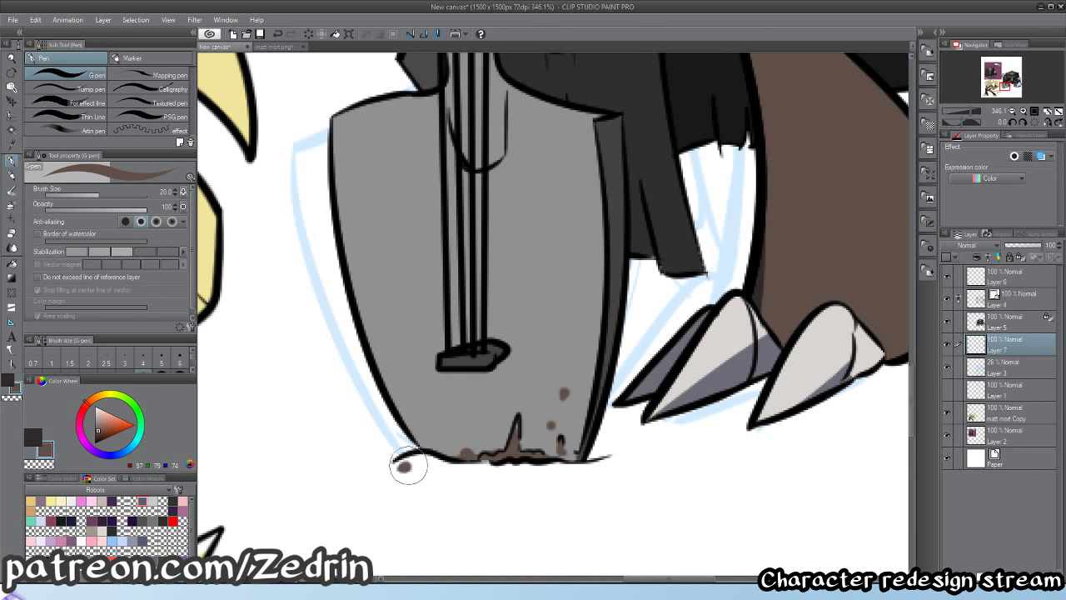
mouse_move(405, 464)
left_mouse_down()
mouse_move(507, 457)
mouse_move(605, 468)
left_mouse_up()
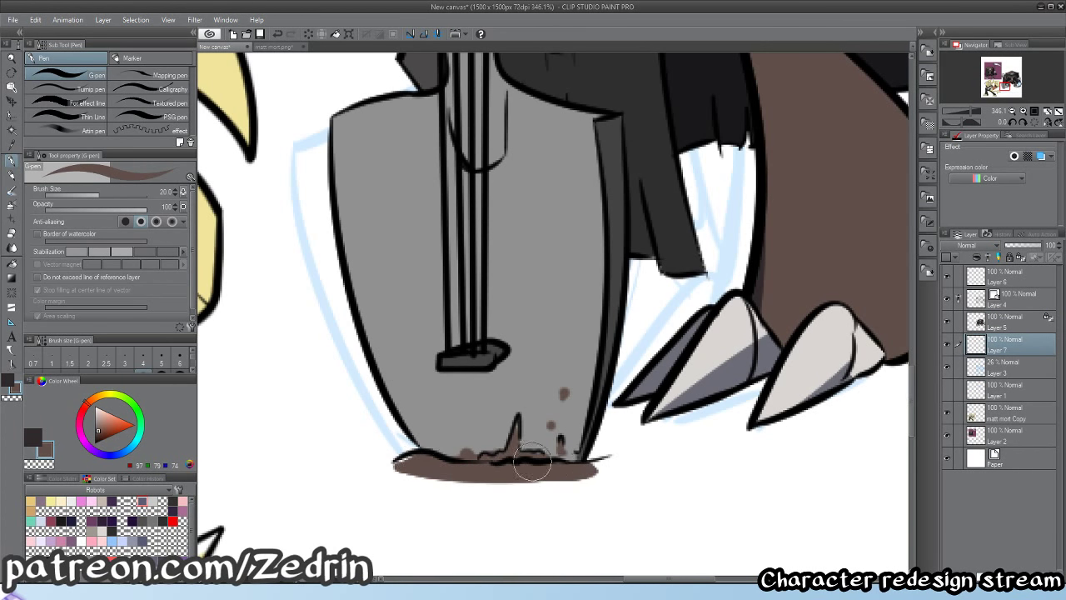
left_click_drag(370, 468, 615, 475)
left_click_drag(510, 460, 643, 465)
- Review the shovel's dirt and the whole redesigned character alongside the reference images
left_click(560, 456, "ctrl+alt")
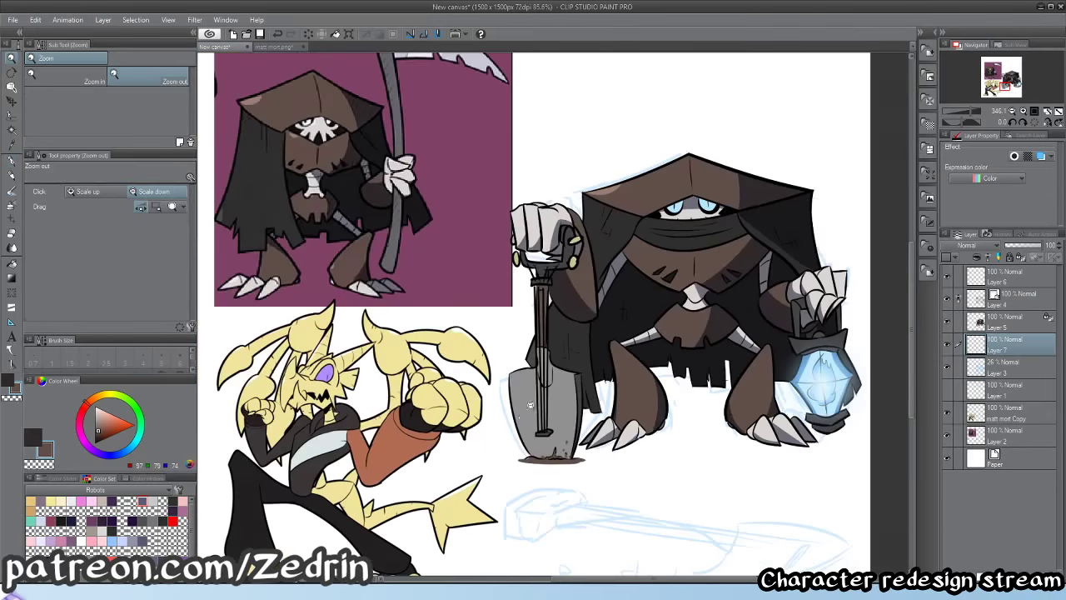
left_click_drag(558, 456, 506, 498)
left_click(504, 466, "ctrl+alt")
left_click_drag(504, 455, 500, 429)
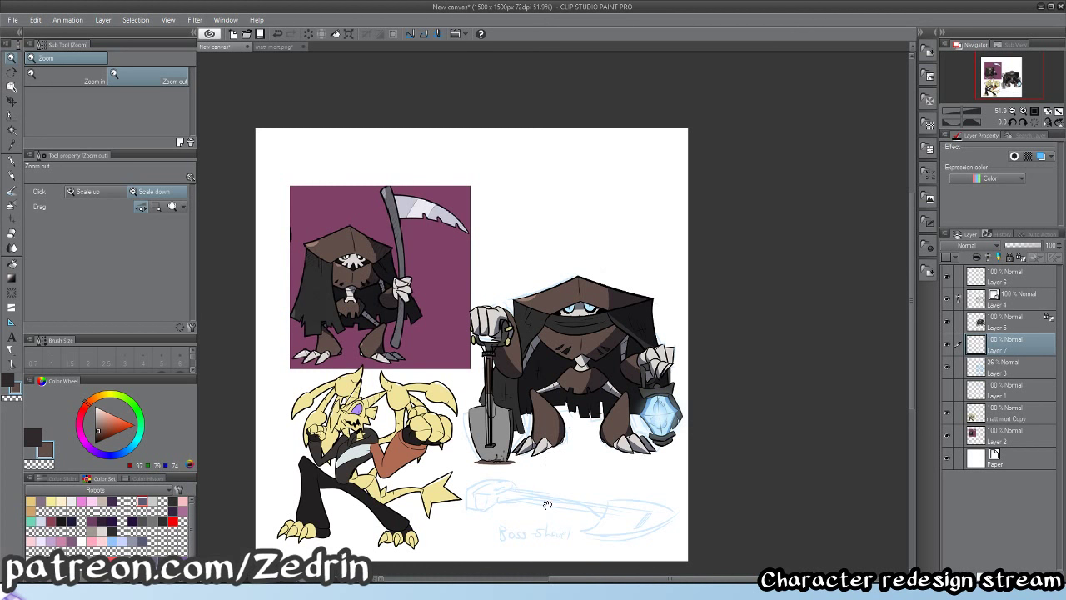
scroll(520, 533, "up", 1)
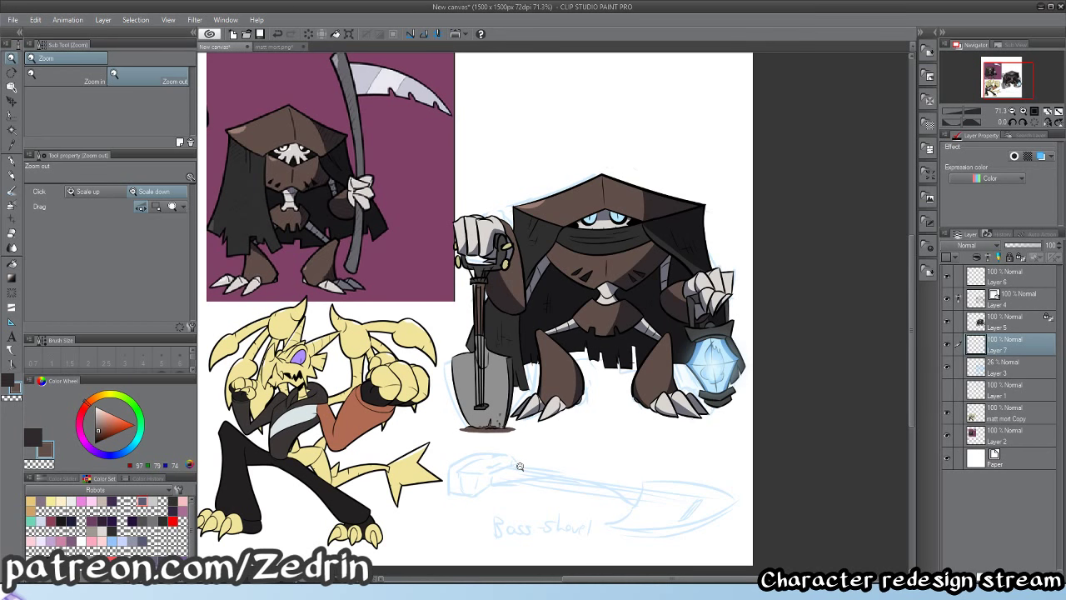
left_click_drag(521, 484, 514, 452)
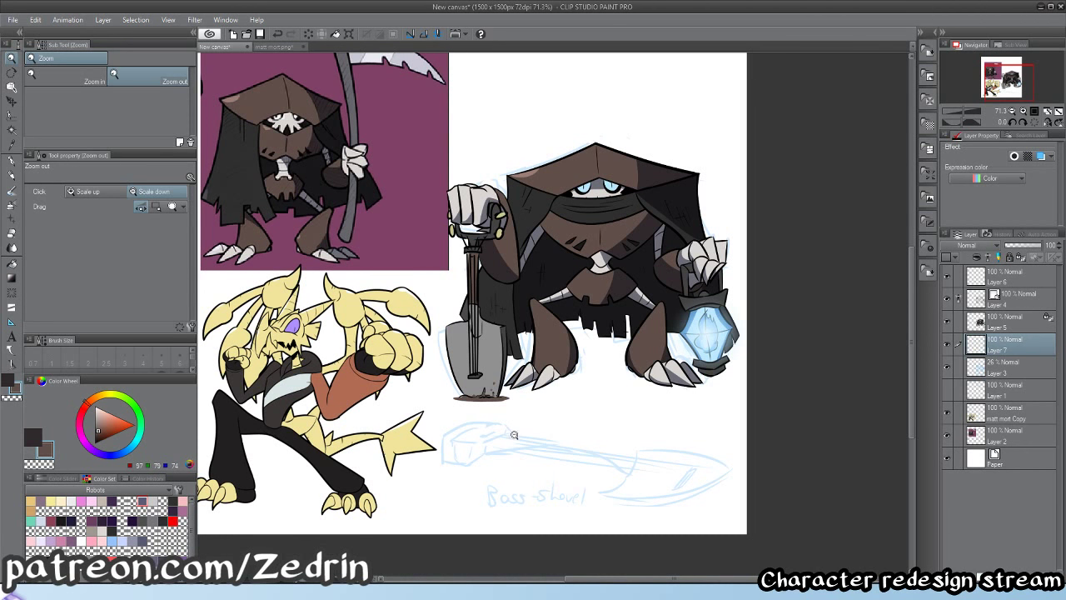
left_click_drag(542, 411, 561, 458)
left_click(542, 452)
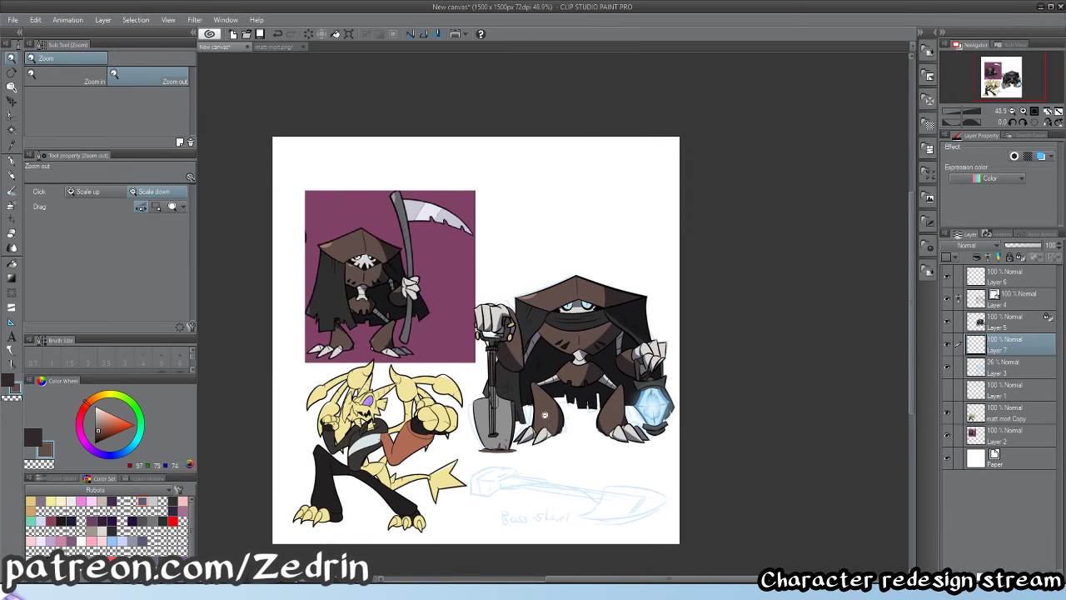
- Hide the blue sketch on Layer 3 and move the purple reference image on Layer 2 slightly up and left
left_click(952, 375)
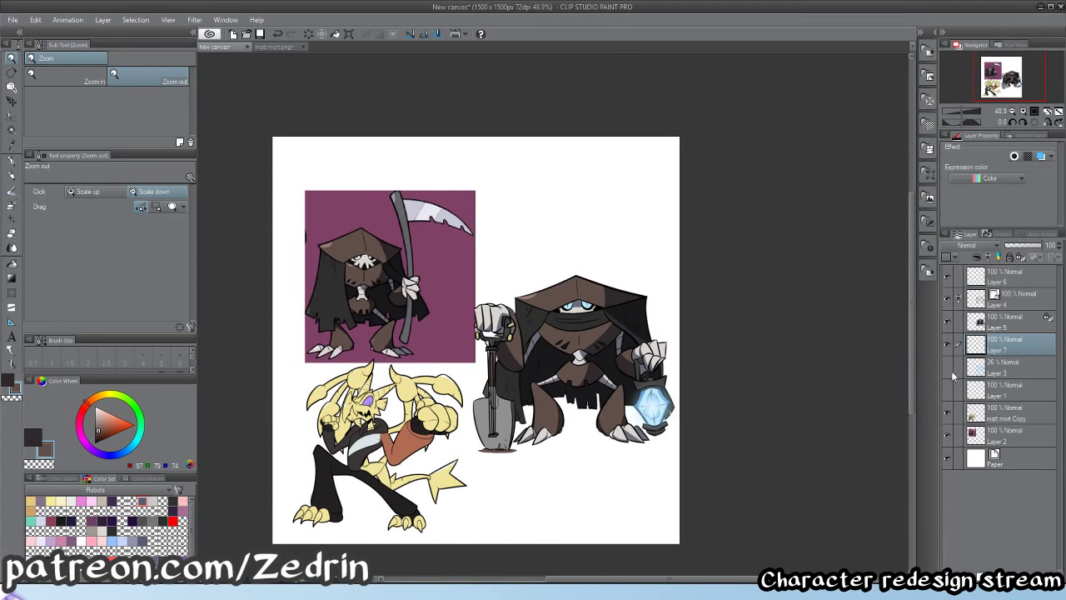
left_click(971, 433)
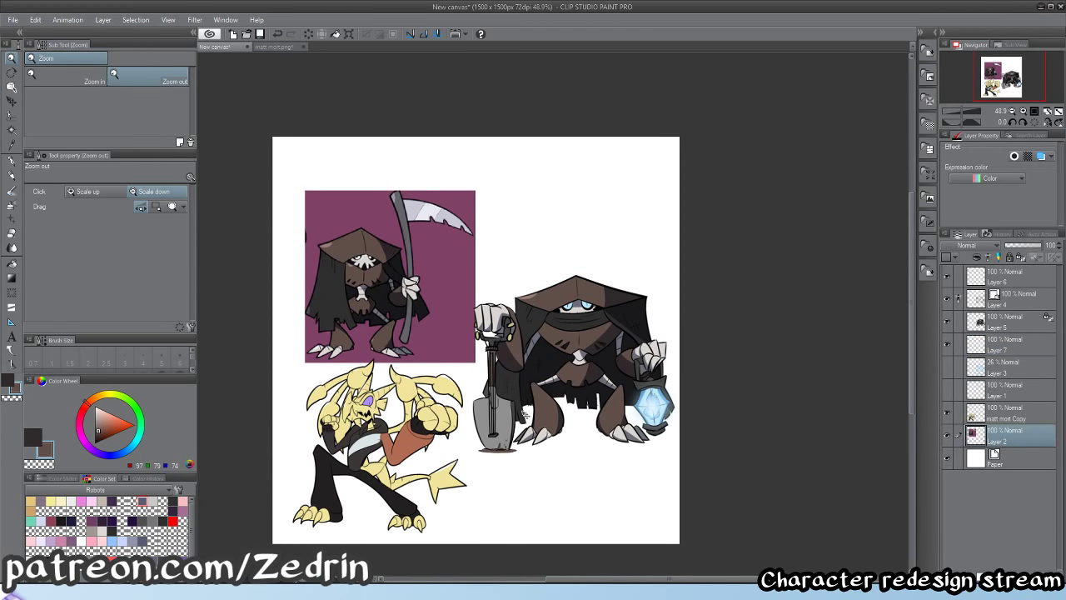
key("k")
mouse_move(525, 415)
left_mouse_down()
mouse_move(509, 398)
mouse_move(518, 401)
left_mouse_up()
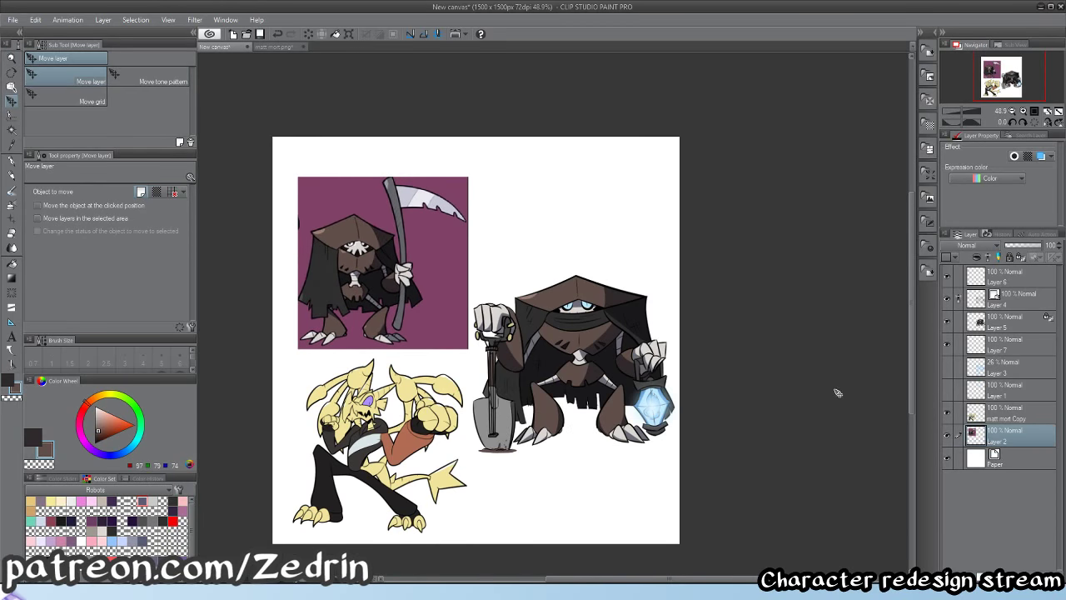
- Move the redesigned character's layers, Layer 7 through Layer 6, slightly left together and hide the yellow creature's layer
left_click(983, 339)
left_click(1016, 276, "shift")
left_click_drag(741, 390, 726, 392)
left_click(946, 412)
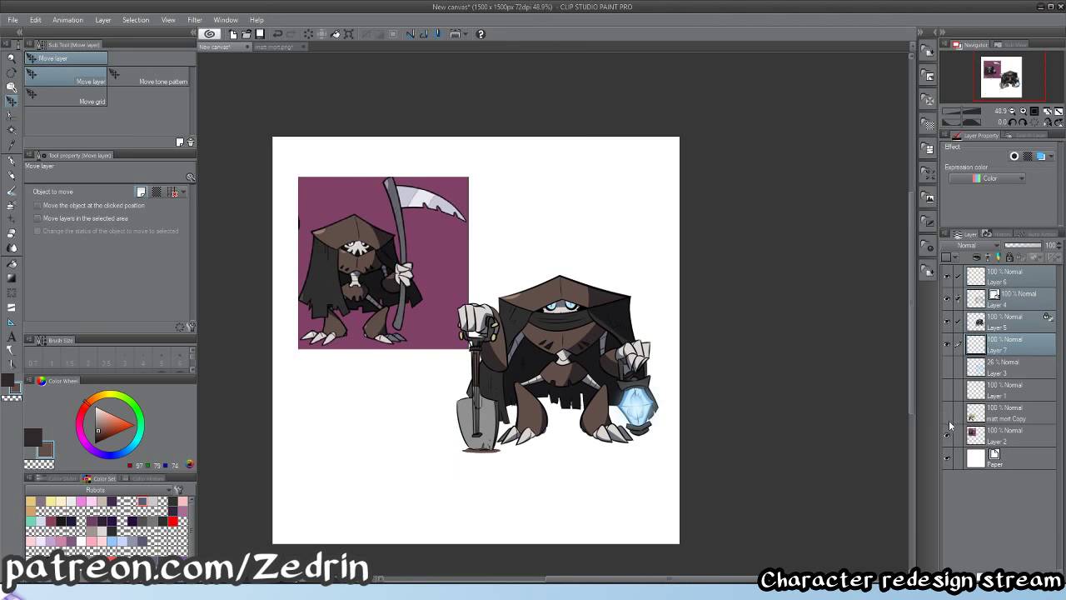
- Crop away the canvas's empty bottom with a rectangular selection around both hooded characters, leaving about 1500 x 1193 px
key("m")
left_click_drag(702, 157, 249, 476)
key("ctrl+alt+c")
key("ctrl+d")
key("alt+space")
left_click_drag(517, 360, 525, 361)
- Start saving the canvas and browse to TumblrStuff > doodlin > patreon requests > personal patreon > 2017 > june
key("ctrl+s")
left_click(392, 224)
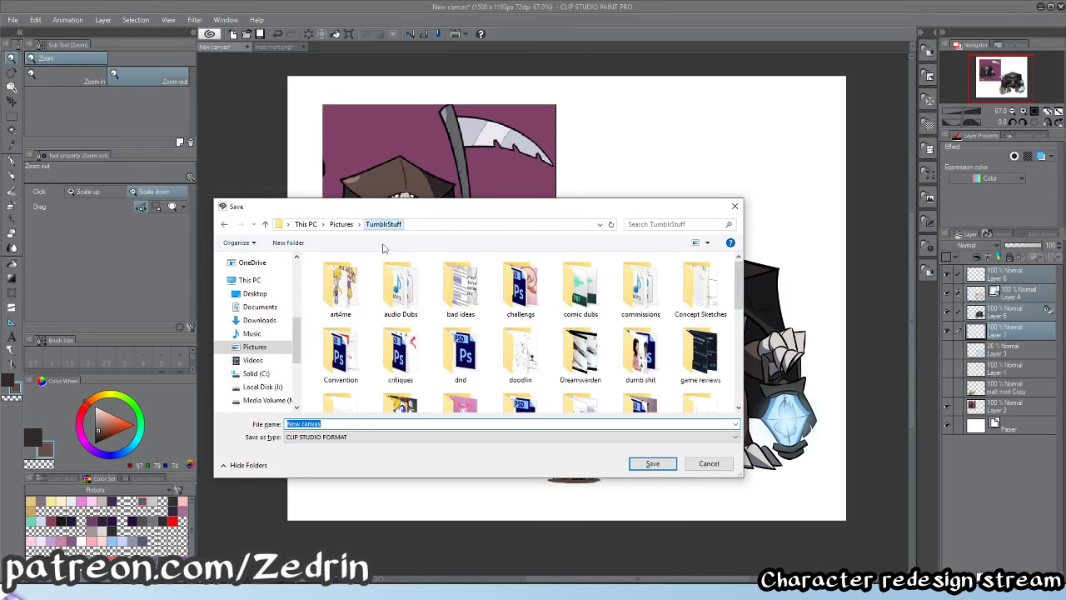
left_click(471, 375)
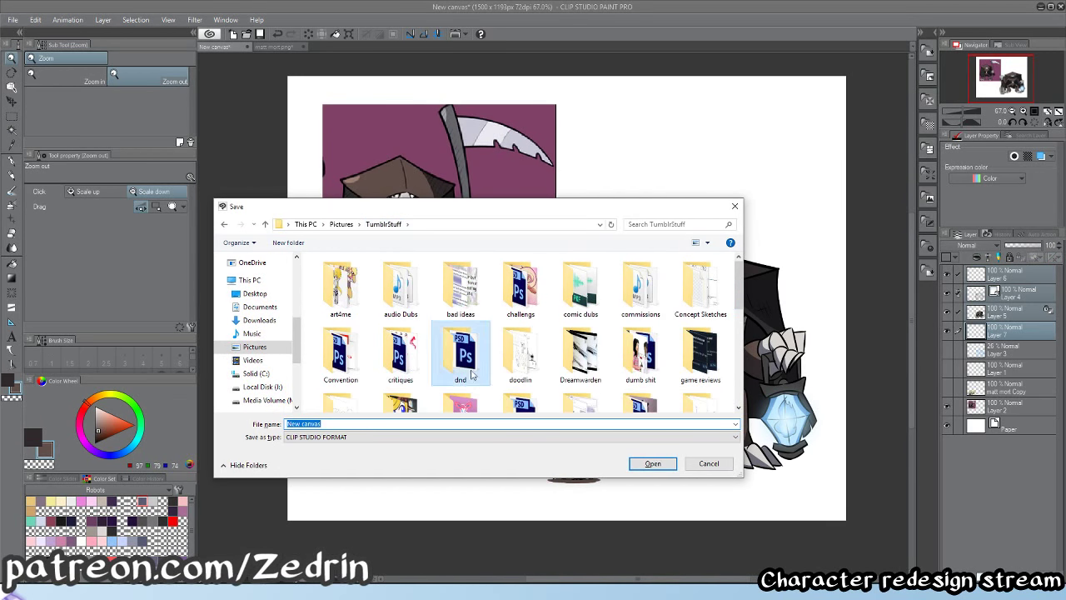
double_click(534, 363)
scroll(530, 362, "down", 3)
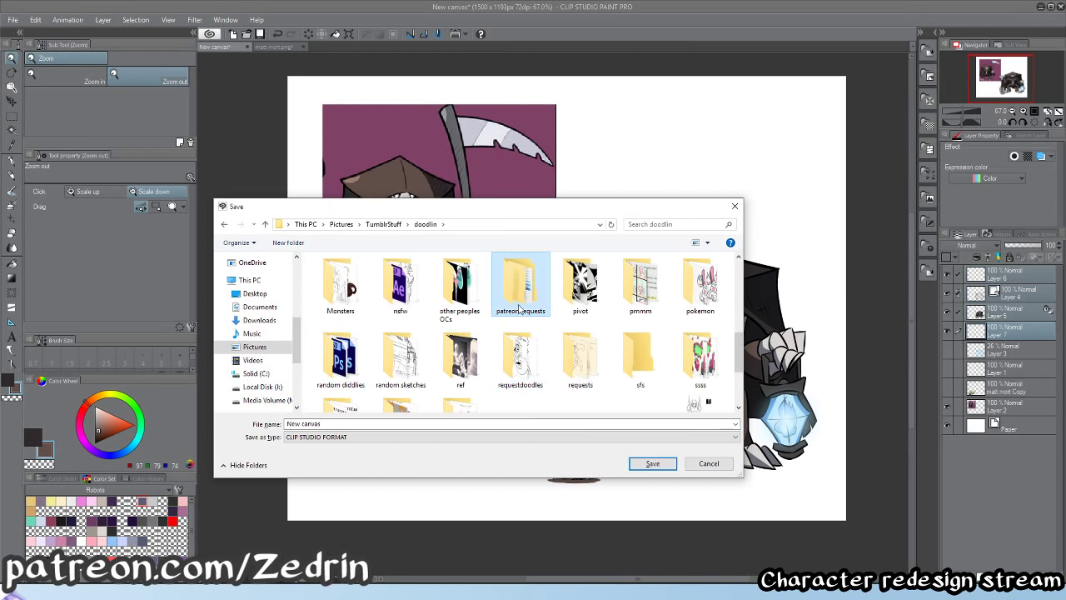
double_click(522, 304)
double_click(342, 310)
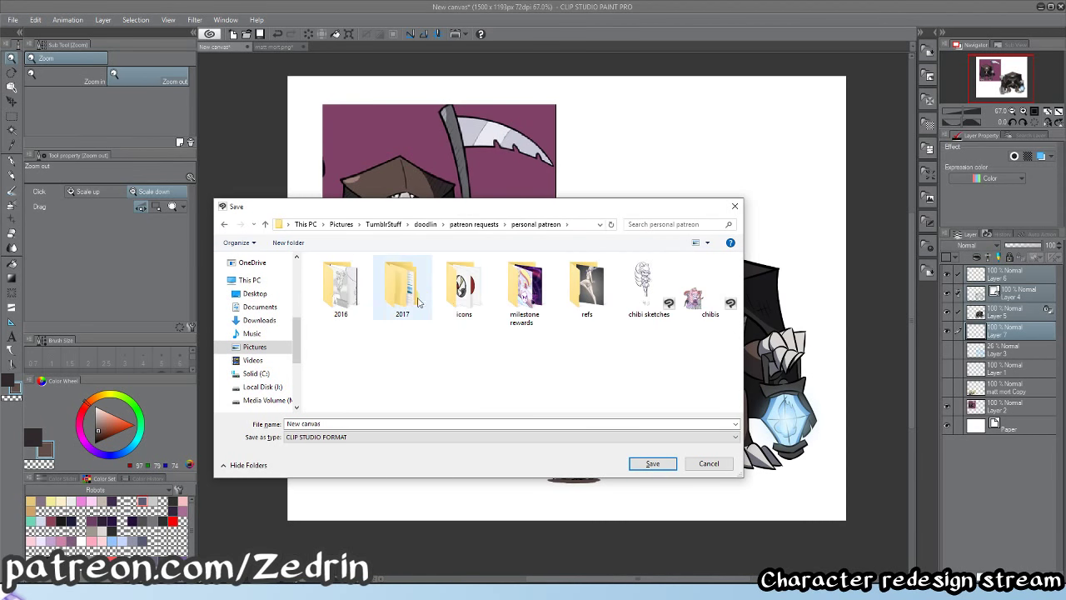
double_click(421, 306)
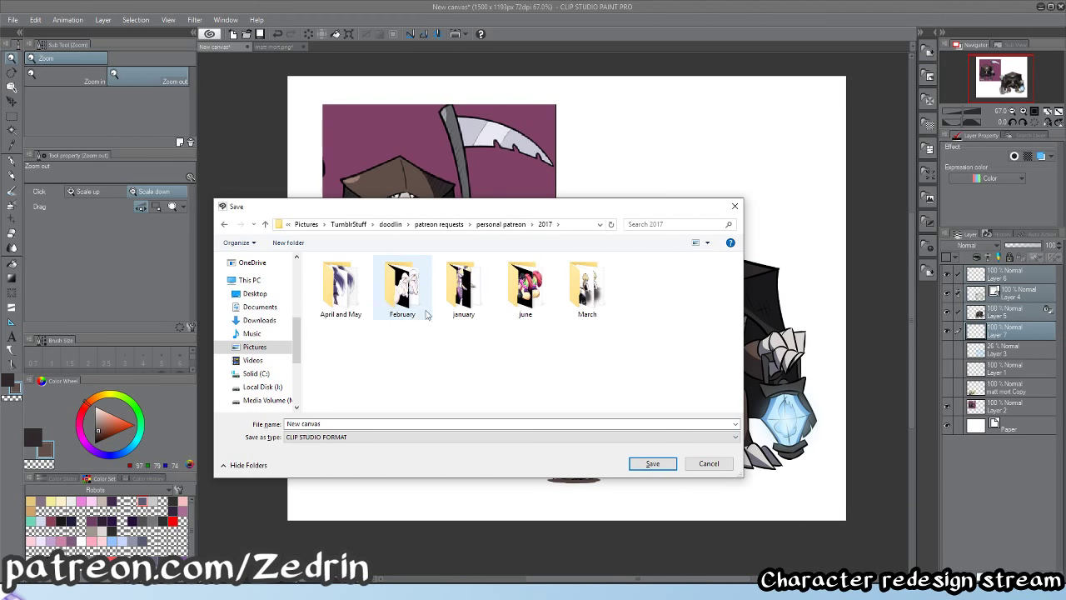
double_click(525, 288)
- Name the file "char redesign fel" and save it in CLIP STUDIO FORMAT
triple_click(397, 424)
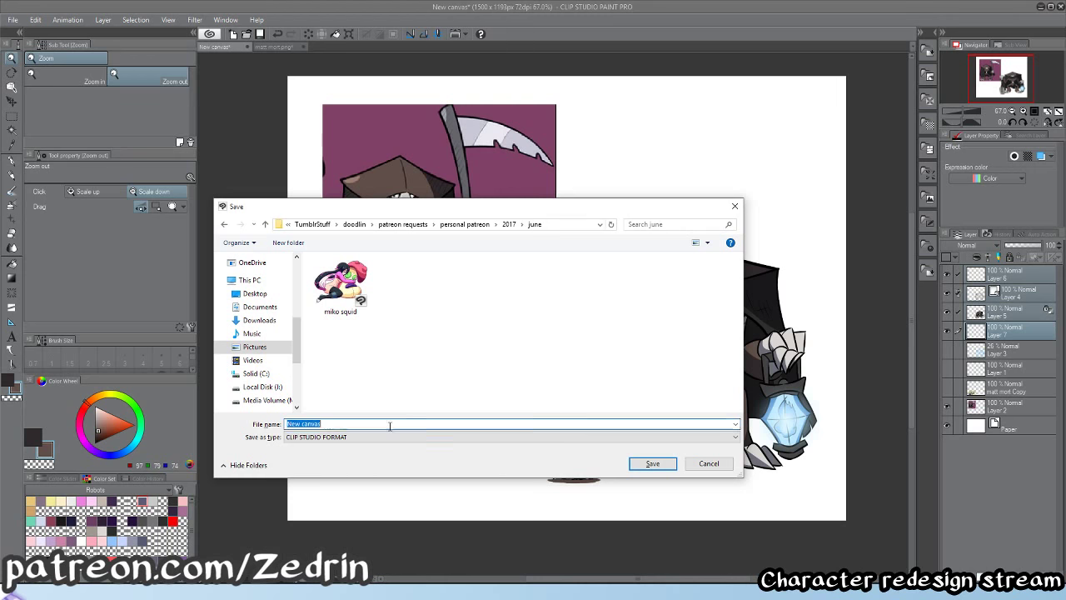
type("dhar r")
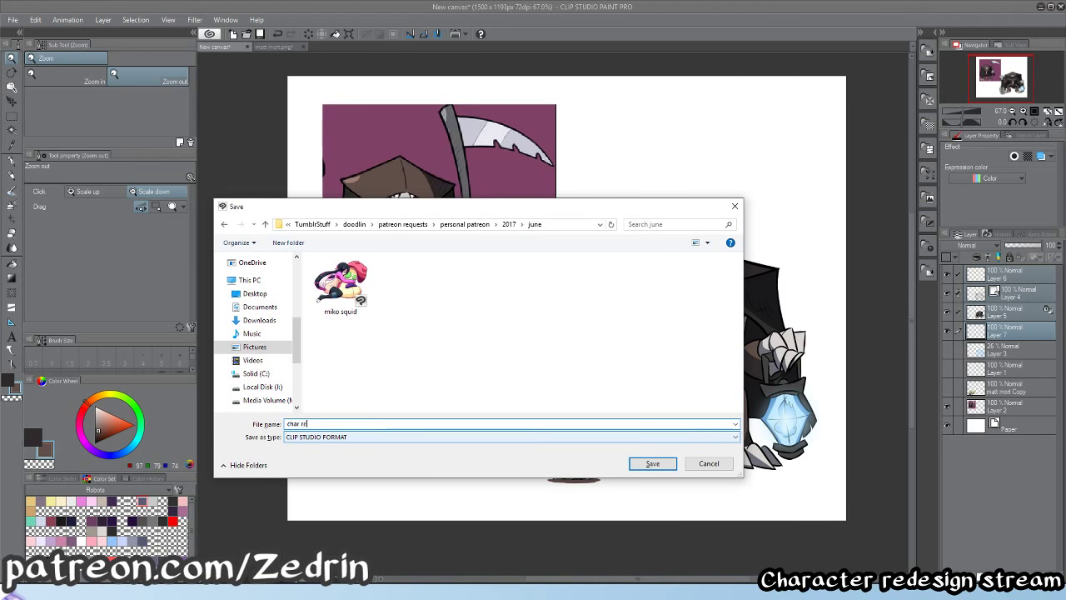
type("edesign fe")
key("Return")
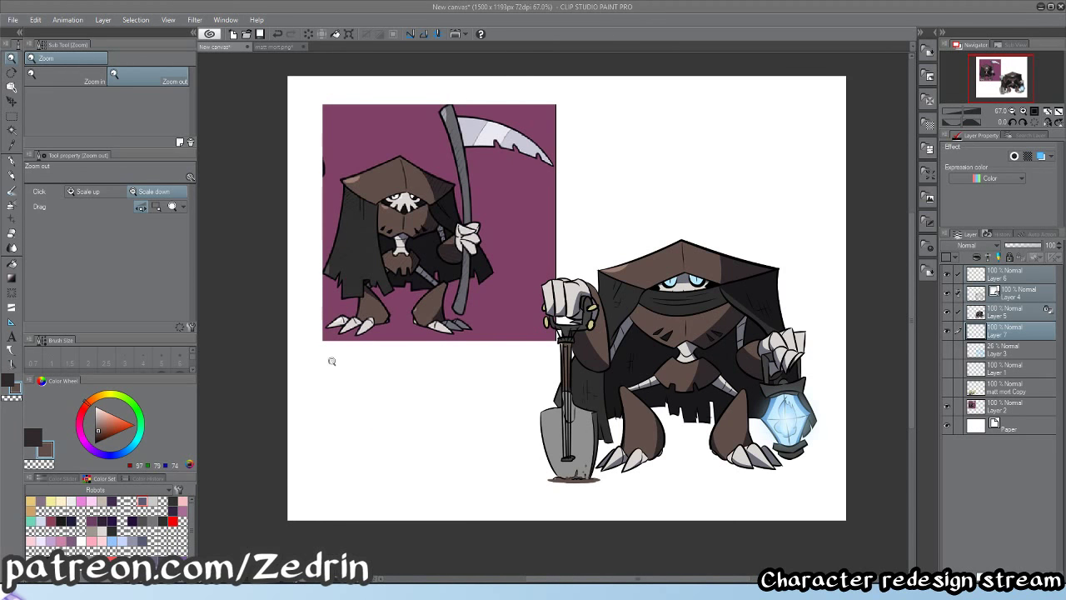
- Save a duplicate of "char redesign fel" as a PNG in the june folder, without replacing the existing clip file
key("ctrl+shift+s")
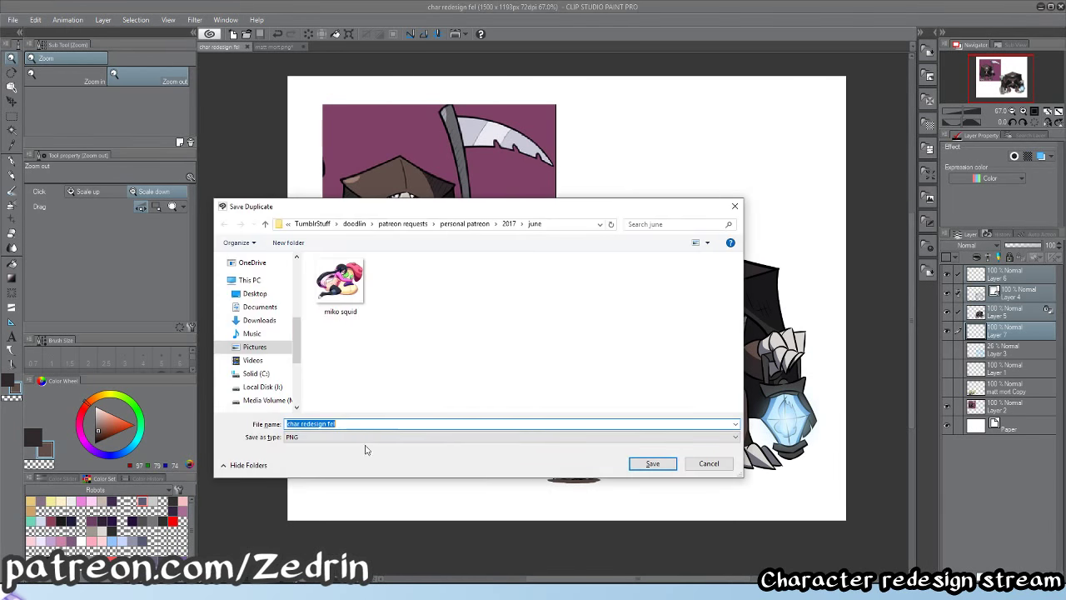
left_click(458, 436)
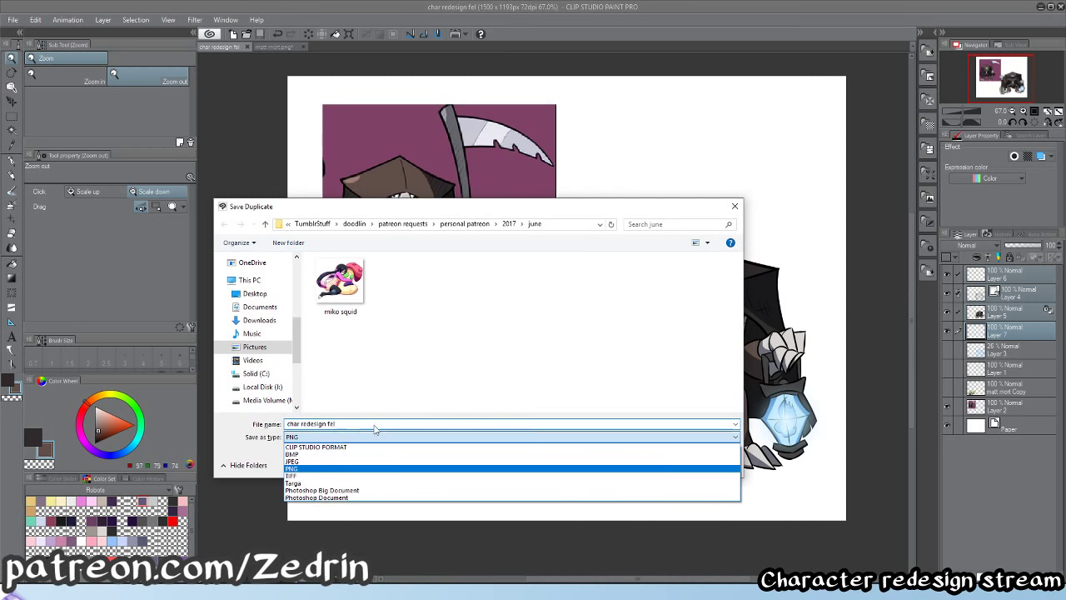
left_click(315, 447)
left_click(641, 463)
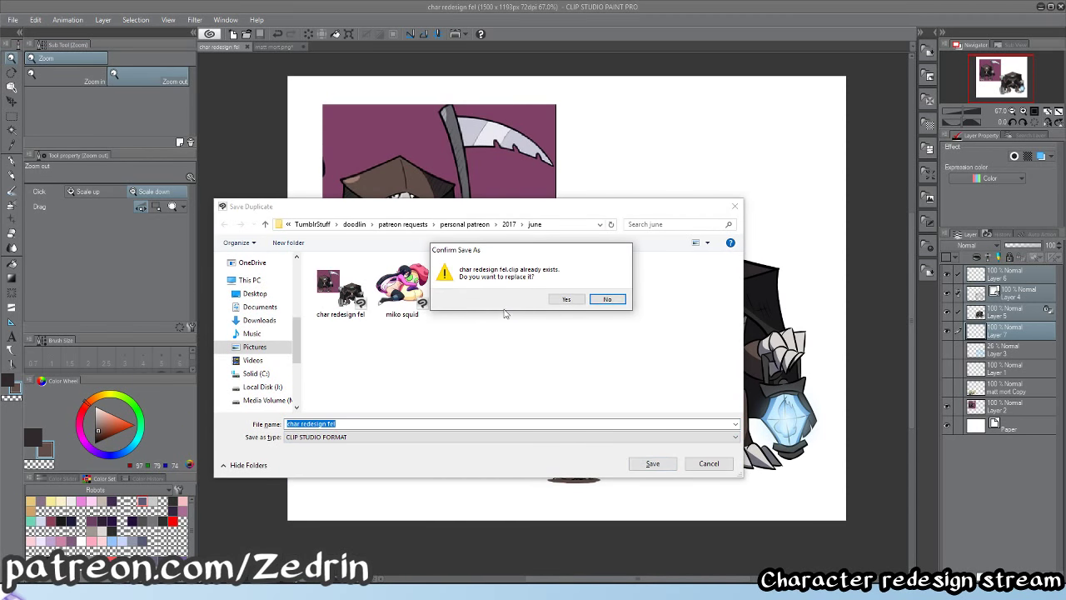
left_click(606, 299)
left_click(391, 436)
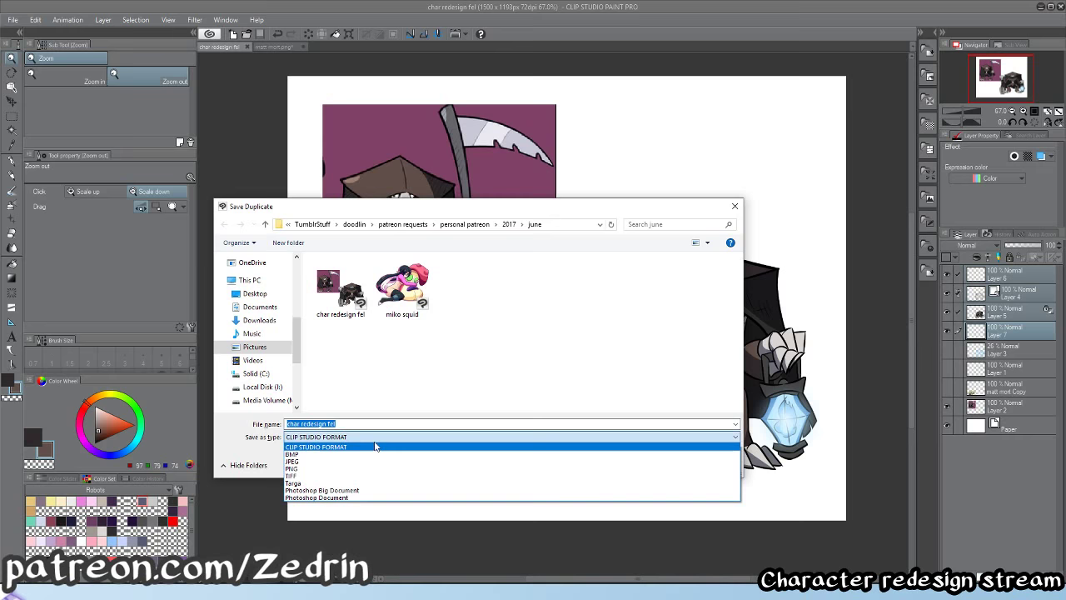
left_click(317, 469)
left_click(640, 464)
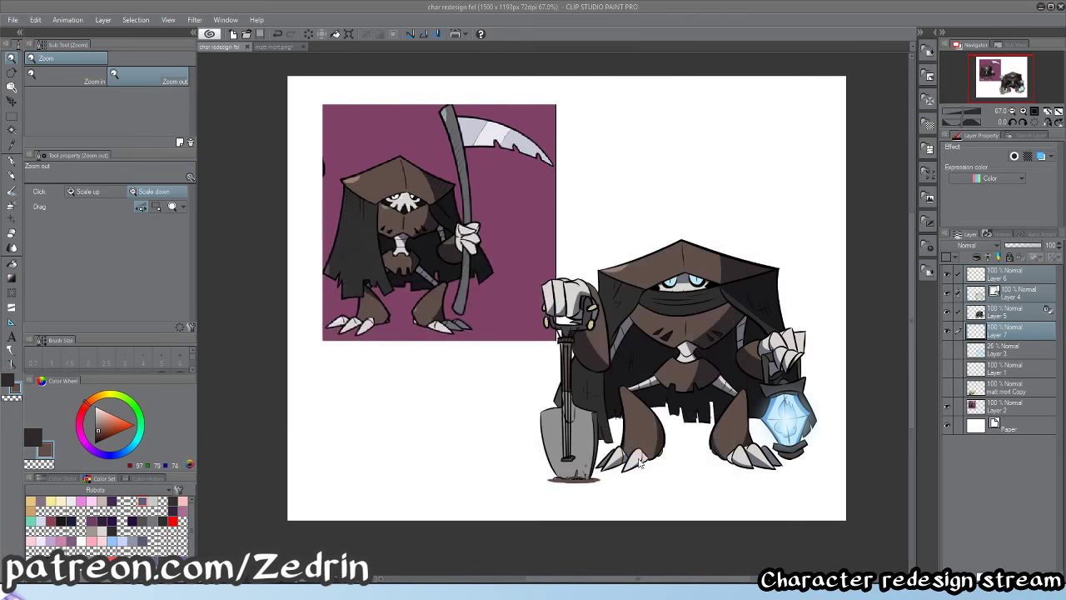
- Compare the redesigned character with the original reference, checking the whole figure and its details
left_click(588, 409)
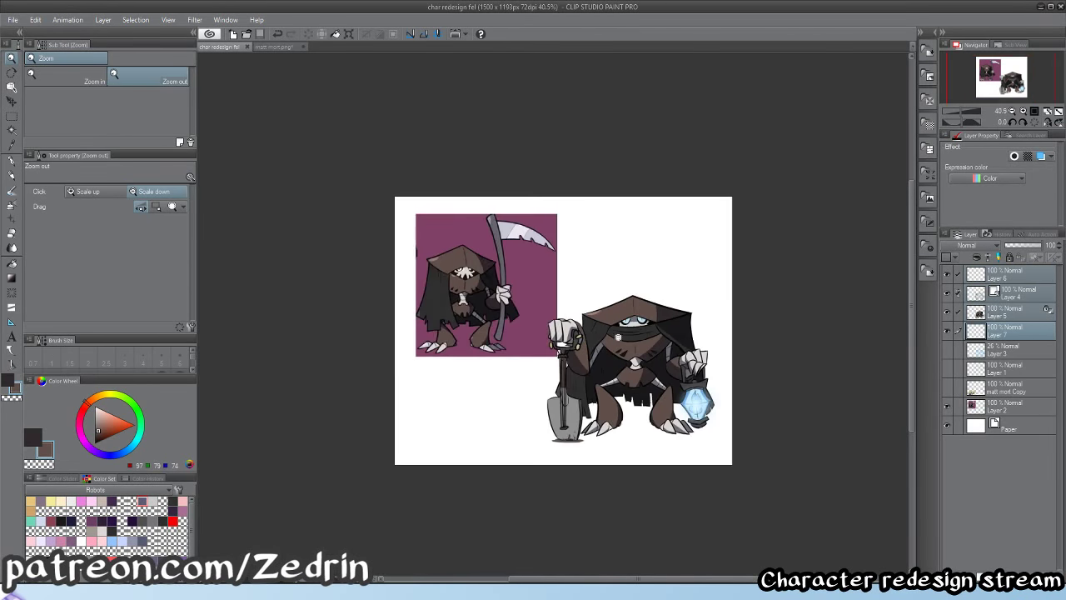
left_click(618, 337)
scroll(718, 329, "up", 2)
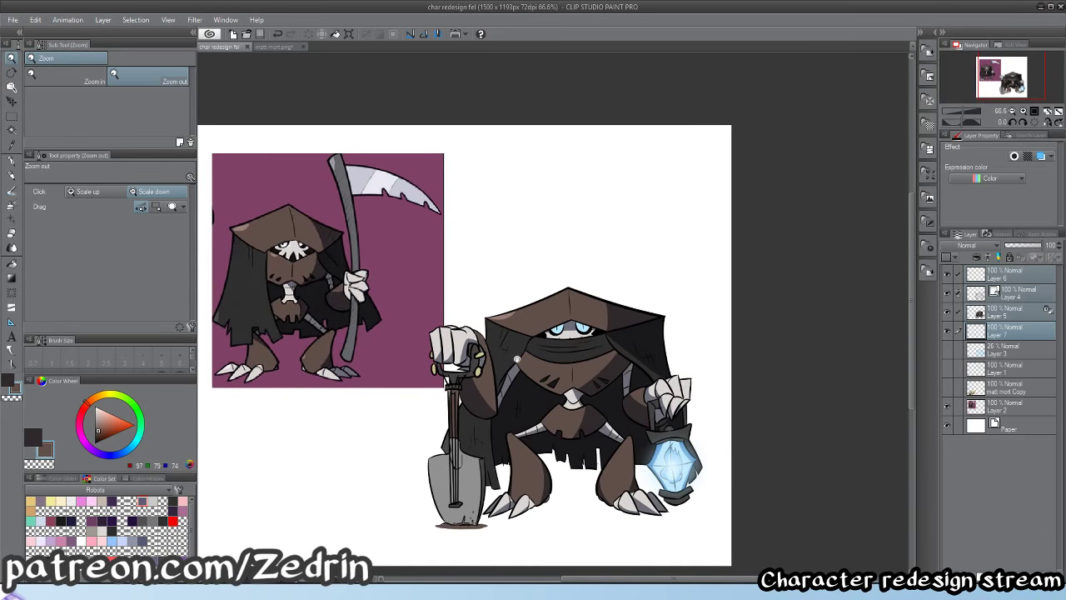
scroll(513, 360, "up", 1)
scroll(513, 359, "up", 2)
scroll(679, 319, "down", 2)
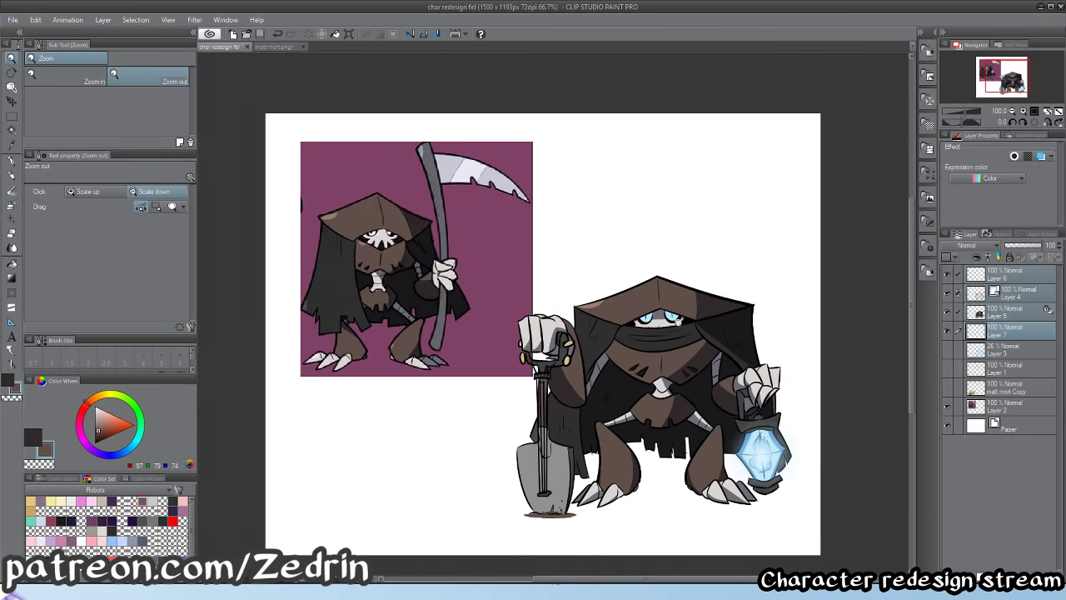
scroll(549, 299, "up", 2)
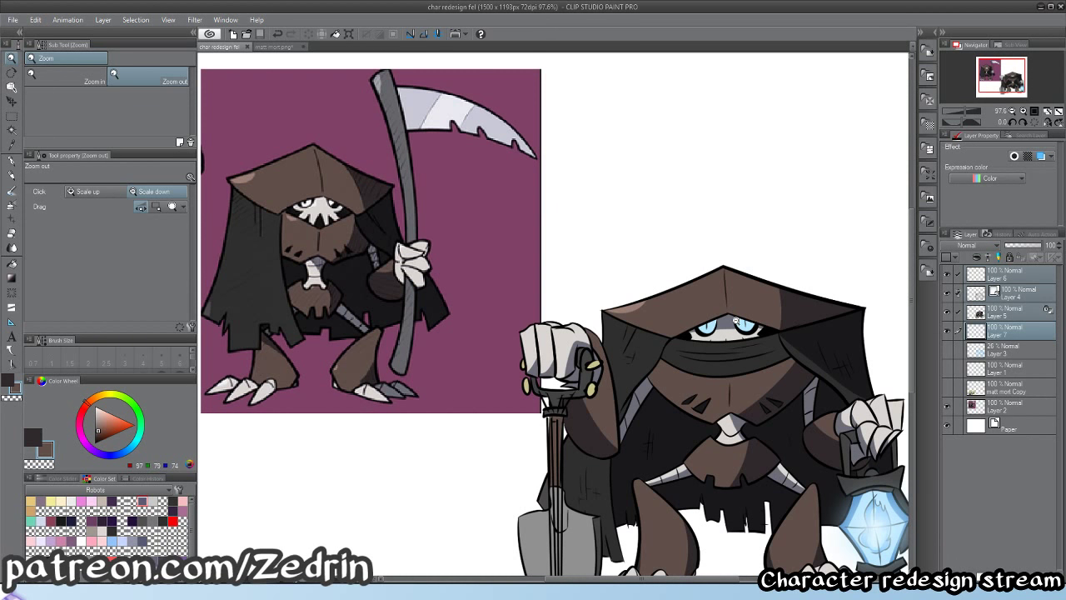
- On Layer 4, draw two black-outlined rounded lobes below the white chest bone and clean up the overlapping lines with the vector eraser
left_click(1006, 298)
scroll(800, 408, "up", 4)
left_click(547, 521, "alt")
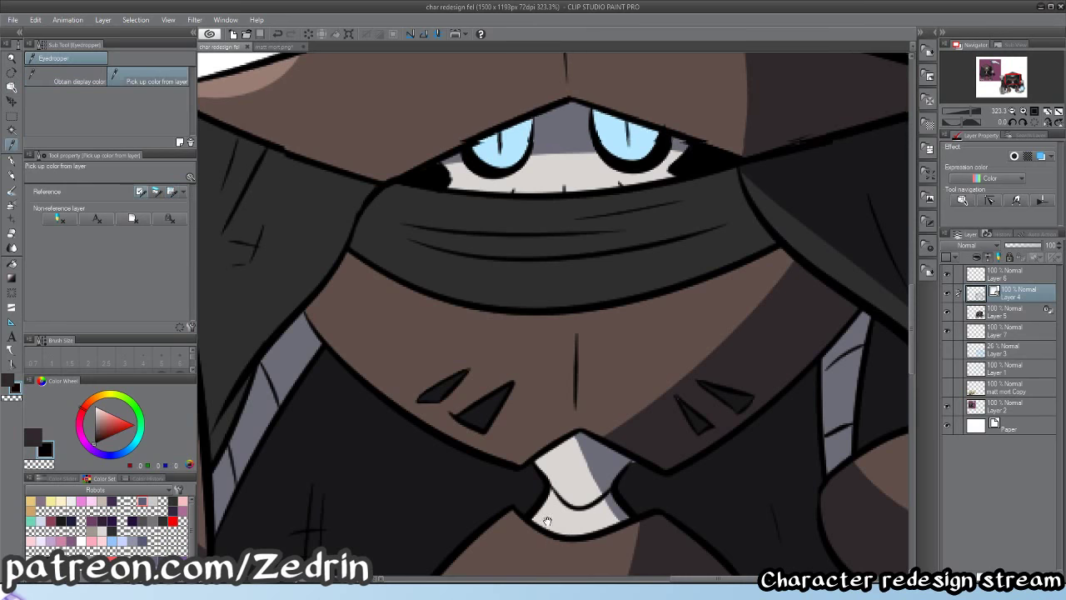
key("p")
mouse_move(547, 521)
left_mouse_down()
mouse_move(560, 410)
mouse_move(541, 432)
mouse_move(638, 415)
mouse_move(624, 407)
left_mouse_up()
key("e")
key("ctrl+z")
key("ctrl+z")
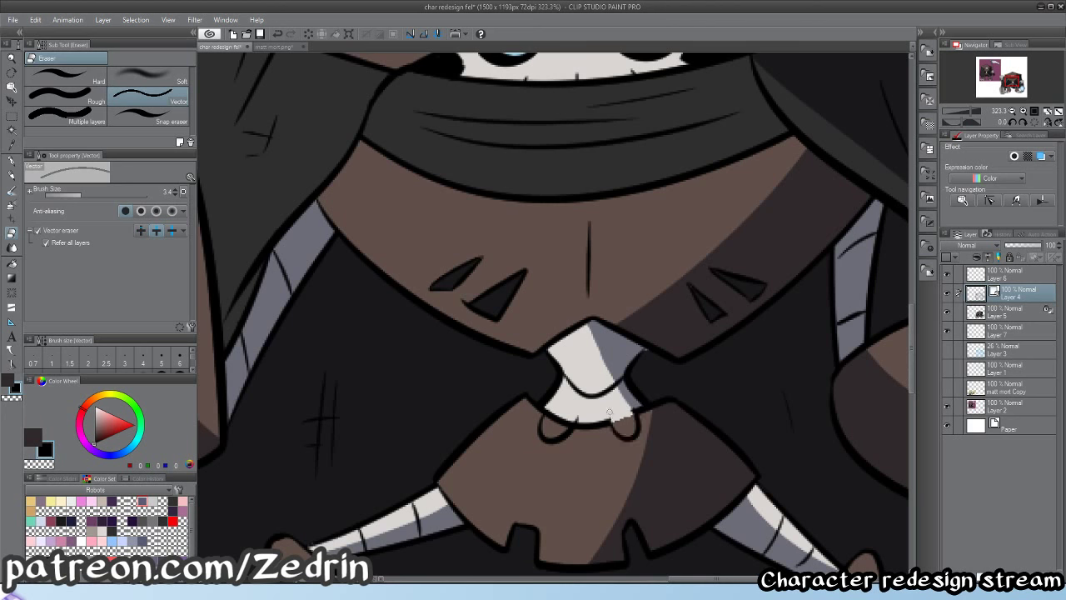
- Sample the chest bone's off-white and fill the lower bone and its two new lobes on Layer 5
scroll(556, 419, "up", 3)
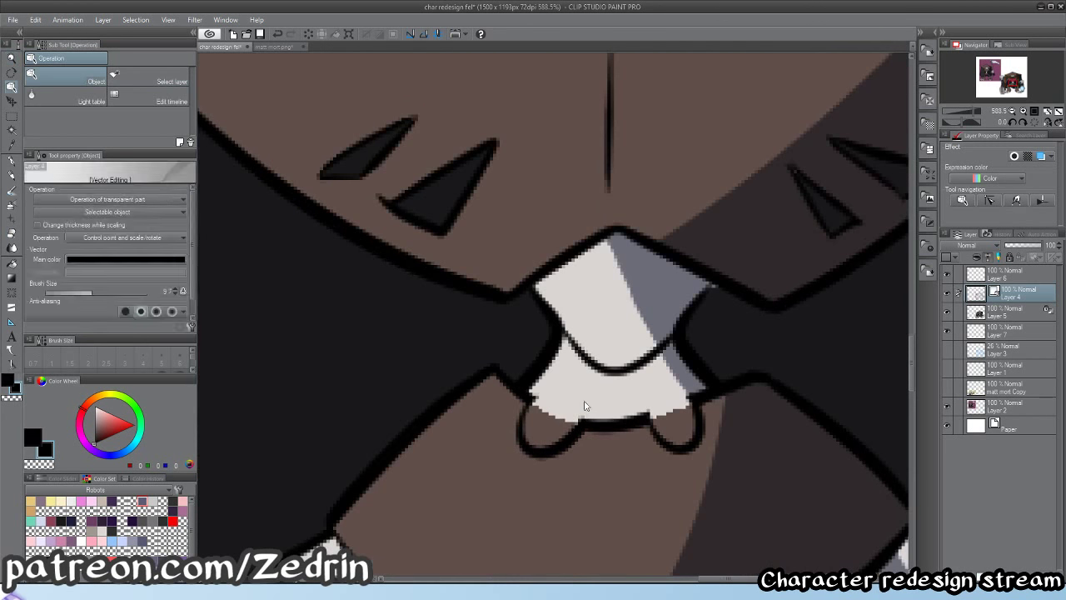
left_click(586, 400, "alt")
key("g")
left_click(560, 422)
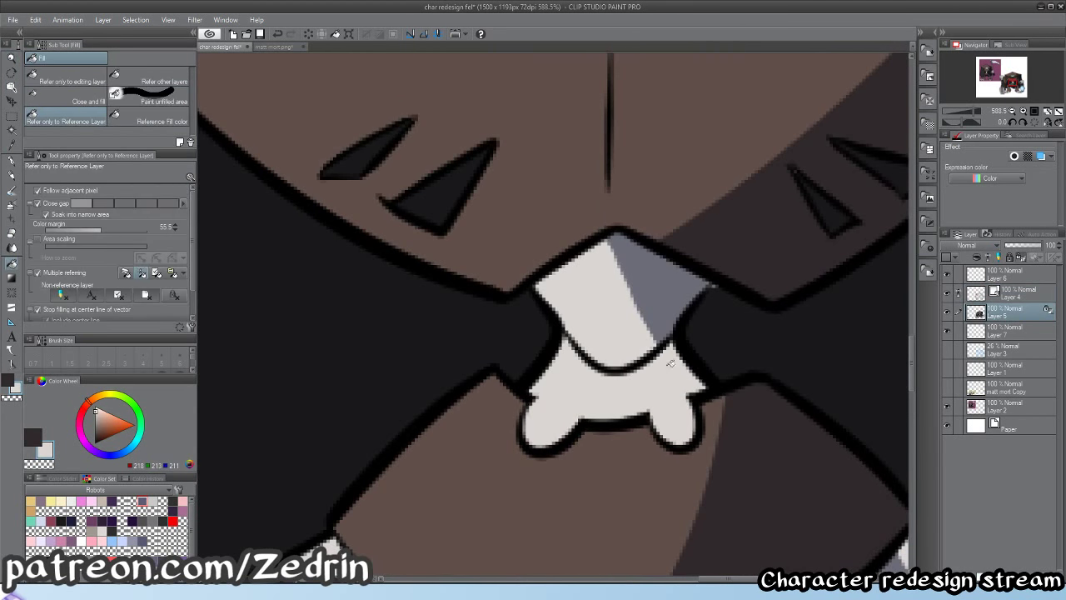
- Sample the upper chest bone's grey shadow colour and shade the matching side of the lower bone within a selection
key("p")
left_click(664, 324, "alt")
key("w")
left_click(669, 375)
key("p")
mouse_move(664, 353)
left_mouse_down()
mouse_move(699, 400)
mouse_move(710, 395)
left_mouse_up()
key("ctrl+d")
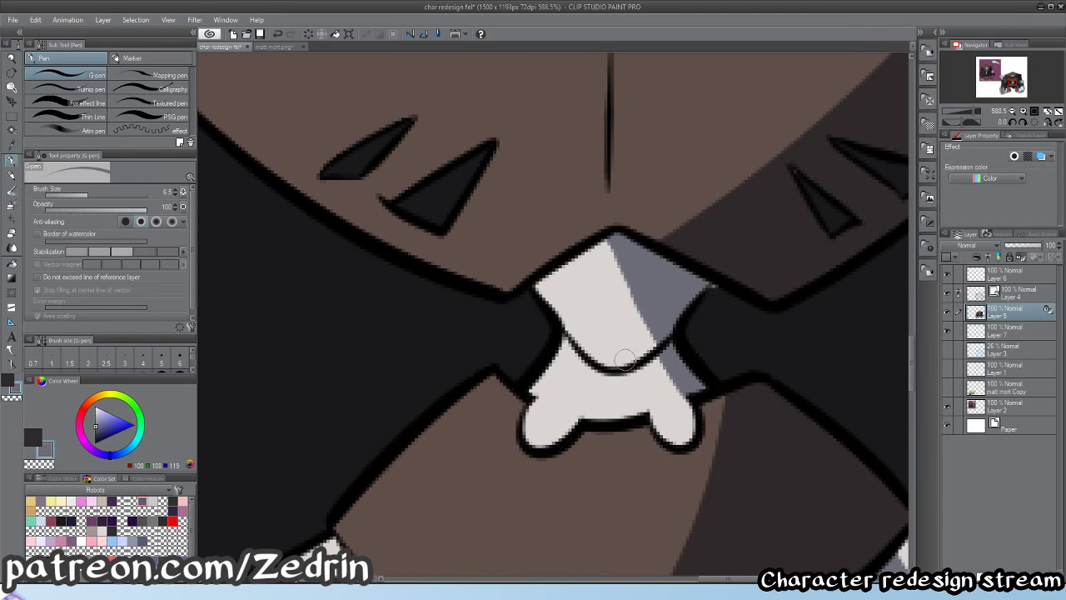
- Draw a thin, slightly curved black line across the upper chest bone on Layer 4
left_click(623, 364, "ctrl")
left_click(621, 367, "alt")
mouse_move(546, 295)
left_mouse_down()
mouse_move(707, 290)
mouse_move(694, 293)
left_mouse_up()
key("ctrl+z")
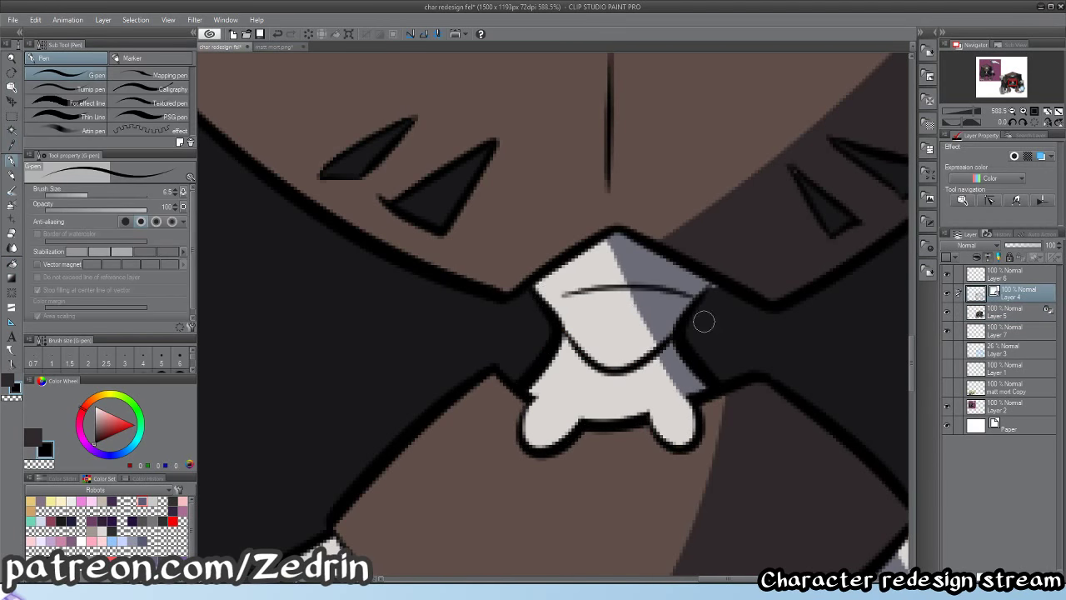
- Draw a short curved black line inside the white gap between the fist and the shovel handle on Layer 4
left_click_drag(587, 312, 560, 399)
left_click_drag(560, 399, 612, 474)
mouse_move(549, 454)
left_mouse_down()
mouse_move(536, 419)
mouse_move(568, 463)
left_mouse_up()
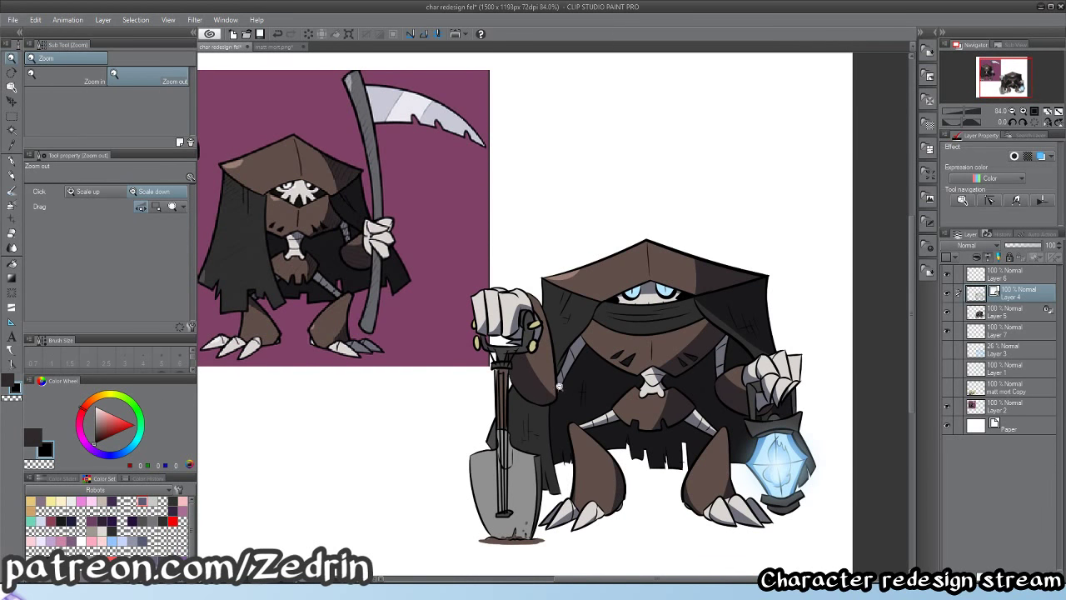
left_click_drag(534, 431, 553, 409)
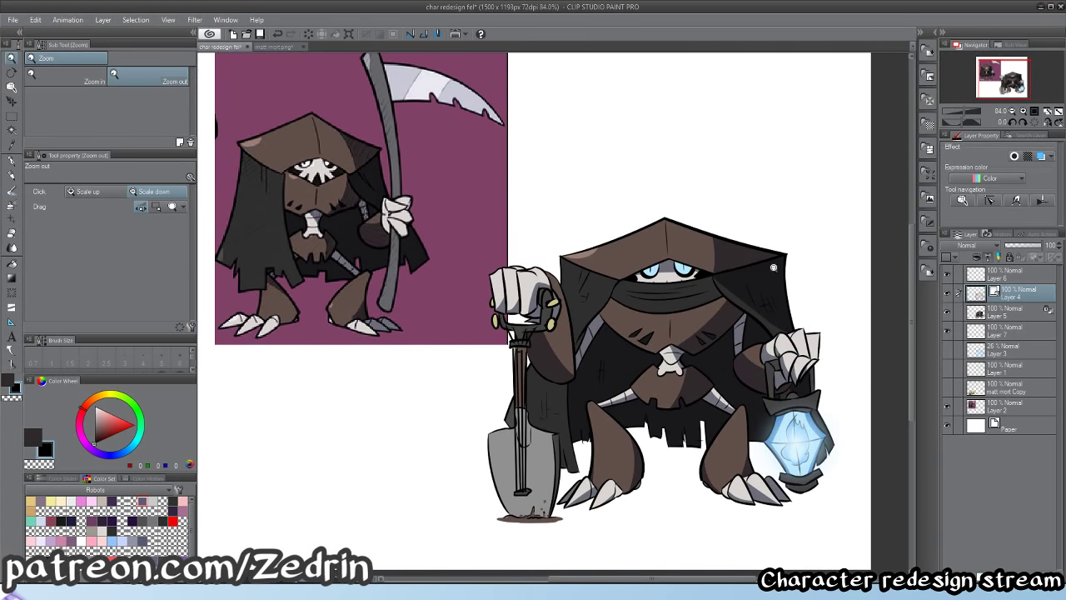
scroll(573, 316, "up", 6)
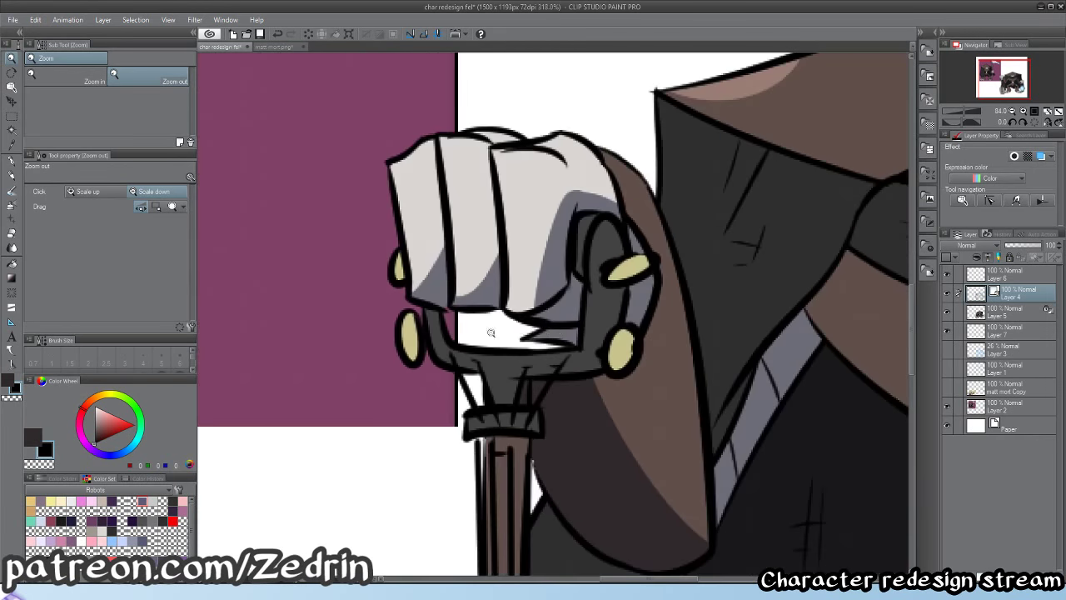
key("p")
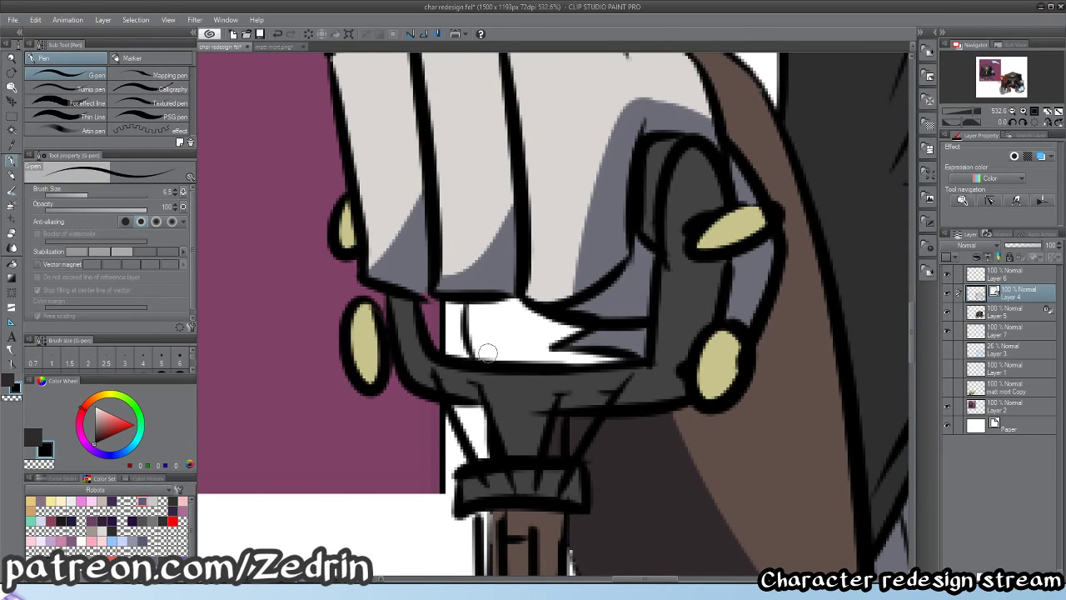
- Unlock Layer 5's transparent pixels and fill the white gap below the fist with the dark brown shadow colour sampled from the arm
left_click(1009, 312)
left_click(1022, 257)
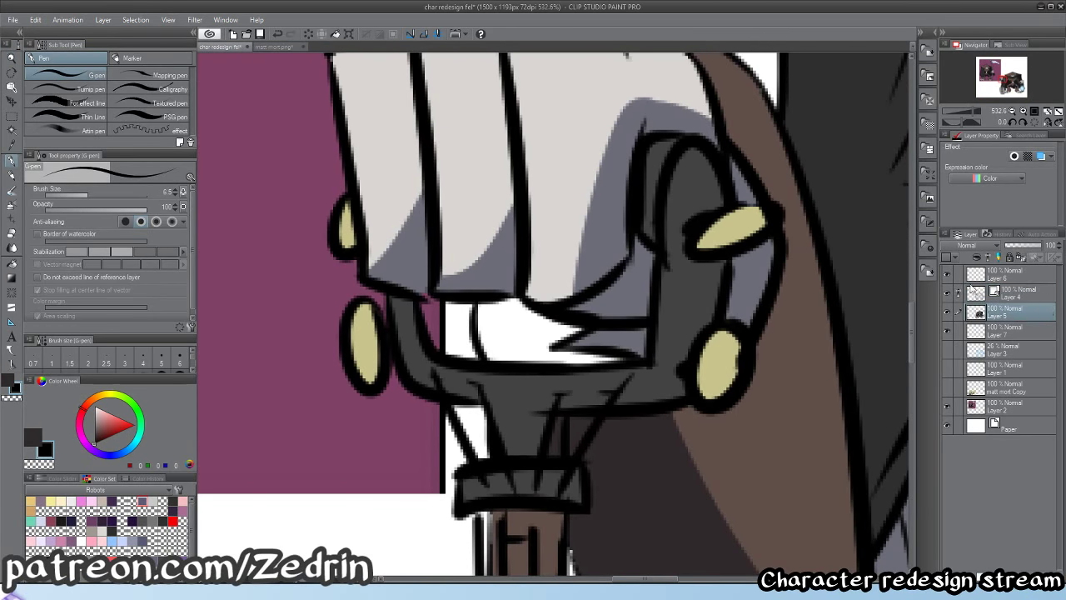
right_click(630, 435)
key("g")
left_click(540, 347)
- Examine the redesigned character's whole figure, including the hood, chest bone, shovel hand and lantern
key("alt+space")
left_click_drag(540, 347, 614, 332)
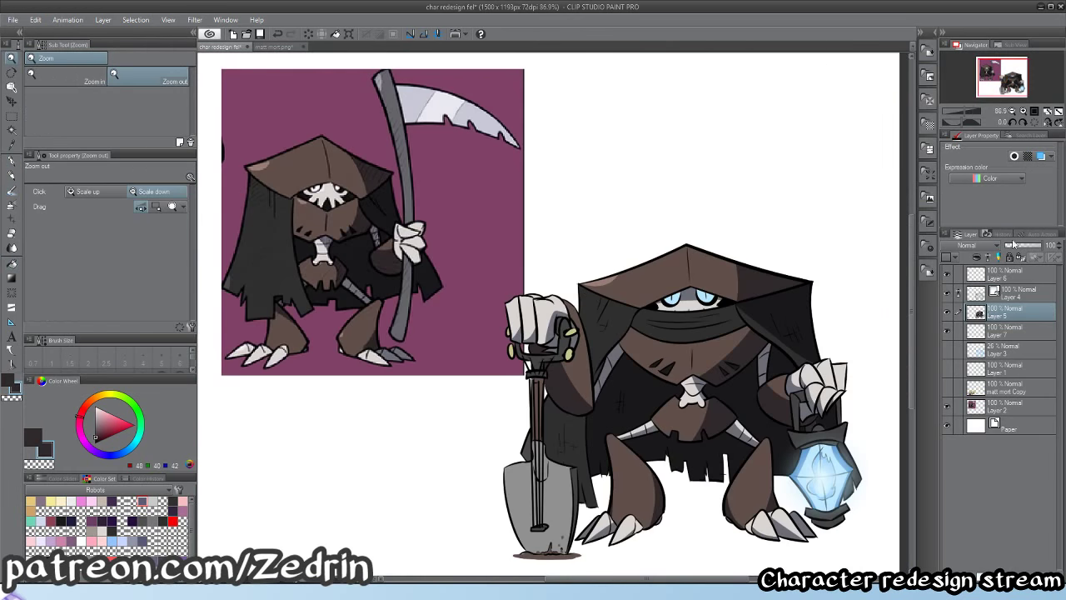
left_click_drag(641, 394, 577, 372)
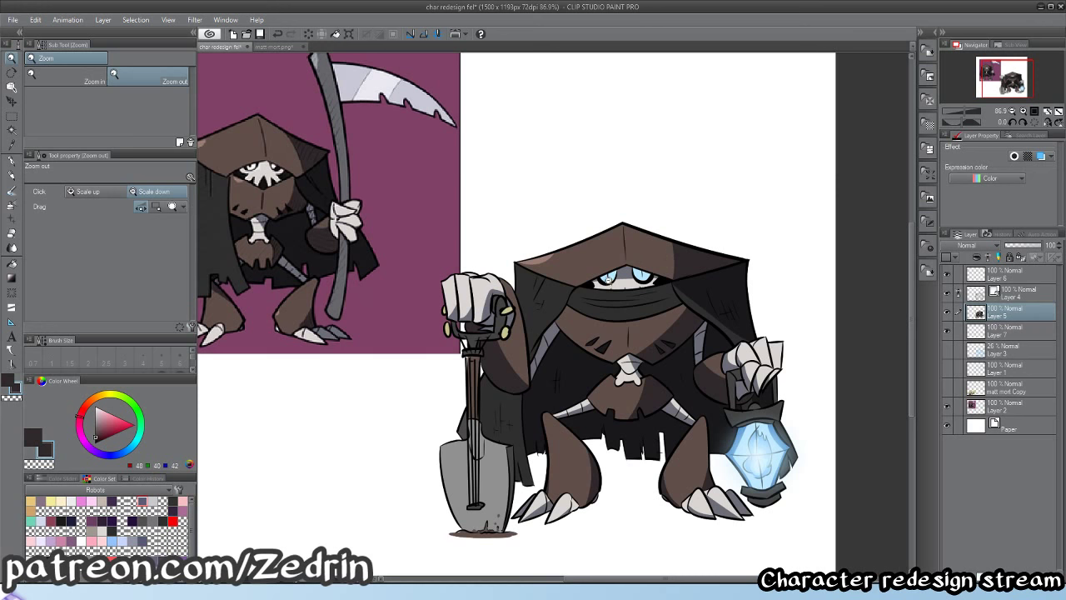
left_click_drag(585, 278, 616, 283)
left_click_drag(522, 353, 484, 282)
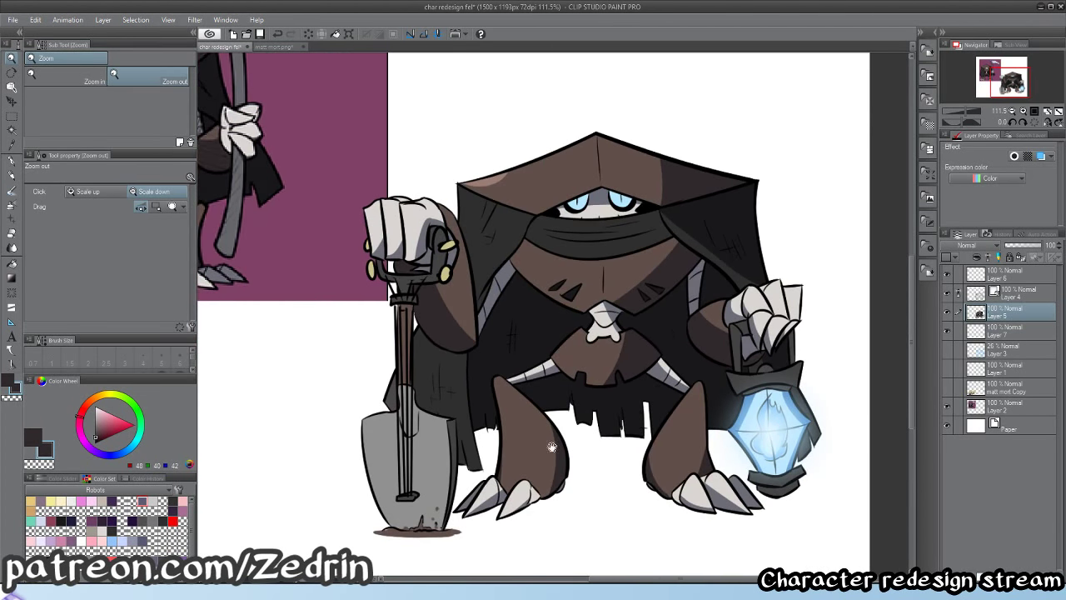
left_click_drag(552, 448, 792, 556)
left_click_drag(790, 469, 631, 328)
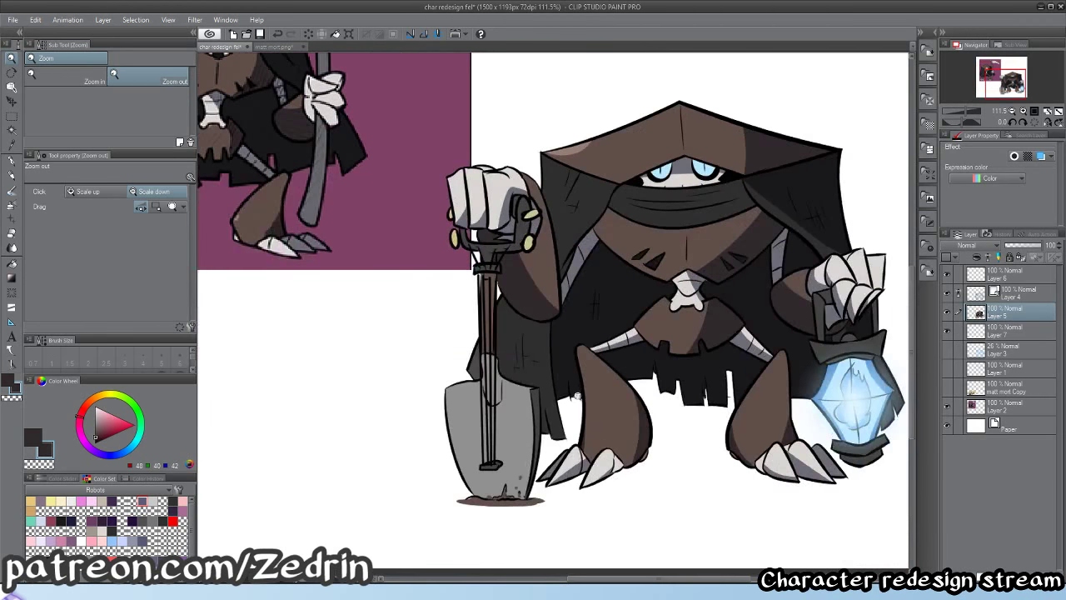
left_click_drag(600, 418, 533, 414)
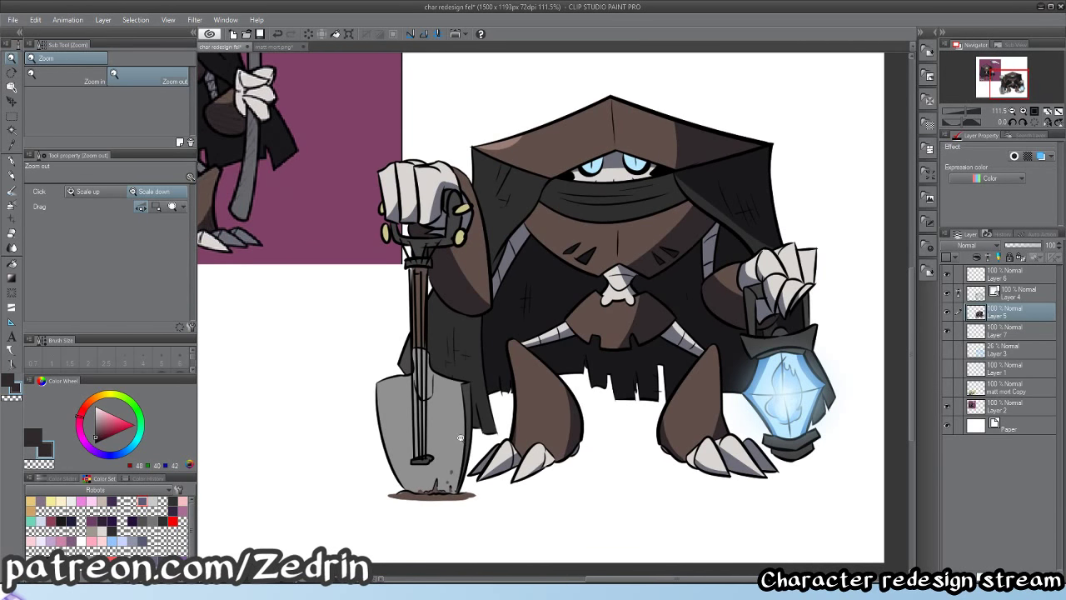
left_click_drag(463, 433, 602, 429)
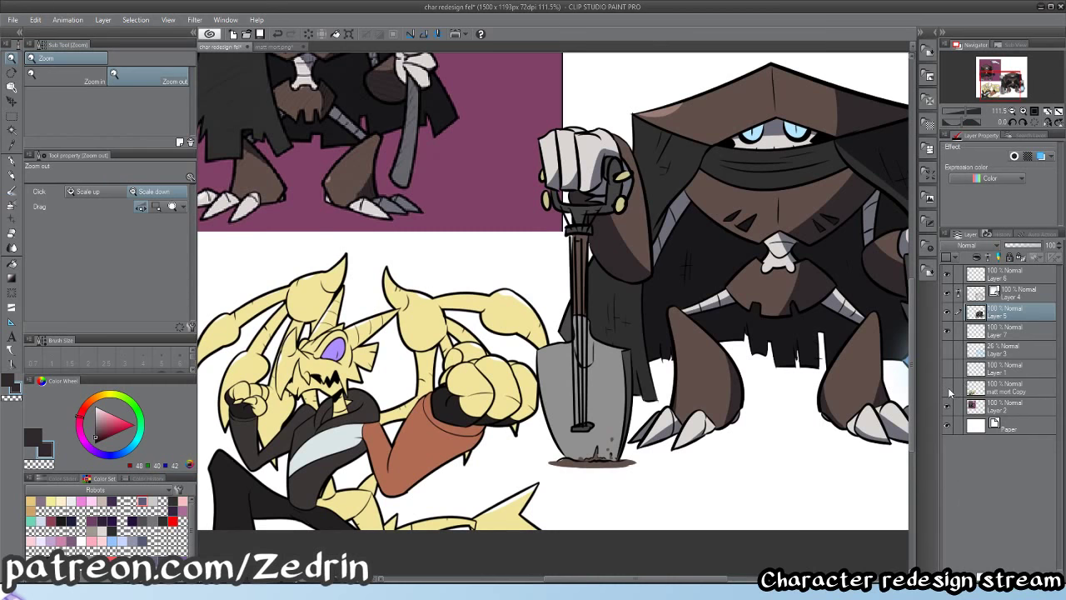
- Hide the matt mort Copy layer and check the redesigned character against the reference at several view sizes
left_click(947, 387)
left_click_drag(816, 320, 650, 386)
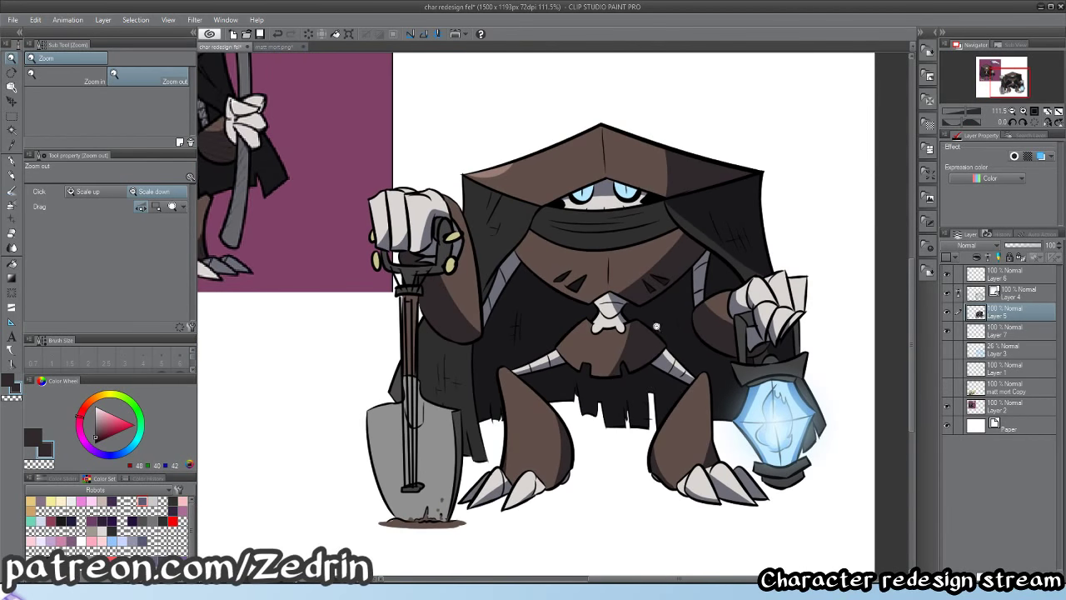
left_click_drag(656, 326, 648, 422)
left_click_drag(649, 423, 637, 385)
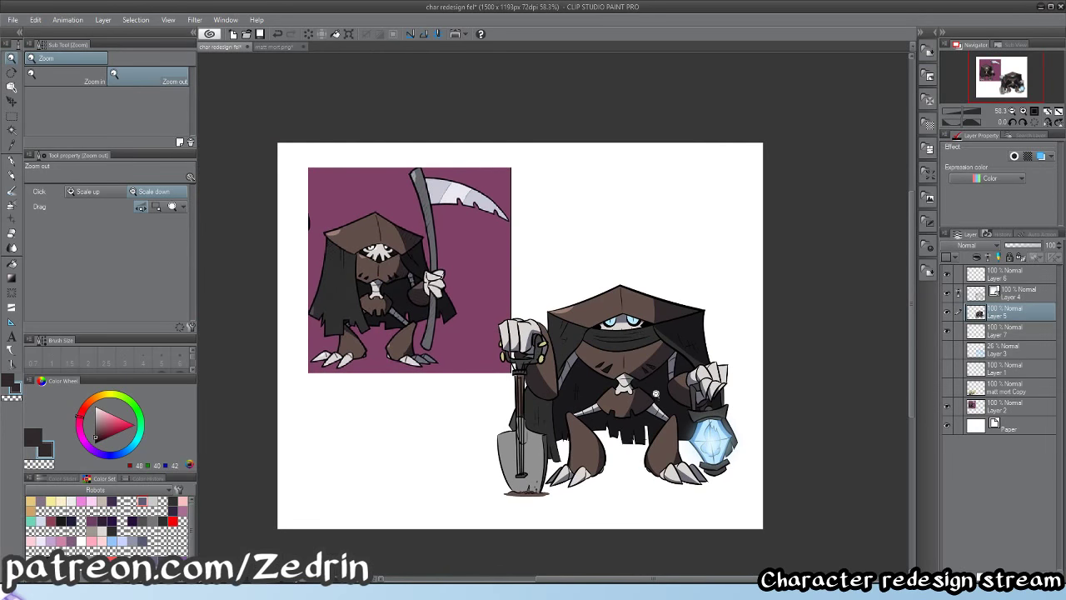
scroll(665, 410, "up", 2)
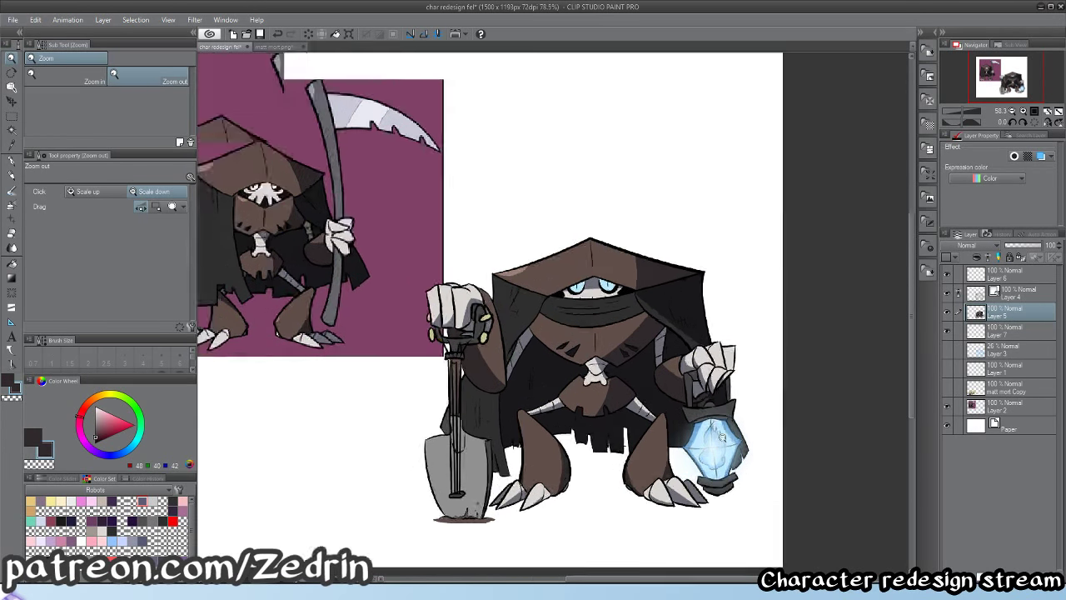
left_click(713, 469)
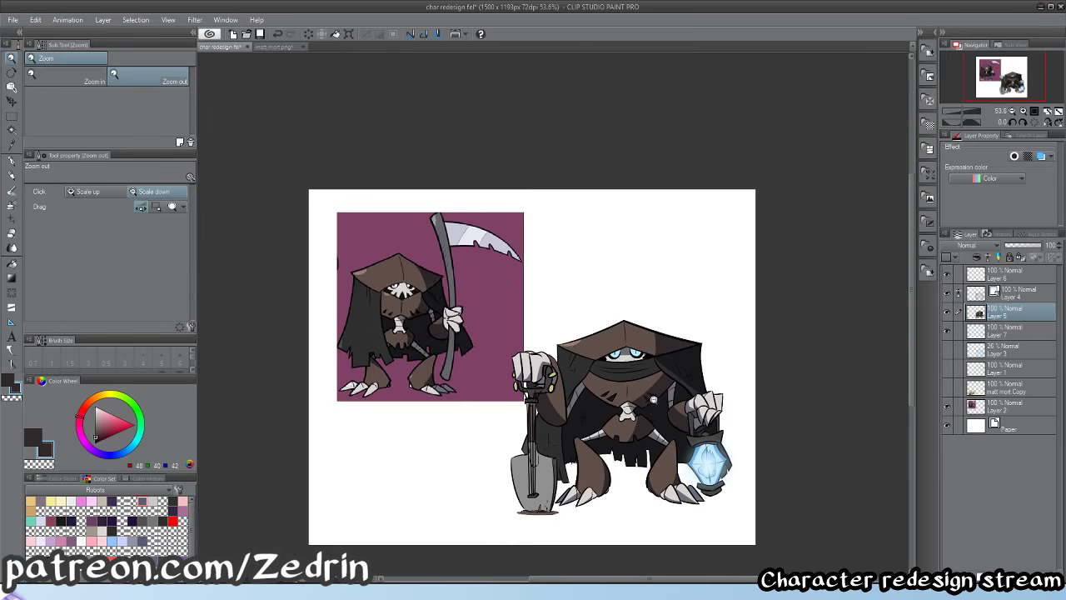
scroll(648, 493, "up", 2)
scroll(677, 468, "up", 3)
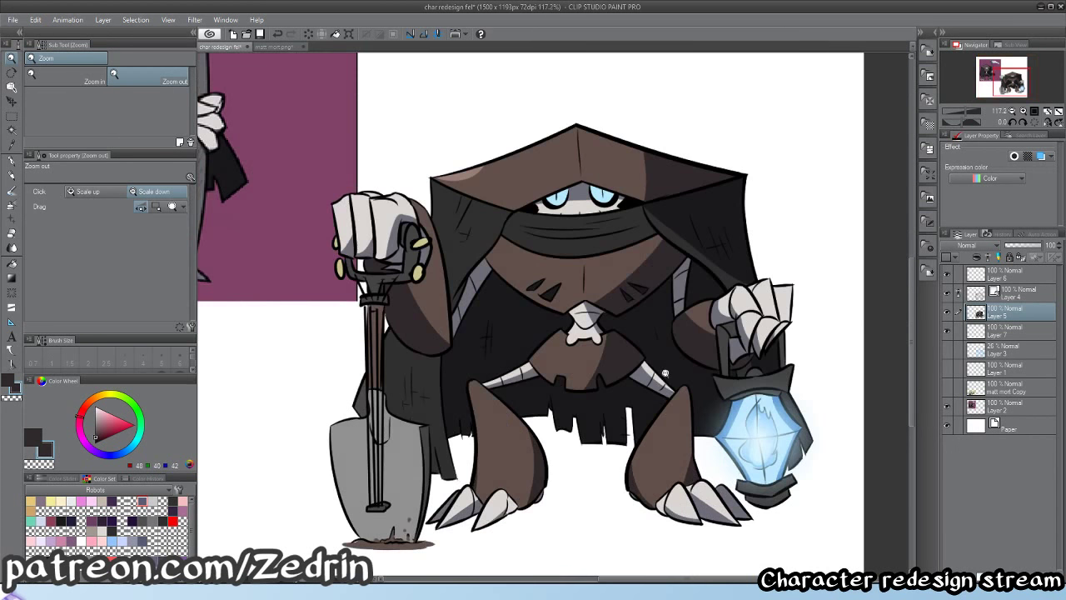
left_click_drag(643, 395, 691, 452)
scroll(687, 454, "down", 2)
left_click(676, 455)
left_click_drag(646, 425, 632, 391)
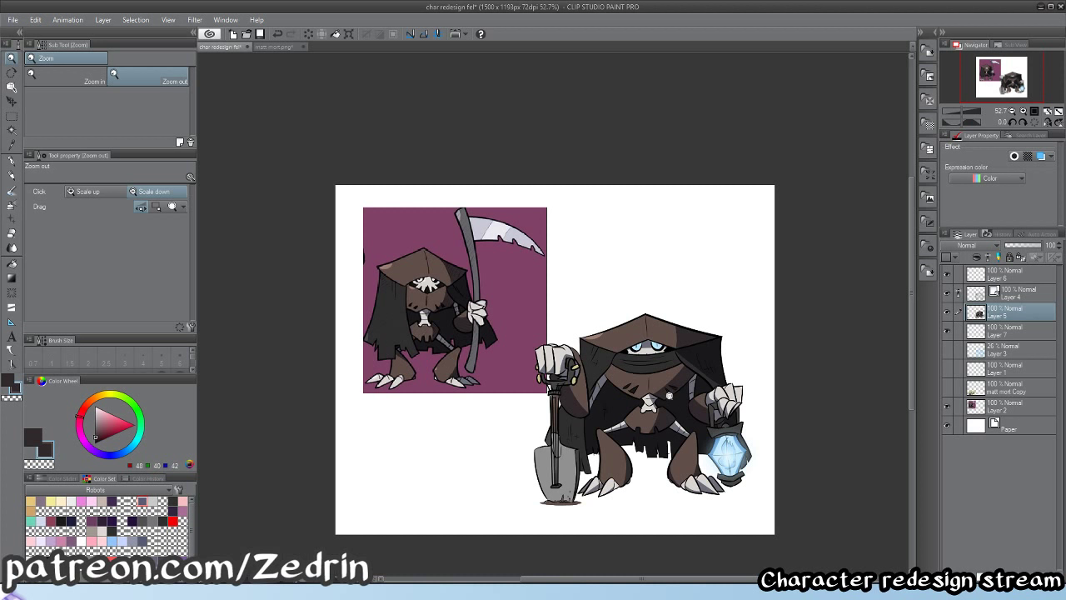
- Save the changes to the "char redesign fel" document and view the whole canvas
key("ctrl+s")
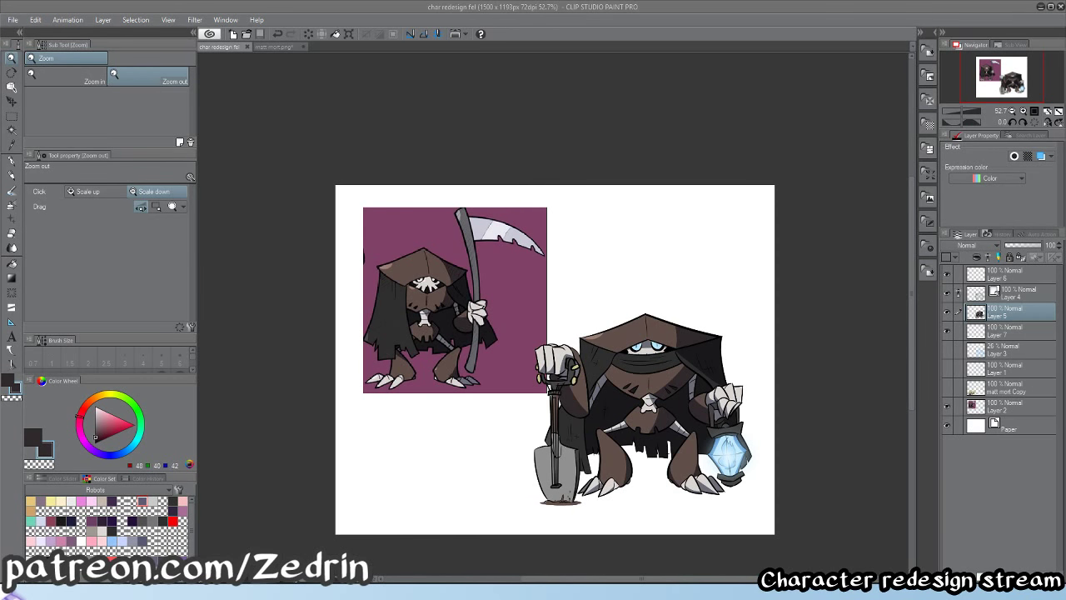
scroll(739, 399, "down", 3)
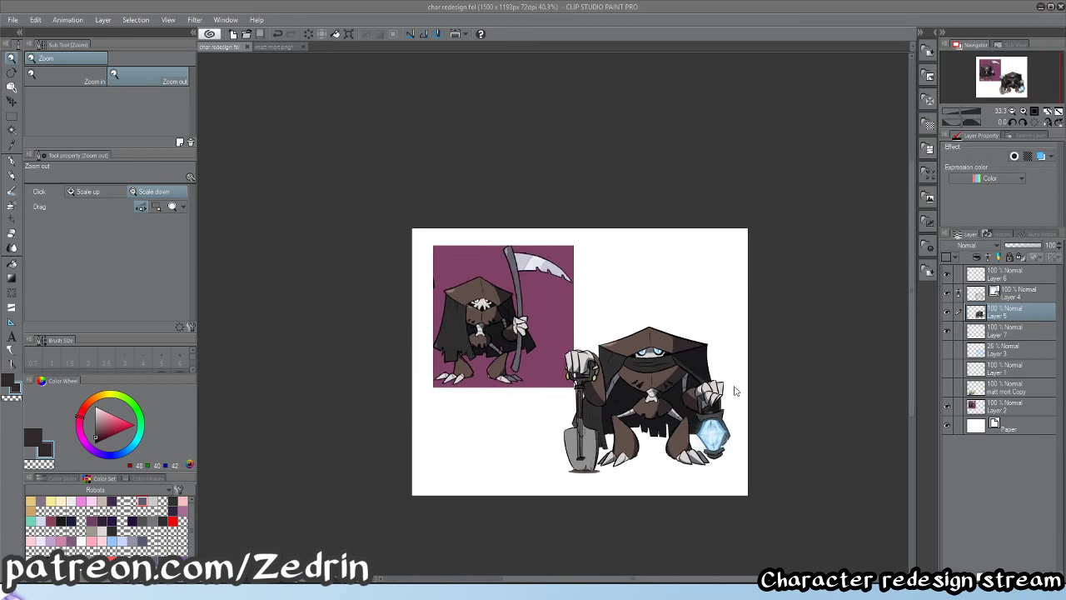
scroll(717, 389, "up", 6)
scroll(634, 400, "down", 1)
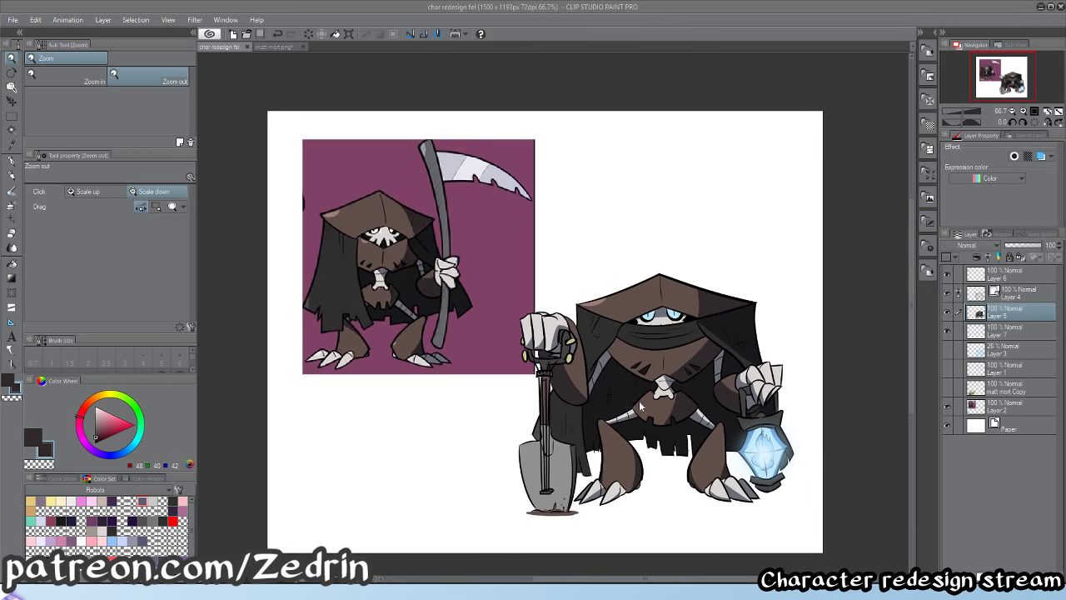